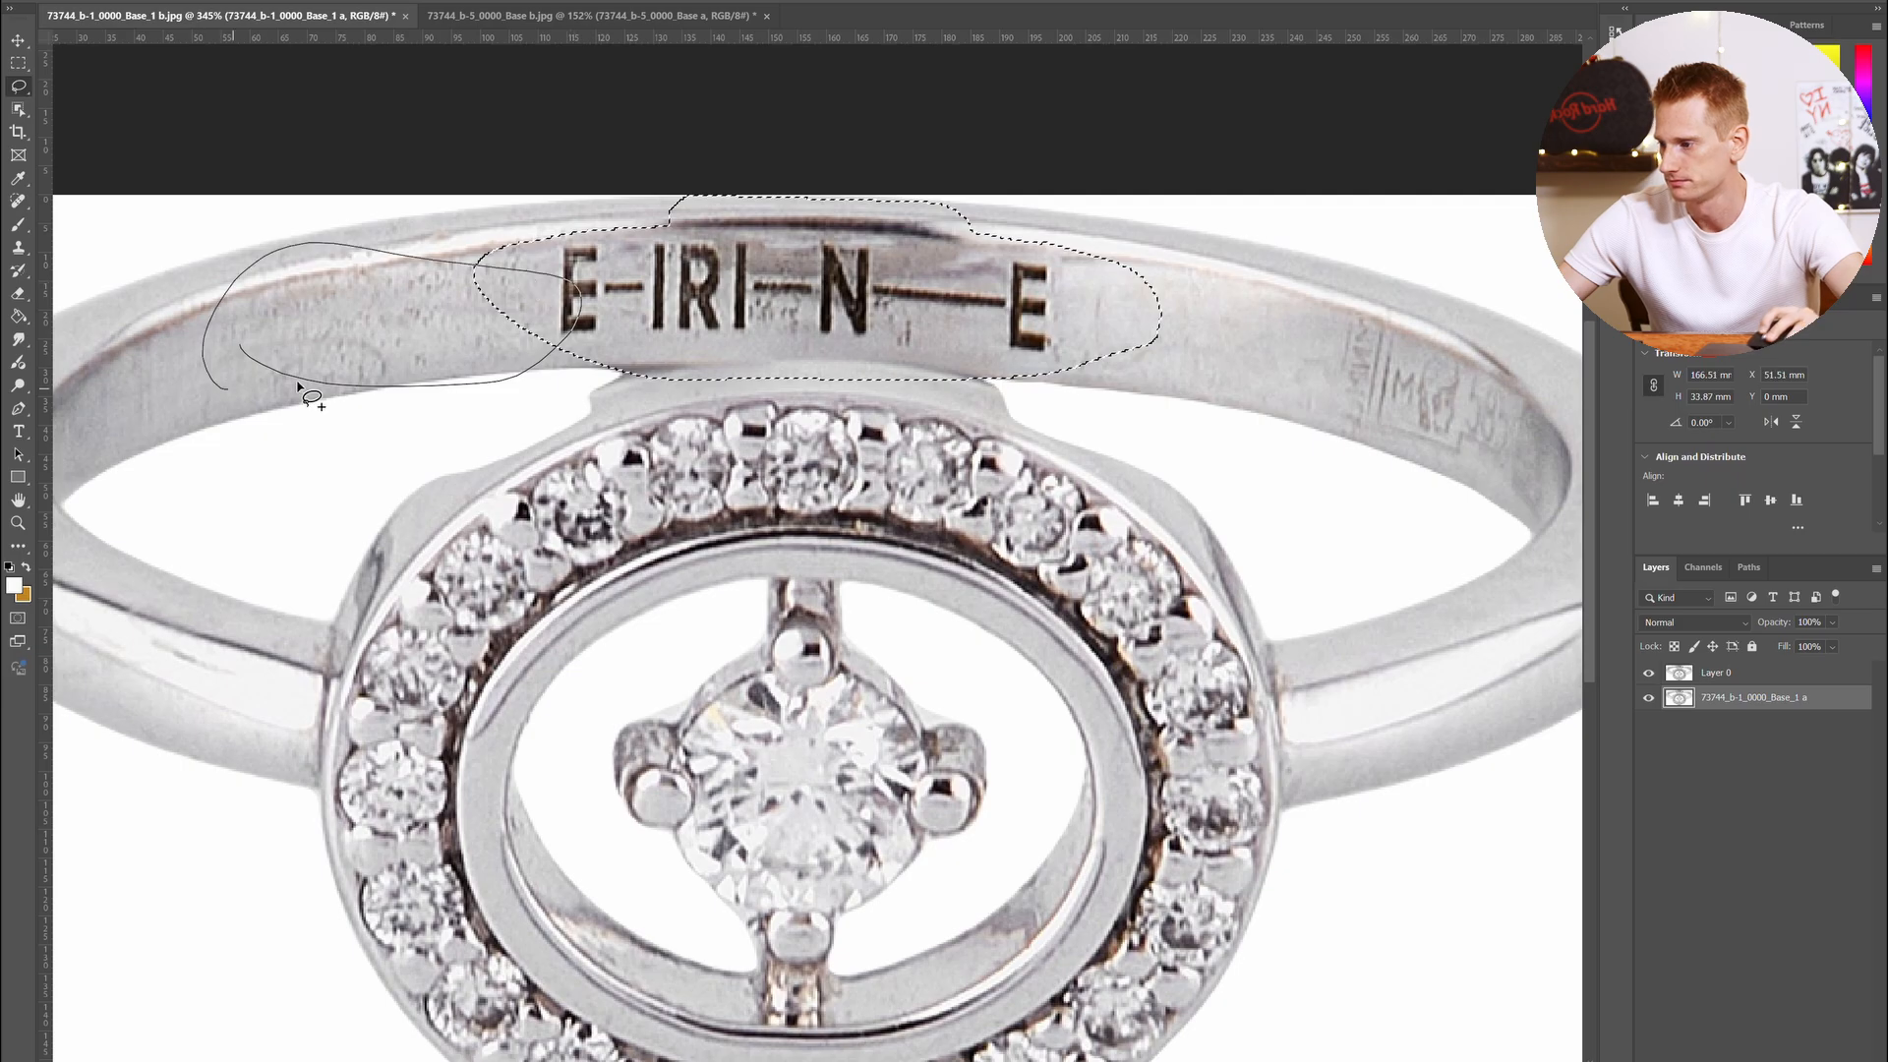
# Add the hallmark inside the band, the lower prong and the stained inner rim below the centre stone to the lasso selection
pyautogui.moveTo(1382, 319)
pyautogui.mouseDown()
pyautogui.moveTo(1308, 319)
pyautogui.moveTo(1300, 366)
pyautogui.moveTo(1355, 427)
pyautogui.moveTo(1550, 490)
pyautogui.moveTo(1534, 370)
pyautogui.moveTo(1373, 307)
pyautogui.moveTo(1322, 313)
pyautogui.mouseUp()
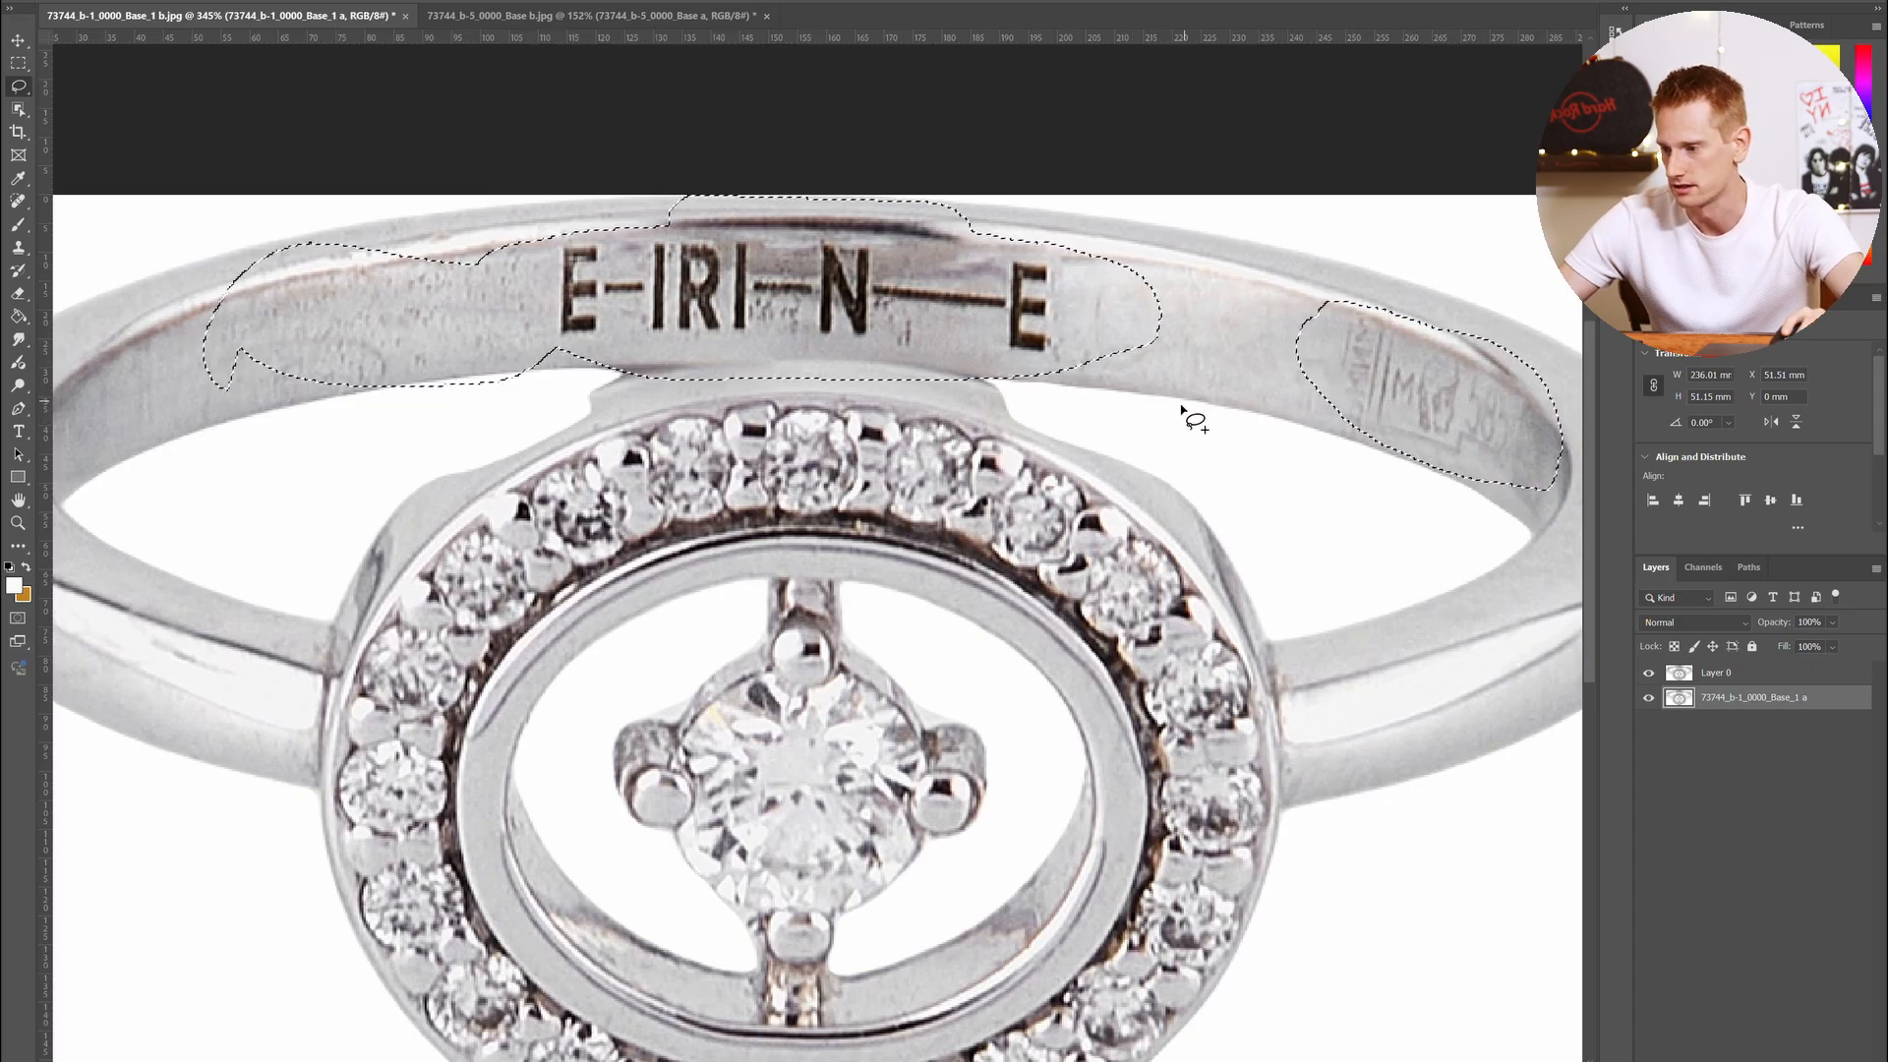
pyautogui.scroll(-3, 913, 458)
pyautogui.hscroll(2, 551, 492)
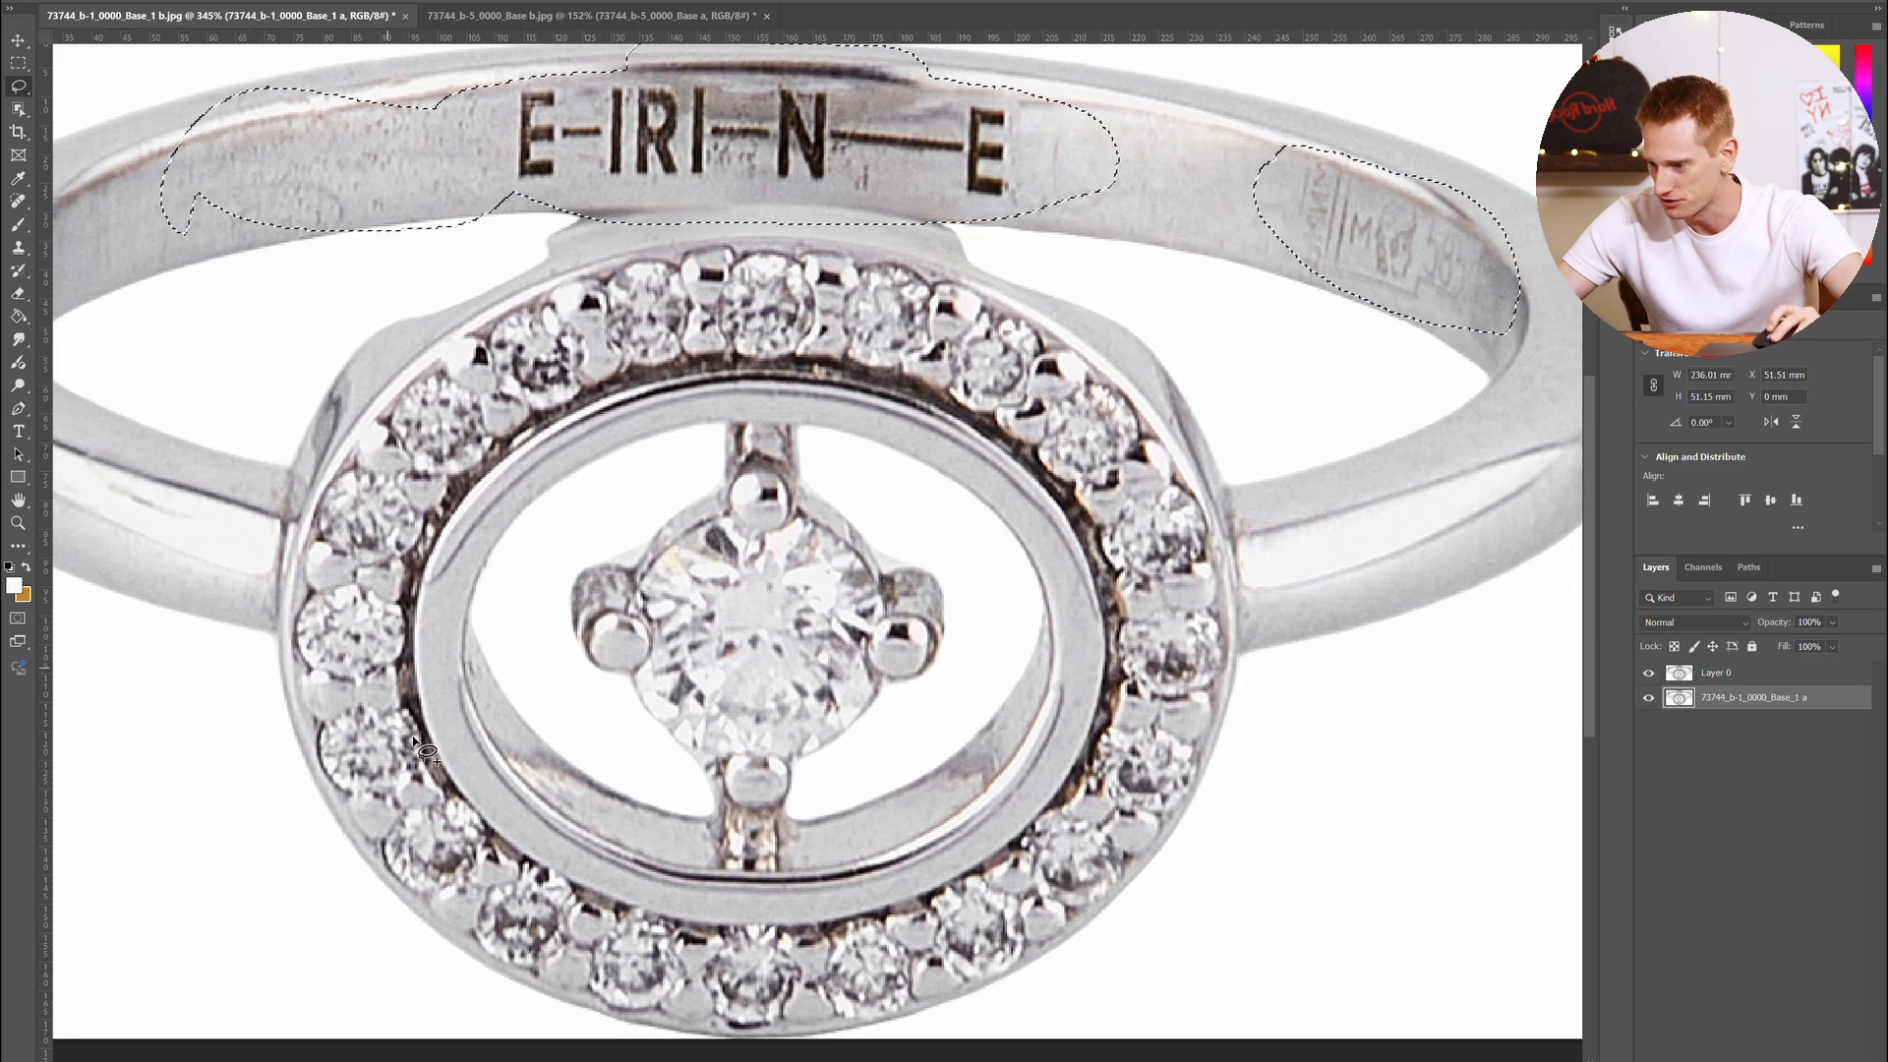
pyautogui.scroll(-3, 988, 787)
pyautogui.scroll(-1, 982, 782)
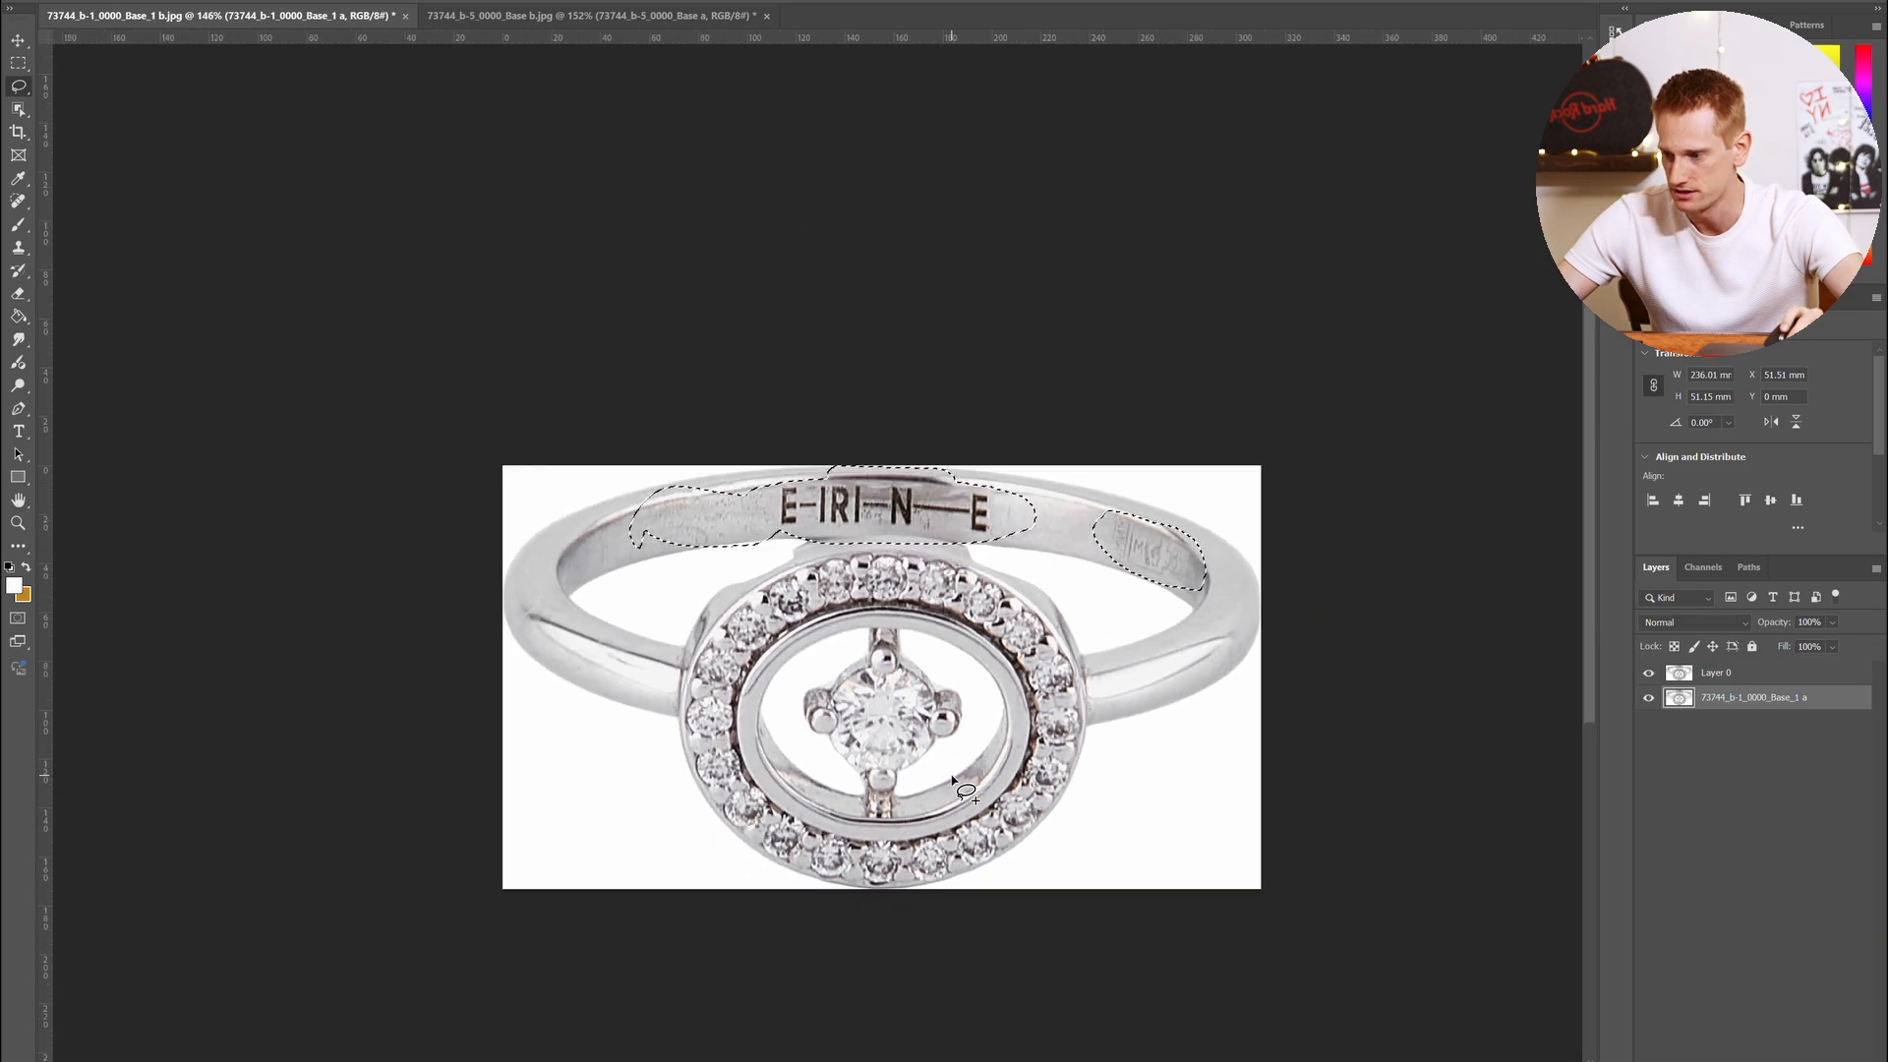
pyautogui.scroll(5, 973, 778)
pyautogui.scroll(-3, 959, 779)
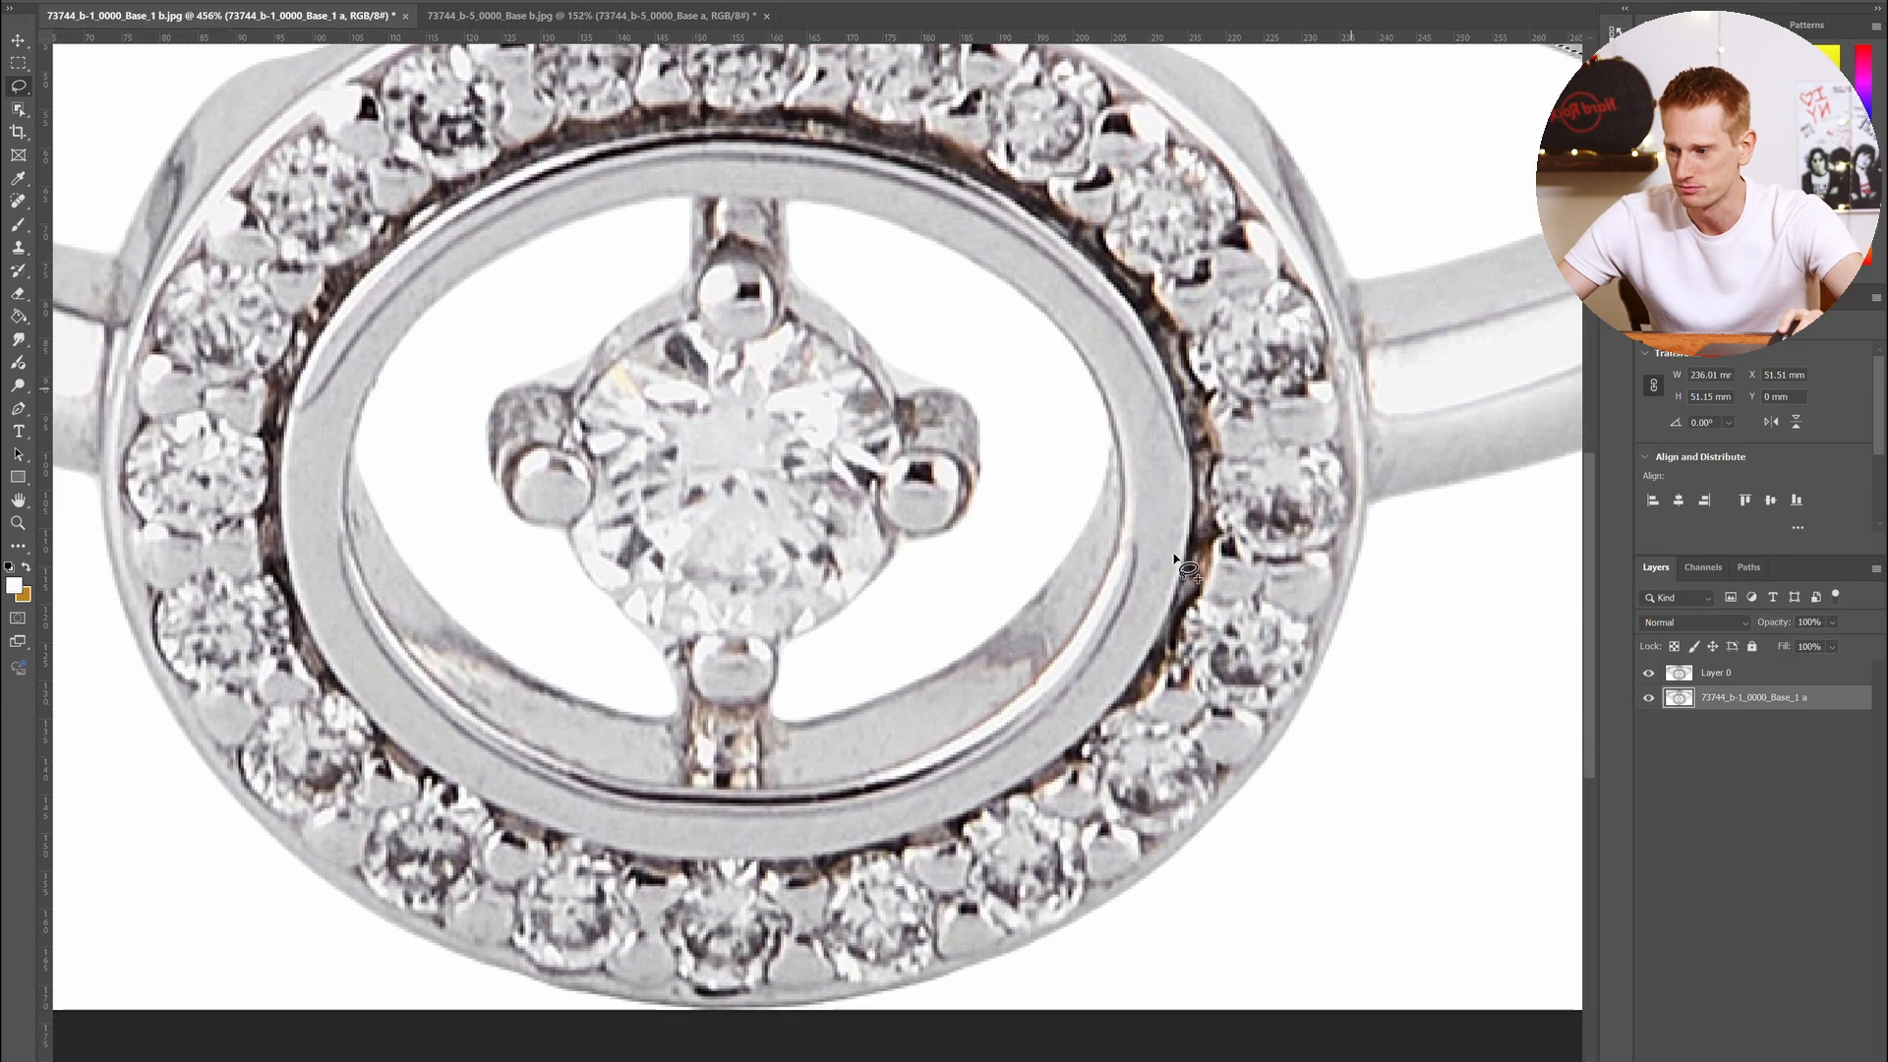
pyautogui.moveTo(757, 688); pyautogui.dragTo(804, 707)
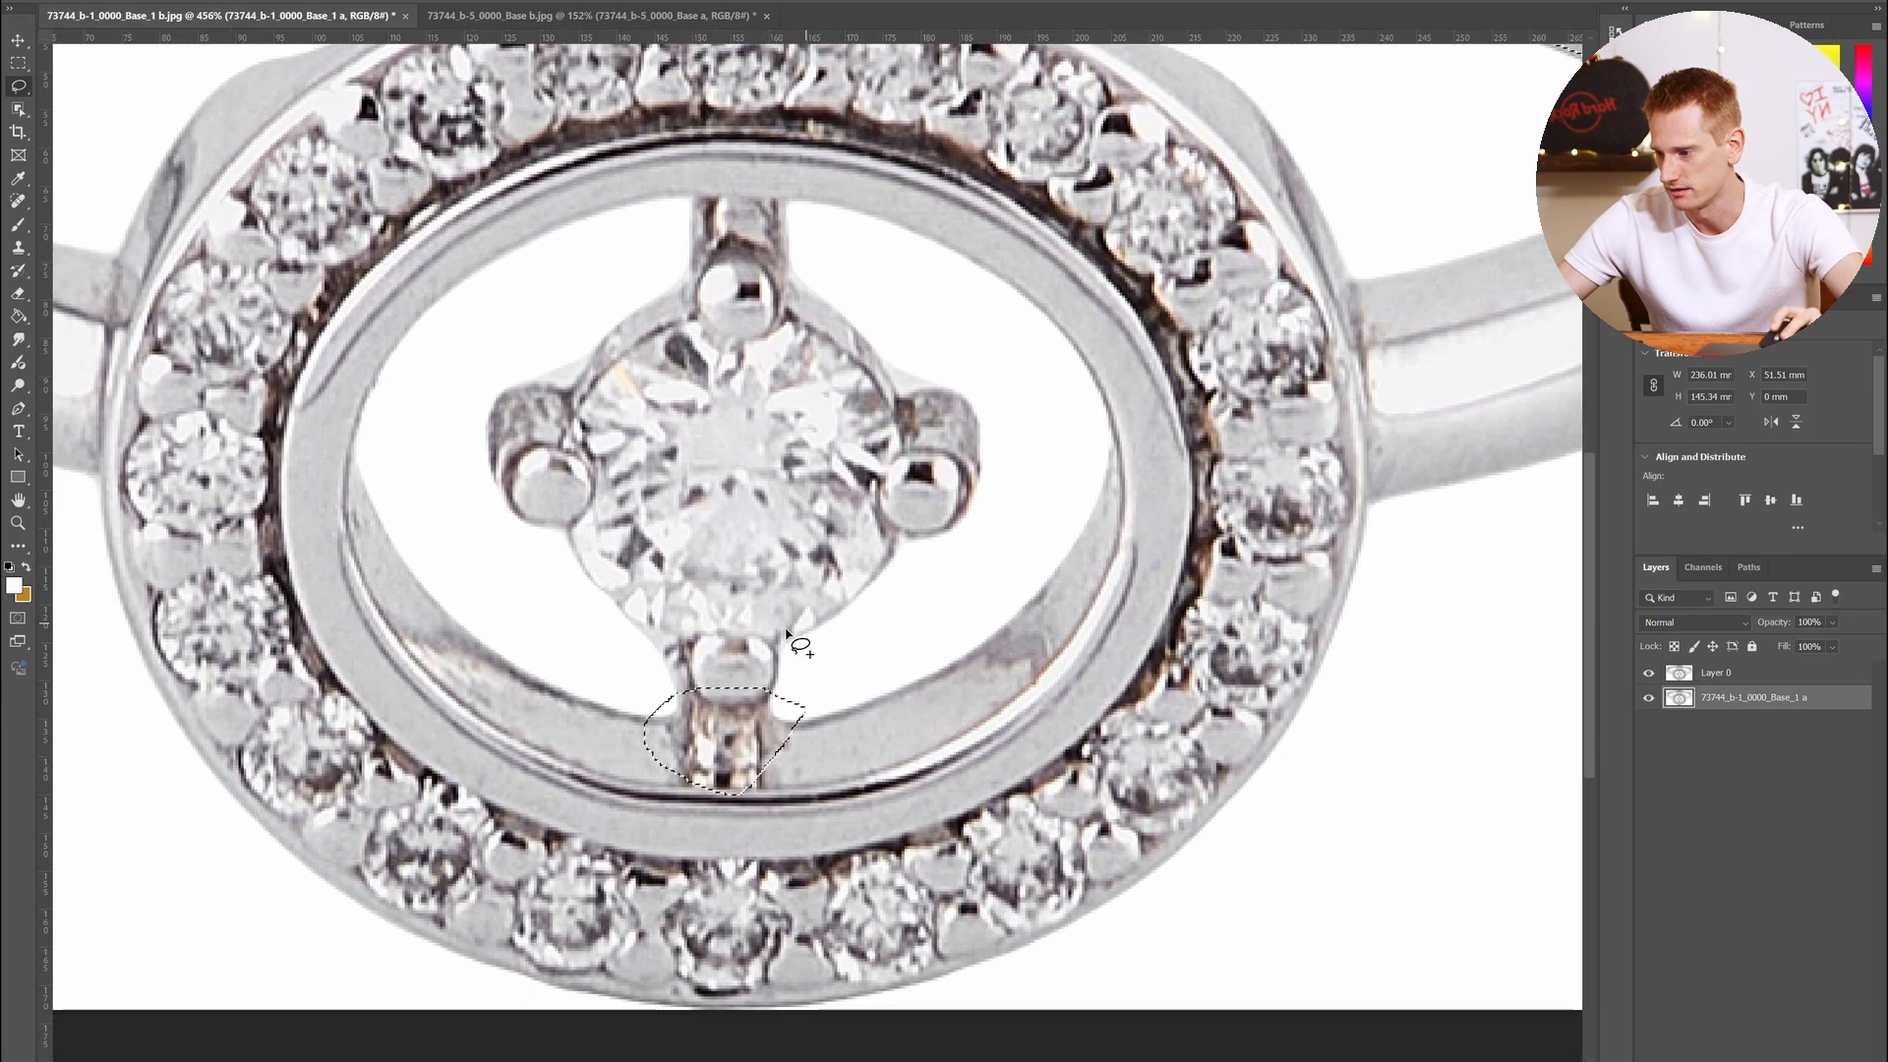
pyautogui.moveTo(476, 632)
pyautogui.mouseDown()
pyautogui.moveTo(615, 653)
pyautogui.moveTo(462, 611)
pyautogui.mouseUp()
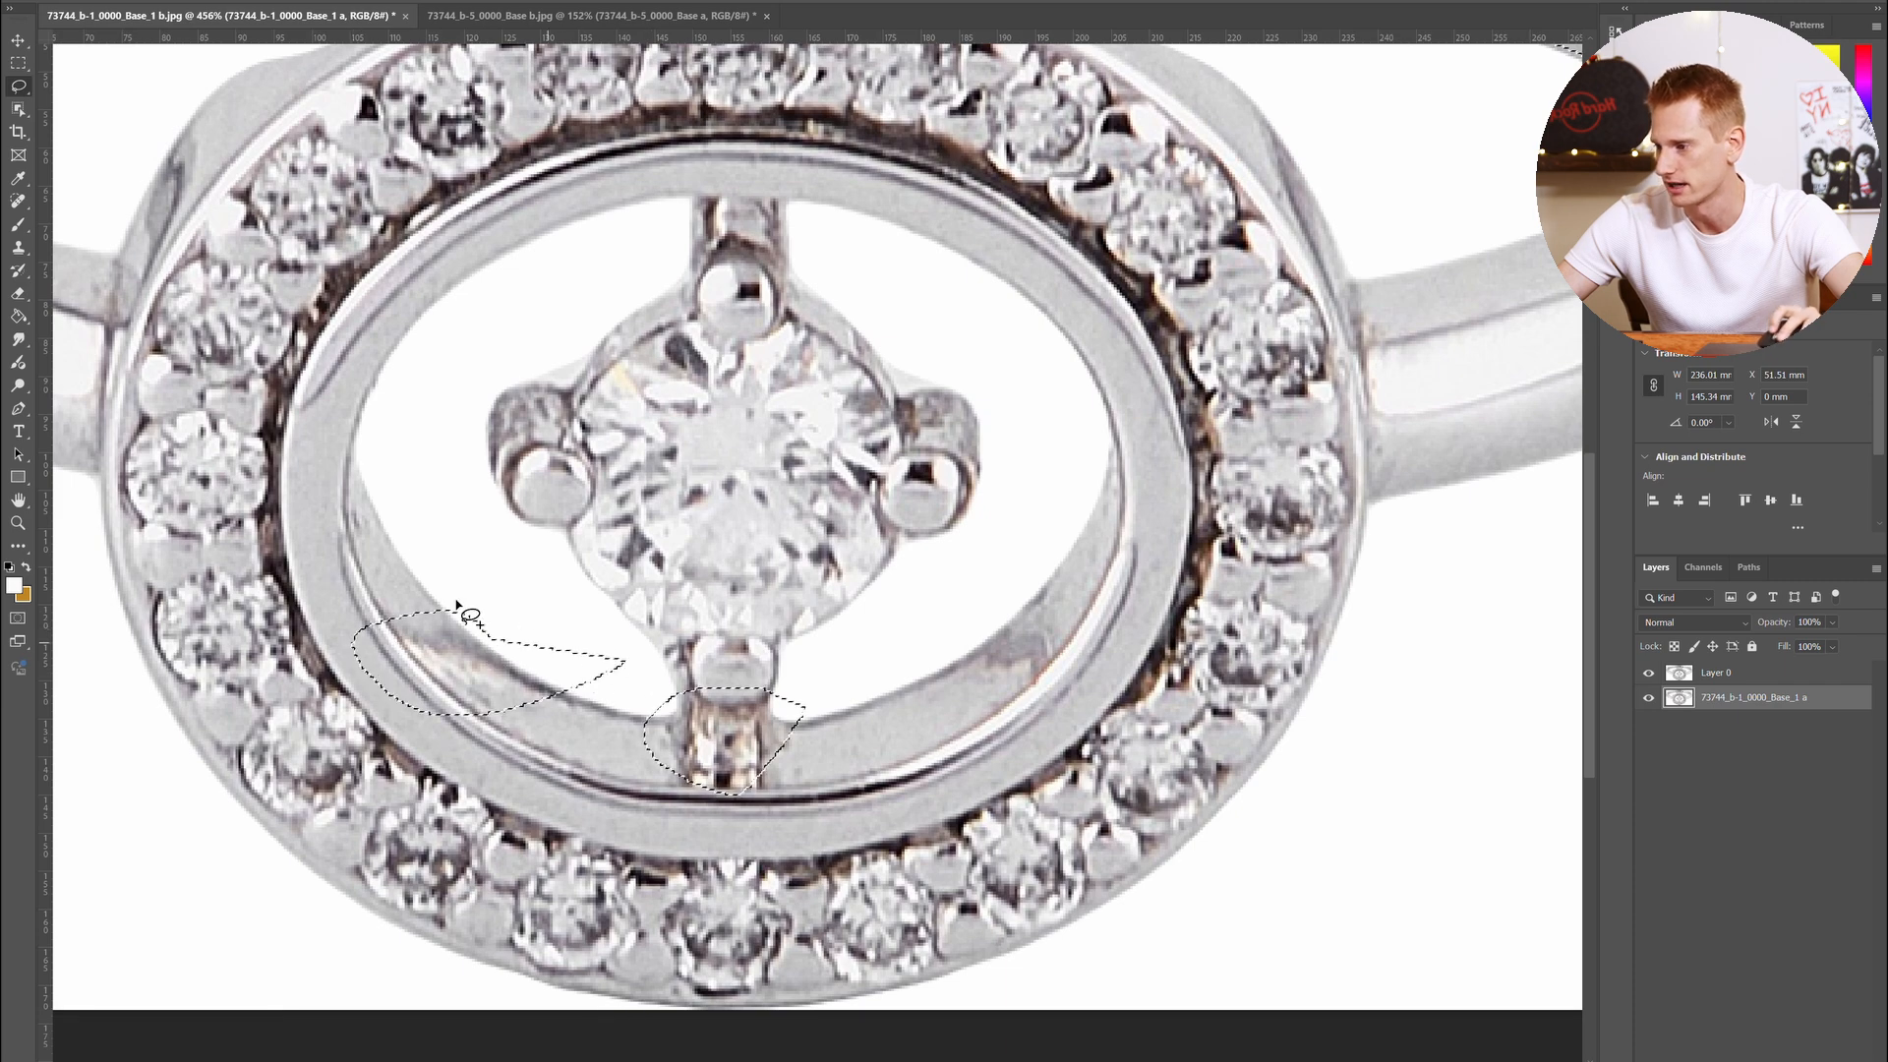
# Add two sections of the halo on opposite sides and the centre diamond to the lasso selection
pyautogui.scroll(1, 359, 575)
pyautogui.hscroll(-5, 413, 555)
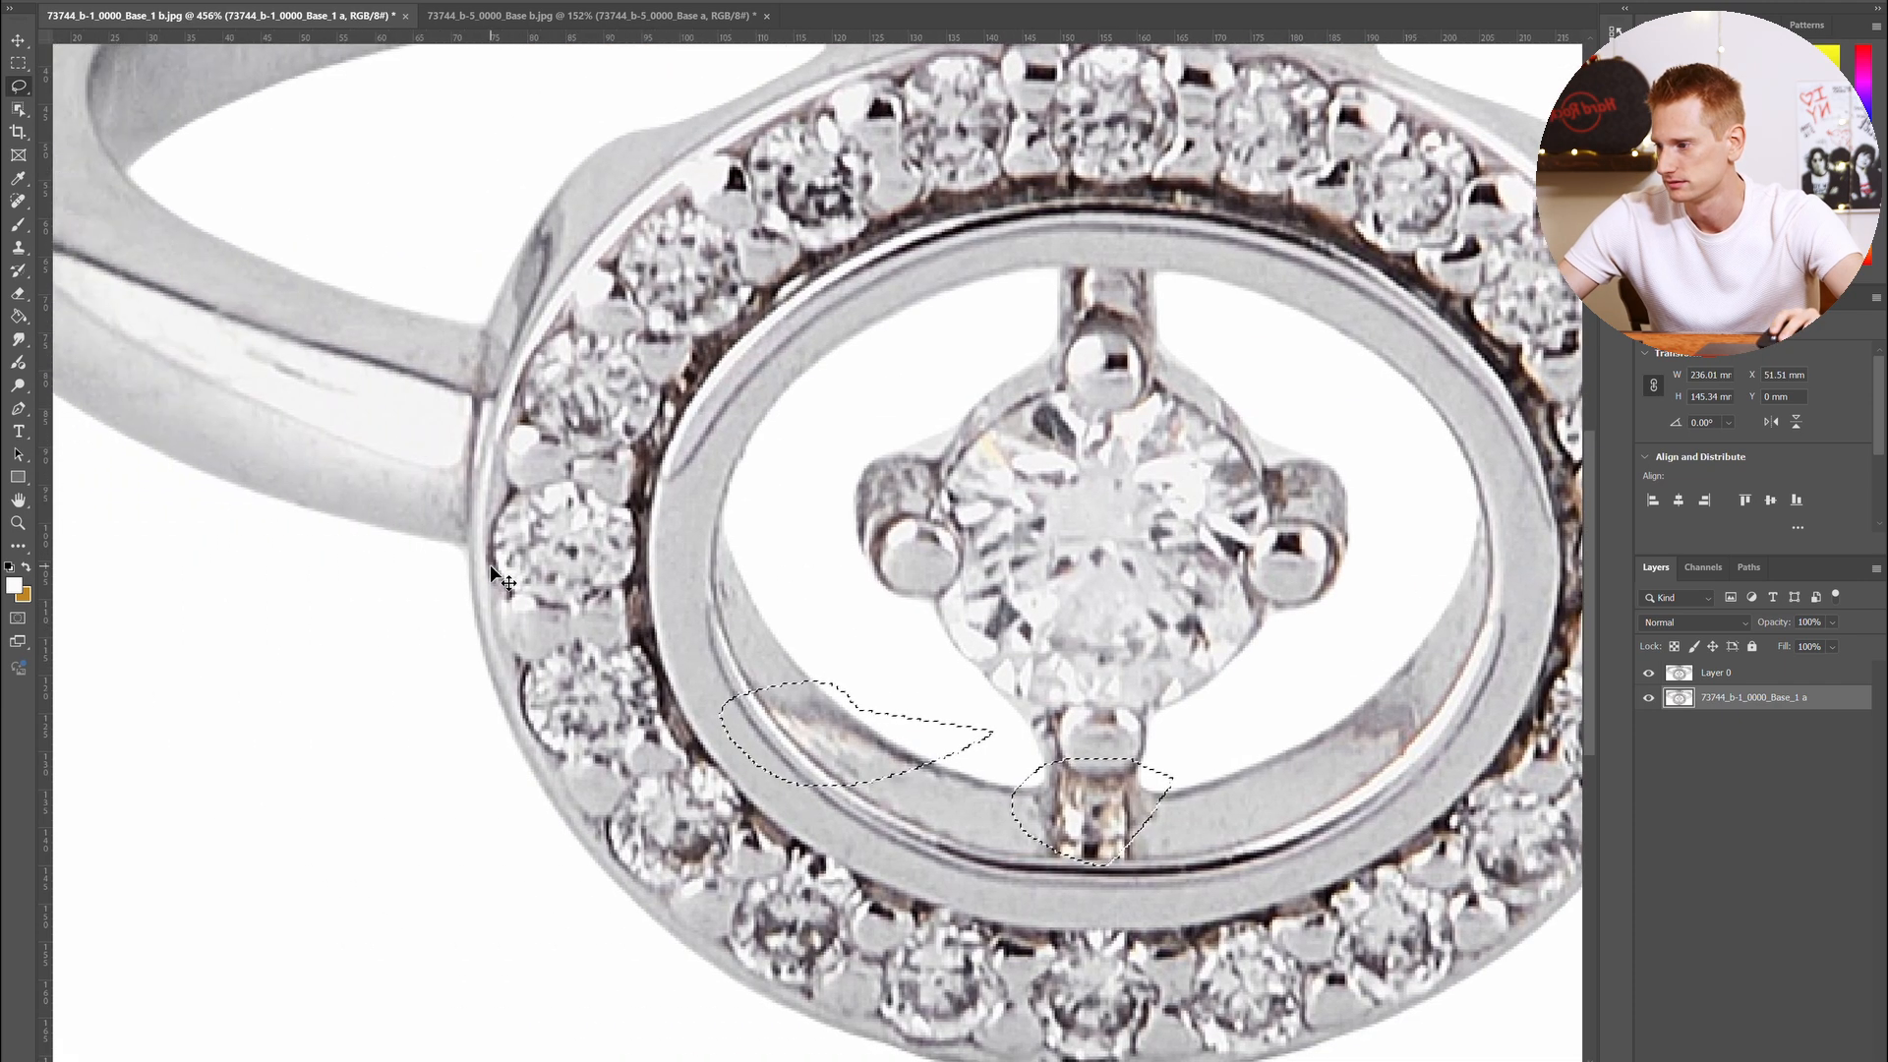
pyautogui.scroll(4, 413, 561)
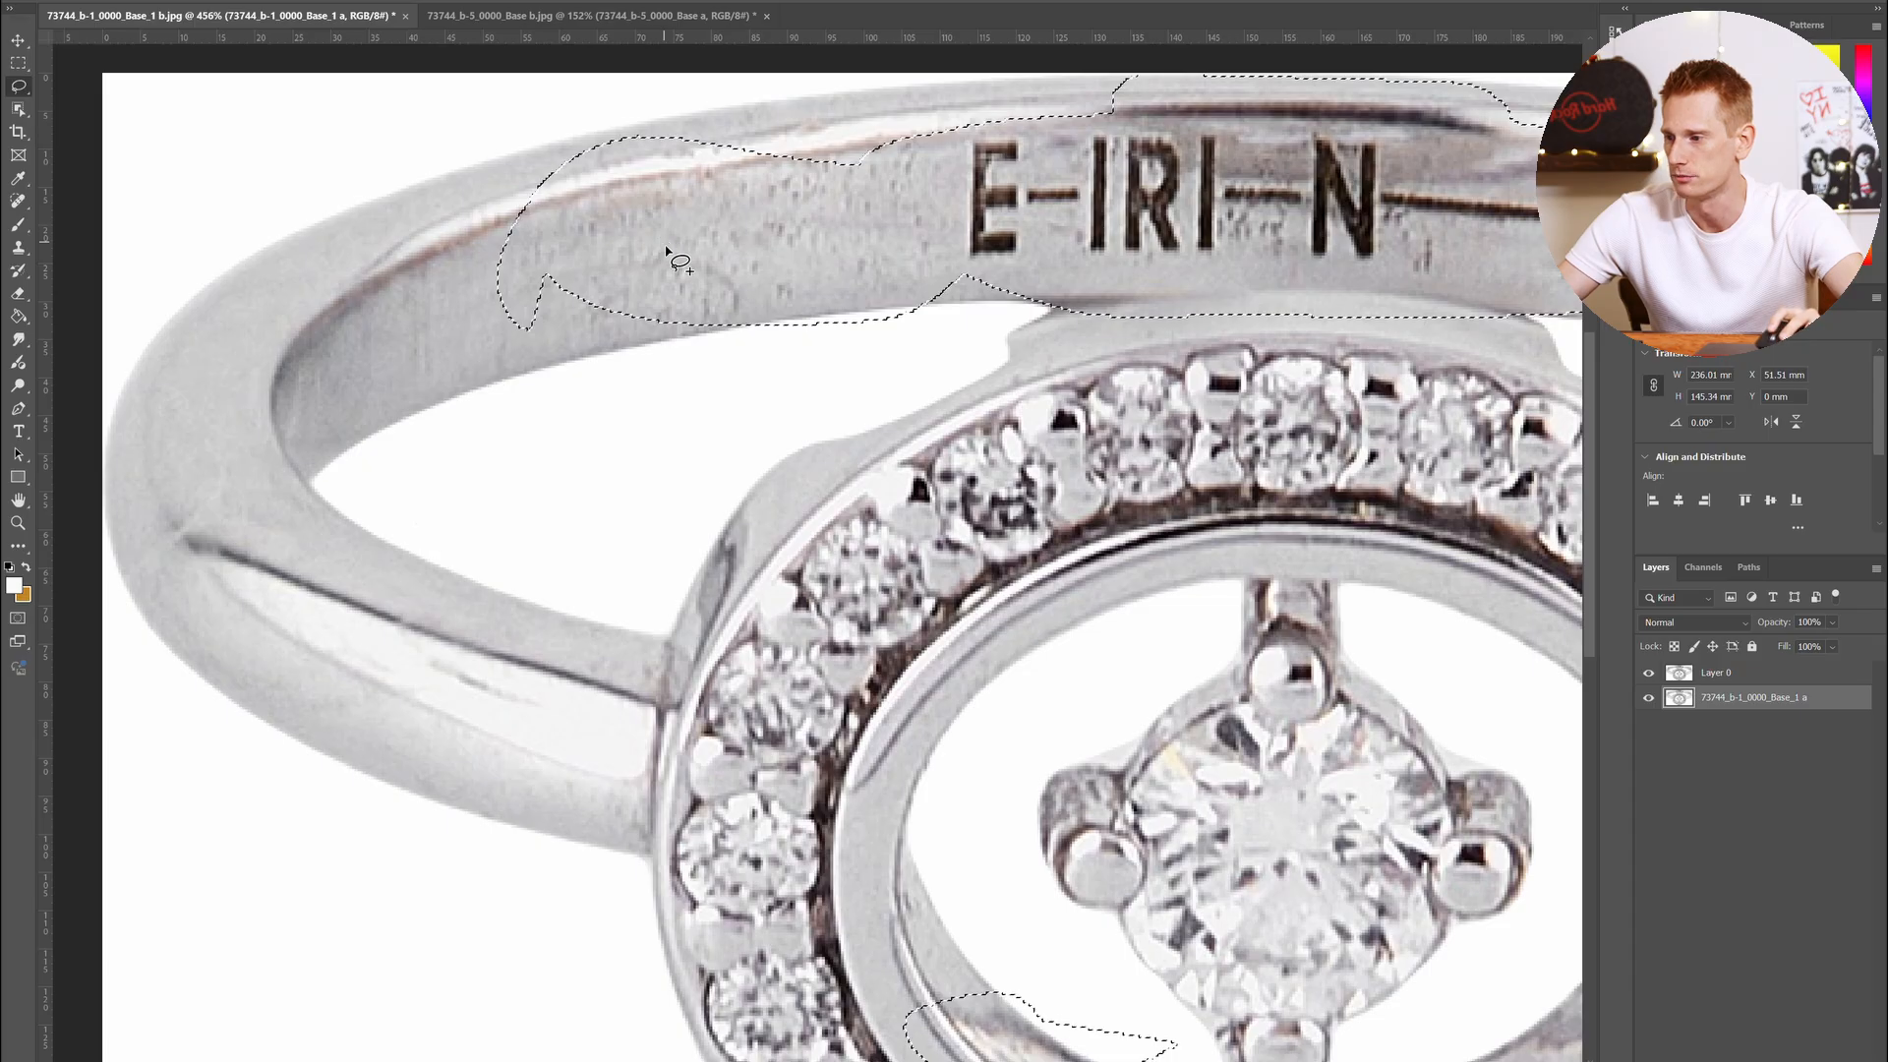
pyautogui.hscroll(14, 540, 376)
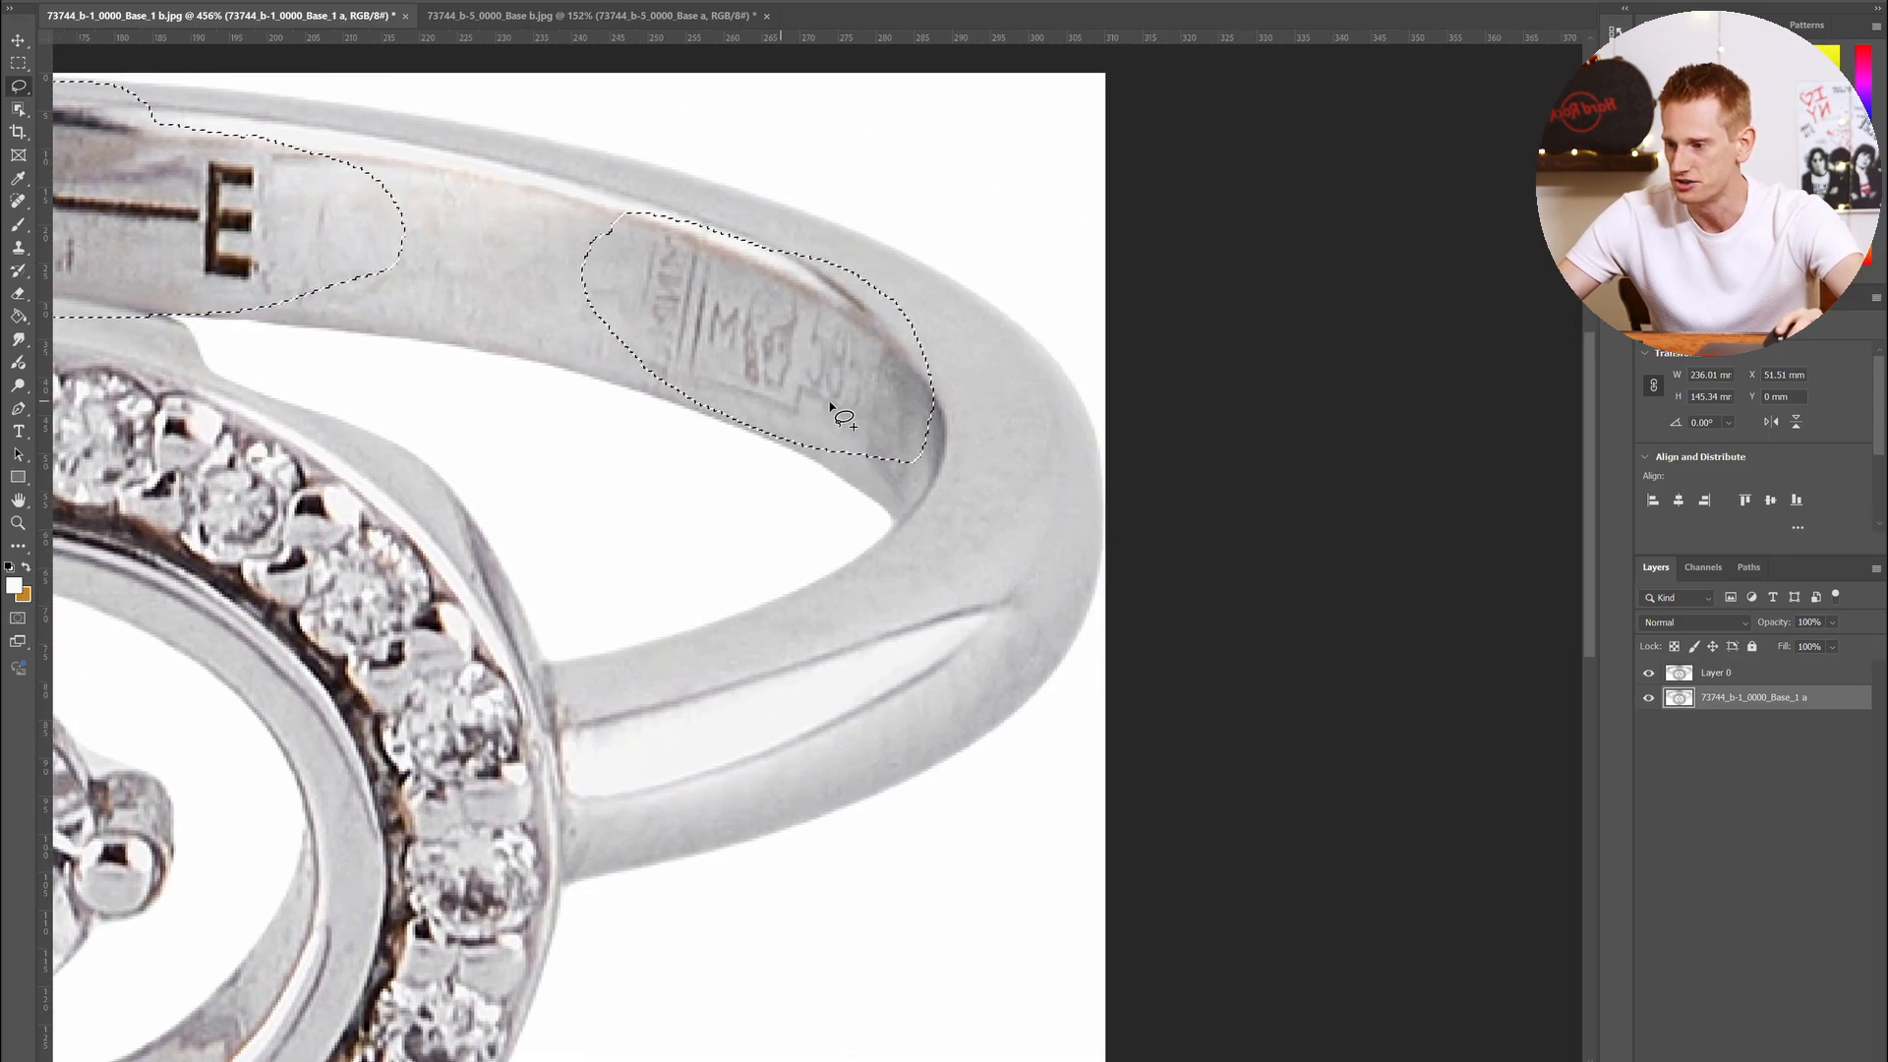
pyautogui.scroll(-3, 939, 442)
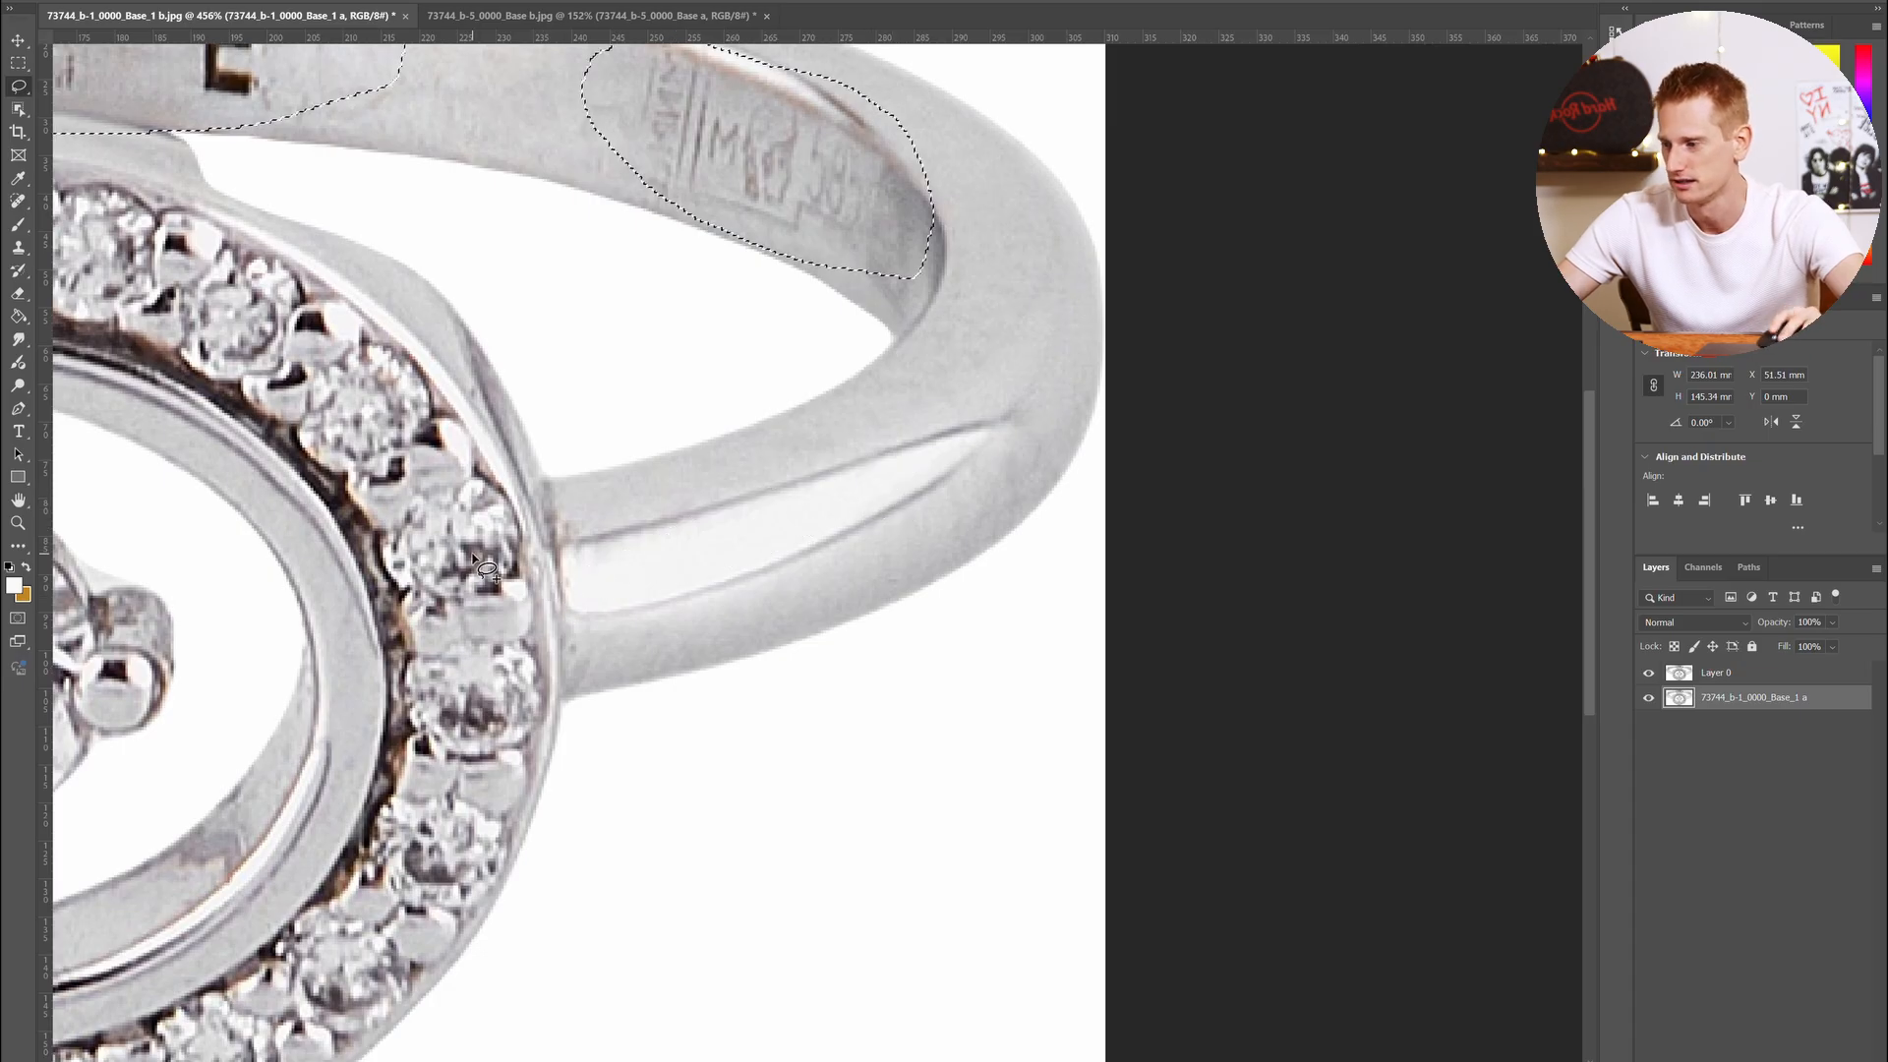
pyautogui.scroll(-1, 475, 553)
pyautogui.hscroll(-7, 474, 548)
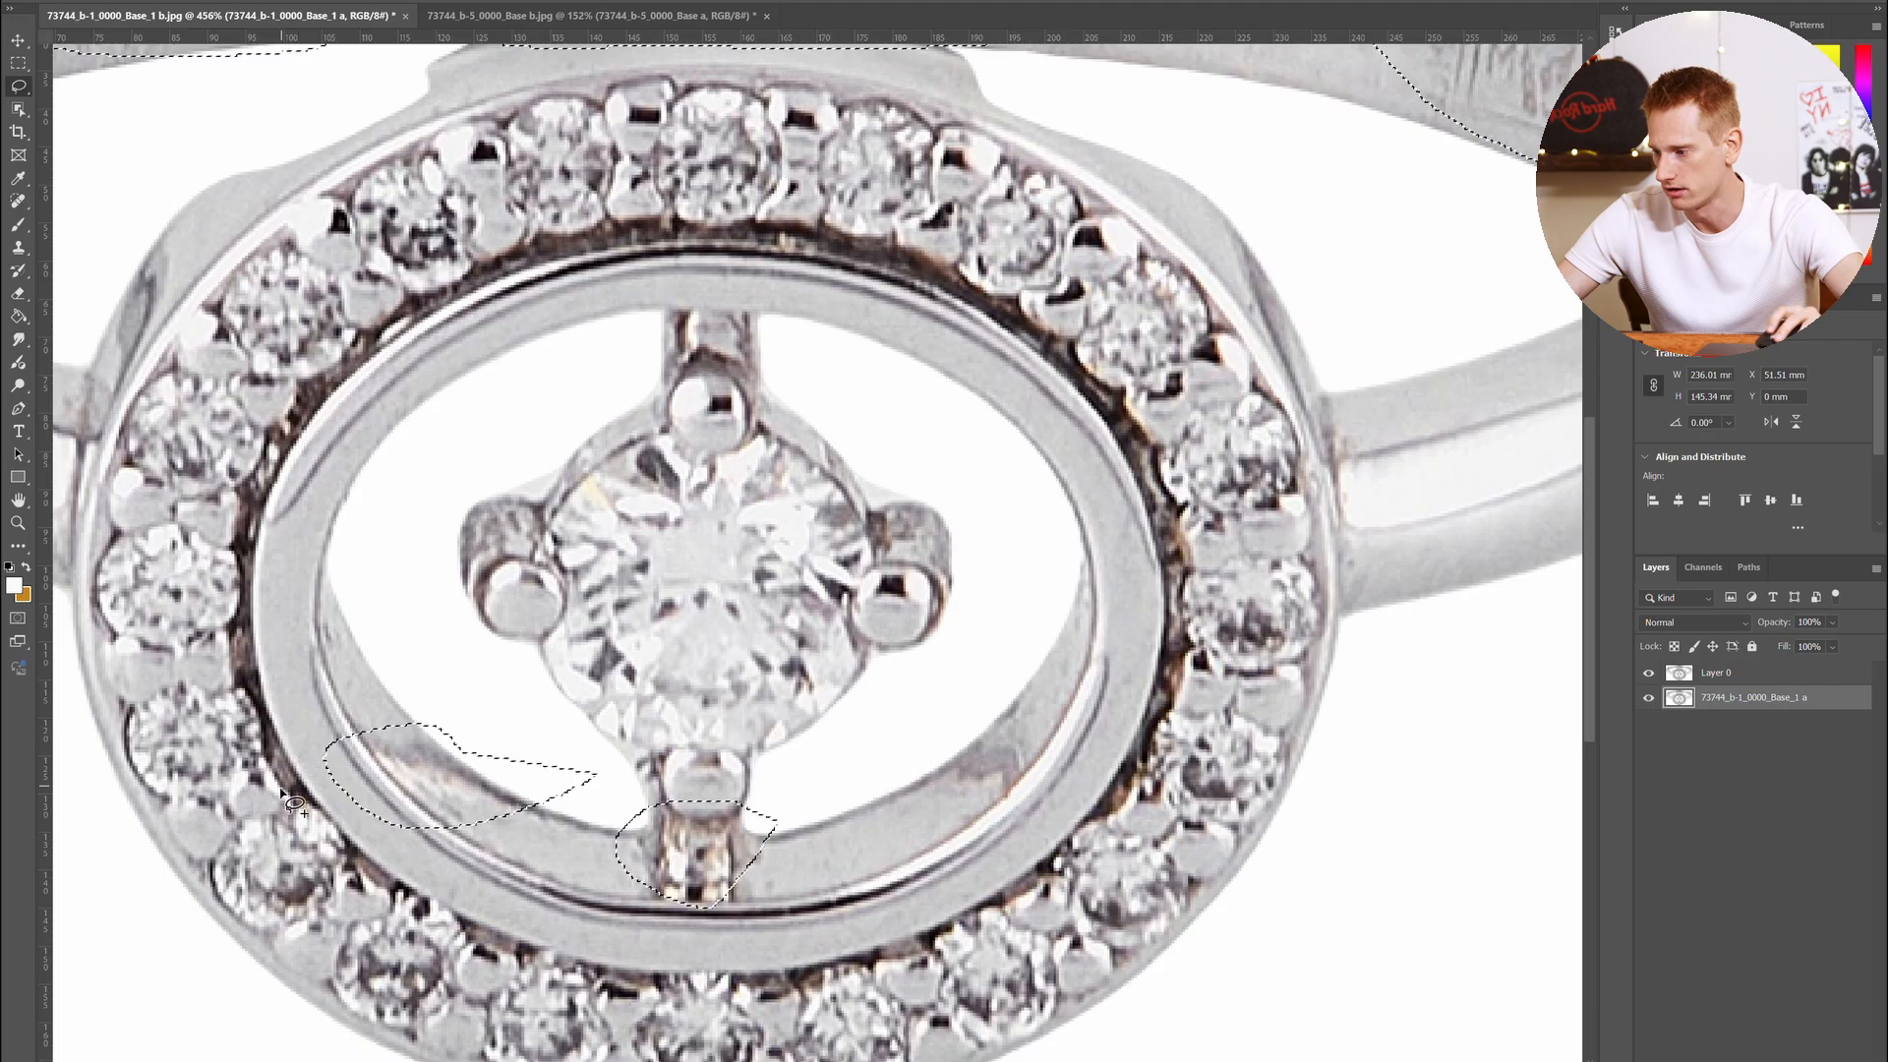
pyautogui.moveTo(274, 768)
pyautogui.mouseDown()
pyautogui.moveTo(135, 777)
pyautogui.moveTo(257, 835)
pyautogui.moveTo(293, 765)
pyautogui.mouseUp()
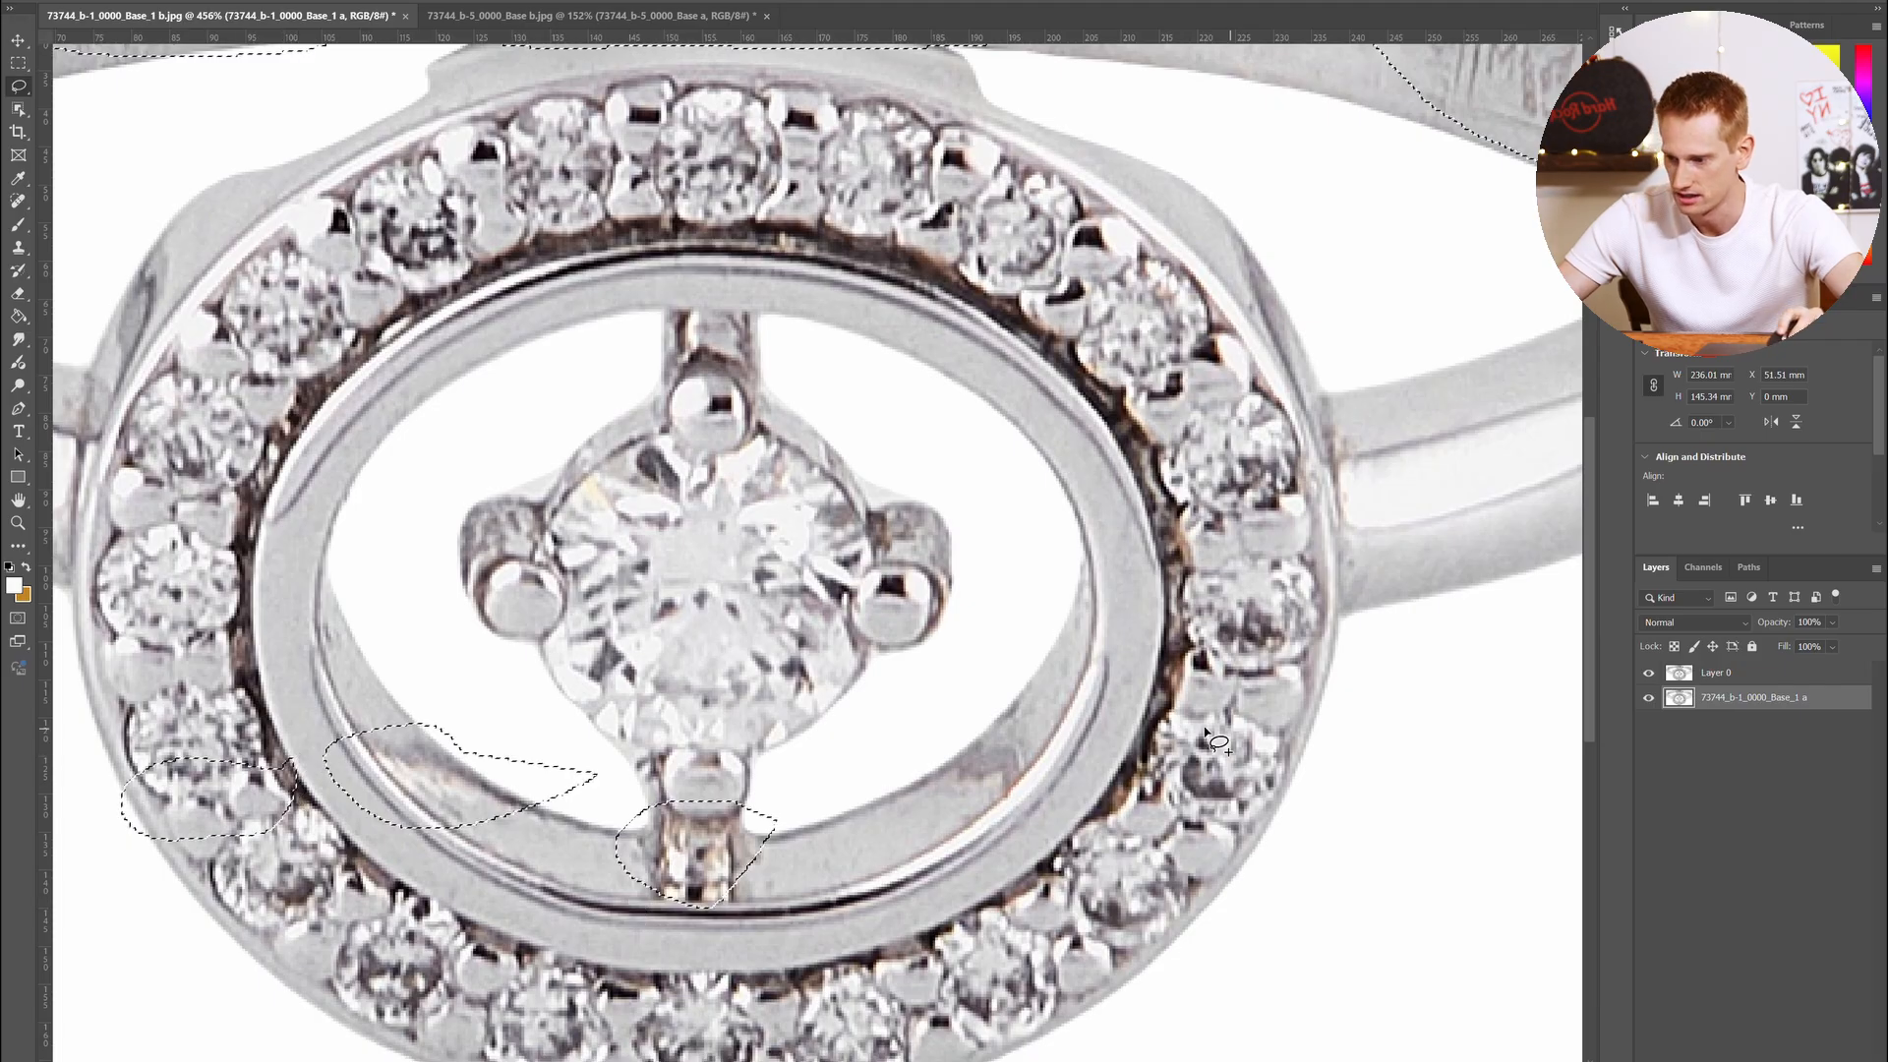
pyautogui.moveTo(1299, 498)
pyautogui.mouseDown()
pyautogui.moveTo(1104, 557)
pyautogui.moveTo(1389, 576)
pyautogui.mouseUp()
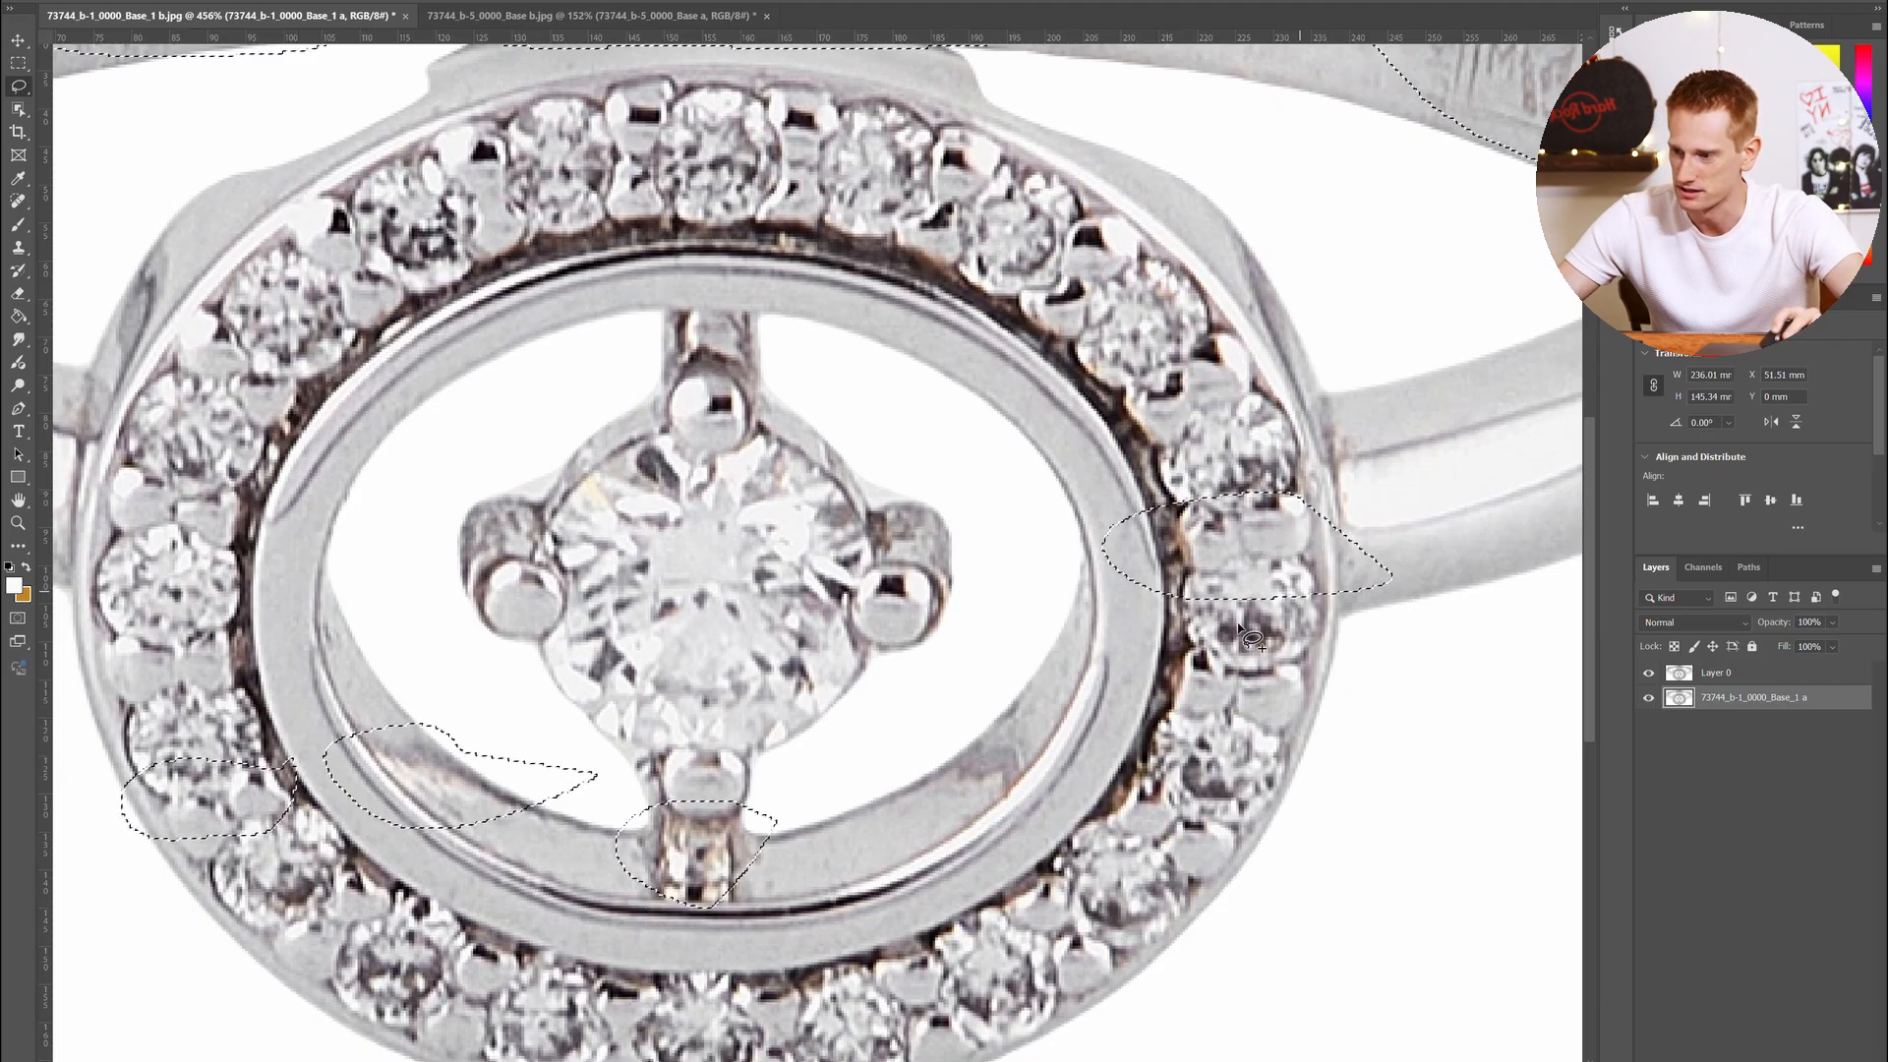
pyautogui.scroll(-3, 1111, 556)
pyautogui.moveTo(759, 497)
pyautogui.mouseDown()
pyautogui.moveTo(651, 516)
pyautogui.moveTo(638, 630)
pyautogui.moveTo(846, 536)
pyautogui.mouseUp()
# Clear the lasso selection of all the marked flaw areas on the ring
pyautogui.scroll(3, 885, 589)
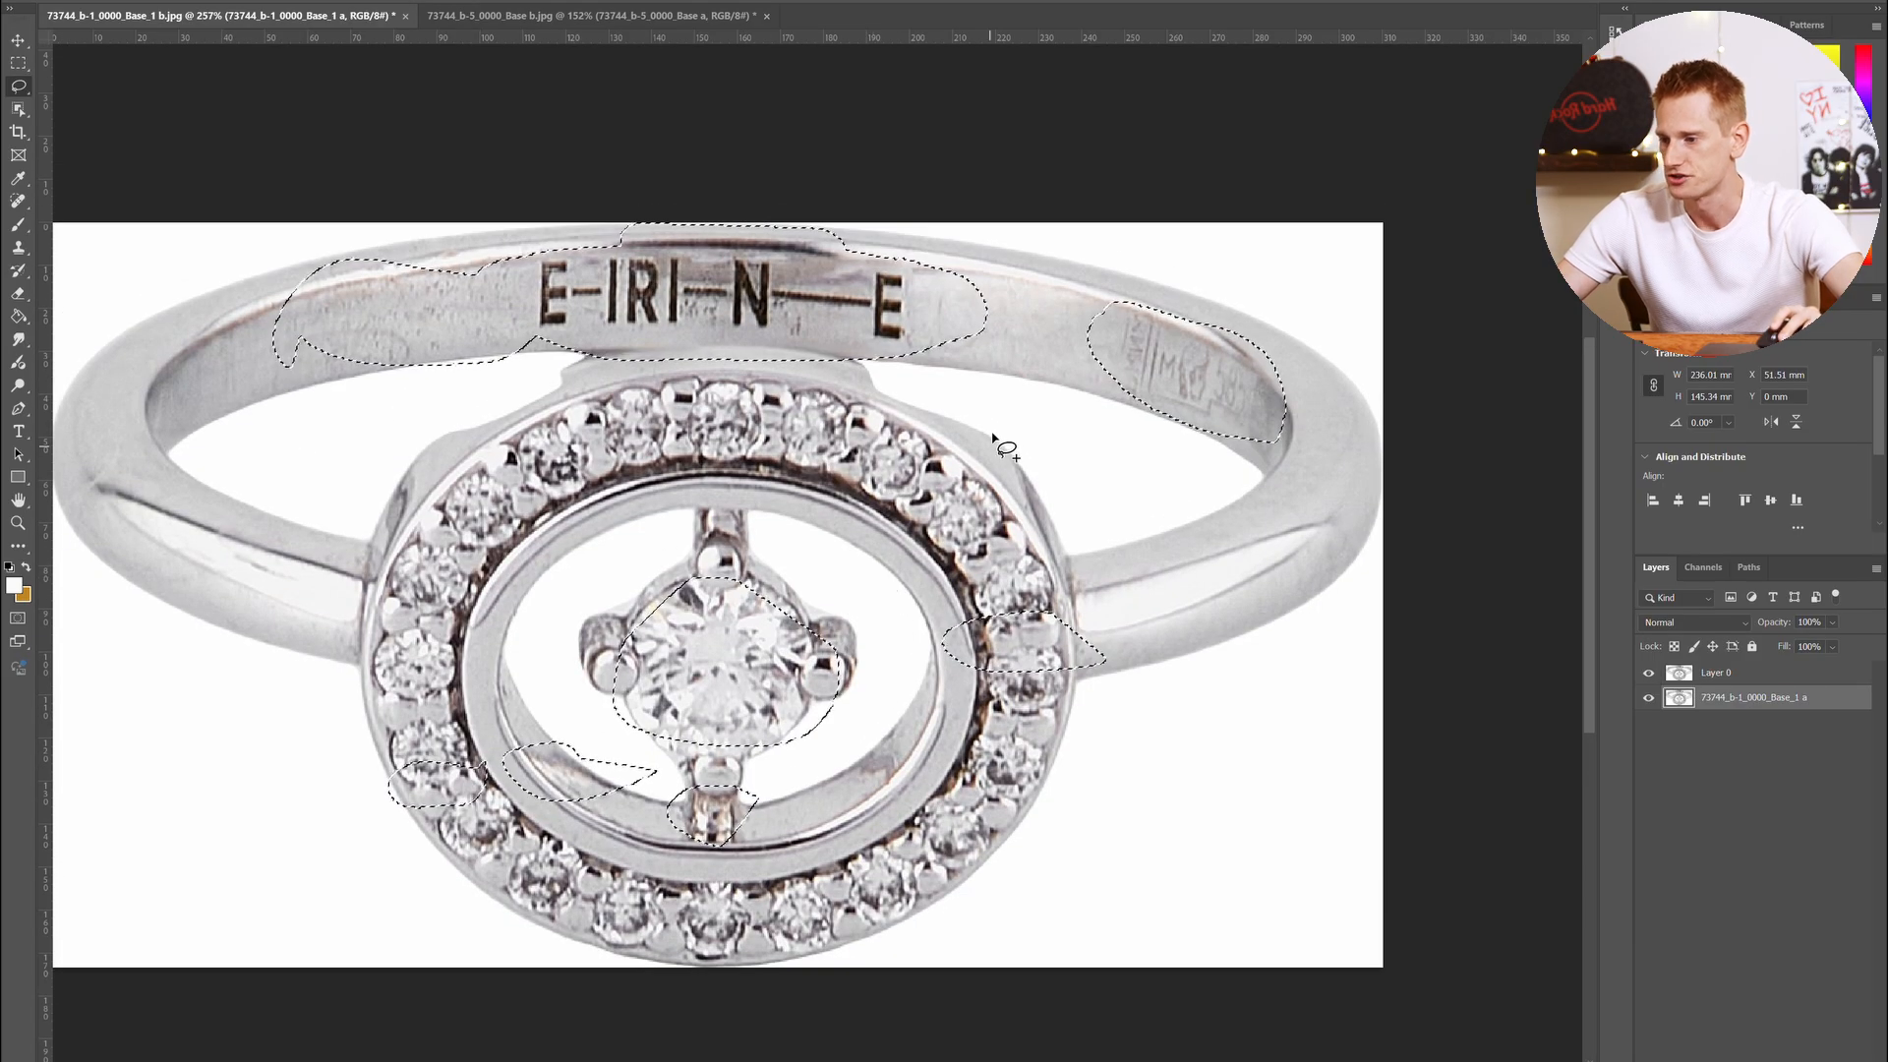
pyautogui.scroll(1, 712, 316)
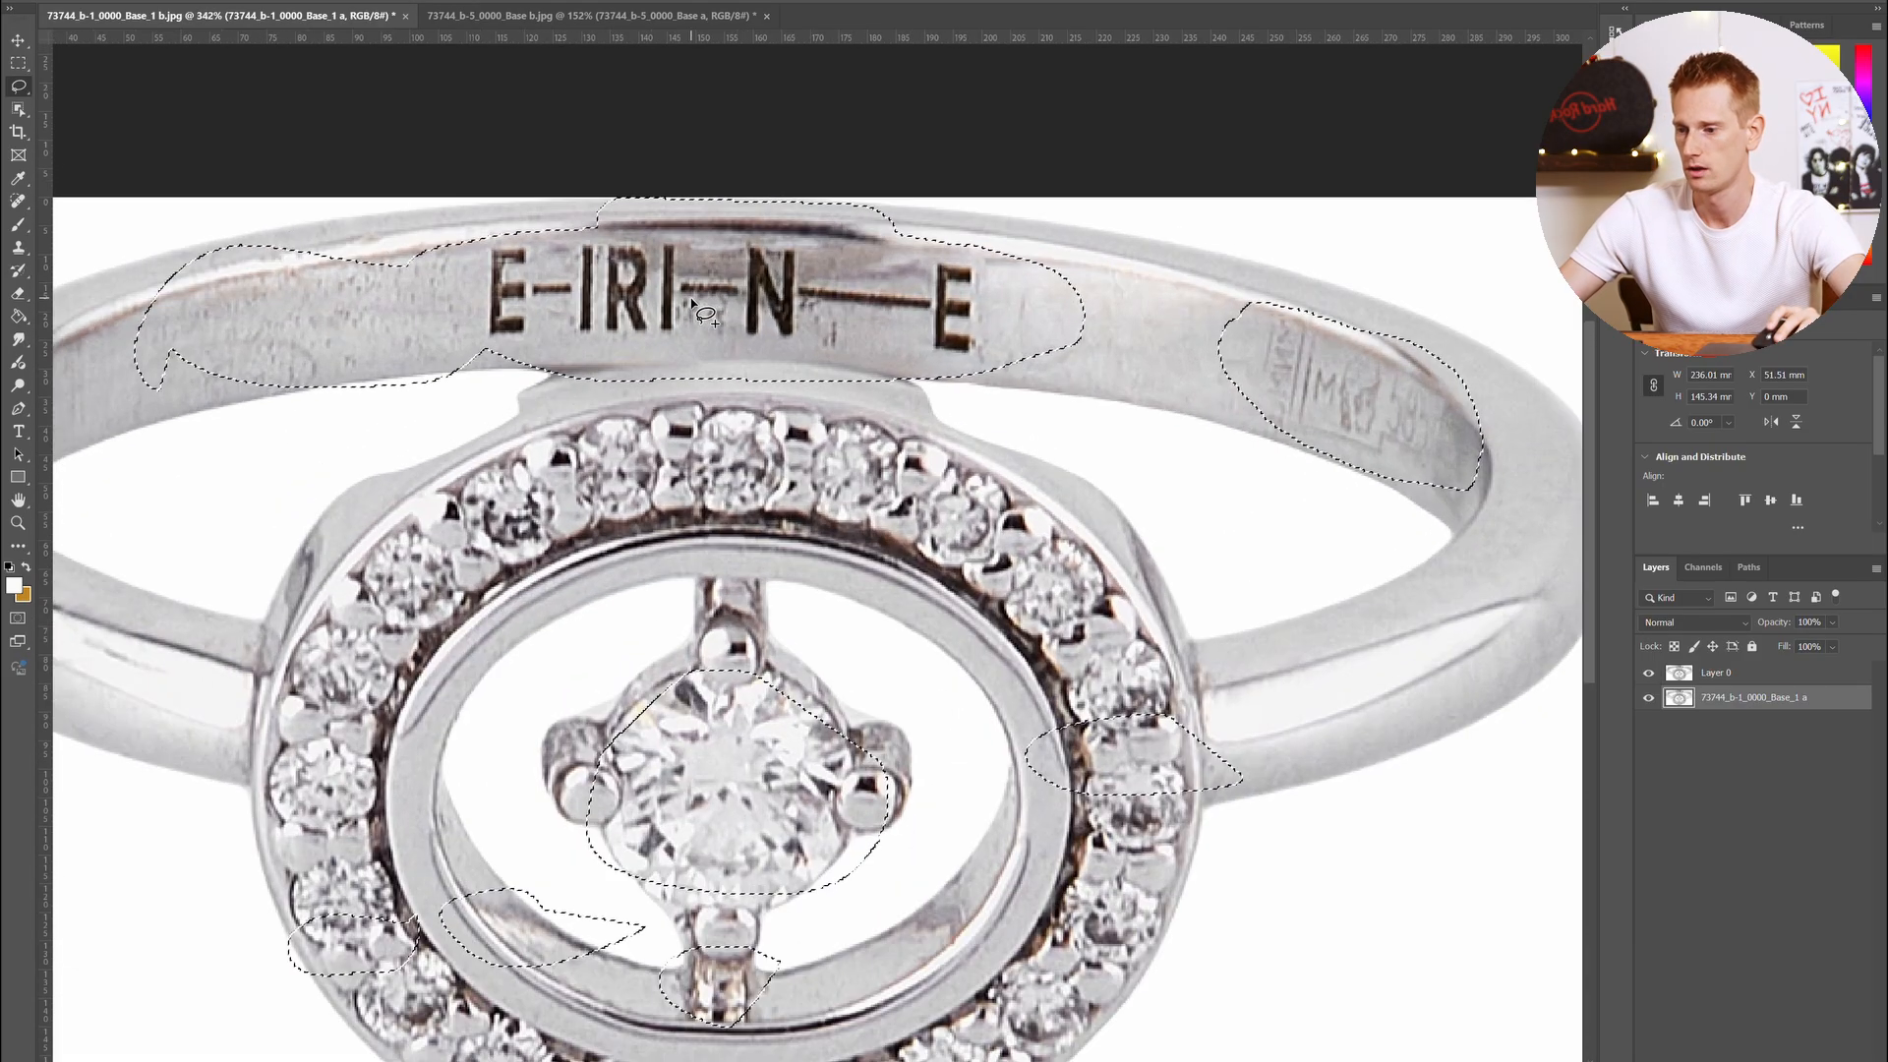
pyautogui.scroll(-2, 712, 316)
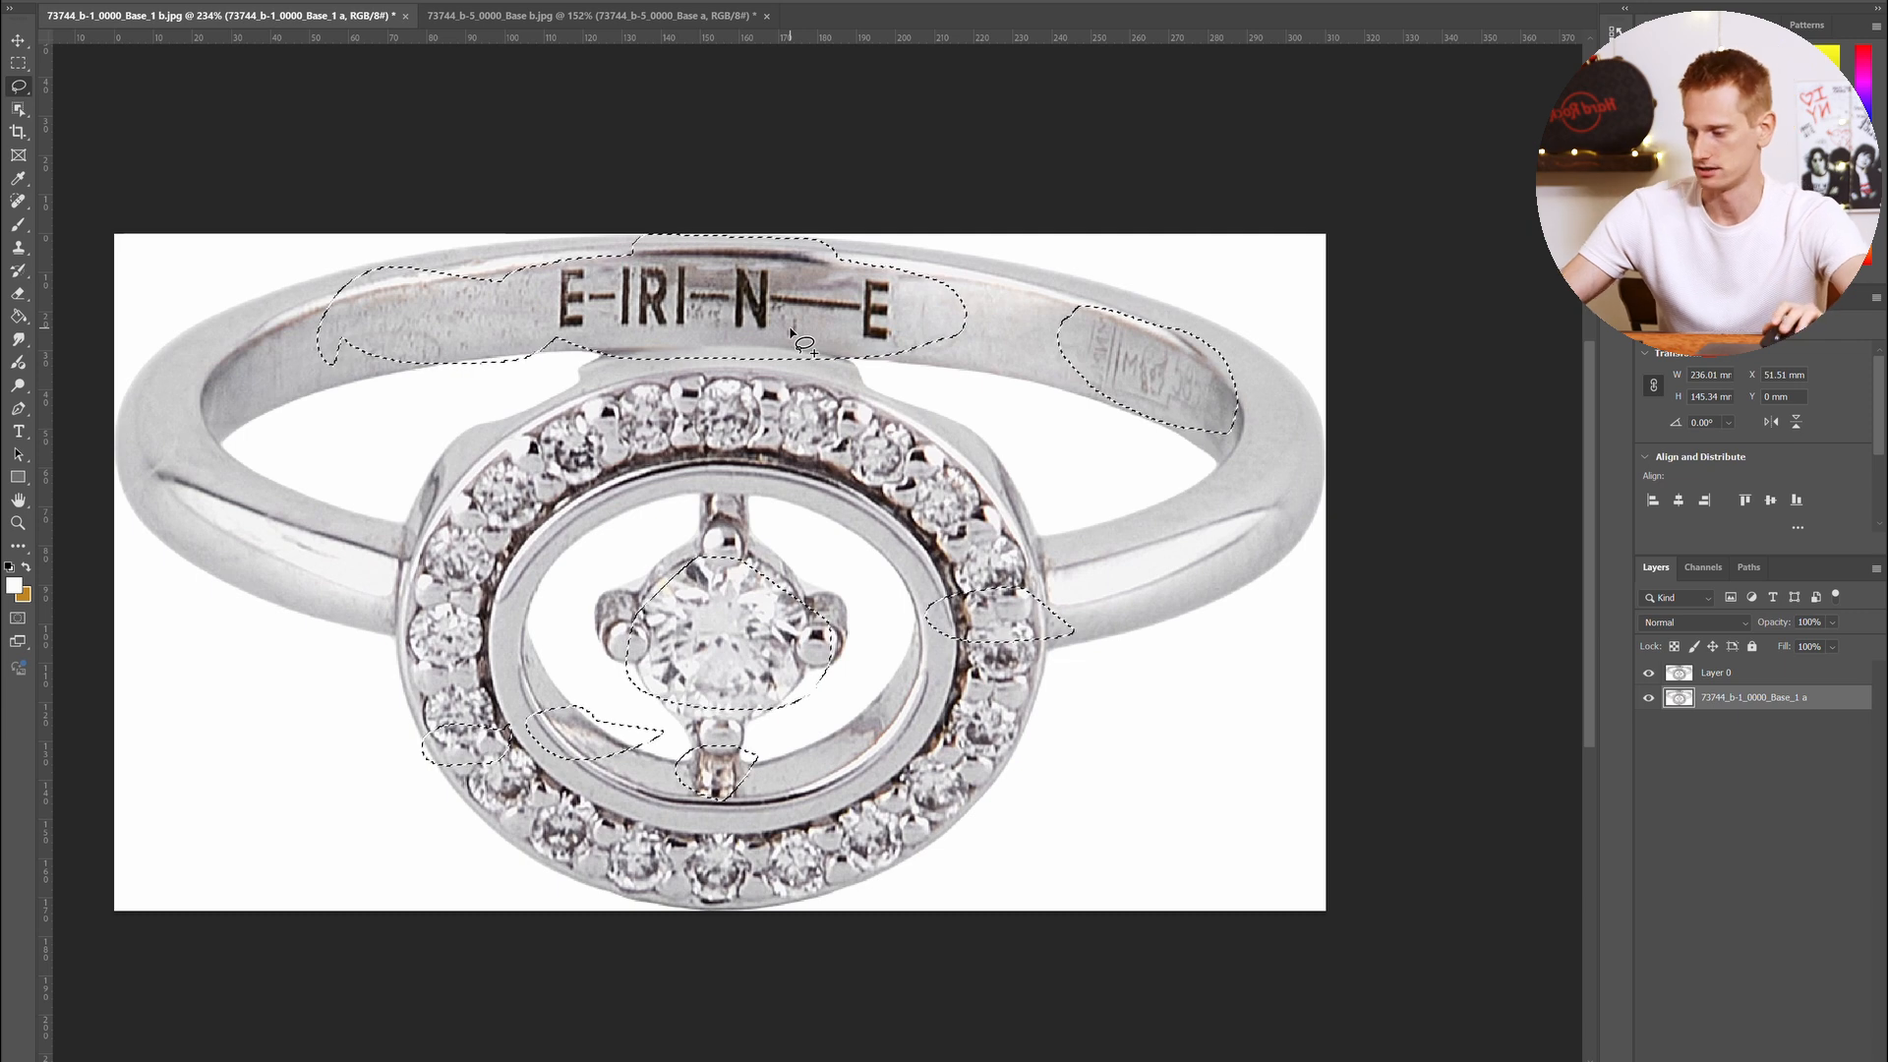
pyautogui.hotkey('ctrl', 'd')
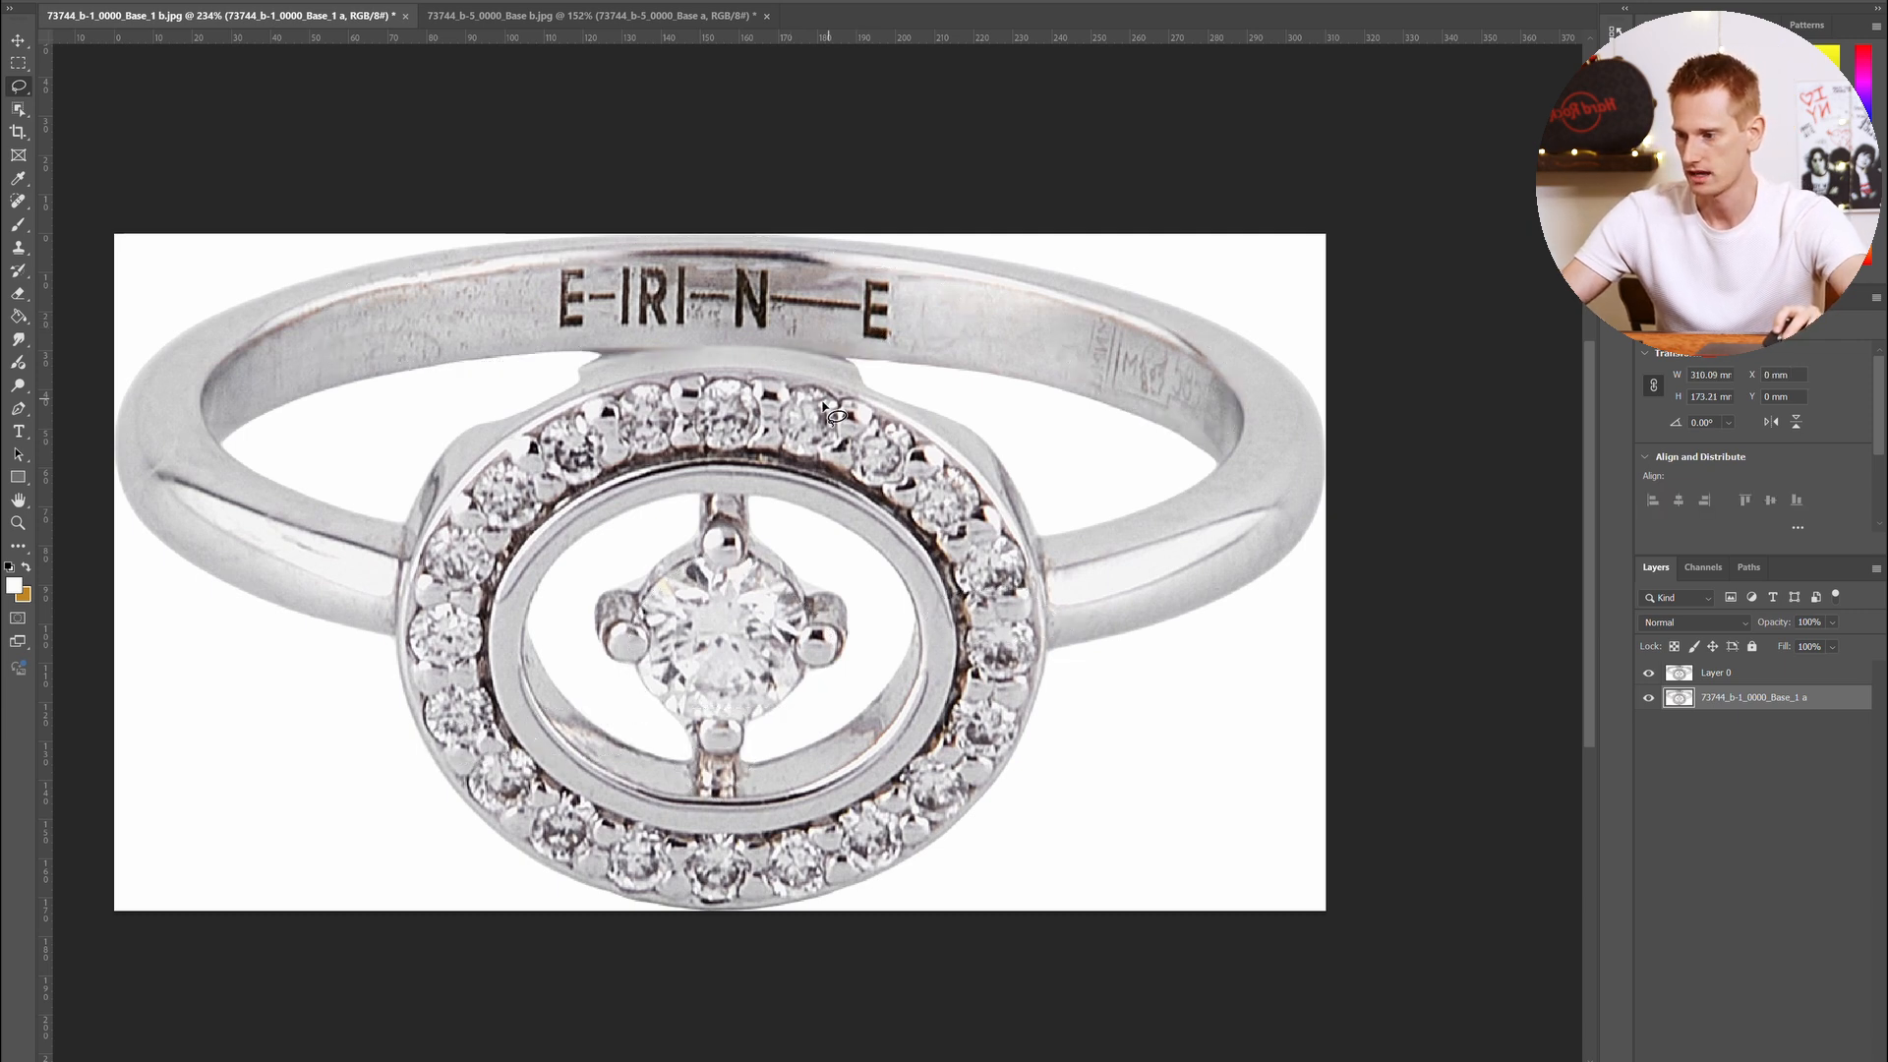
# Compare the original ring photo with the retouched version by hiding, showing and again hiding Layer 0
pyautogui.scroll(2, 764, 396)
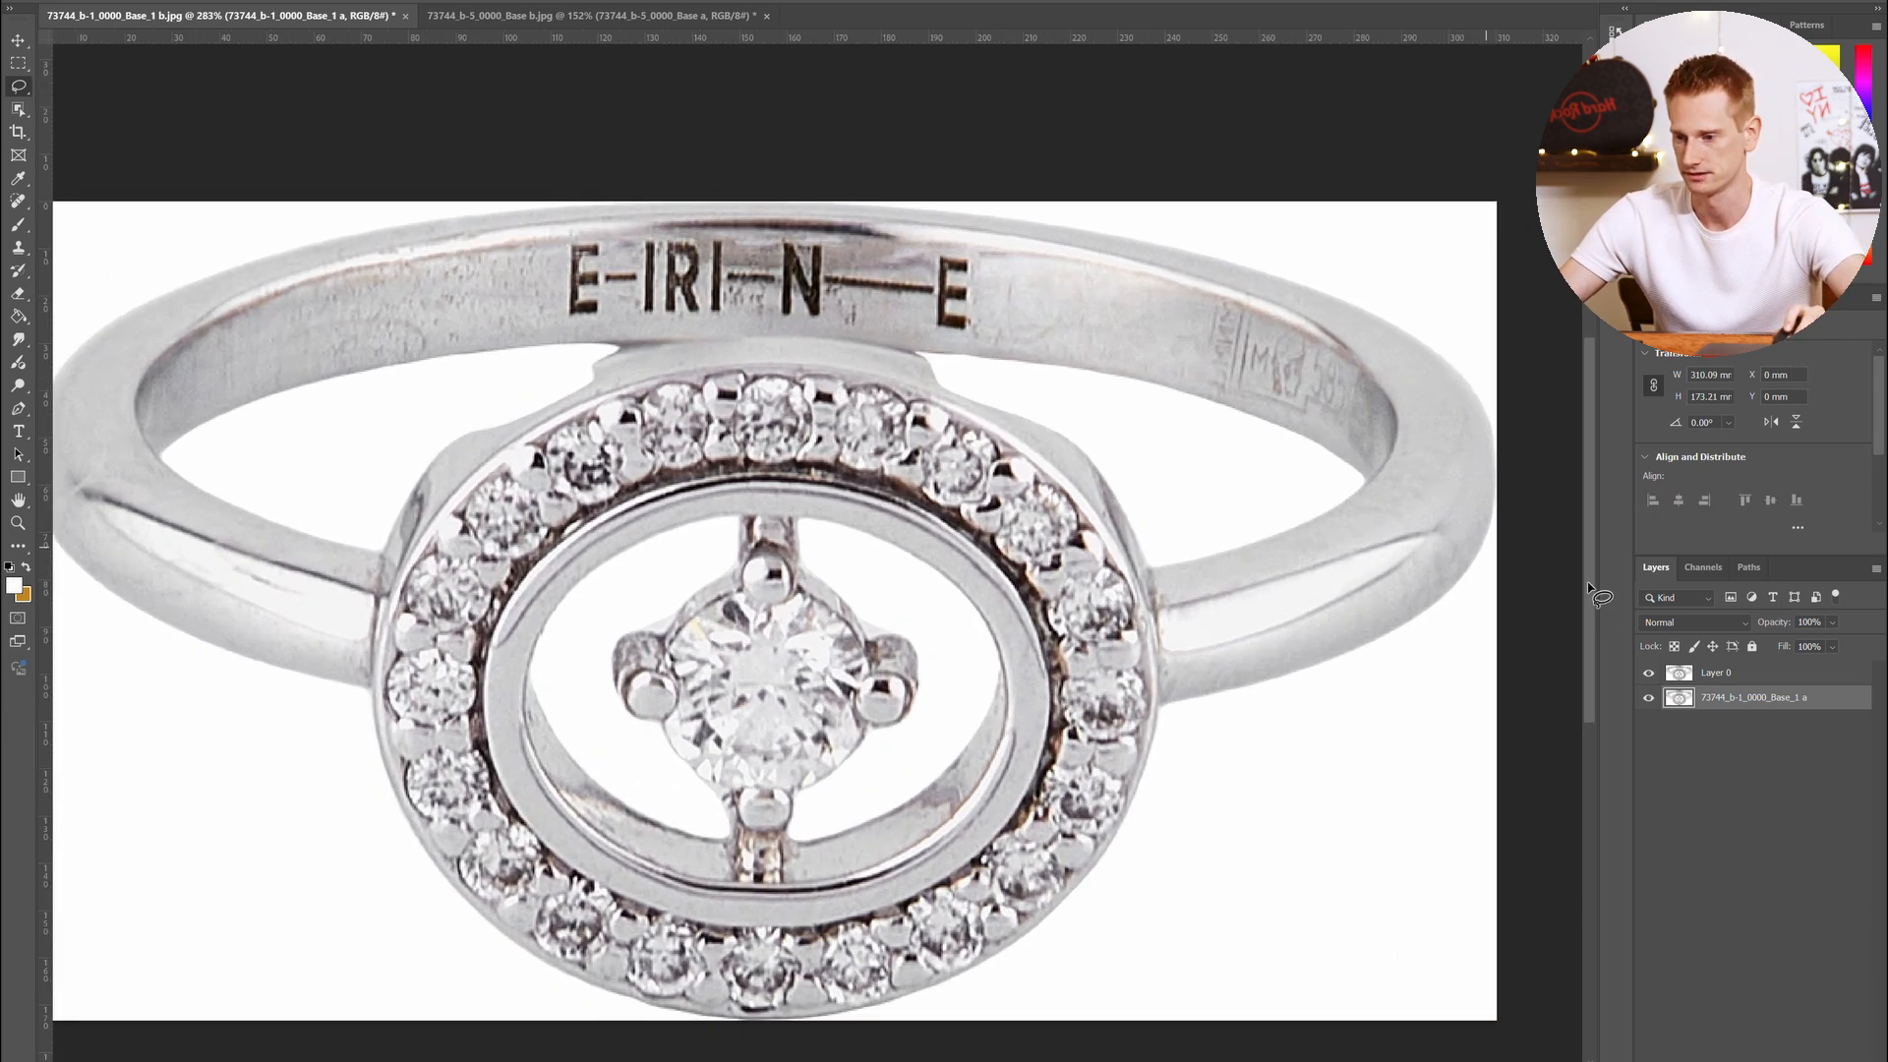
pyautogui.click(1649, 673)
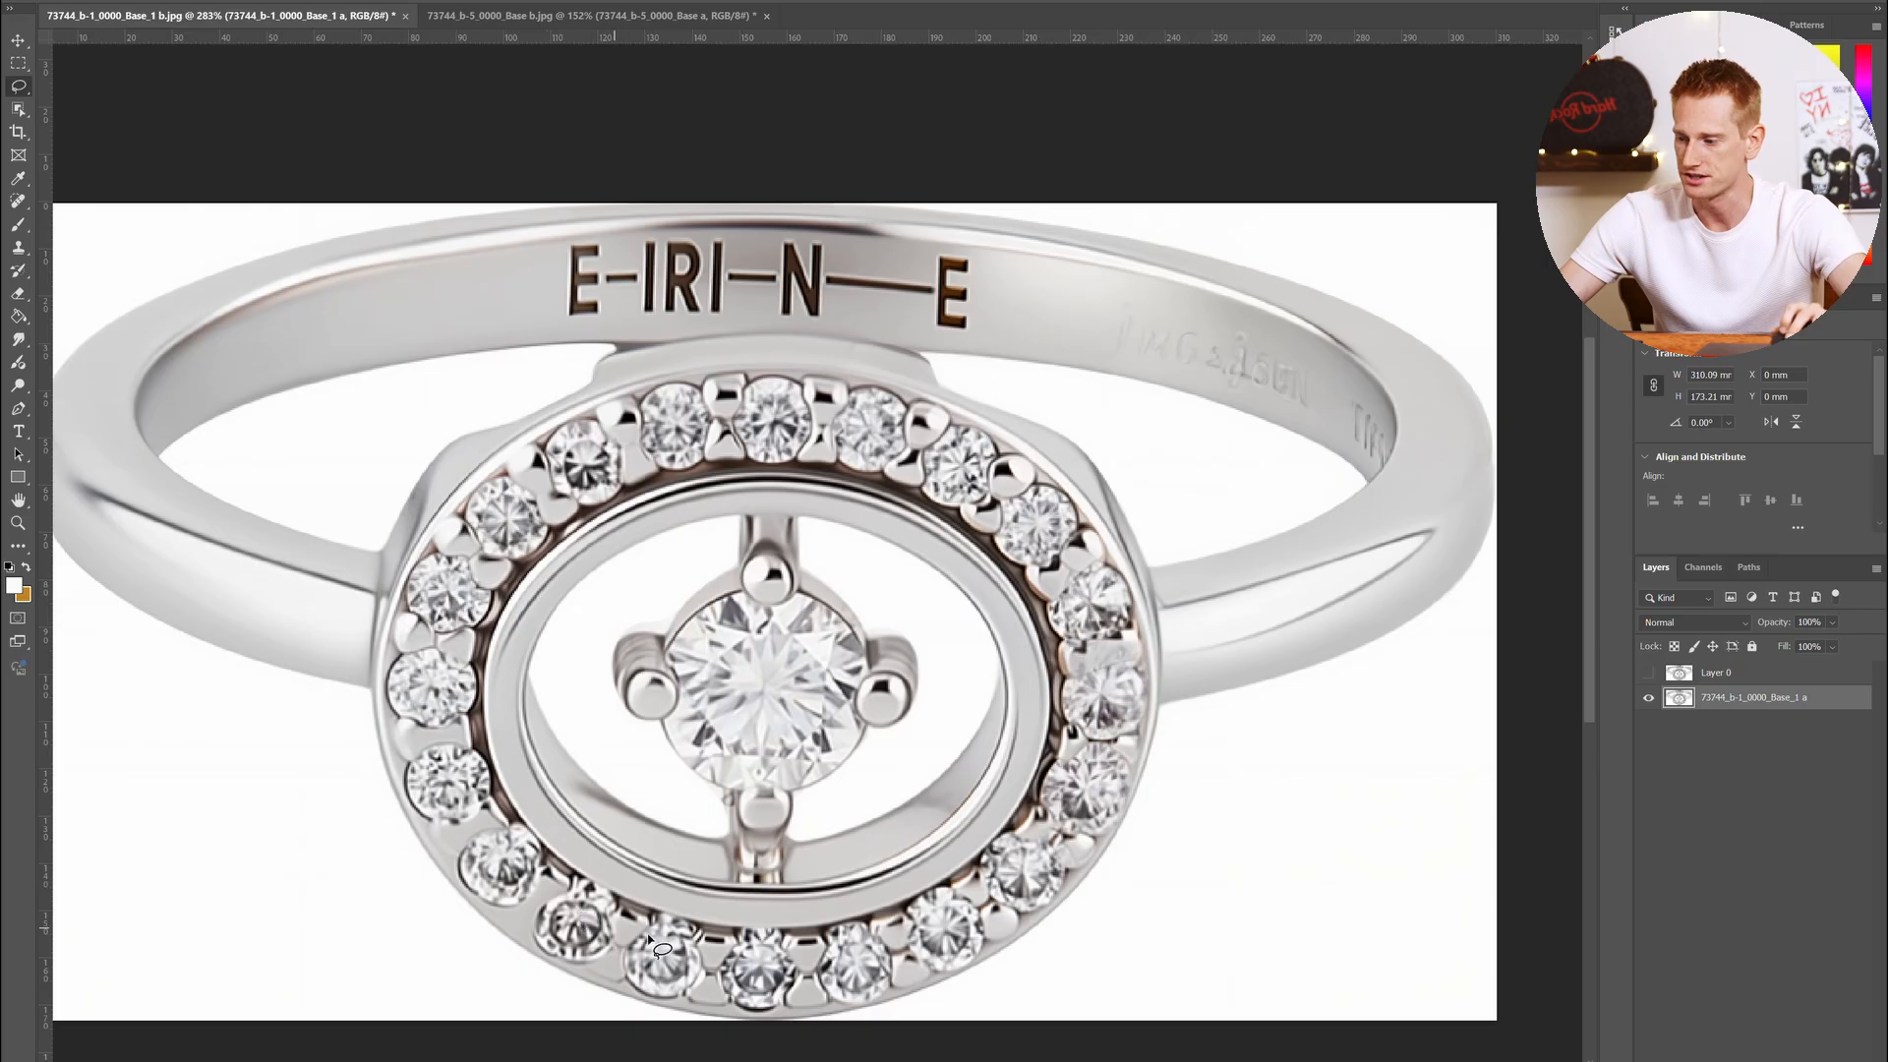
pyautogui.click(1649, 674)
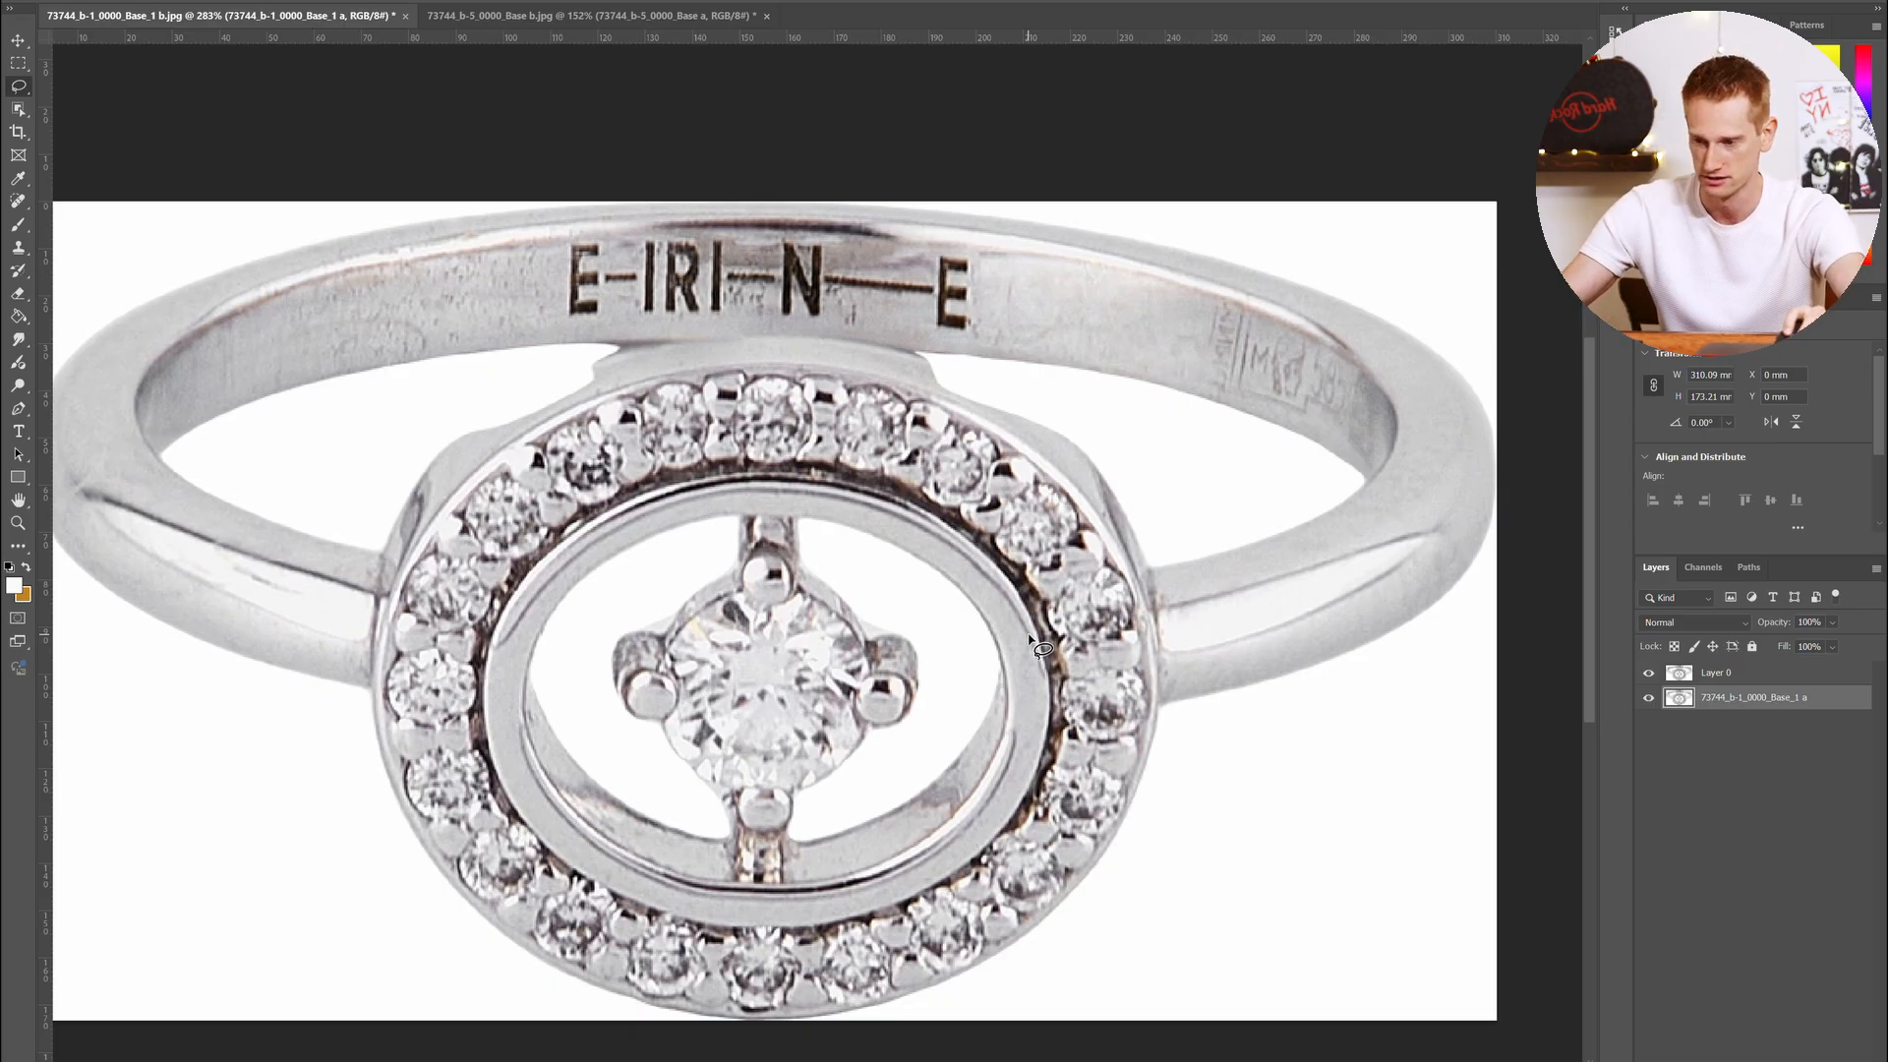
pyautogui.click(1639, 674)
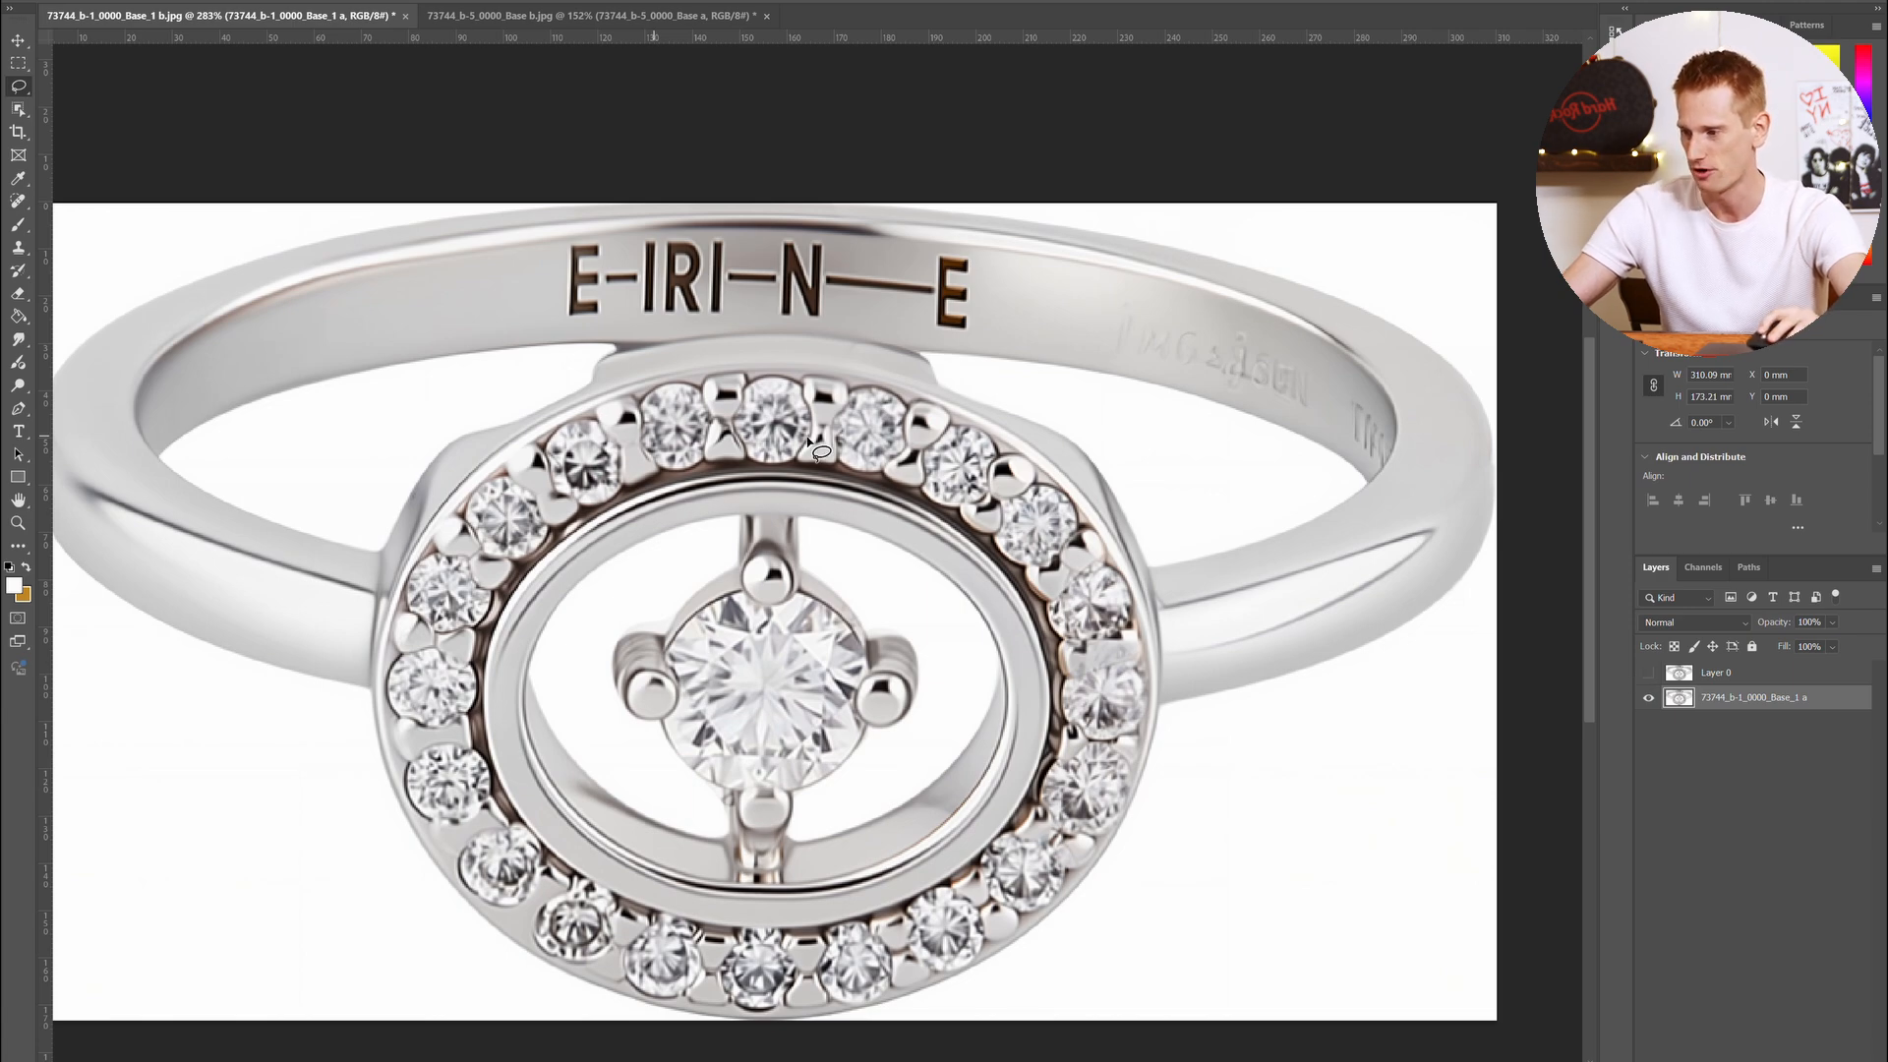
pyautogui.scroll(-5, 808, 442)
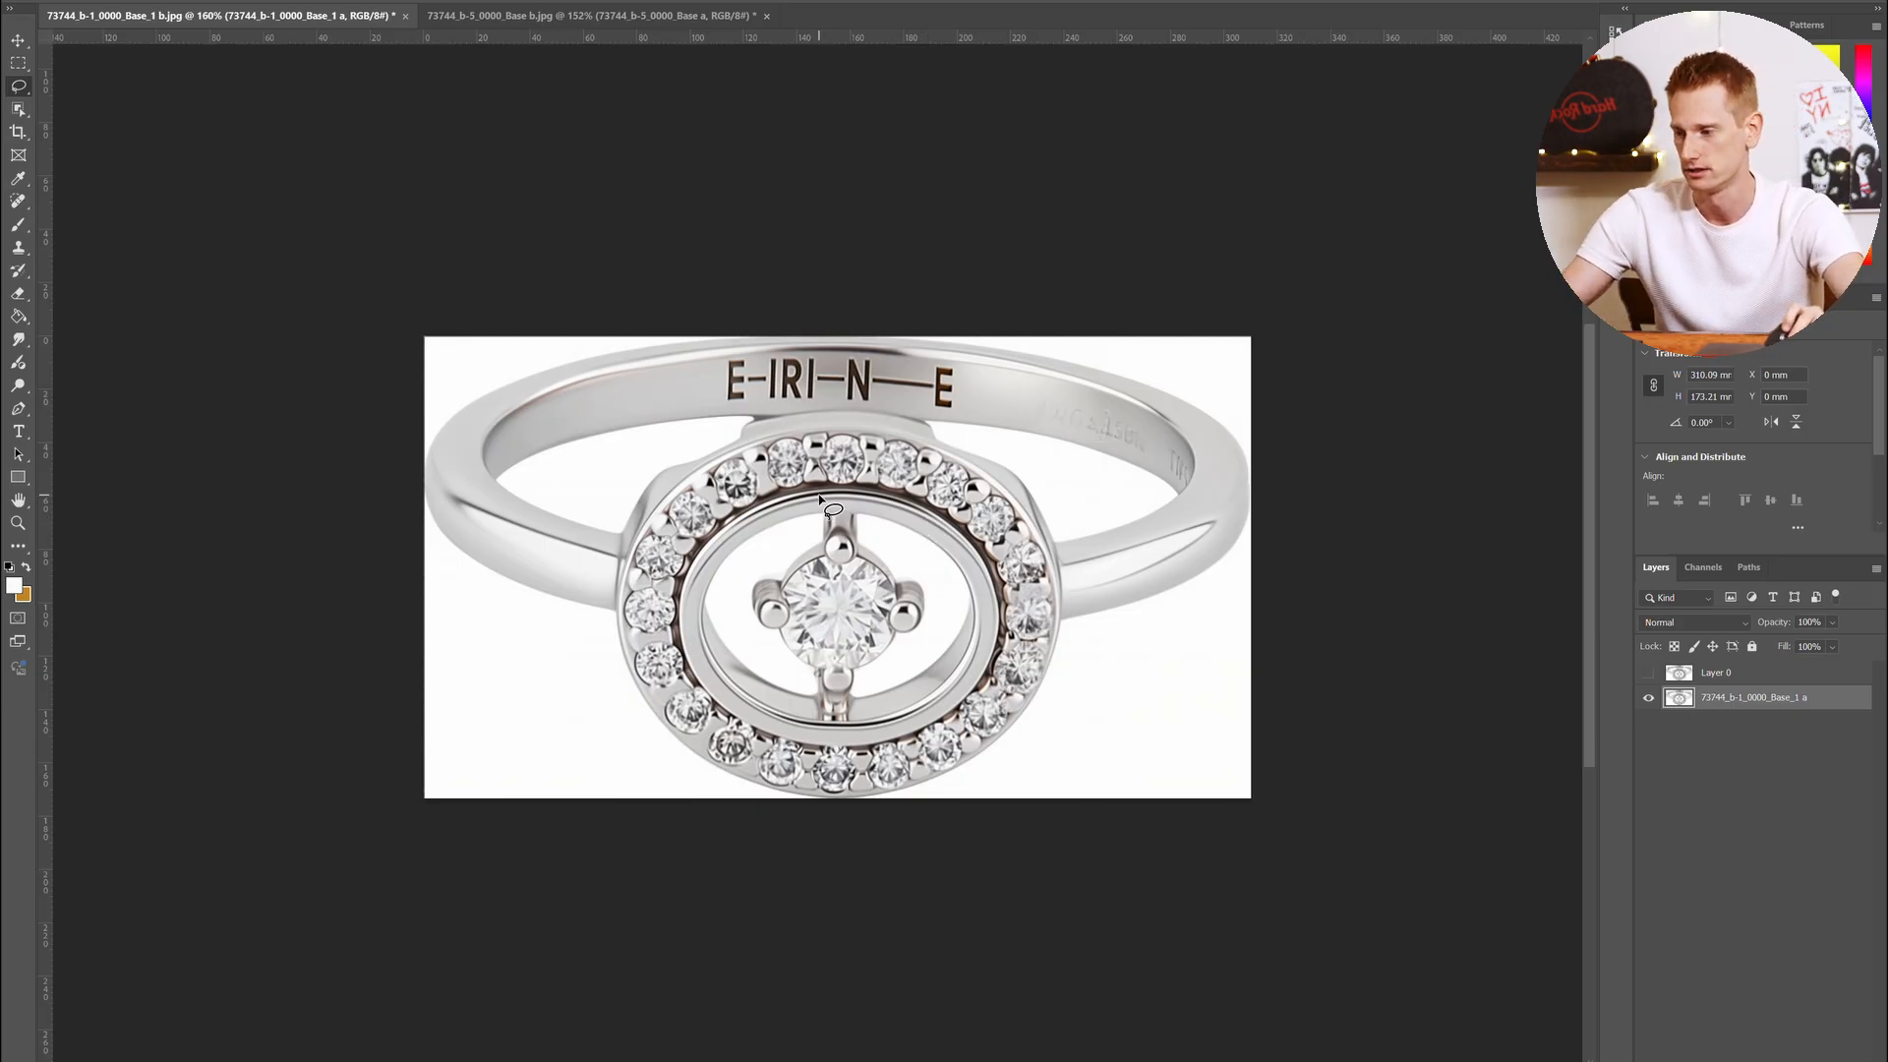
# Check the image's pixel dimensions and resolution in Image Size and leave without changing them
pyautogui.scroll(4, 820, 498)
pyautogui.click(106, 1)
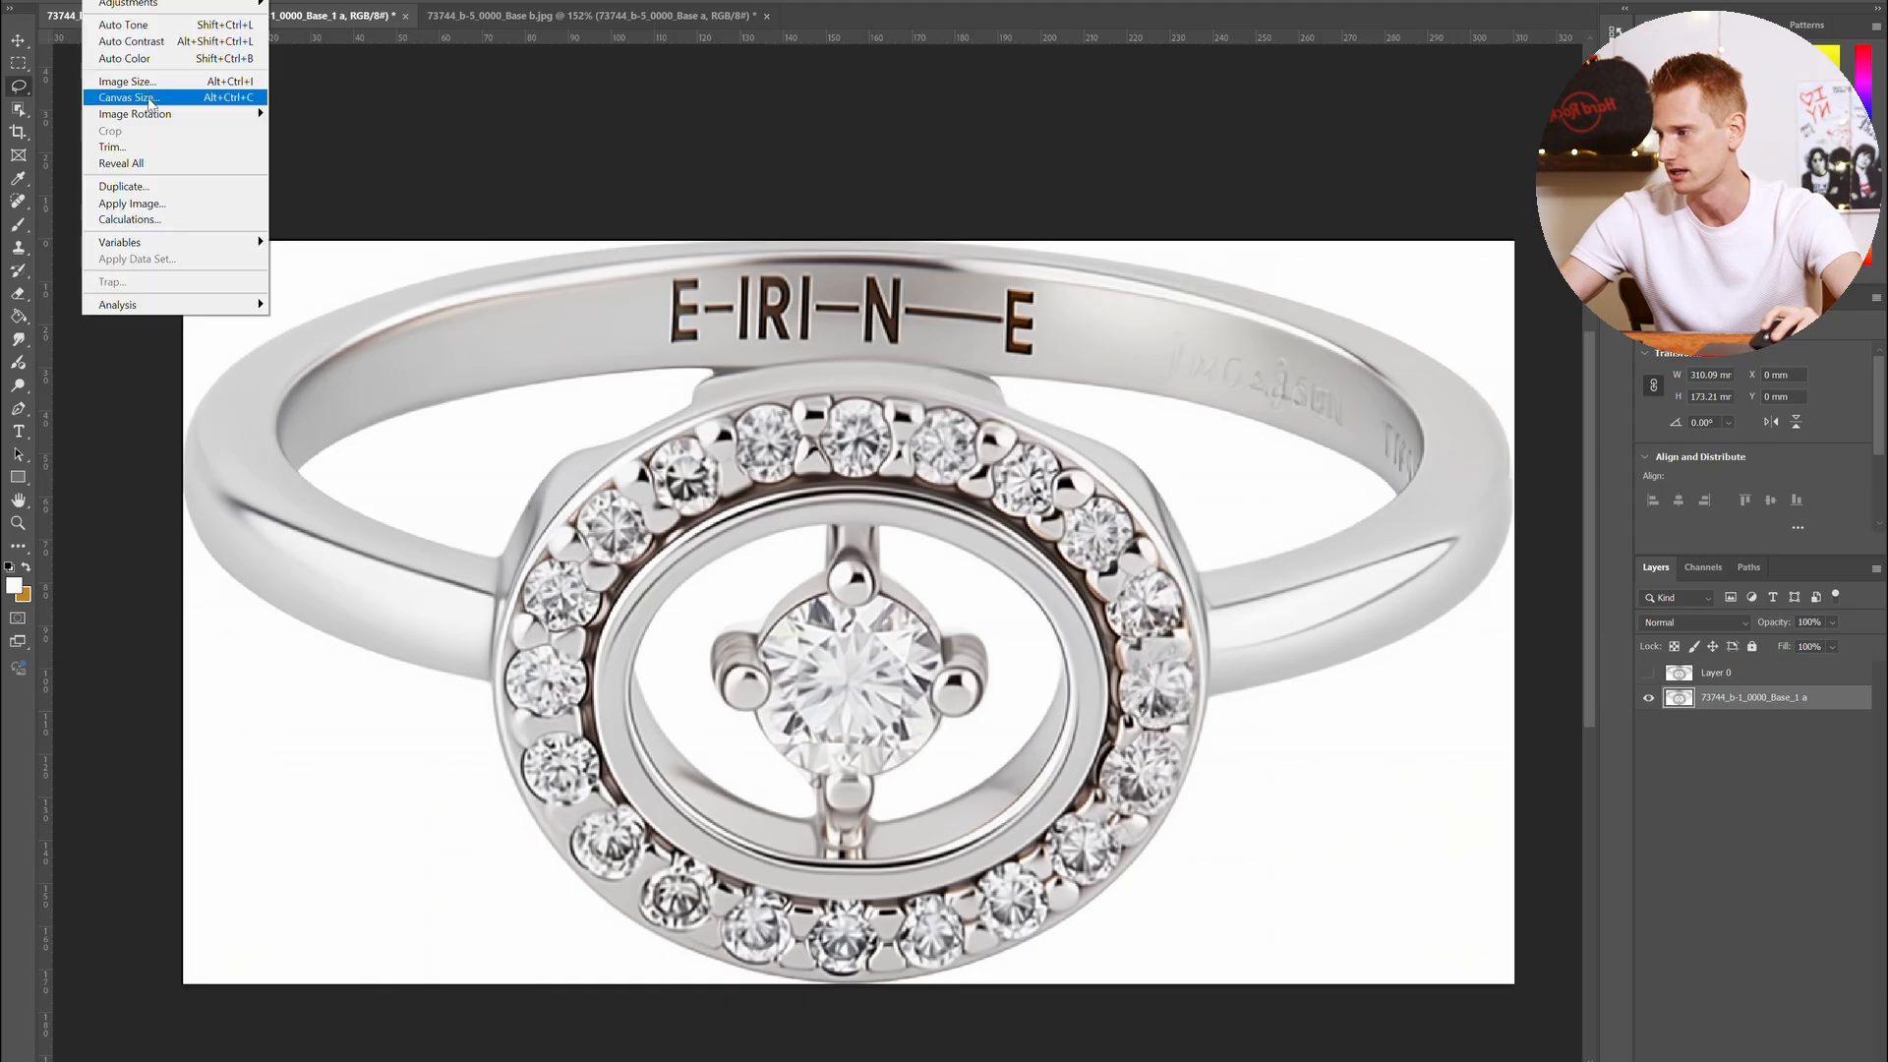
pyautogui.click(140, 83)
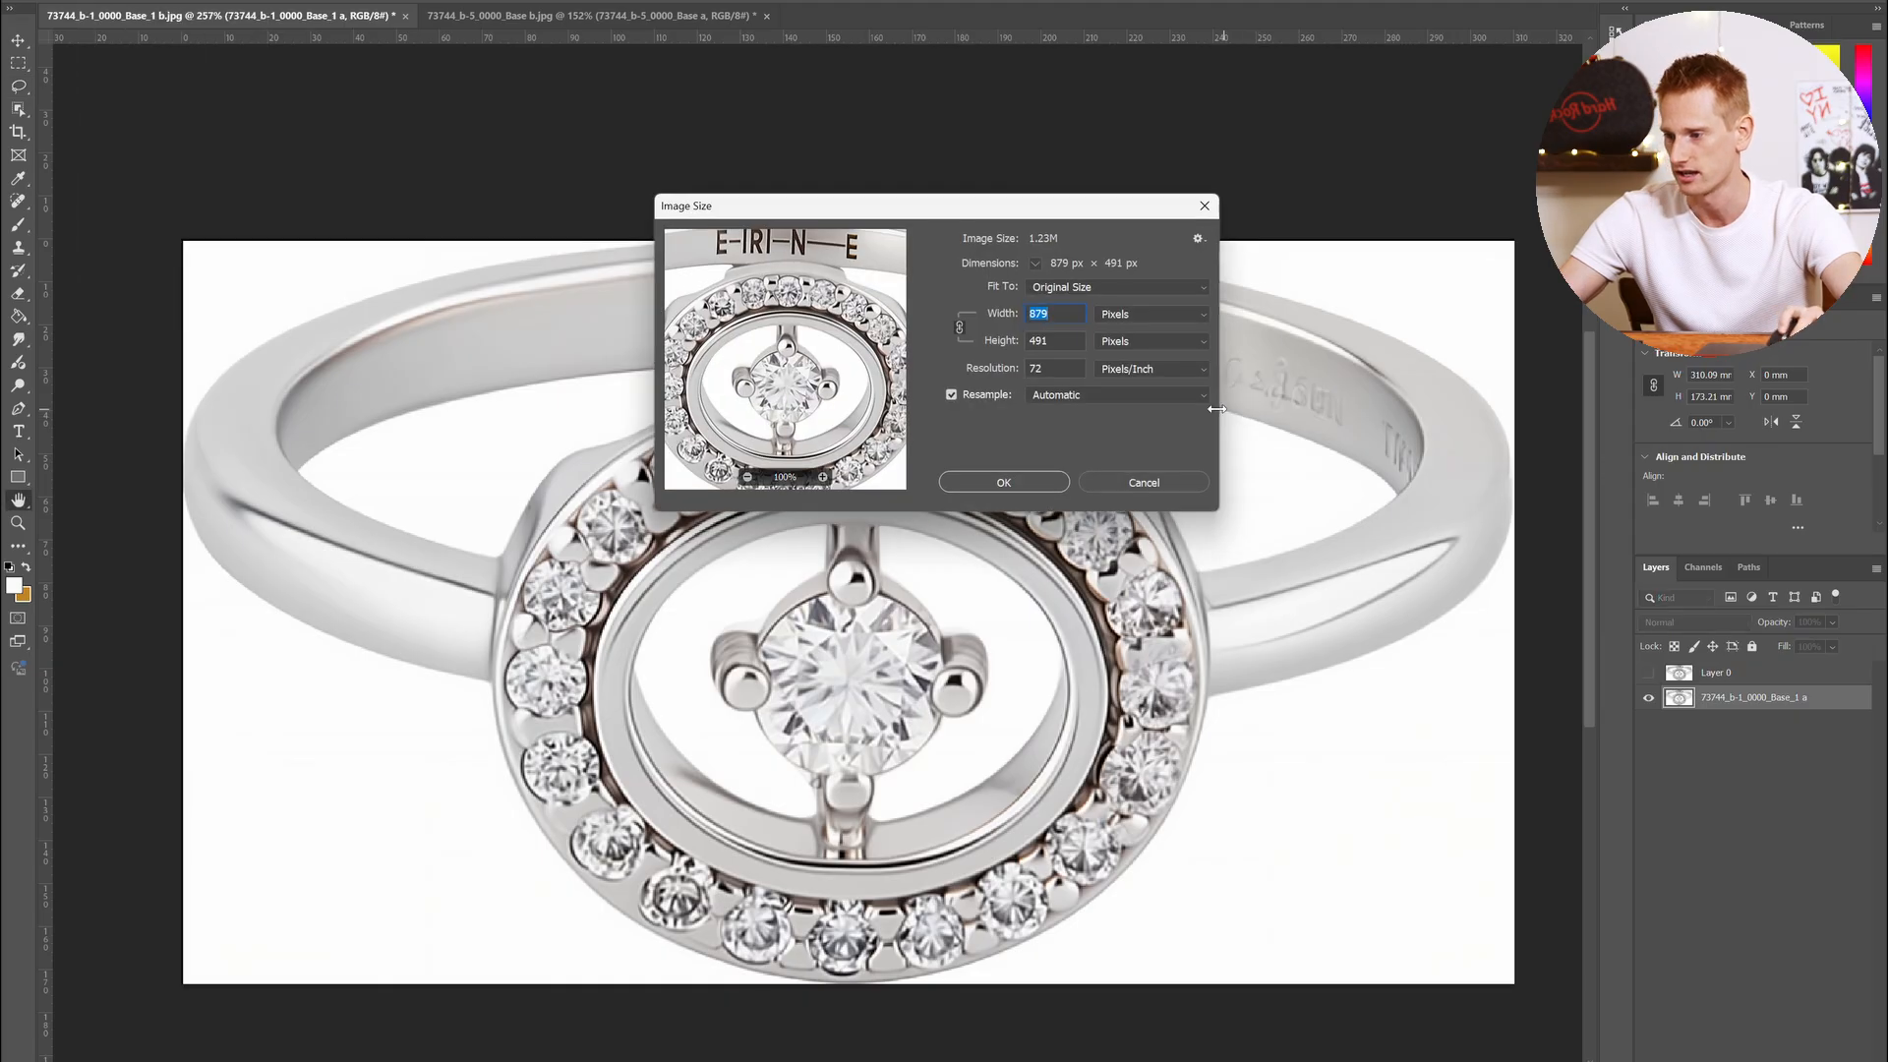
pyautogui.click(1054, 313)
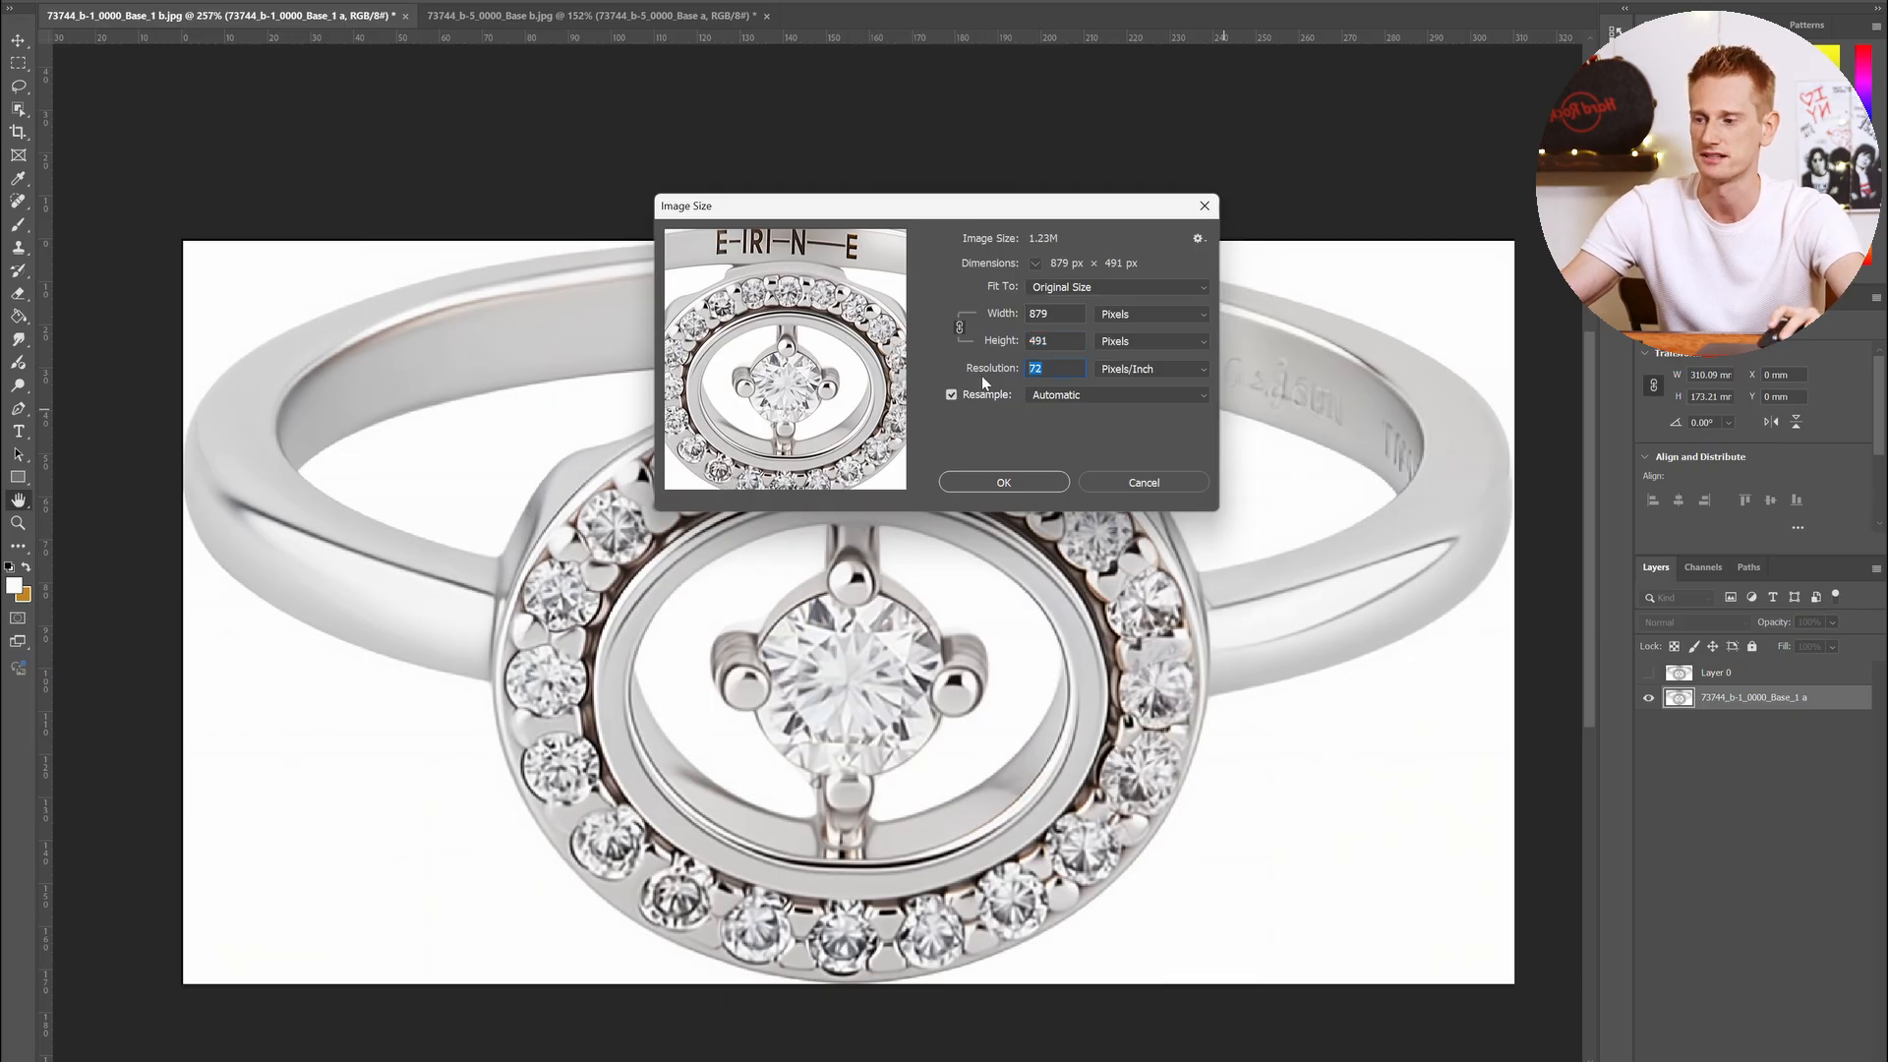
pyautogui.click(1111, 483)
pyautogui.press('l')
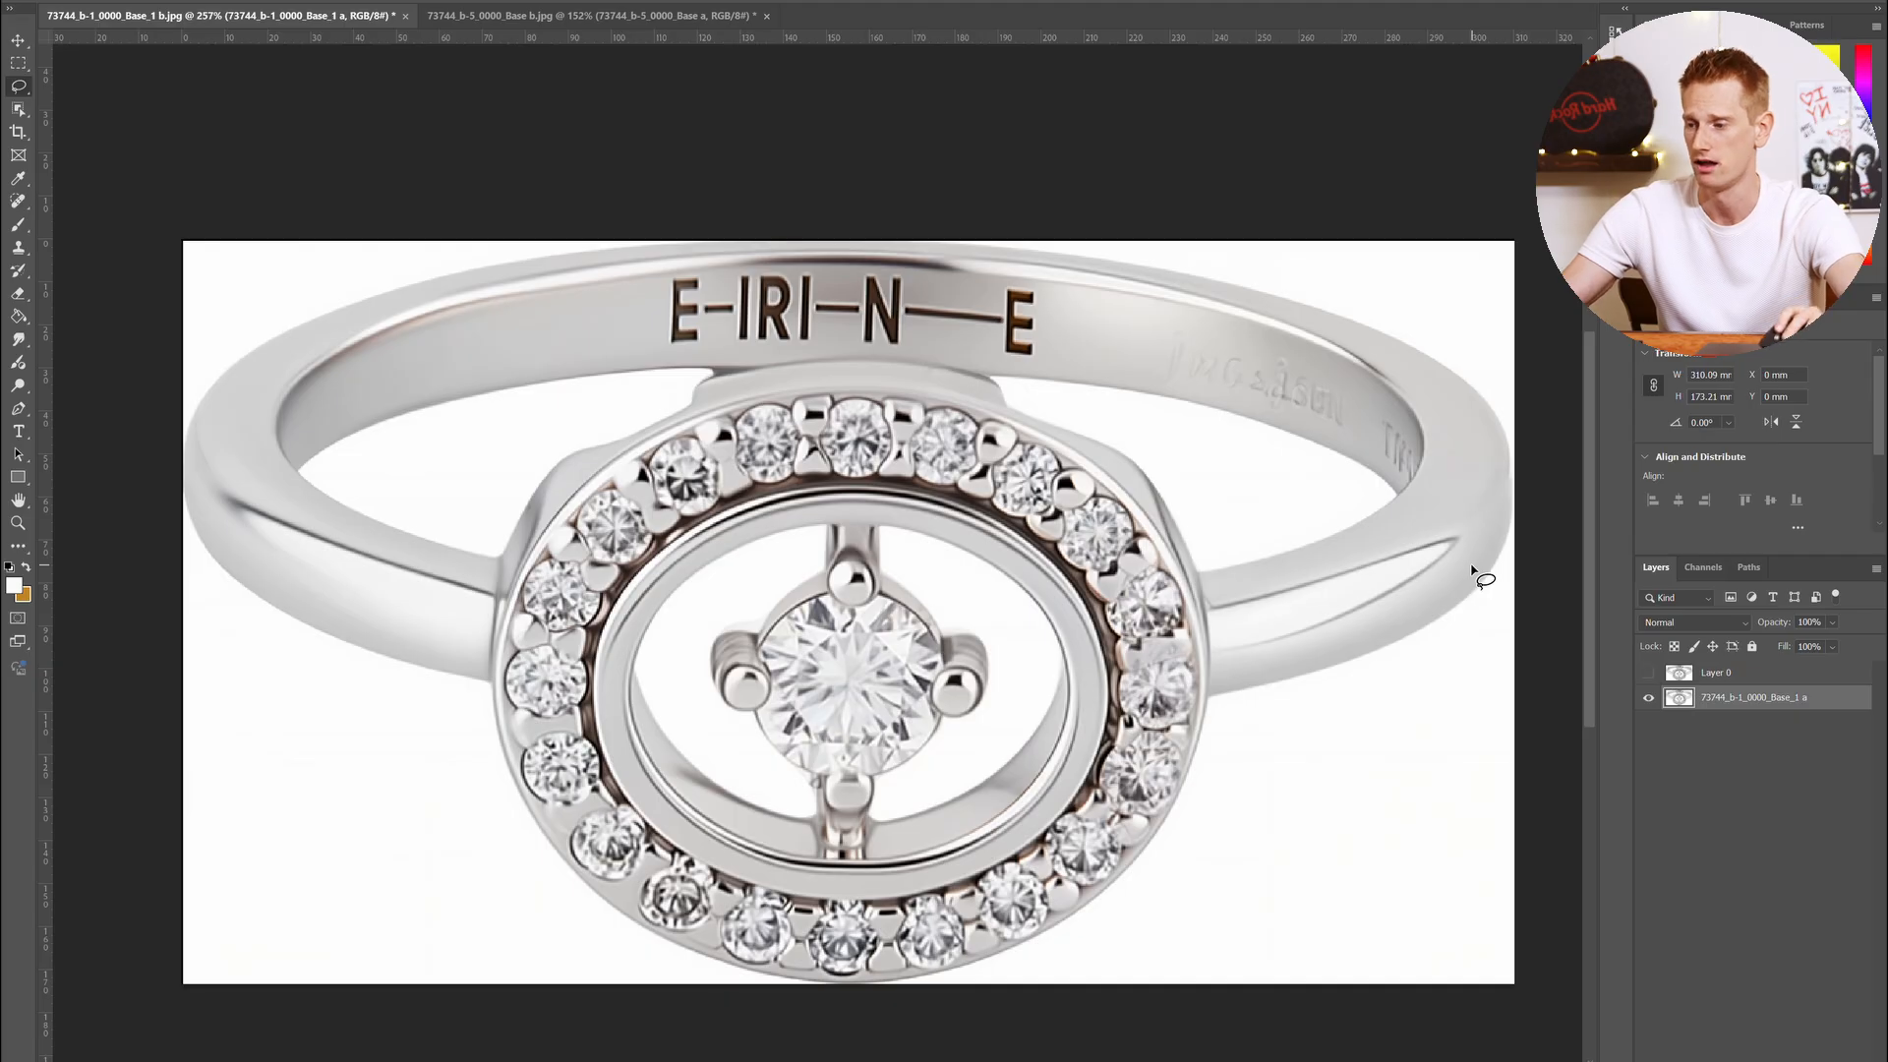
pyautogui.scroll(-5, 924, 536)
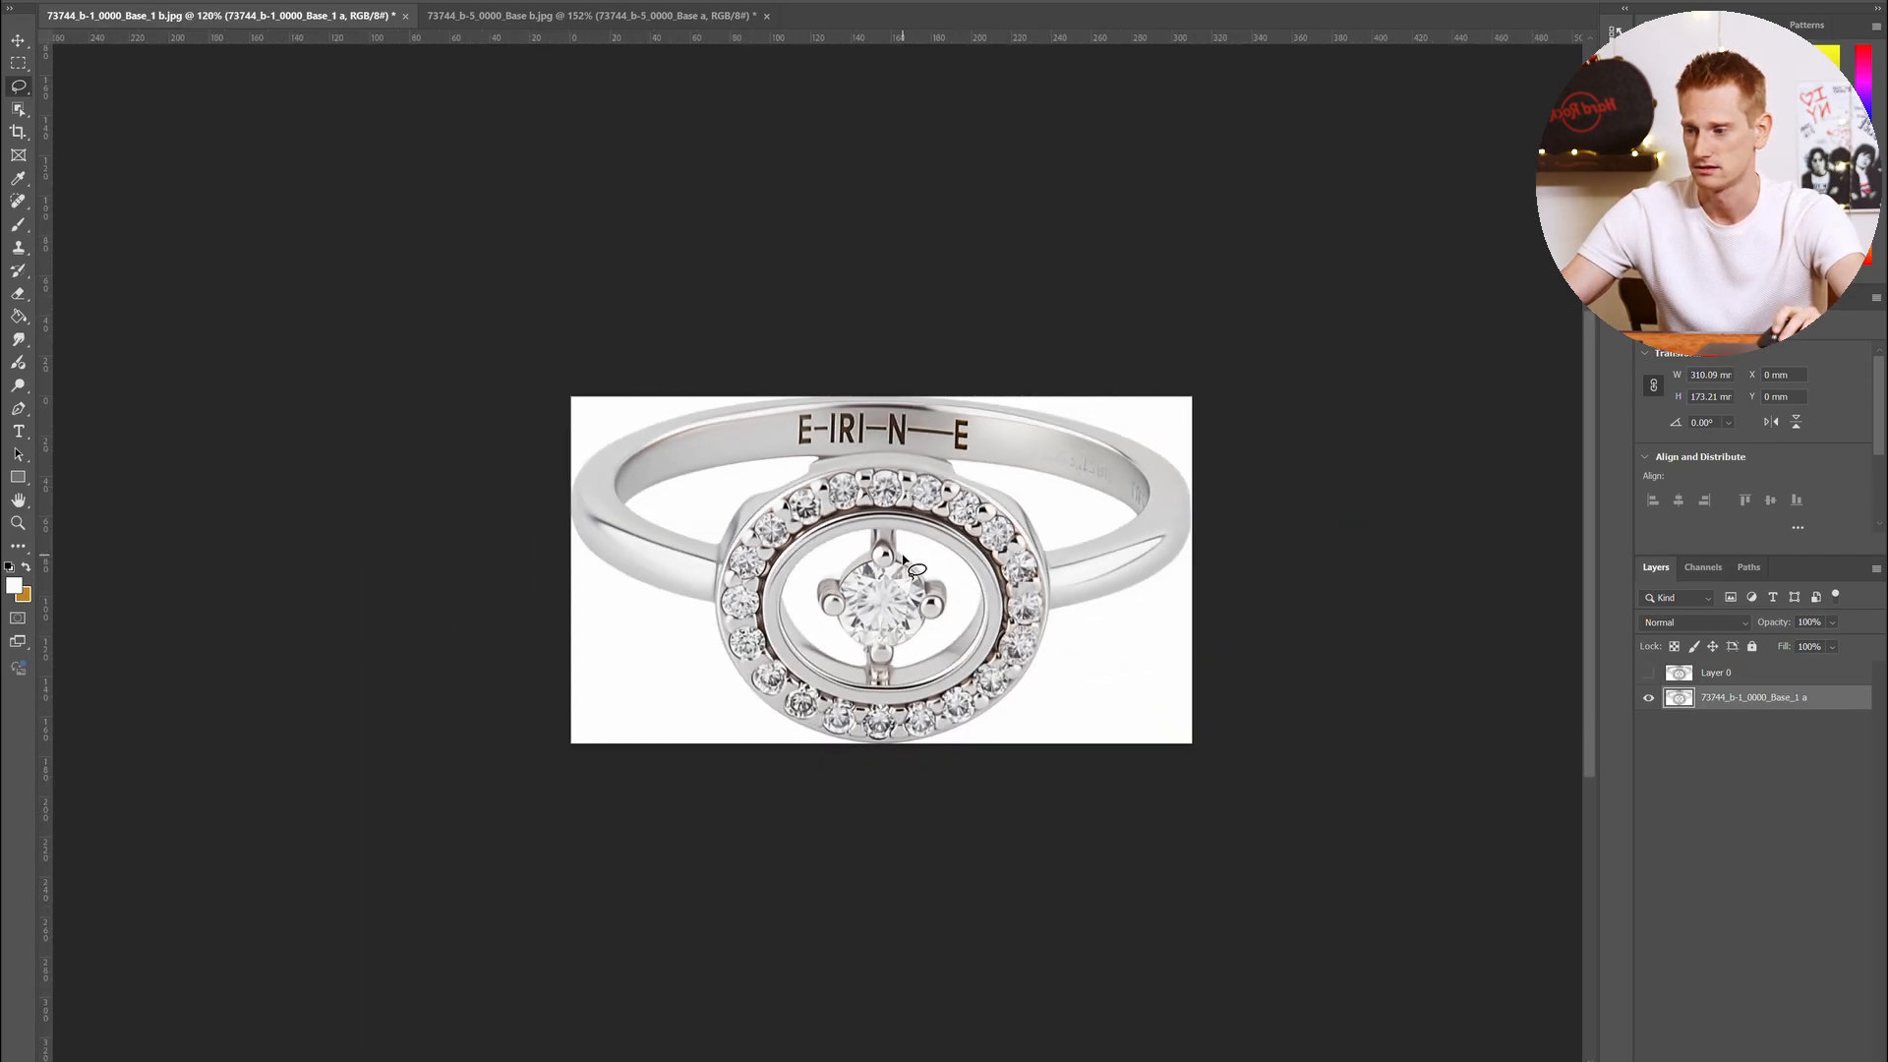
pyautogui.scroll(-1, 914, 570)
pyautogui.scroll(6, 905, 559)
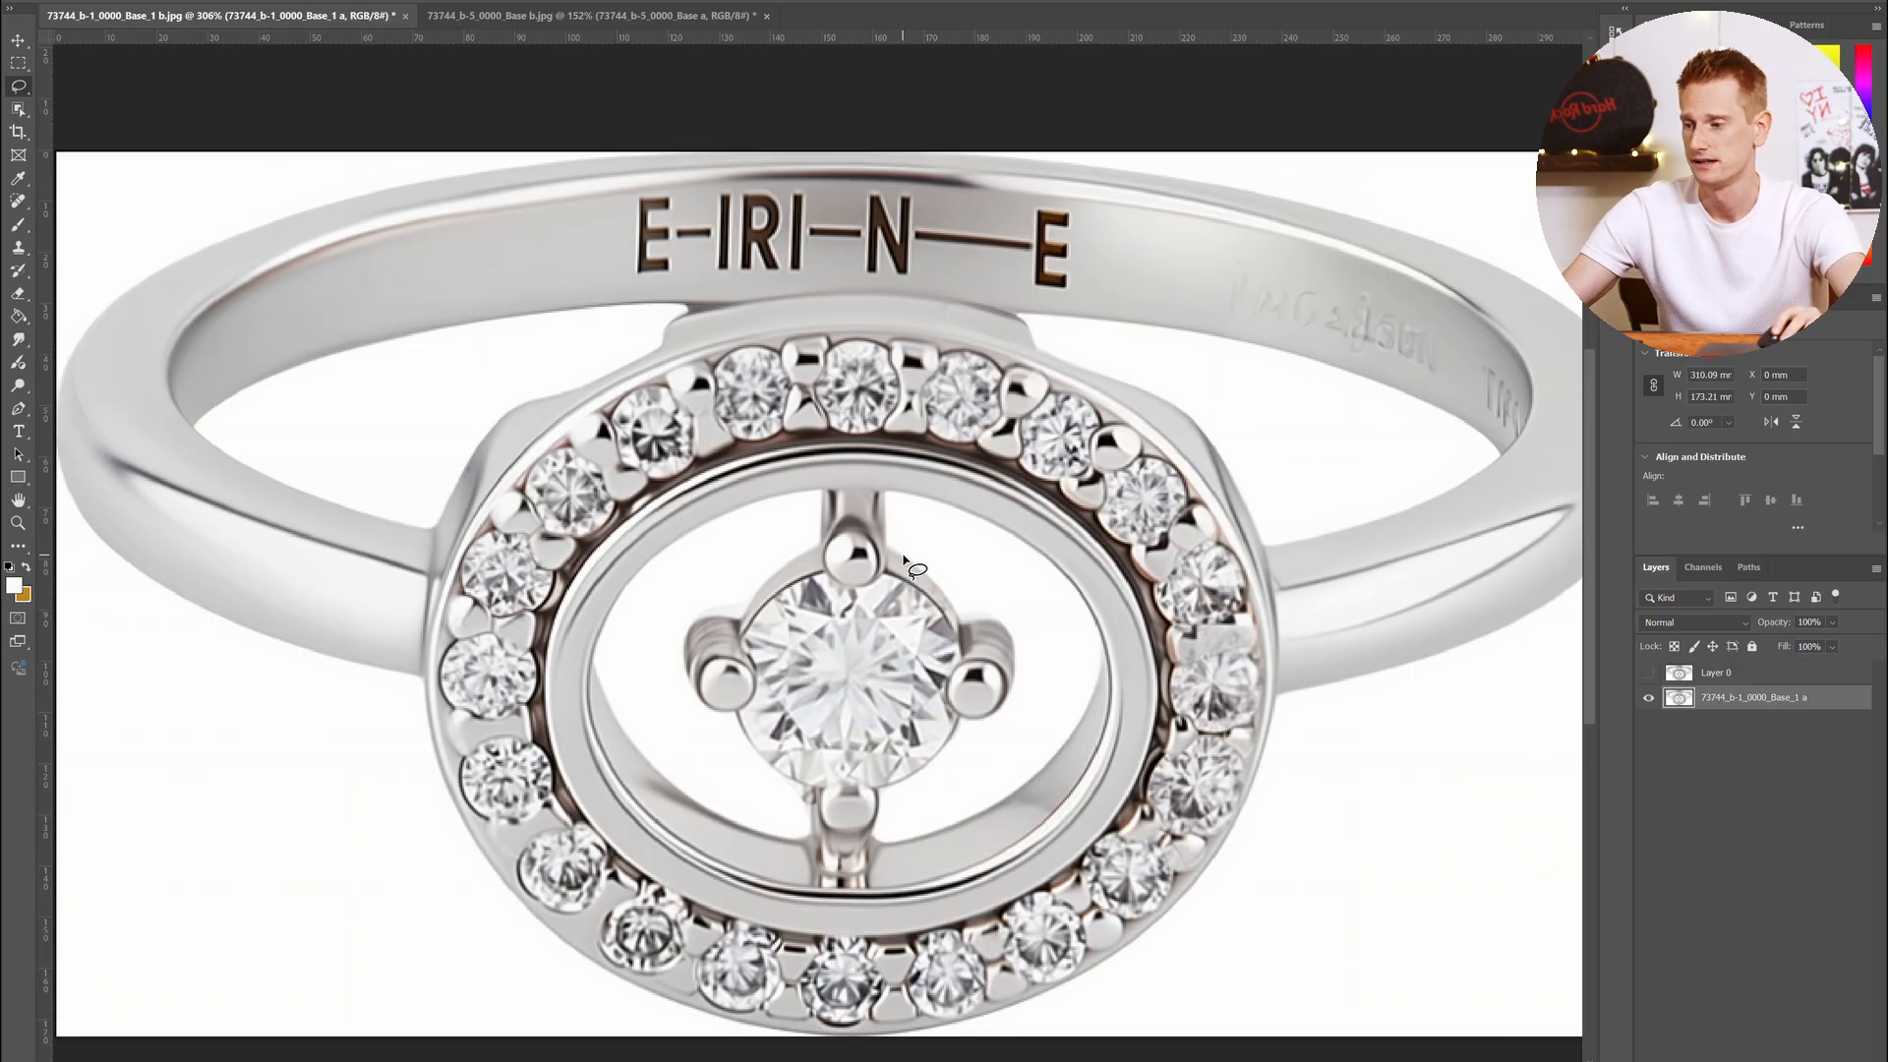
pyautogui.scroll(-1, 910, 567)
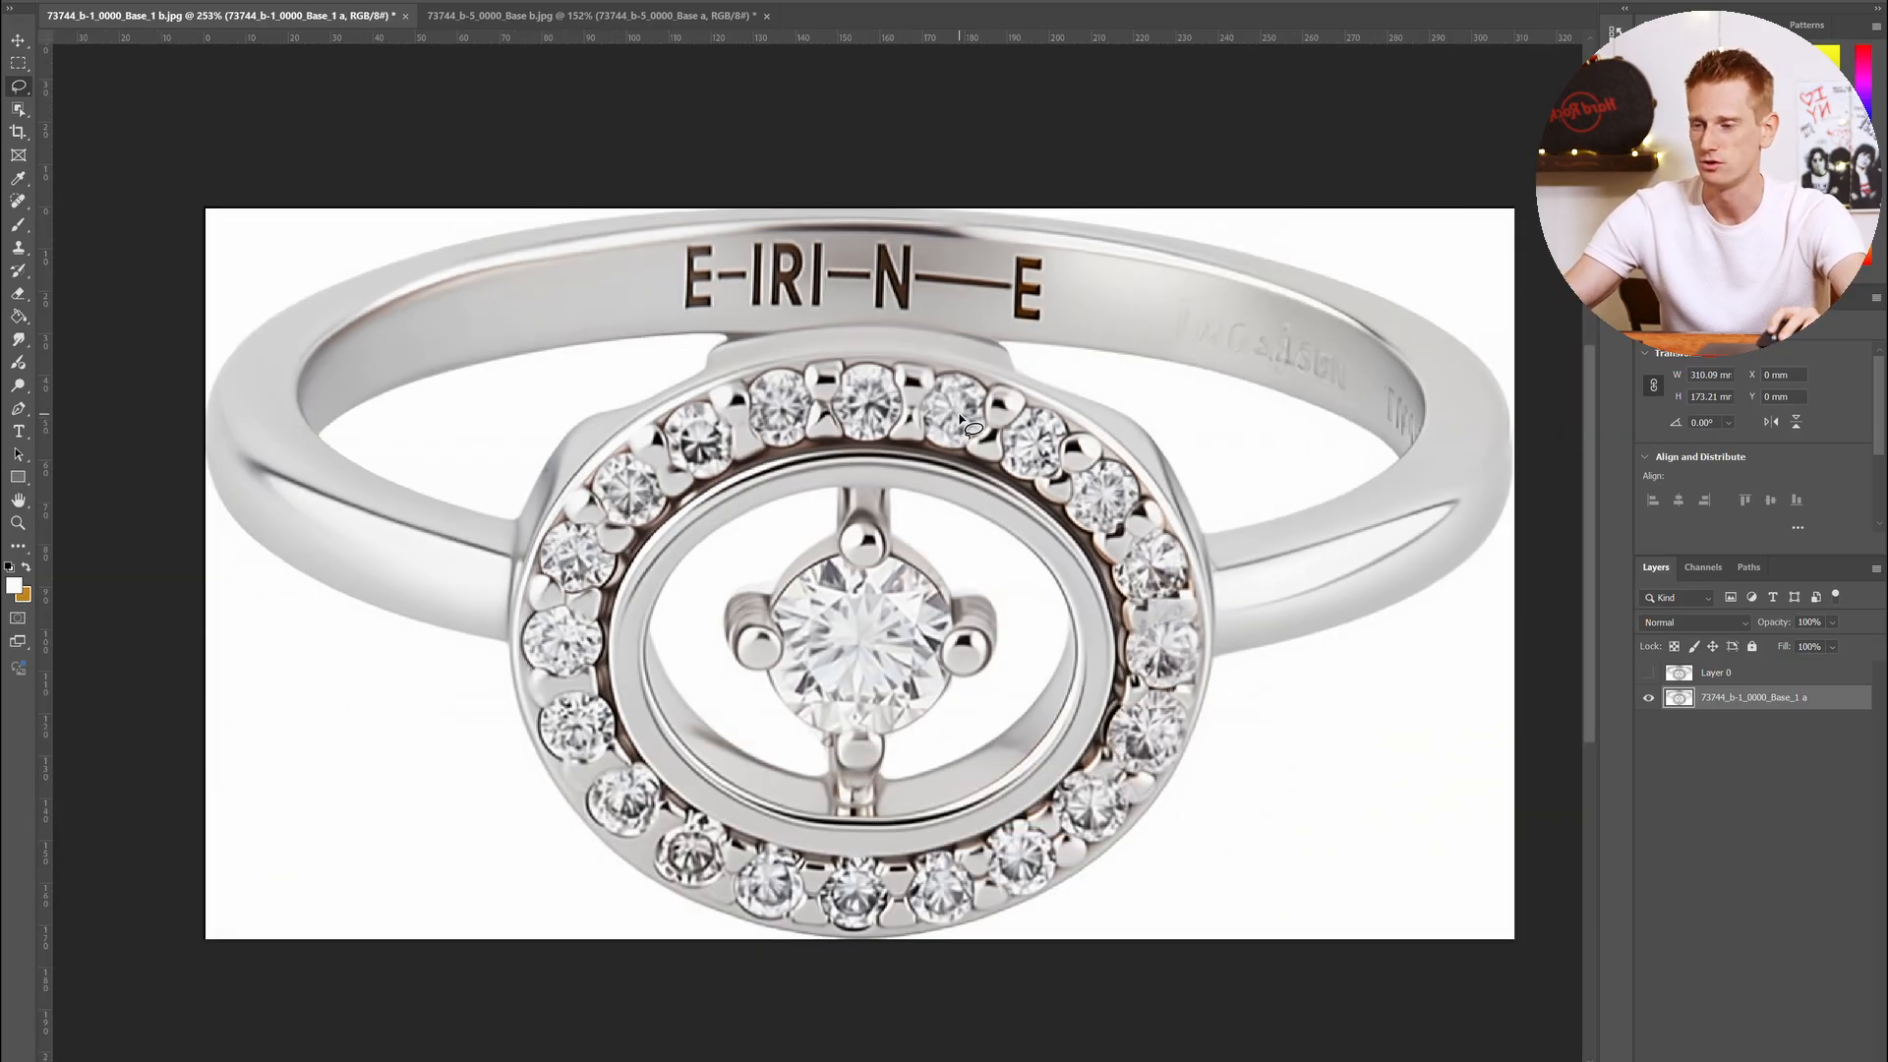
# Show Layer 0 and draw a lasso selection around the engraved lettering inside the band
pyautogui.click(1649, 673)
pyautogui.moveTo(1059, 261)
pyautogui.mouseDown()
pyautogui.moveTo(604, 339)
pyautogui.moveTo(1072, 295)
pyautogui.moveTo(1013, 231)
pyautogui.mouseUp()
pyautogui.scroll(6, 840, 250)
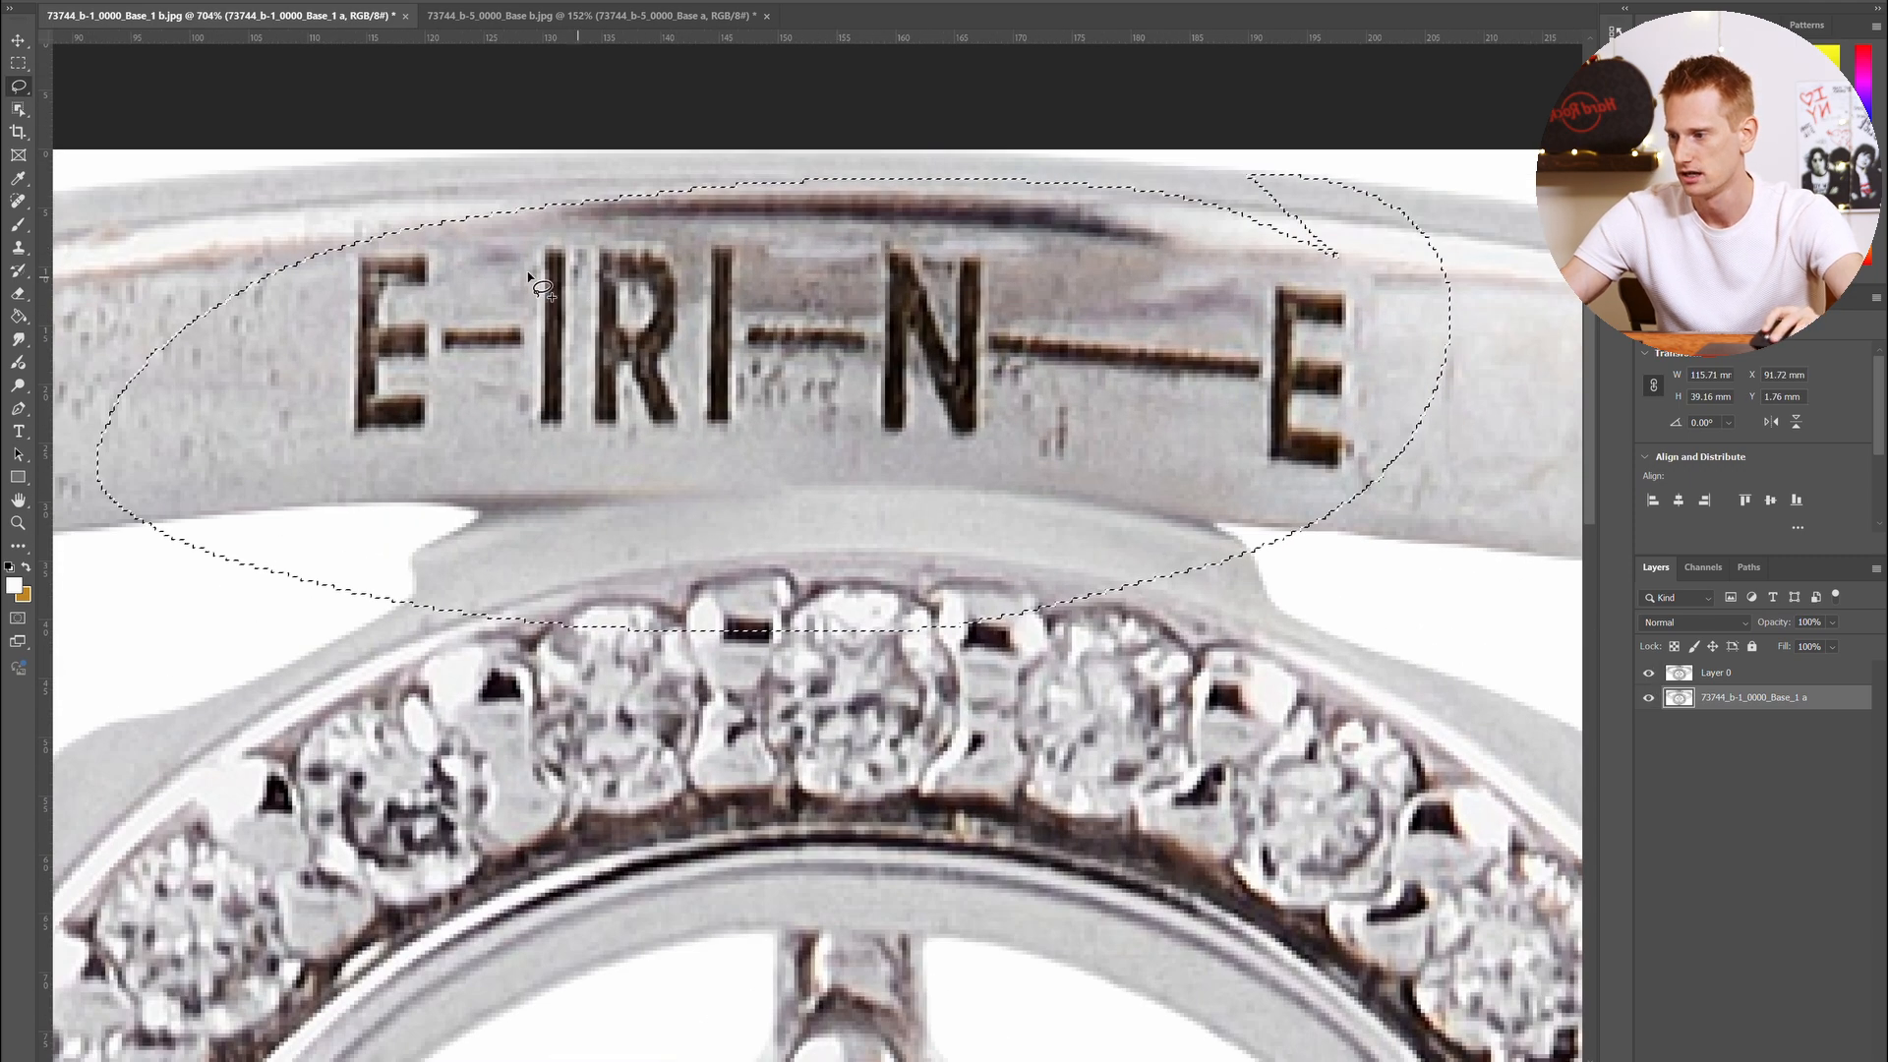
pyautogui.scroll(-3, 482, 260)
pyautogui.scroll(2, 442, 275)
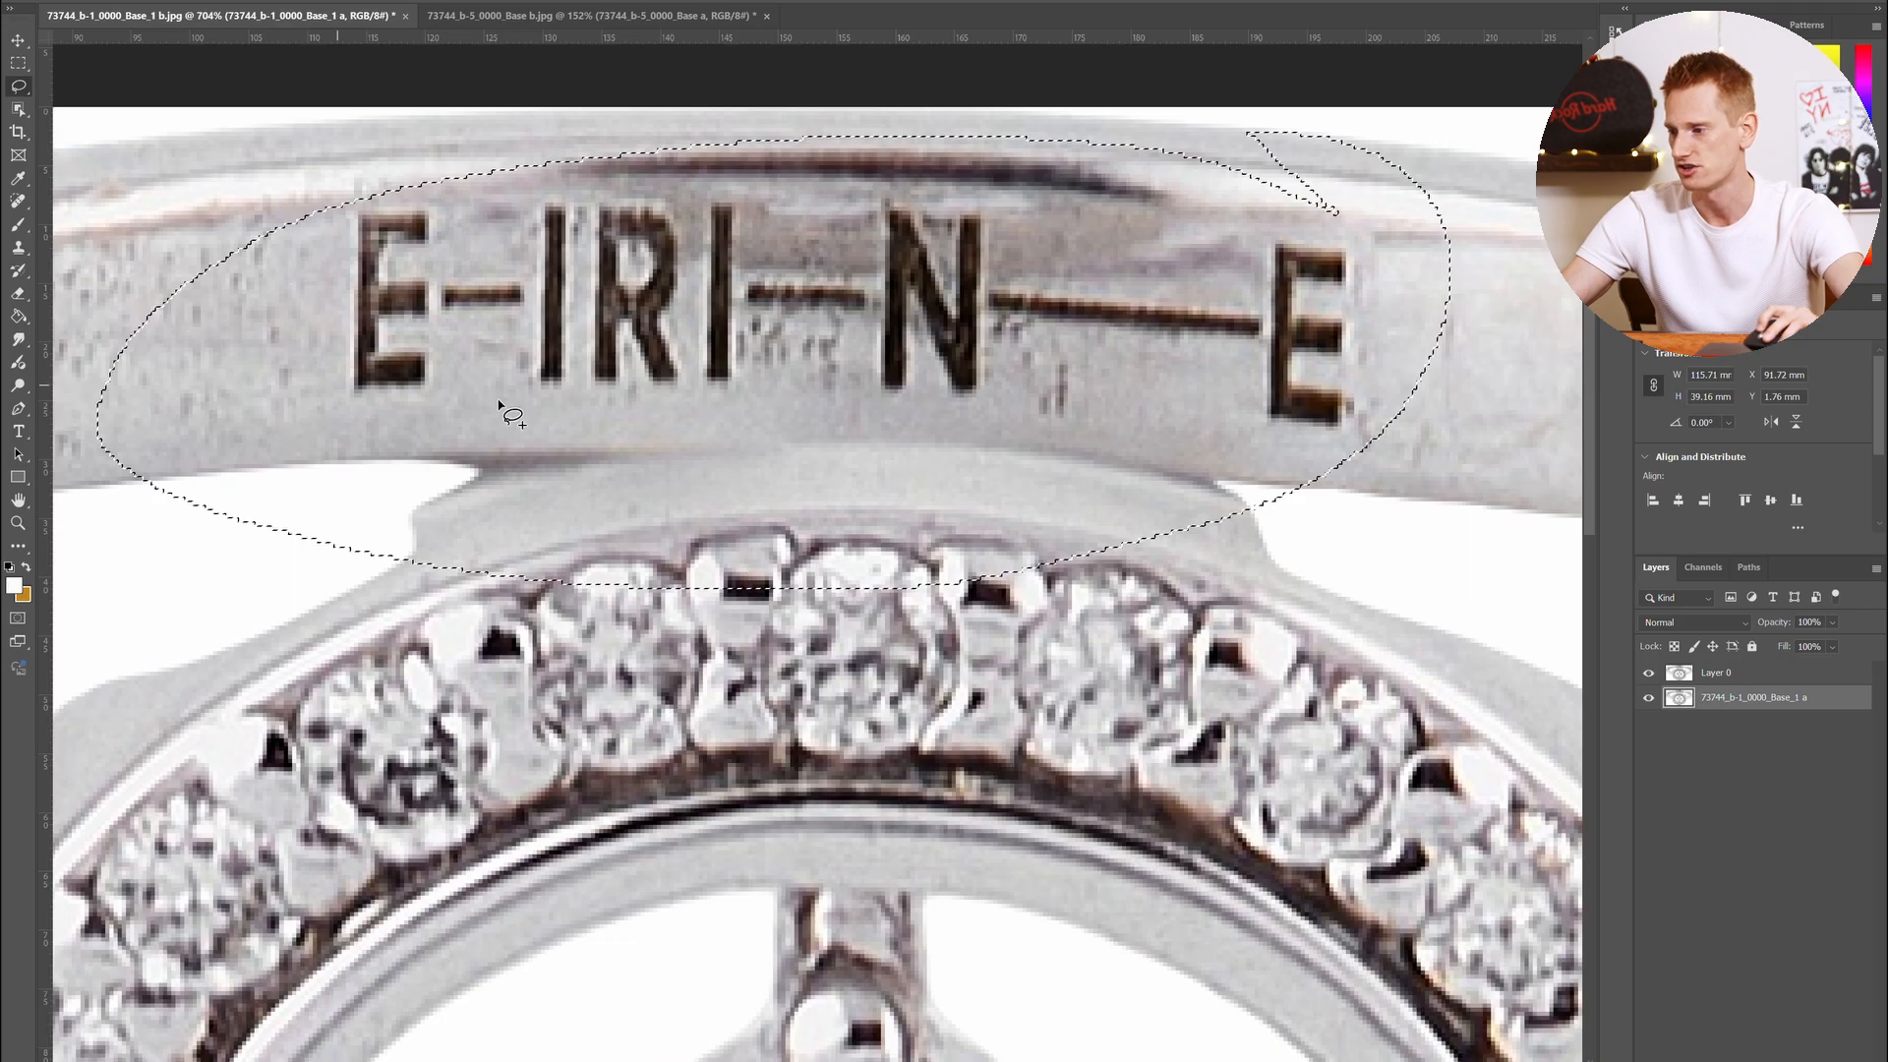
# Compare the engraving before and after retouching by hiding Layer 0 and showing it again
pyautogui.click(1648, 673)
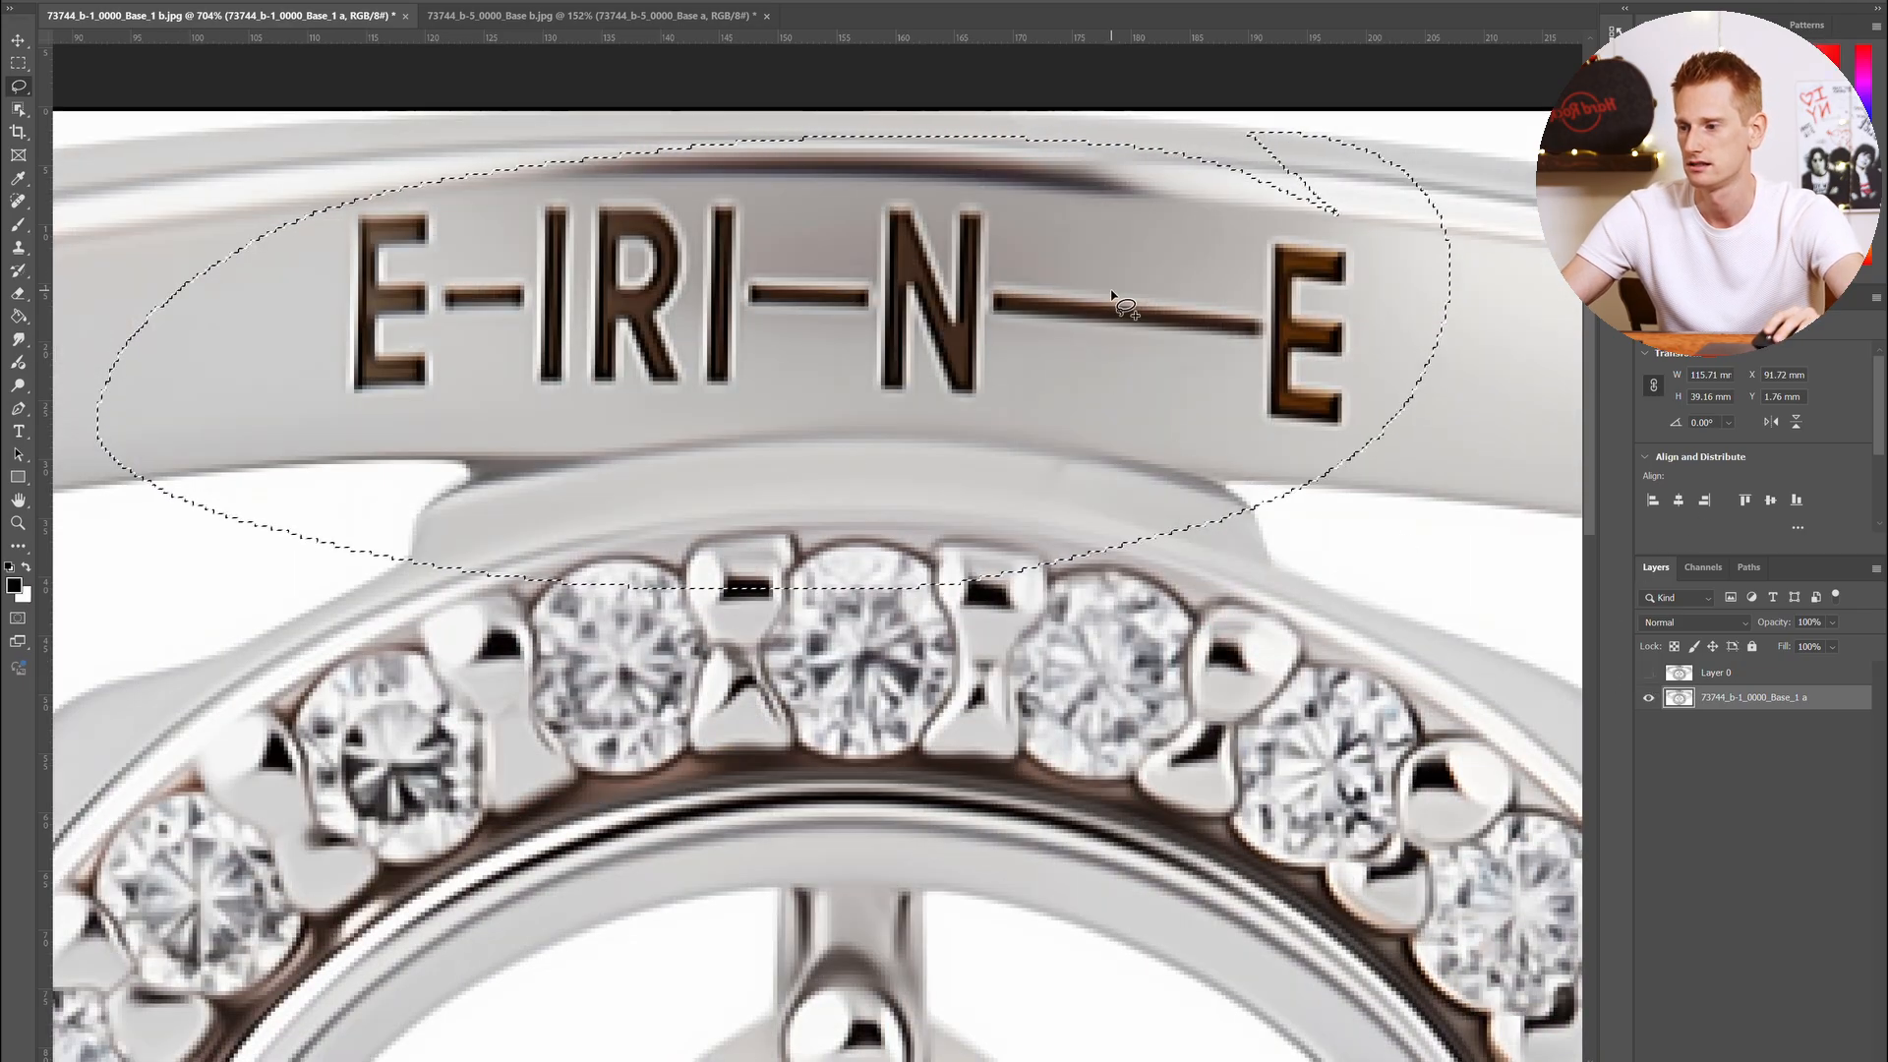
pyautogui.scroll(-2, 1116, 316)
pyautogui.scroll(-2, 1111, 294)
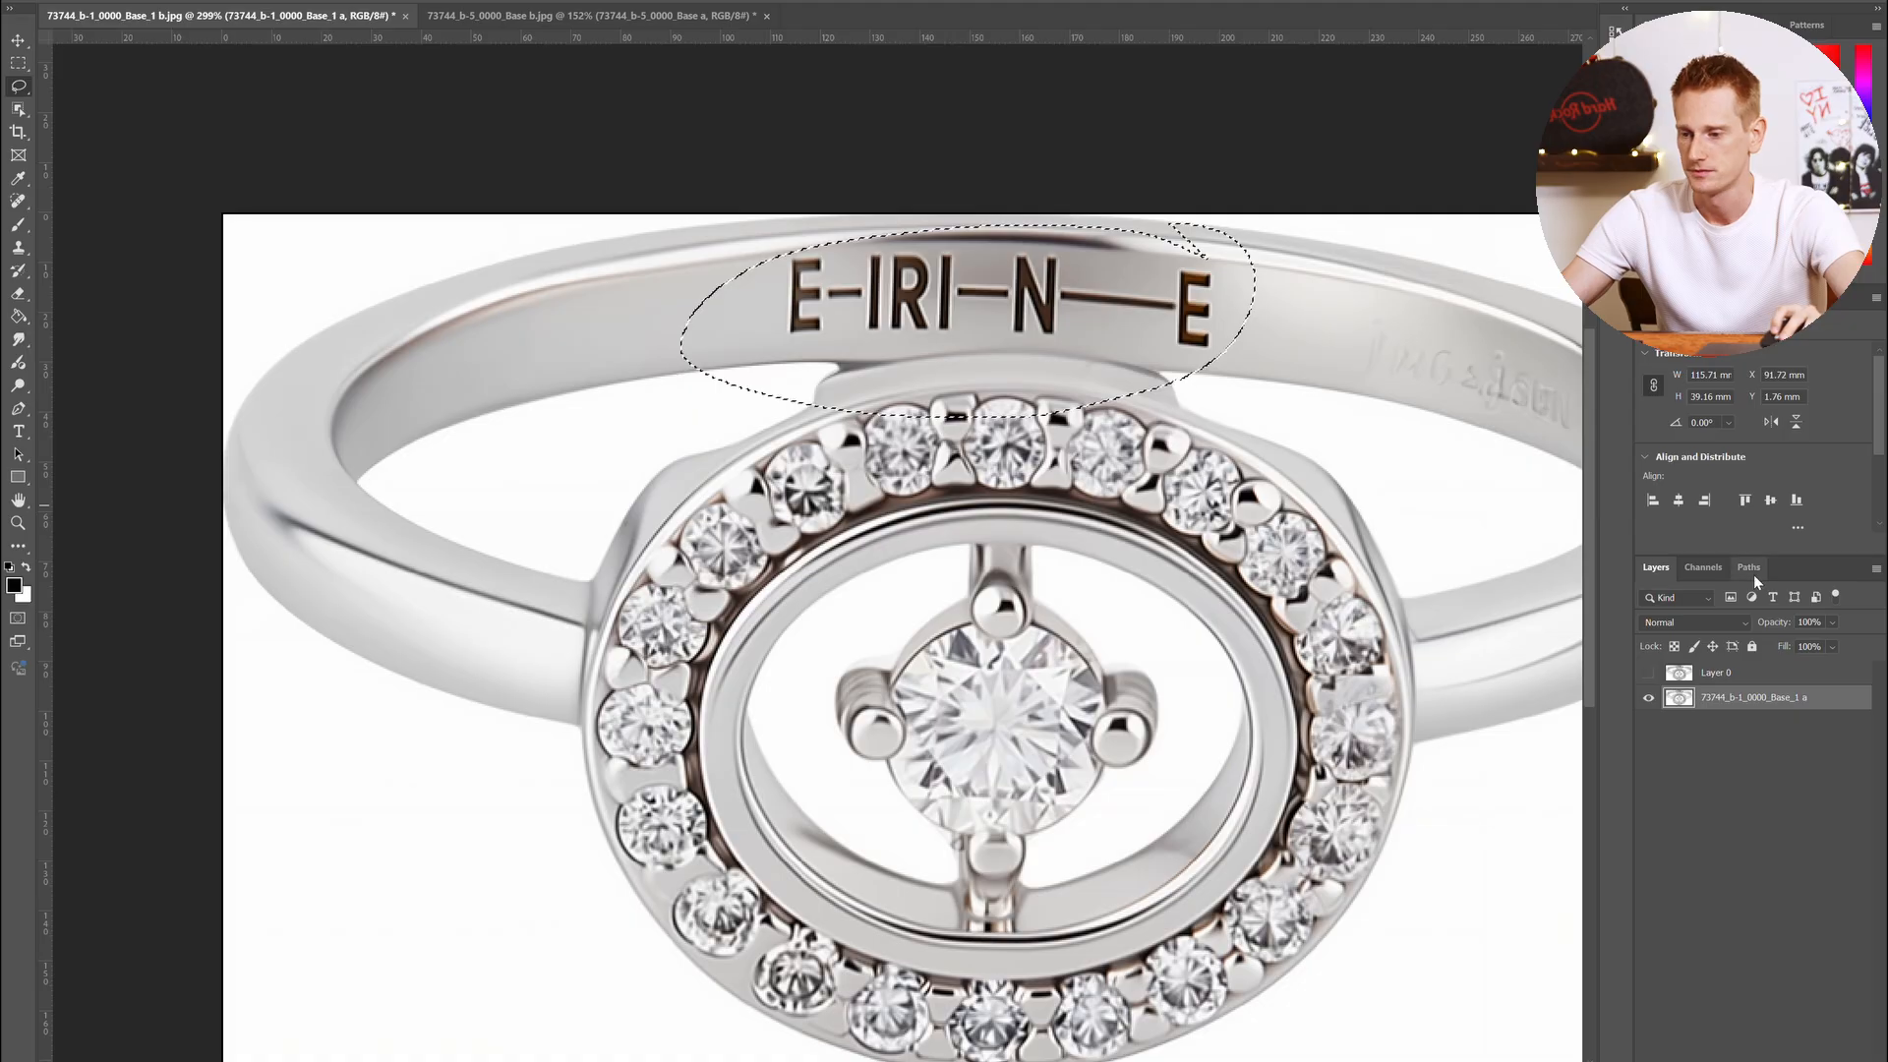
pyautogui.click(1648, 675)
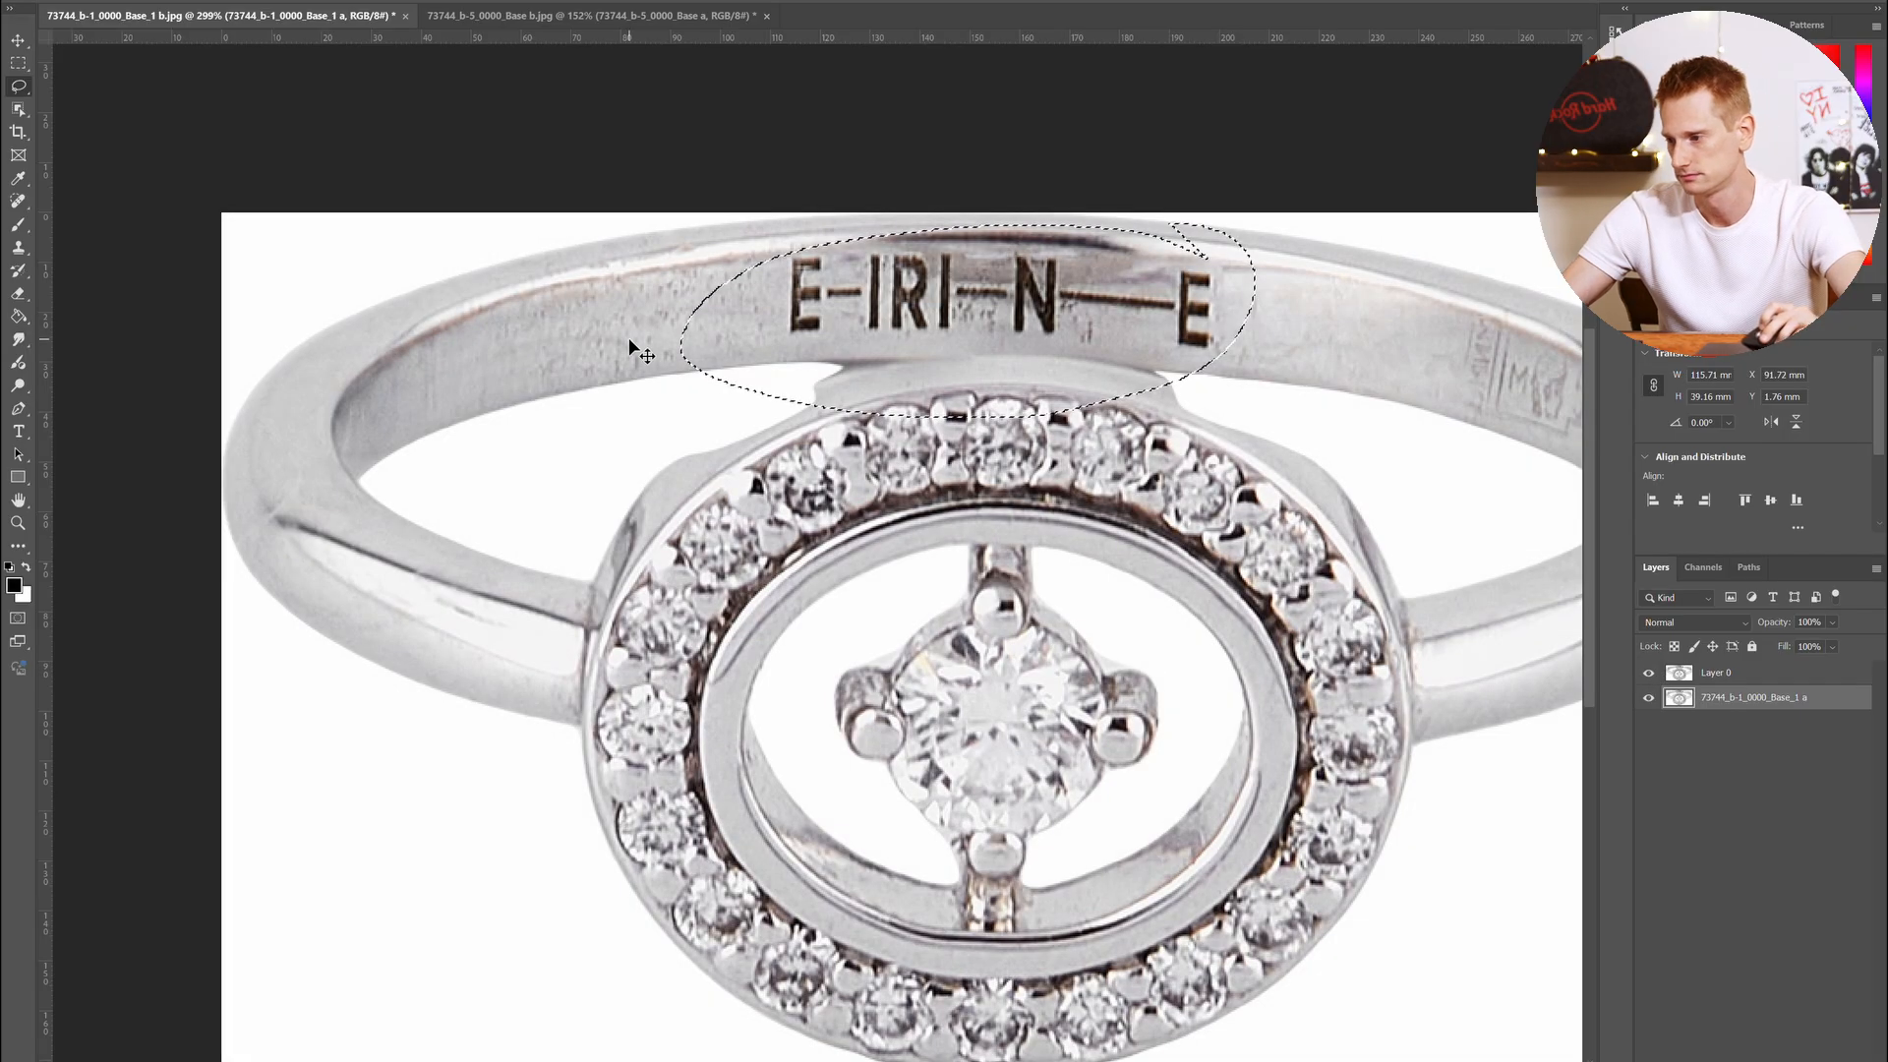
# Clear the selection around the engraved lettering
pyautogui.hotkey('ctrl', 'd')
pyautogui.scroll(2, 631, 336)
pyautogui.scroll(3, 631, 336)
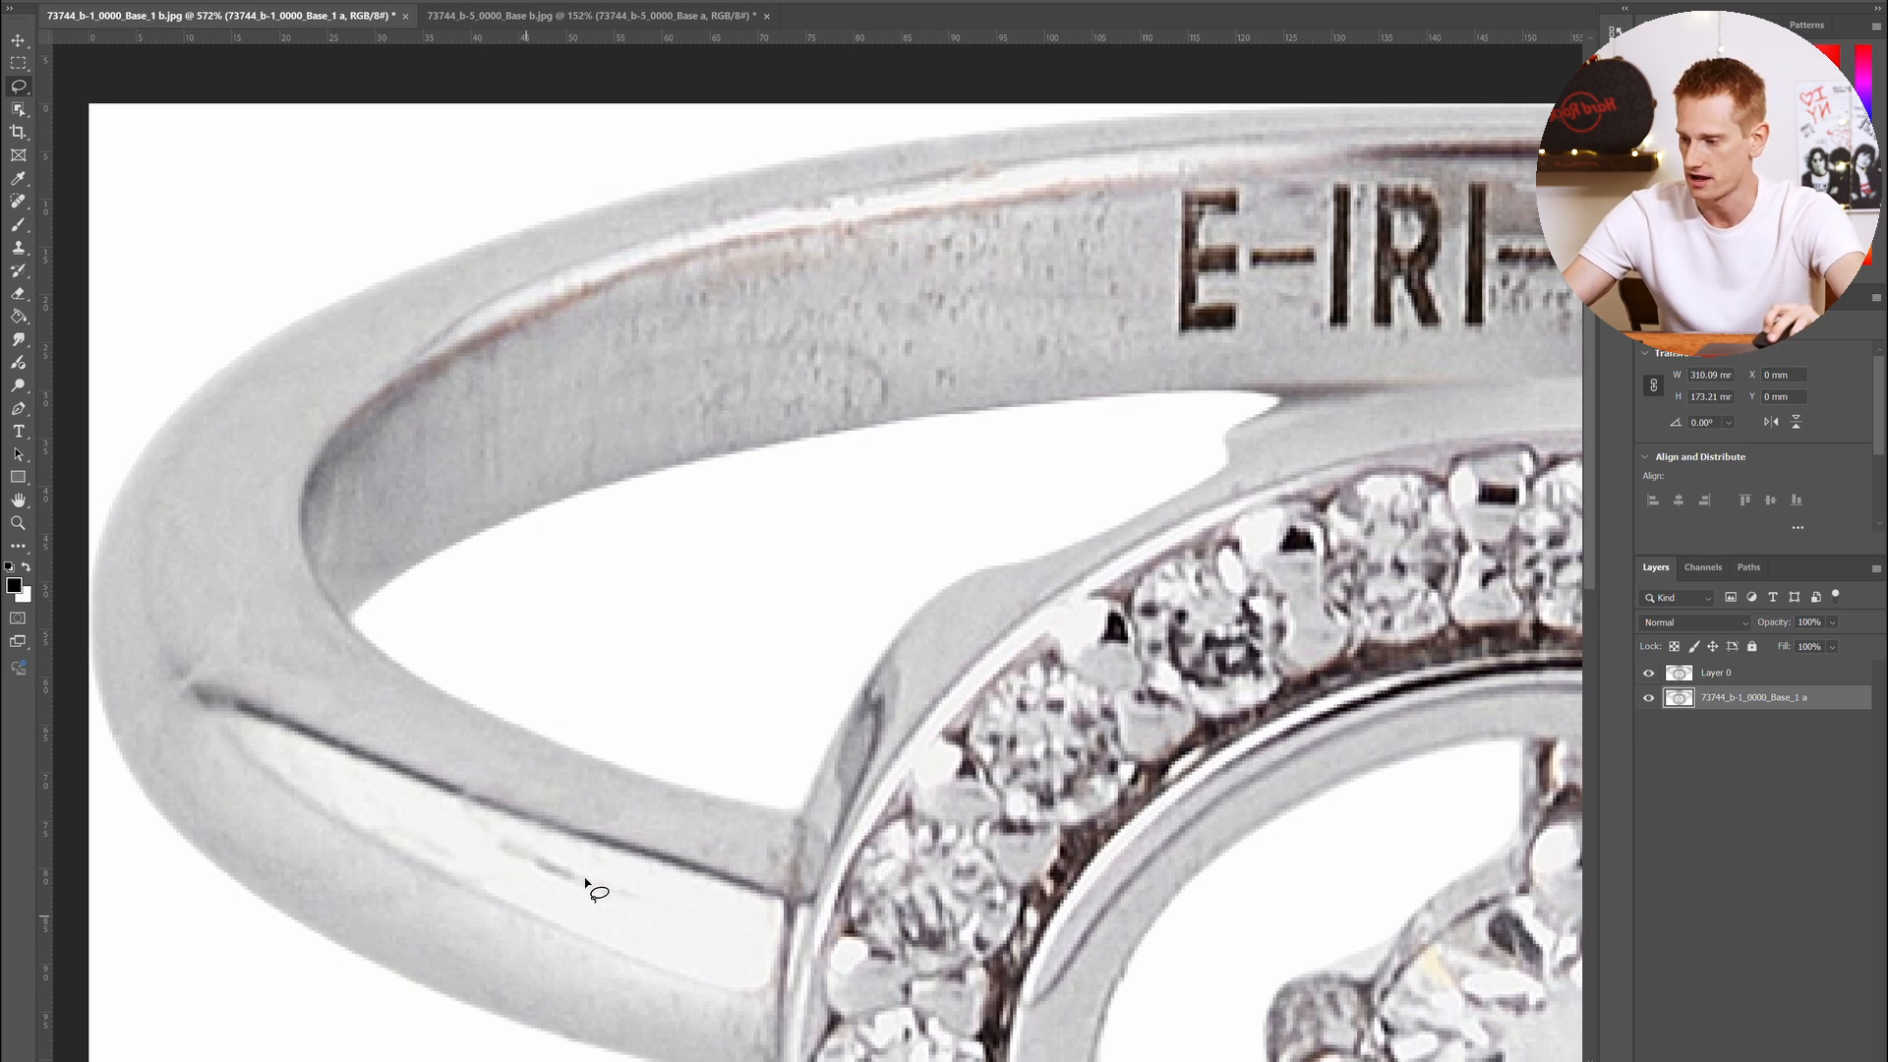
# Compare the whole ring before and after retouching by toggling Layer 0's visibility, leaving it hidden
pyautogui.click(1649, 673)
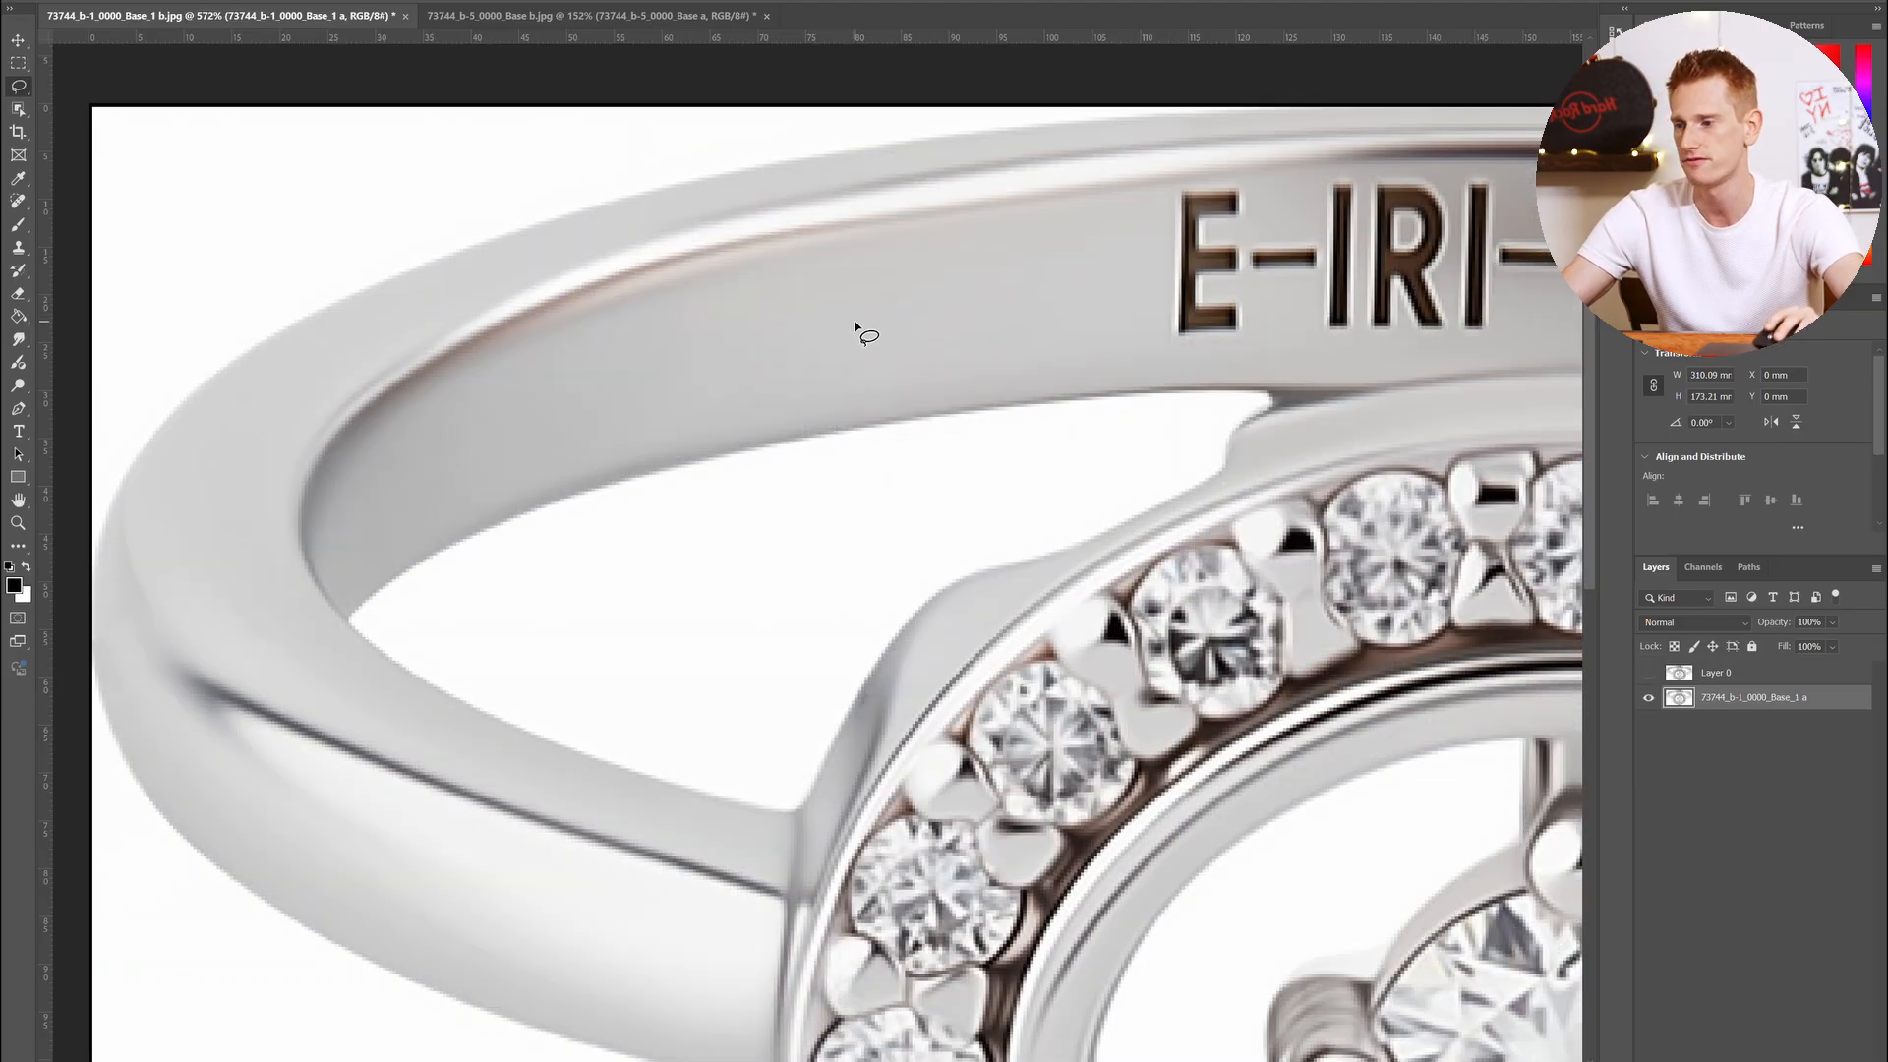
pyautogui.scroll(-3, 854, 326)
pyautogui.scroll(2, 831, 328)
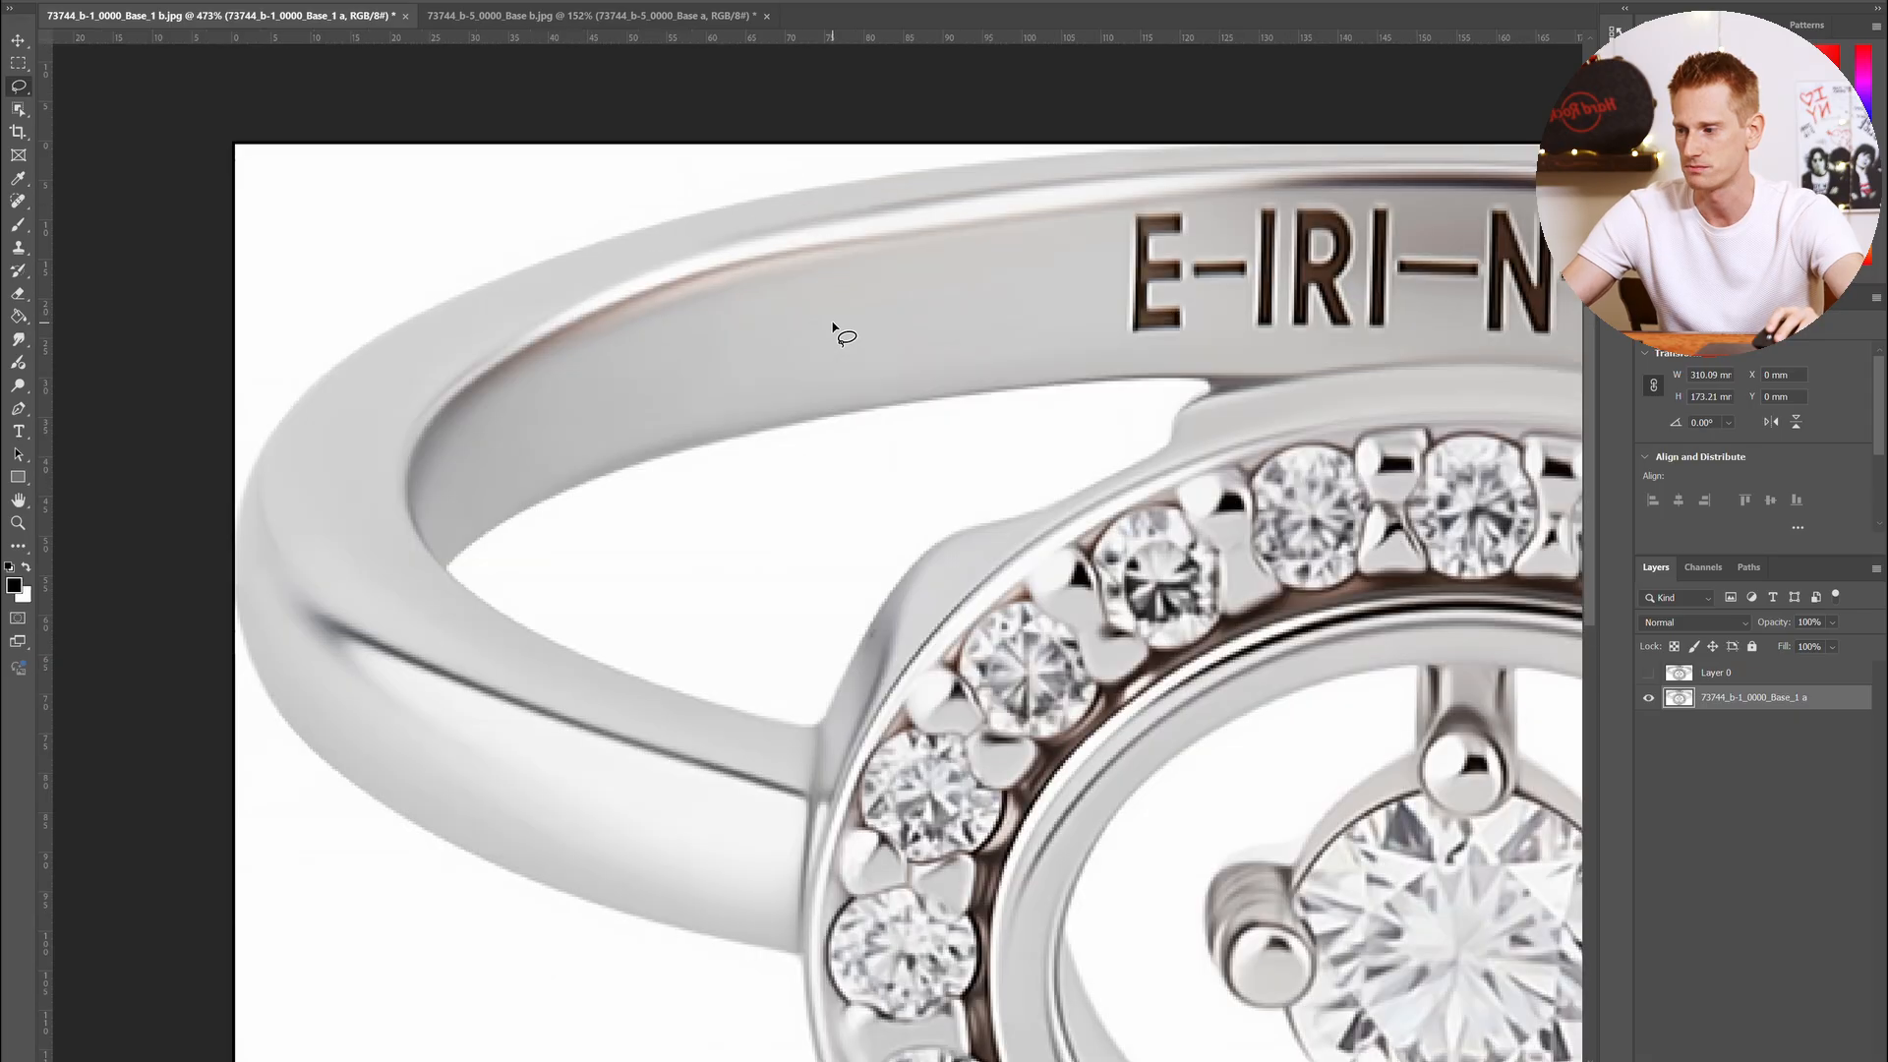
pyautogui.scroll(-4, 664, 358)
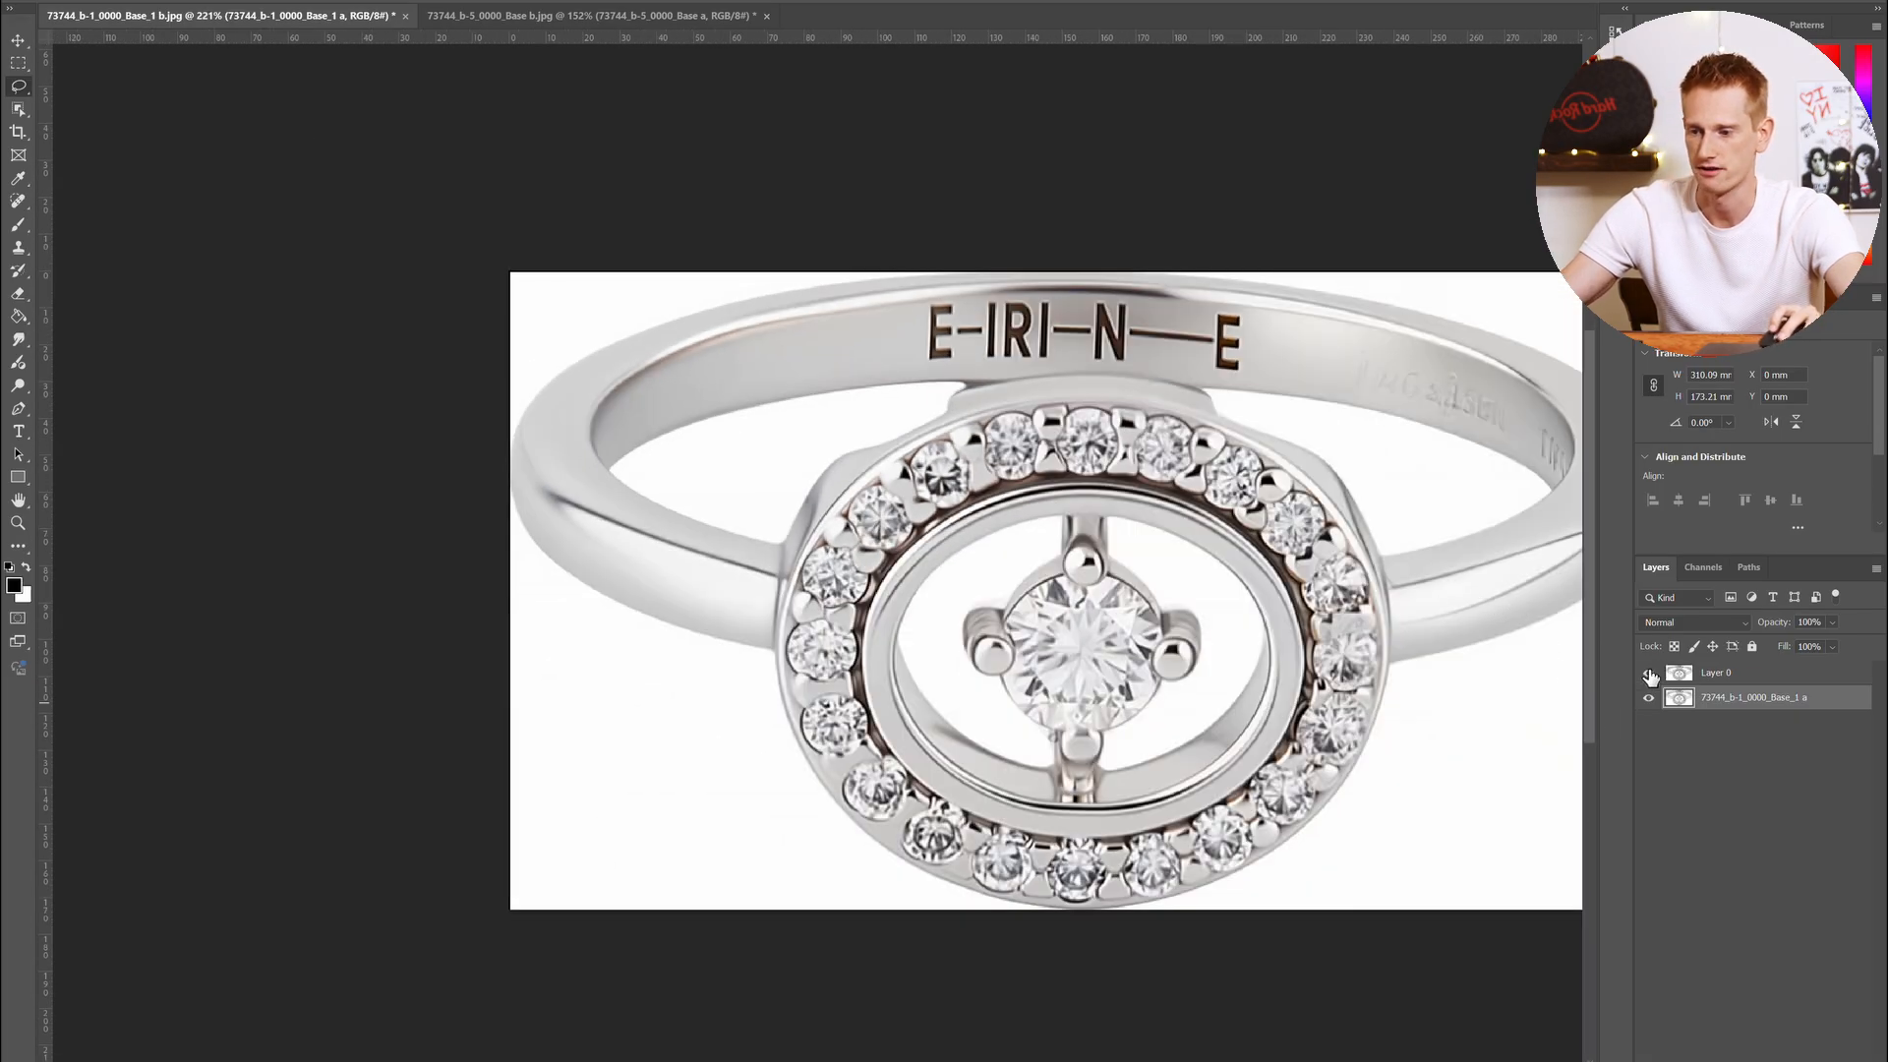
pyautogui.click(1649, 674)
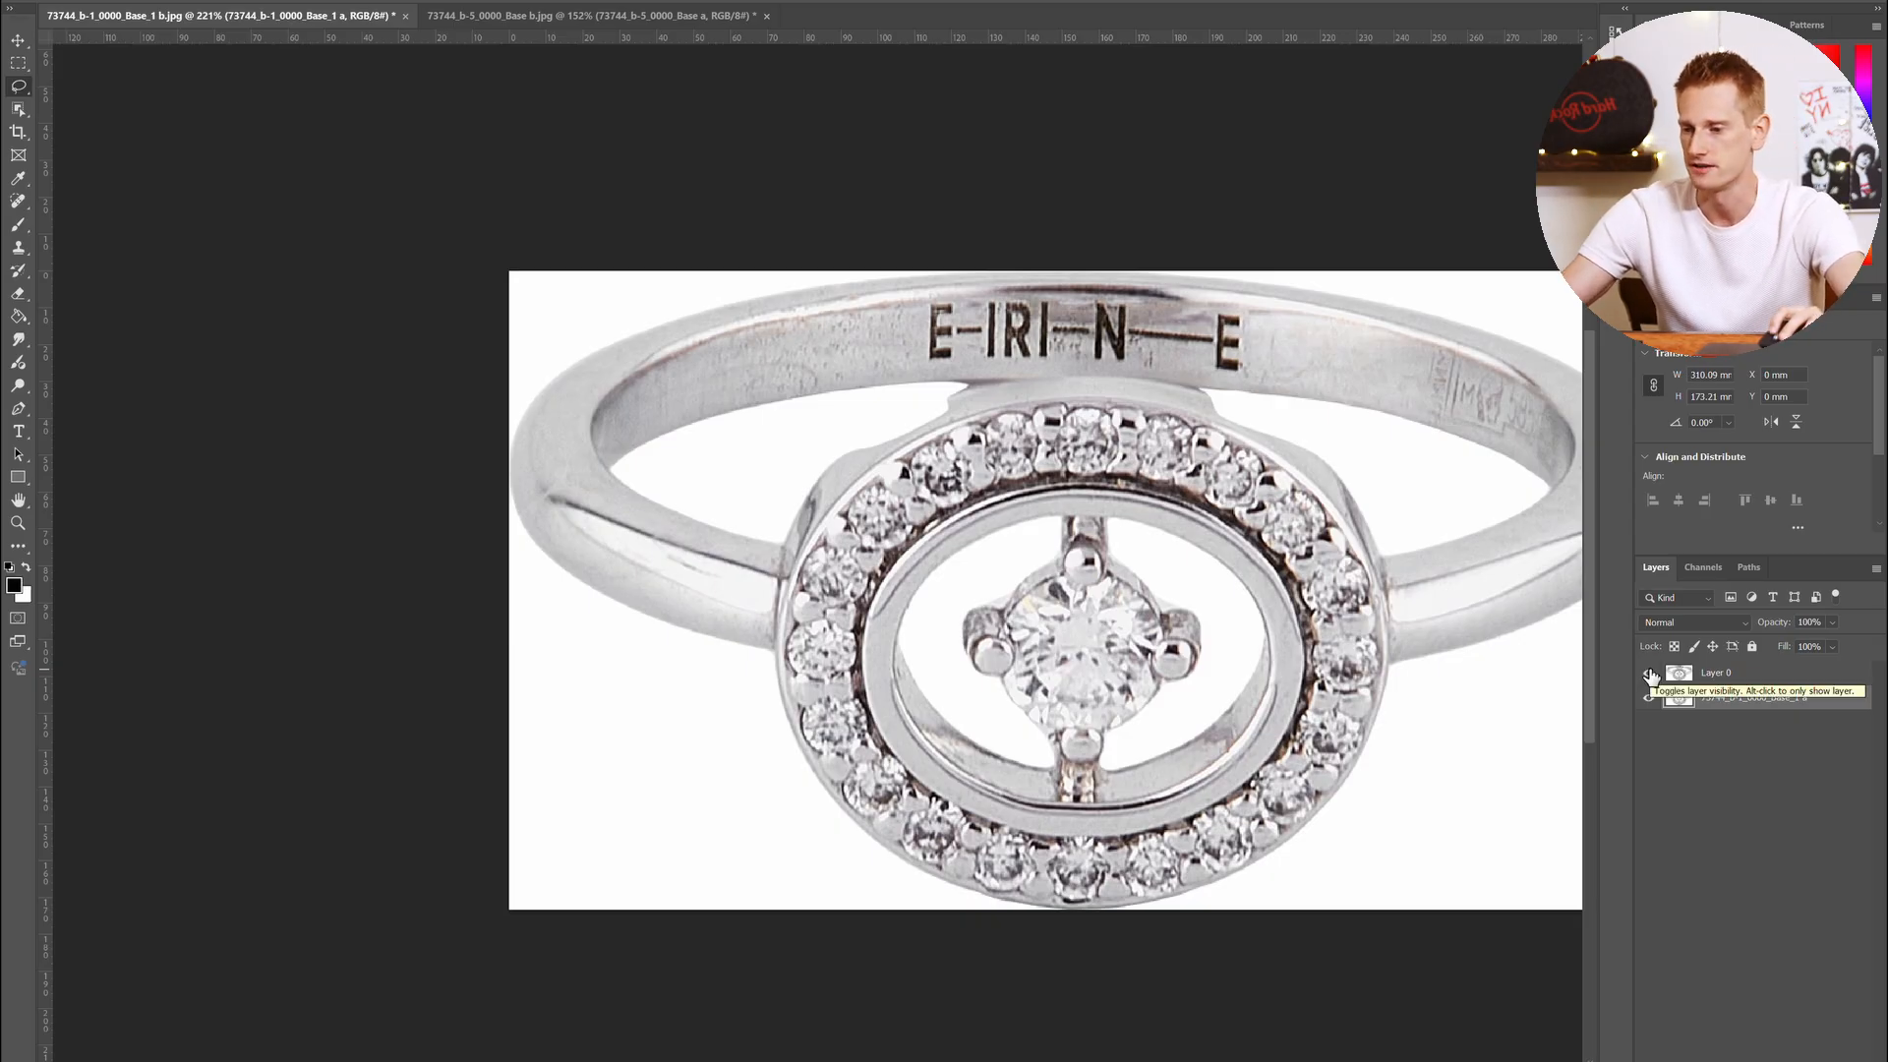
pyautogui.click(1648, 675)
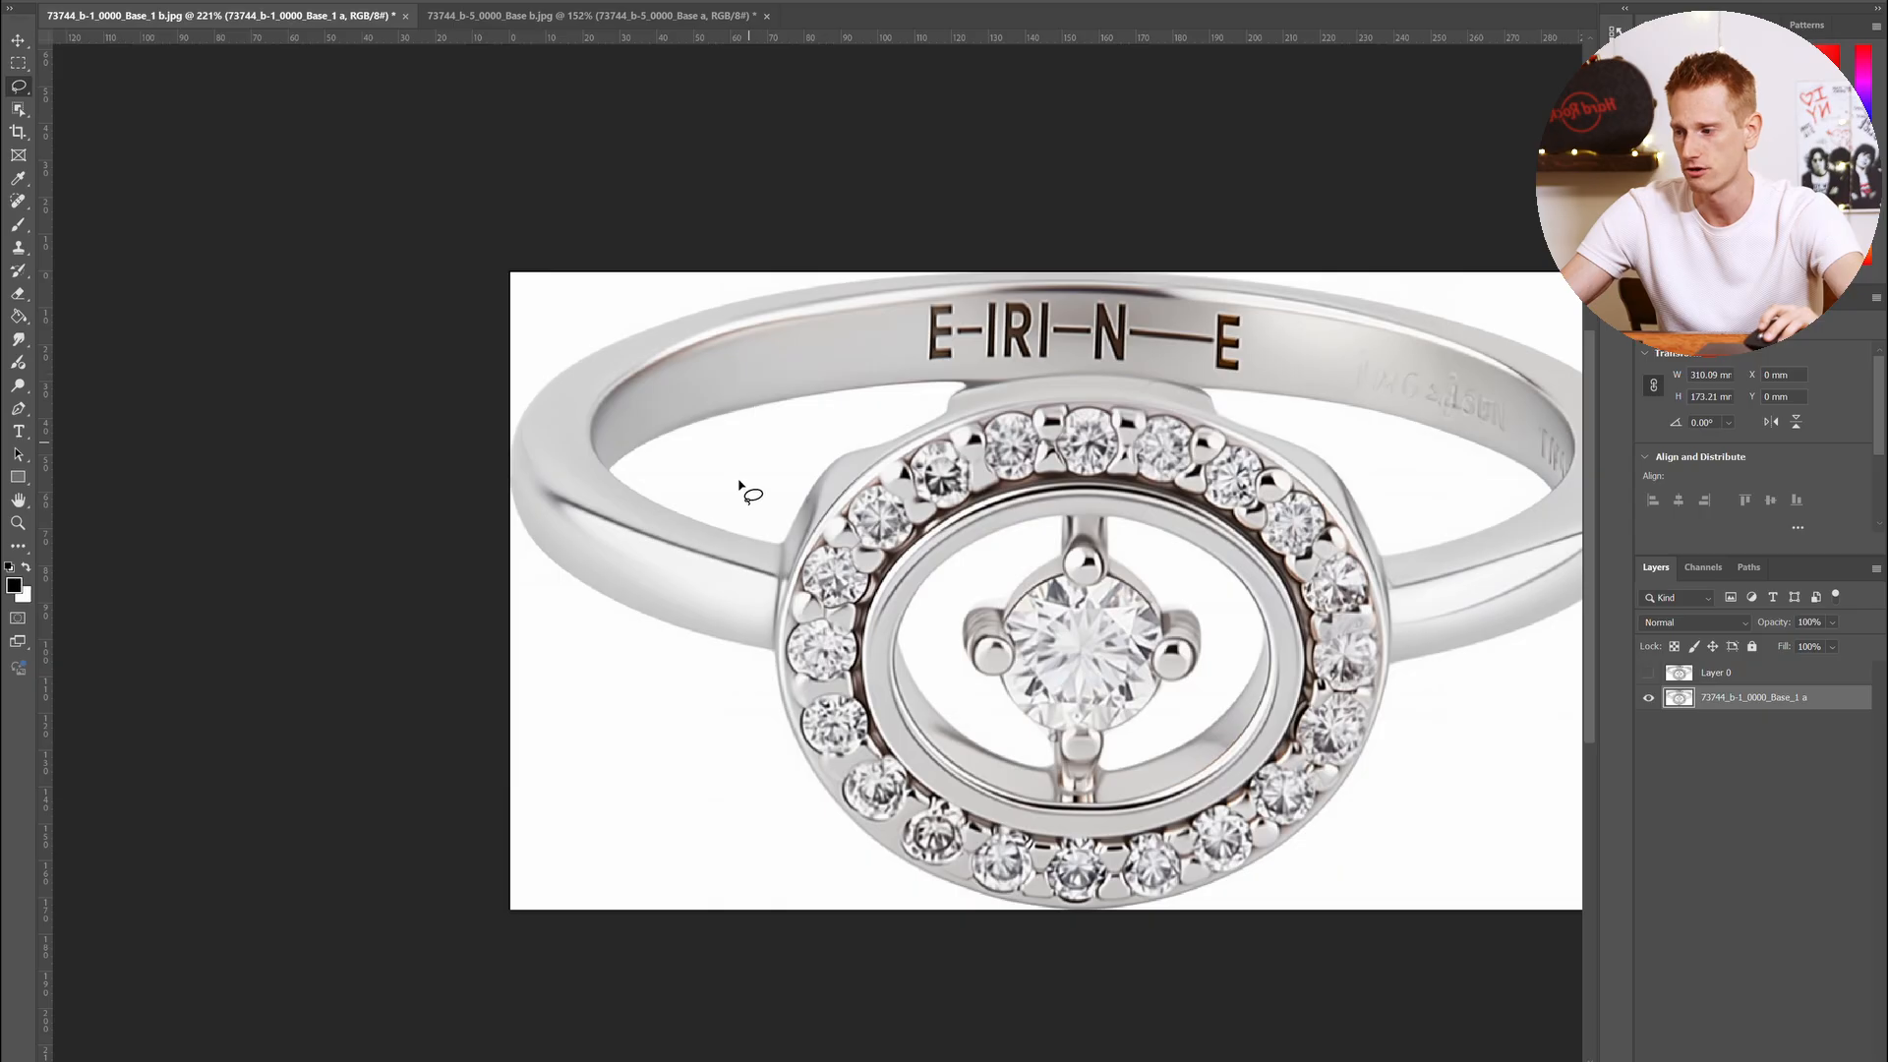
# Compare the pixels at the inner corner of the band's left bend by repeatedly showing and hiding Layer 0
pyautogui.scroll(6, 688, 541)
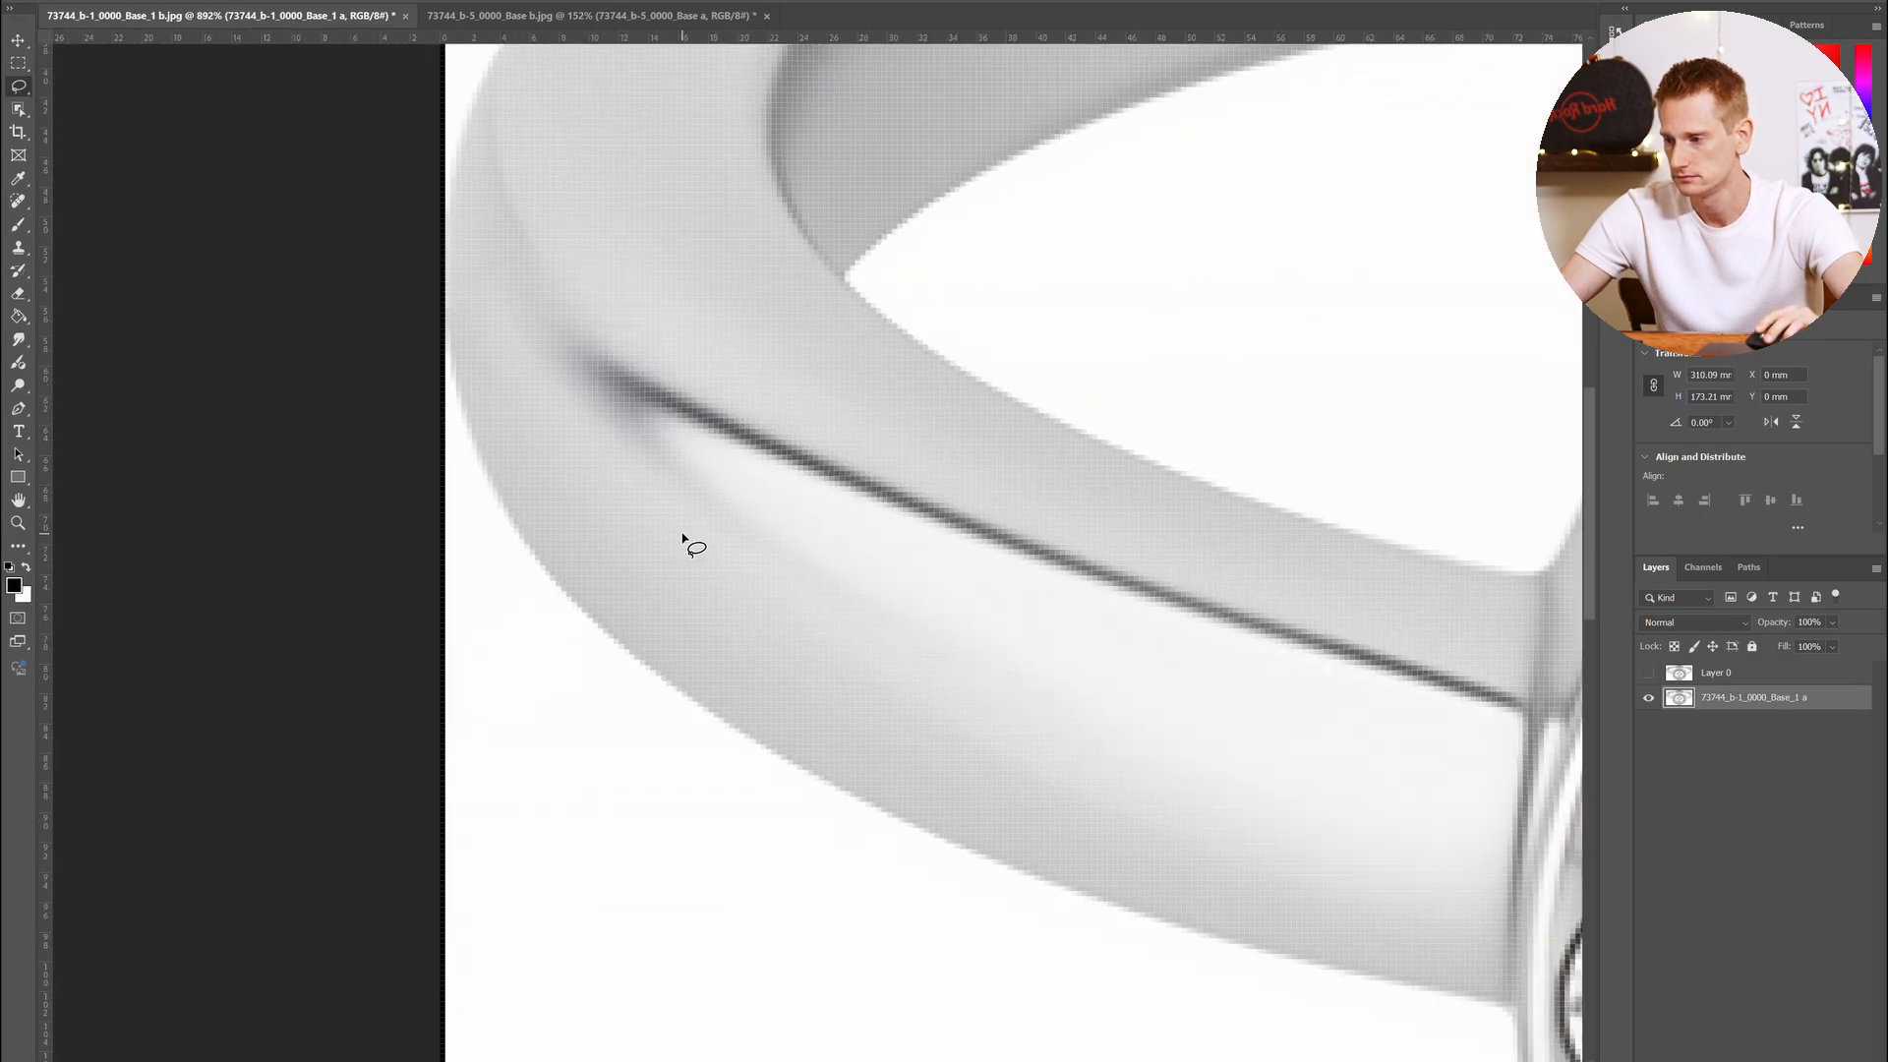
pyautogui.scroll(-2, 685, 540)
pyautogui.scroll(8, 905, 312)
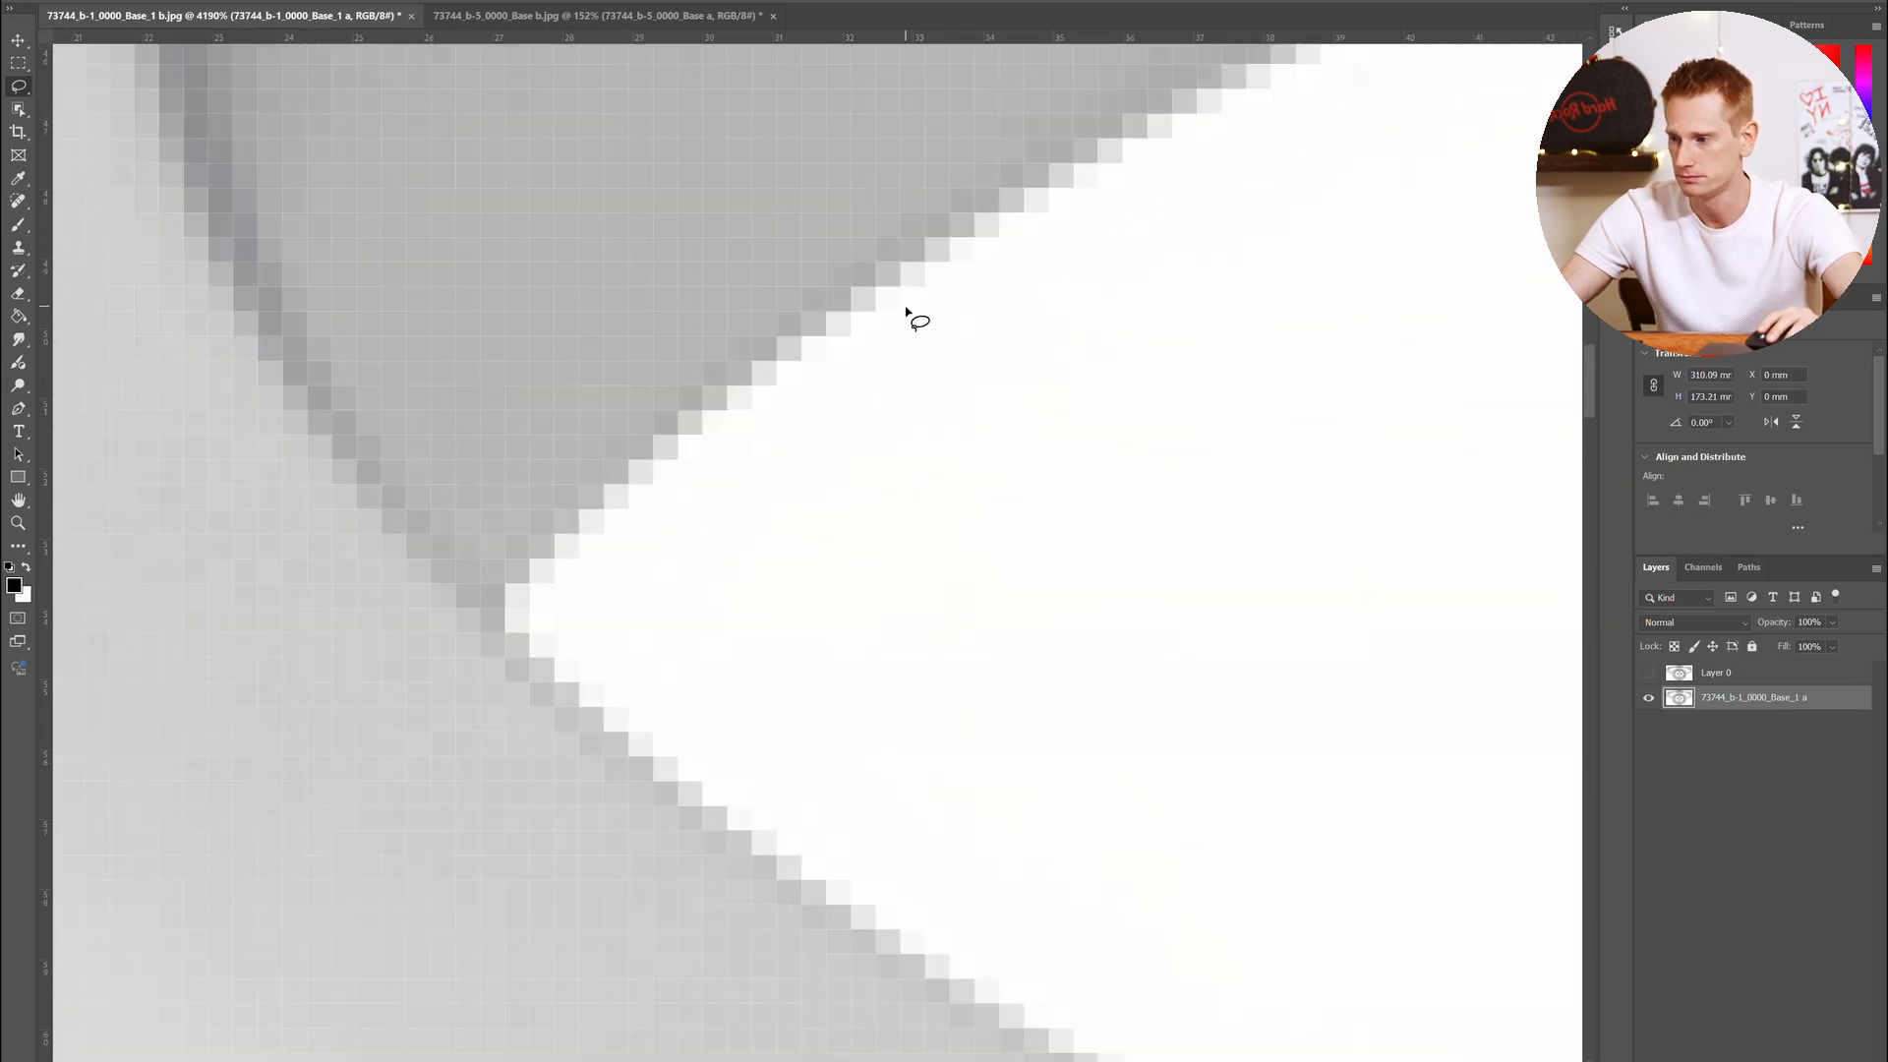
pyautogui.scroll(-1, 634, 505)
pyautogui.hscroll(-2, 623, 495)
pyautogui.scroll(-1, 623, 495)
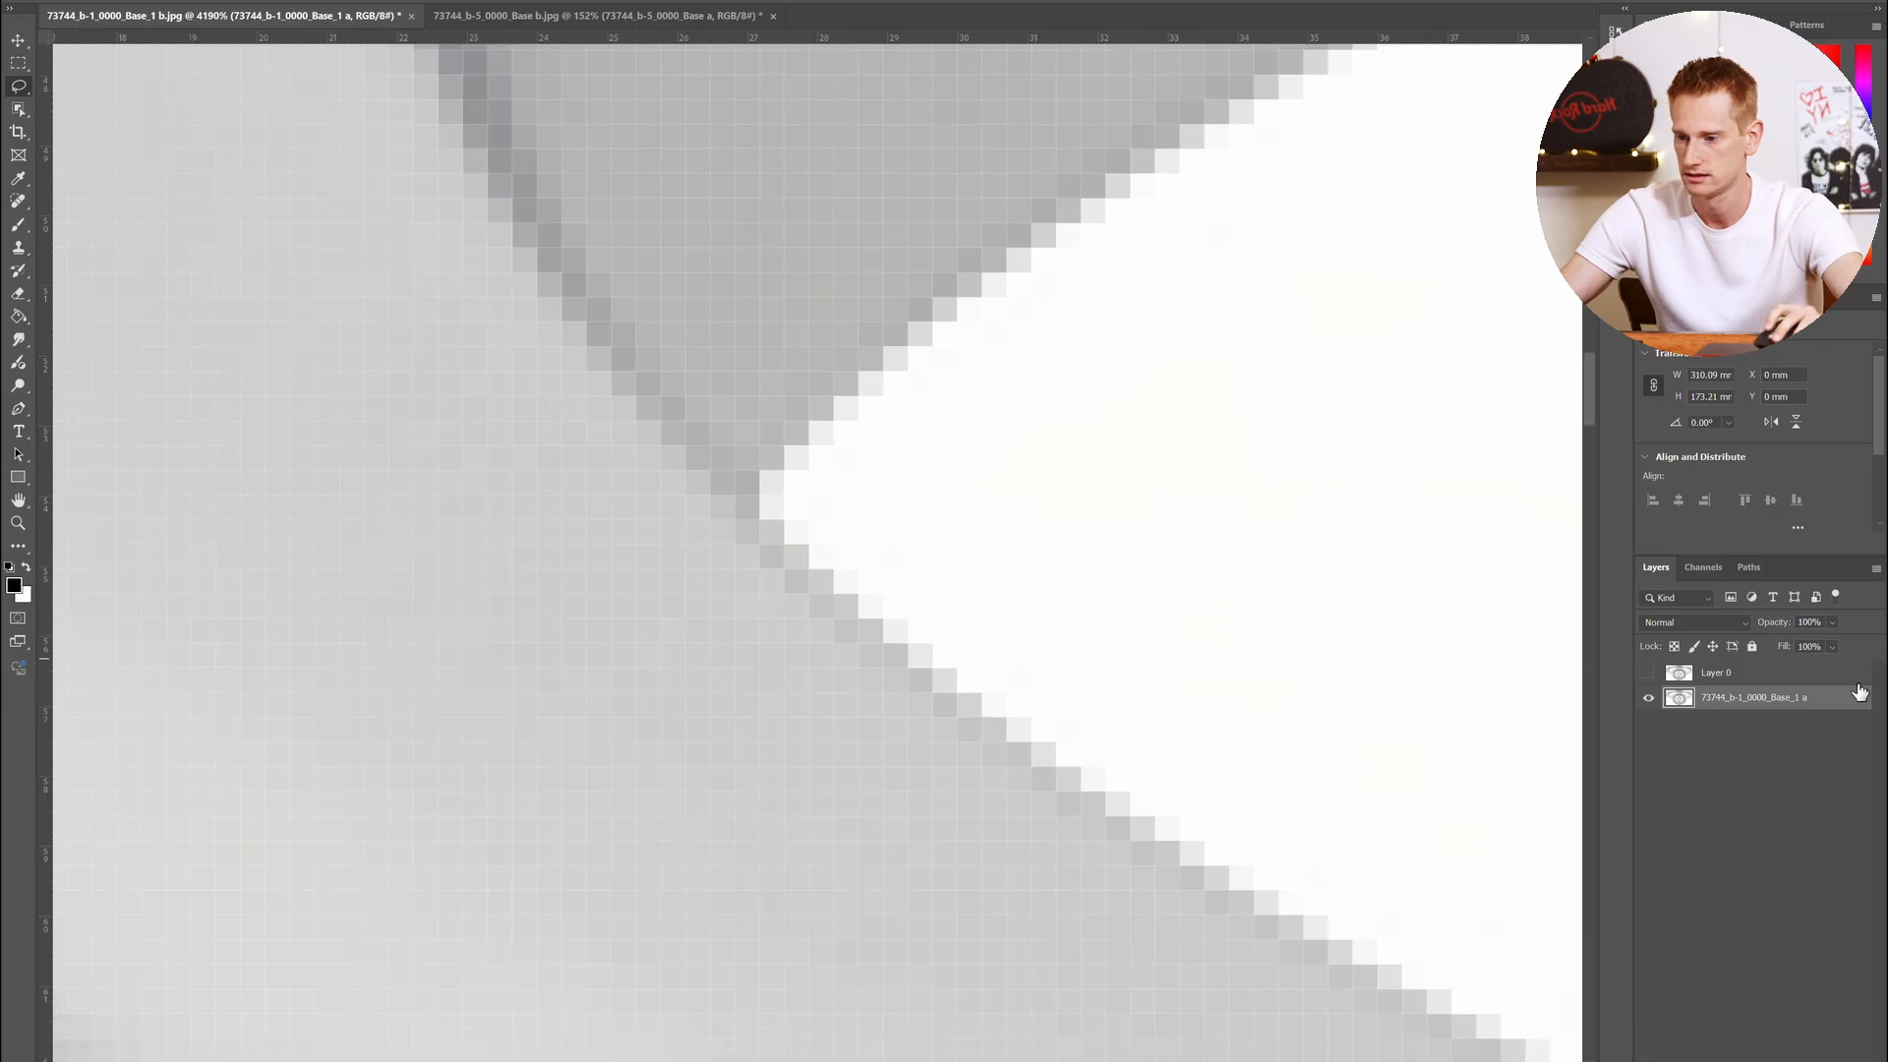
pyautogui.click(1648, 675)
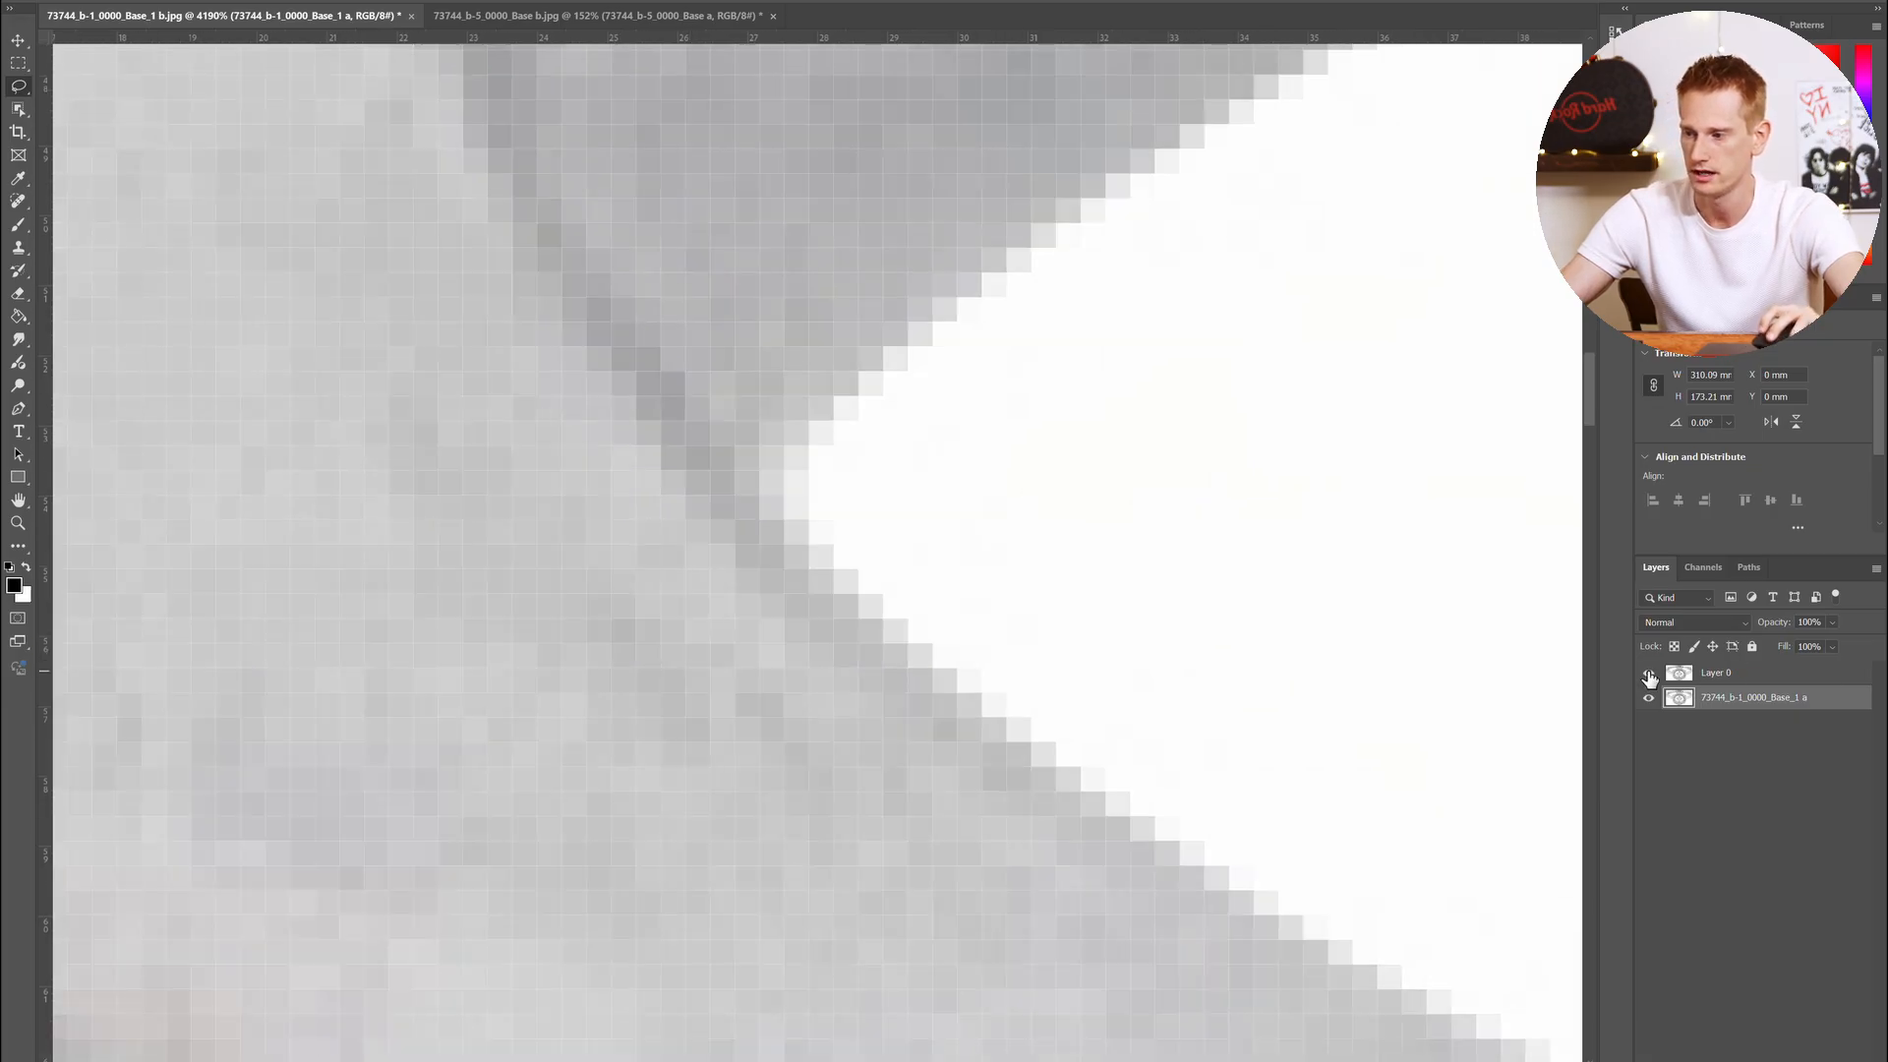
pyautogui.click(1648, 675)
pyautogui.click(1649, 675)
pyautogui.click(1648, 675)
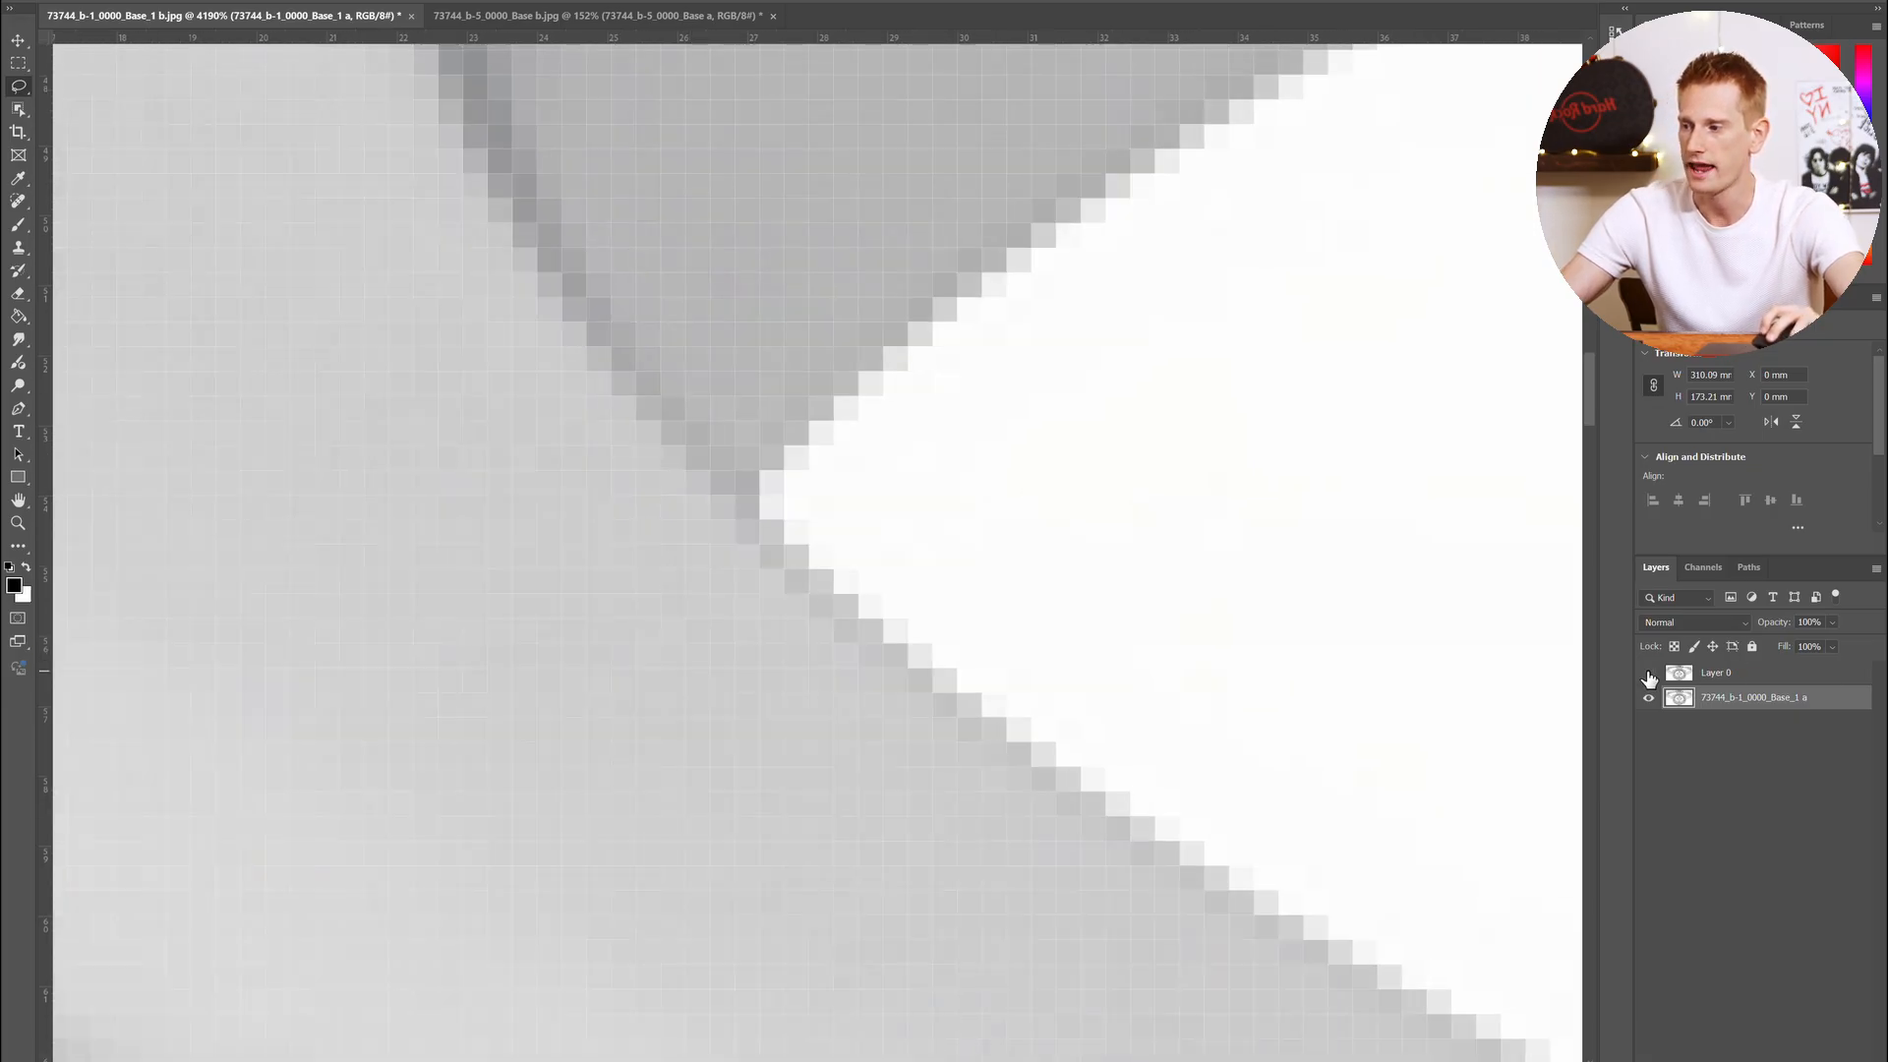
# Lasso the inner surface at the band's left bend, compare it with Layer 0 shown and hidden, and clear the selection
pyautogui.scroll(-2, 995, 523)
pyautogui.scroll(-3, 990, 518)
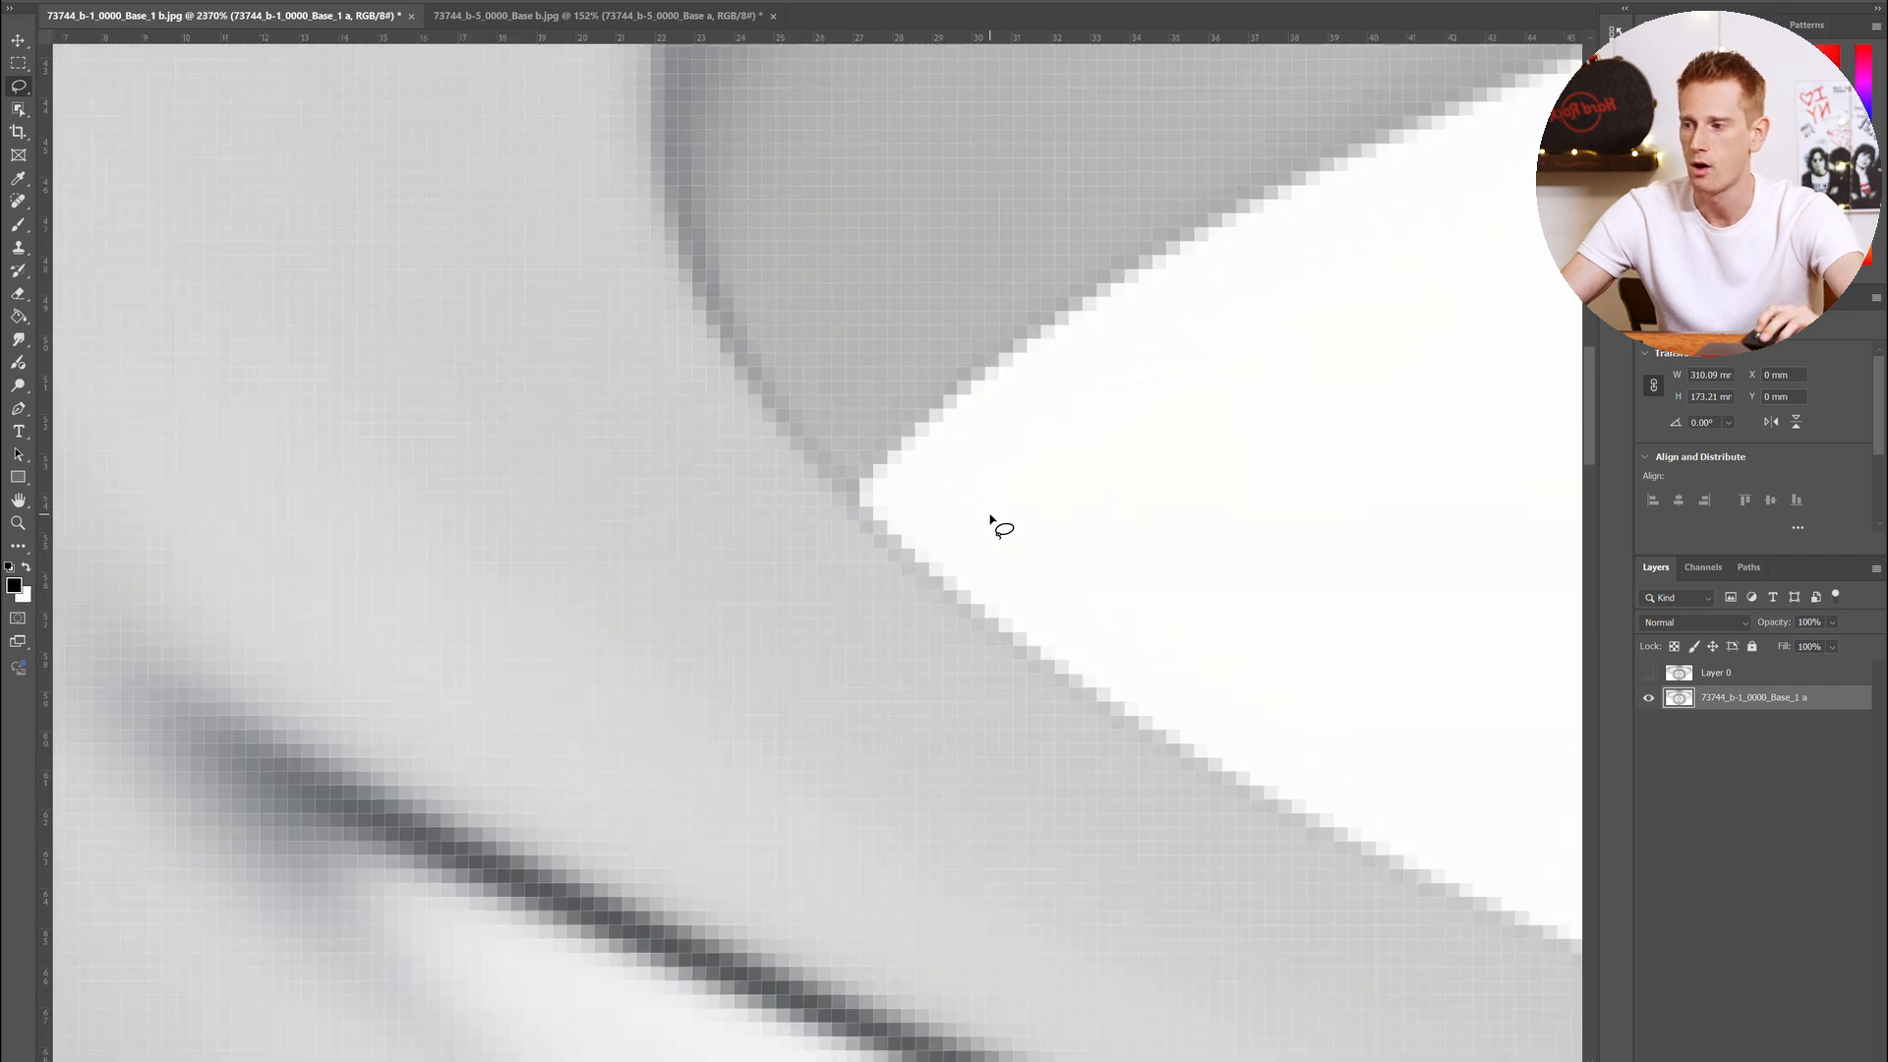
pyautogui.hscroll(3, 1036, 492)
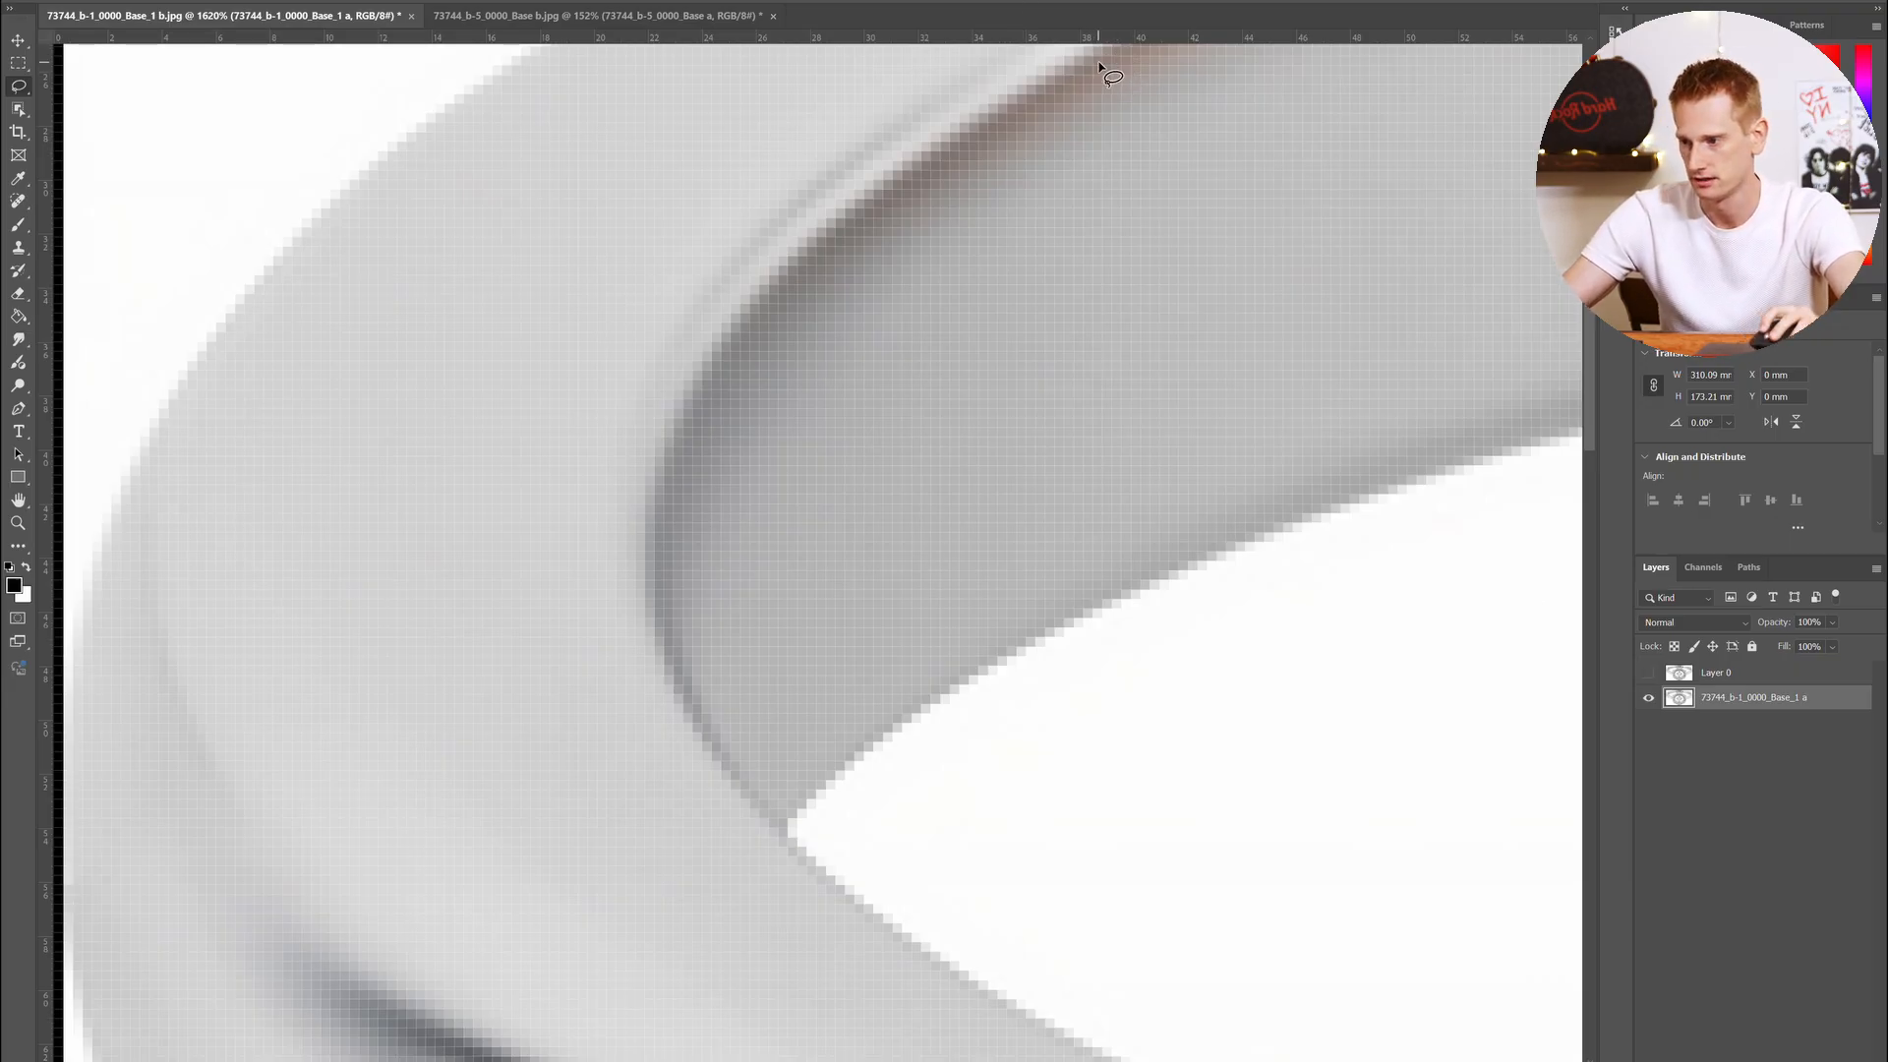
pyautogui.moveTo(1098, 62)
pyautogui.mouseDown()
pyautogui.moveTo(867, 195)
pyautogui.moveTo(759, 287)
pyautogui.moveTo(651, 500)
pyautogui.moveTo(635, 617)
pyautogui.moveTo(674, 705)
pyautogui.moveTo(782, 832)
pyautogui.moveTo(1095, 627)
pyautogui.moveTo(1170, 607)
pyautogui.mouseUp()
pyautogui.click(1649, 673)
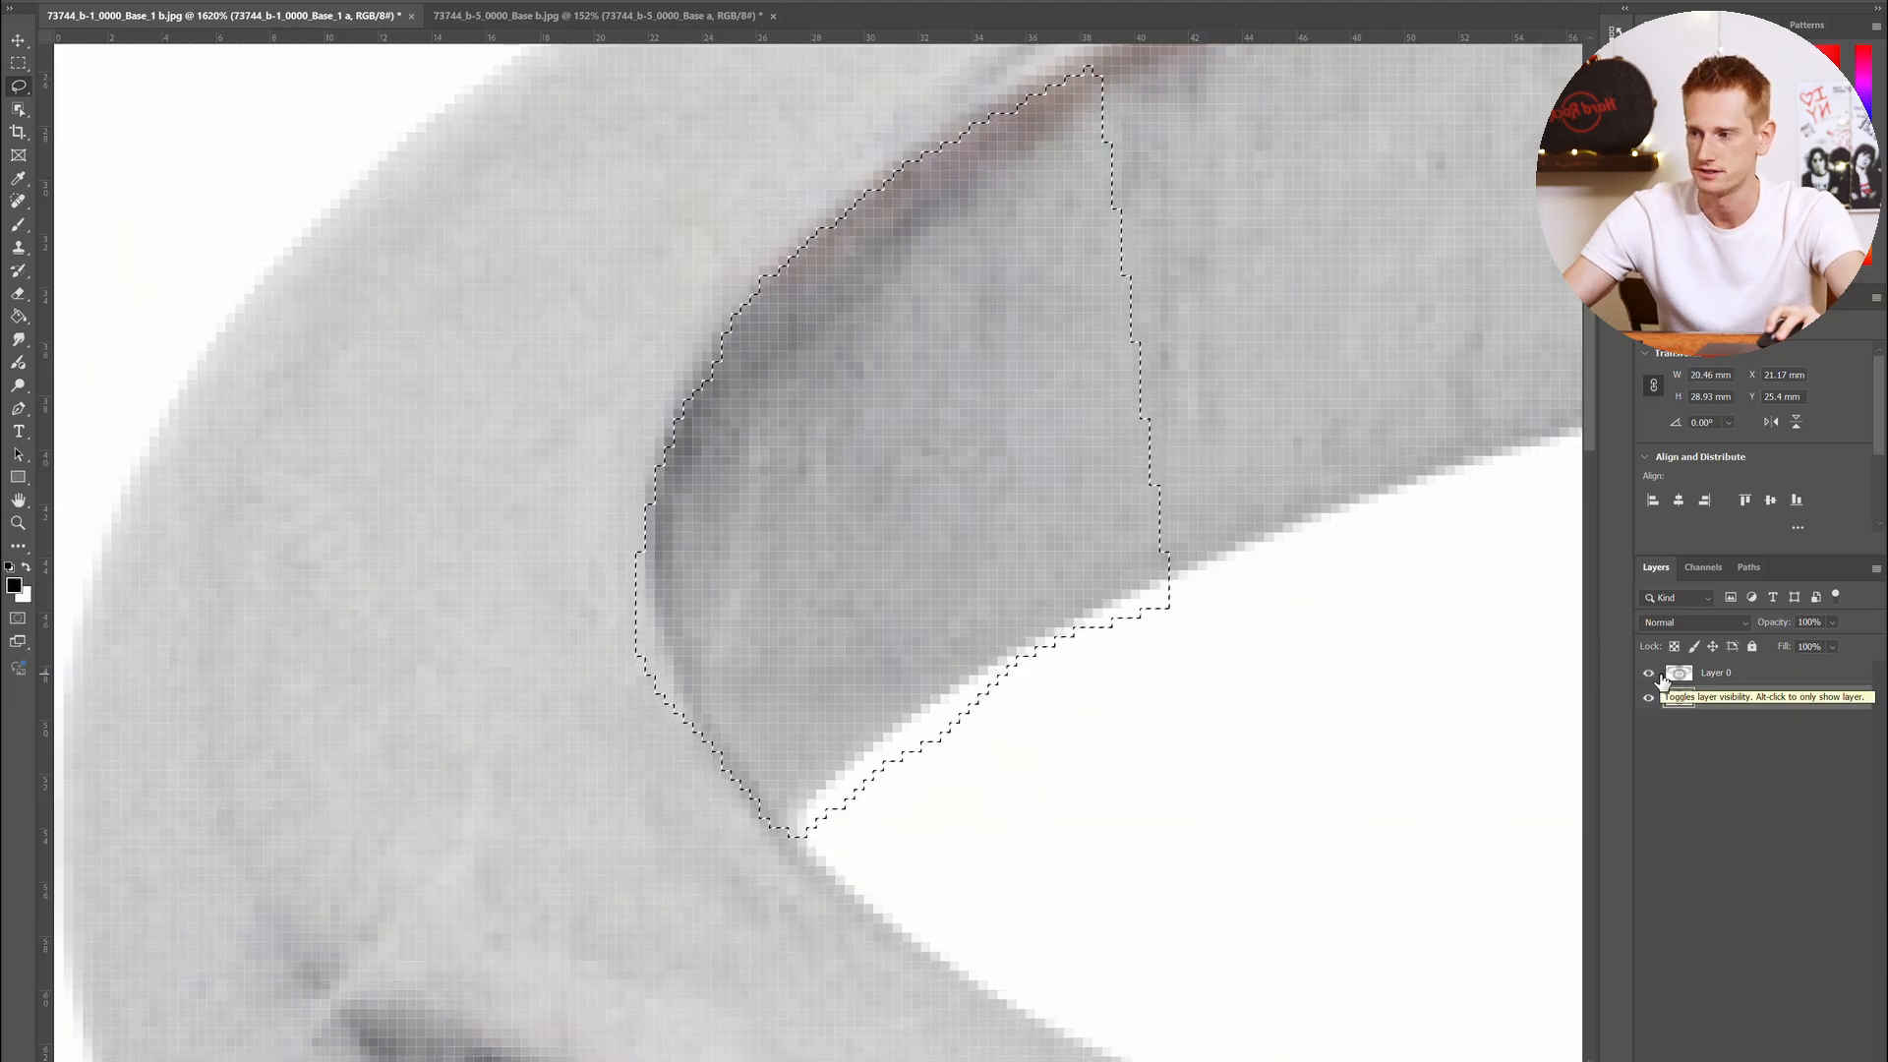
pyautogui.click(1659, 677)
pyautogui.click(1660, 676)
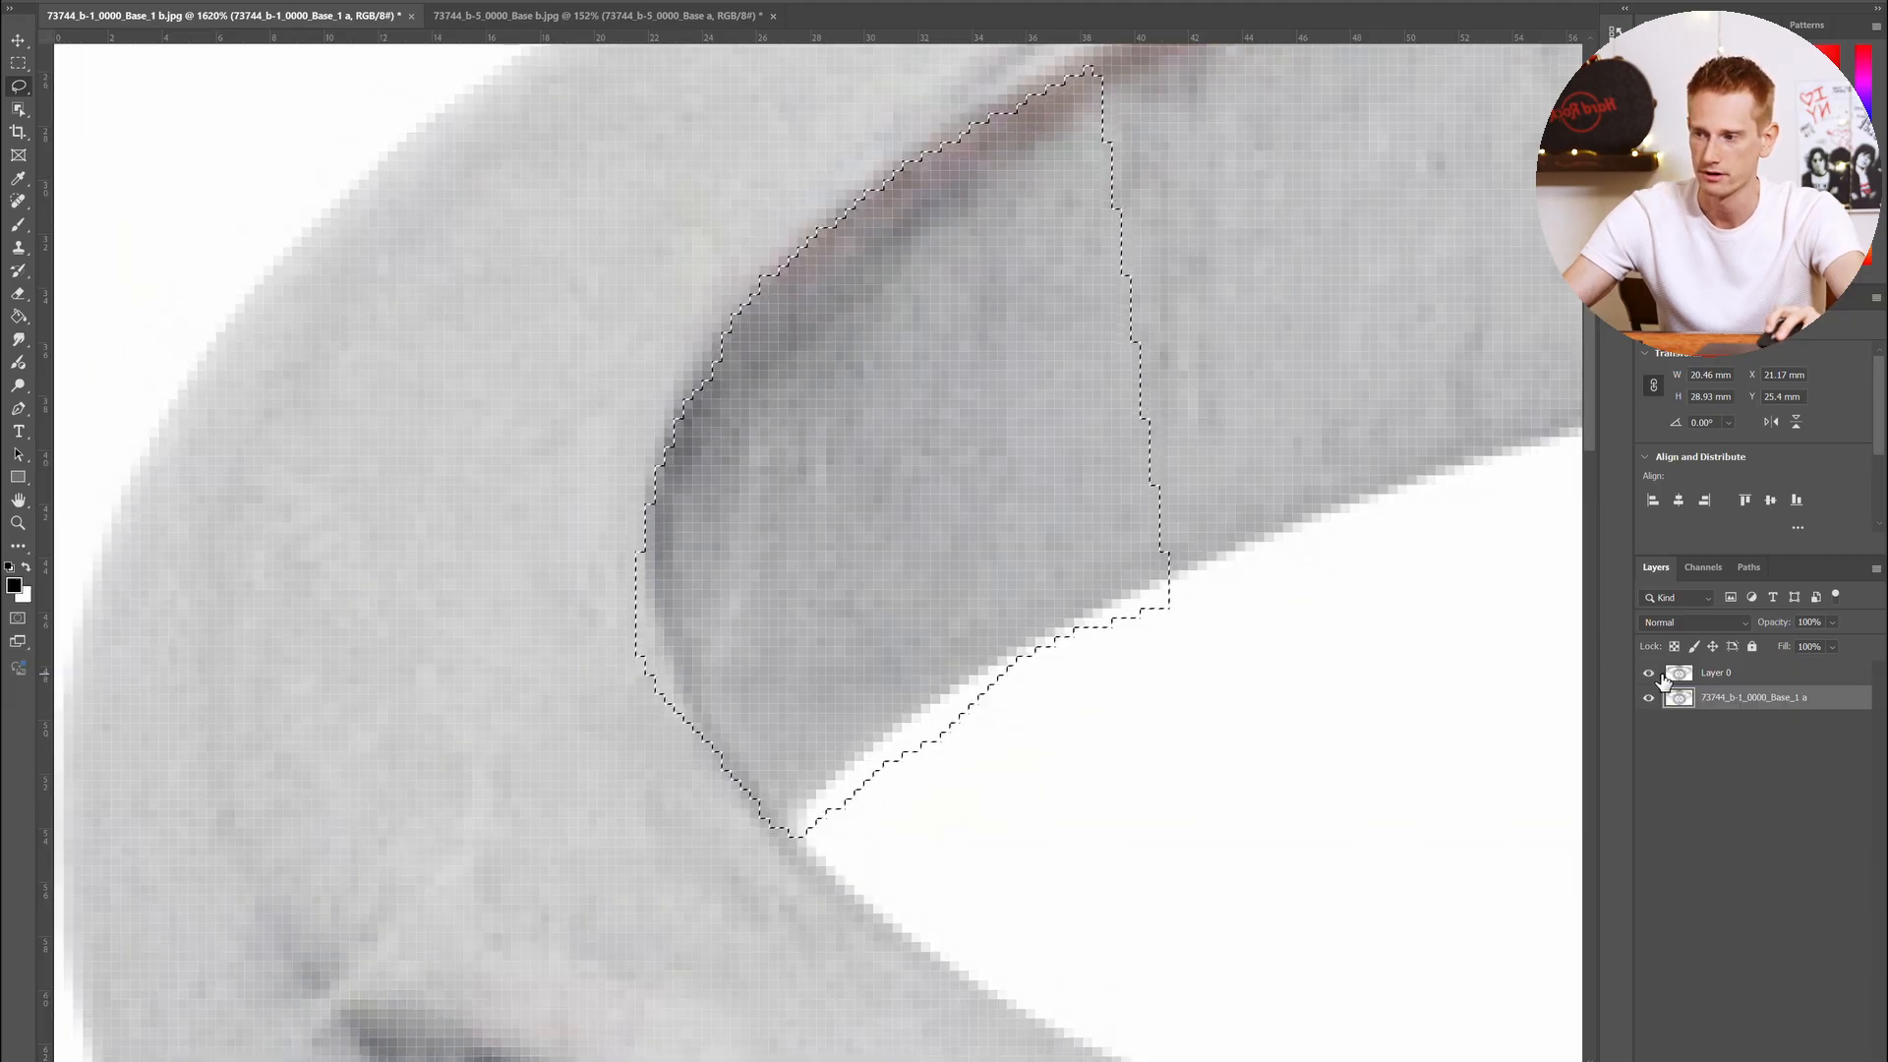
pyautogui.click(1663, 678)
pyautogui.click(1651, 674)
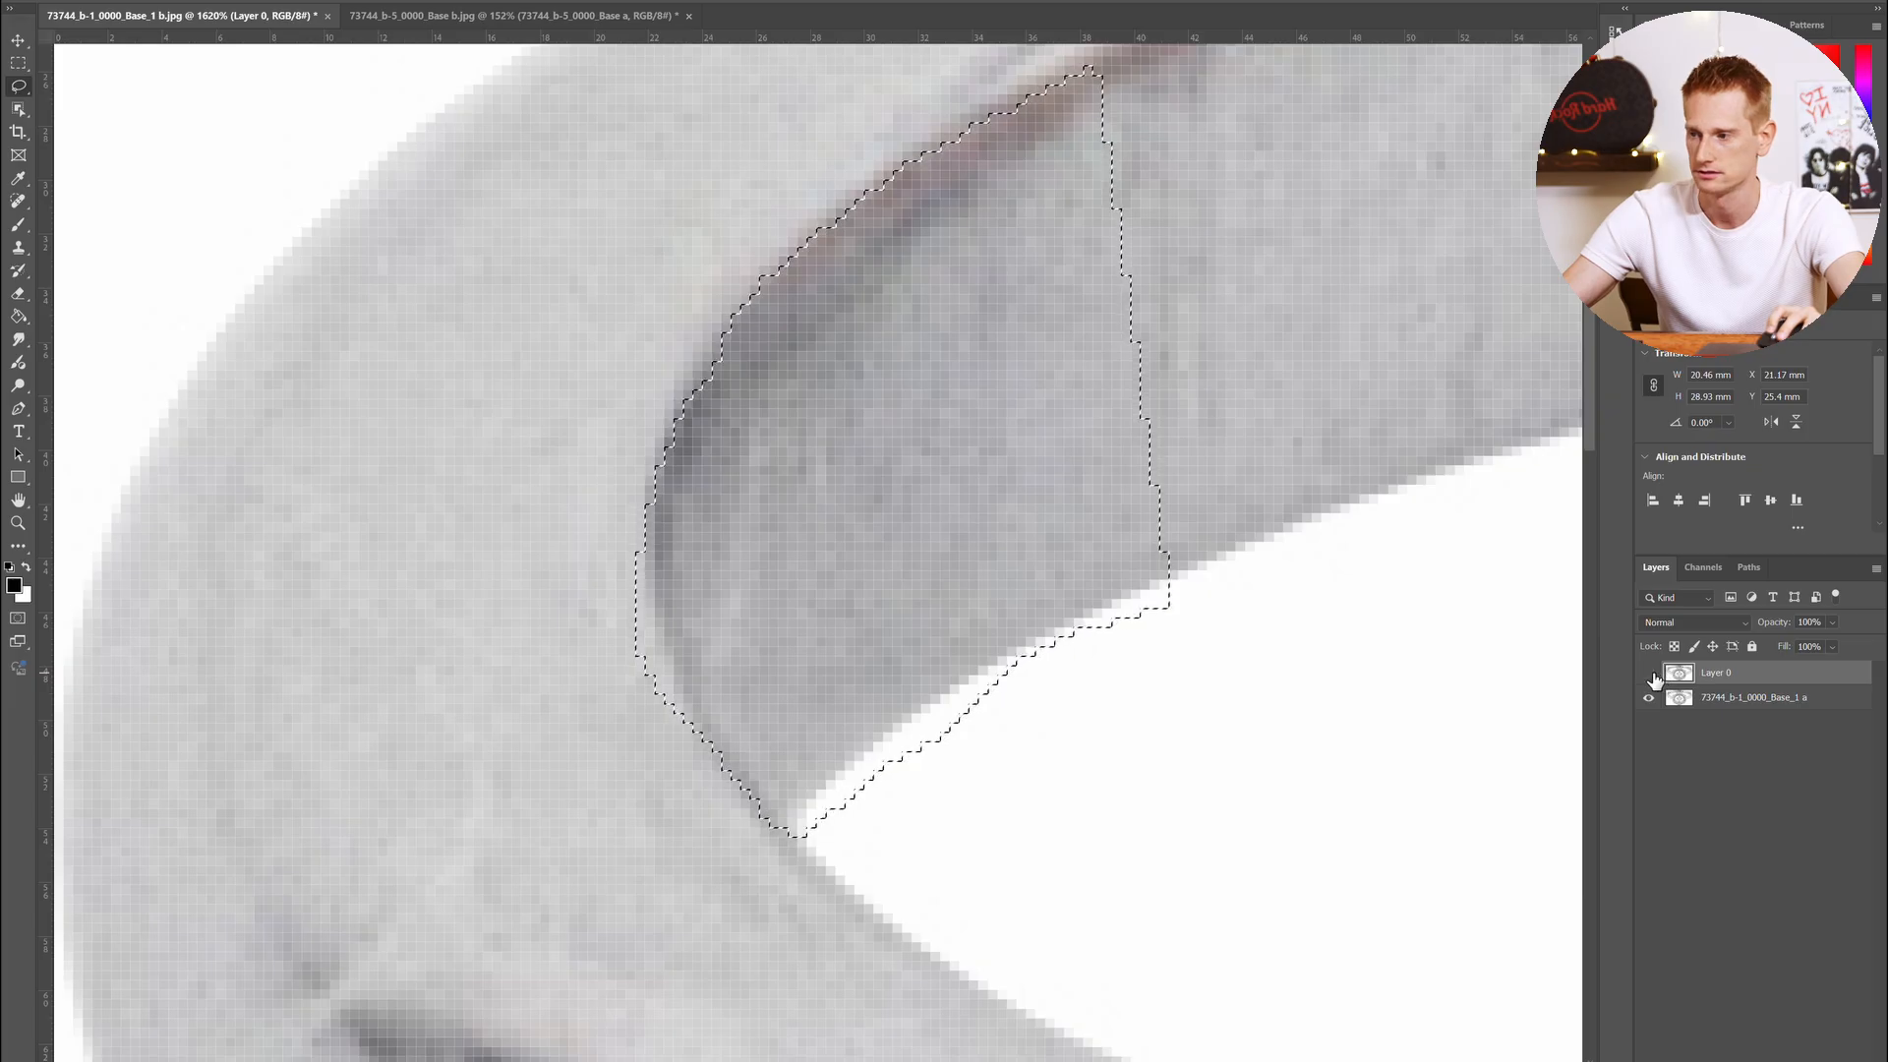
pyautogui.hotkey('ctrl', 'd')
# Lasso an area across the band's rim and inner shadow, compare it by toggling Layer 0, and clear the selection
pyautogui.moveTo(550, 195)
pyautogui.mouseDown()
pyautogui.moveTo(964, 135)
pyautogui.moveTo(976, 655)
pyautogui.moveTo(924, 644)
pyautogui.moveTo(468, 330)
pyautogui.moveTo(468, 177)
pyautogui.mouseUp()
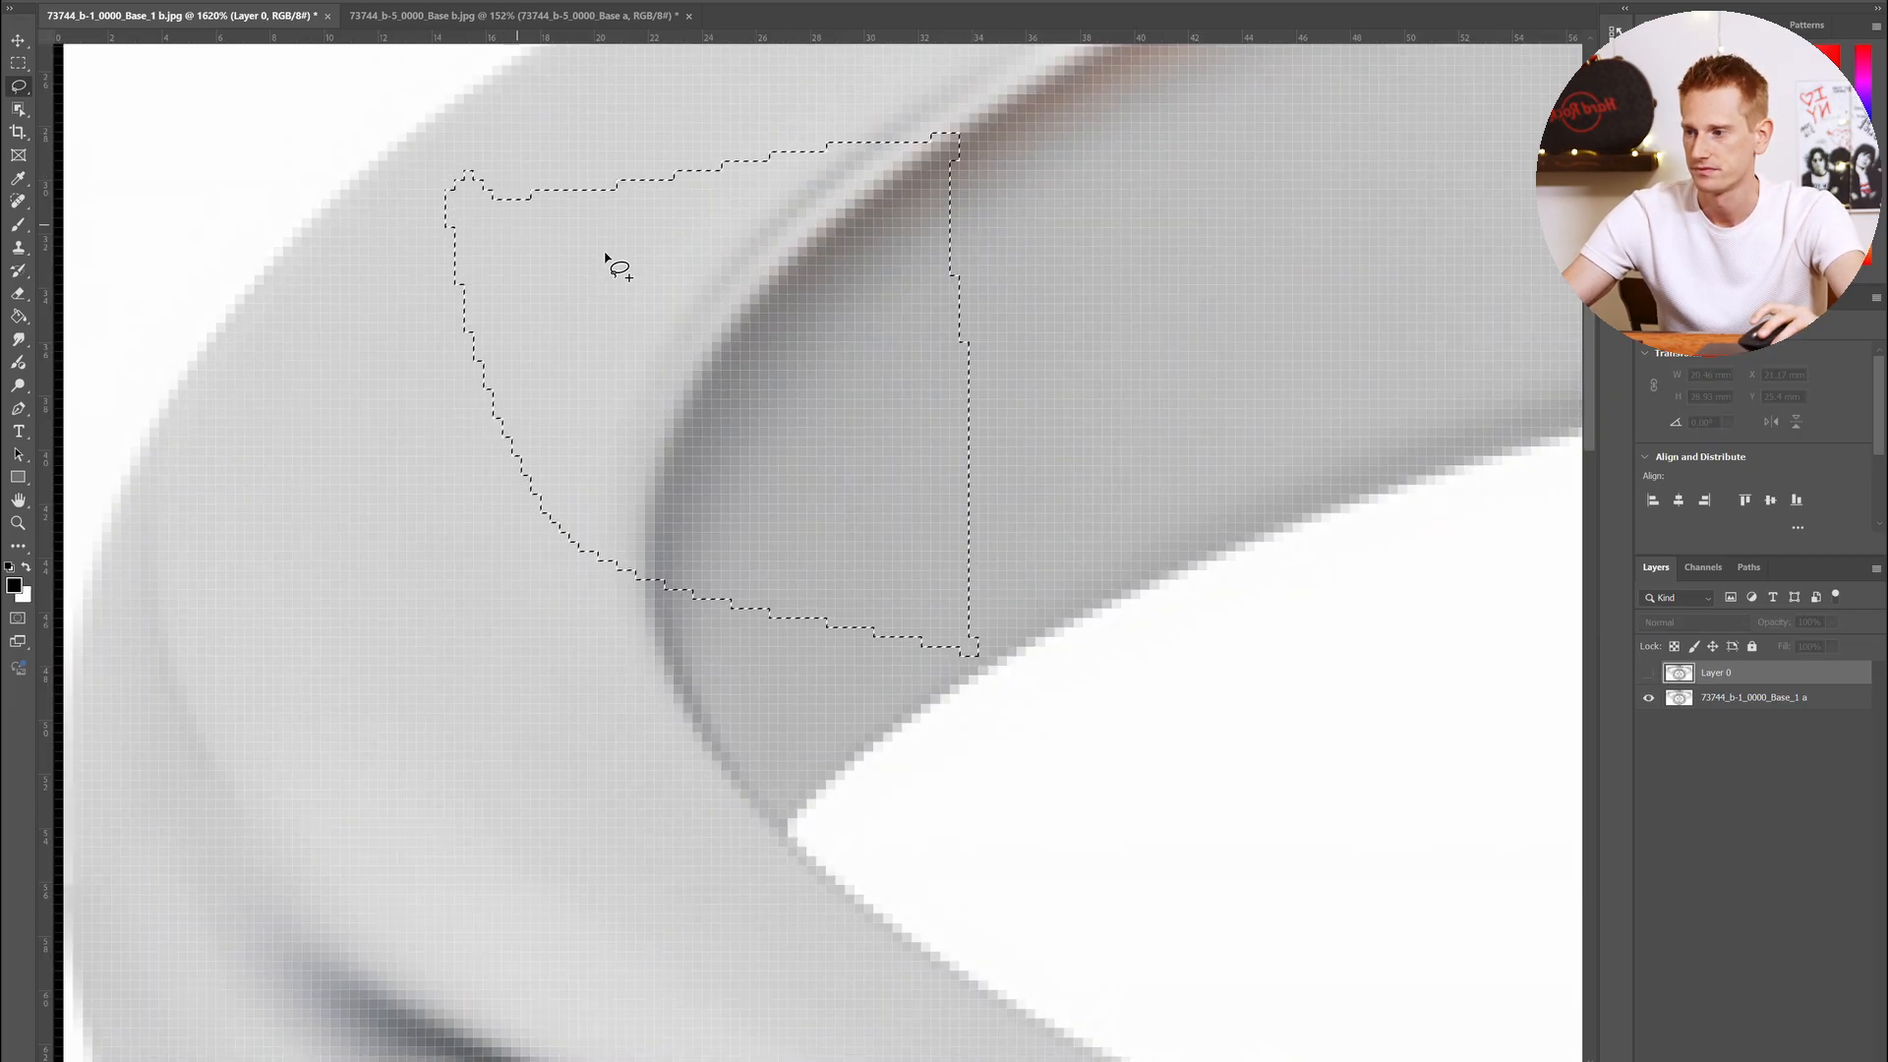
pyautogui.click(1647, 674)
pyautogui.click(1648, 676)
pyautogui.click(1648, 676)
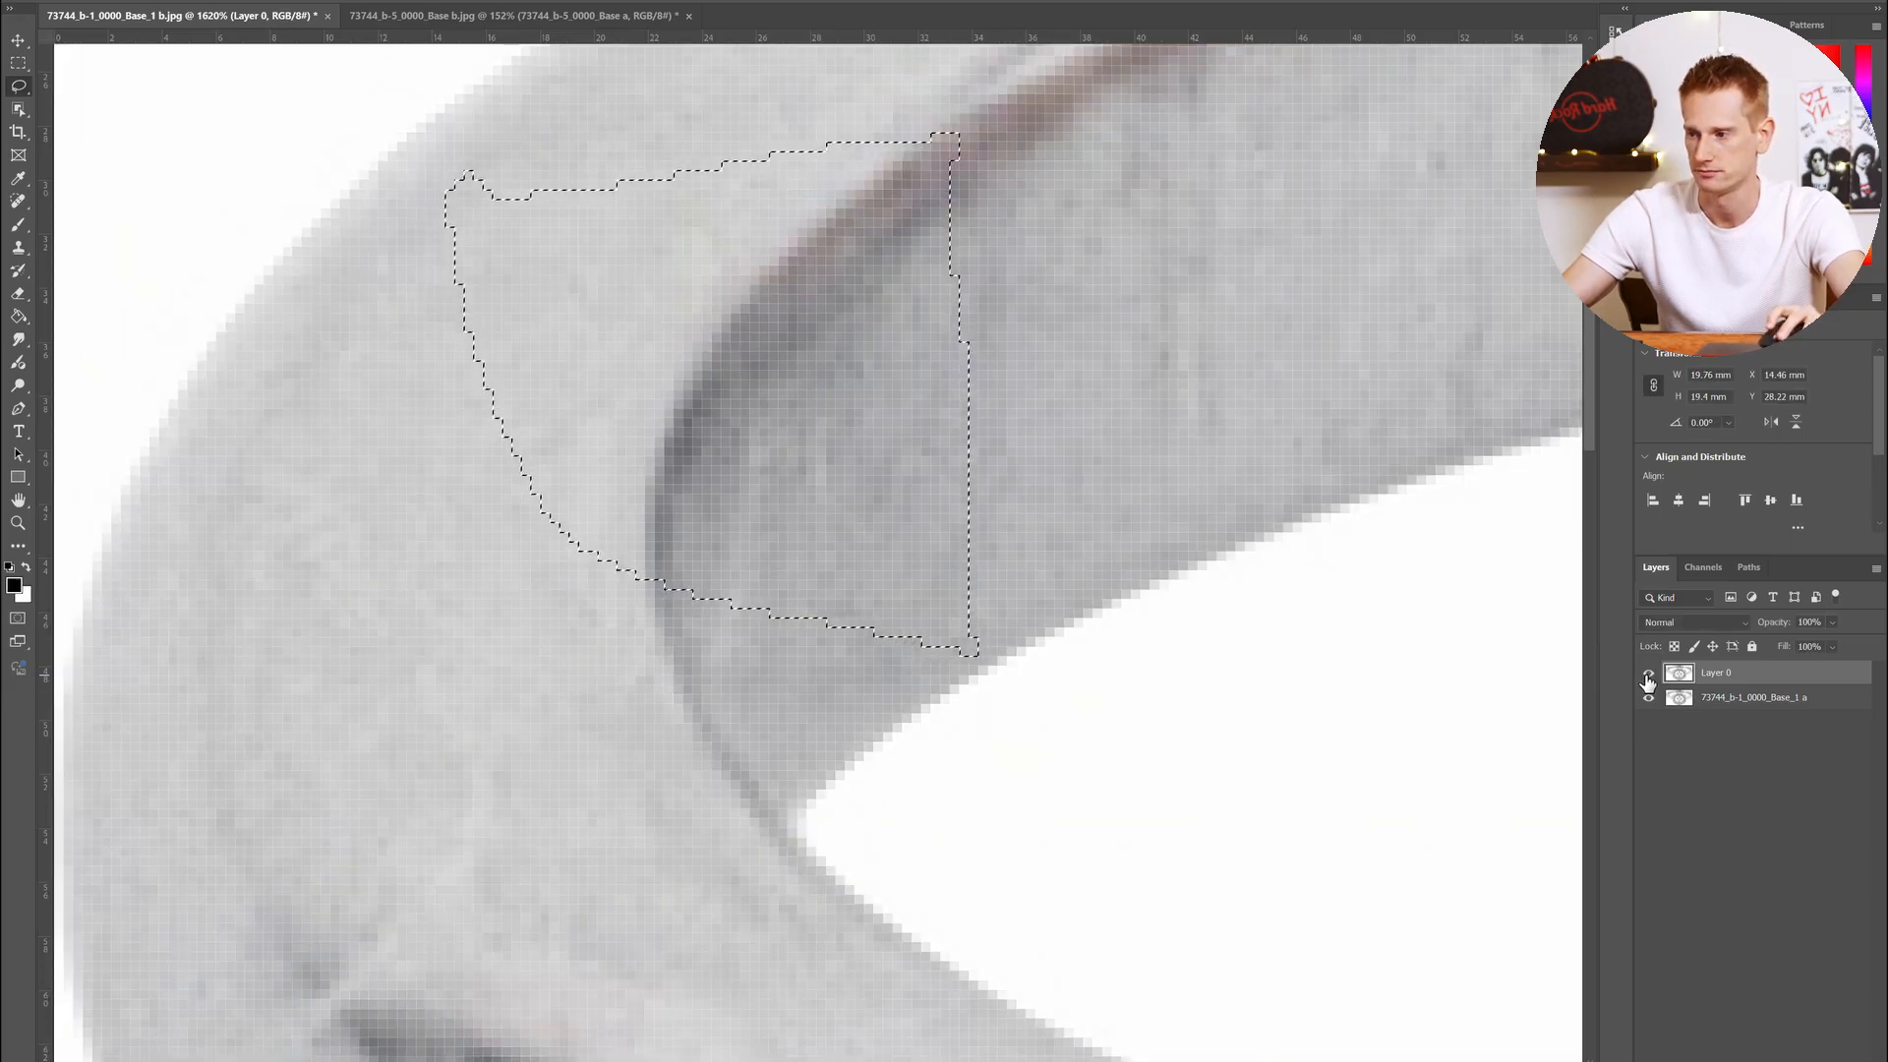
pyautogui.click(1648, 676)
pyautogui.scroll(-2, 953, 393)
pyautogui.scroll(-3, 953, 393)
pyautogui.hotkey('ctrl', 'd')
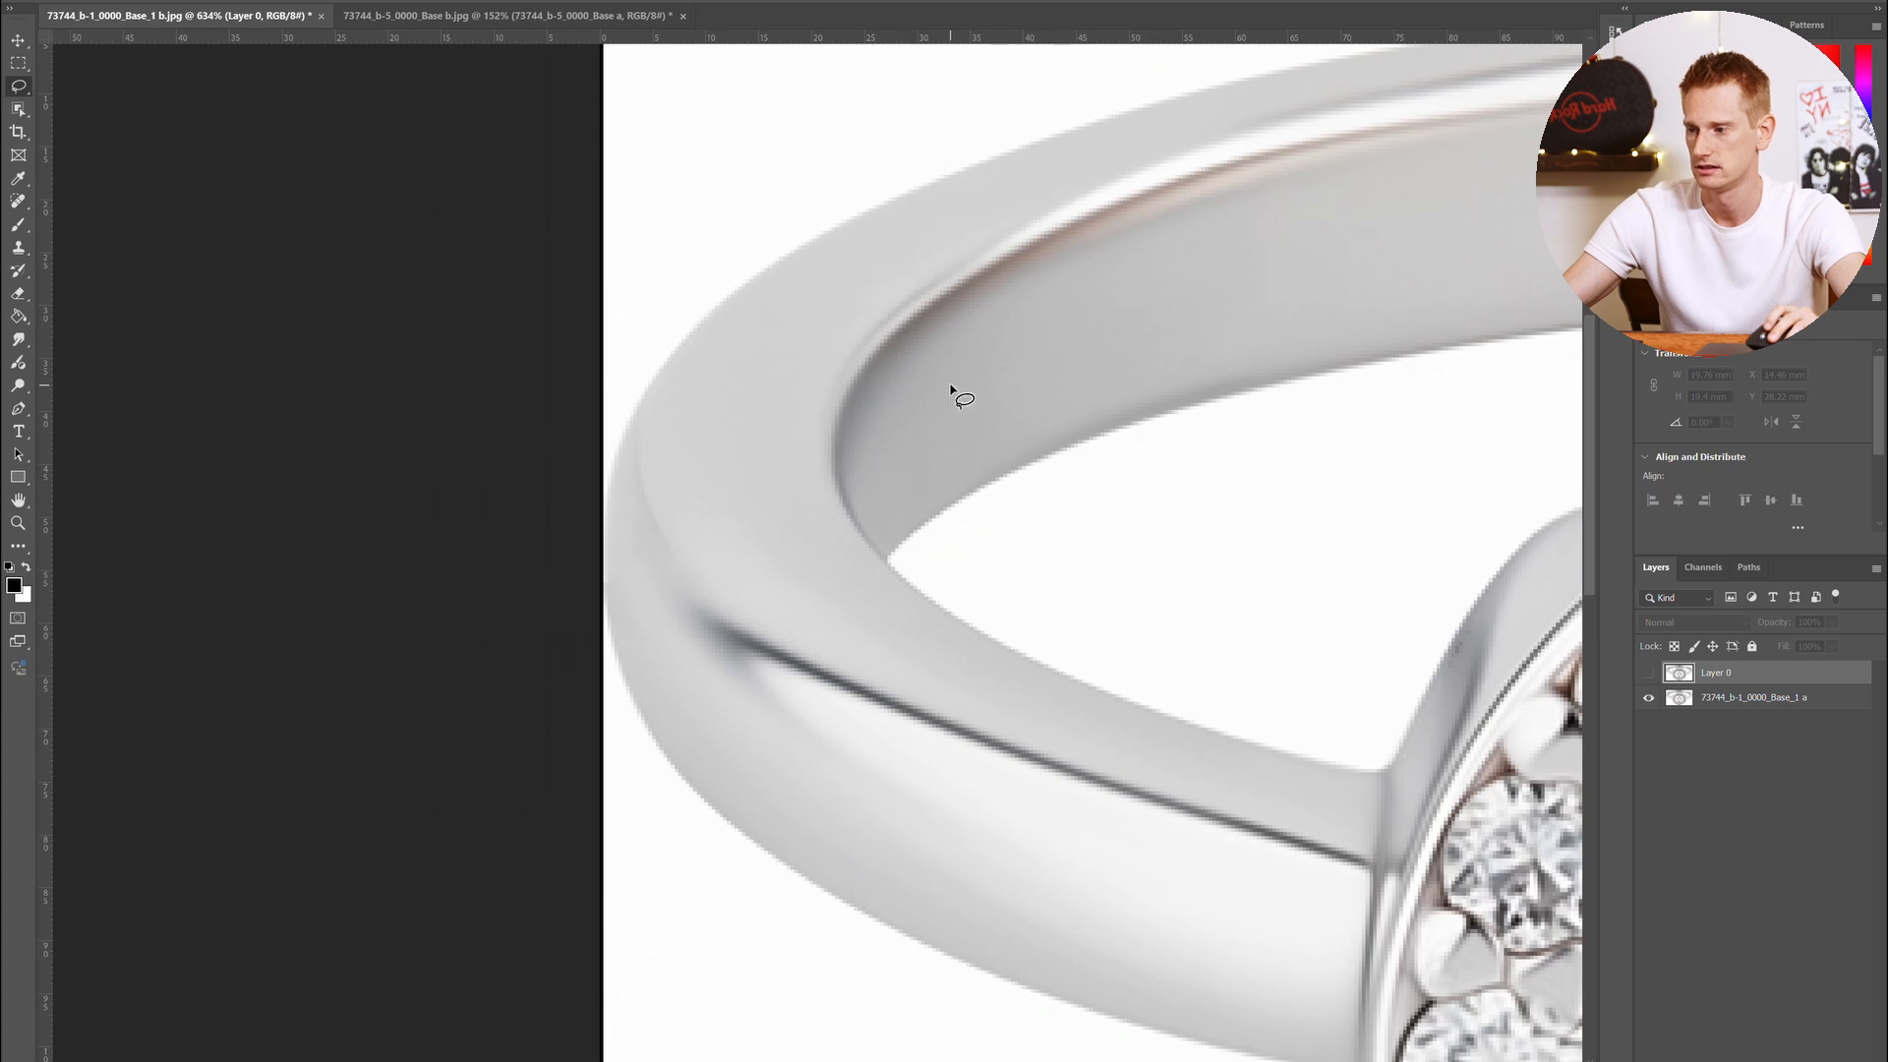
# Examine the halo stones, centre stone and prongs of the retouched ring up close
pyautogui.scroll(-1, 960, 391)
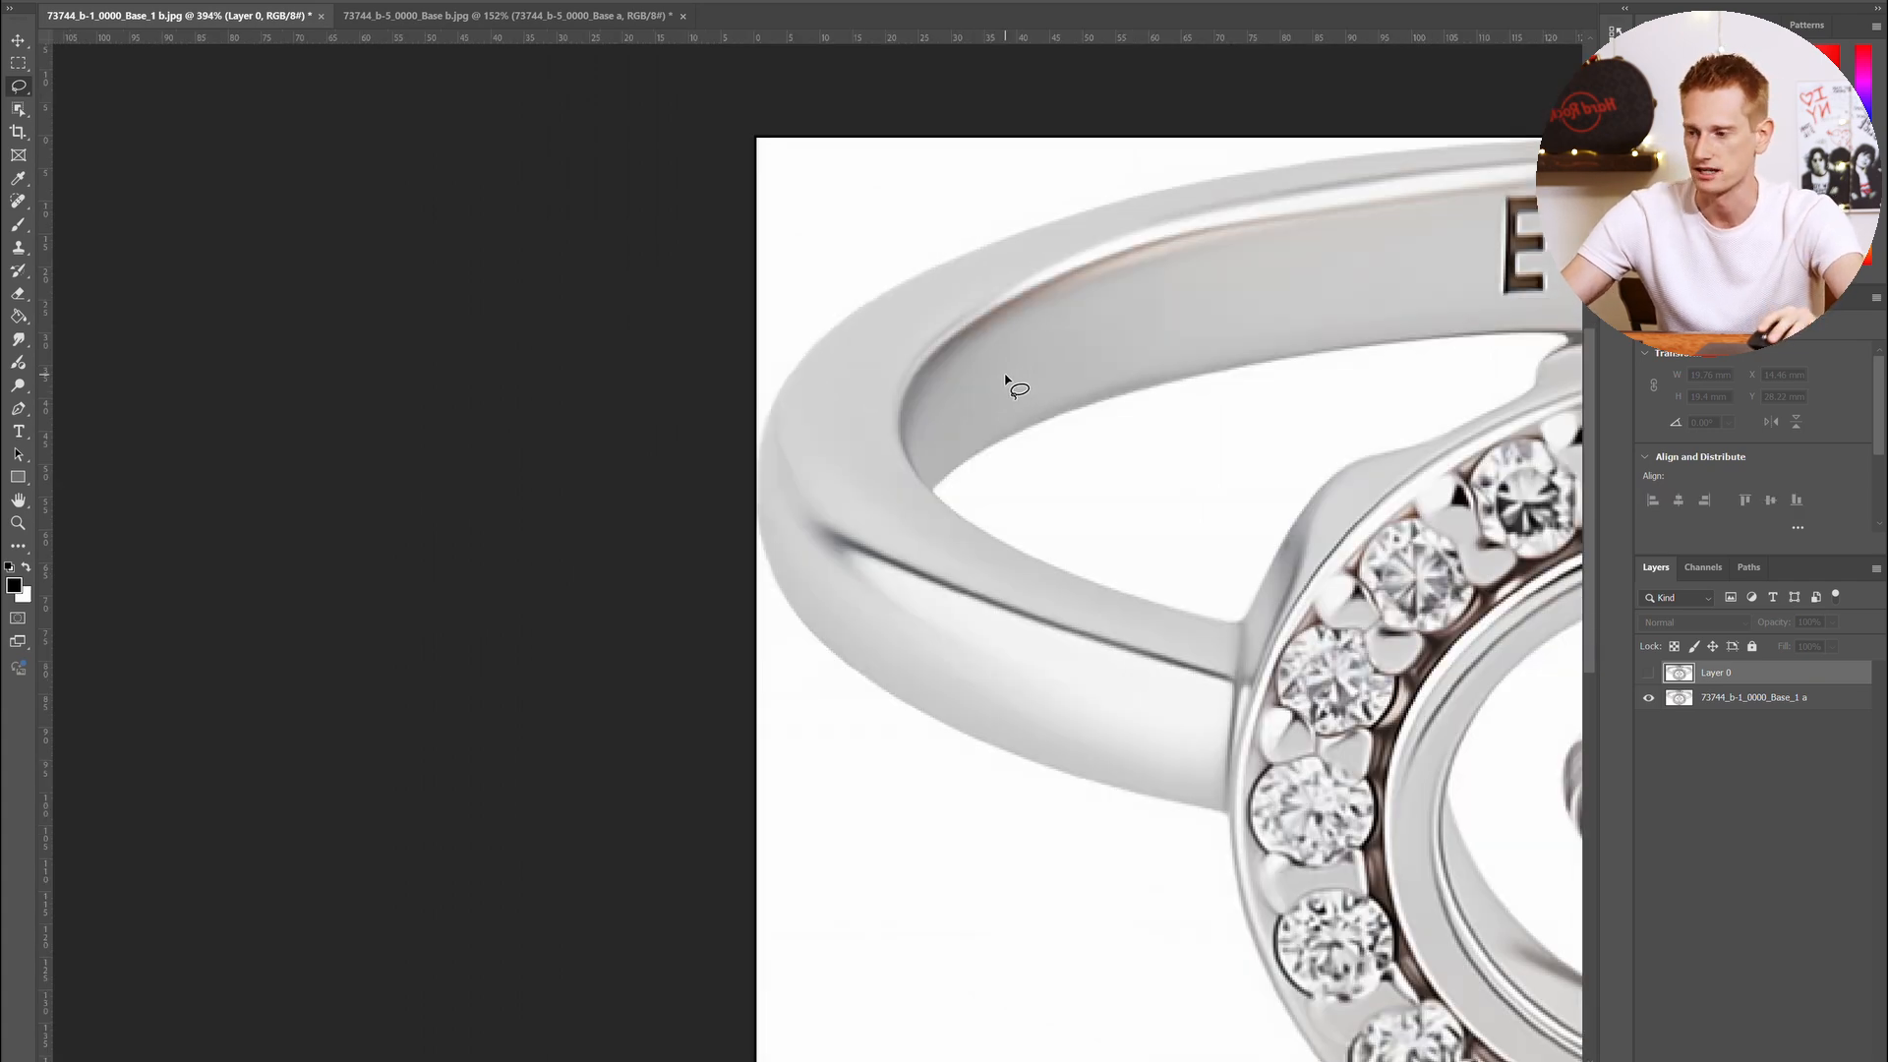
pyautogui.hscroll(8, 995, 369)
pyautogui.scroll(-3, 986, 361)
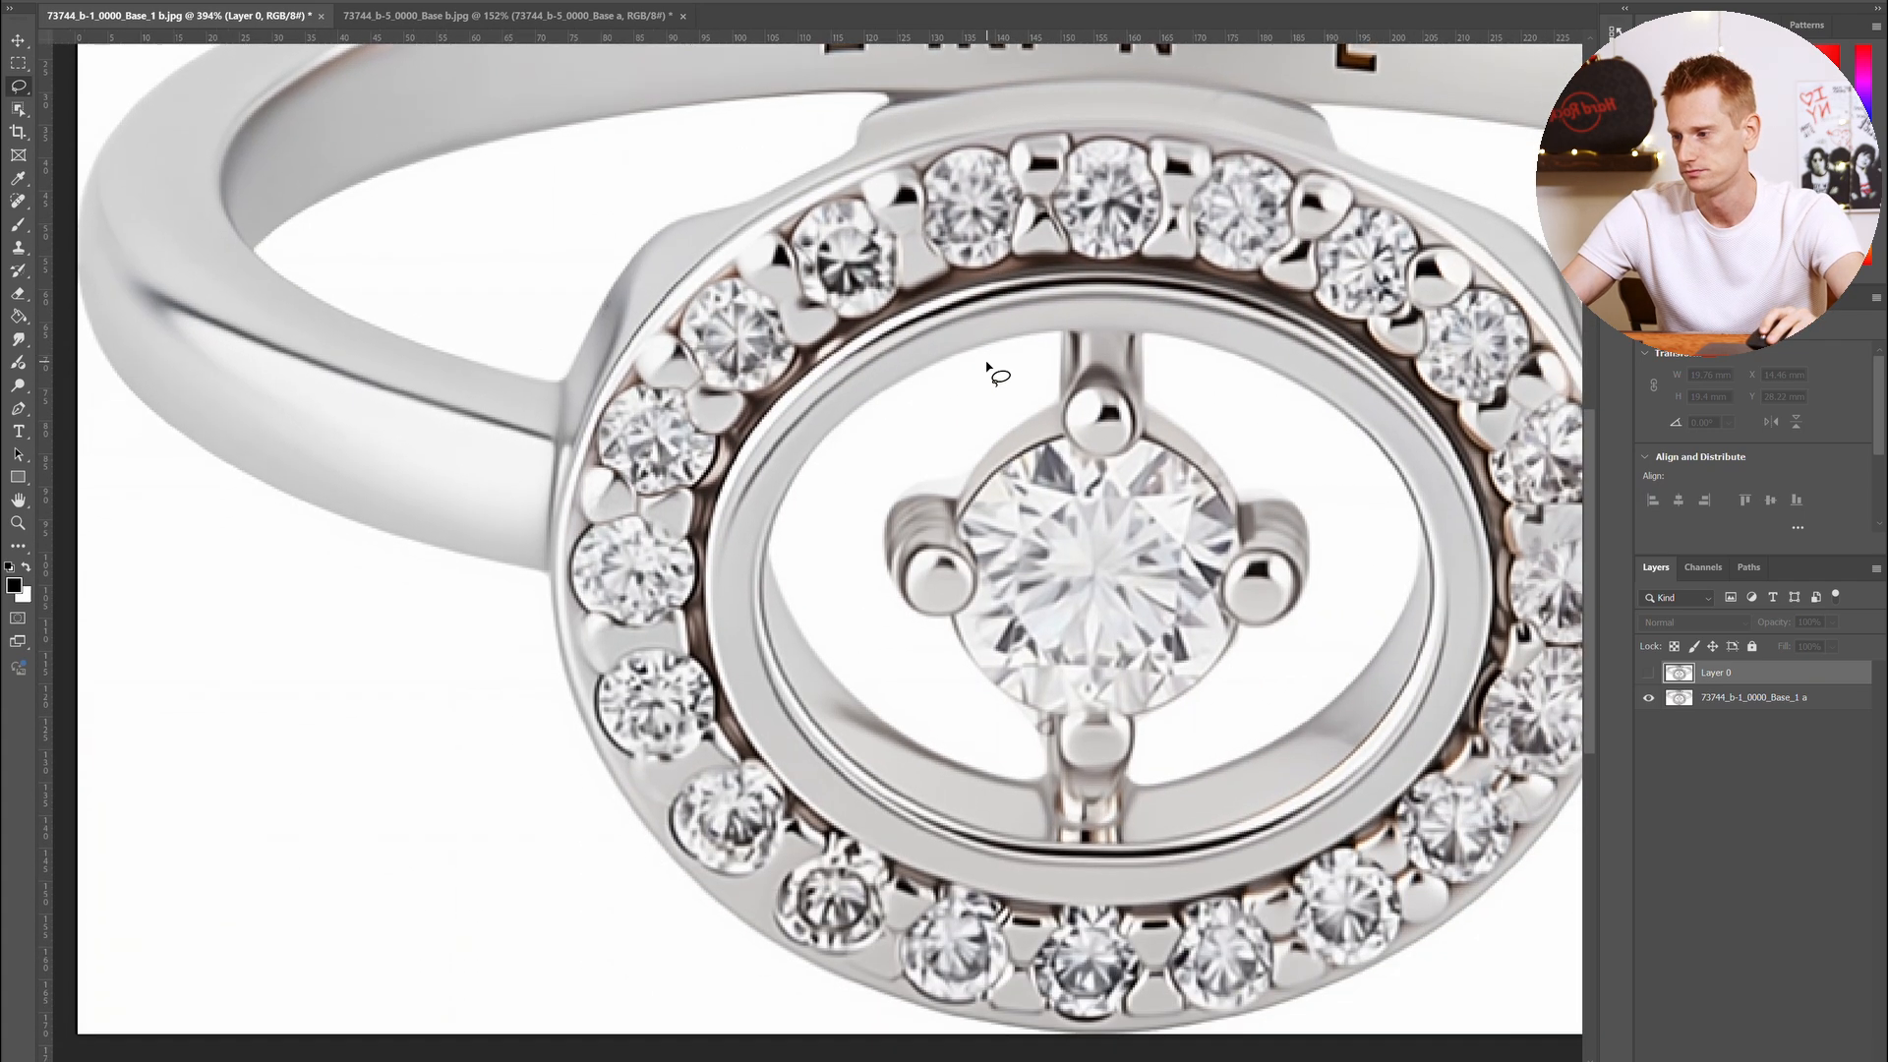
pyautogui.hscroll(3, 988, 369)
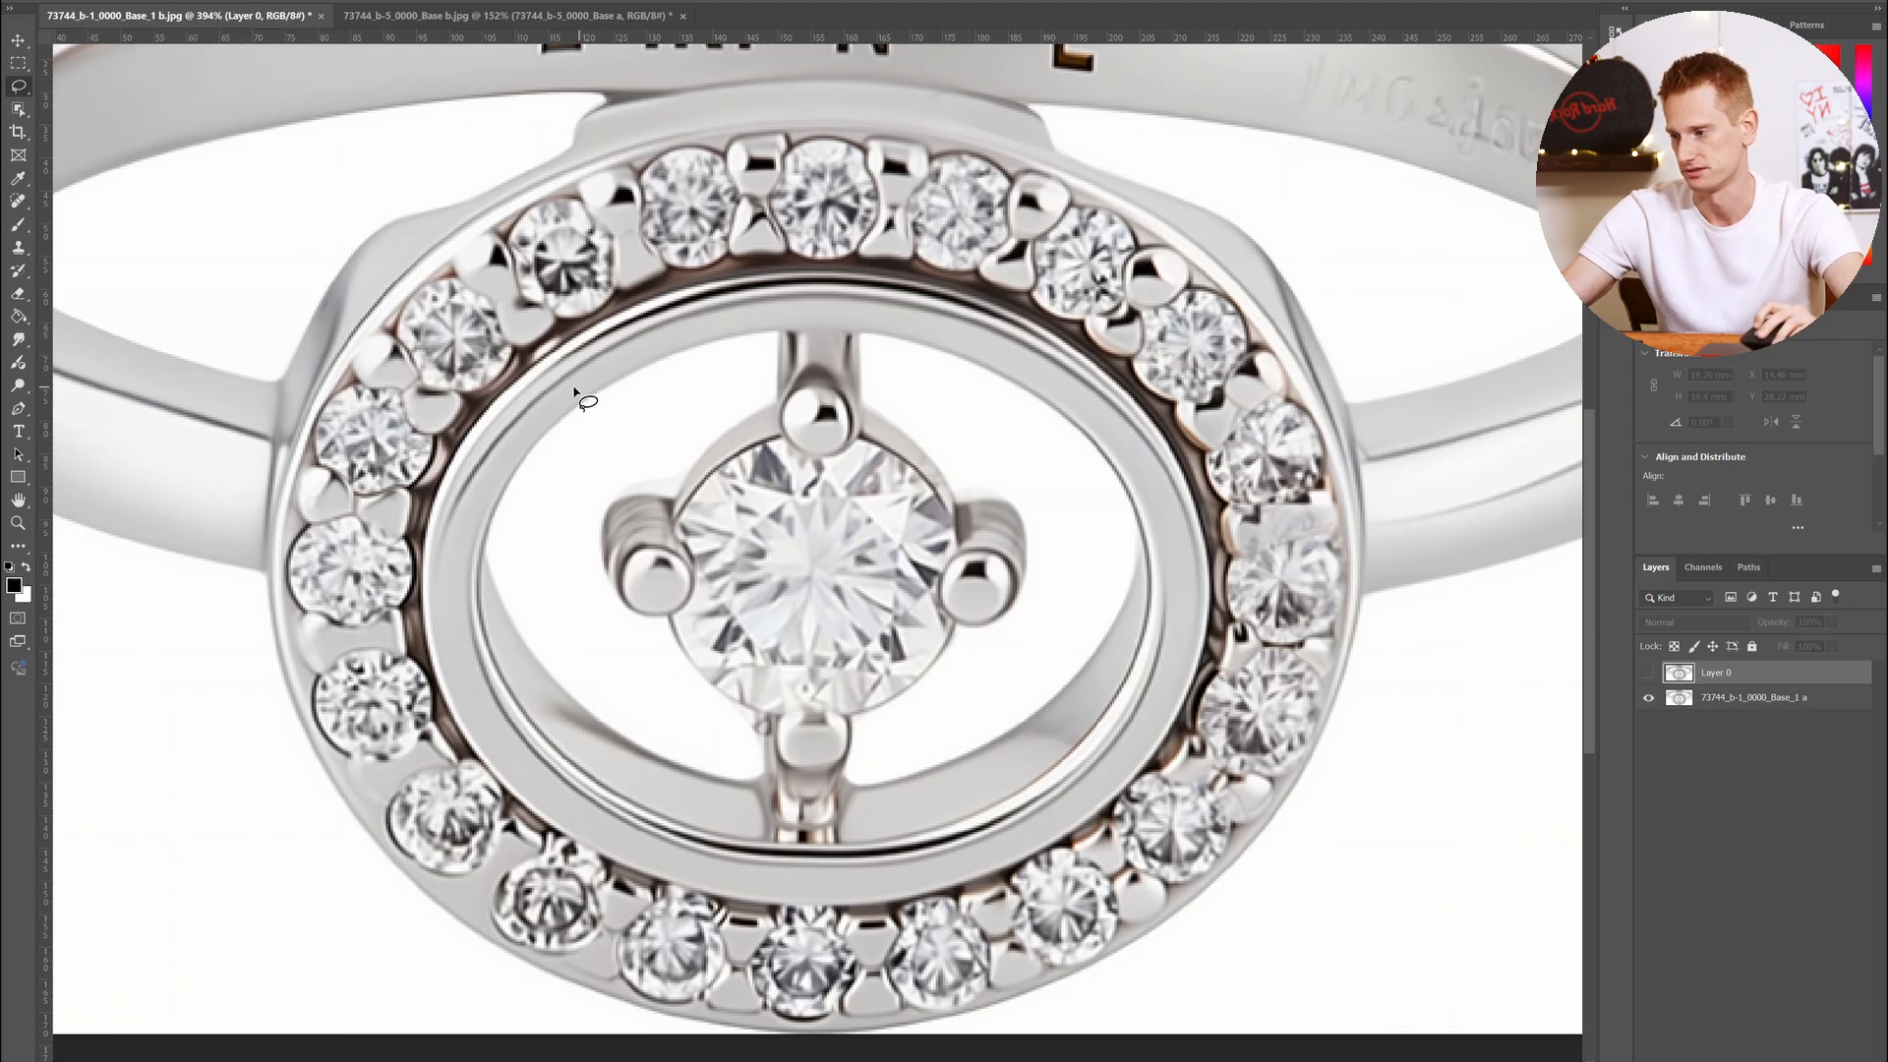
pyautogui.scroll(3, 810, 210)
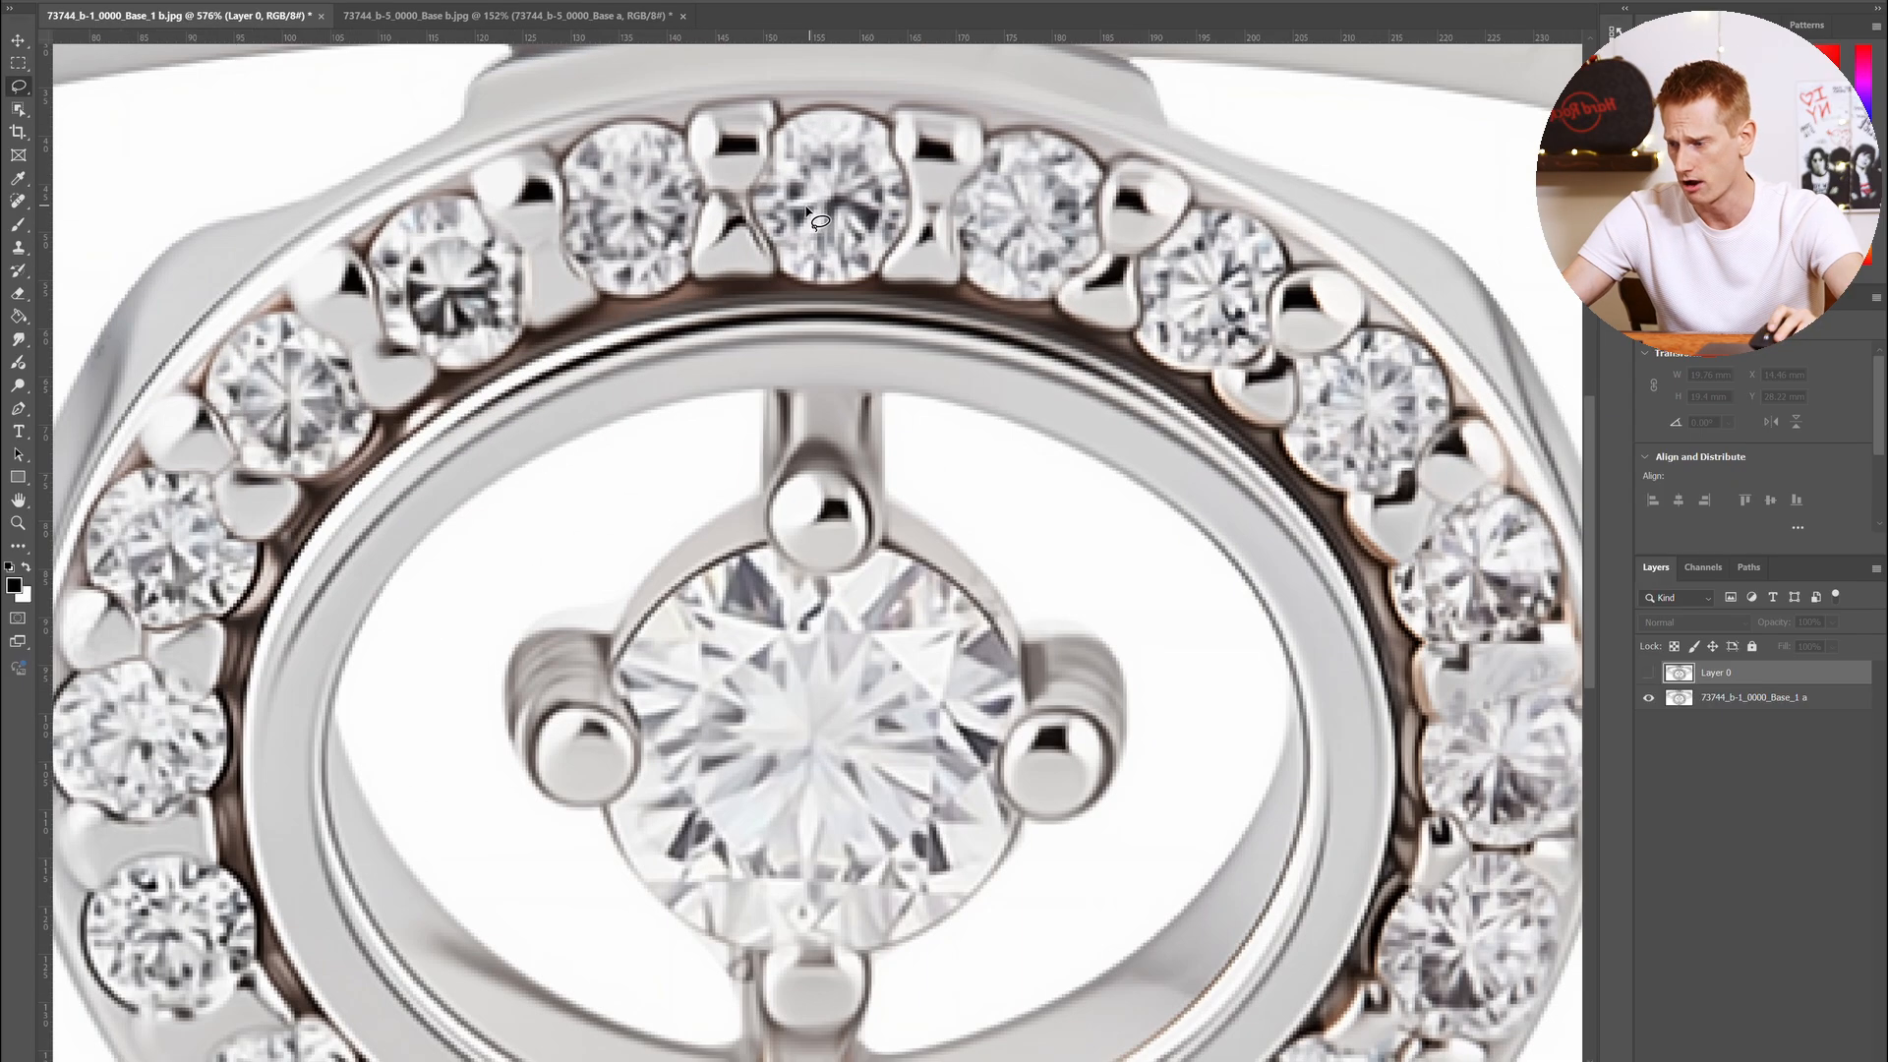
pyautogui.scroll(-1, 808, 210)
pyautogui.scroll(-1, 914, 621)
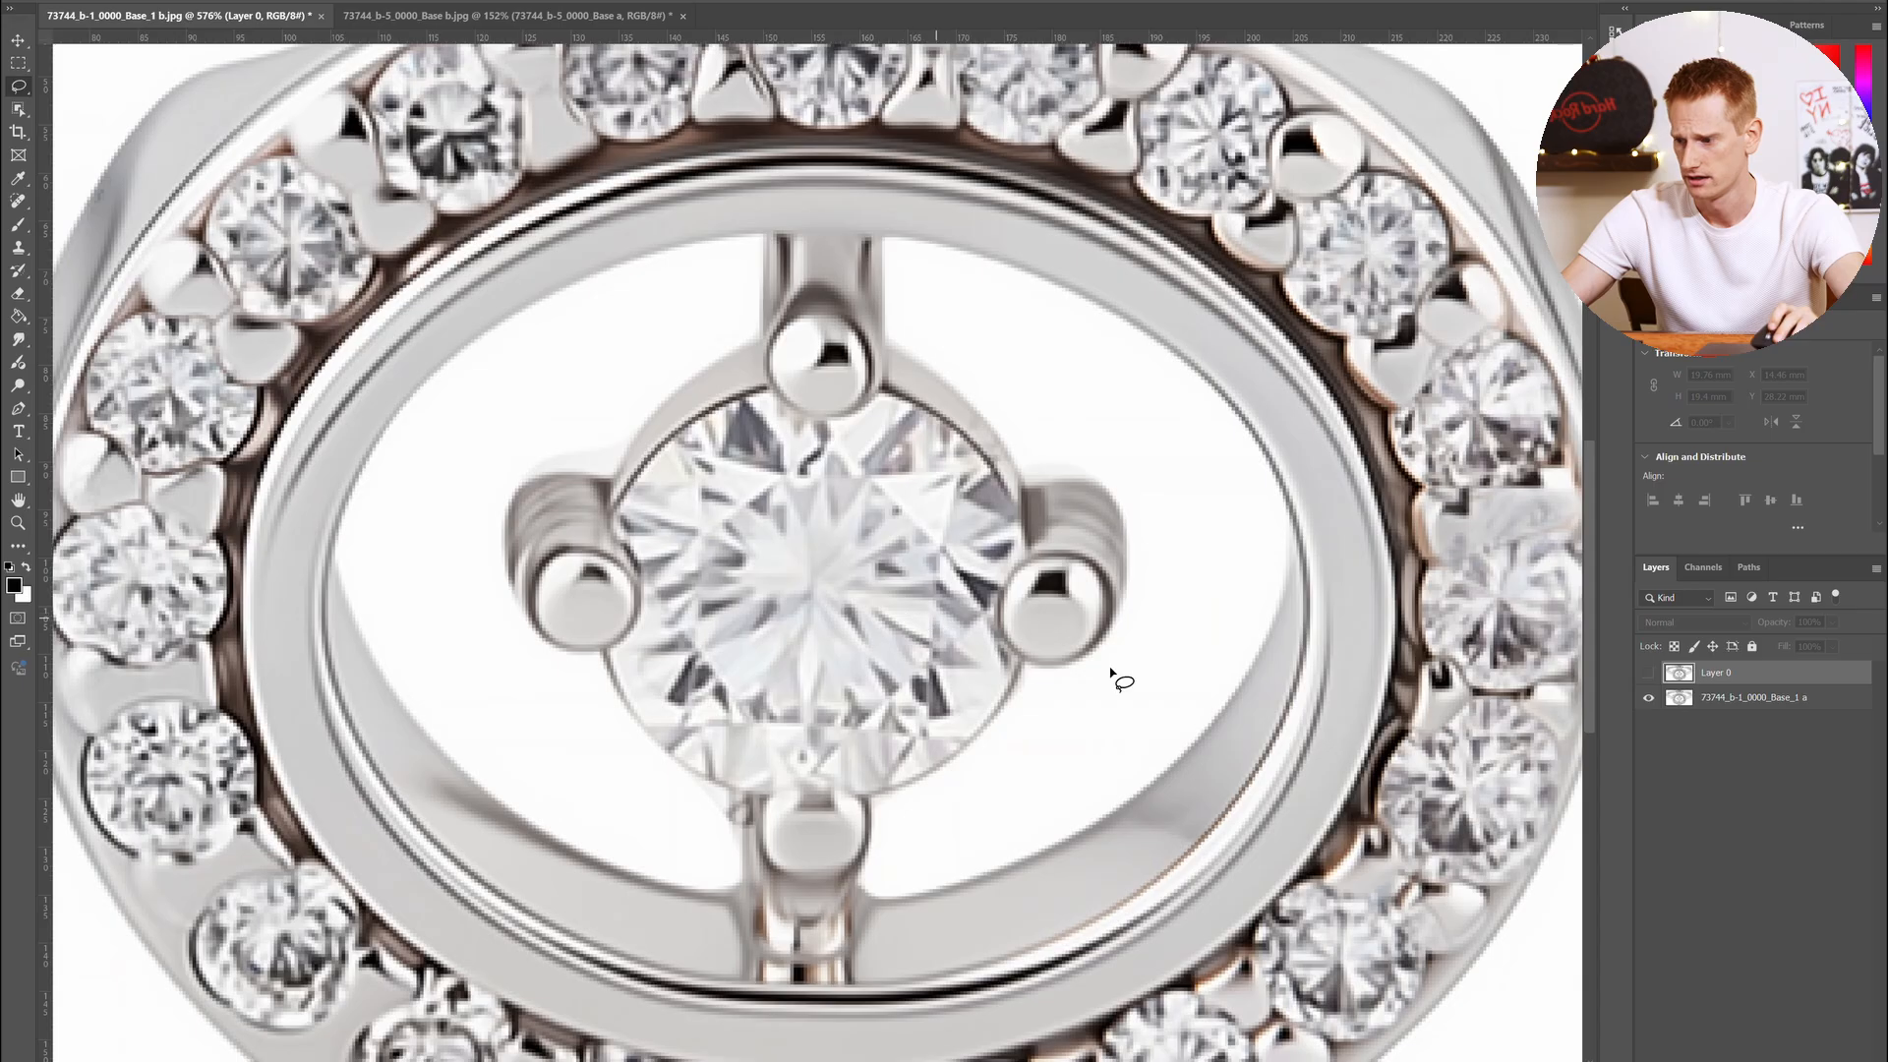
# Show Layer 0 and lasso the lower prong's base and the discoloured patches on both lower sides of the inner ring
pyautogui.click(1648, 672)
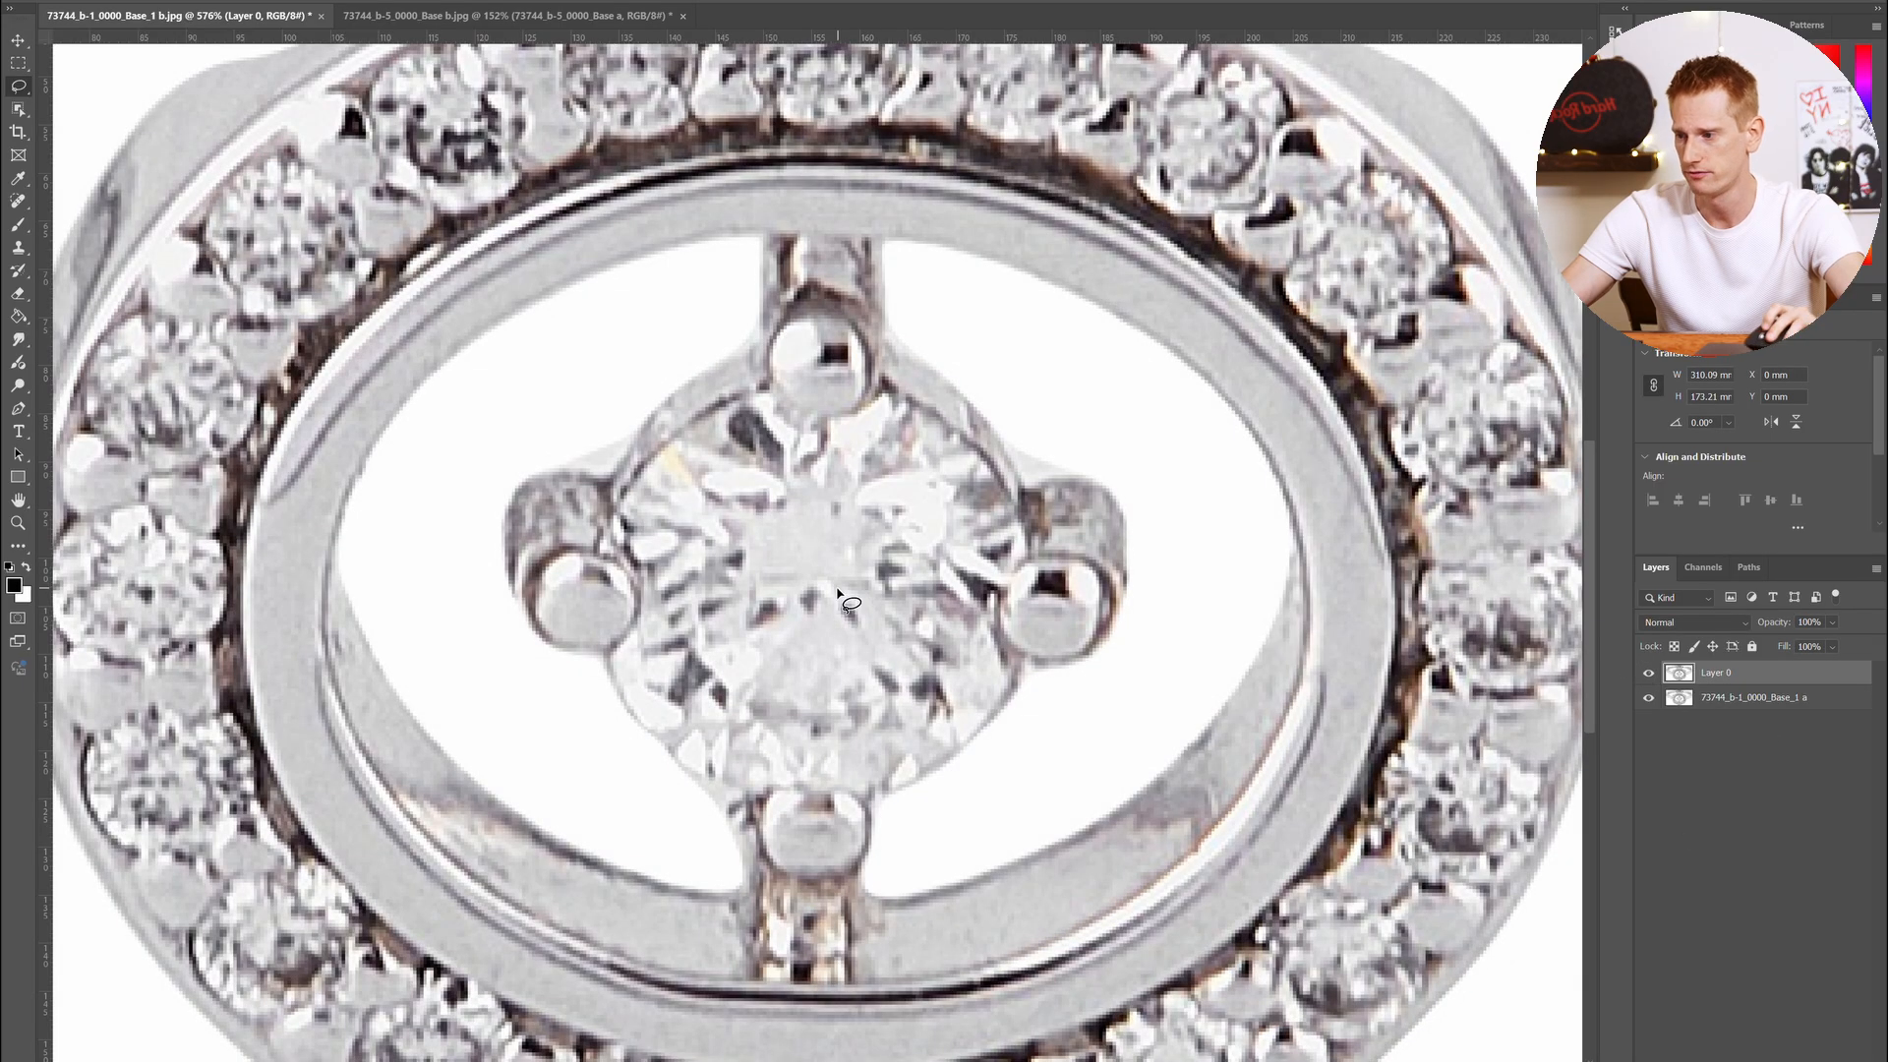
pyautogui.moveTo(900, 944)
pyautogui.mouseDown()
pyautogui.moveTo(759, 846)
pyautogui.moveTo(918, 848)
pyautogui.mouseUp()
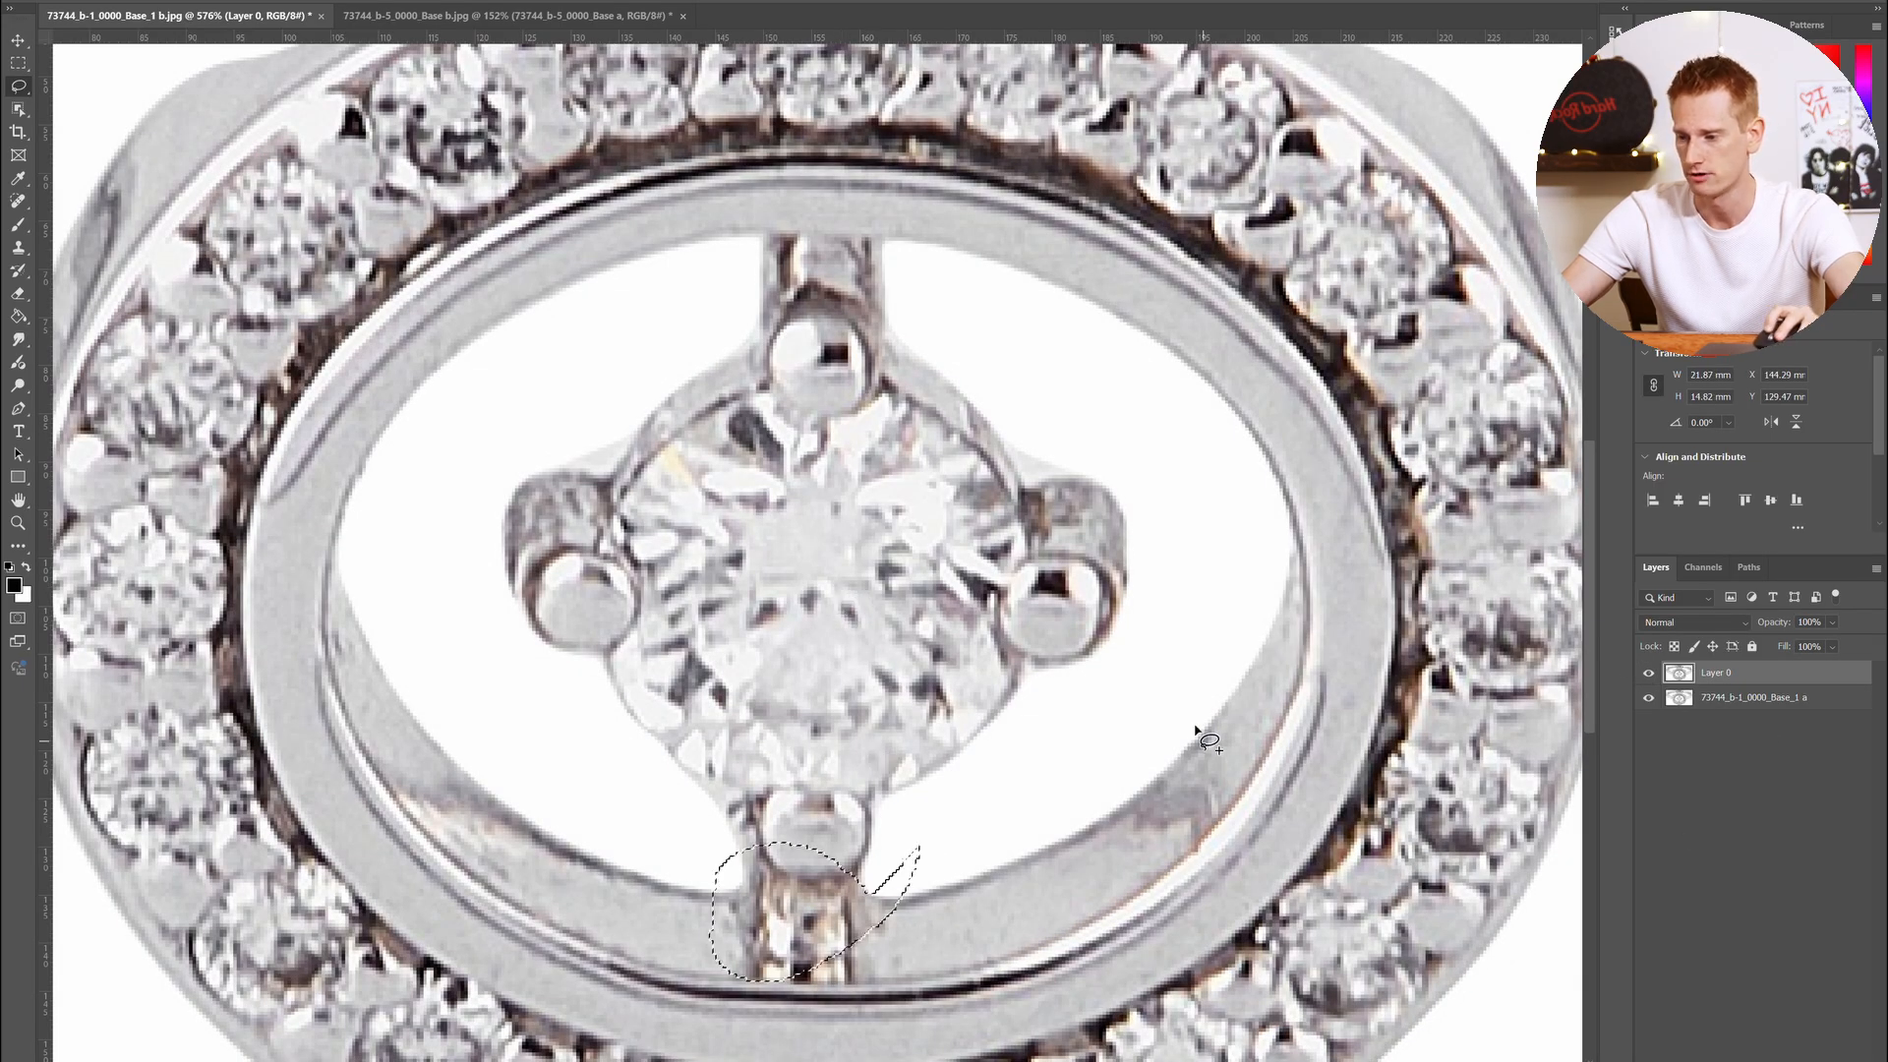
pyautogui.moveTo(1196, 741); pyautogui.dragTo(1188, 713)
pyautogui.moveTo(452, 717)
pyautogui.mouseDown()
pyautogui.moveTo(578, 771)
pyautogui.moveTo(530, 713)
pyautogui.mouseUp()
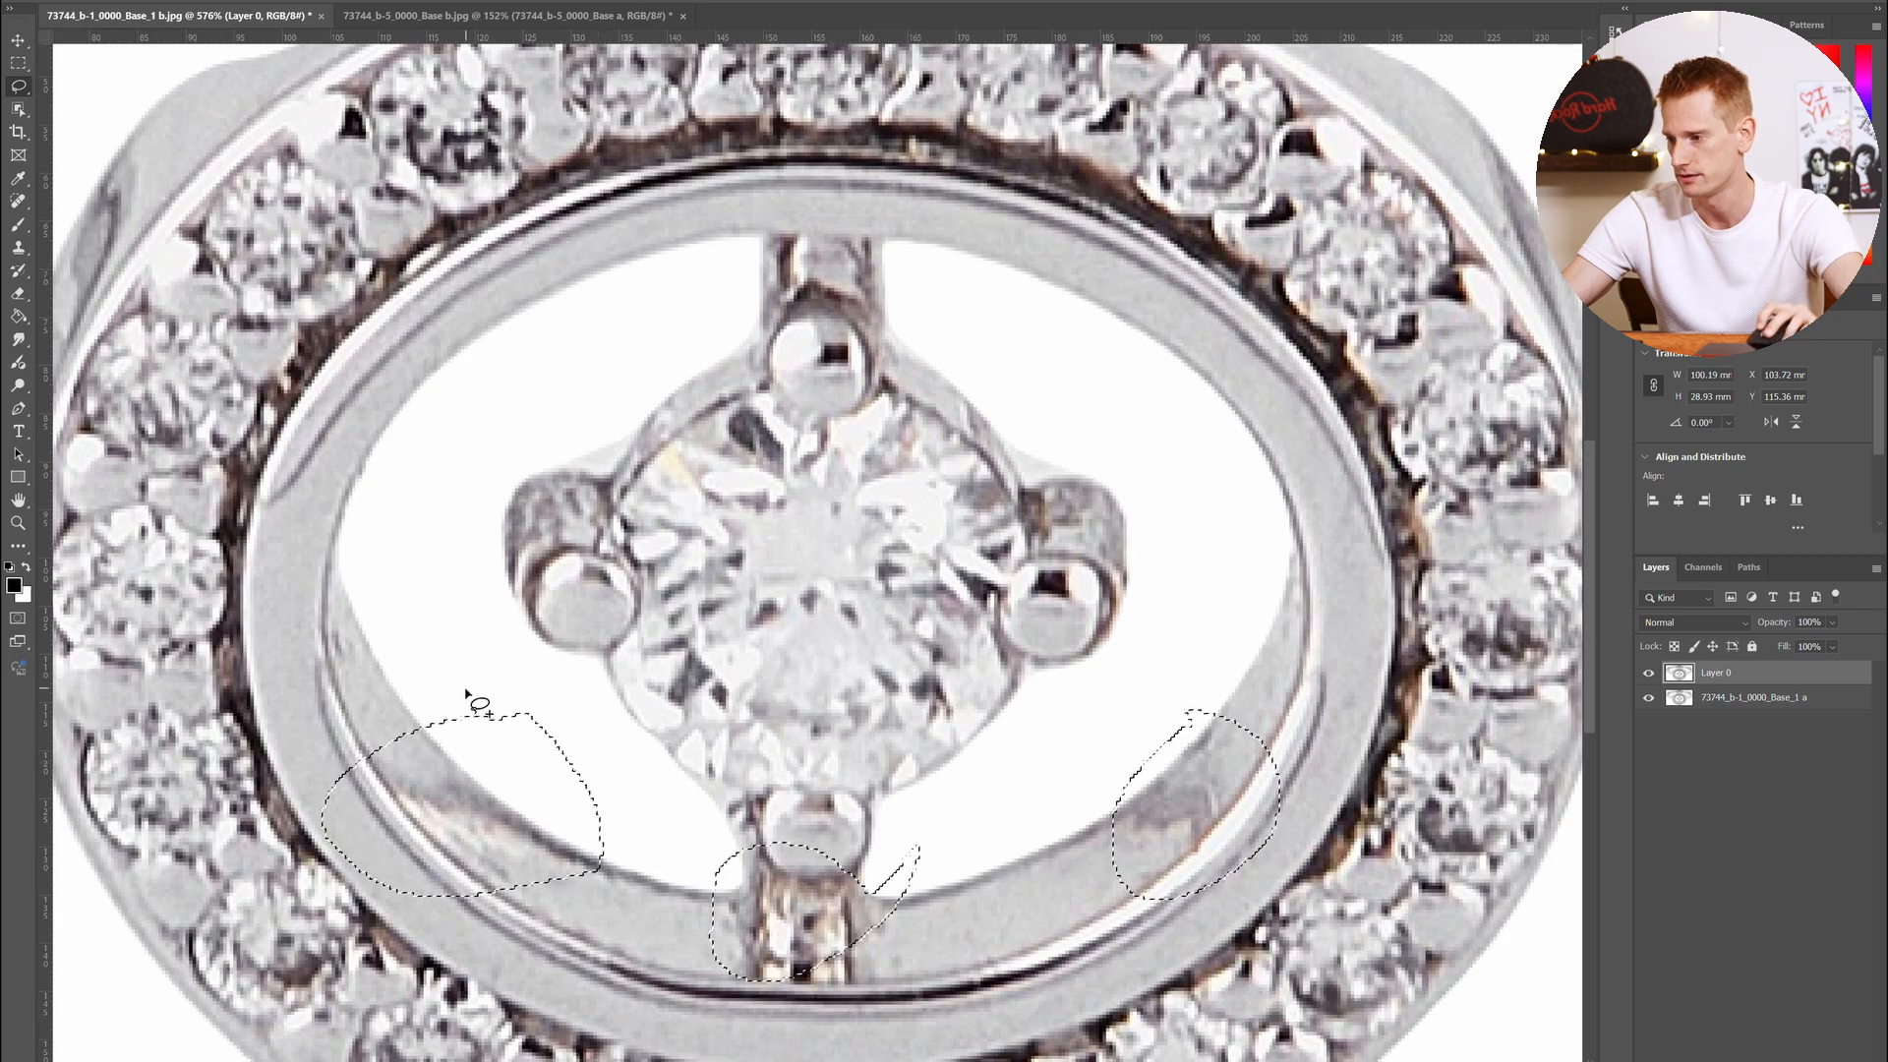
# Add the upper prong, dark spots along the halo's inner edge and both upper edges of the centre stone to the selection
pyautogui.moveTo(878, 201)
pyautogui.mouseDown()
pyautogui.moveTo(868, 226)
pyautogui.moveTo(880, 182)
pyautogui.mouseUp()
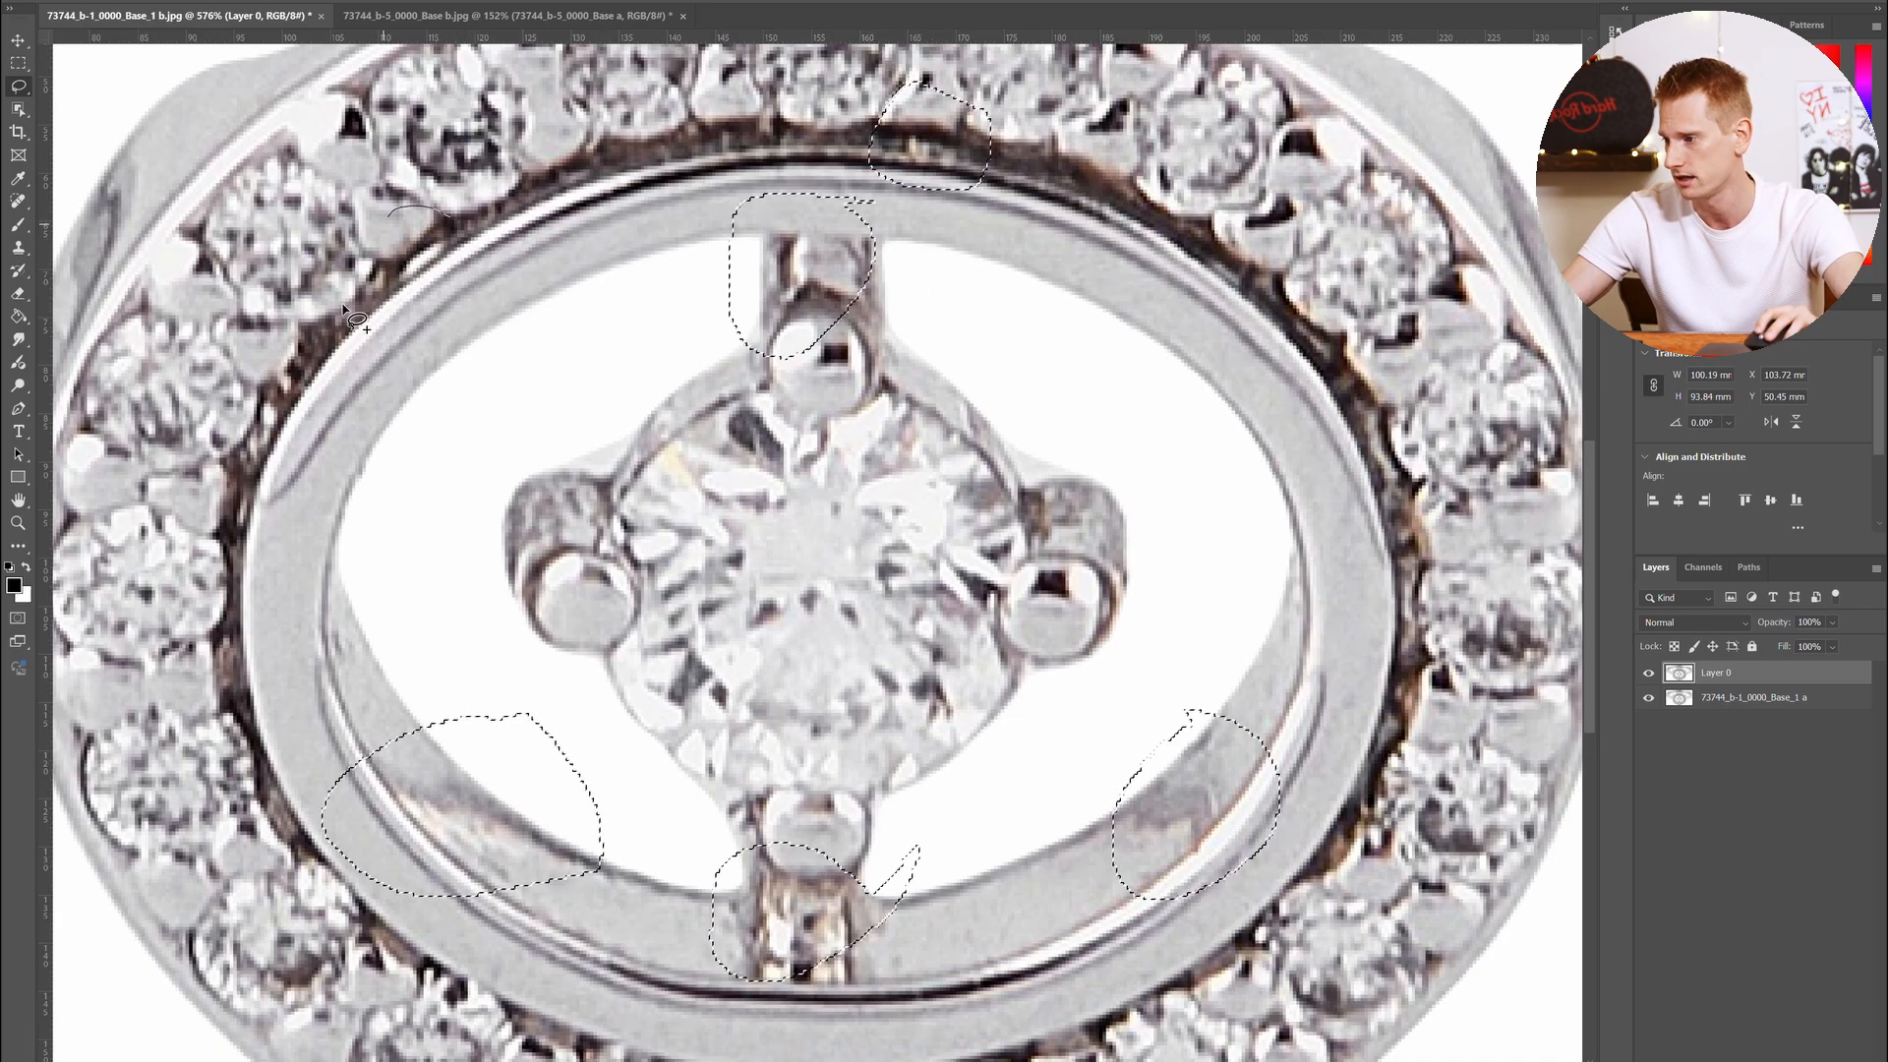
pyautogui.moveTo(349, 312); pyautogui.dragTo(346, 315)
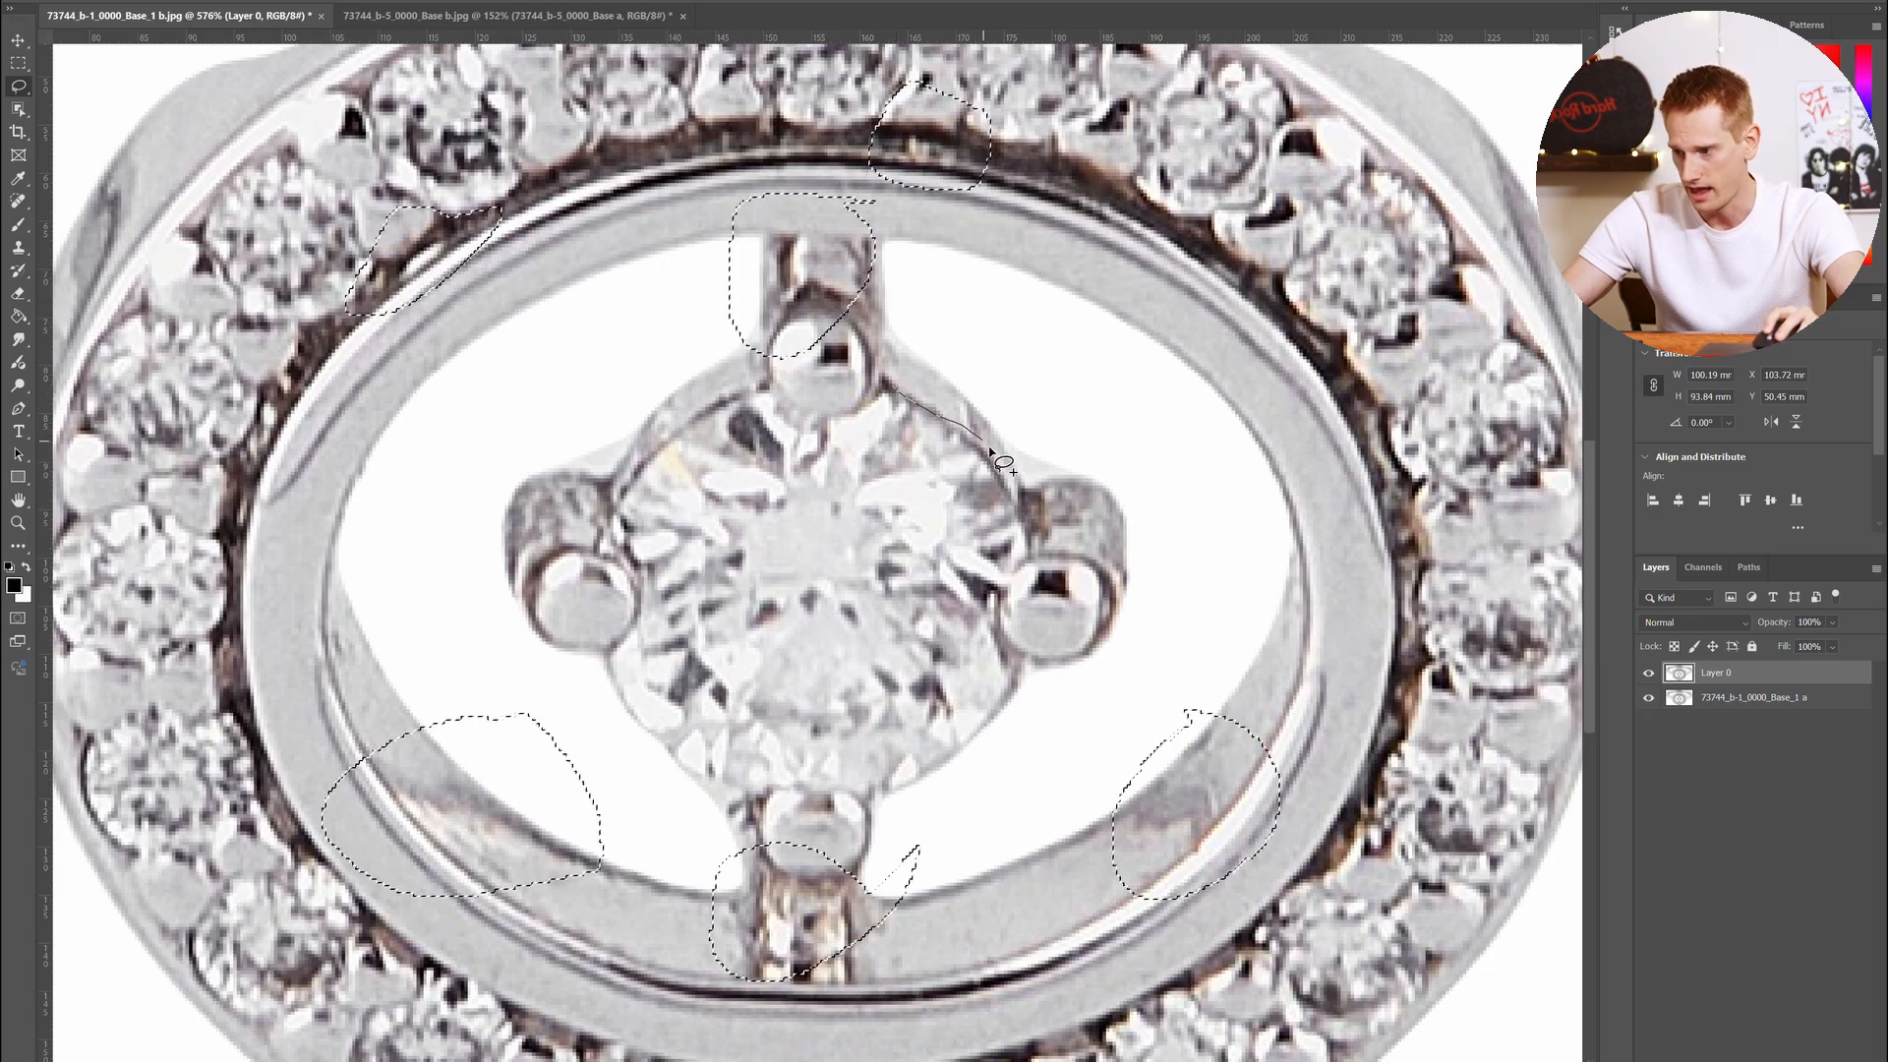
pyautogui.moveTo(1001, 531); pyautogui.dragTo(949, 411)
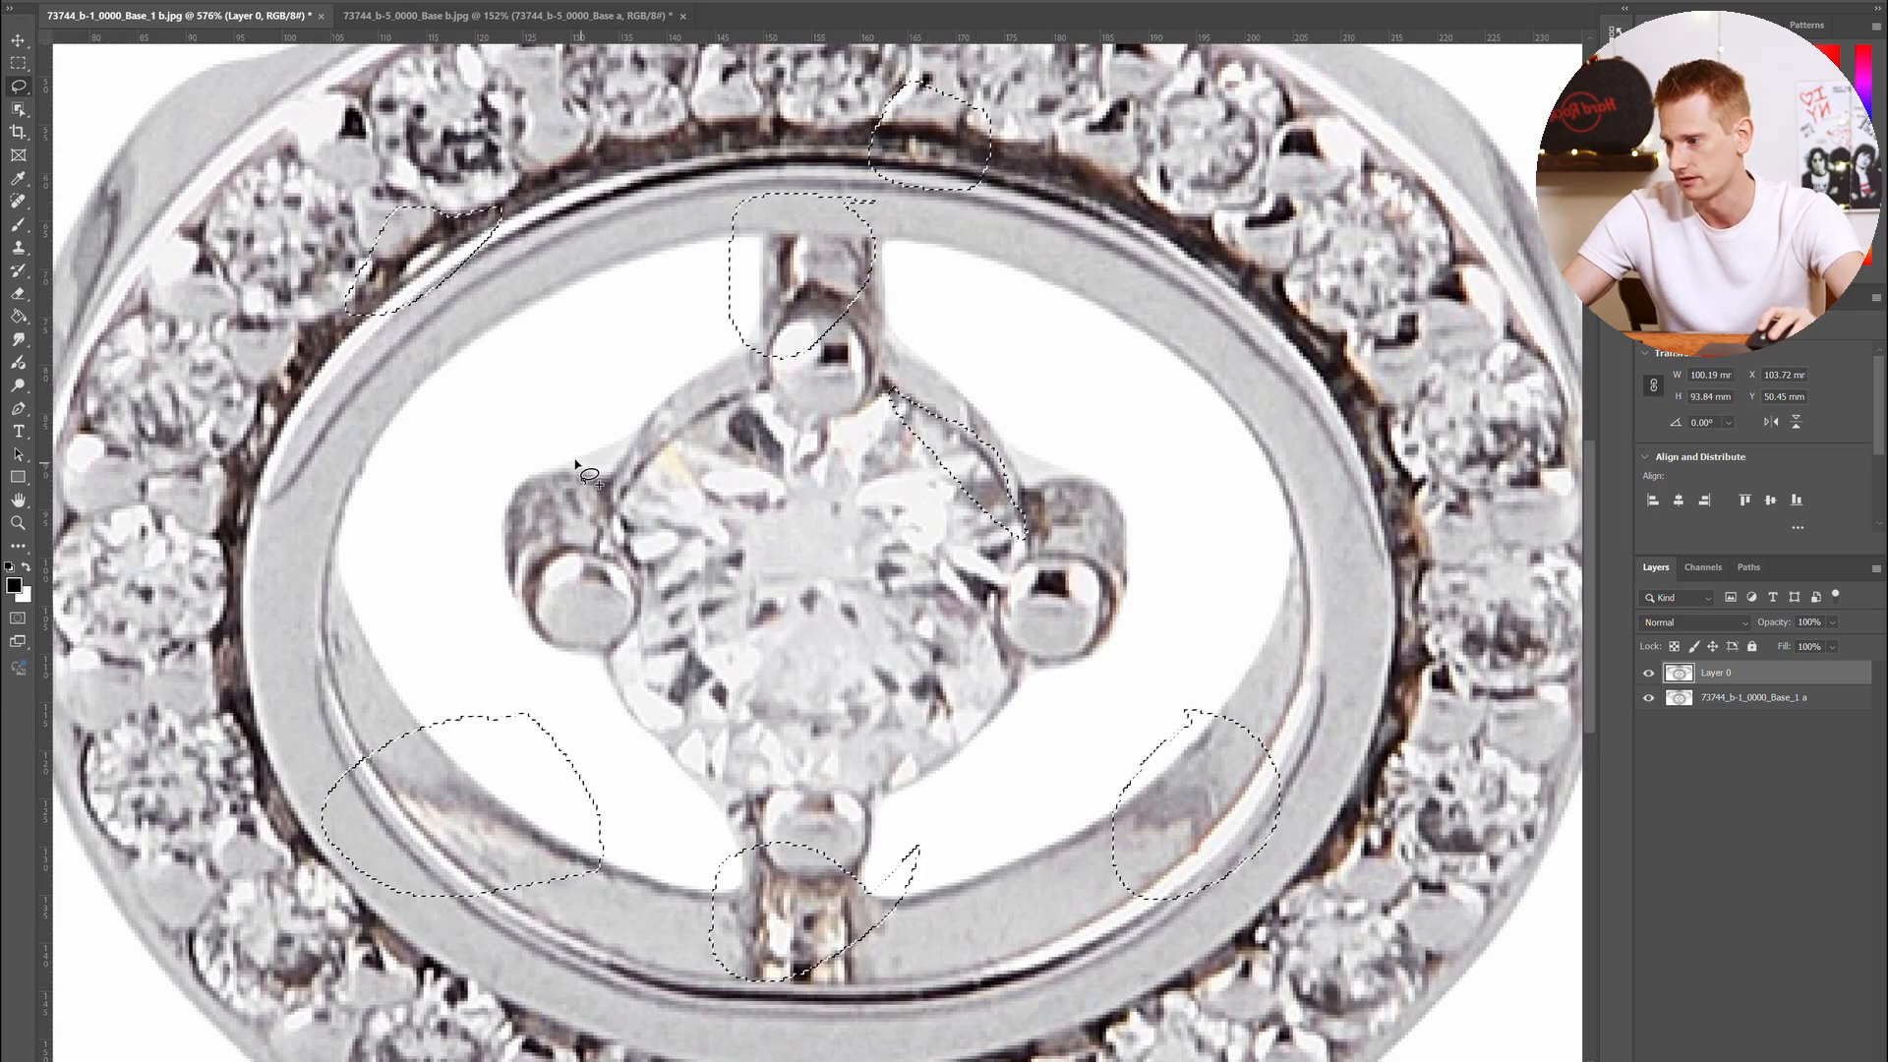
pyautogui.moveTo(577, 462)
pyautogui.mouseDown()
pyautogui.moveTo(712, 432)
pyautogui.moveTo(541, 335)
pyautogui.mouseUp()
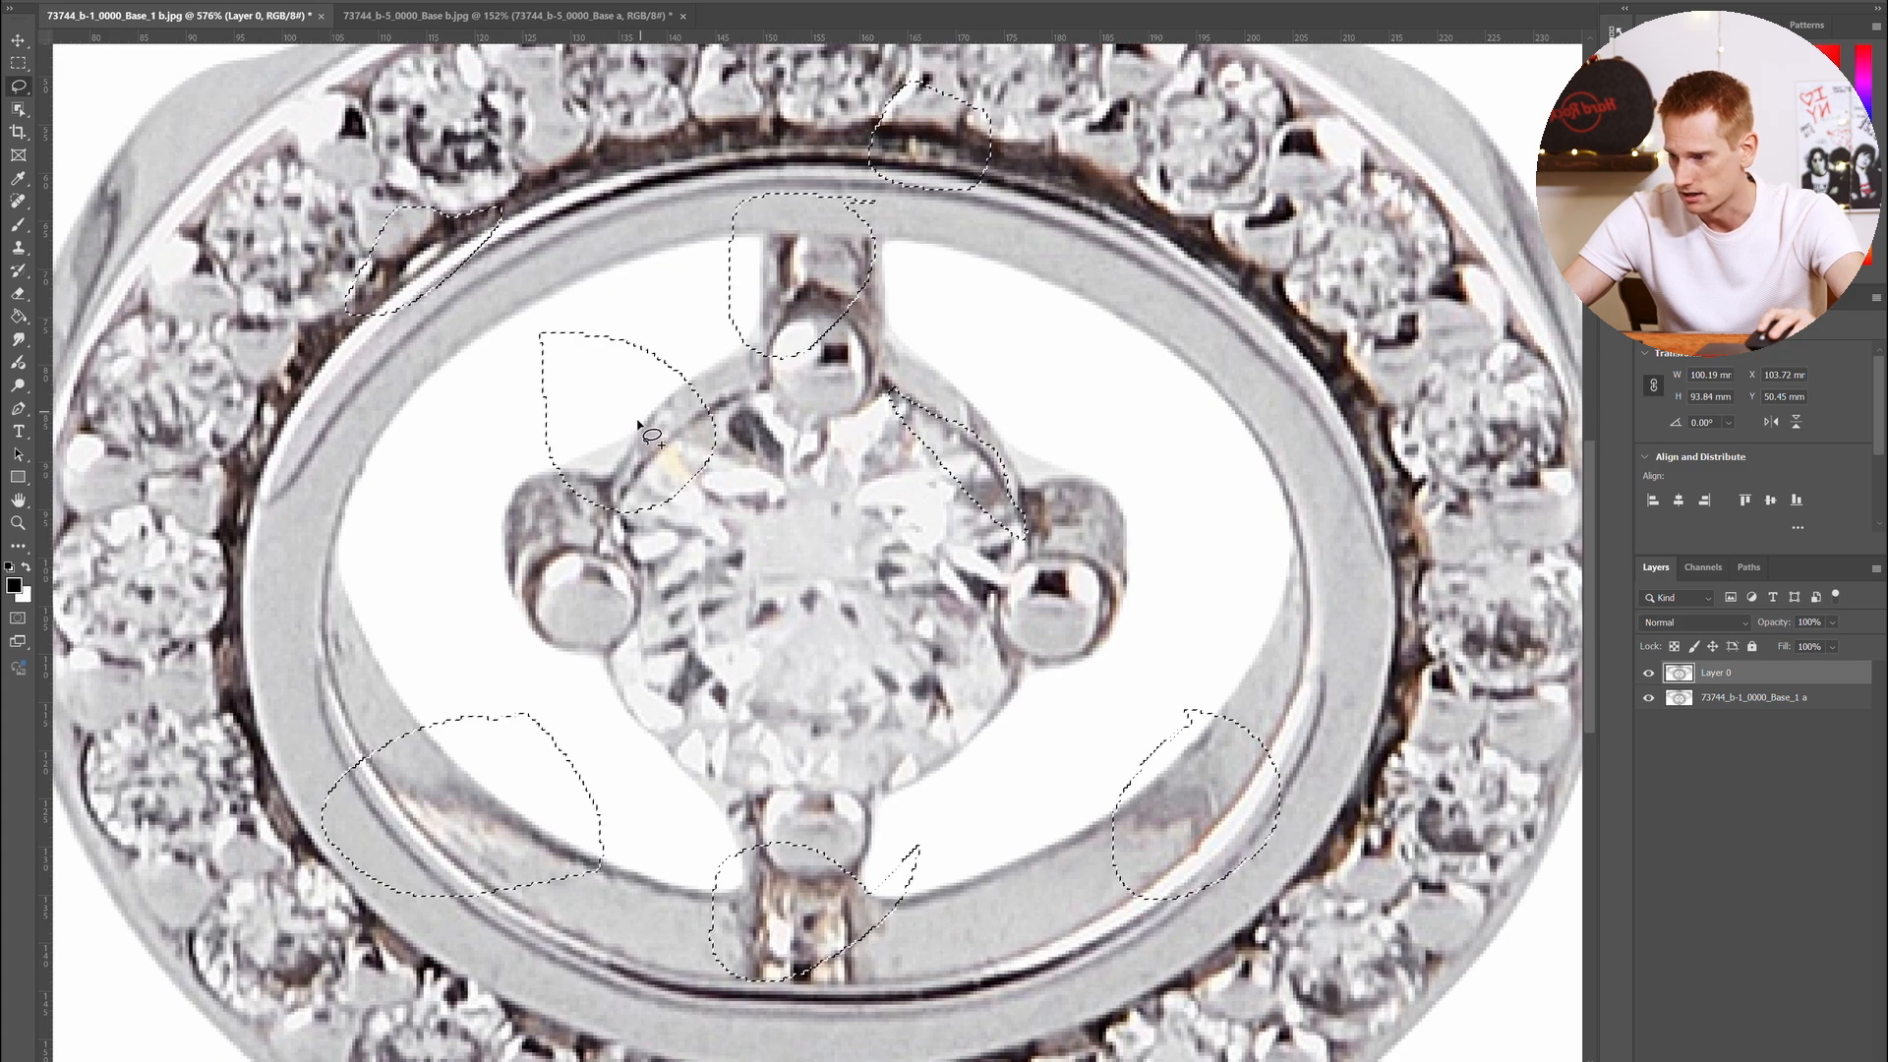
# Compare the selected flaws around the centre stone with the retouched version by toggling Layer 0, leaving it hidden
pyautogui.moveTo(929, 693)
pyautogui.mouseDown()
pyautogui.moveTo(962, 665)
pyautogui.moveTo(901, 674)
pyautogui.mouseUp()
pyautogui.scroll(3, 898, 669)
pyautogui.hscroll(-4, 899, 669)
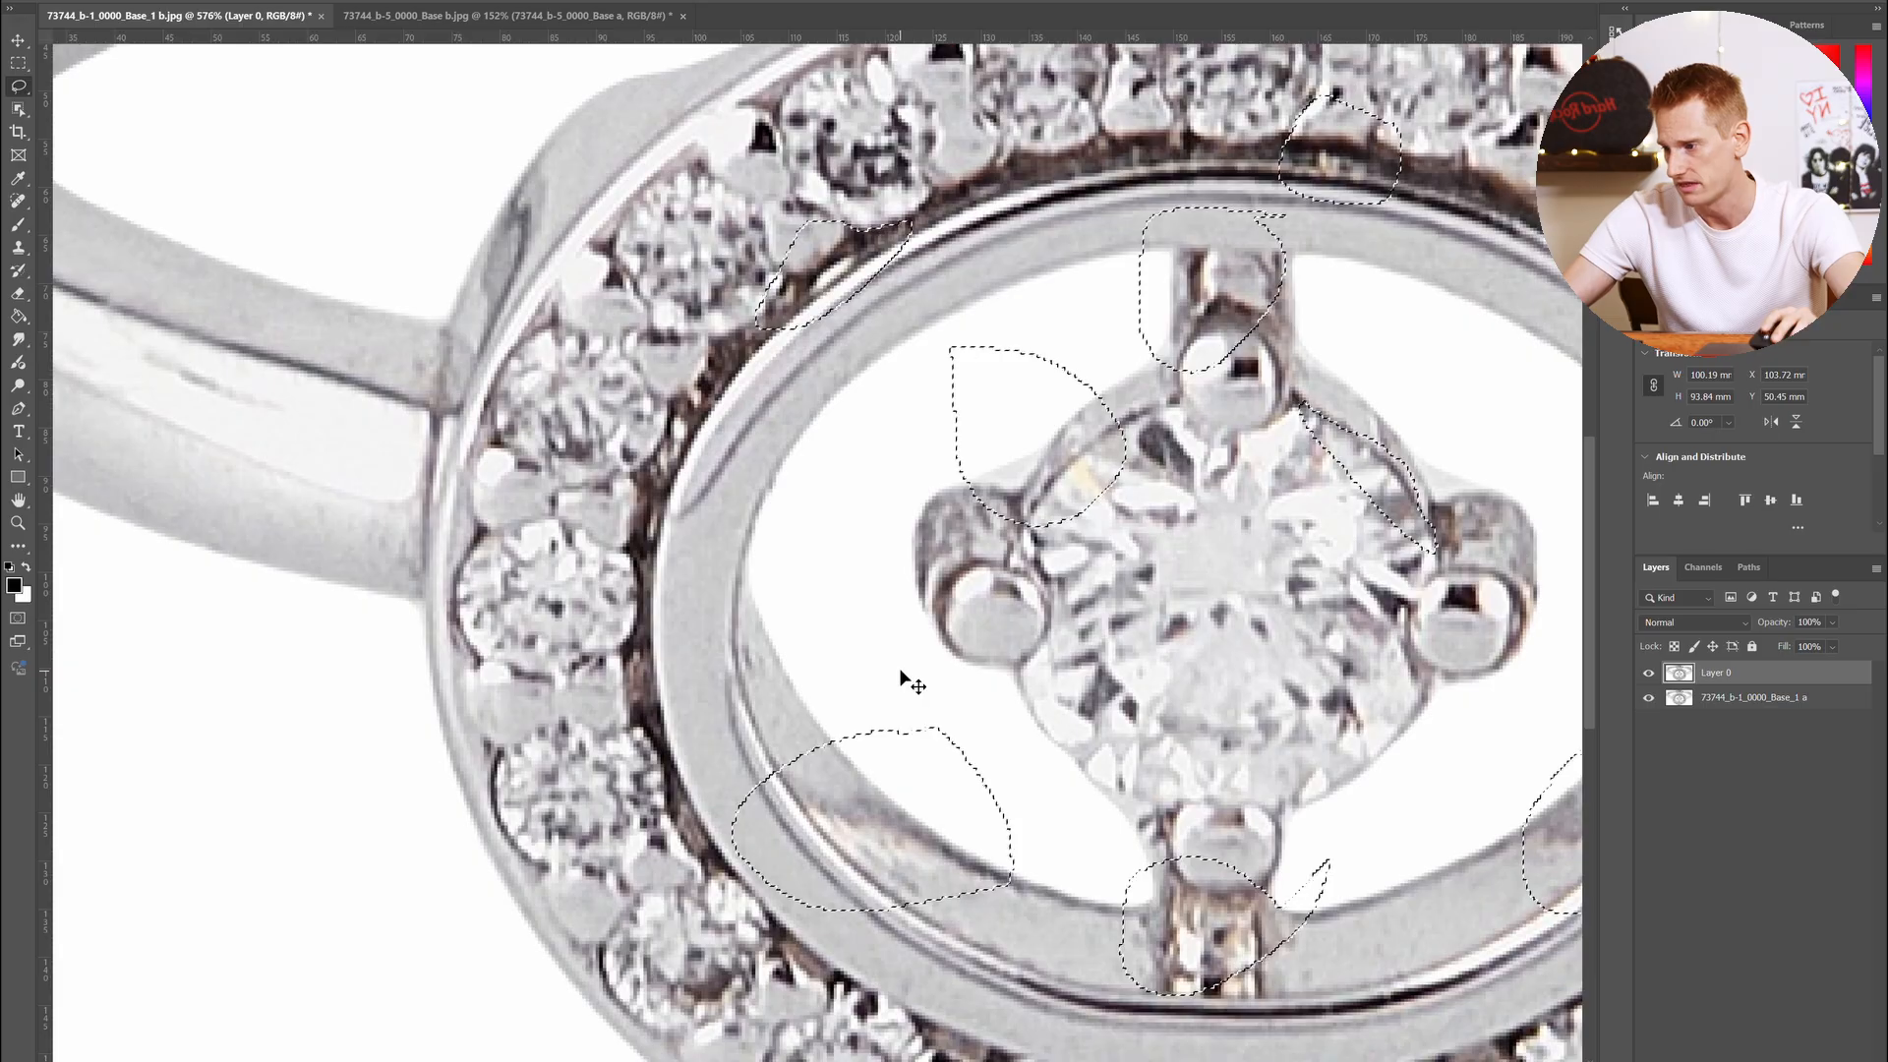
pyautogui.scroll(-4, 898, 669)
pyautogui.scroll(-3, 967, 596)
pyautogui.scroll(5, 966, 629)
pyautogui.hscroll(4, 959, 630)
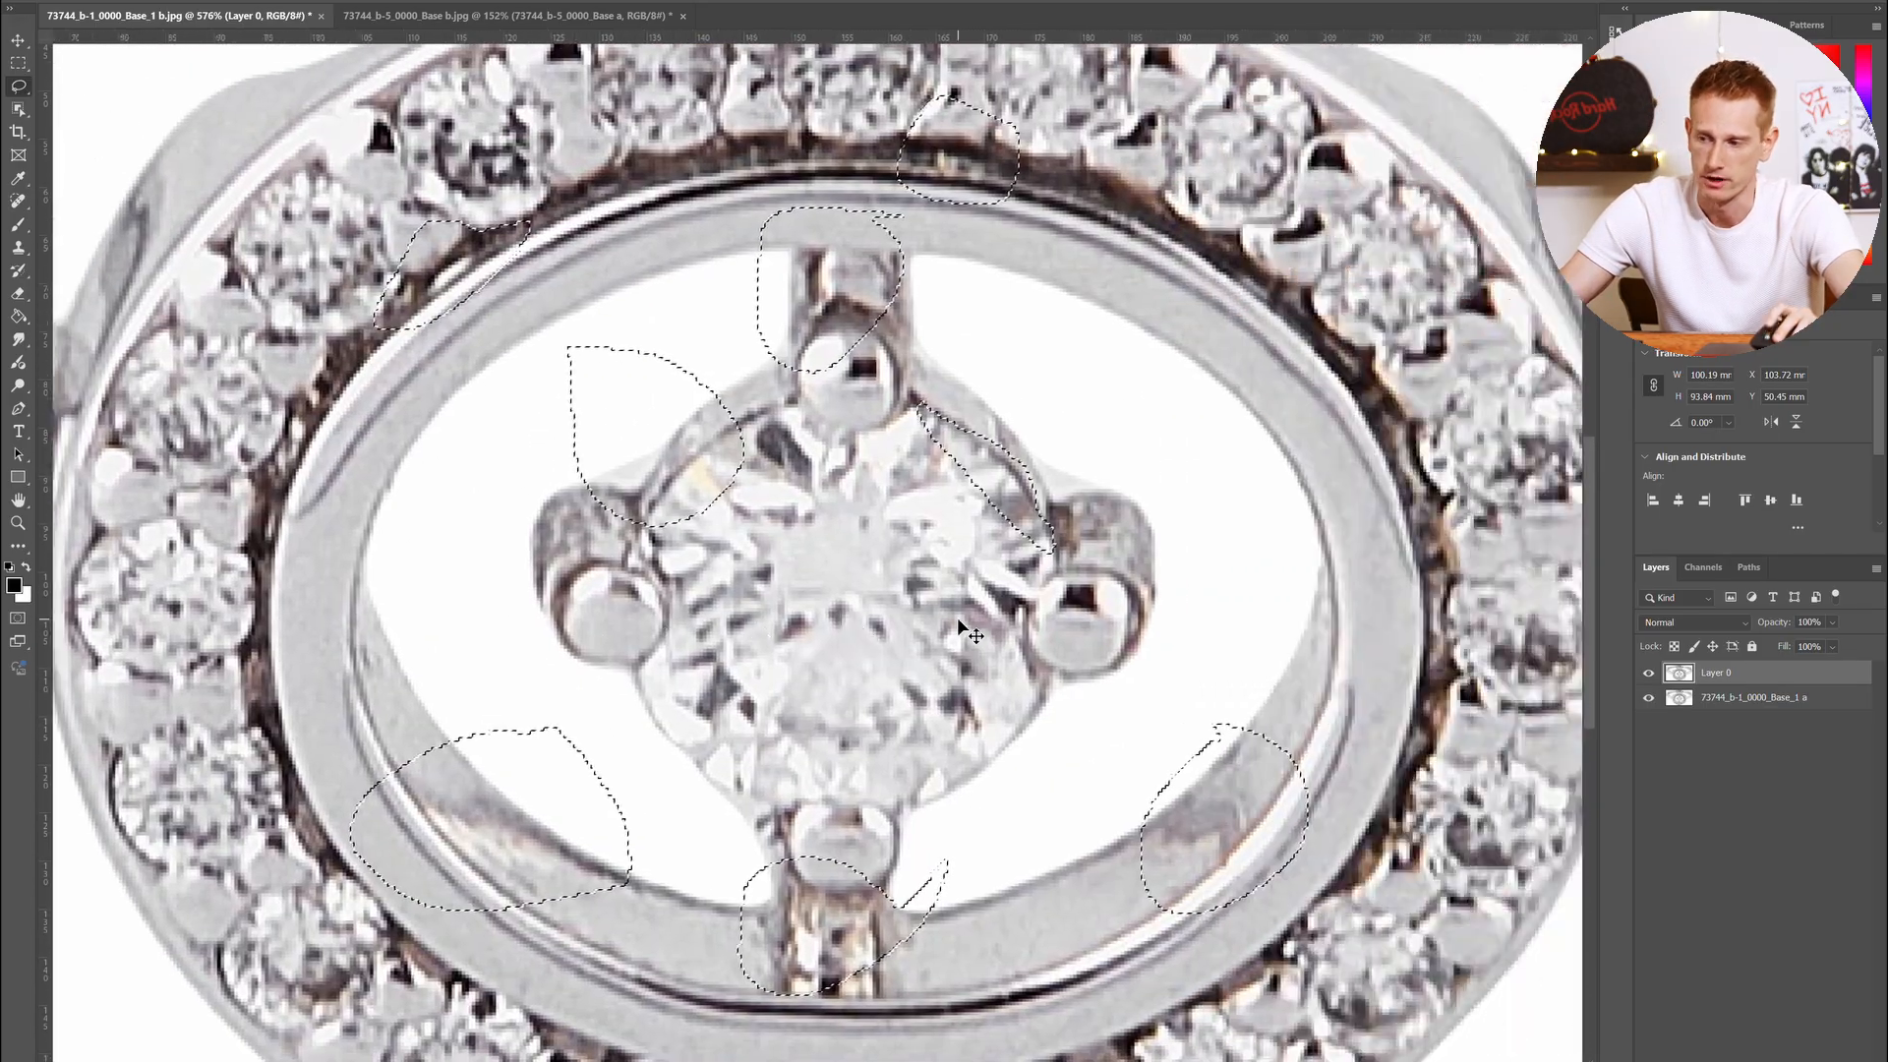
pyautogui.click(1650, 675)
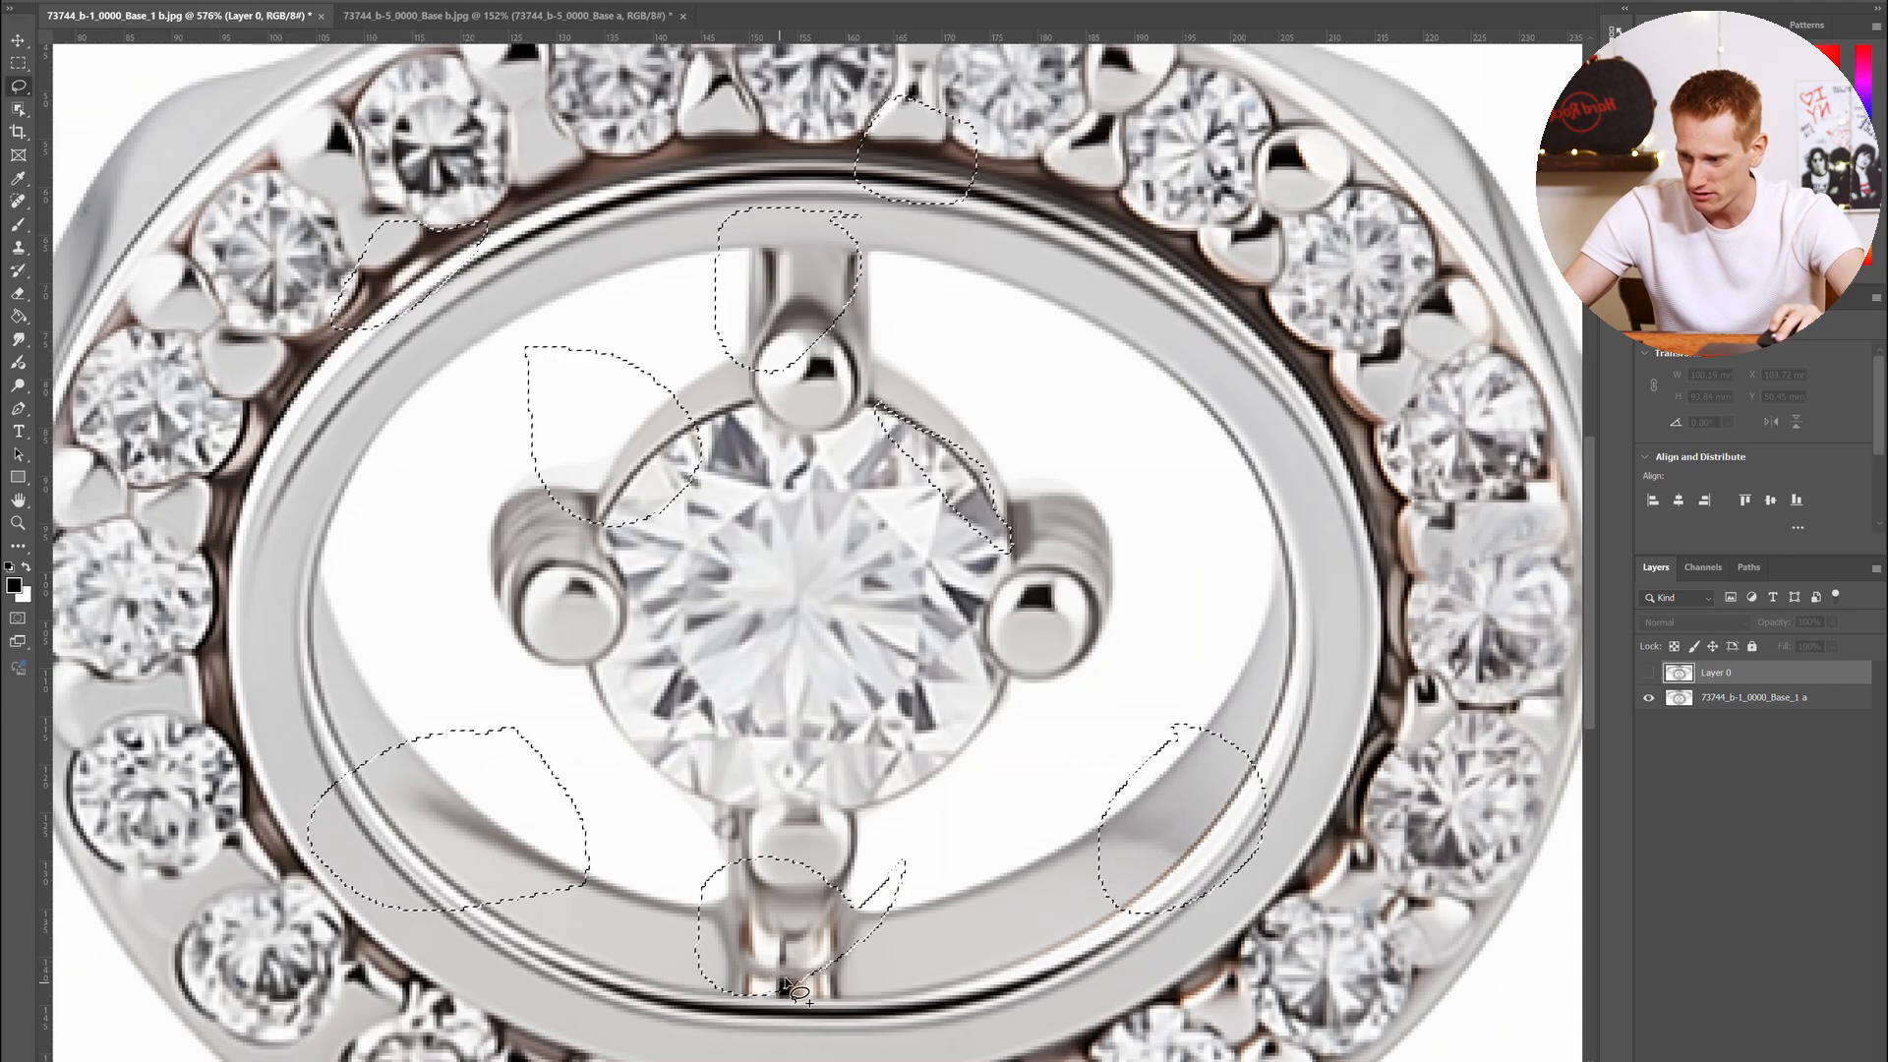
pyautogui.click(1647, 677)
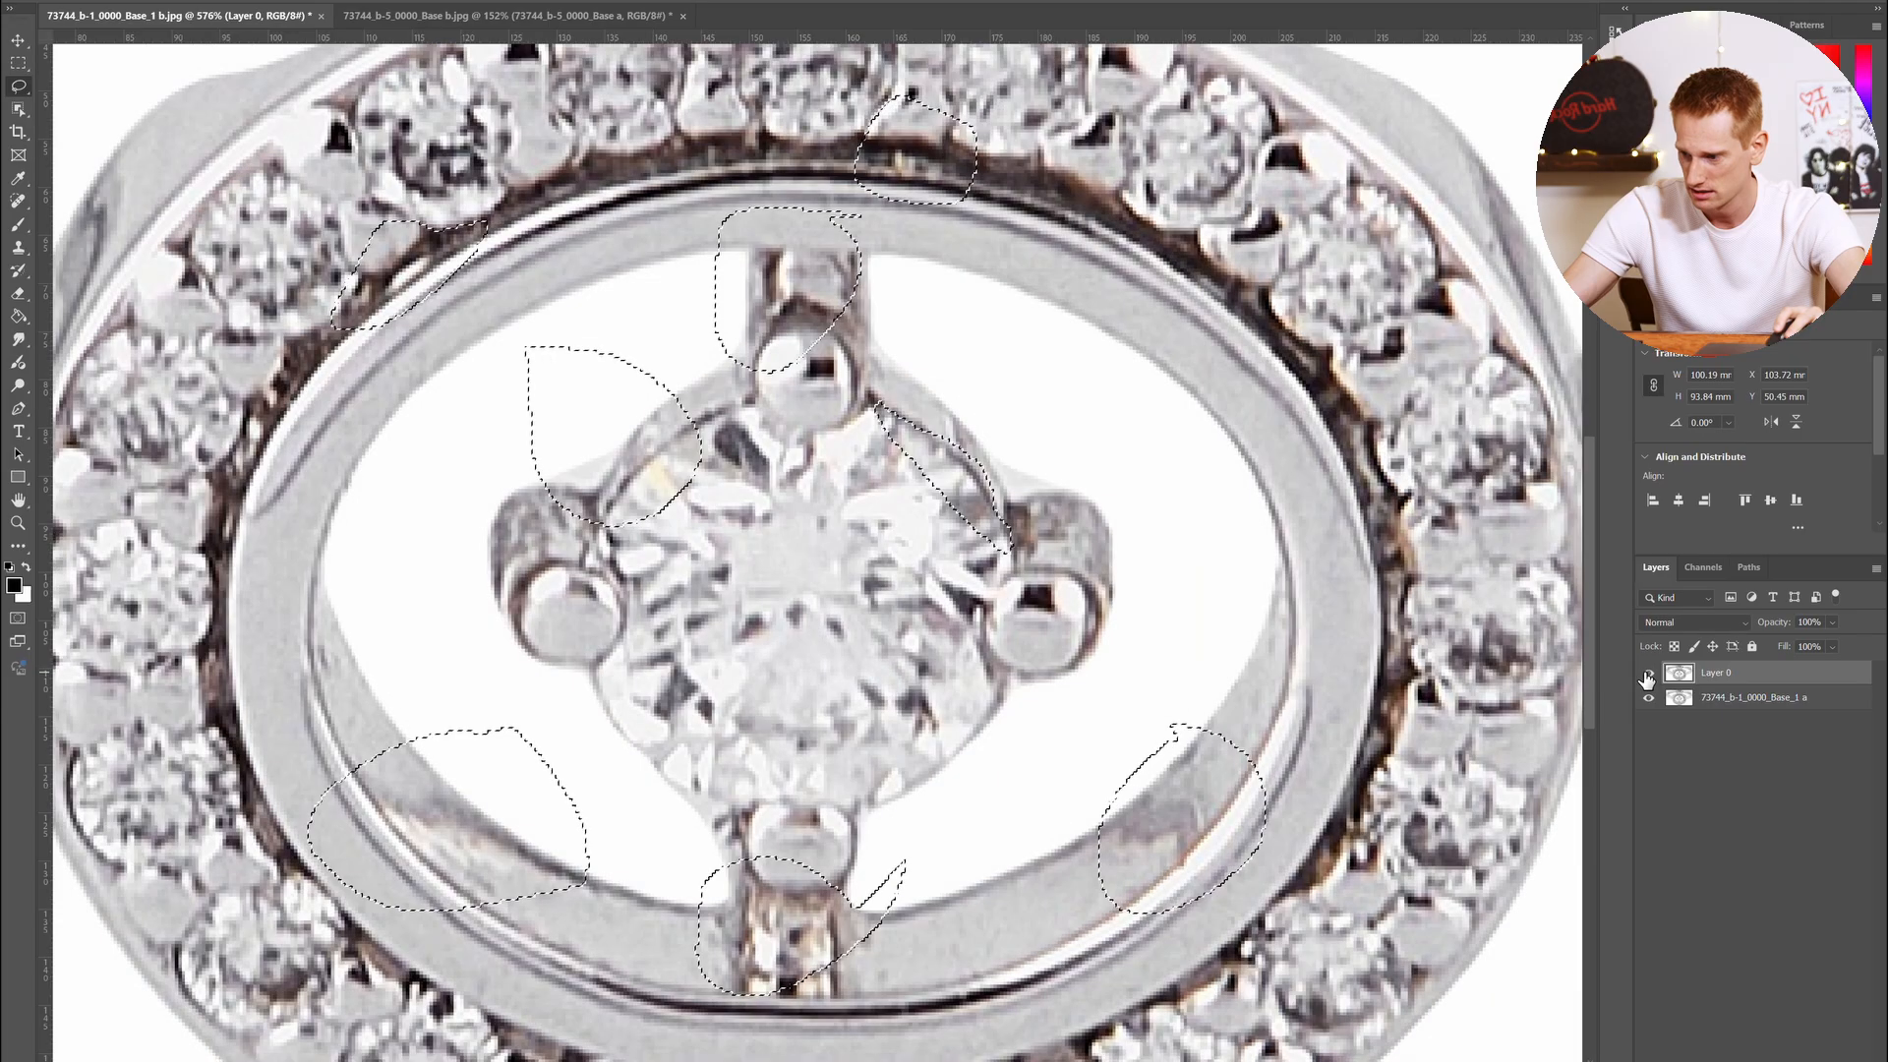
pyautogui.click(1646, 676)
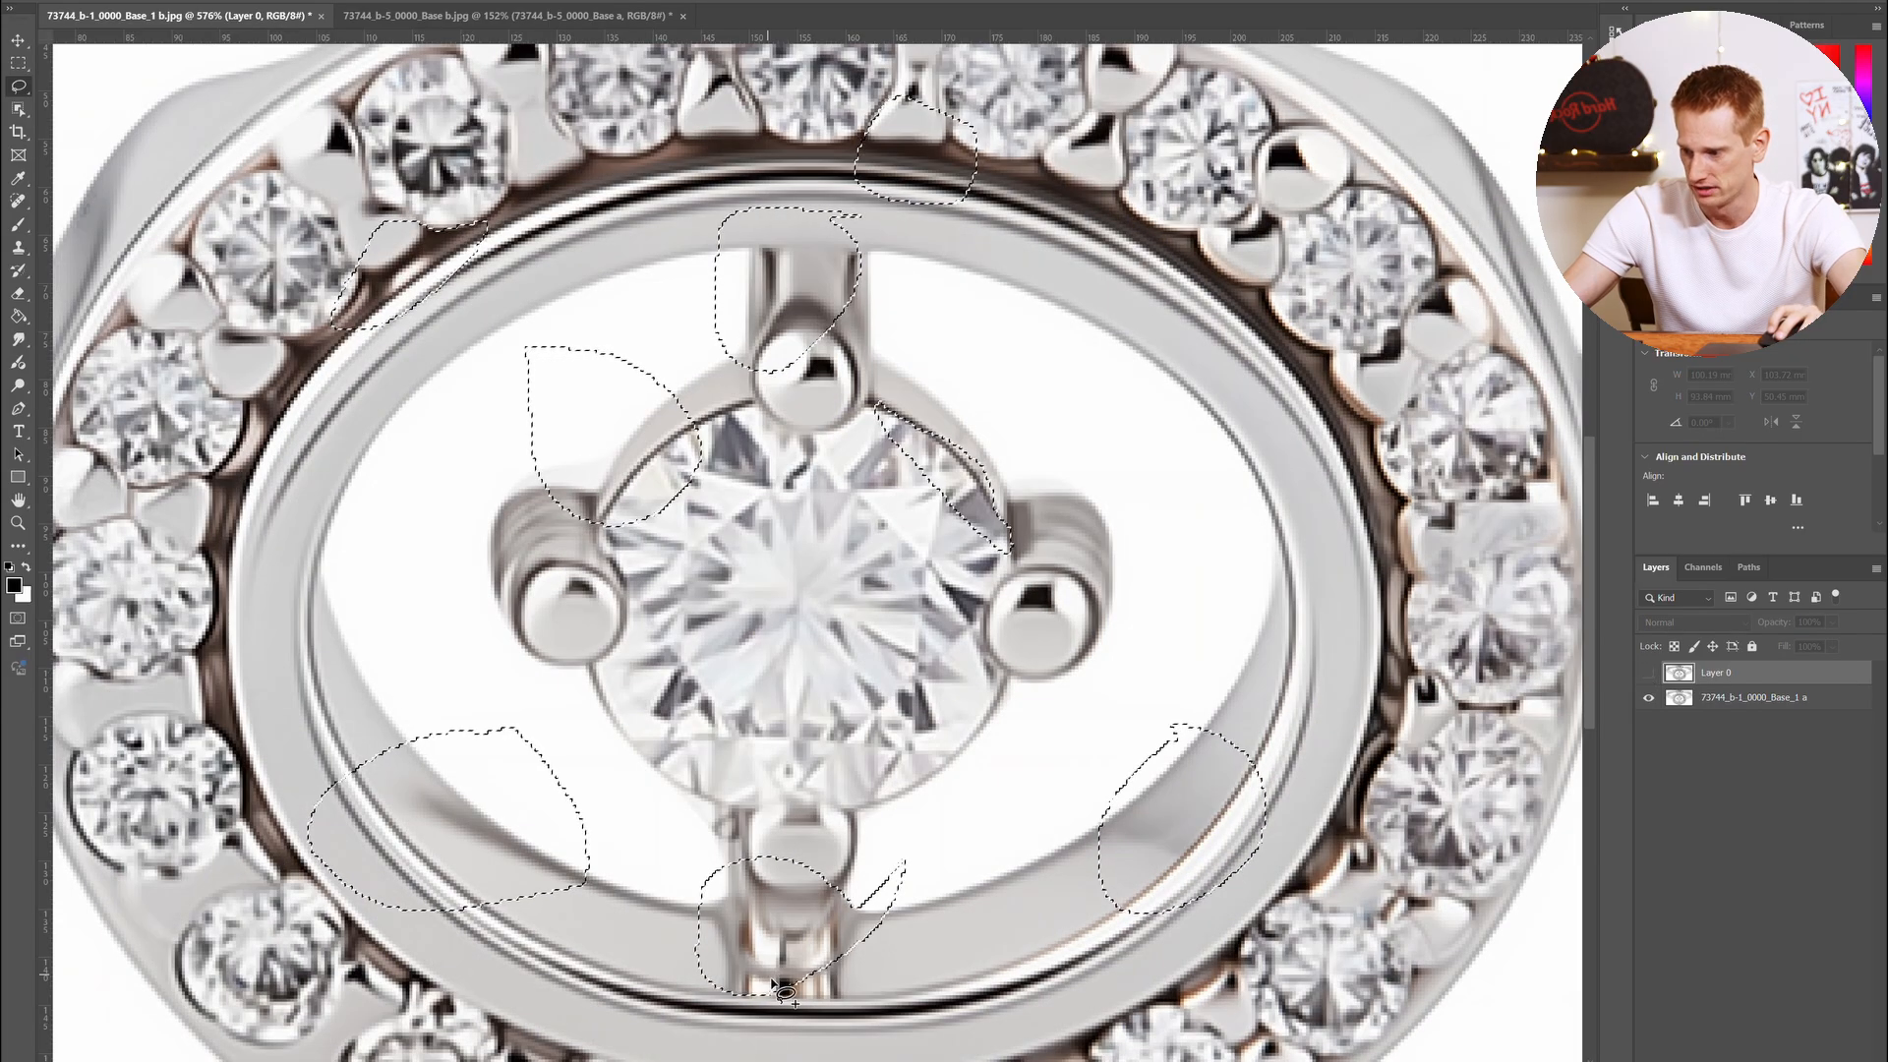
# Examine the retouched lower prong's base and compare the selected lower-left patch of the inner ring with Layer 0 shown and hidden
pyautogui.scroll(5, 804, 984)
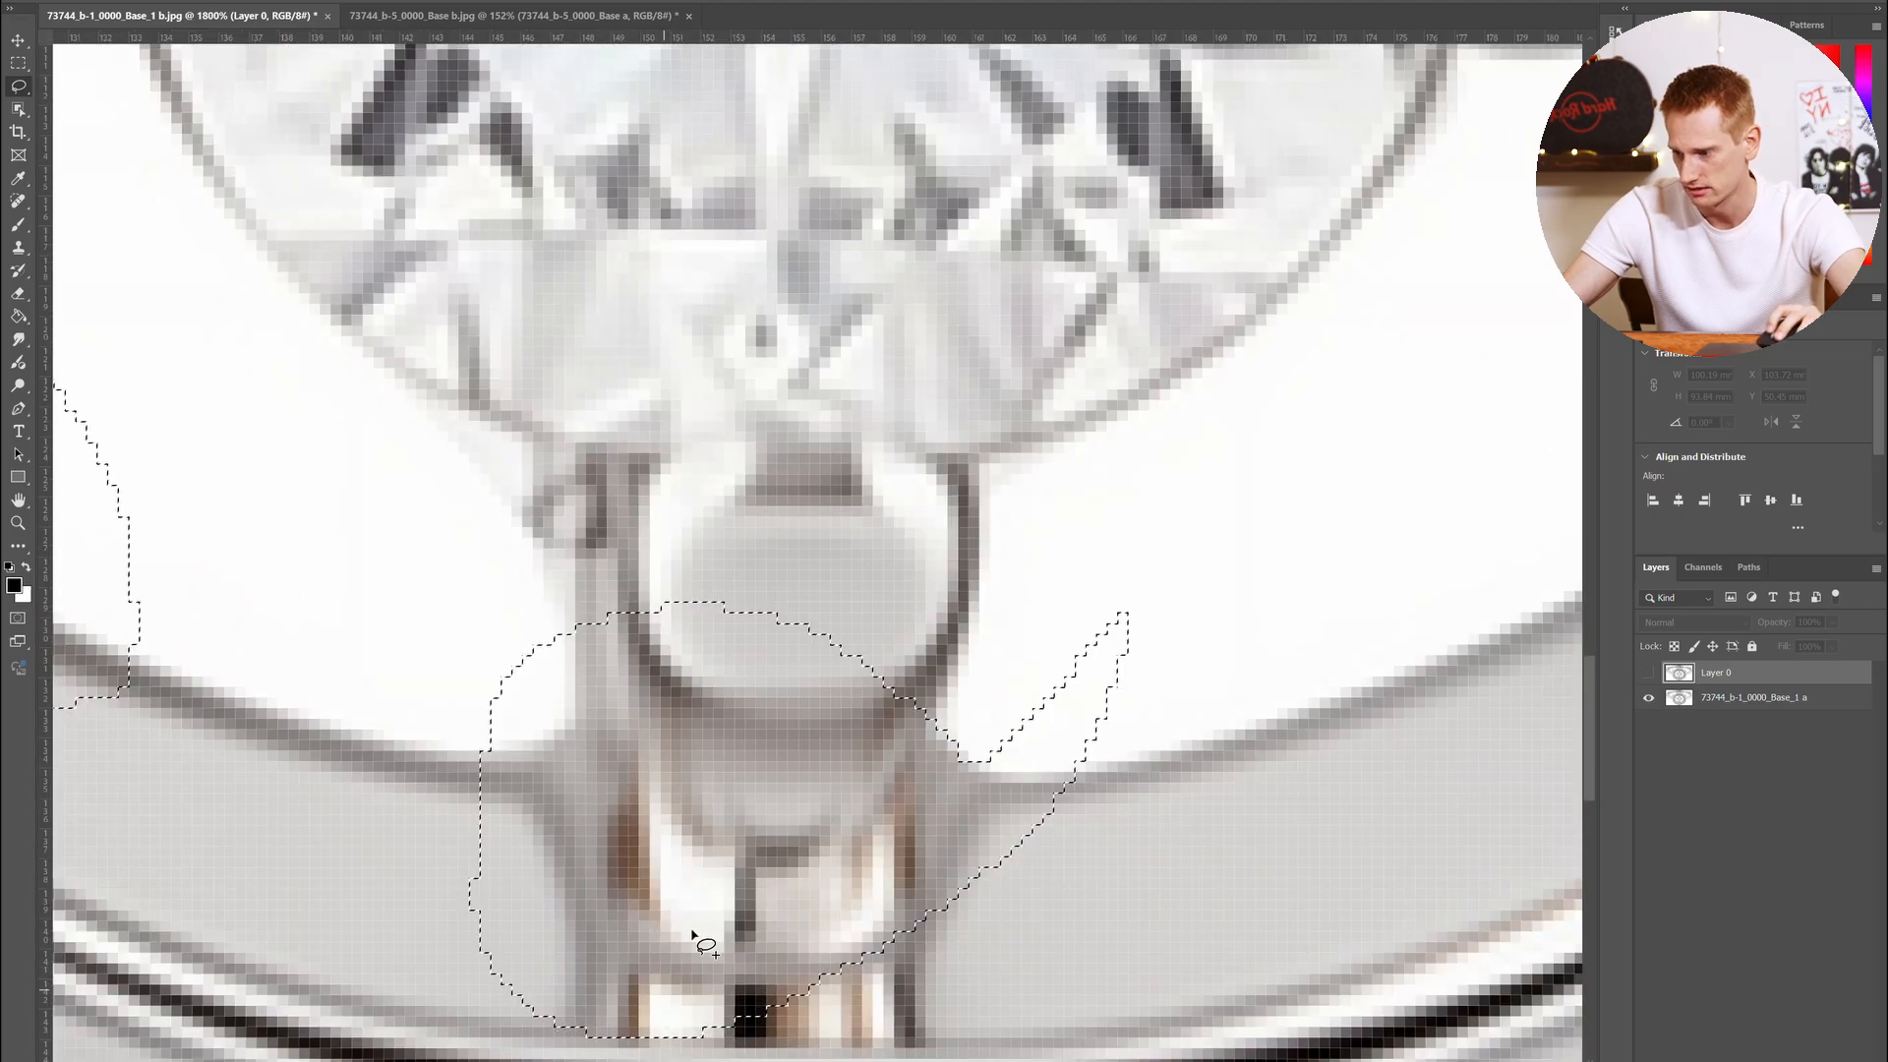
pyautogui.scroll(-6, 868, 998)
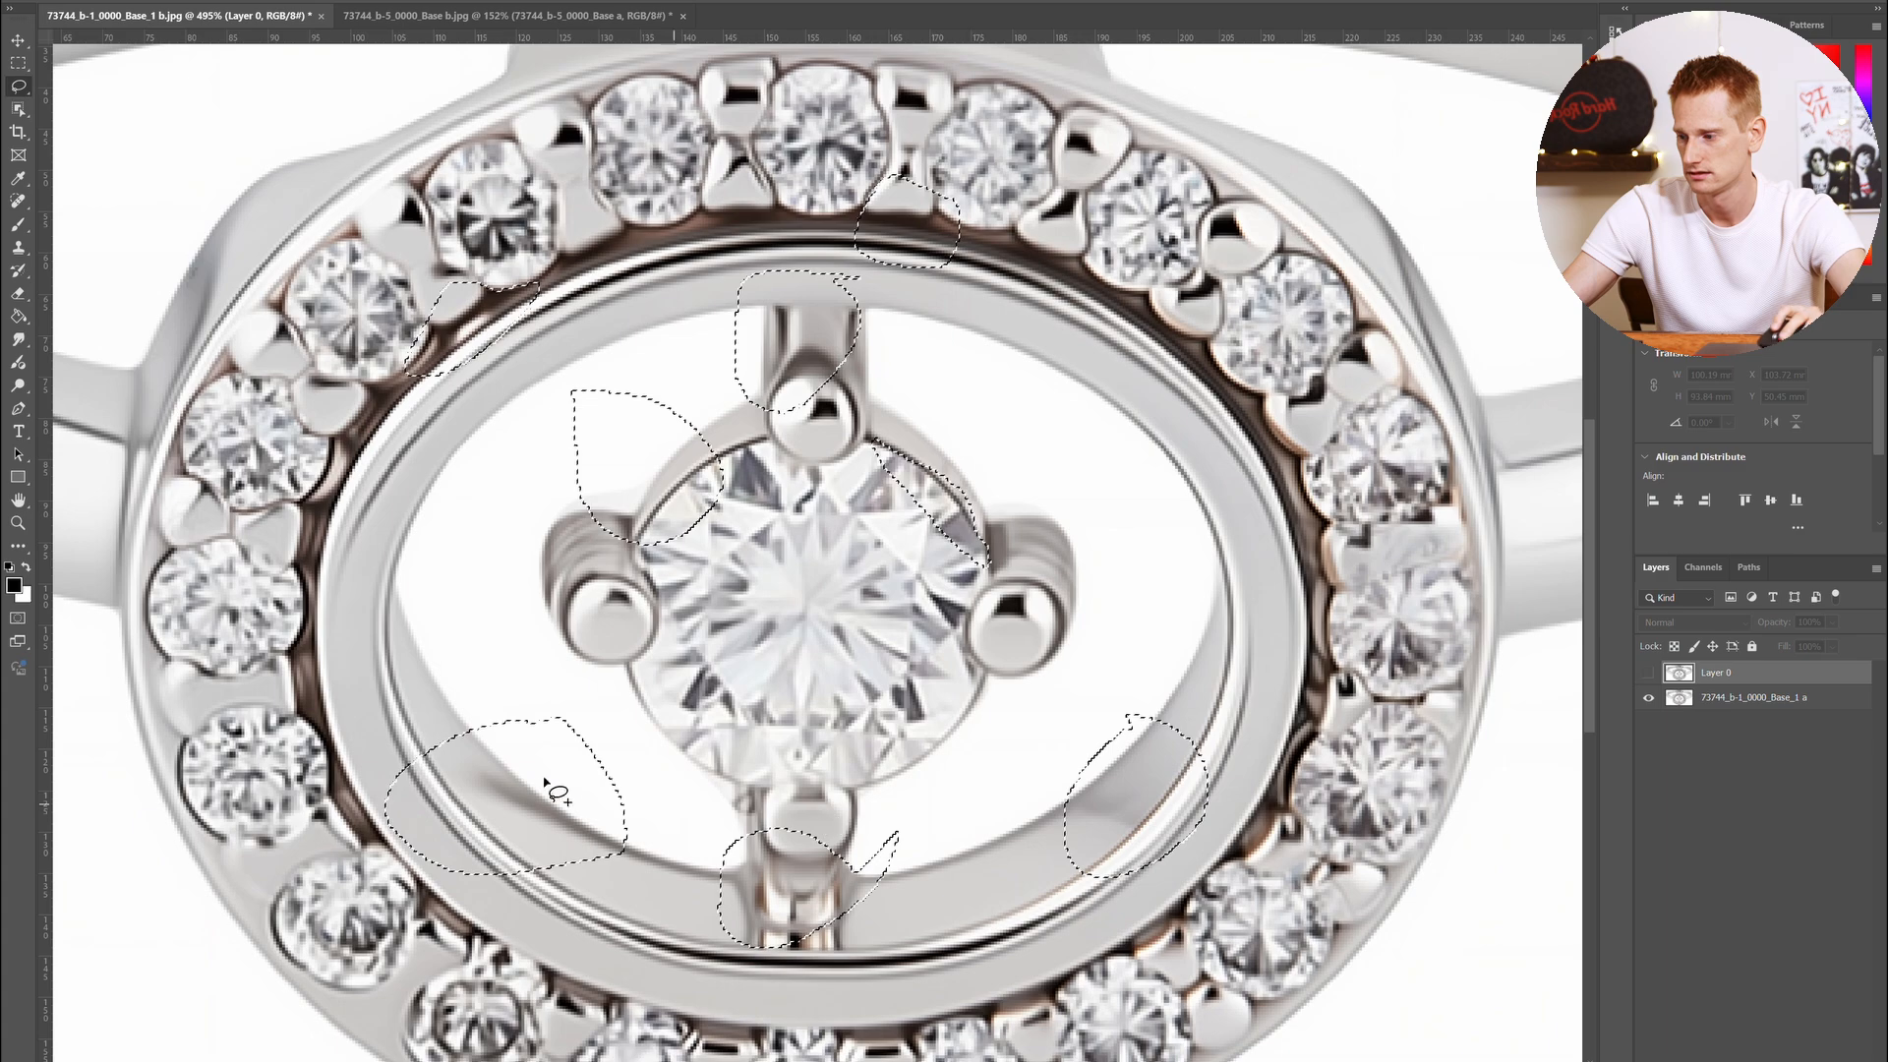
pyautogui.scroll(3, 511, 797)
pyautogui.click(1649, 674)
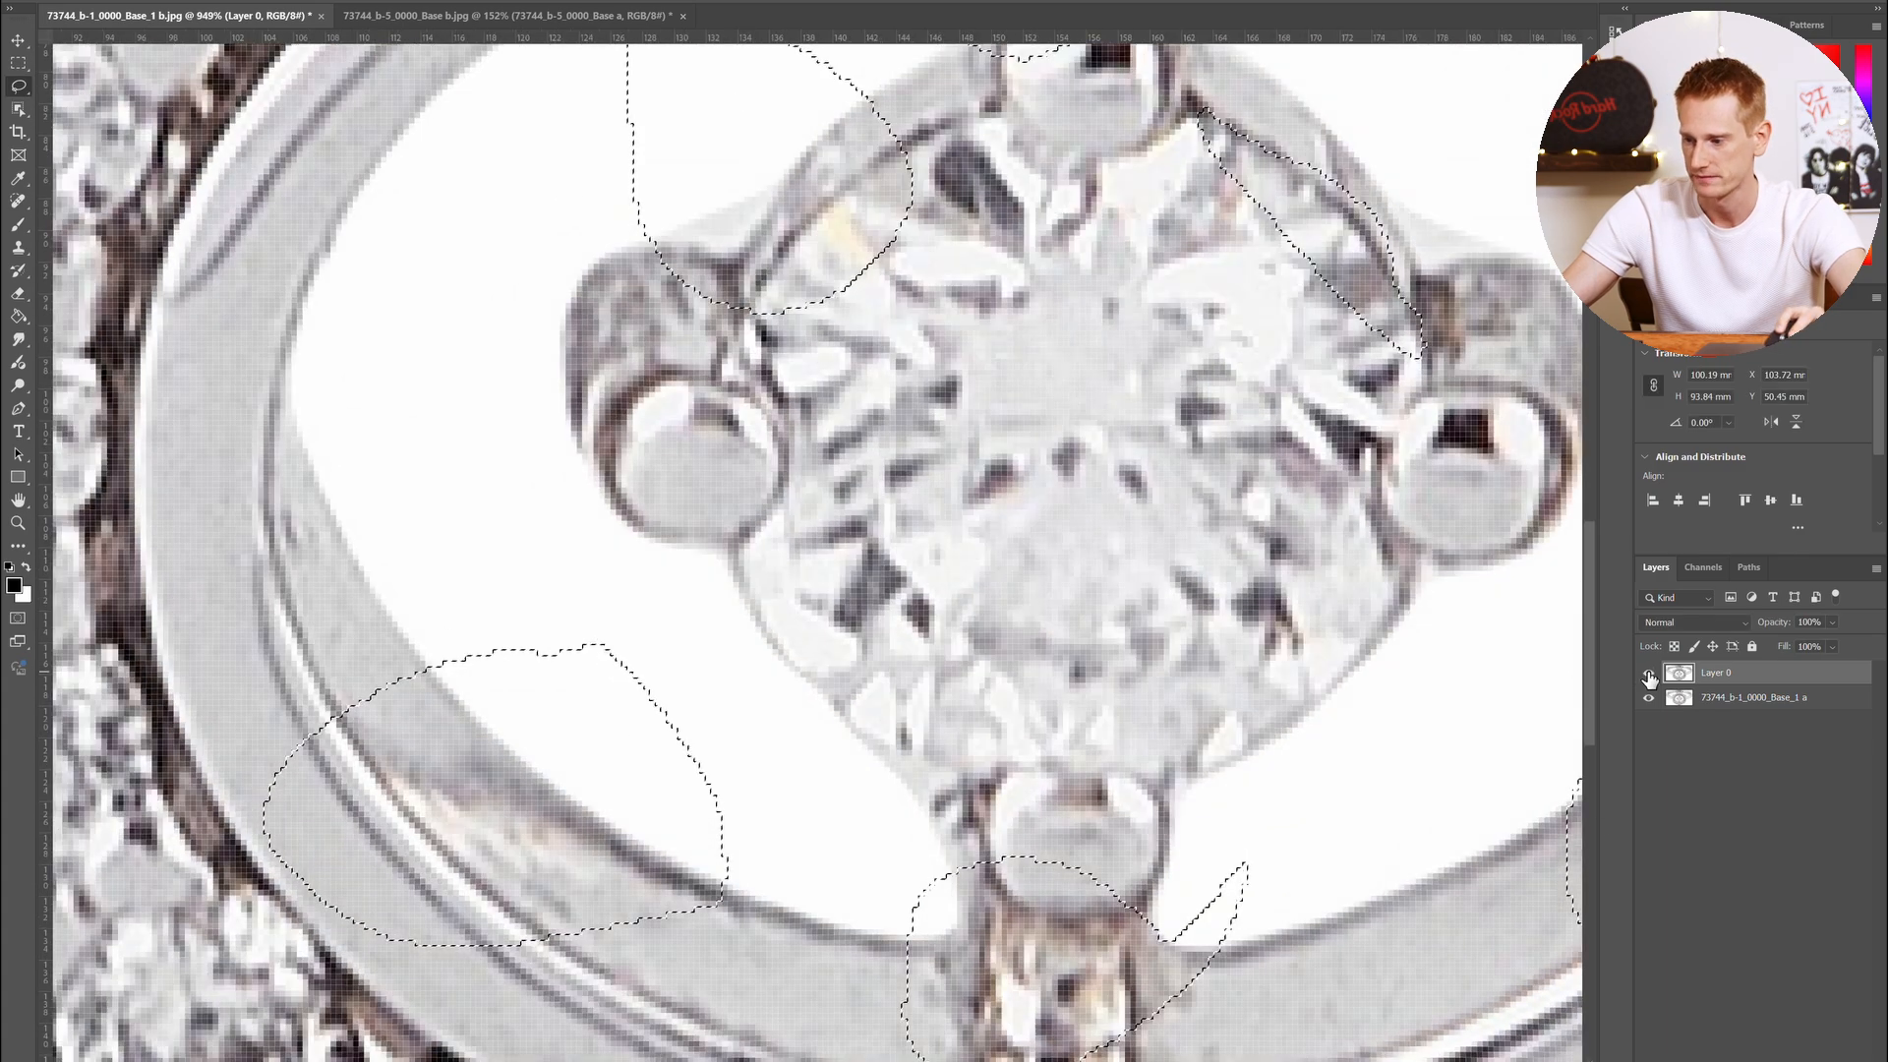
pyautogui.click(1649, 674)
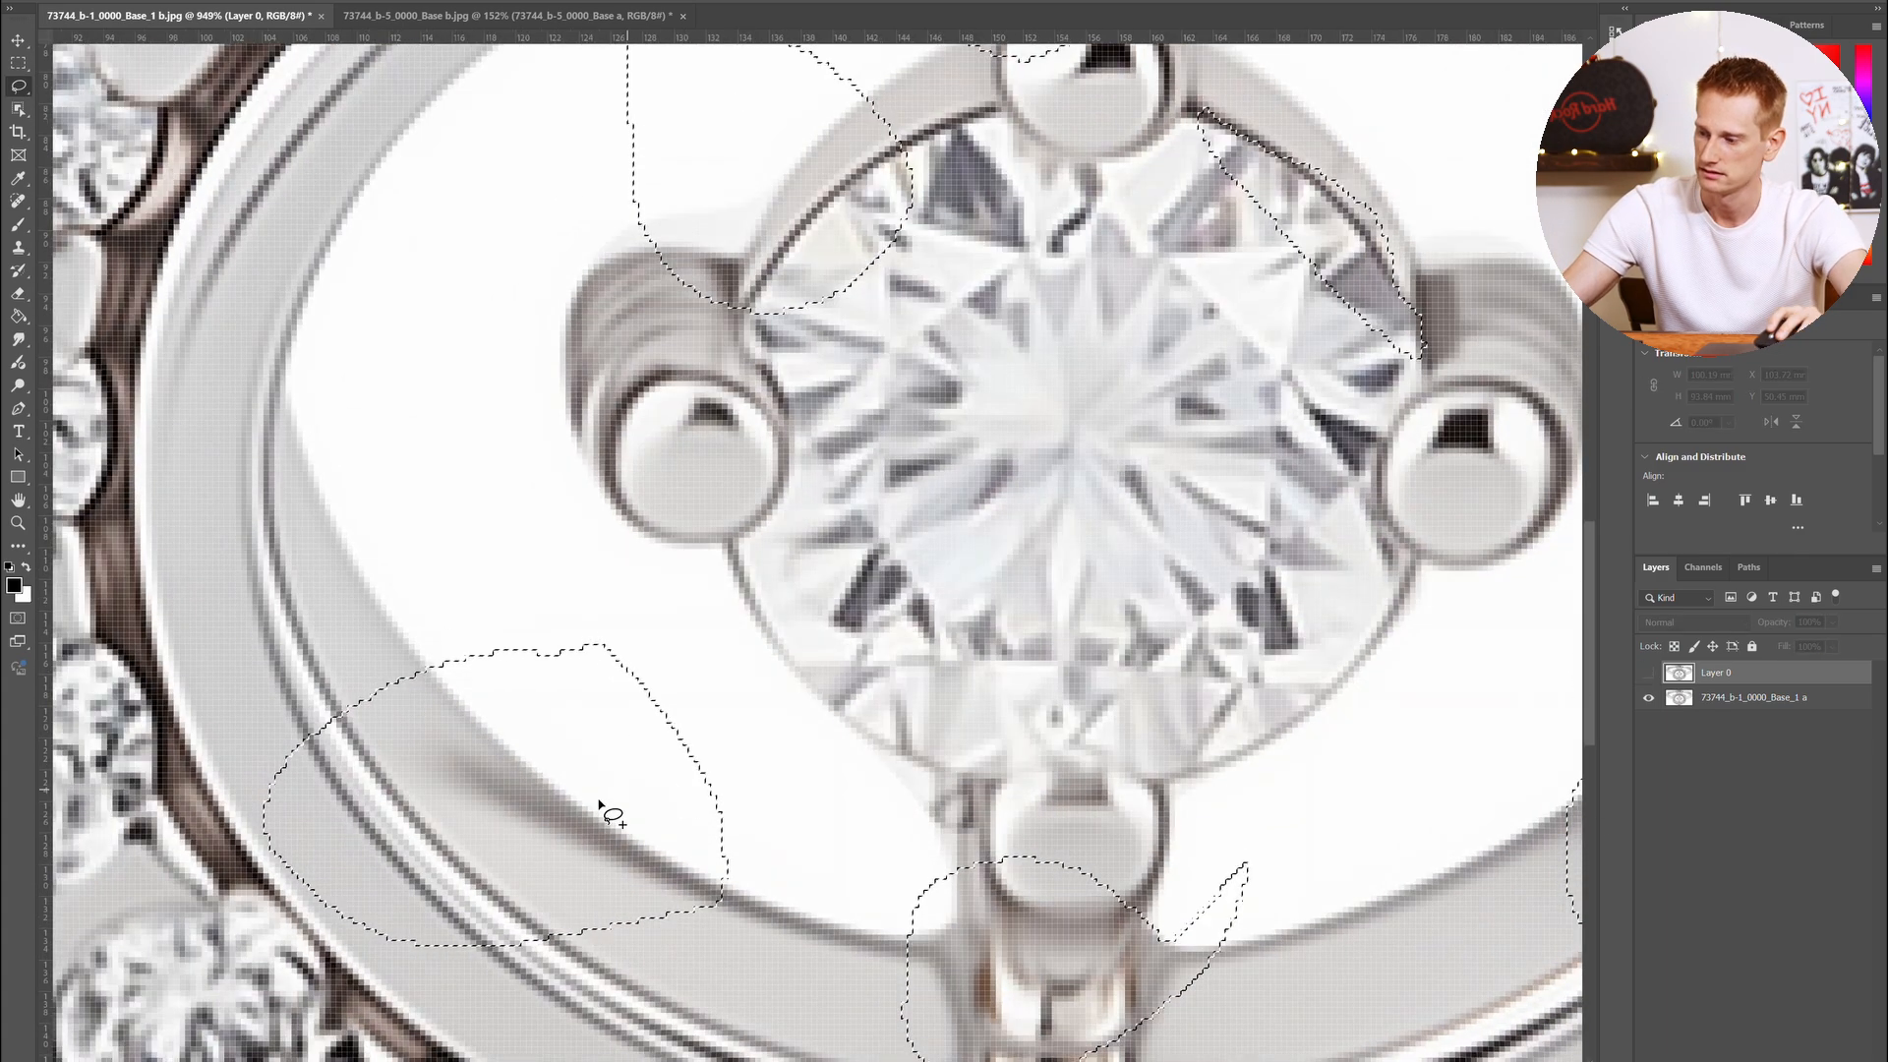
# Compare the selected lower-right patch of the inner ring with the original by showing and hiding Layer 0
pyautogui.scroll(-5, 575, 821)
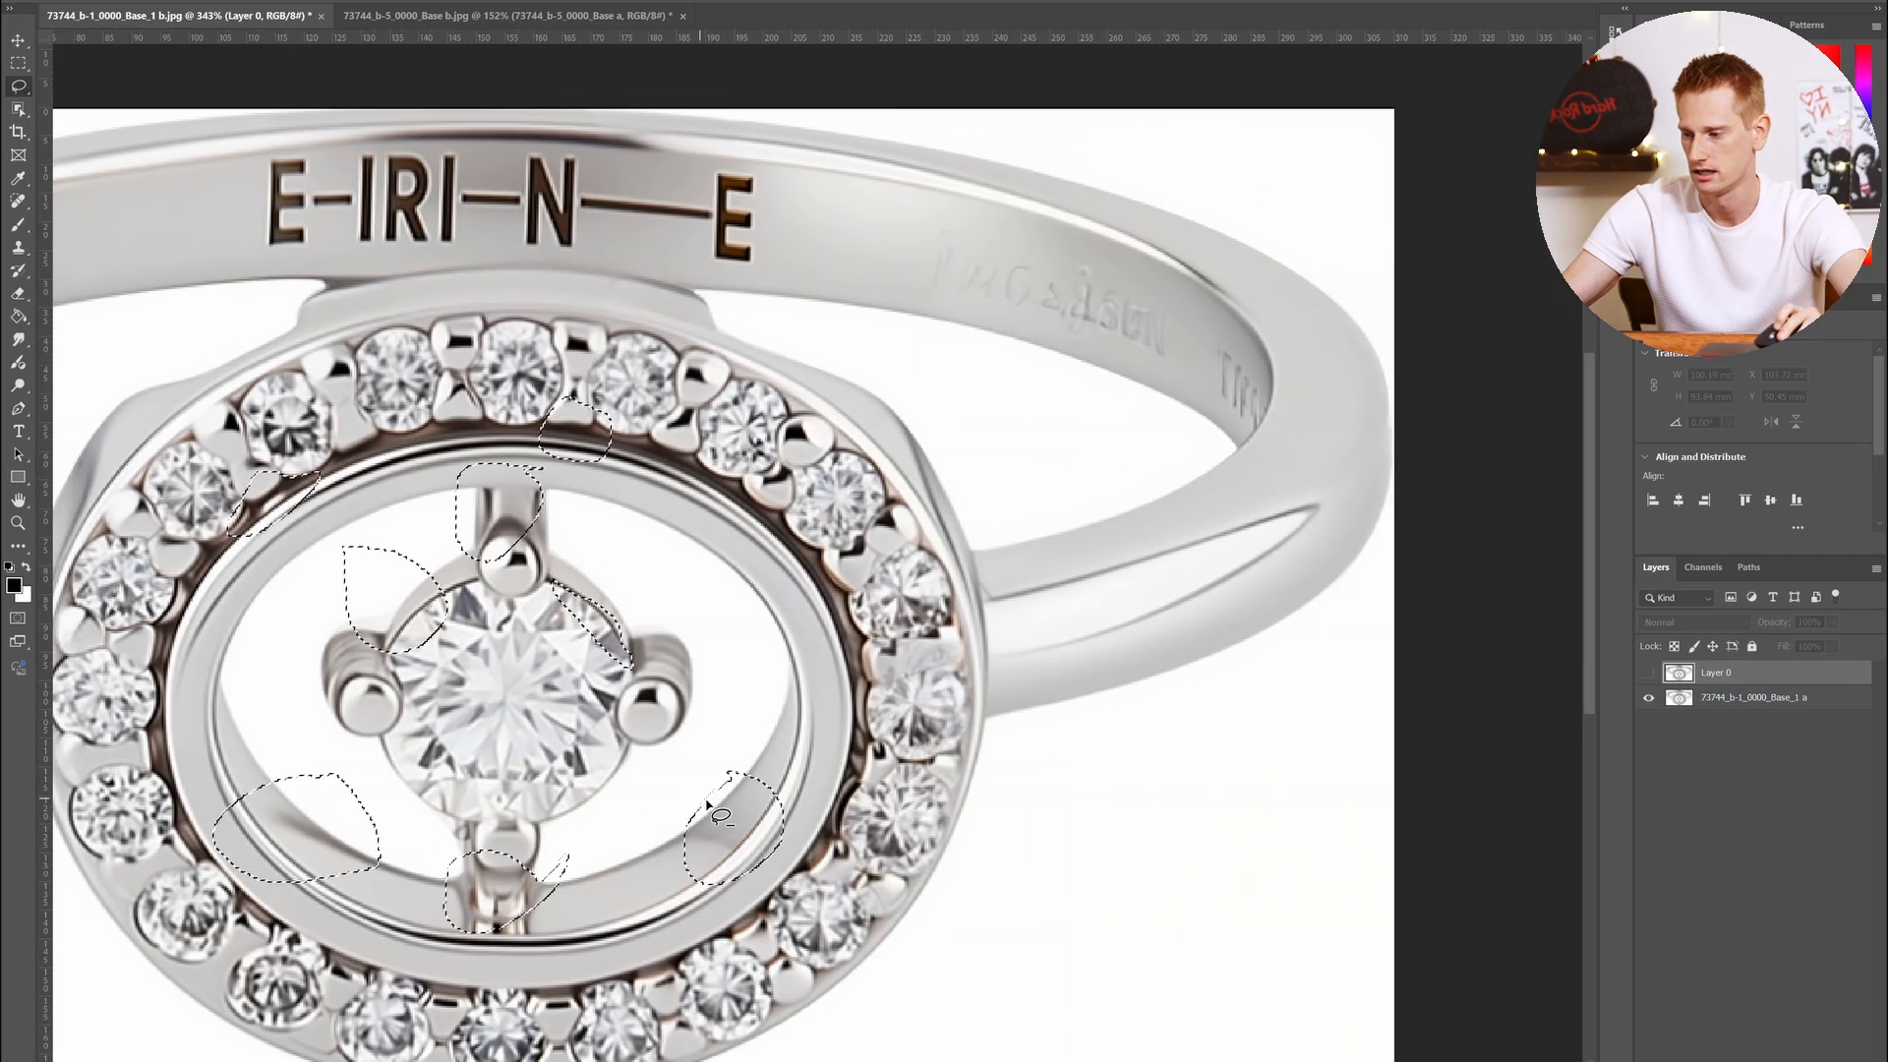
pyautogui.scroll(4, 777, 865)
pyautogui.click(1649, 675)
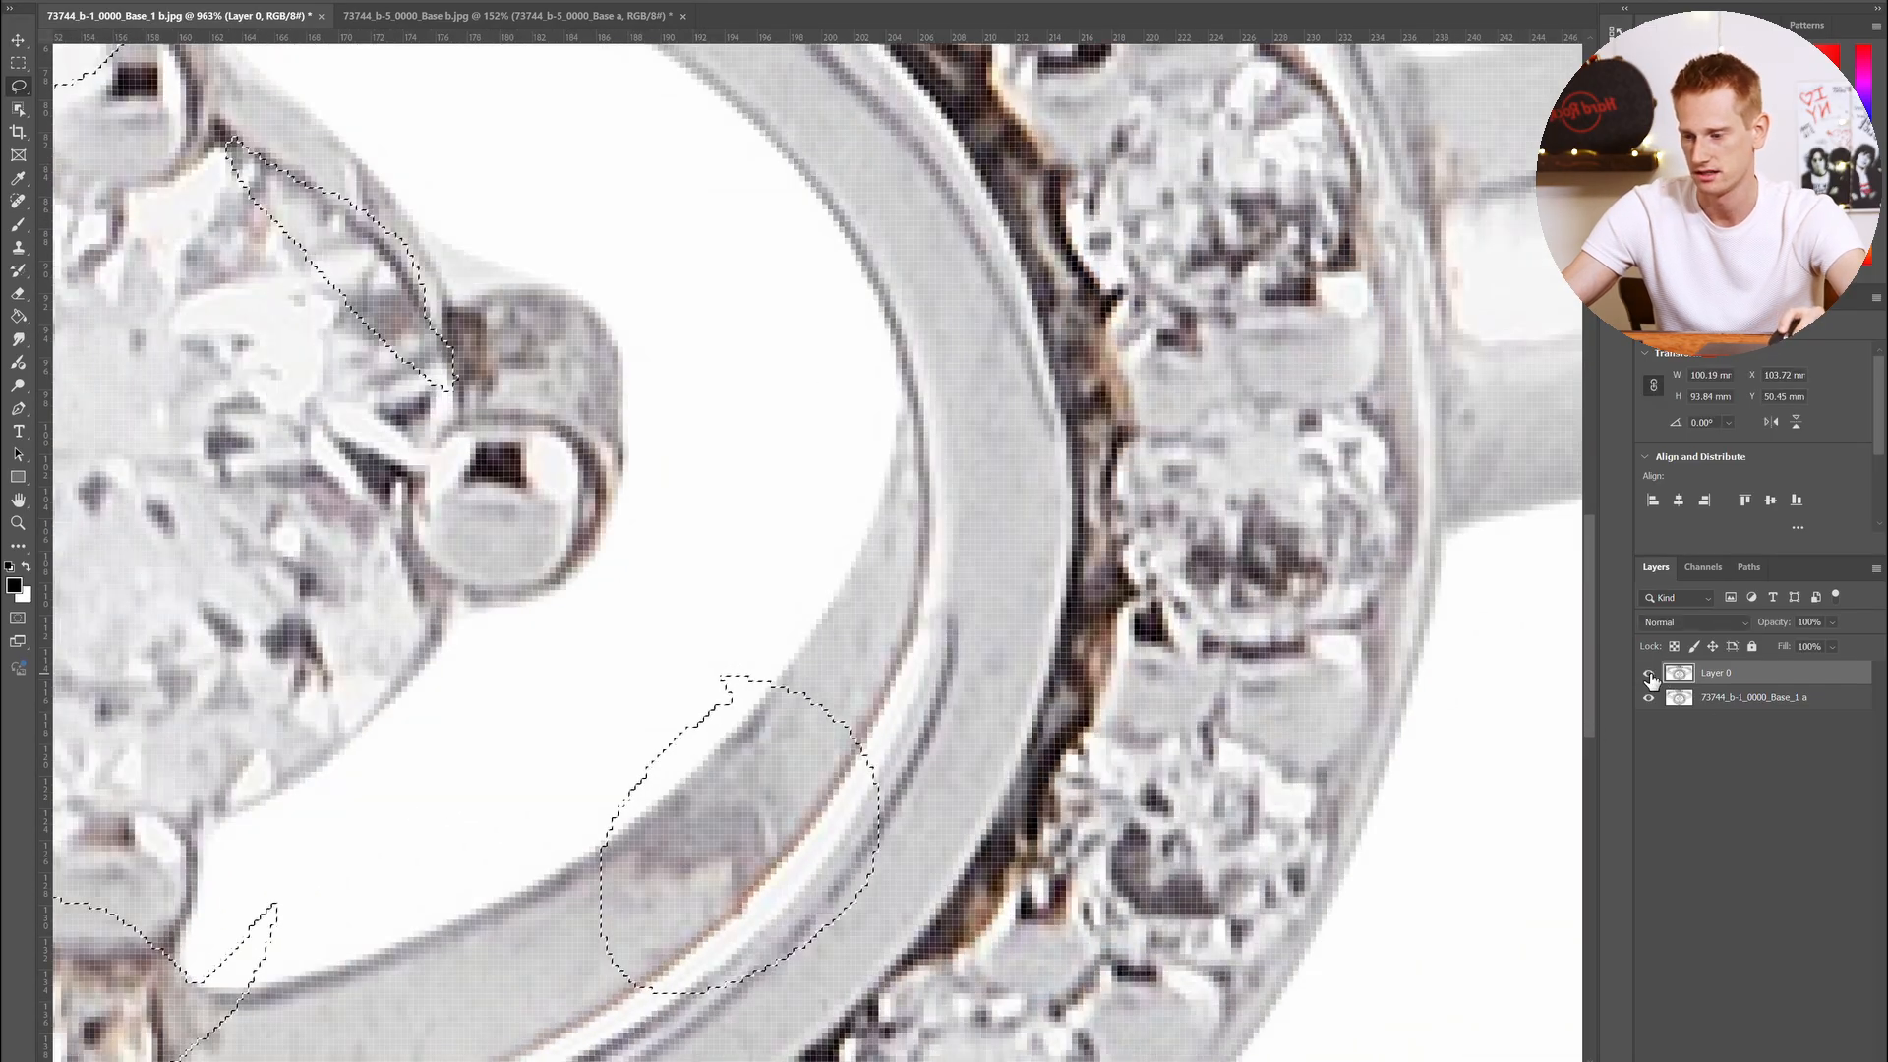
pyautogui.click(1649, 674)
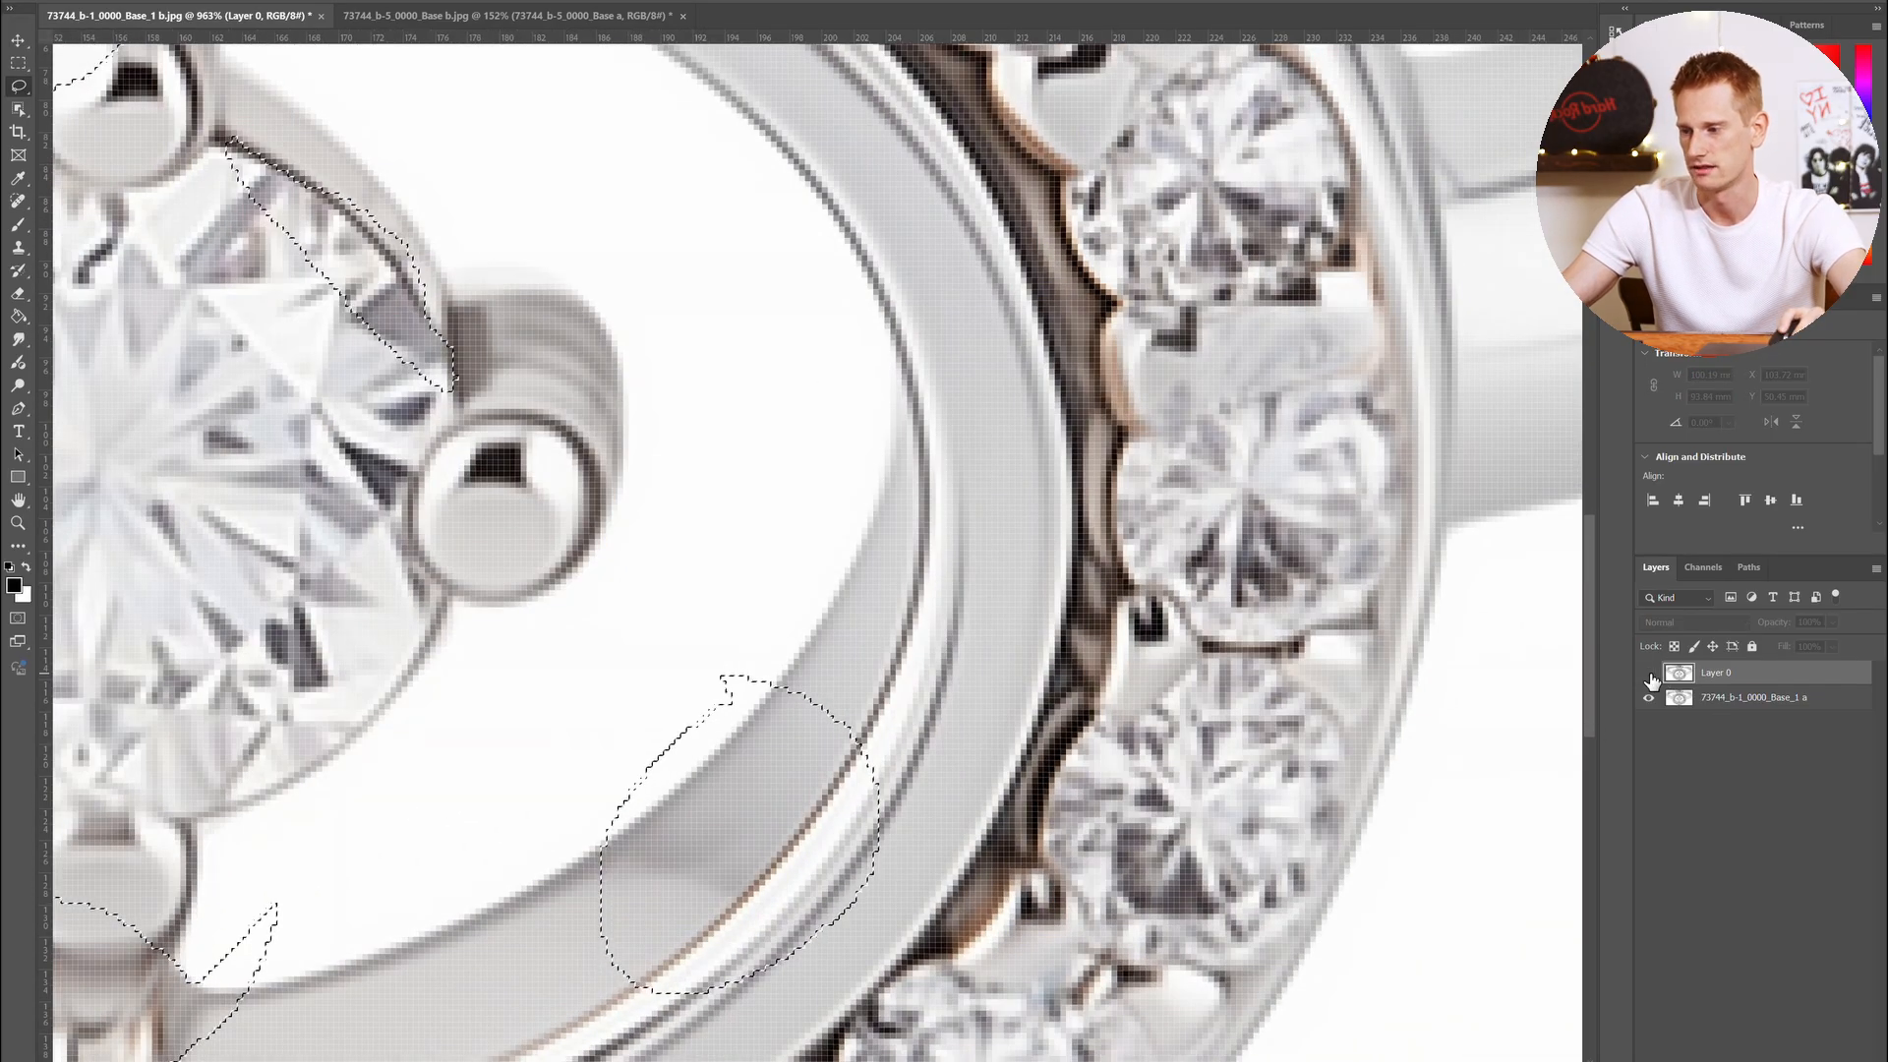
# Compare the inner ring's right edge with and without Layer 0, examining the retouched edge up close with the layer hidden
pyautogui.click(1649, 675)
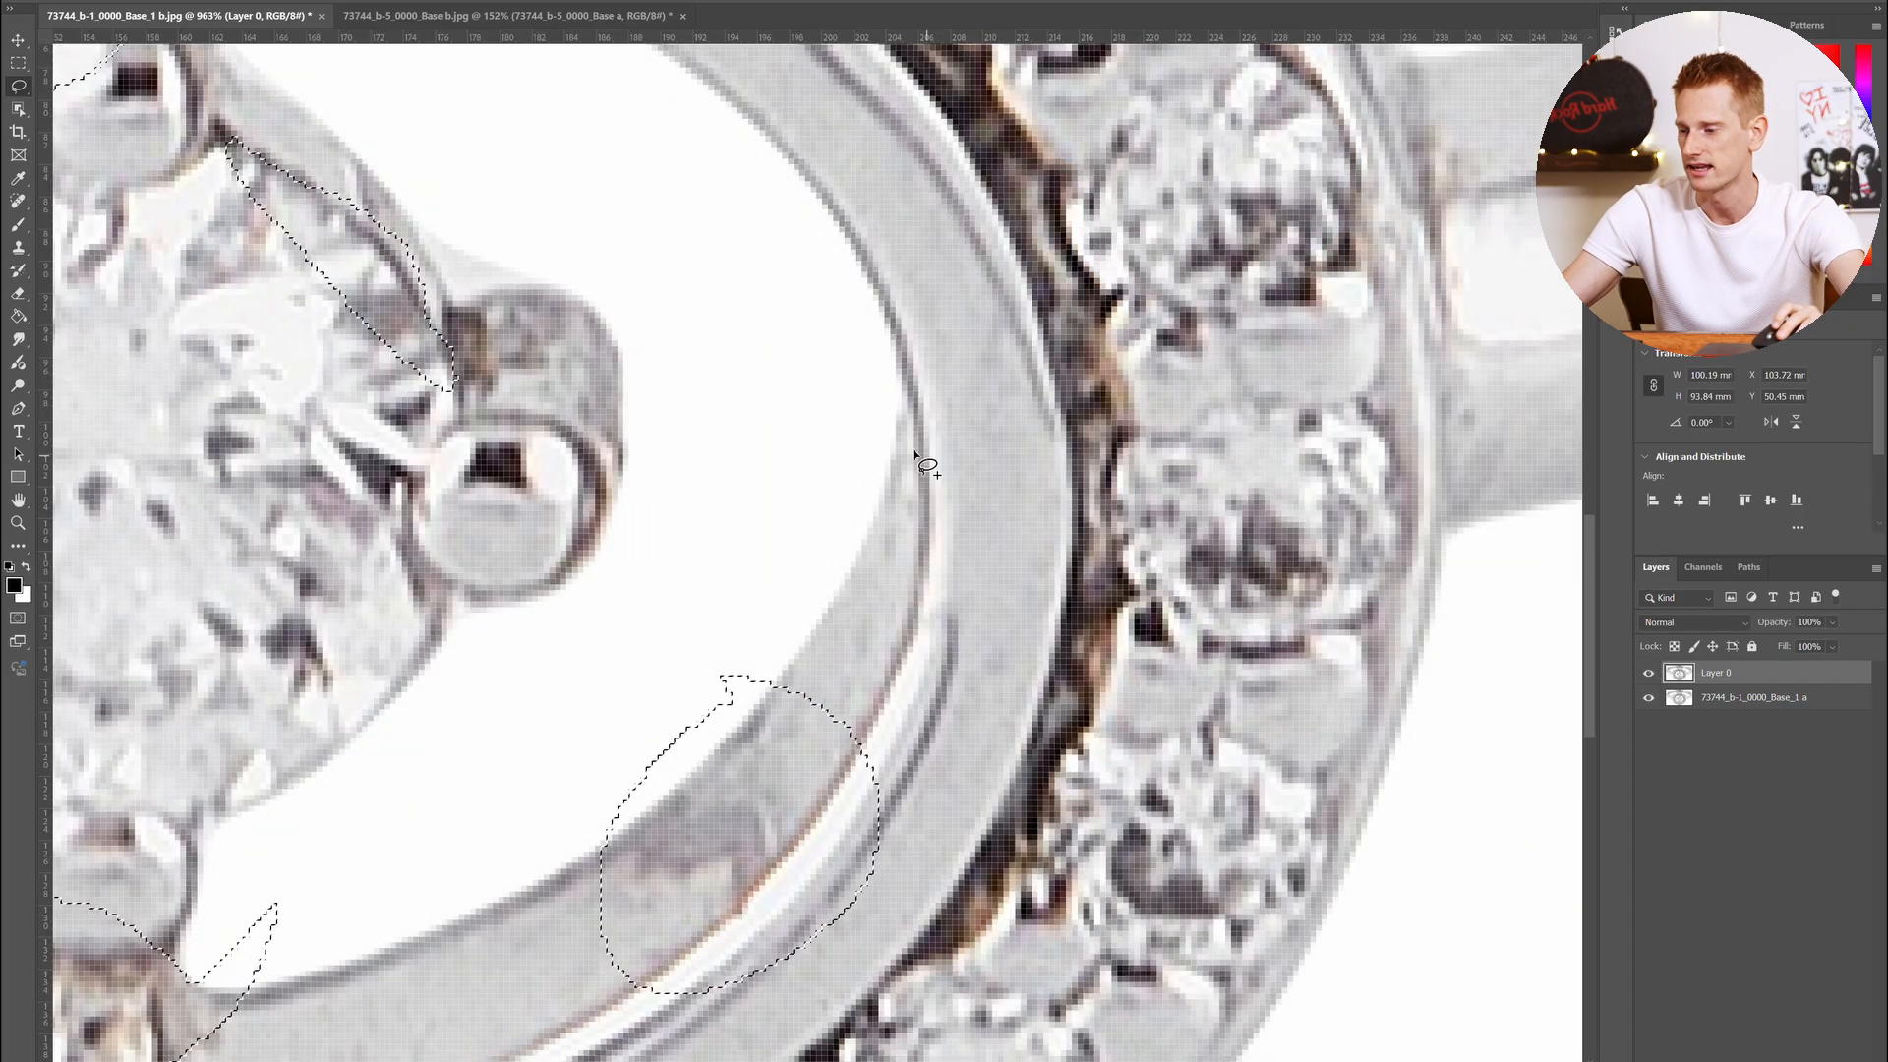
pyautogui.scroll(3, 925, 464)
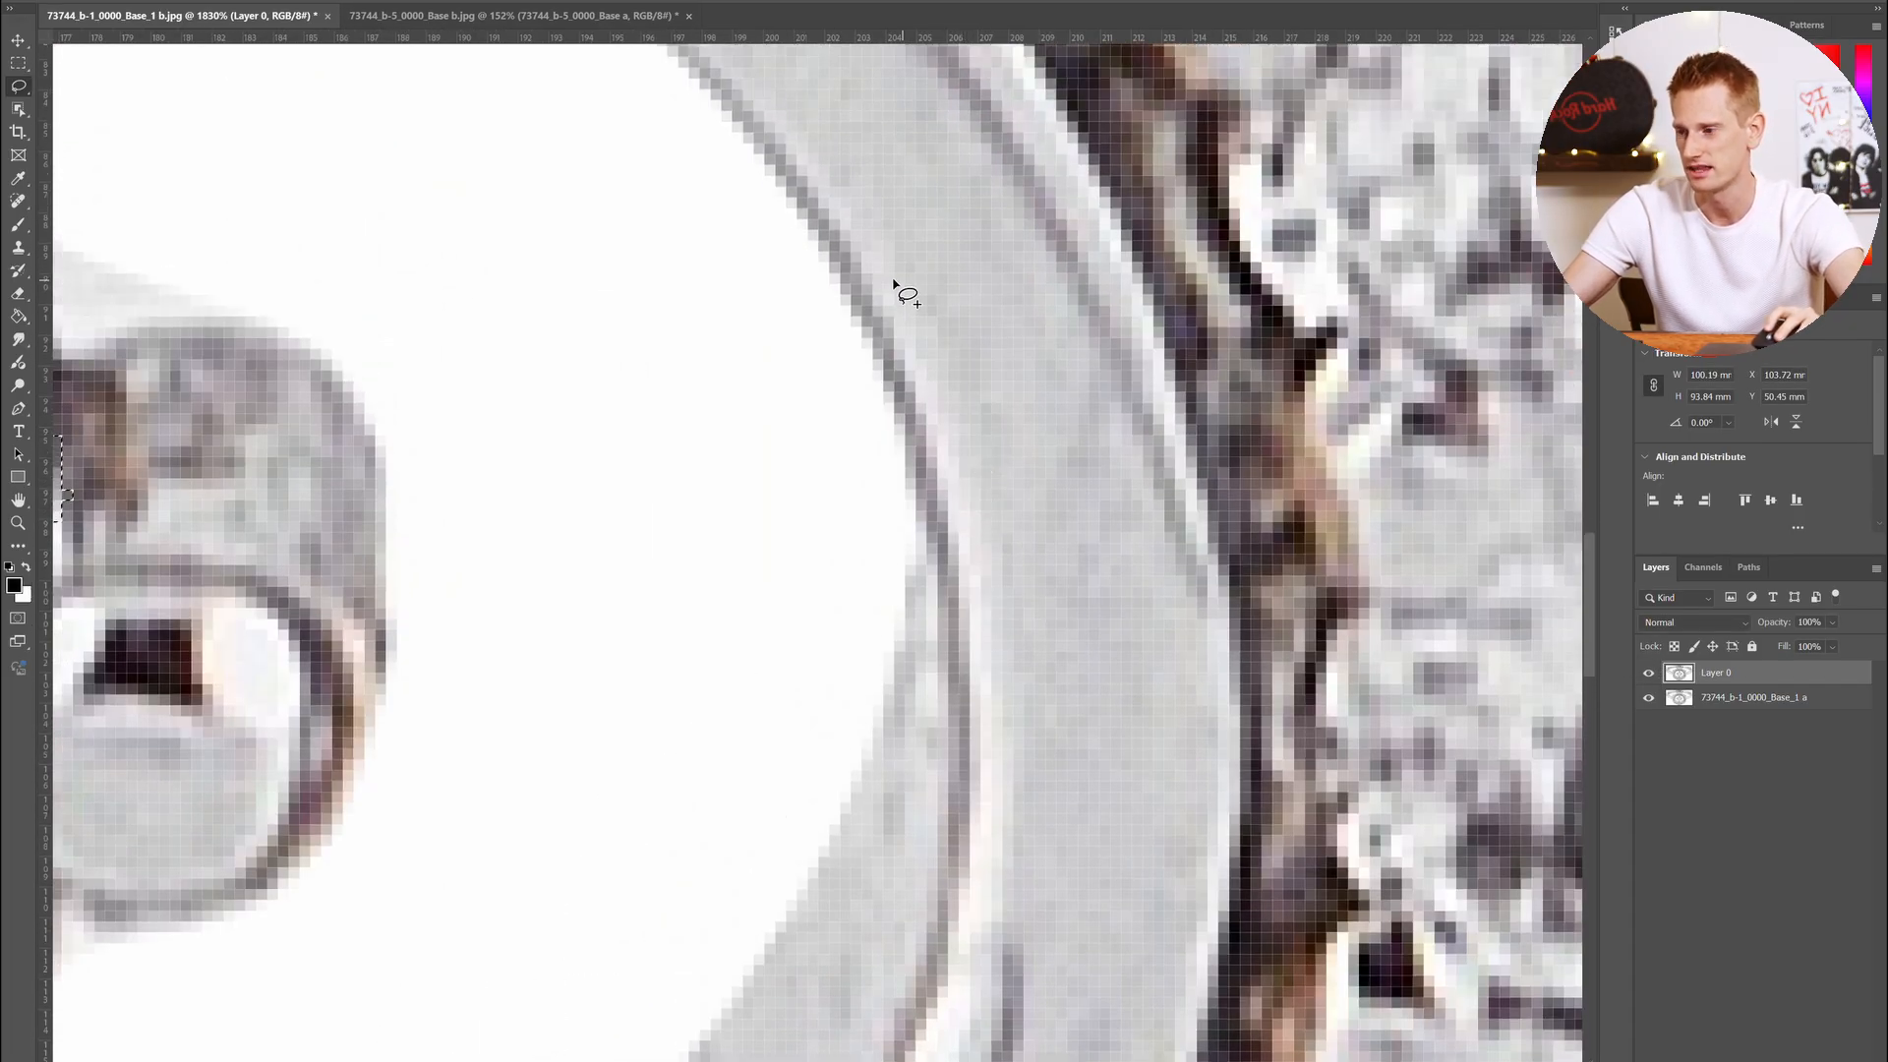
pyautogui.click(1649, 674)
pyautogui.click(1649, 674)
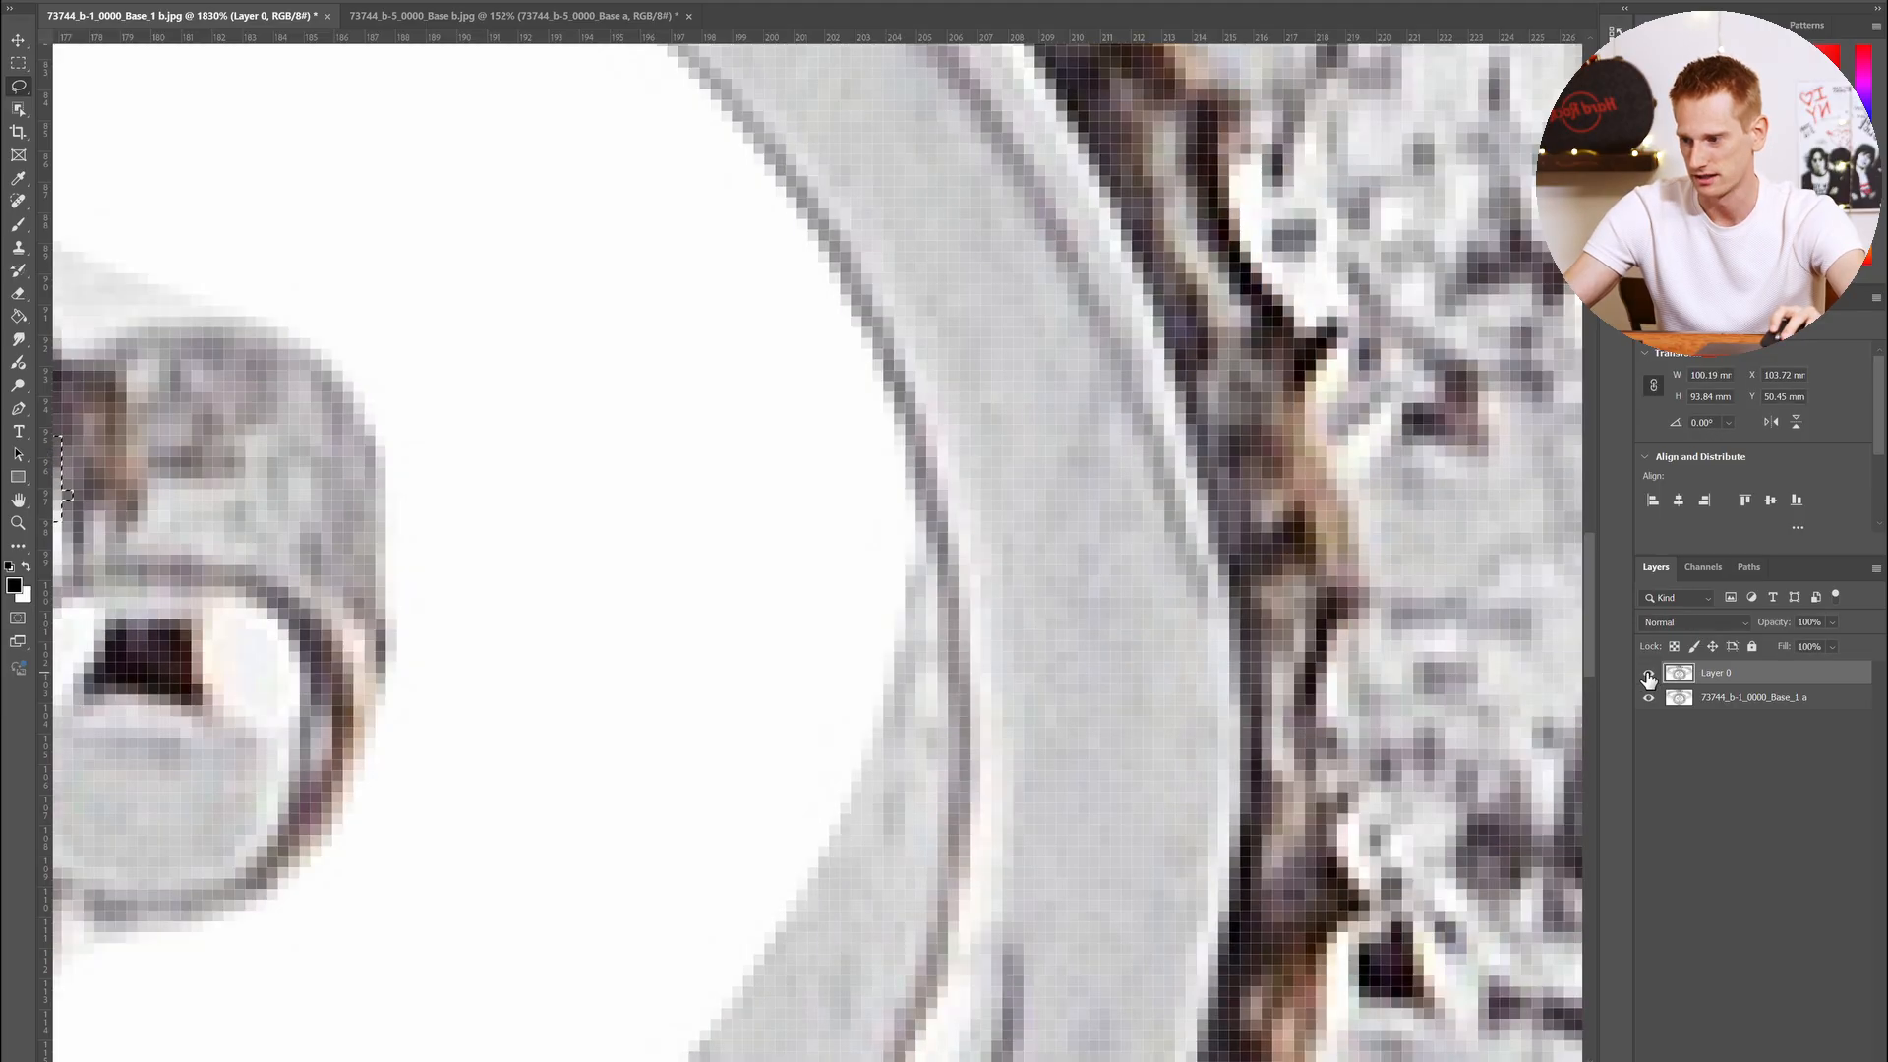
pyautogui.click(1648, 675)
pyautogui.click(1649, 674)
pyautogui.click(1649, 674)
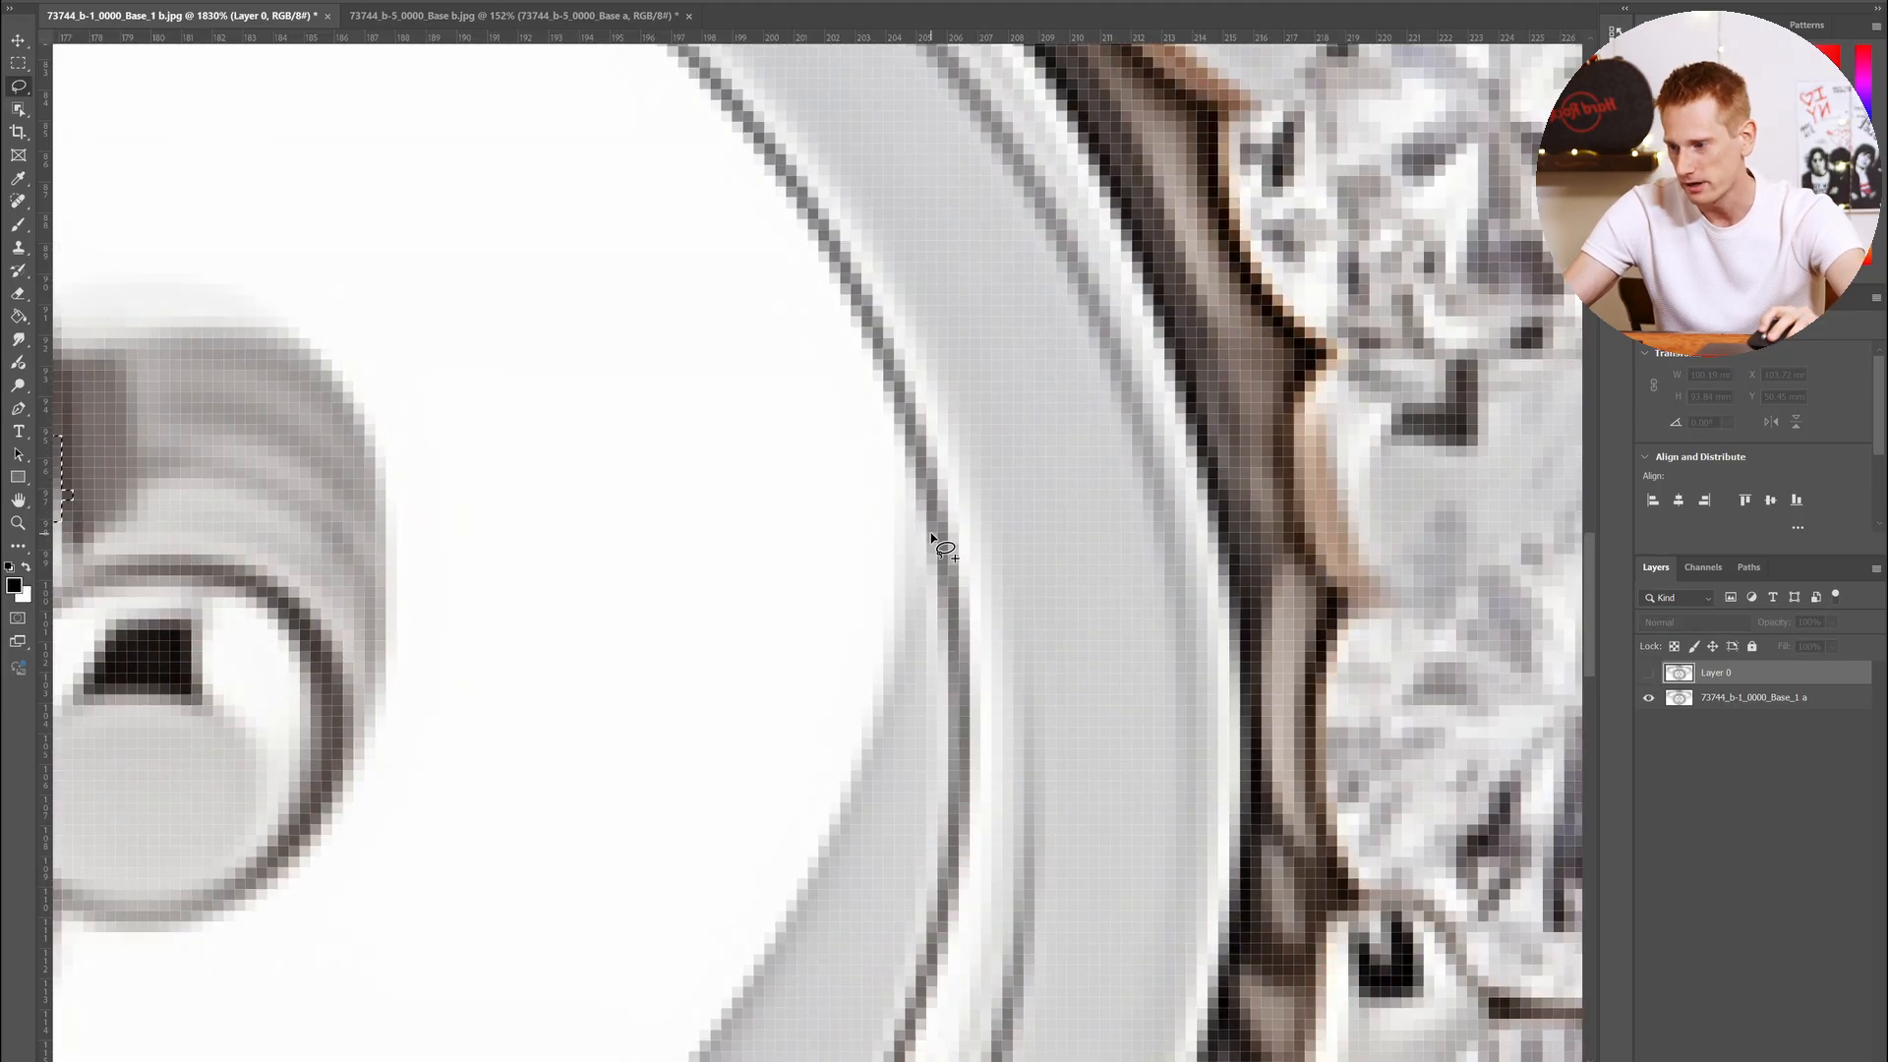
pyautogui.scroll(3, 928, 538)
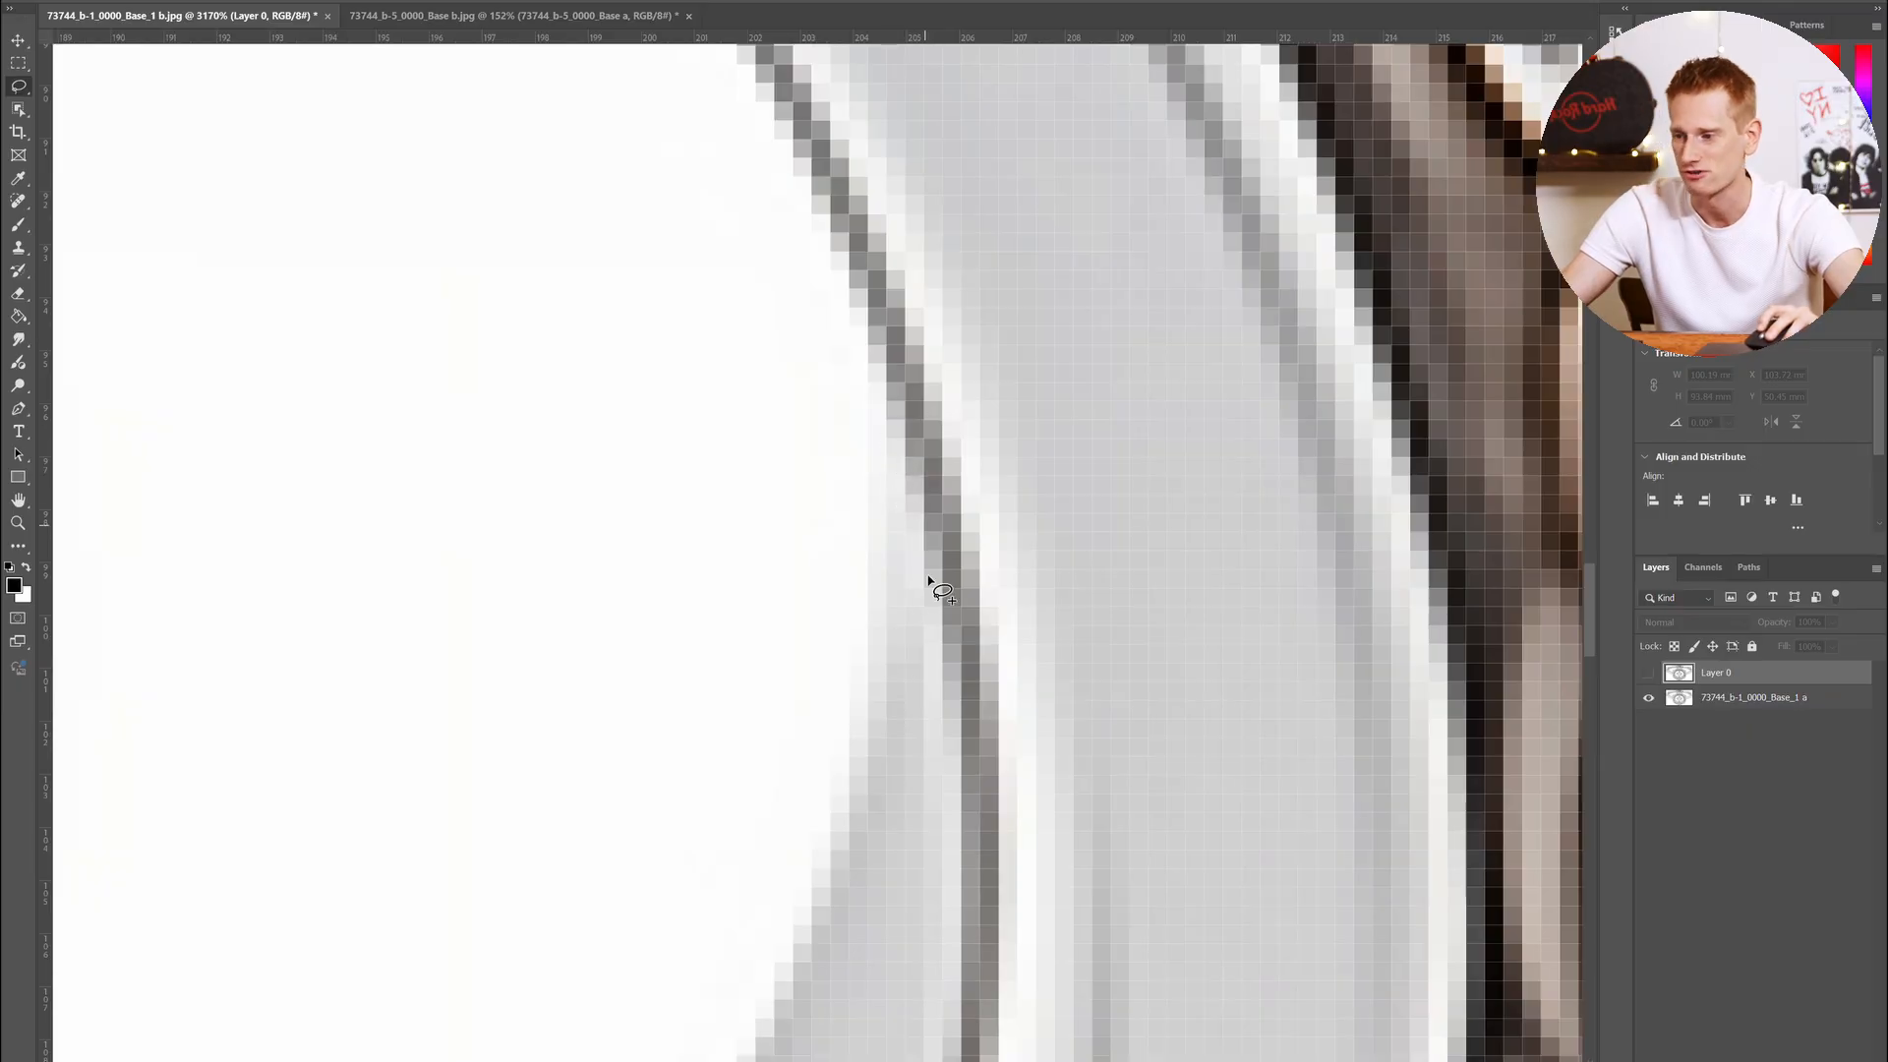
pyautogui.scroll(-6, 918, 552)
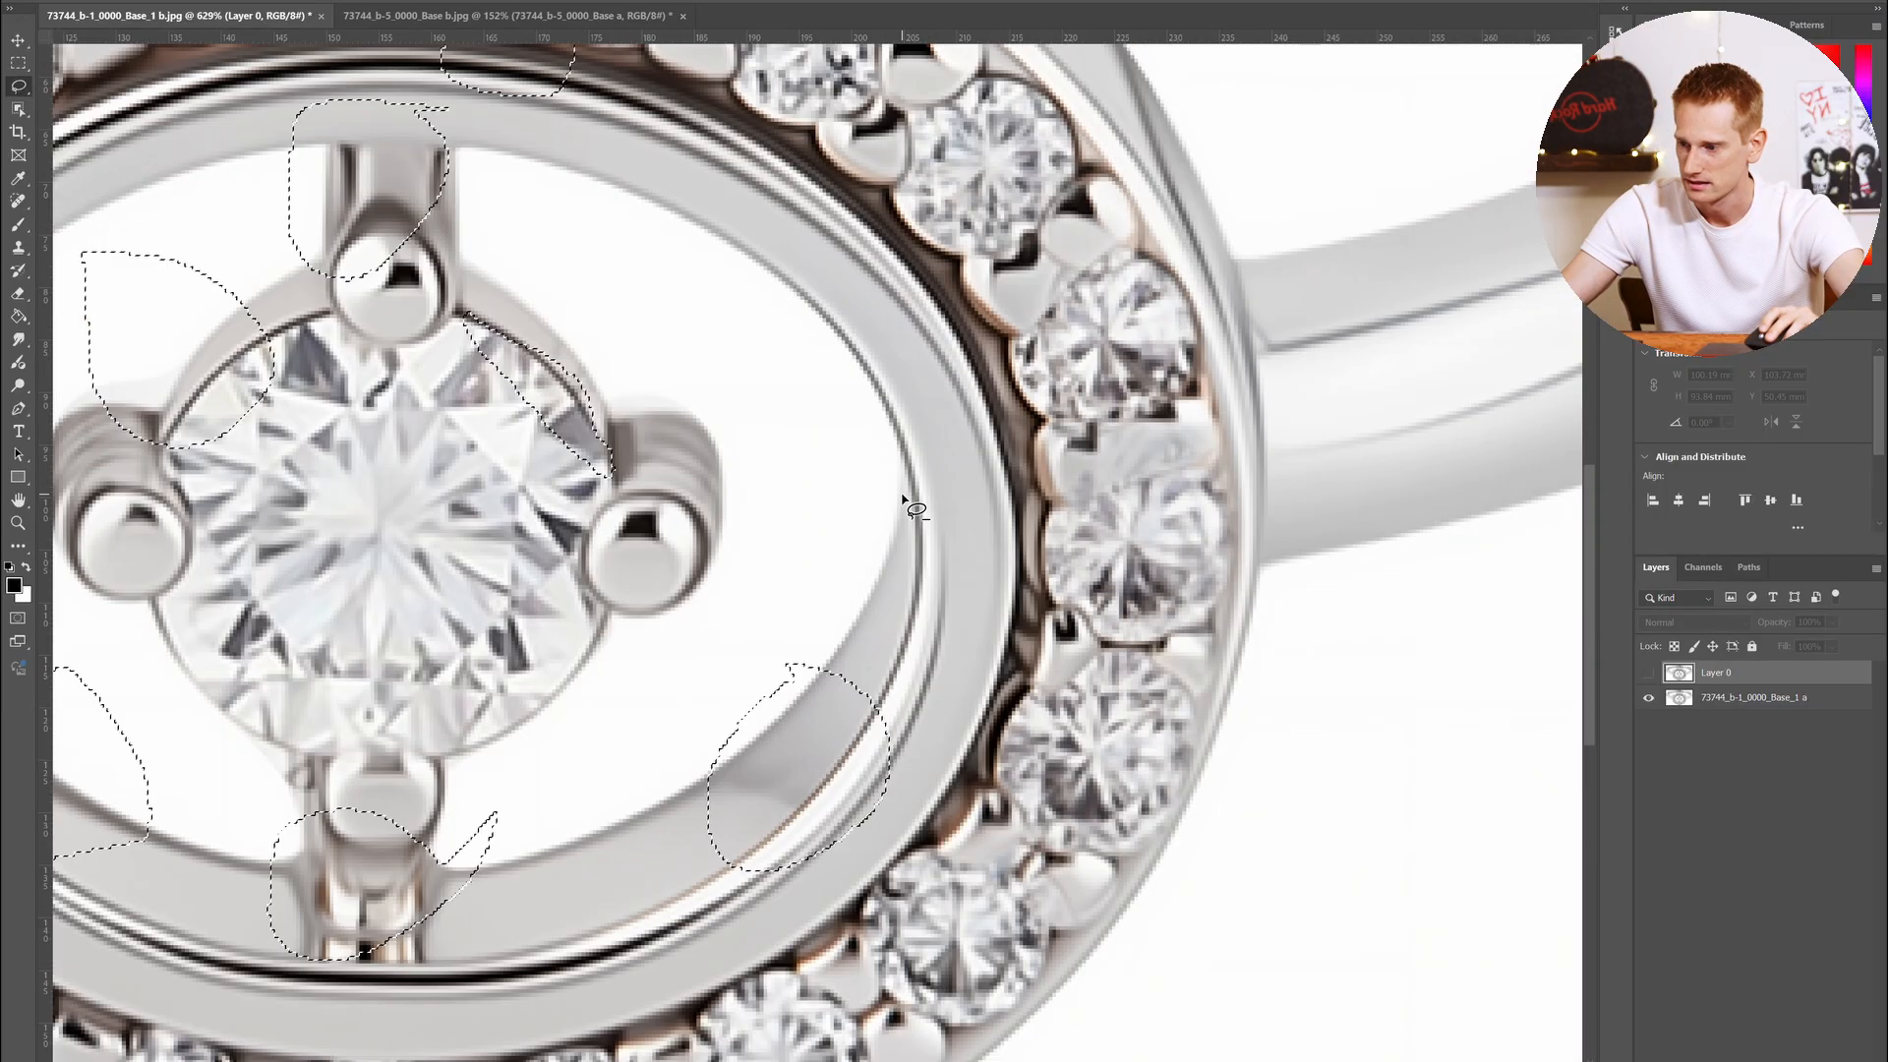
pyautogui.scroll(3, 902, 501)
# Compare the original and retouched versions of the whole ring head, leaving Layer 0 hidden
pyautogui.scroll(-6, 898, 547)
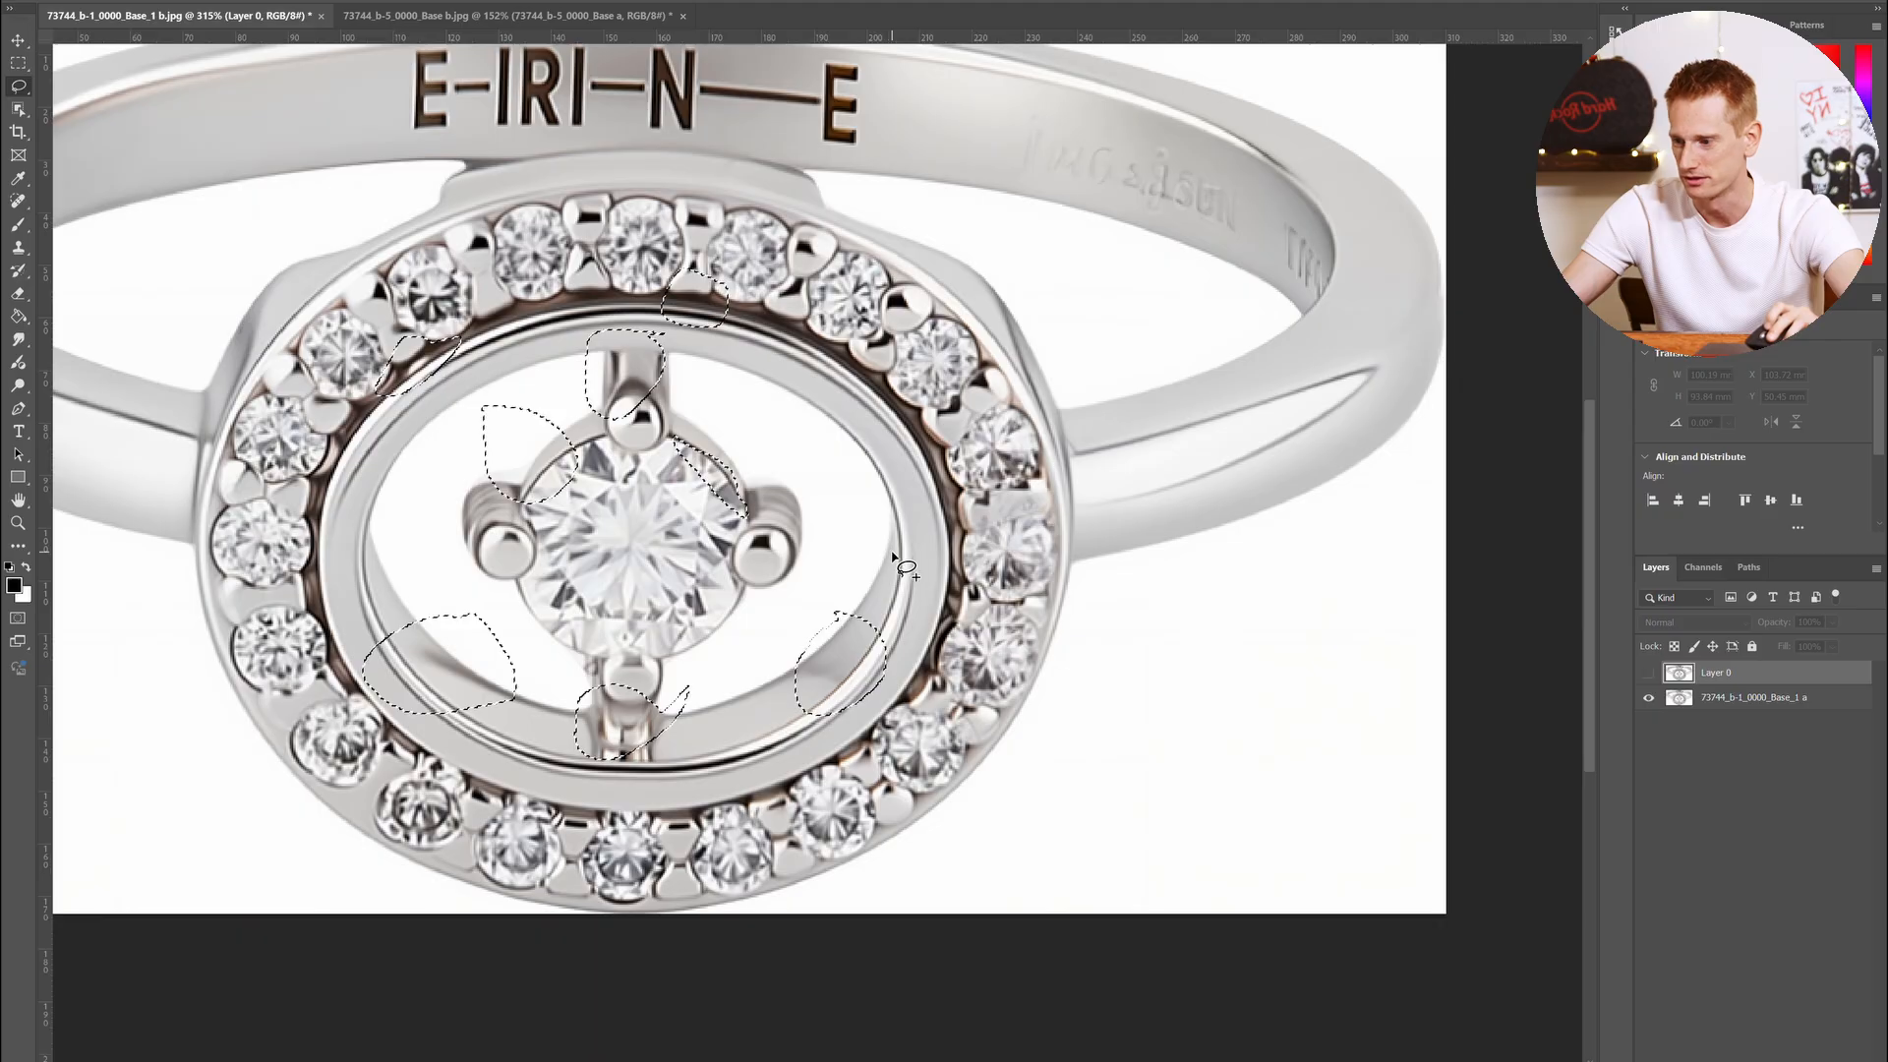
pyautogui.click(1648, 674)
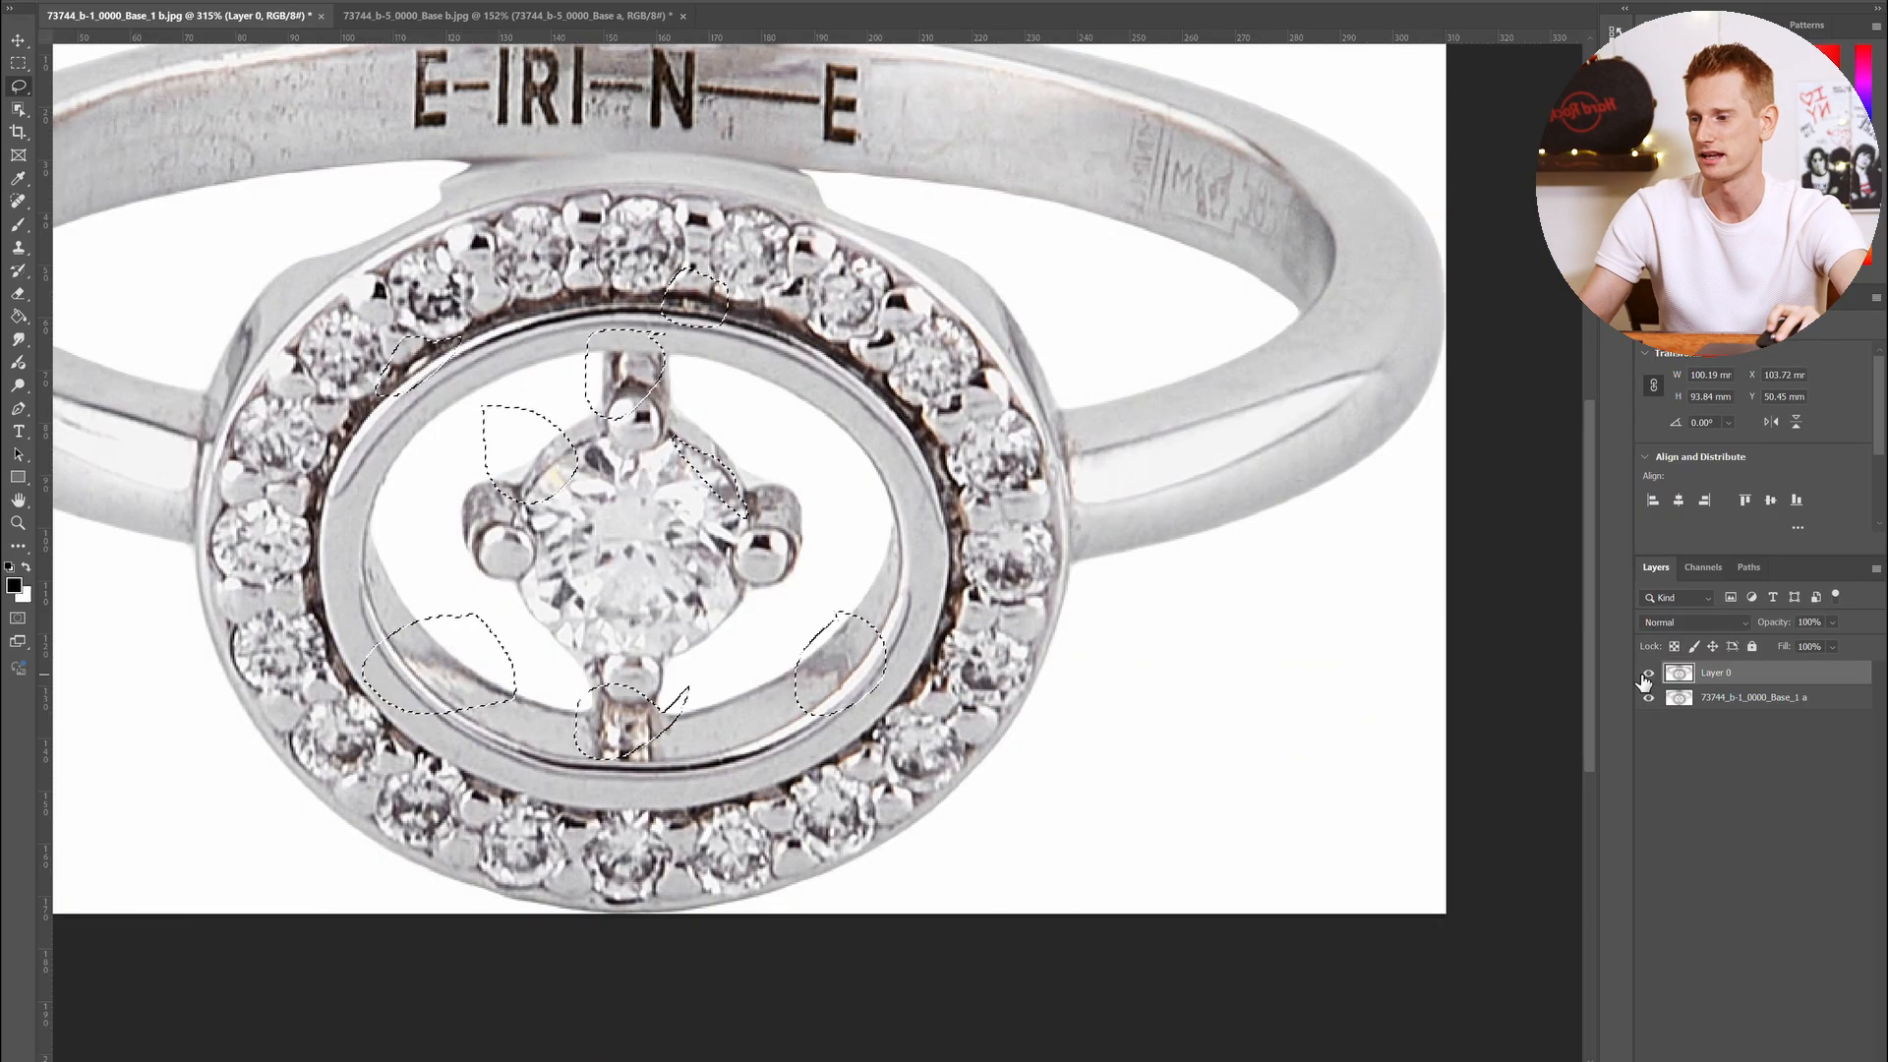
pyautogui.click(1649, 674)
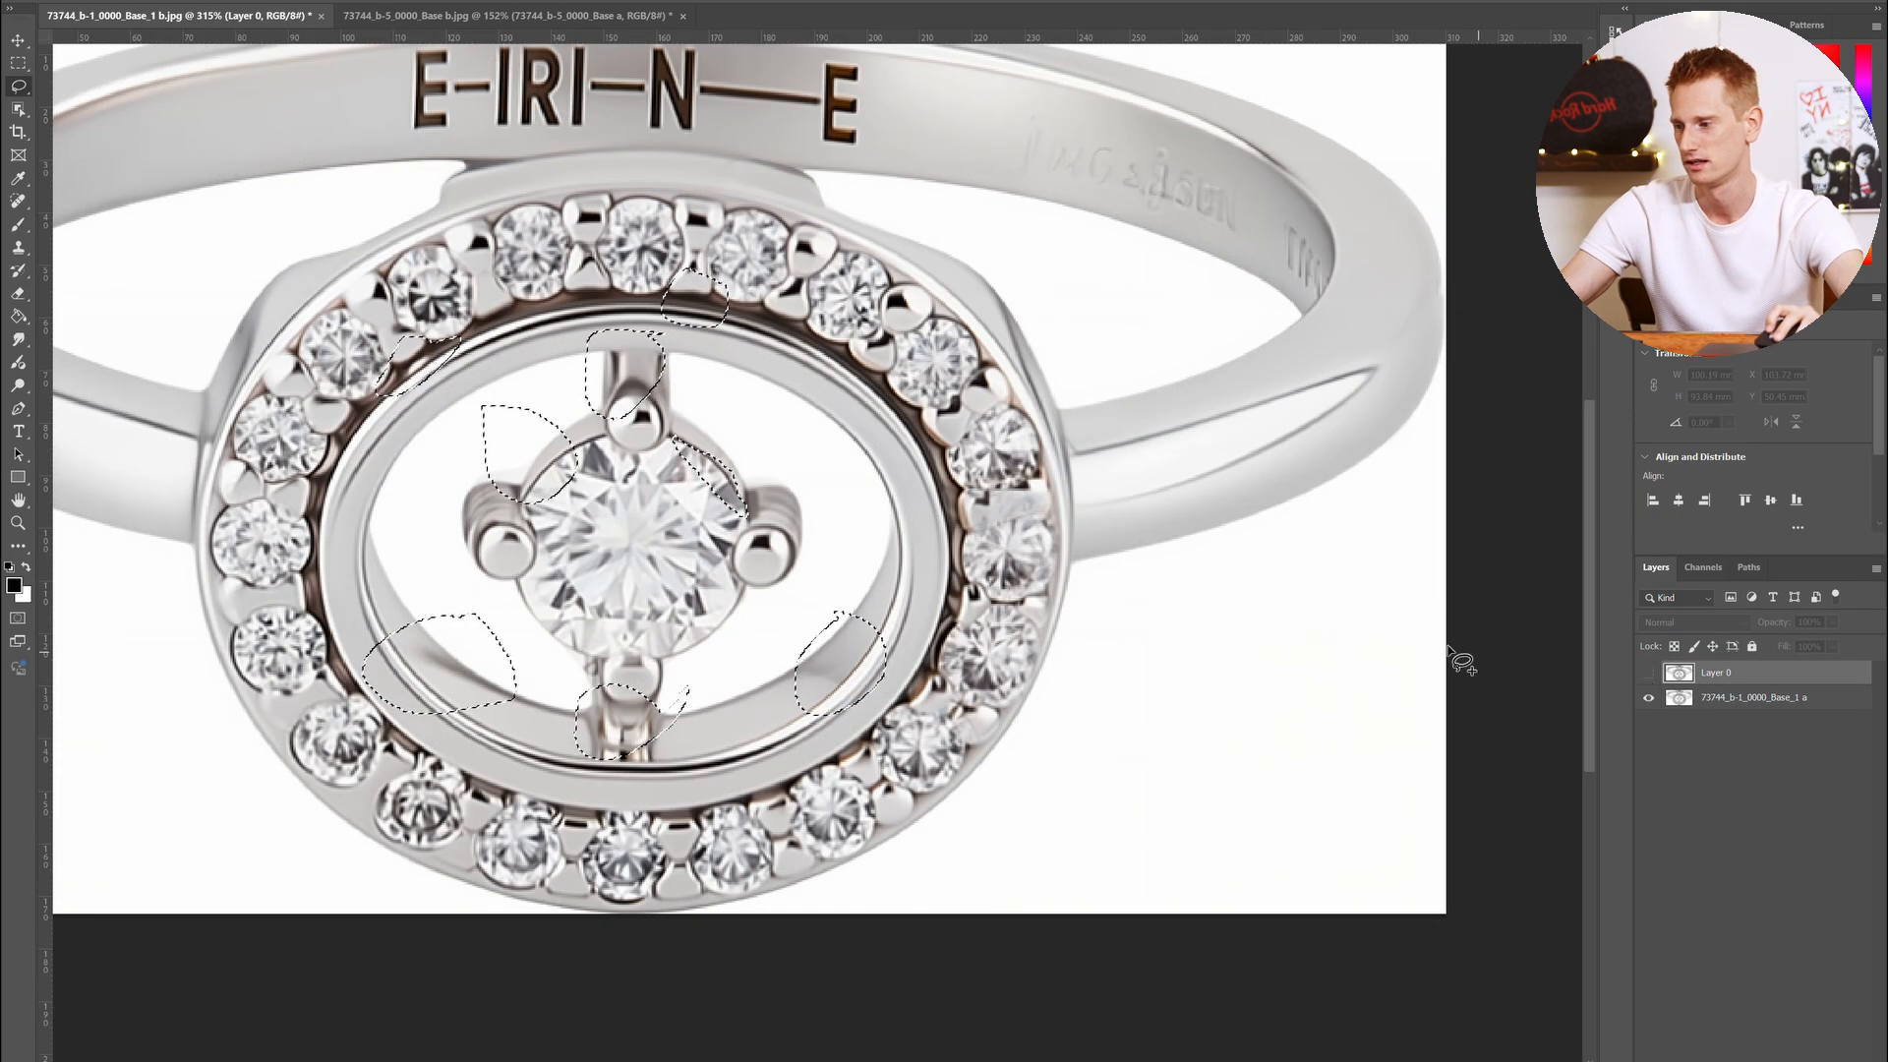
pyautogui.scroll(-2, 763, 513)
pyautogui.scroll(-2, 759, 511)
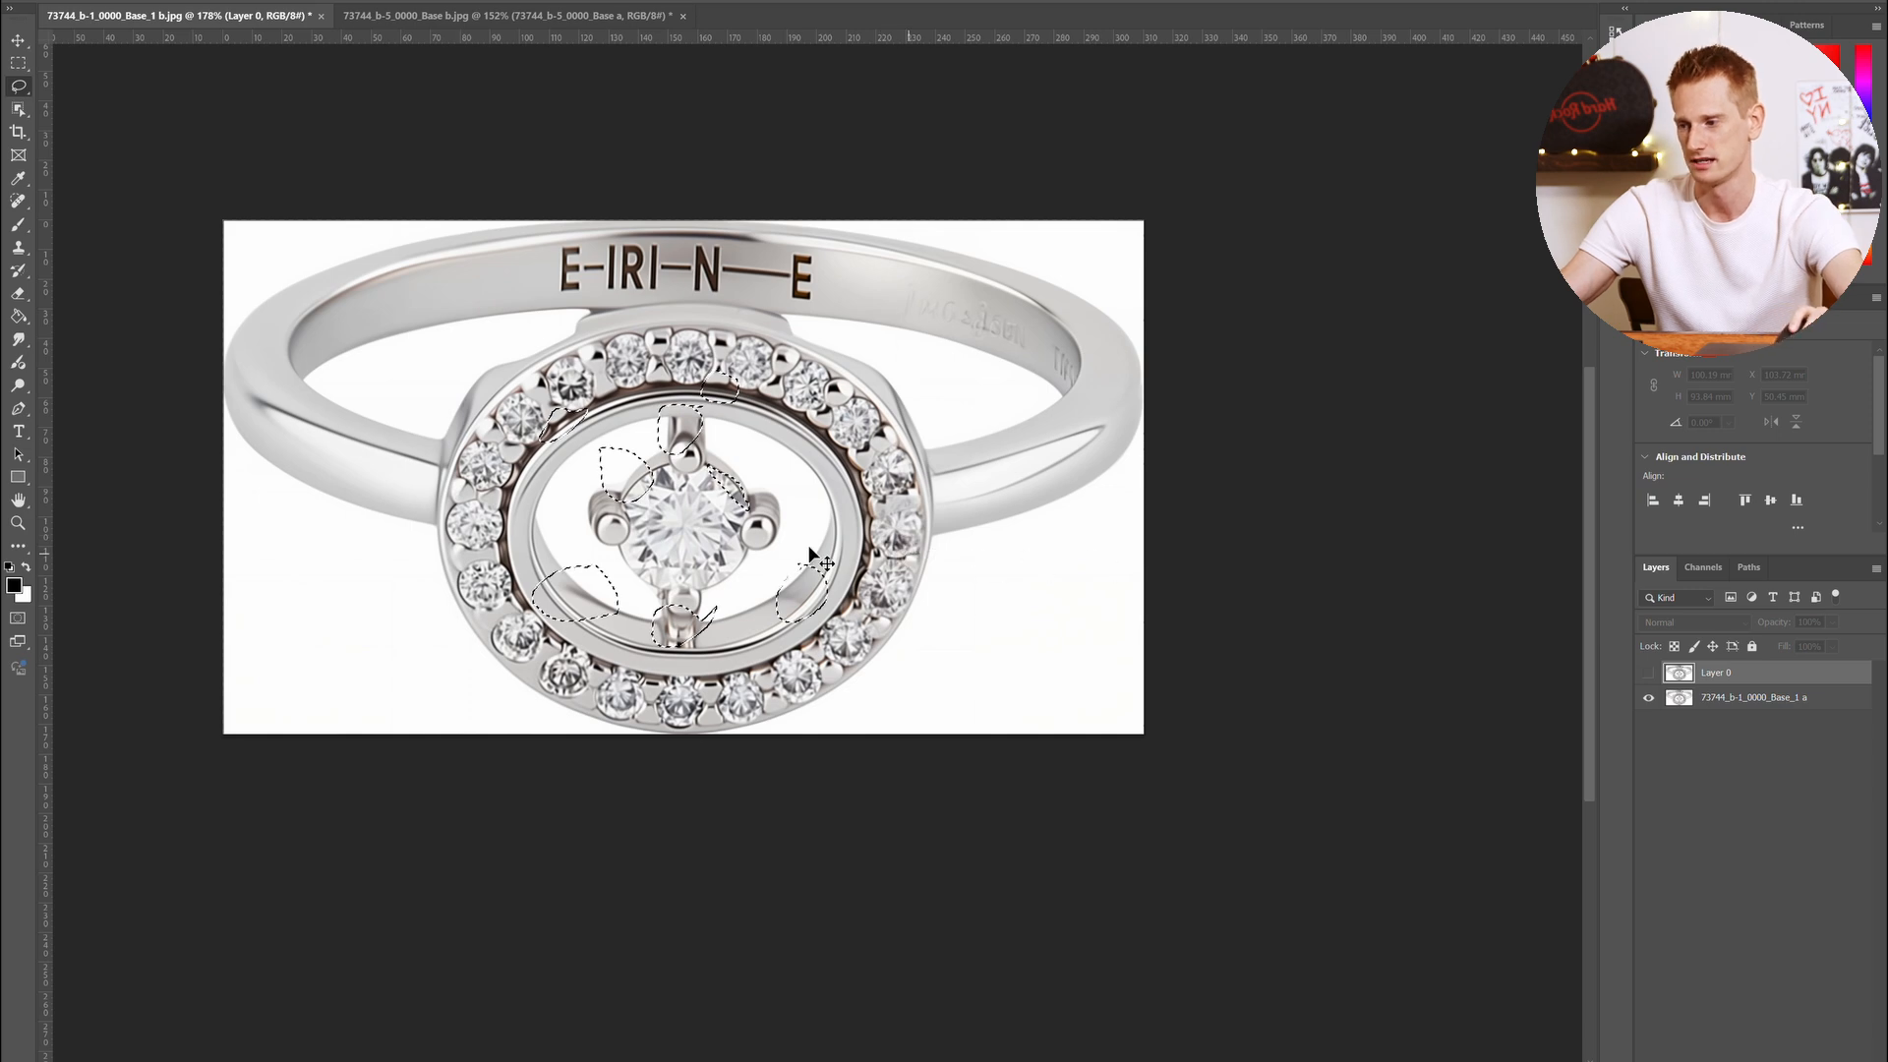
pyautogui.scroll(3, 812, 558)
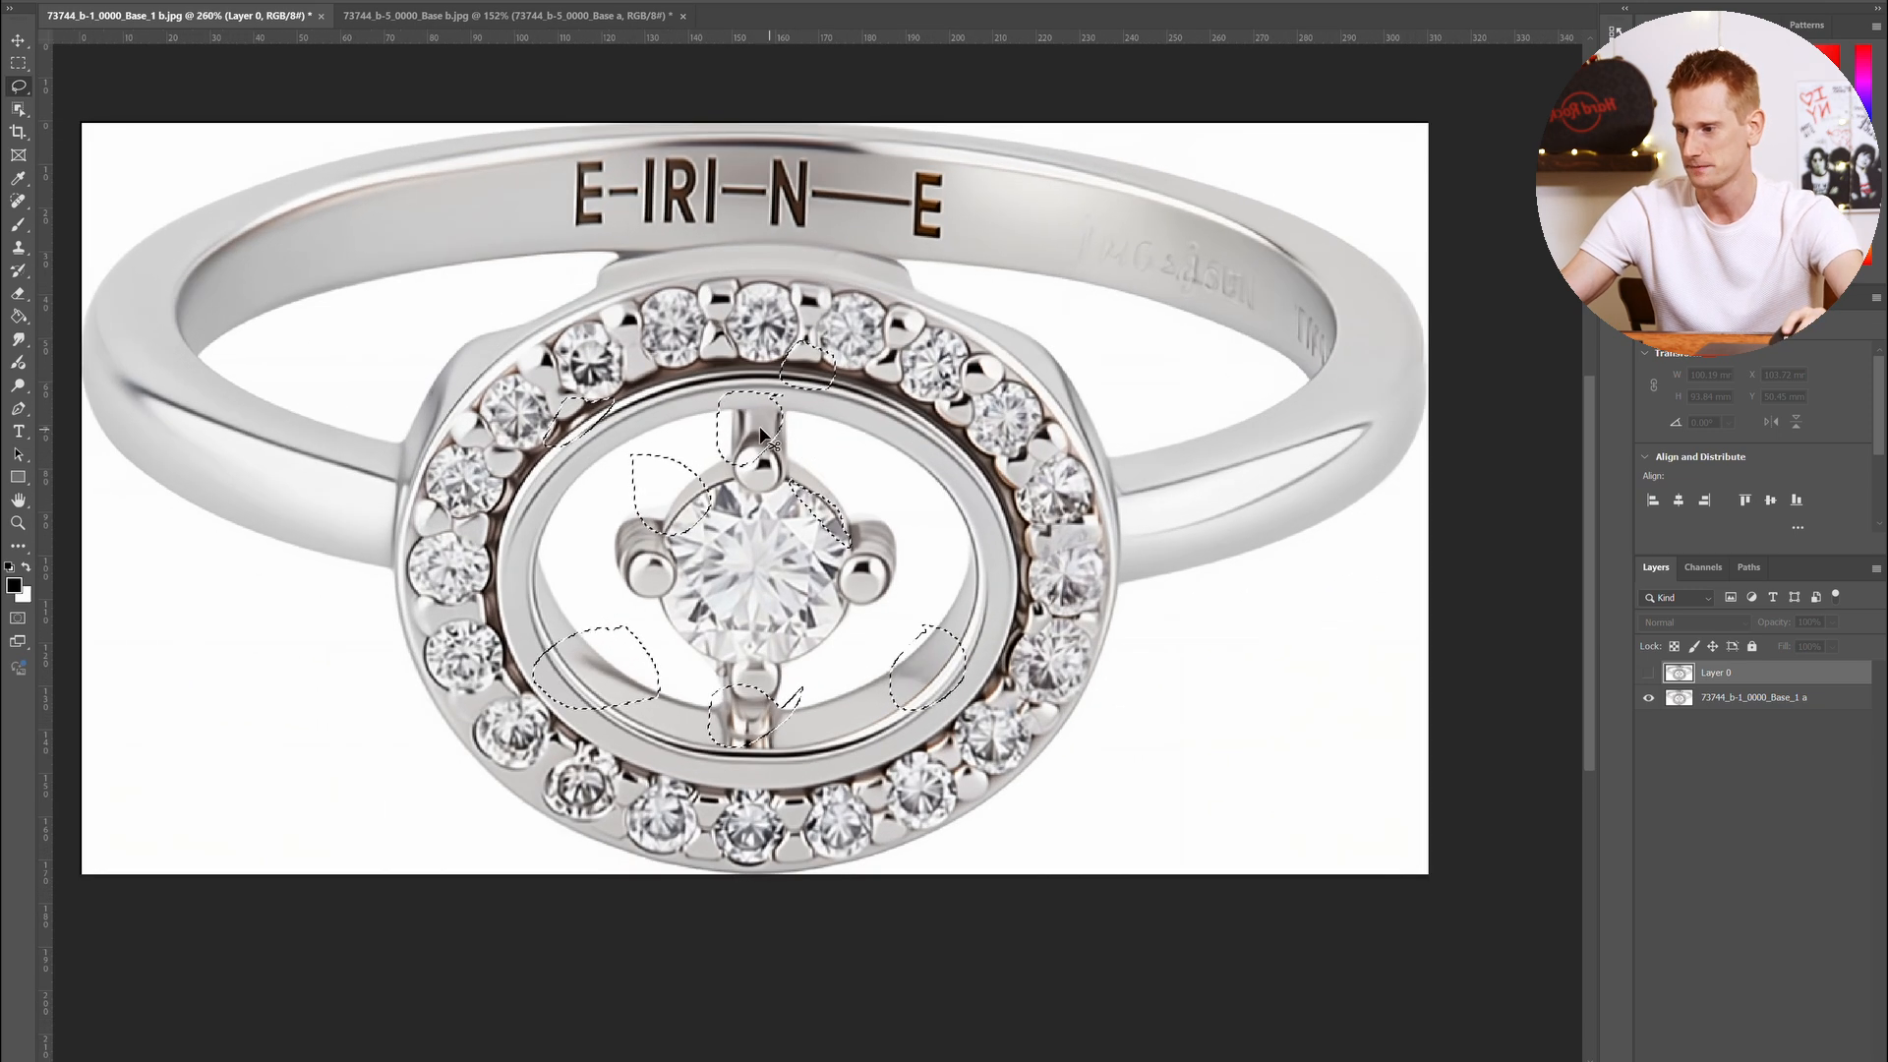
# Examine the retouched hallmark inside the band and show Layer 0 to inspect the original stamp
pyautogui.hscroll(3, 763, 433)
pyautogui.scroll(3, 944, 271)
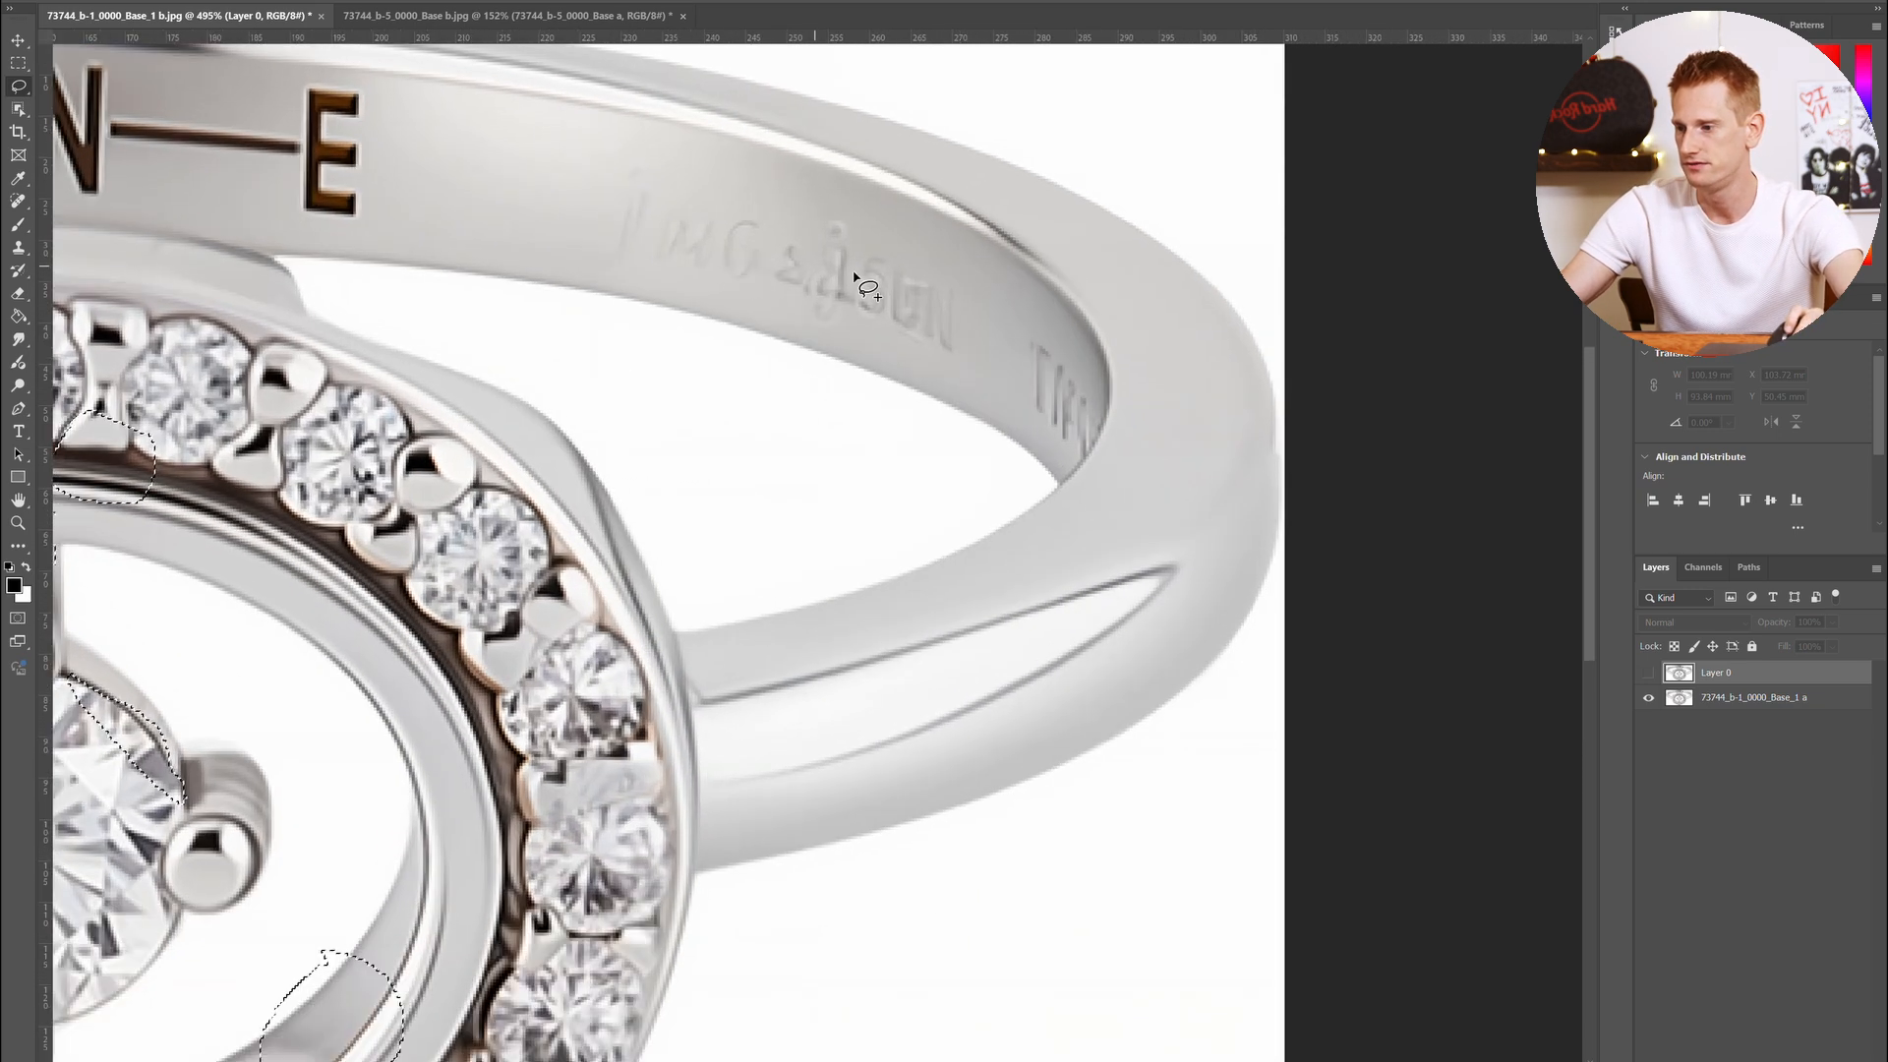
pyautogui.click(1647, 672)
pyautogui.scroll(2, 846, 263)
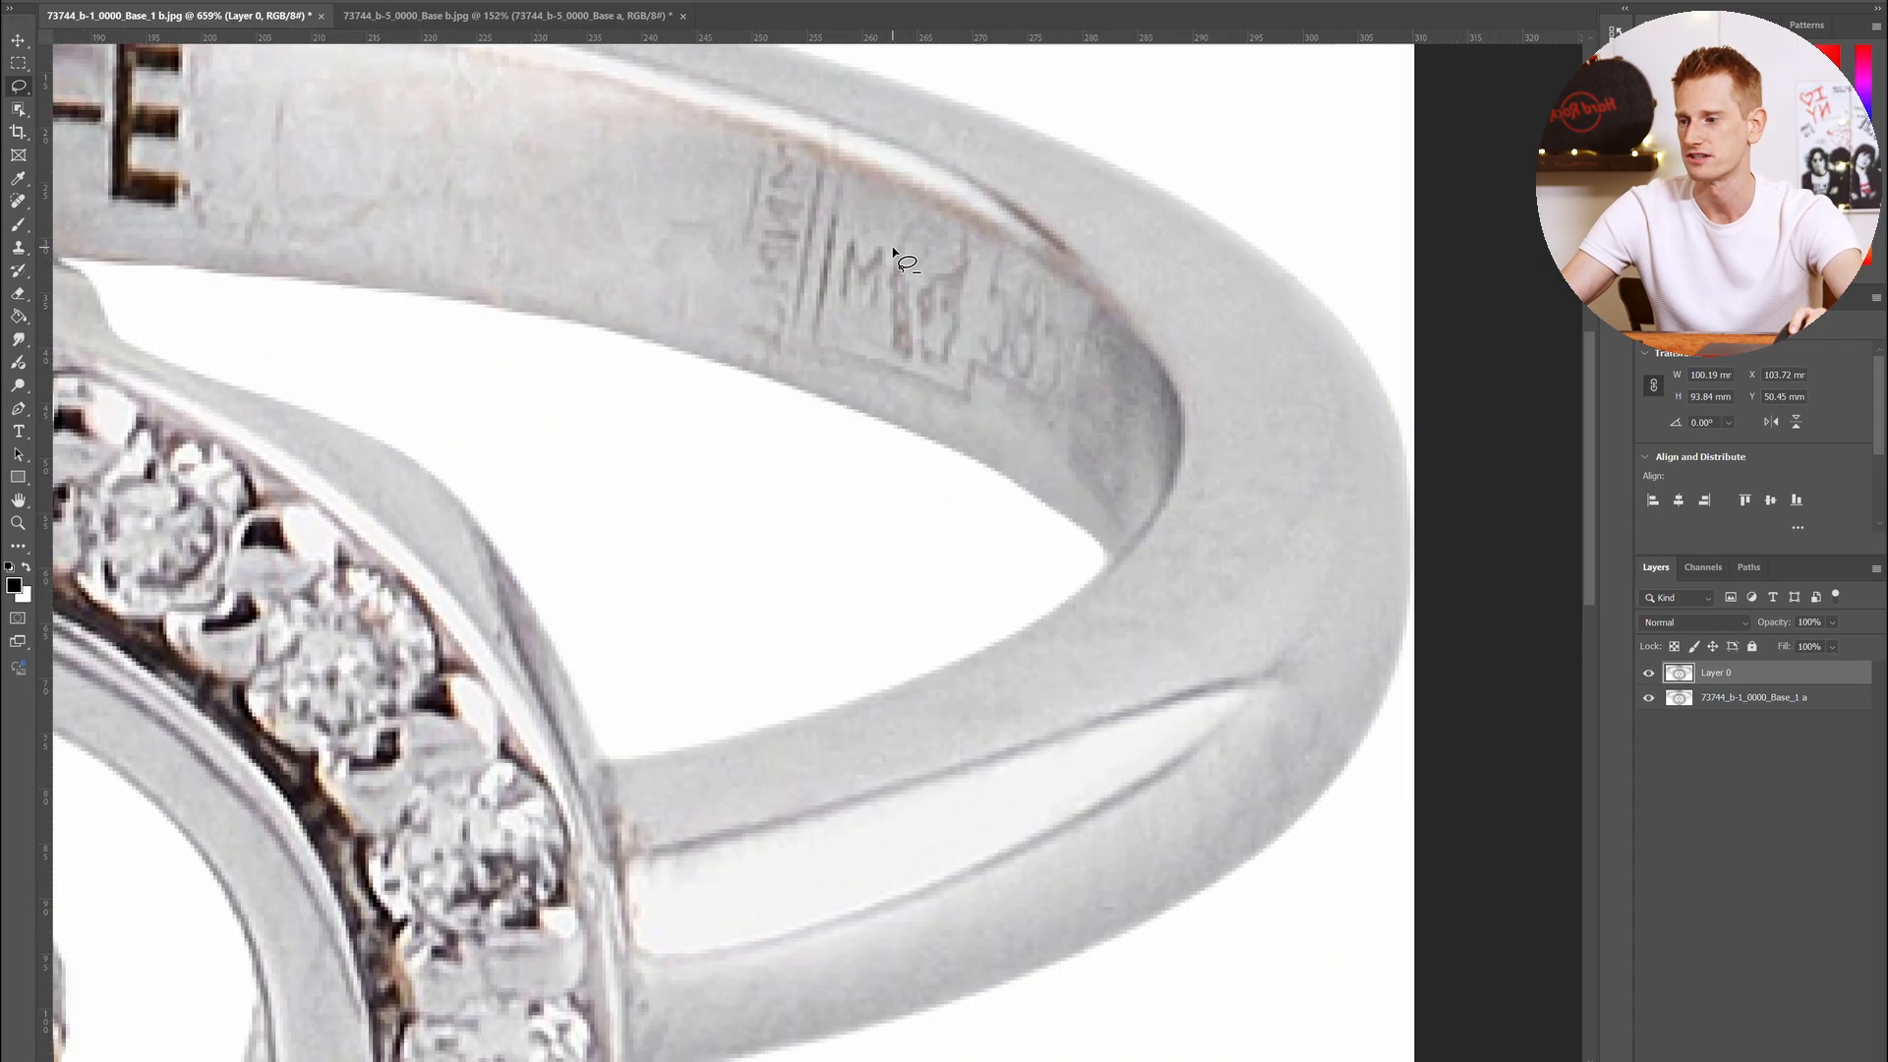
pyautogui.scroll(-3, 841, 264)
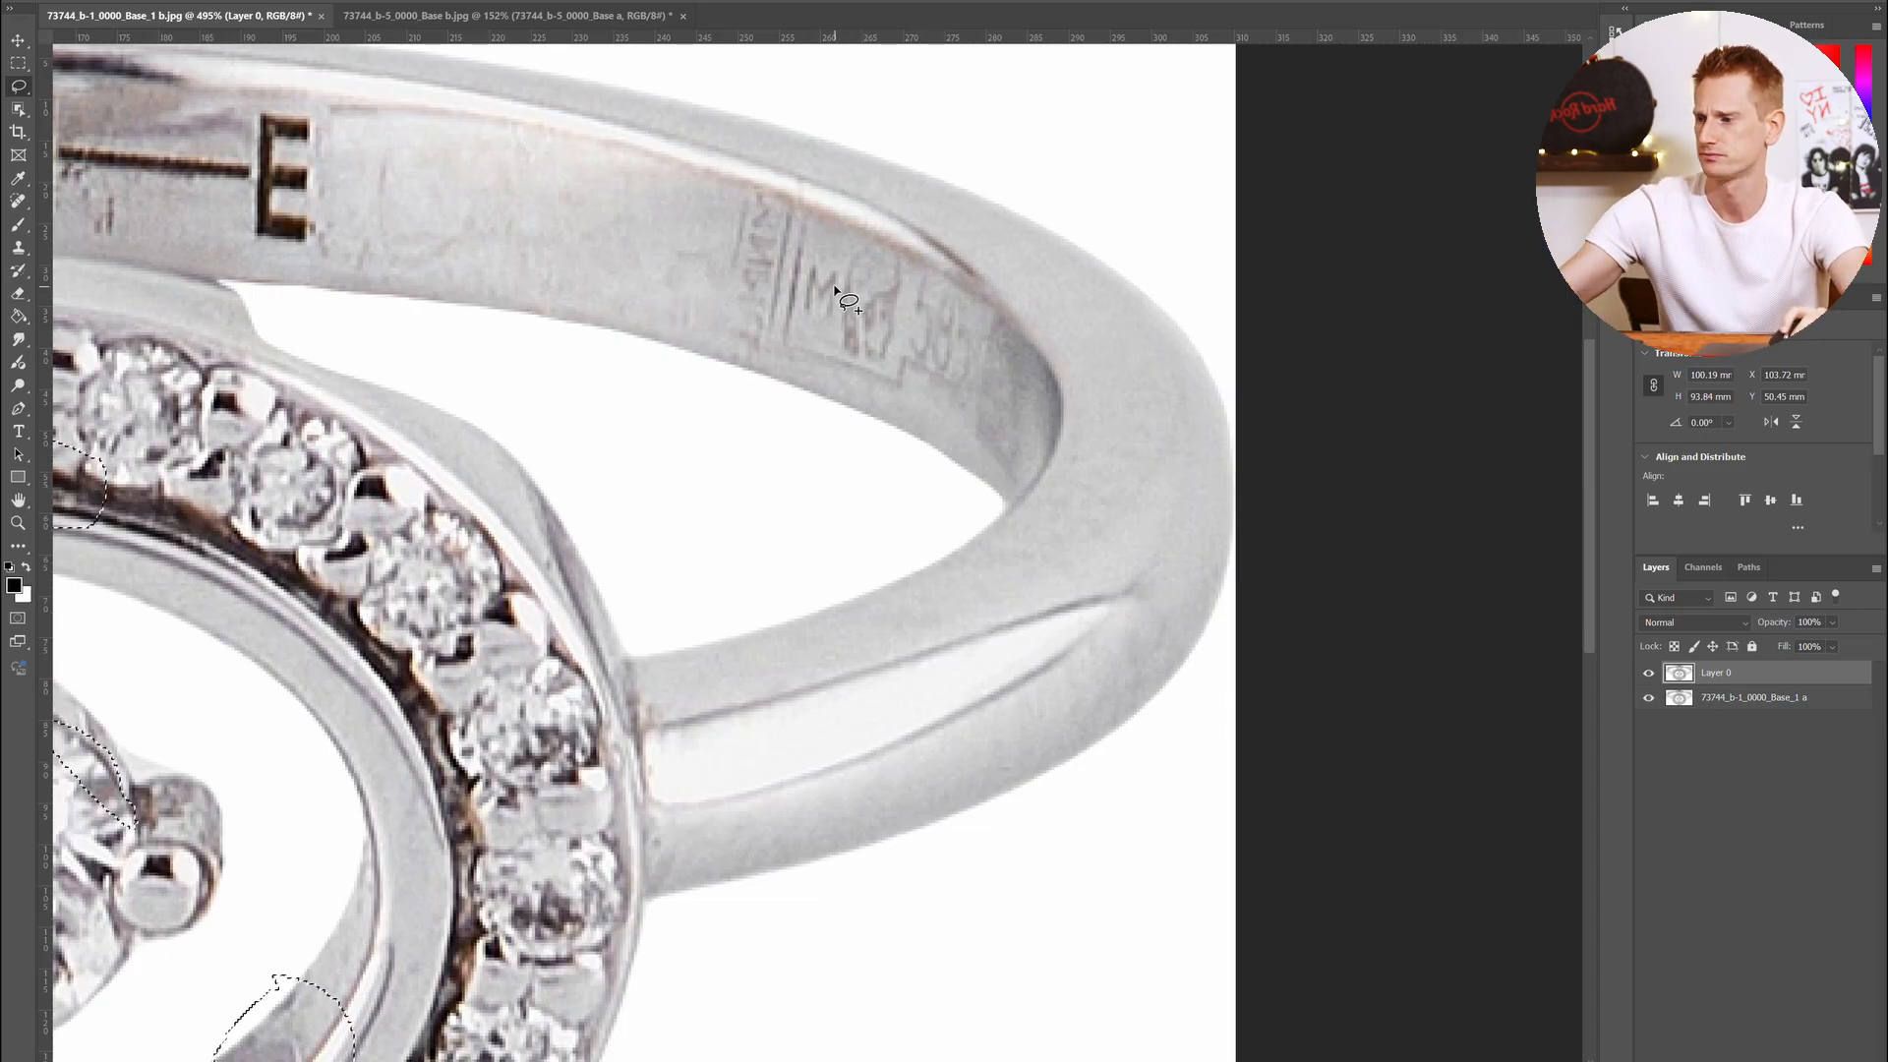
# Compare the hallmark inside the band again by hiding Layer 0 and showing it once more
pyautogui.scroll(-3, 749, 216)
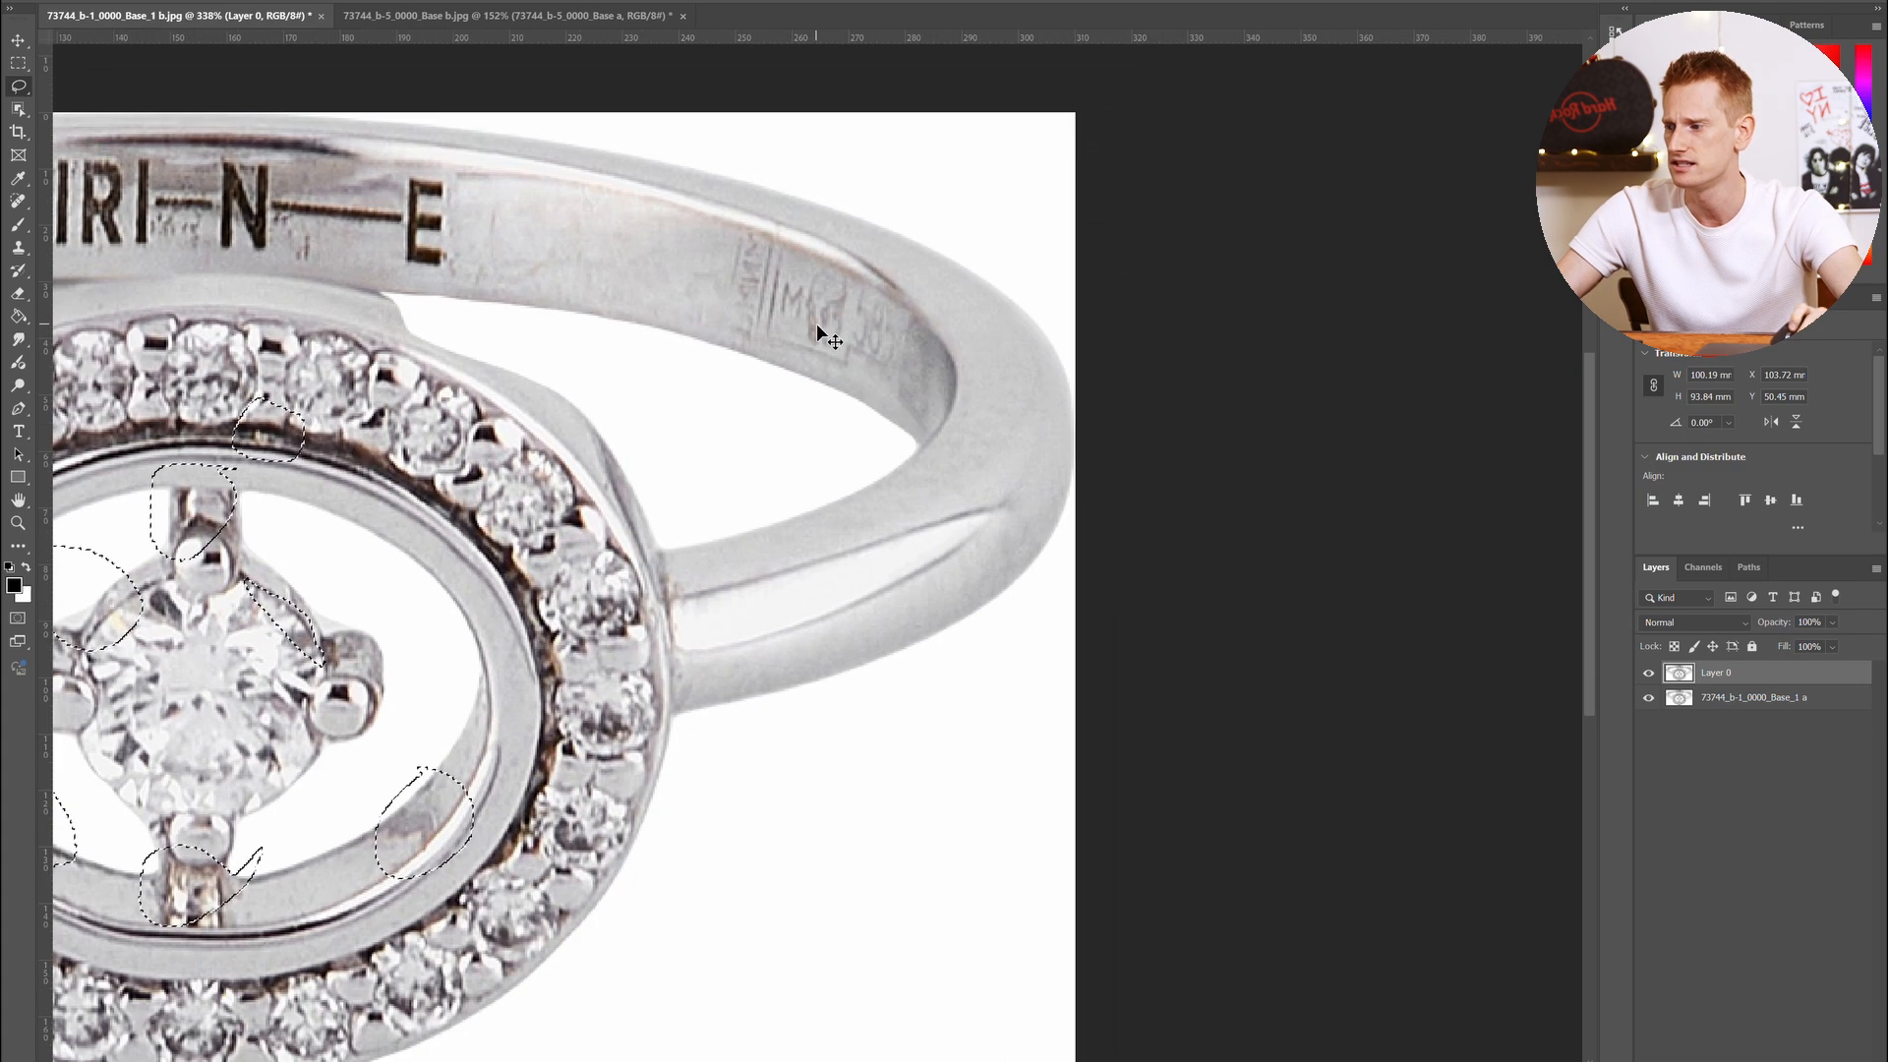
pyautogui.hscroll(-3, 818, 335)
pyautogui.hscroll(-2, 818, 330)
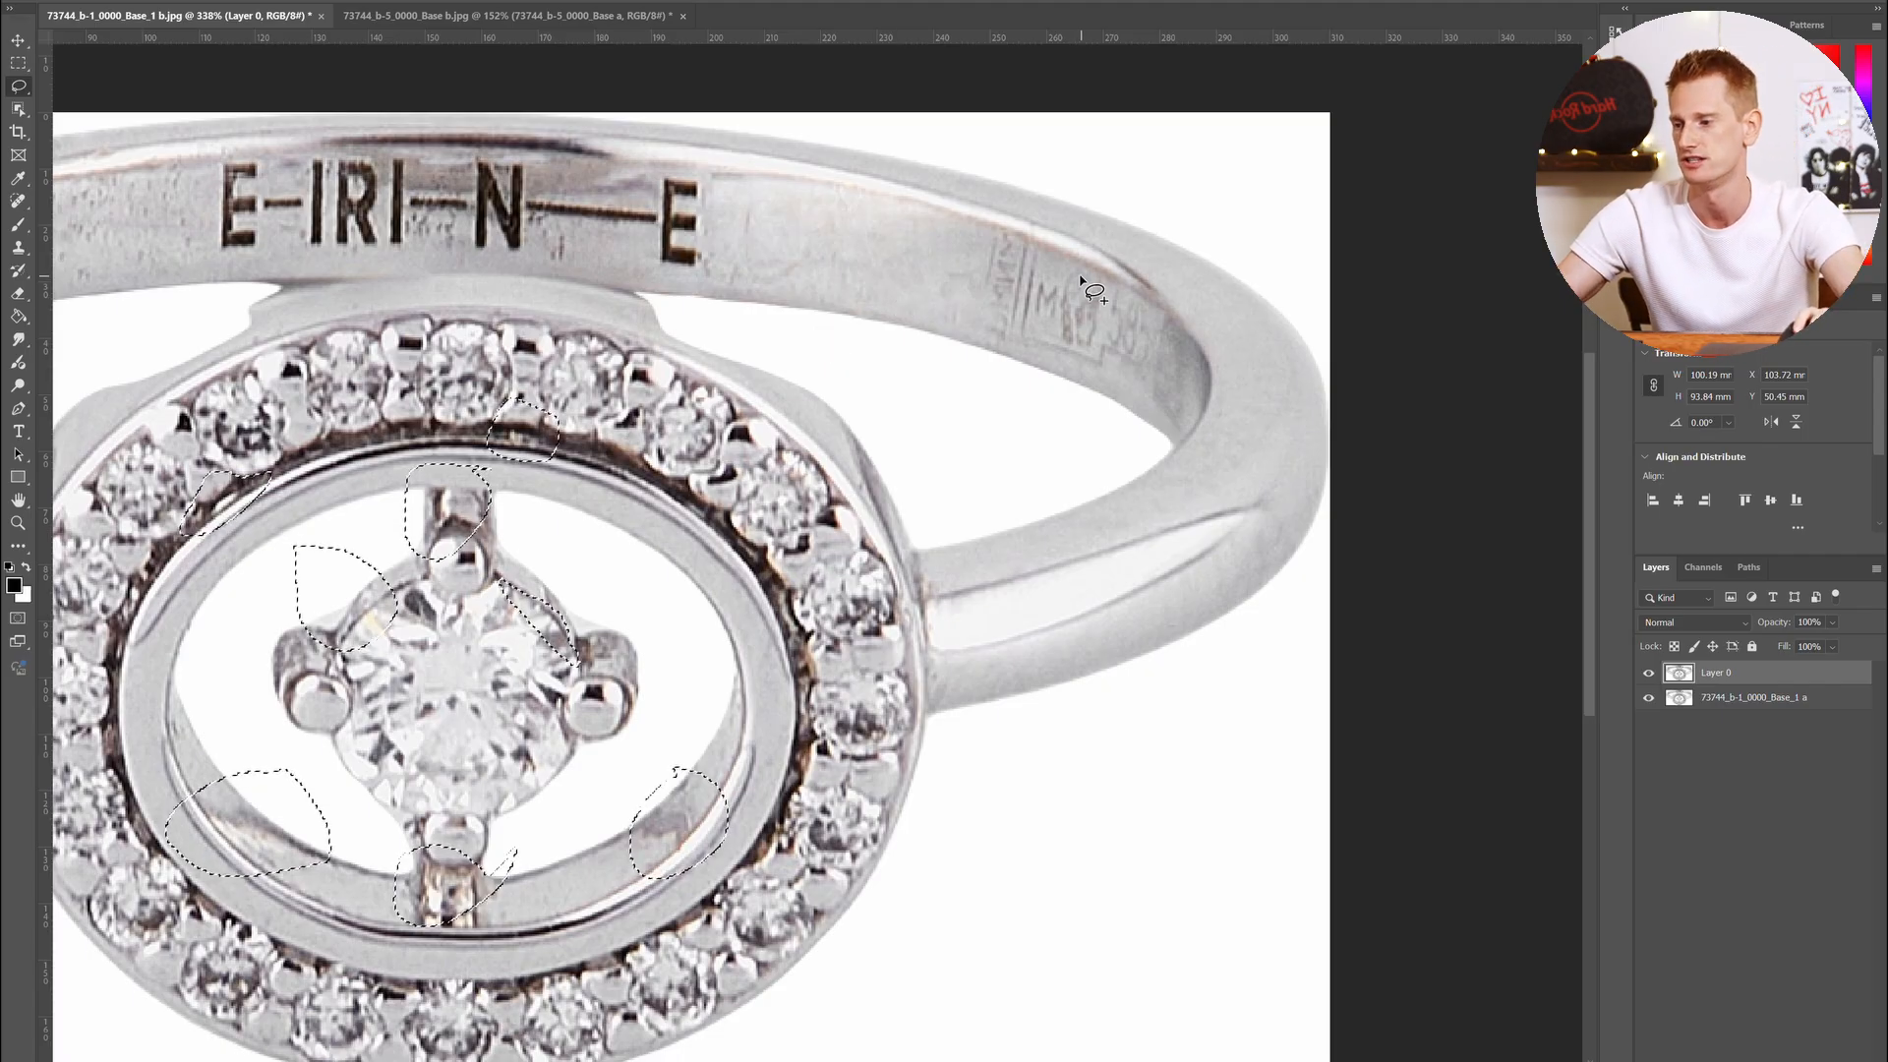
pyautogui.scroll(1, 1082, 332)
pyautogui.scroll(3, 1081, 334)
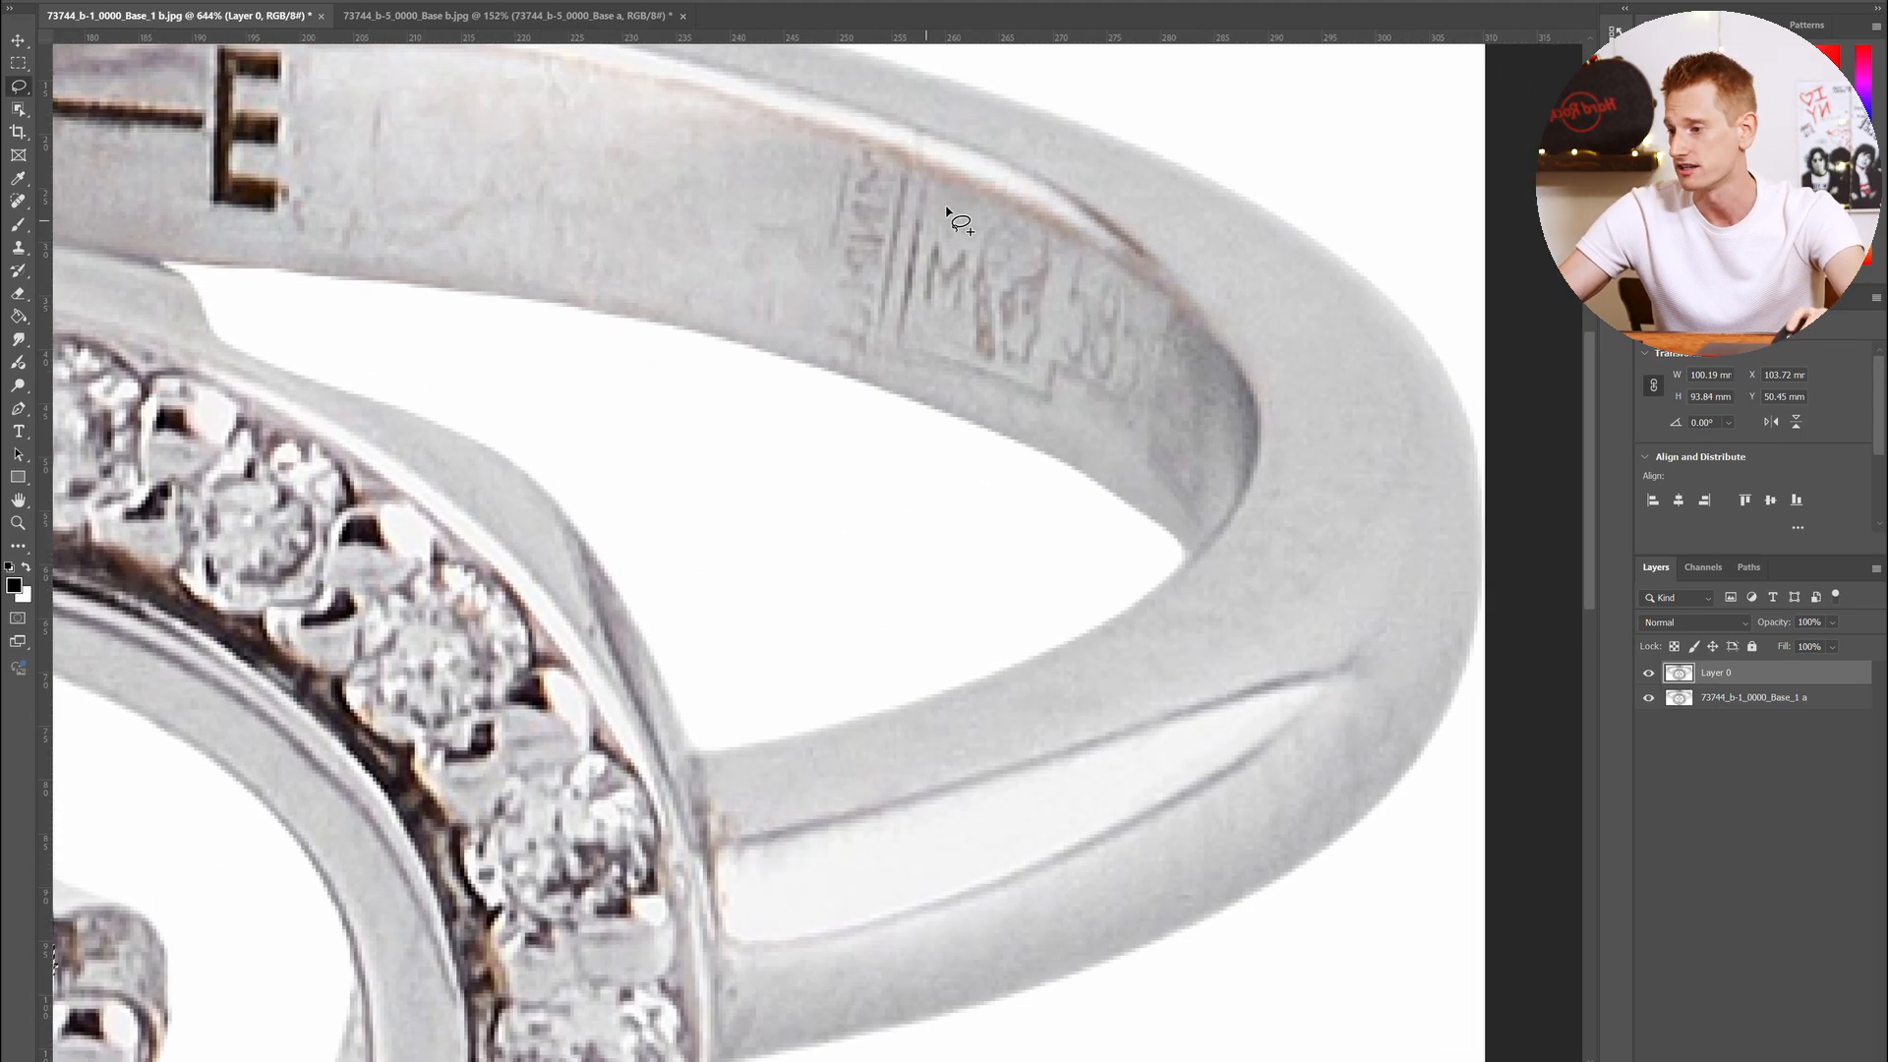
pyautogui.click(1648, 674)
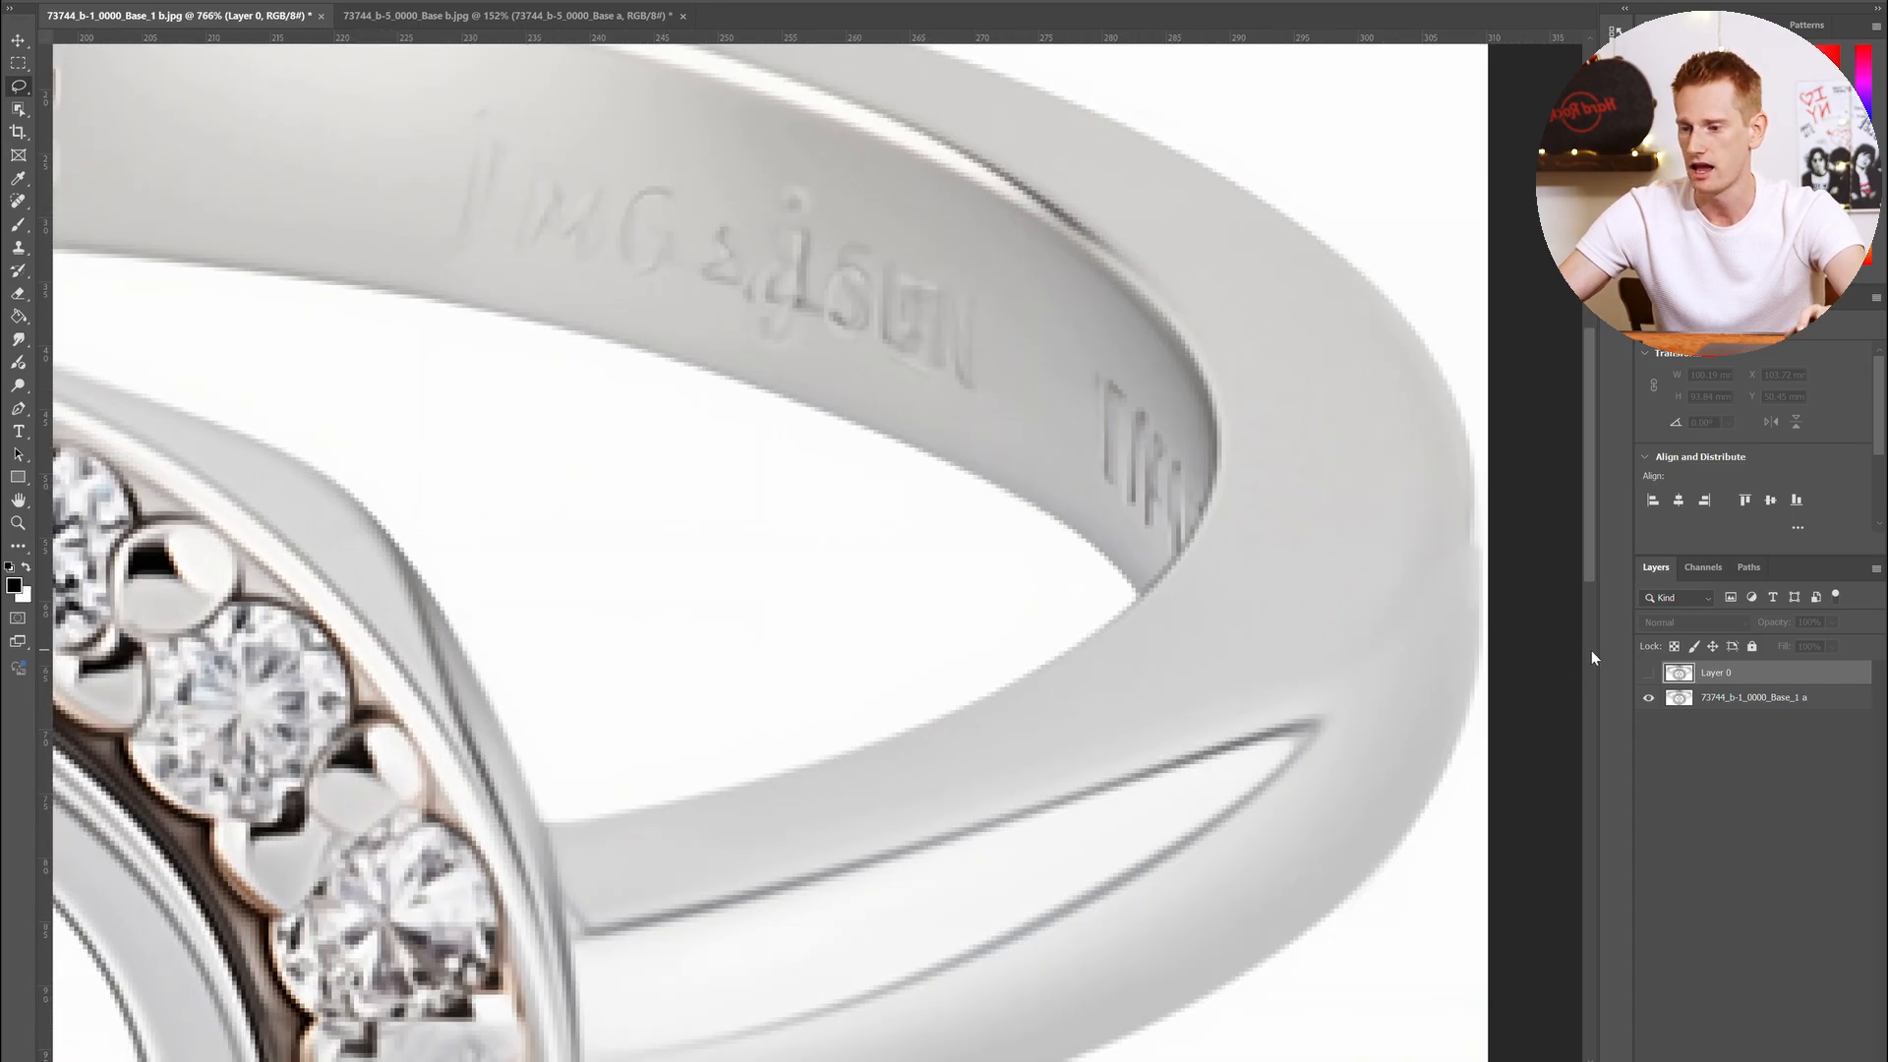
pyautogui.click(1648, 674)
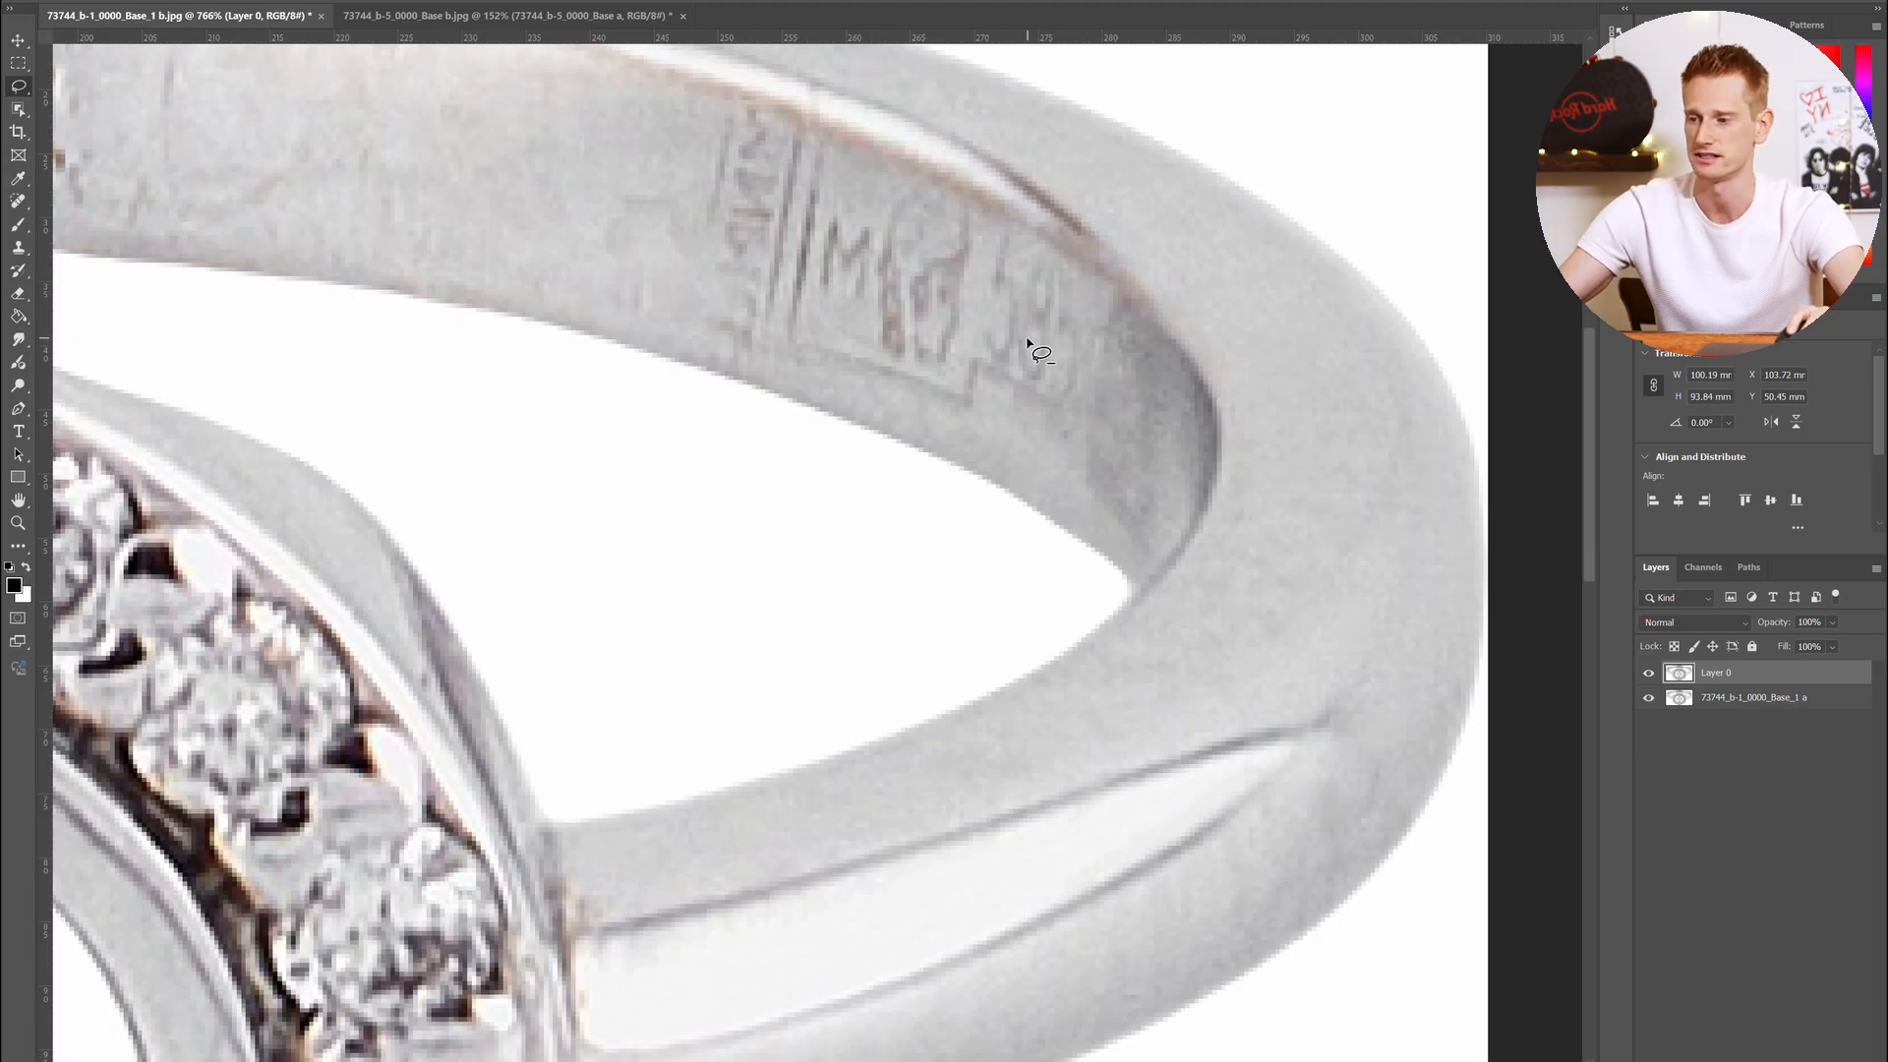
# Examine the original hallmark down to individual pixels, and hide Layer 0 to view the retouched engraving
pyautogui.scroll(8, 1027, 344)
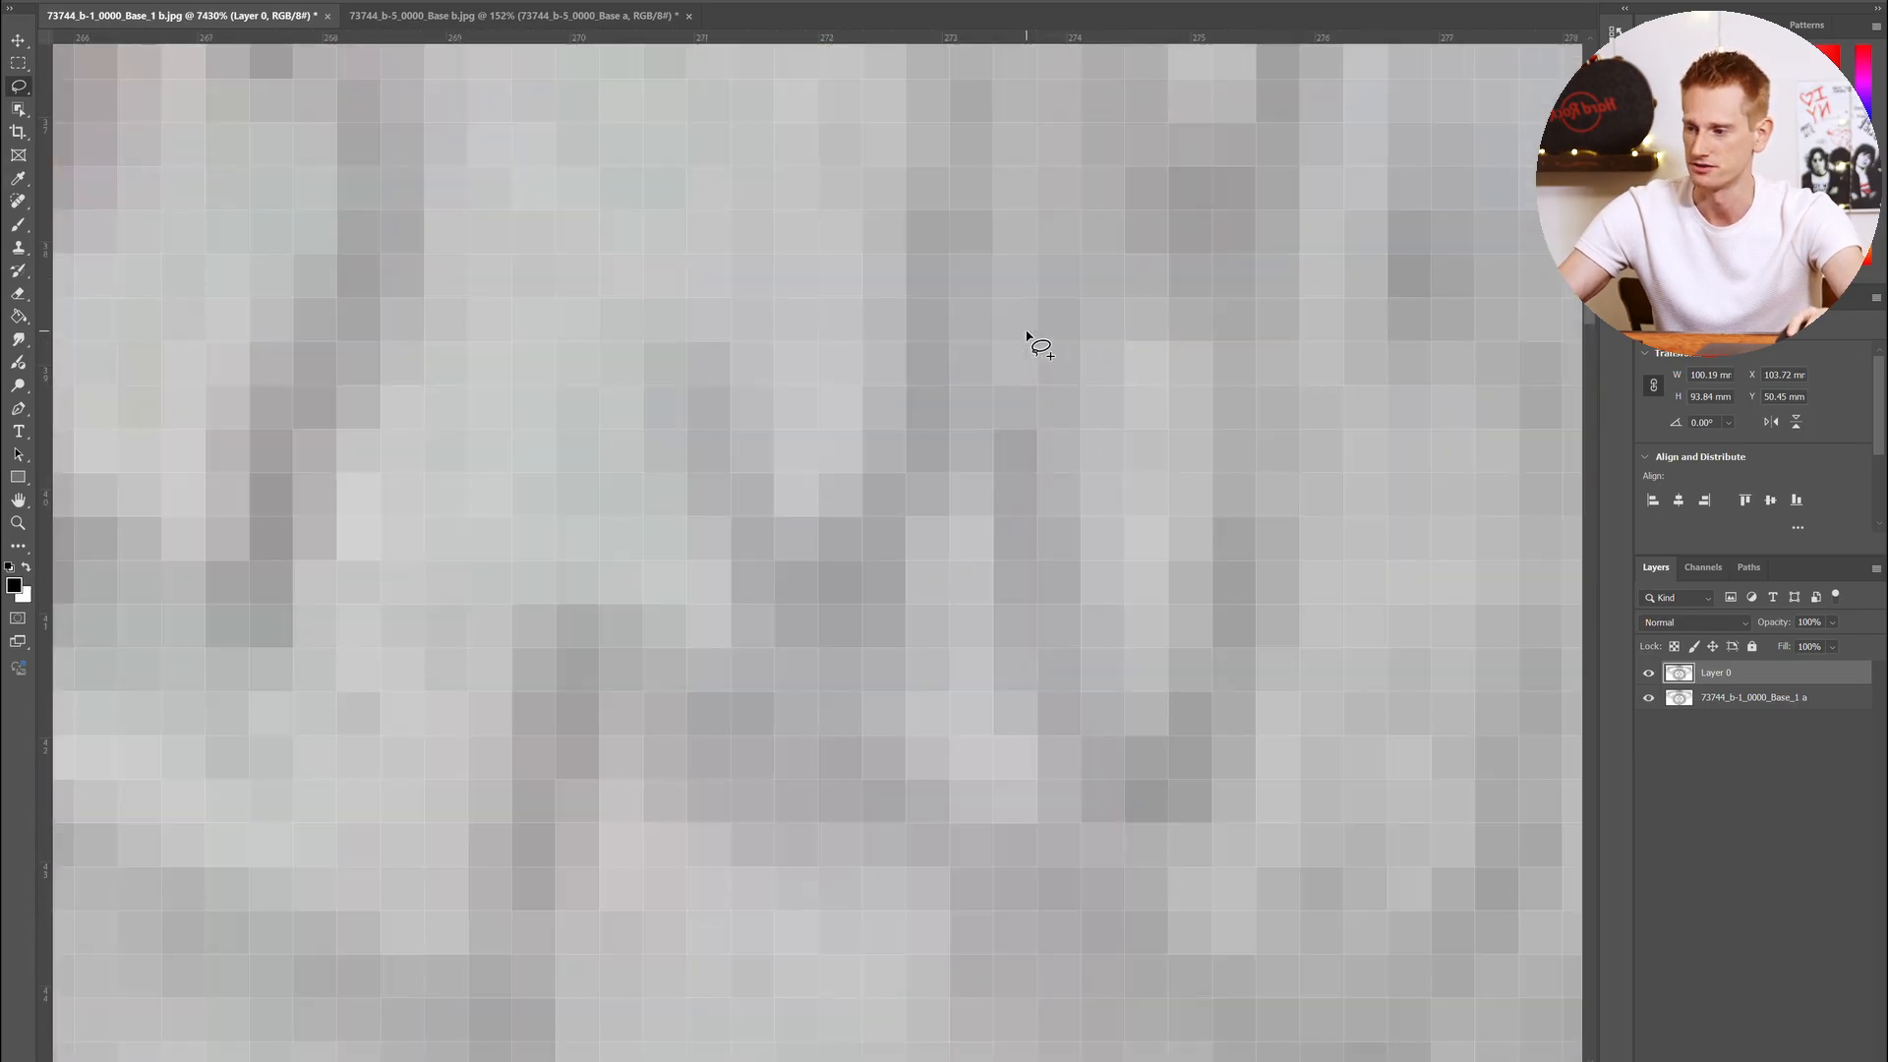
pyautogui.scroll(-3, 1027, 344)
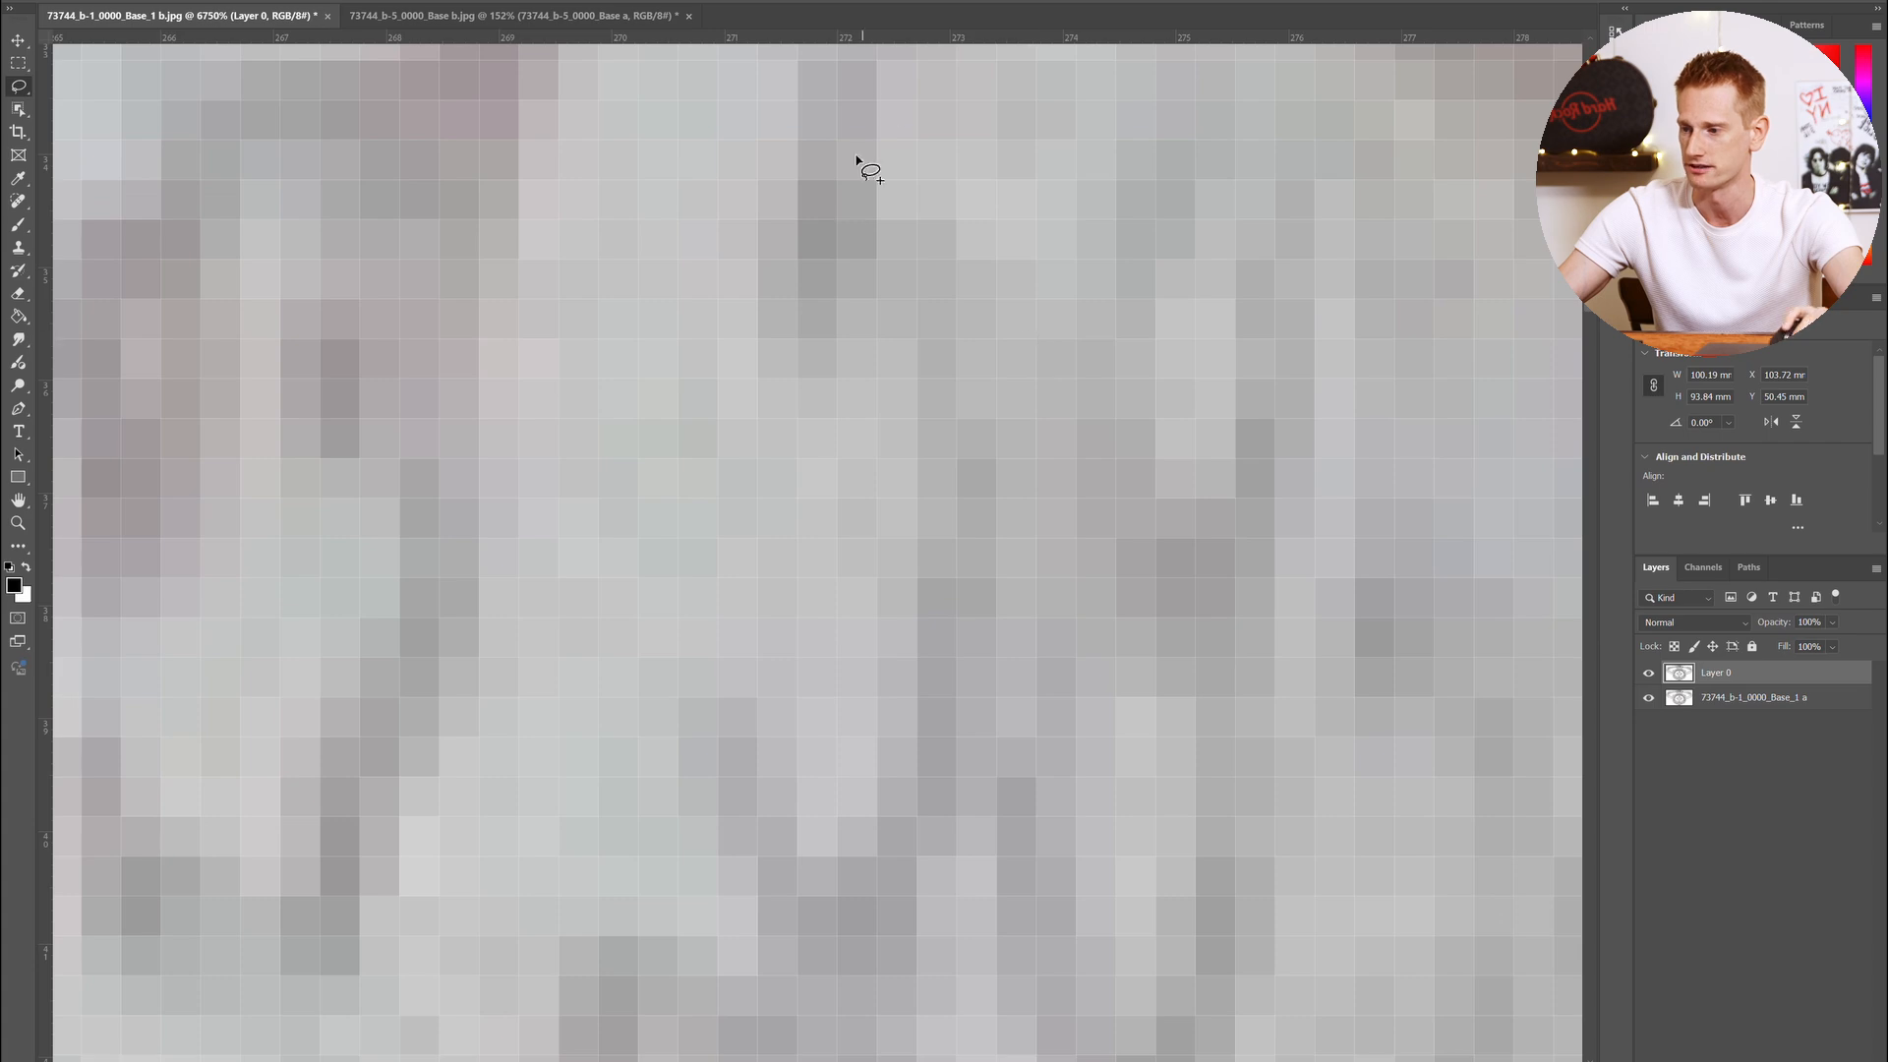
pyautogui.hscroll(-10, 540, 364)
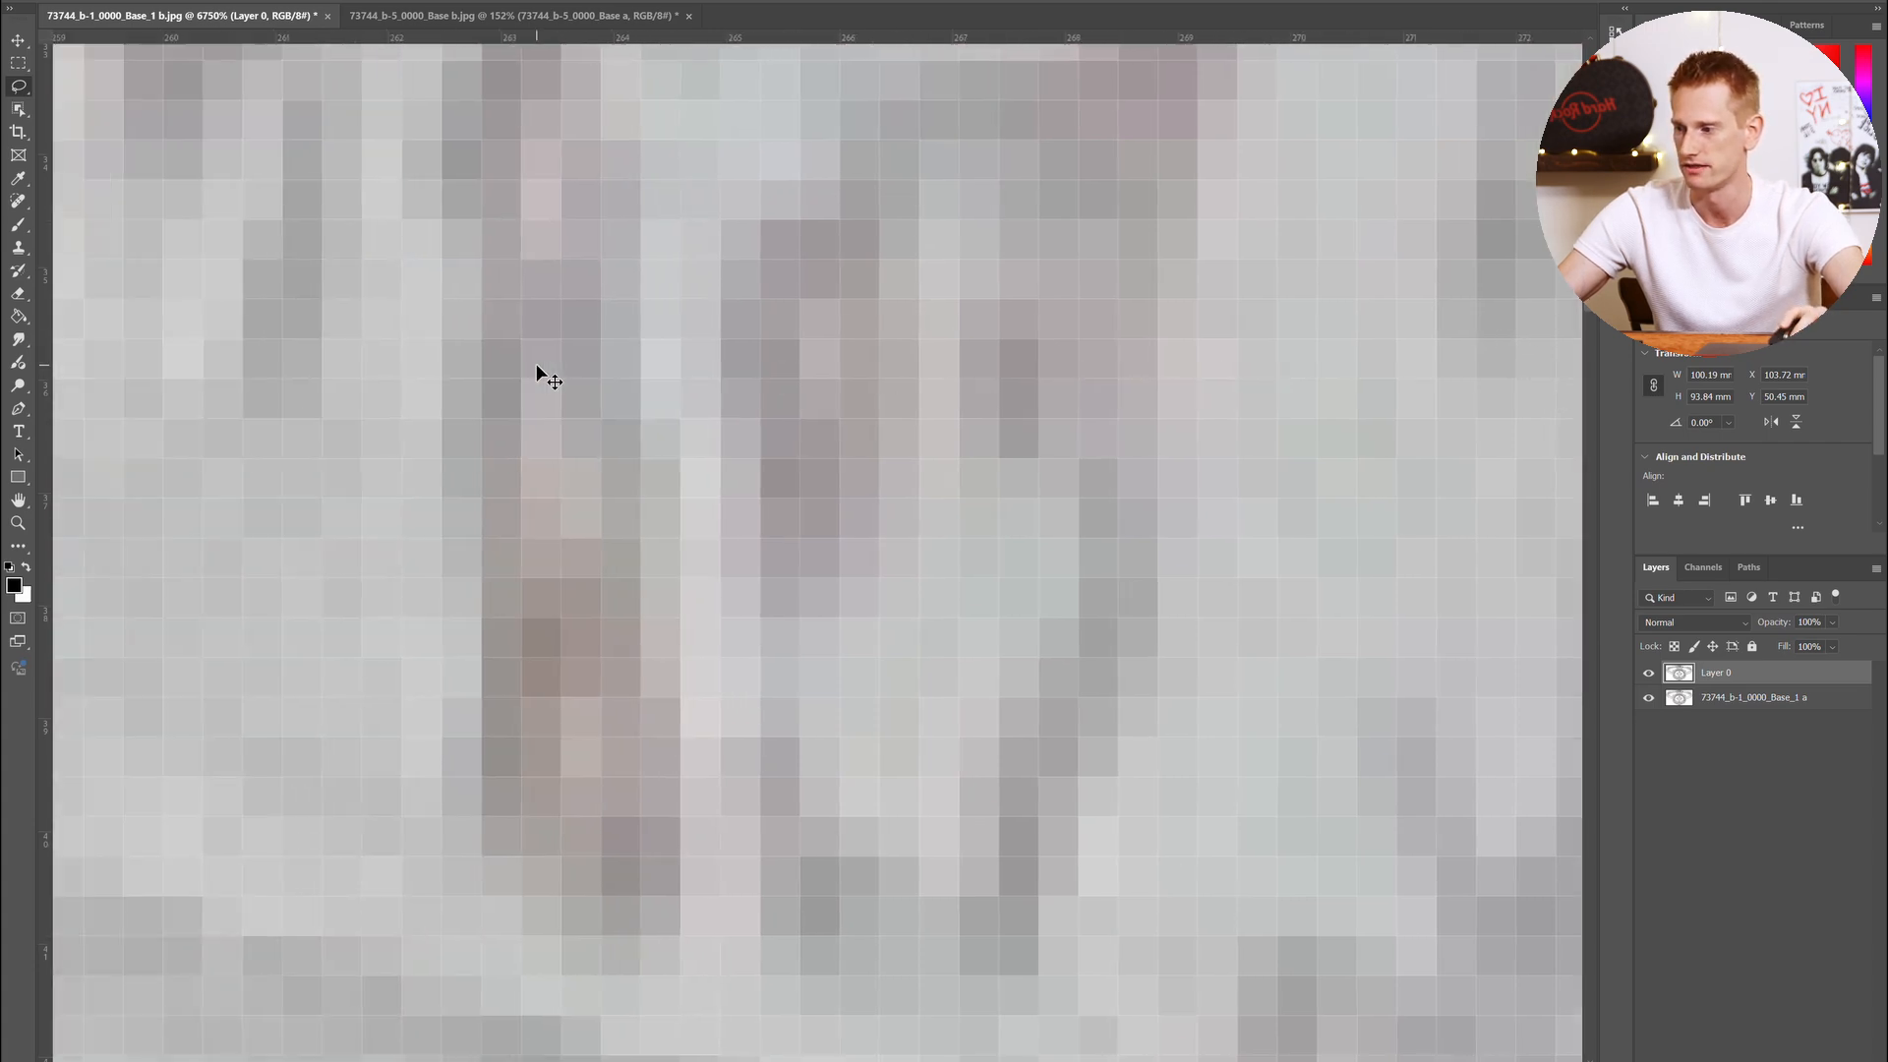
pyautogui.scroll(-8, 535, 368)
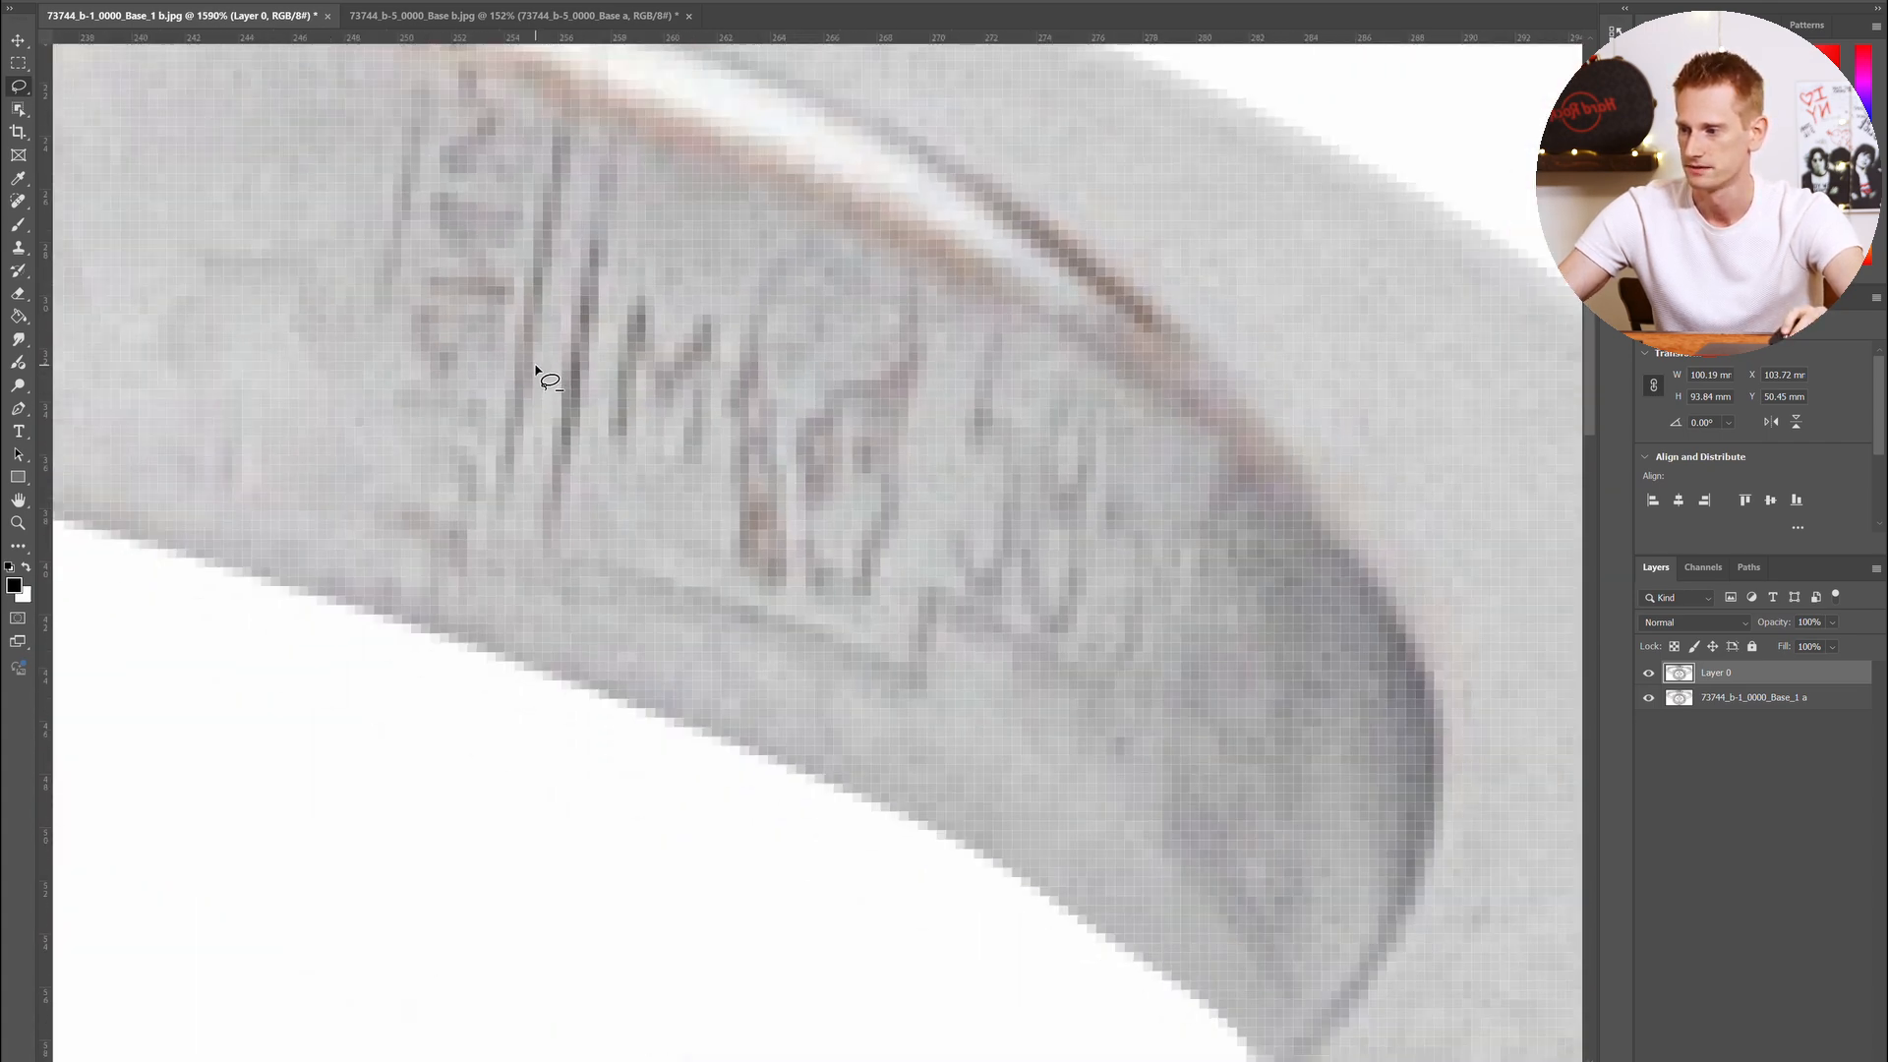
pyautogui.scroll(5, 536, 371)
pyautogui.scroll(-10, 537, 374)
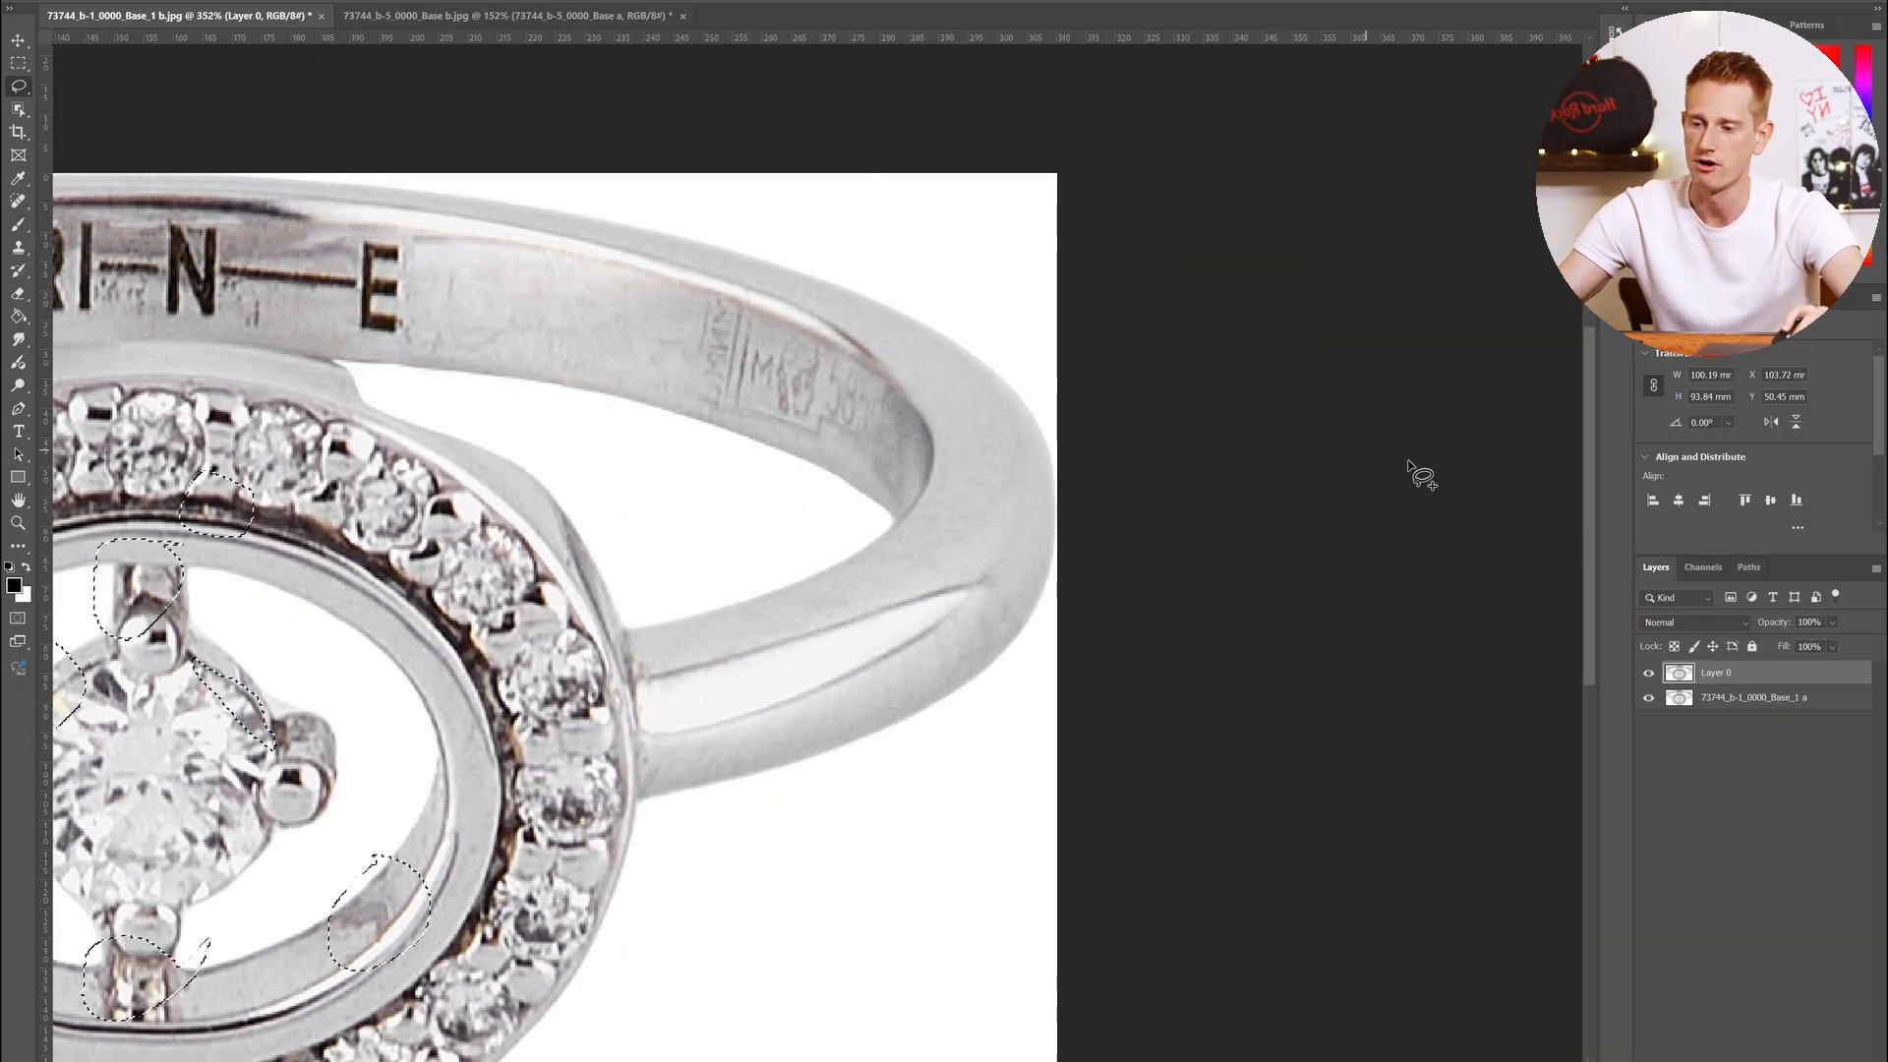
pyautogui.click(1648, 673)
pyautogui.scroll(2, 671, 346)
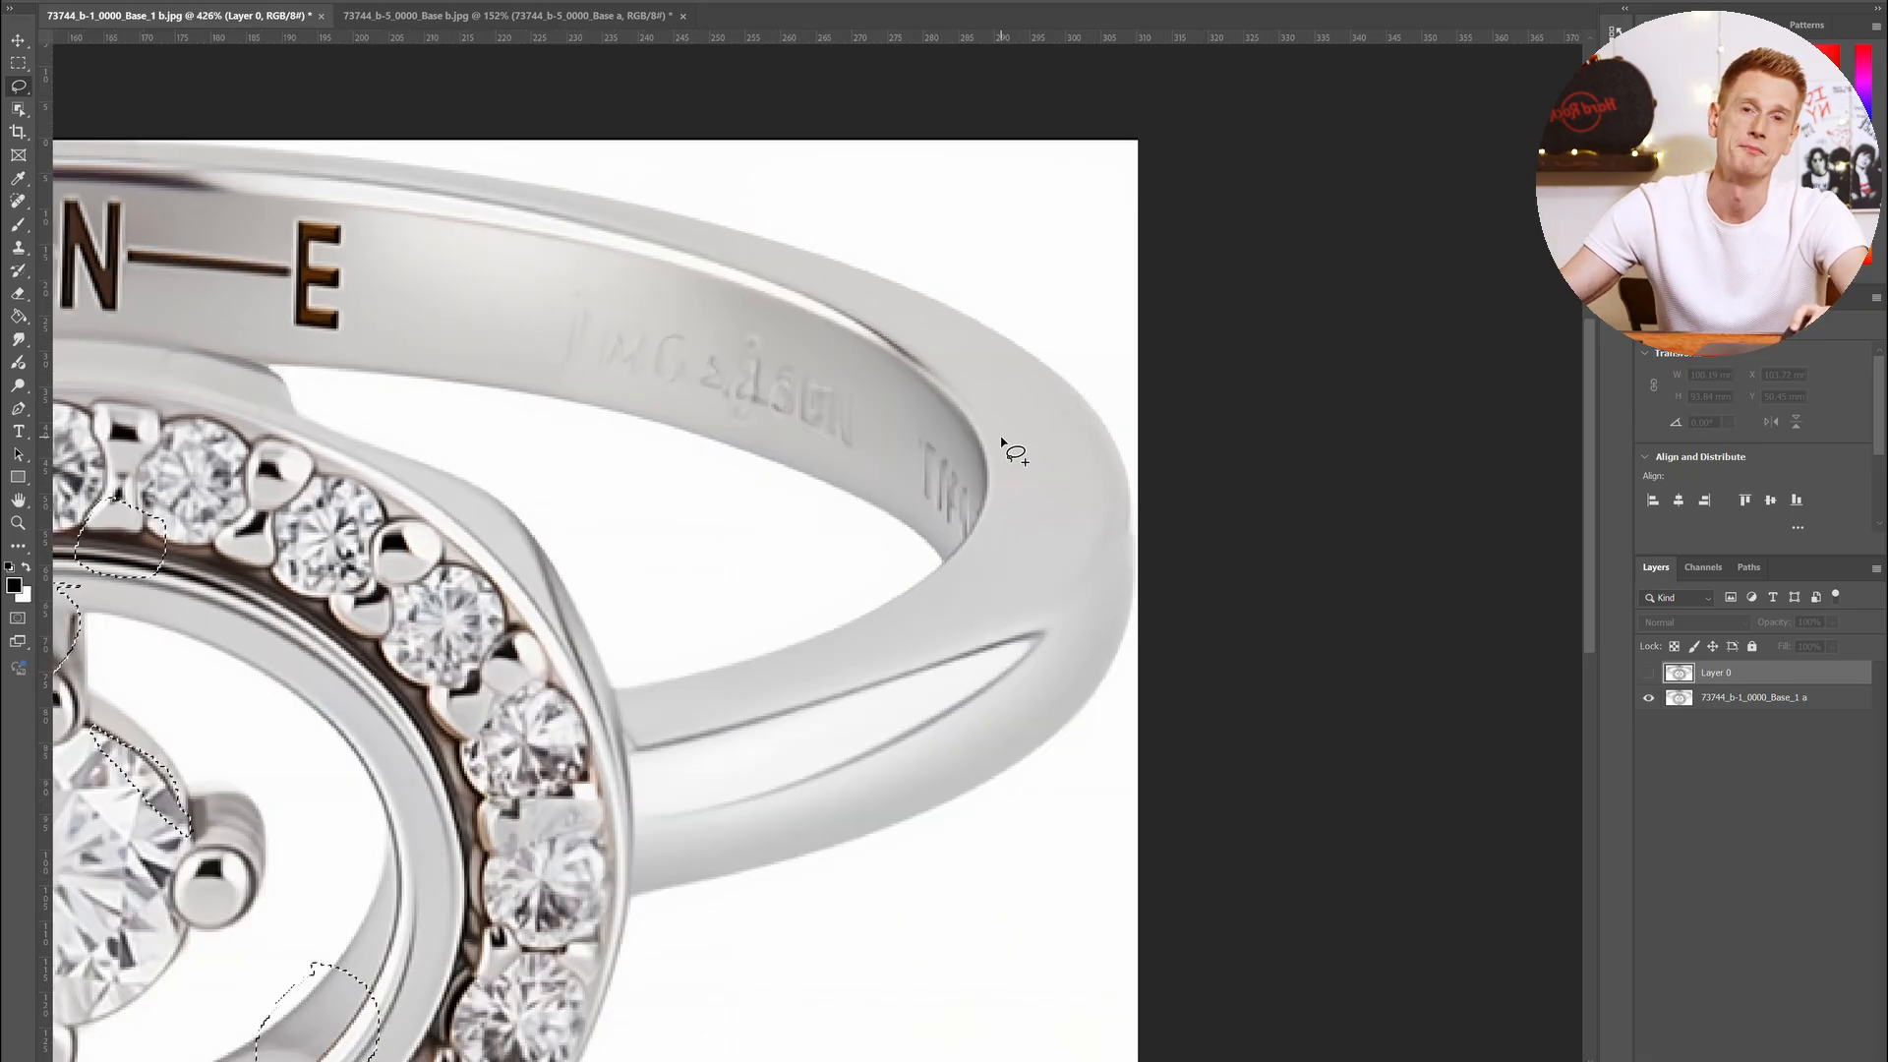
# Compare the right shoulder of the band and its groove with the original by toggling Layer 0, leaving it hidden
pyautogui.scroll(-3, 669, 472)
pyautogui.scroll(-1, 678, 481)
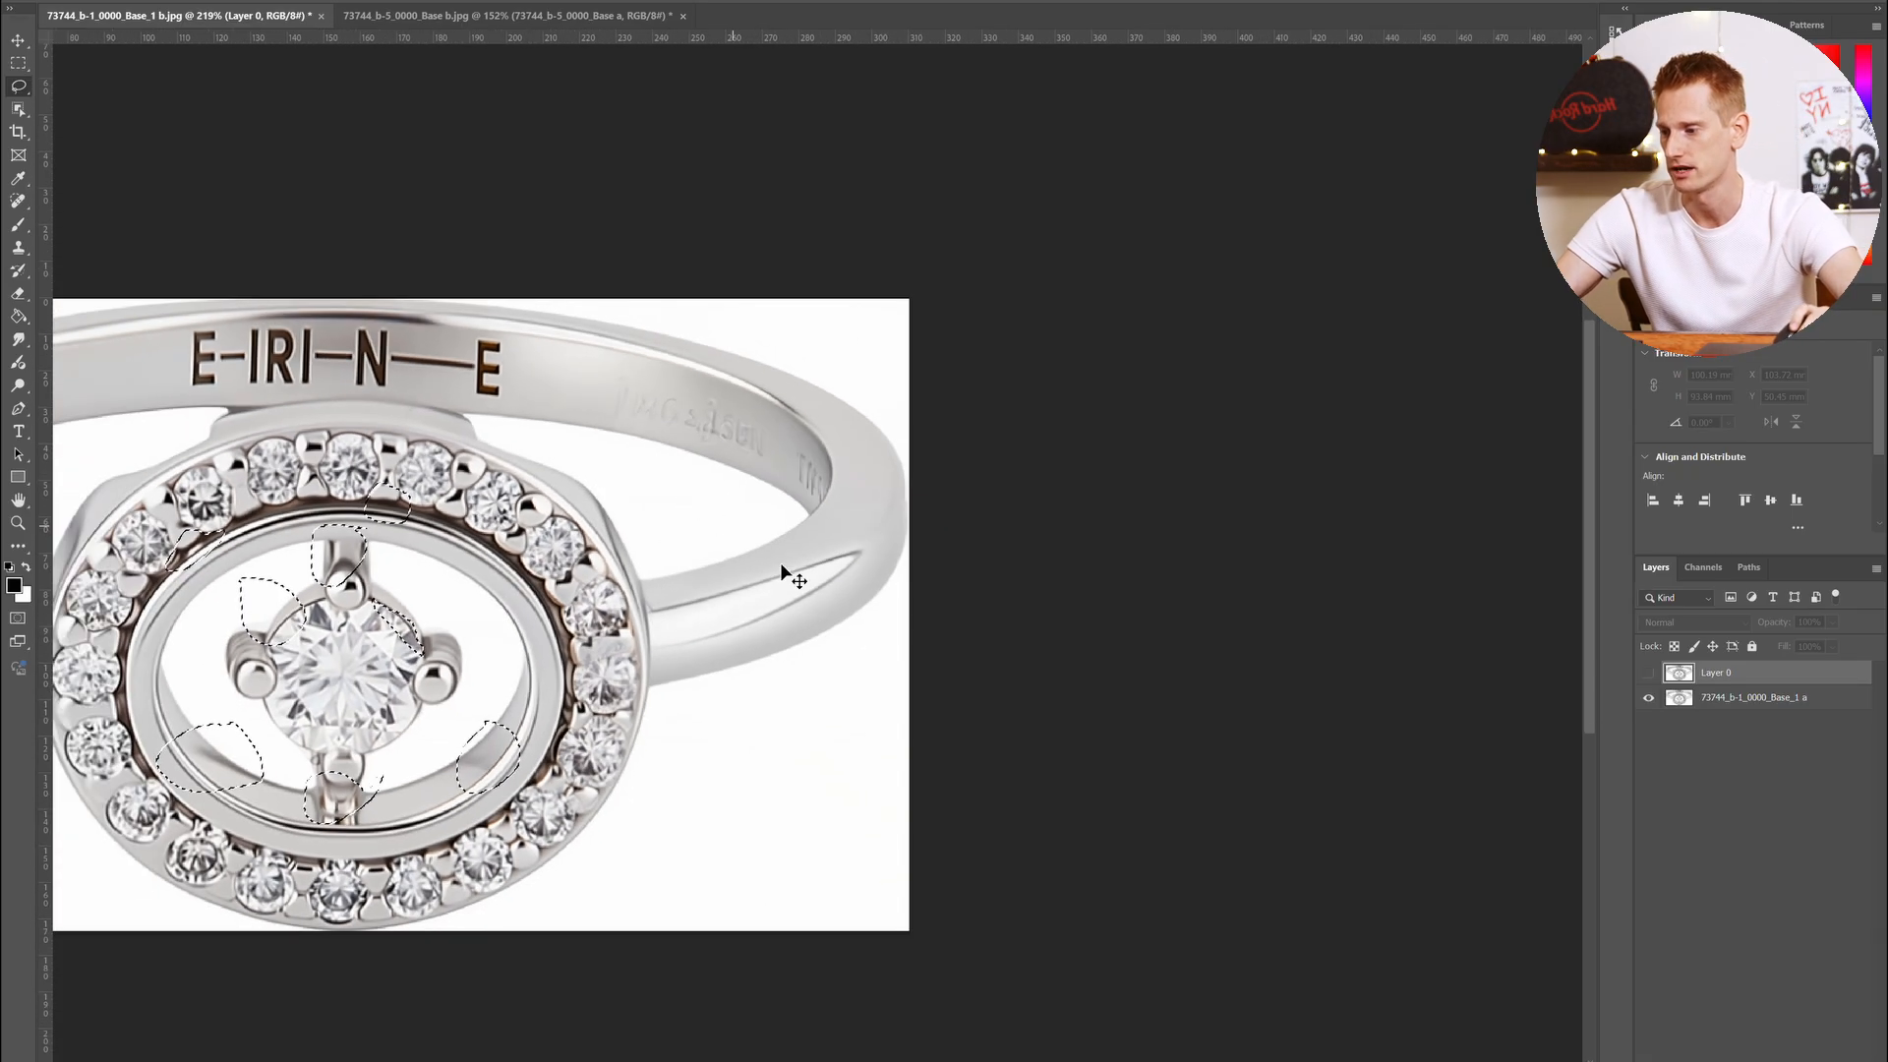
pyautogui.scroll(5, 780, 562)
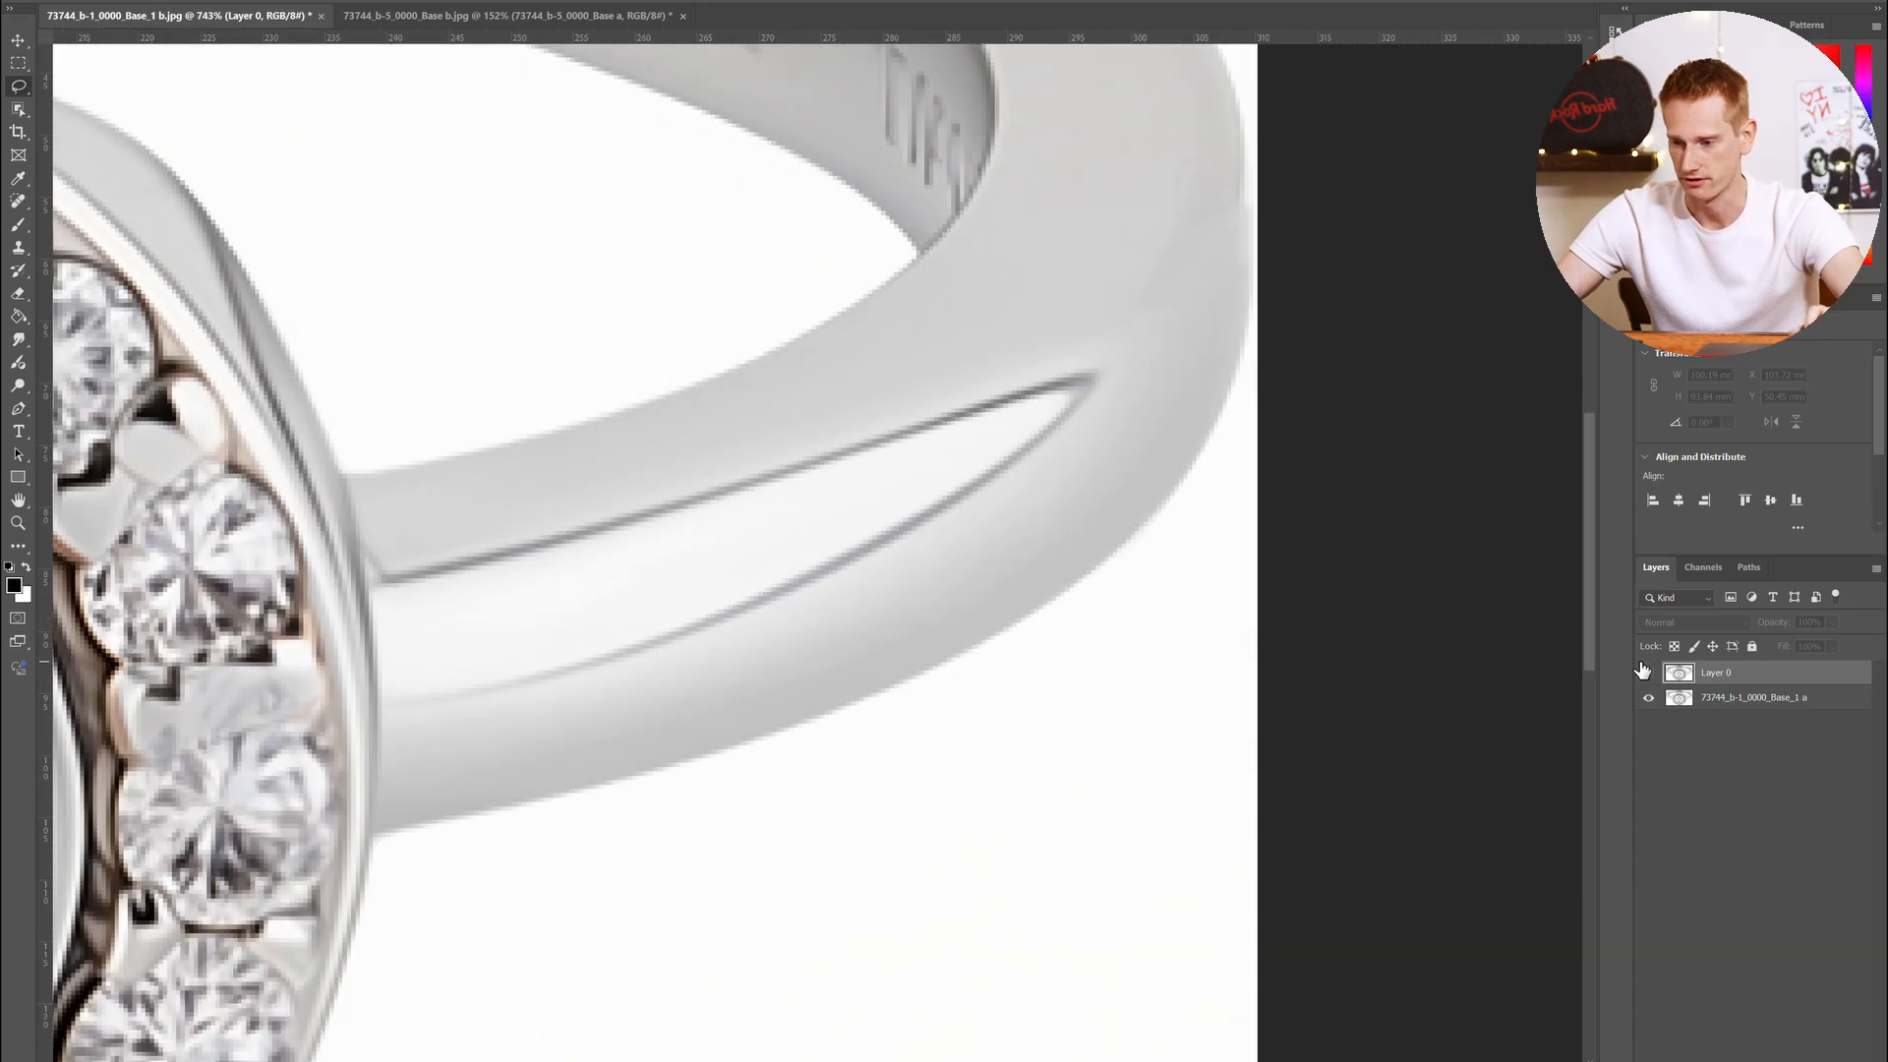
pyautogui.click(1648, 672)
pyautogui.click(1648, 673)
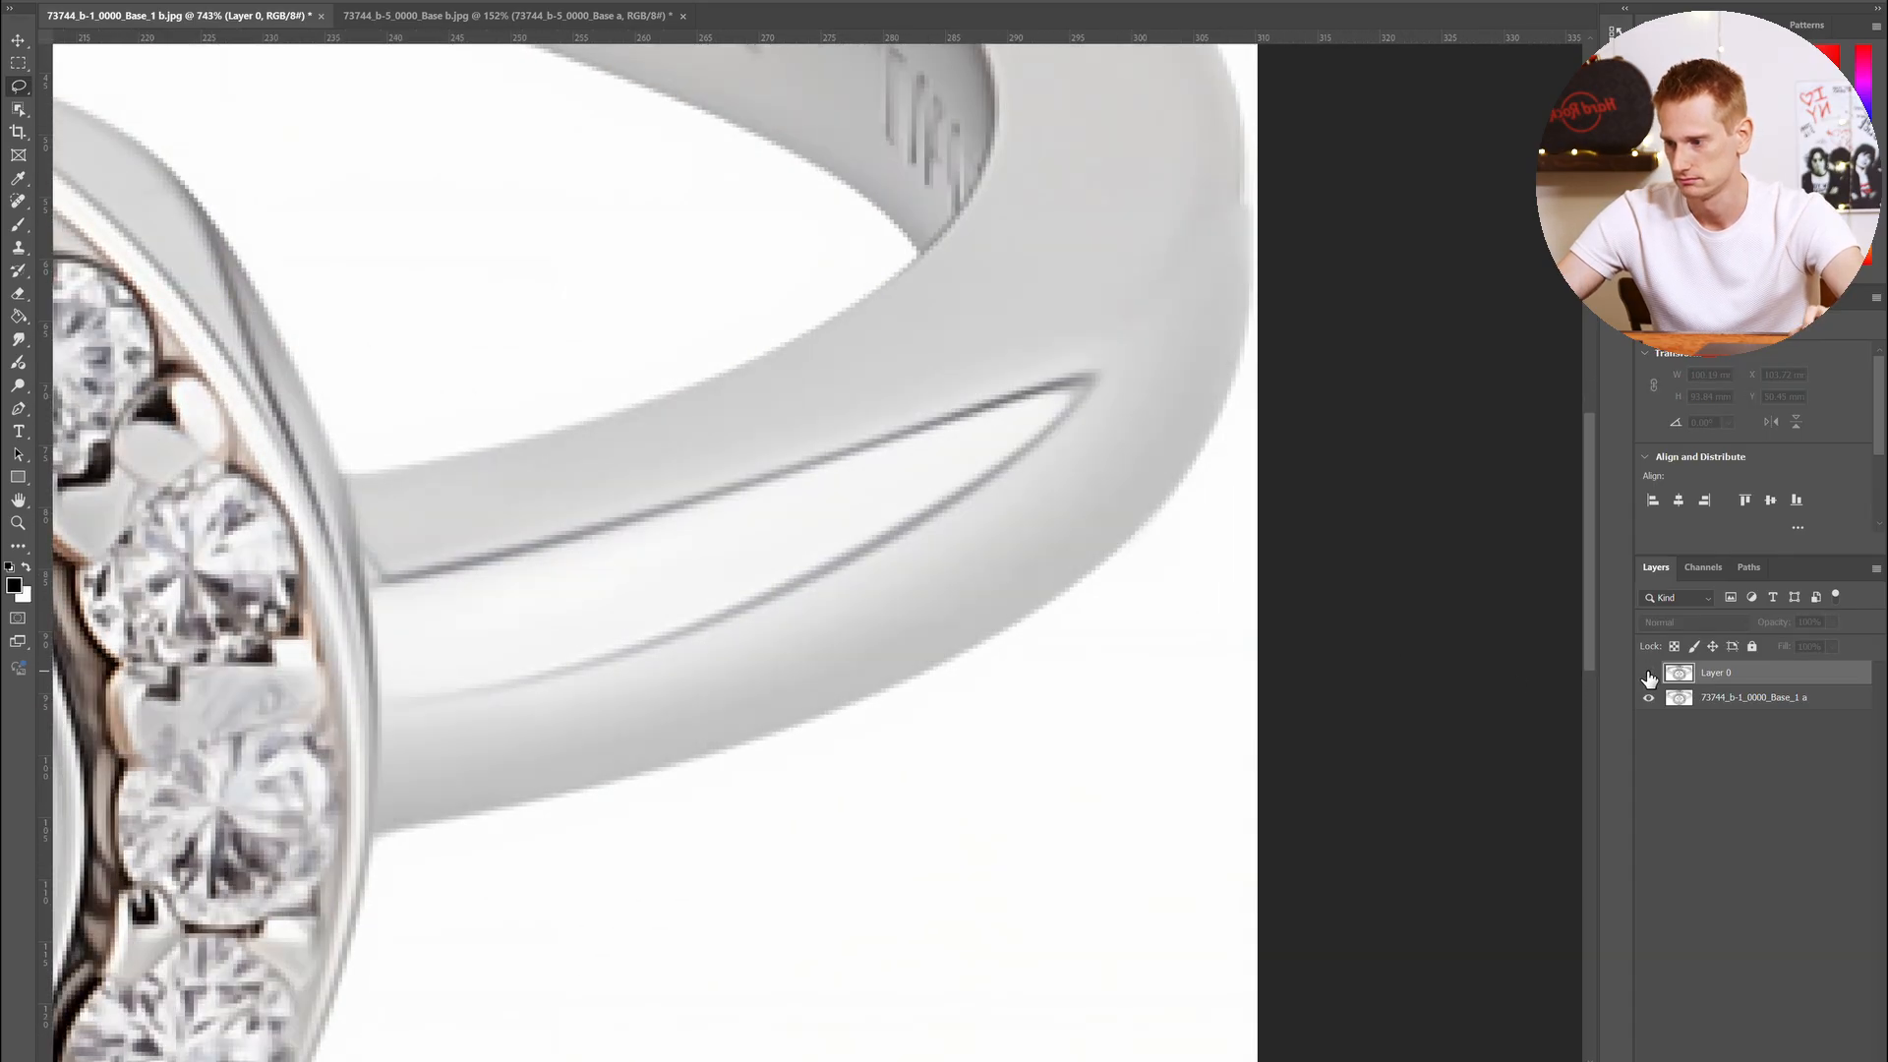
# Compare the groove on the band once more by toggling Layer 0, leaving the original shown
pyautogui.click(1648, 673)
pyautogui.click(1648, 673)
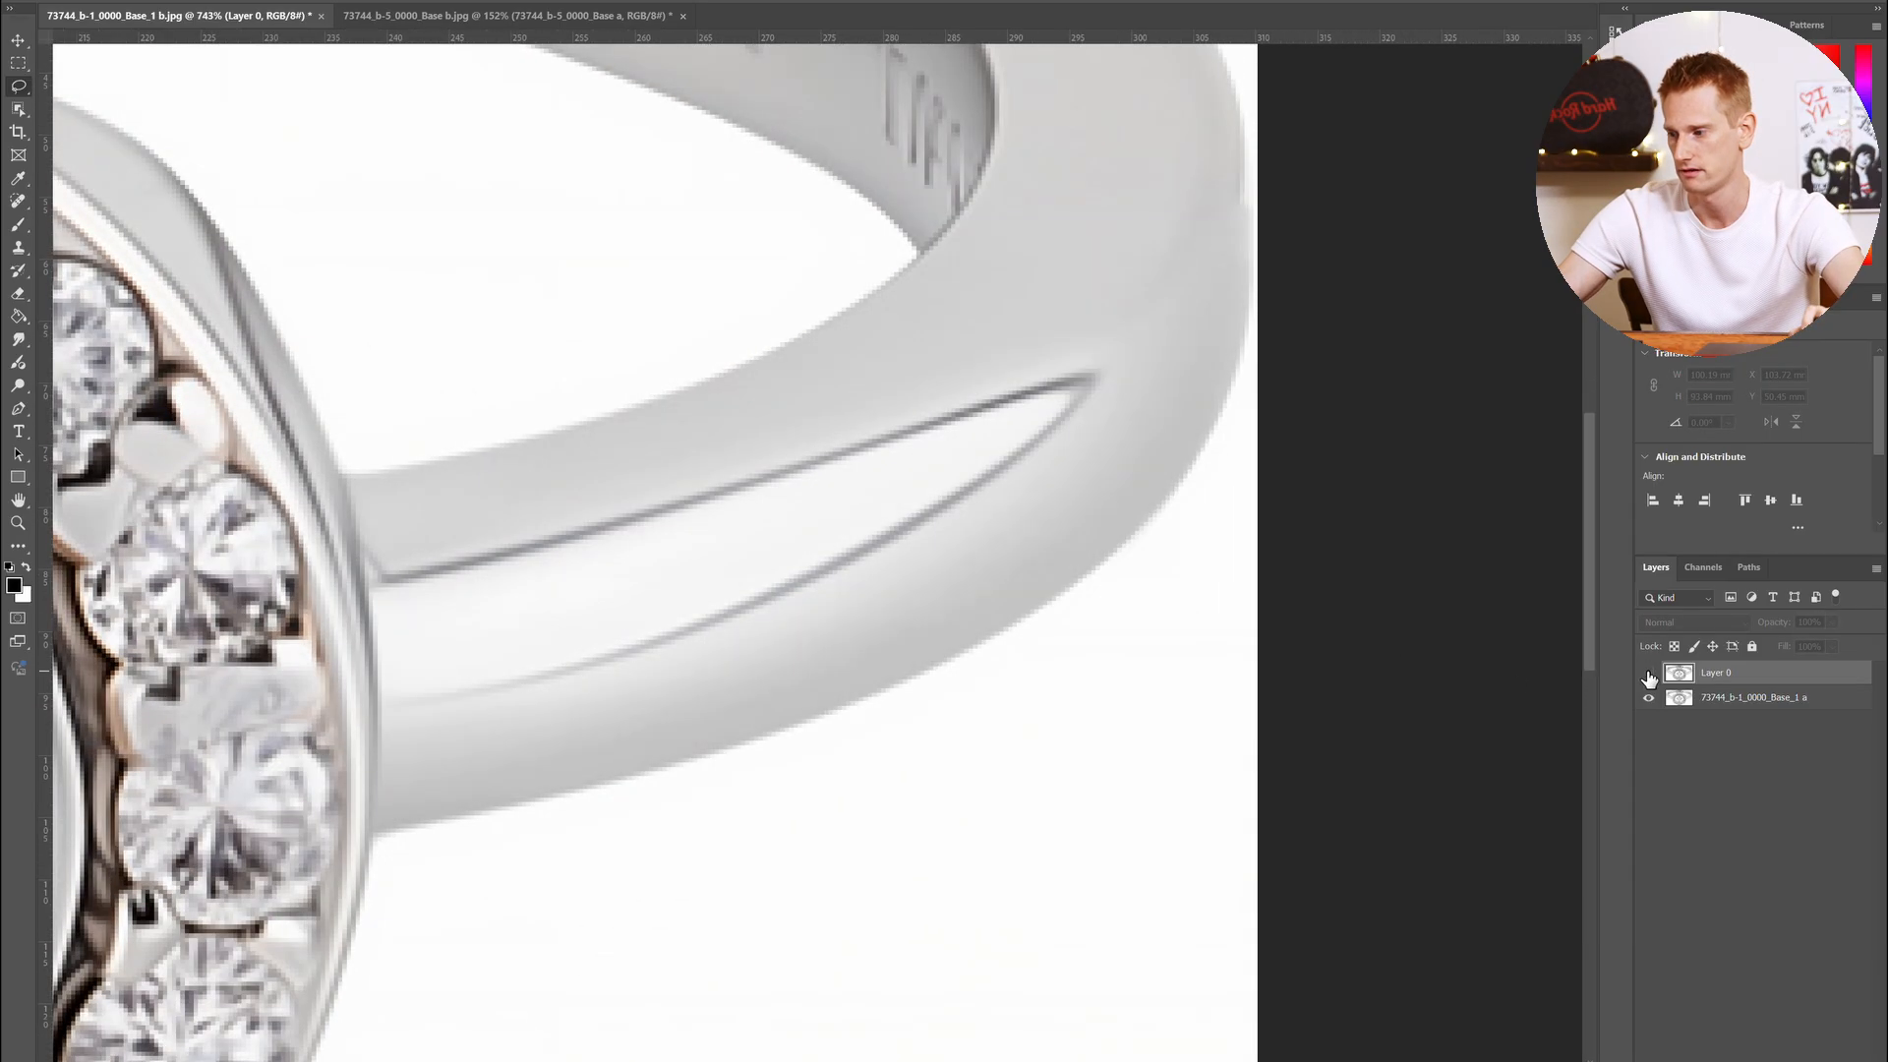
pyautogui.click(1647, 673)
# Outline the flaws where the halo setting meets the band, above and below the groove, with freehand Lasso selections
pyautogui.scroll(2, 334, 531)
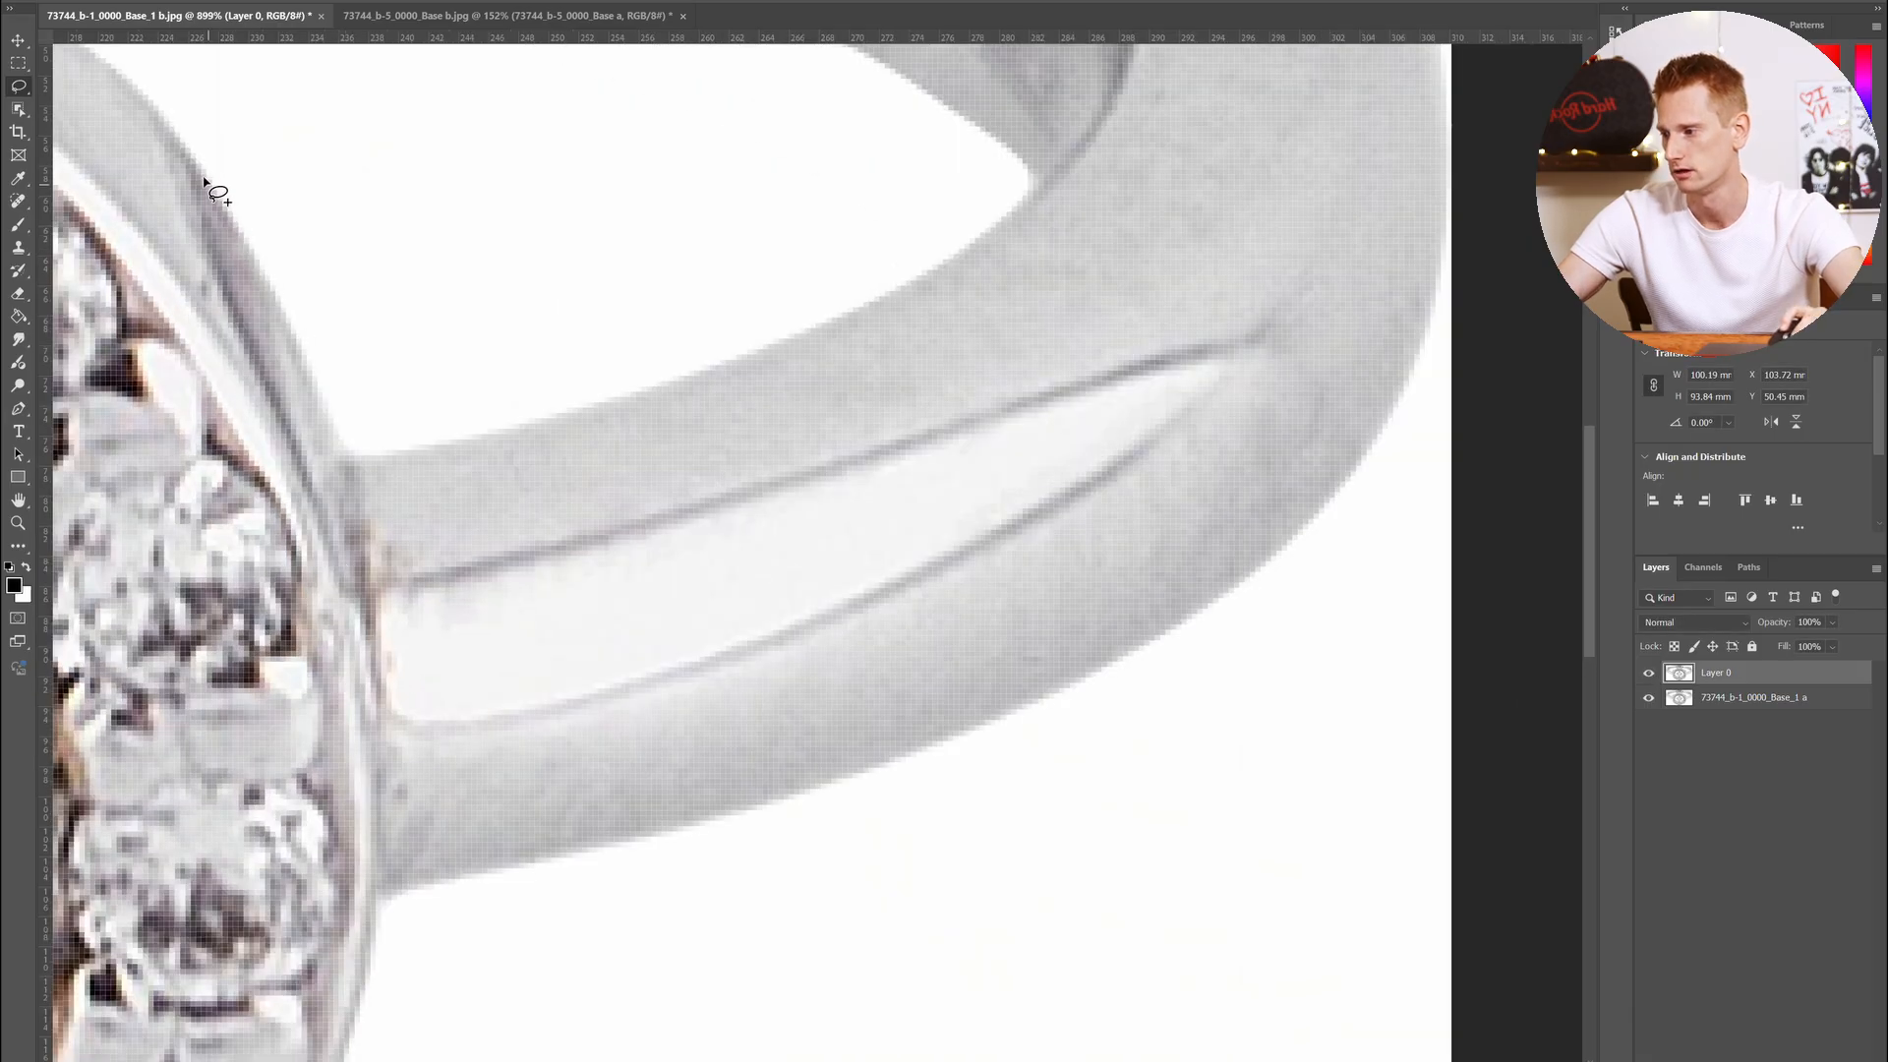
pyautogui.moveTo(164, 173); pyautogui.dragTo(264, 470)
pyautogui.moveTo(388, 589); pyautogui.dragTo(399, 589)
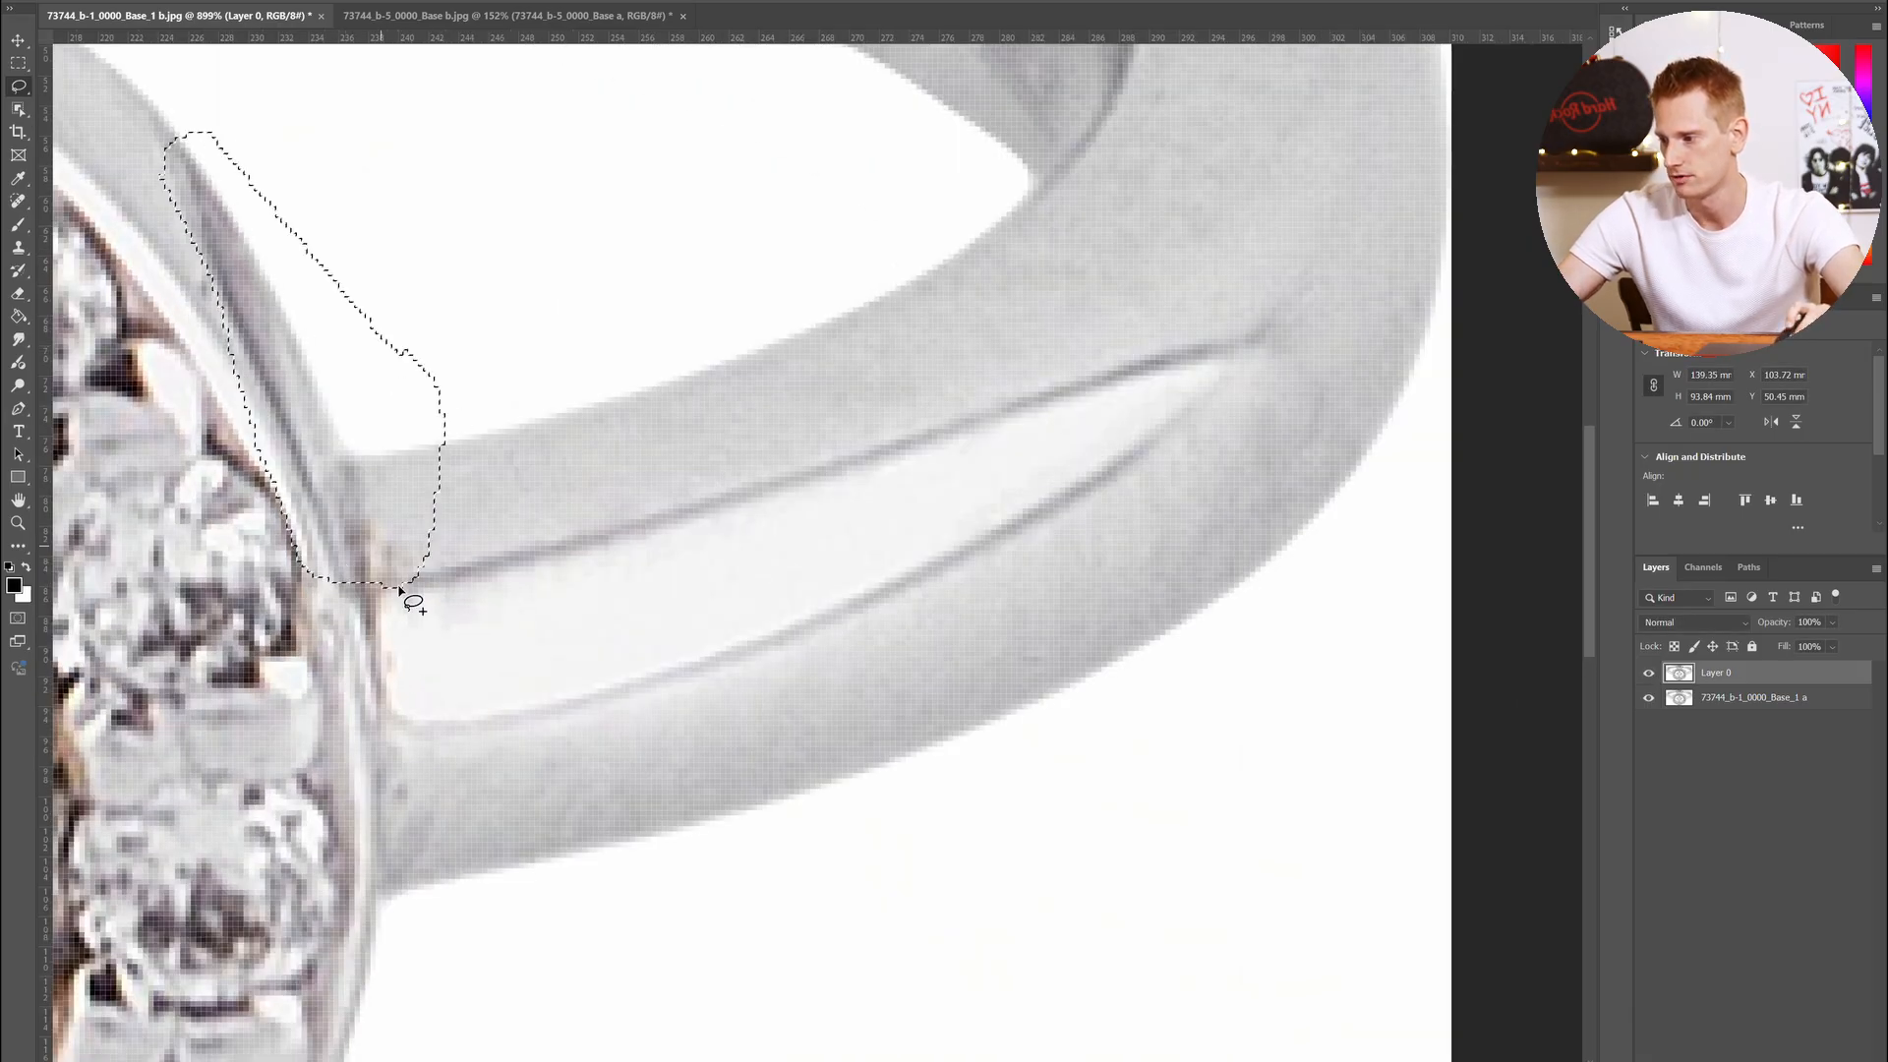
pyautogui.moveTo(399, 509)
pyautogui.mouseDown()
pyautogui.moveTo(451, 558)
pyautogui.moveTo(329, 615)
pyautogui.mouseUp()
pyautogui.moveTo(440, 764); pyautogui.dragTo(354, 776)
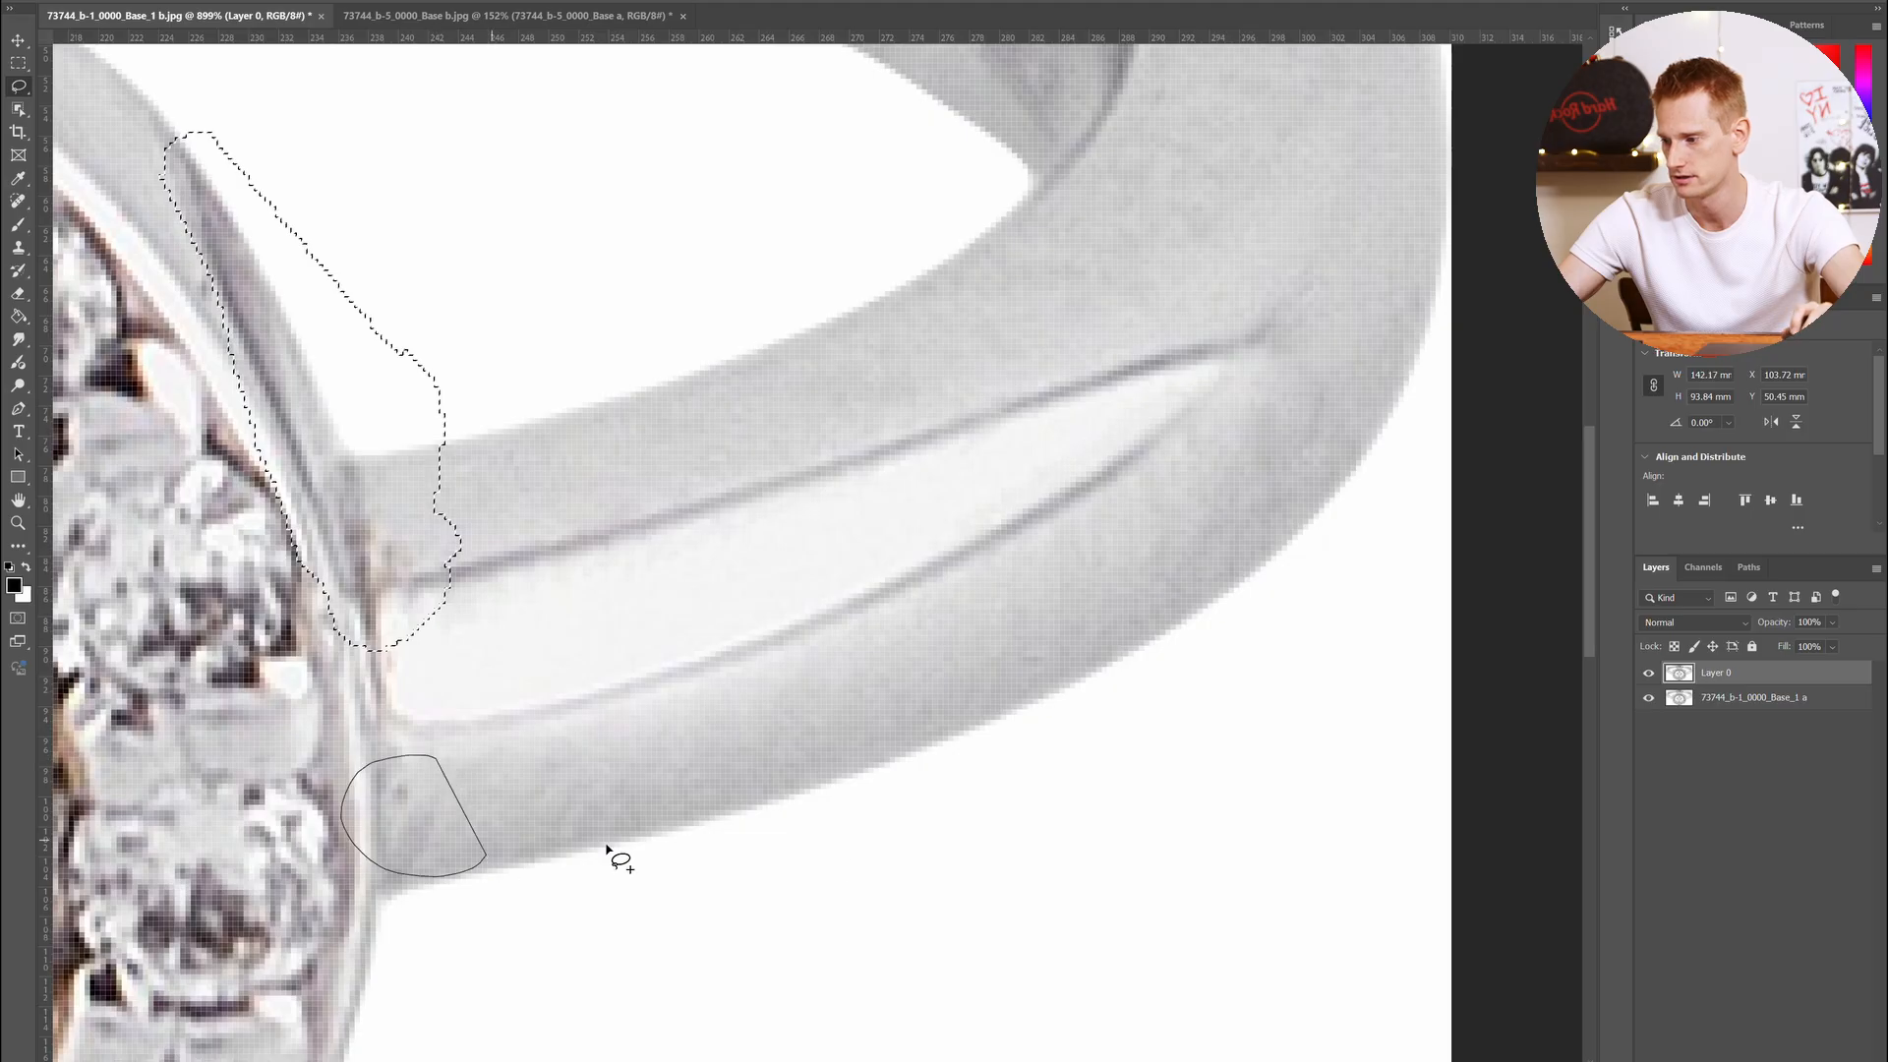
# Hide Layer 0 to check the outlined areas in the retouched version, and clear the selection
pyautogui.click(1649, 674)
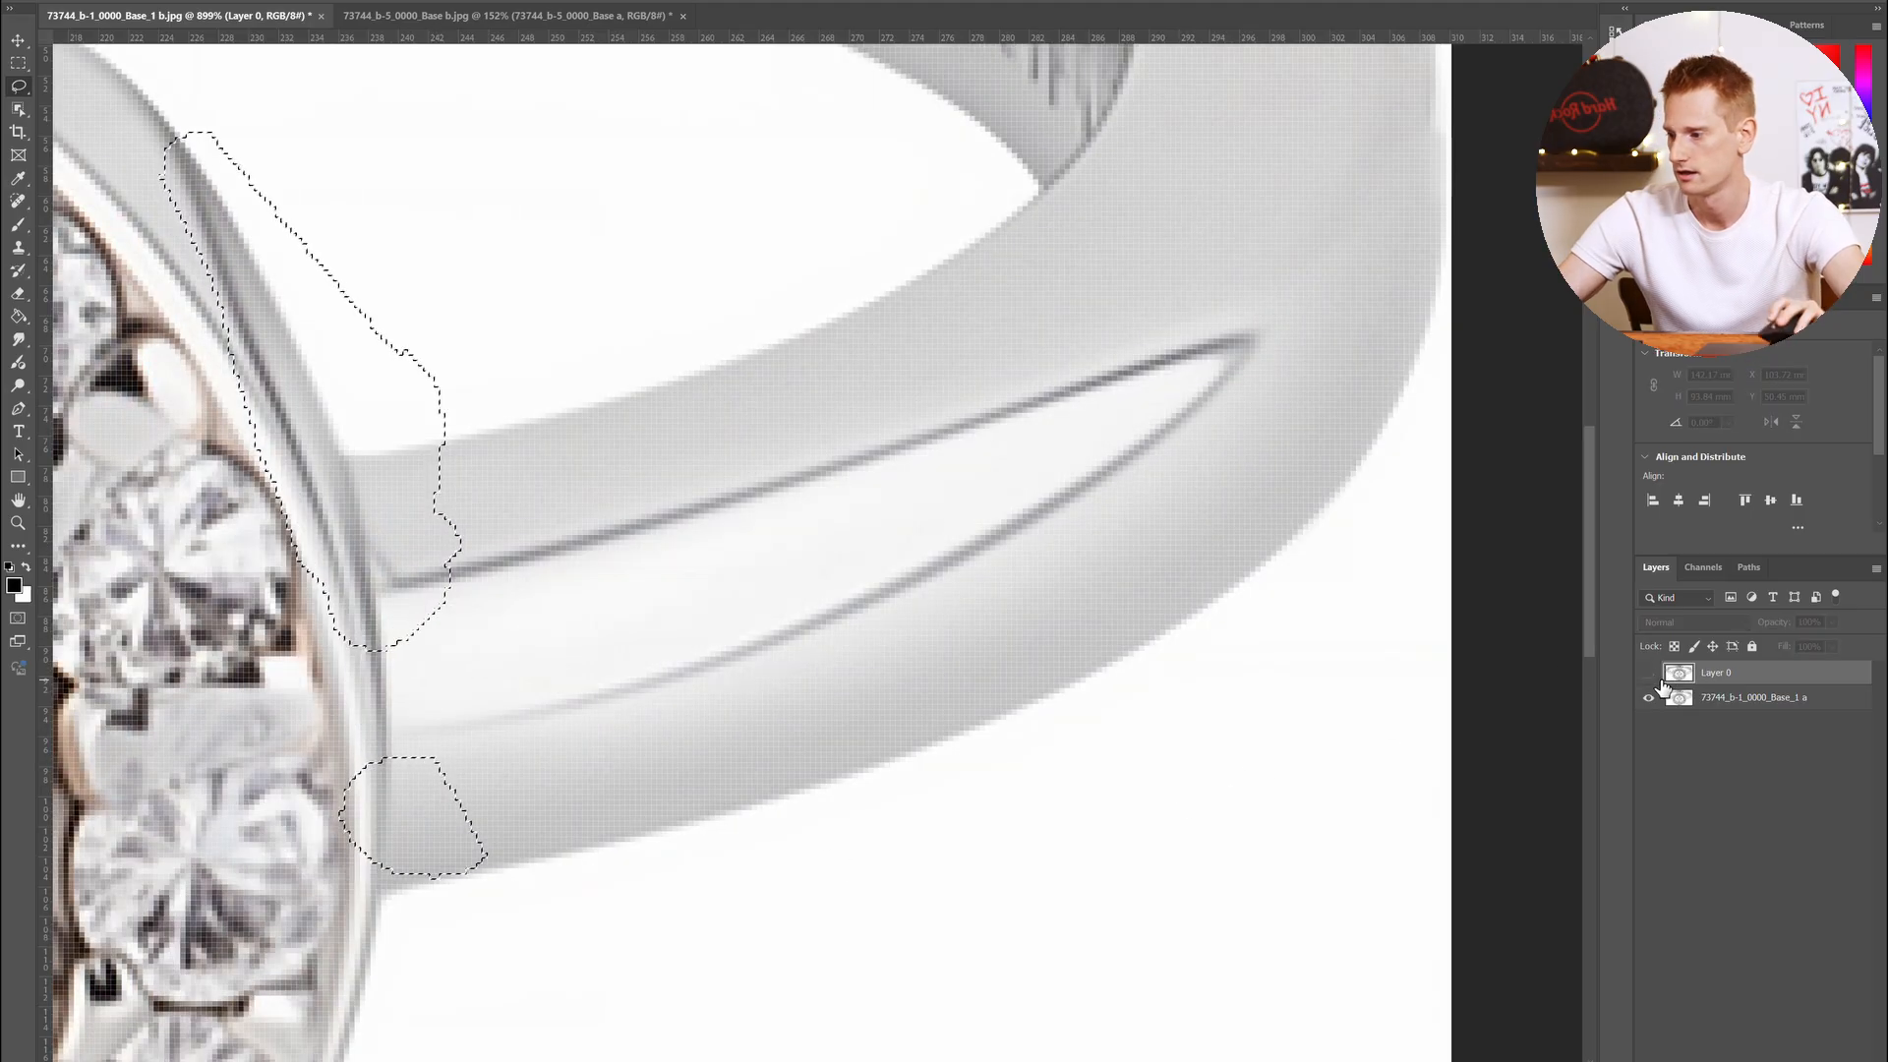
pyautogui.hotkey('ctrl', 'd')
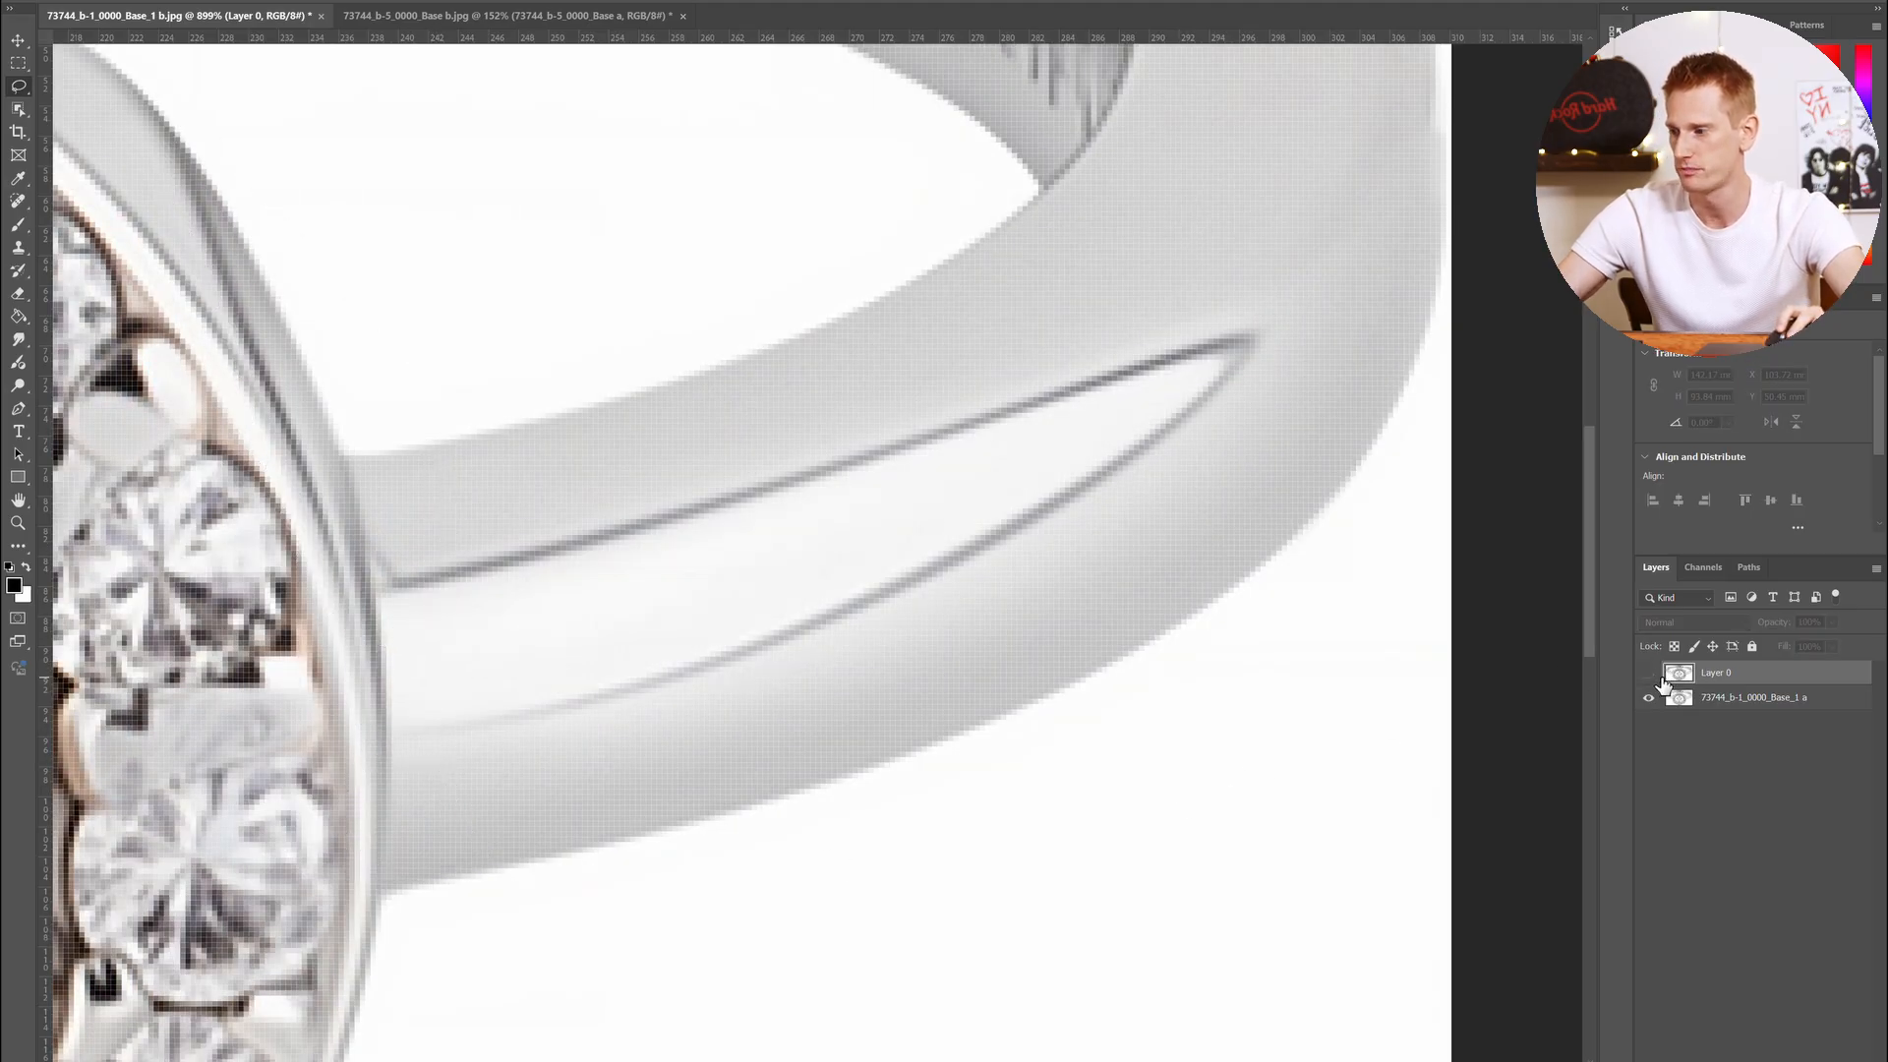
pyautogui.scroll(-5, 672, 547)
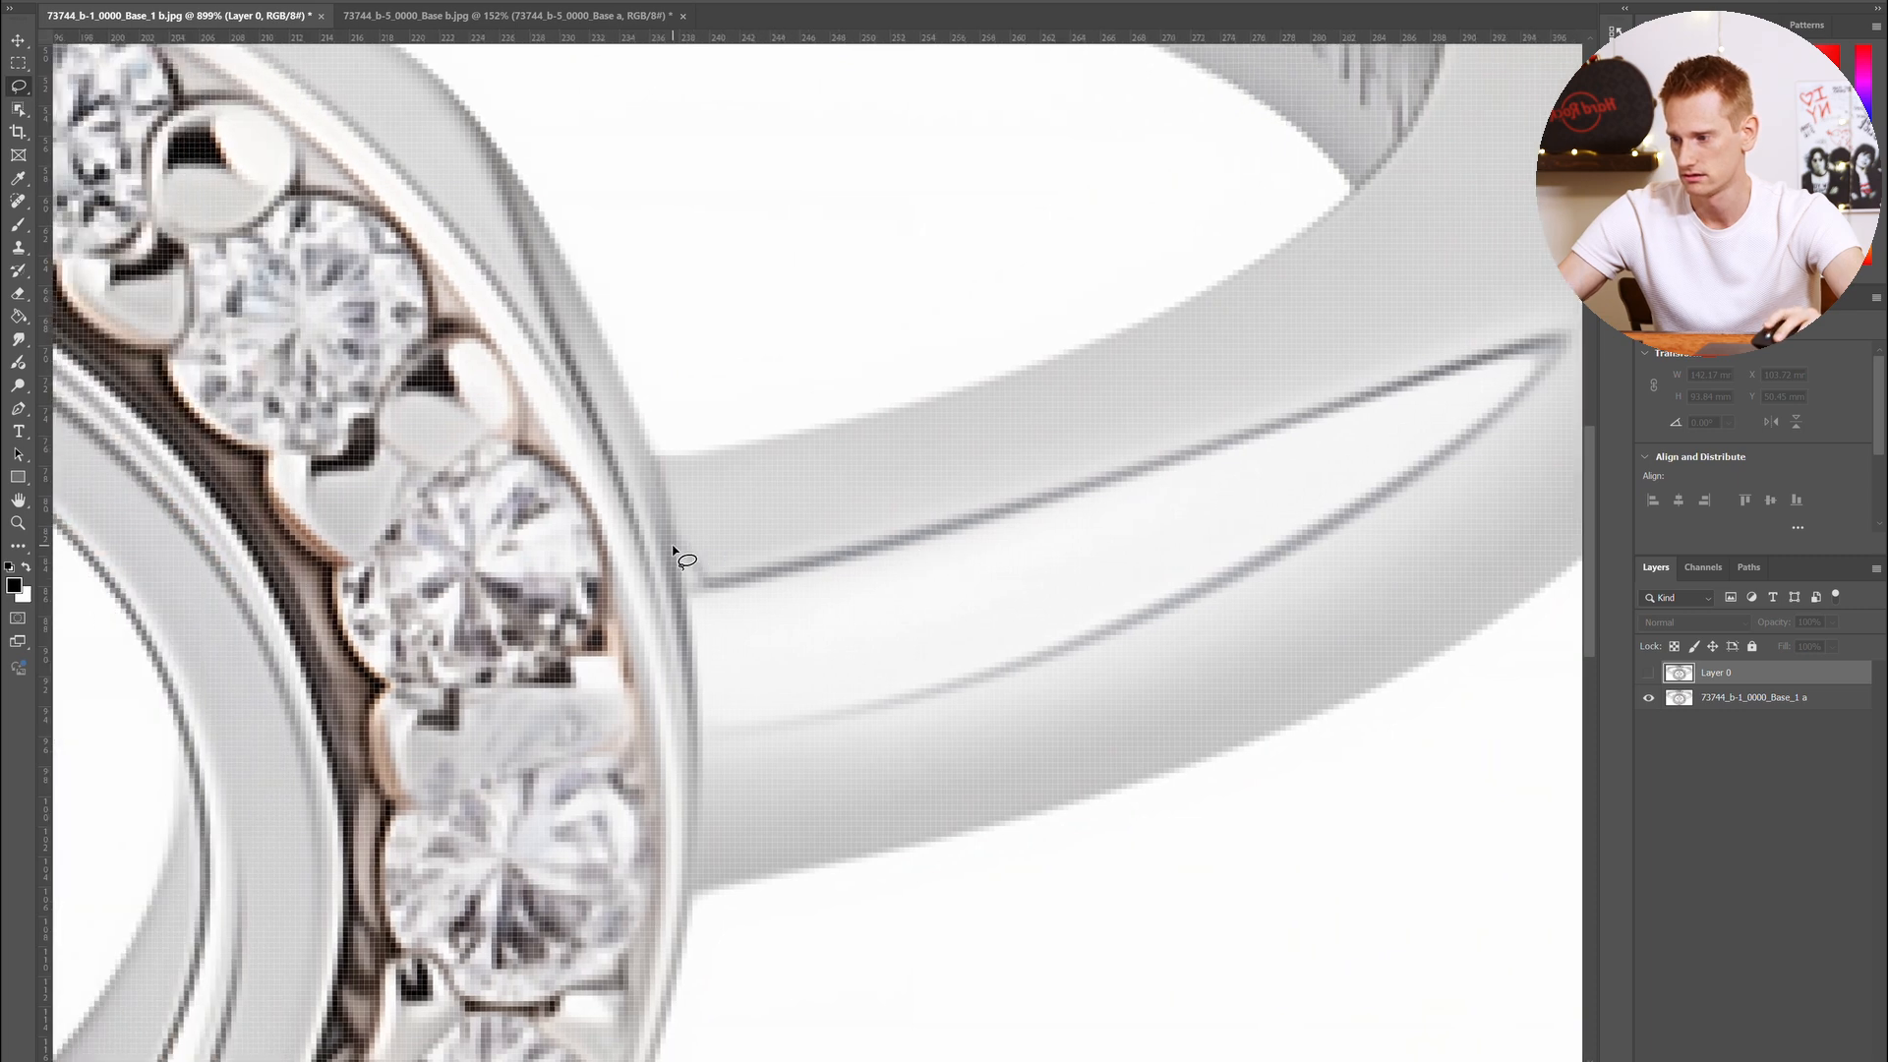
# Compare the whole ring with its original by showing Layer 0 and hiding it again, and examine the retouched result
pyautogui.scroll(-4, 672, 548)
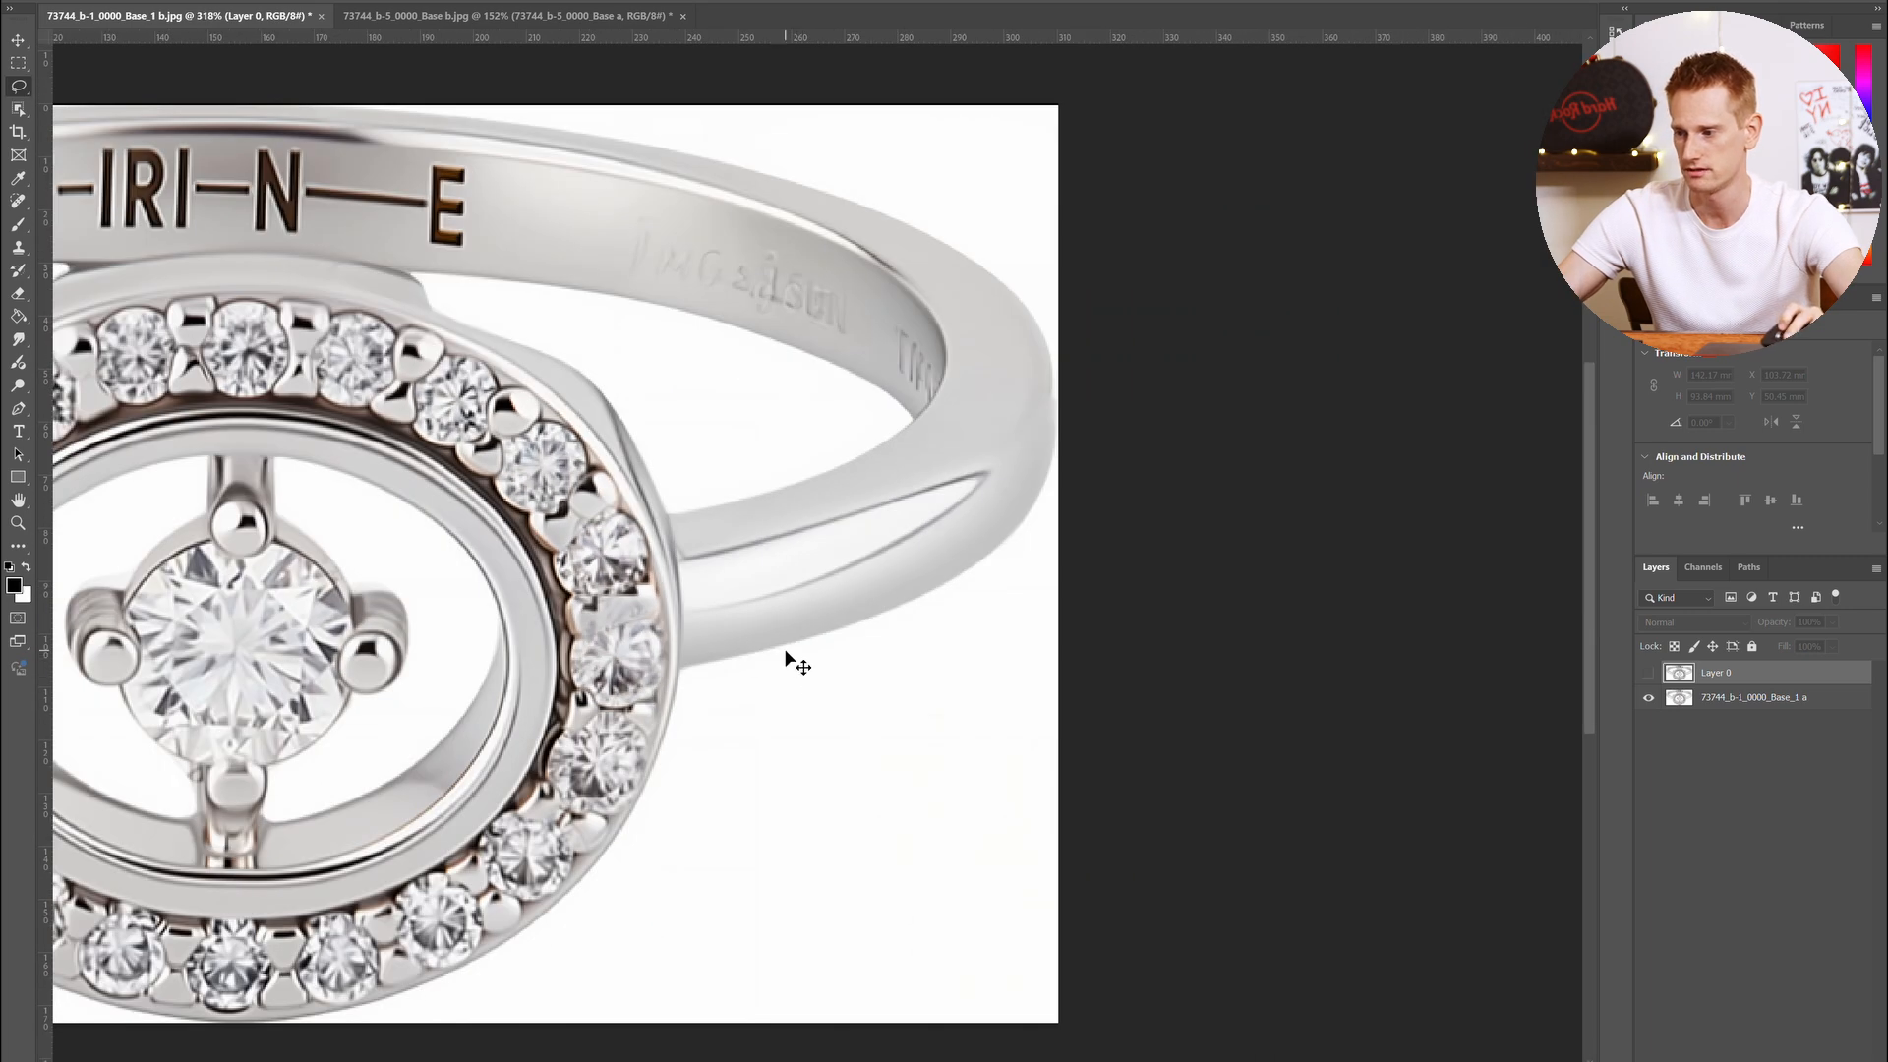
pyautogui.hscroll(-2, 787, 656)
pyautogui.scroll(-3, 743, 664)
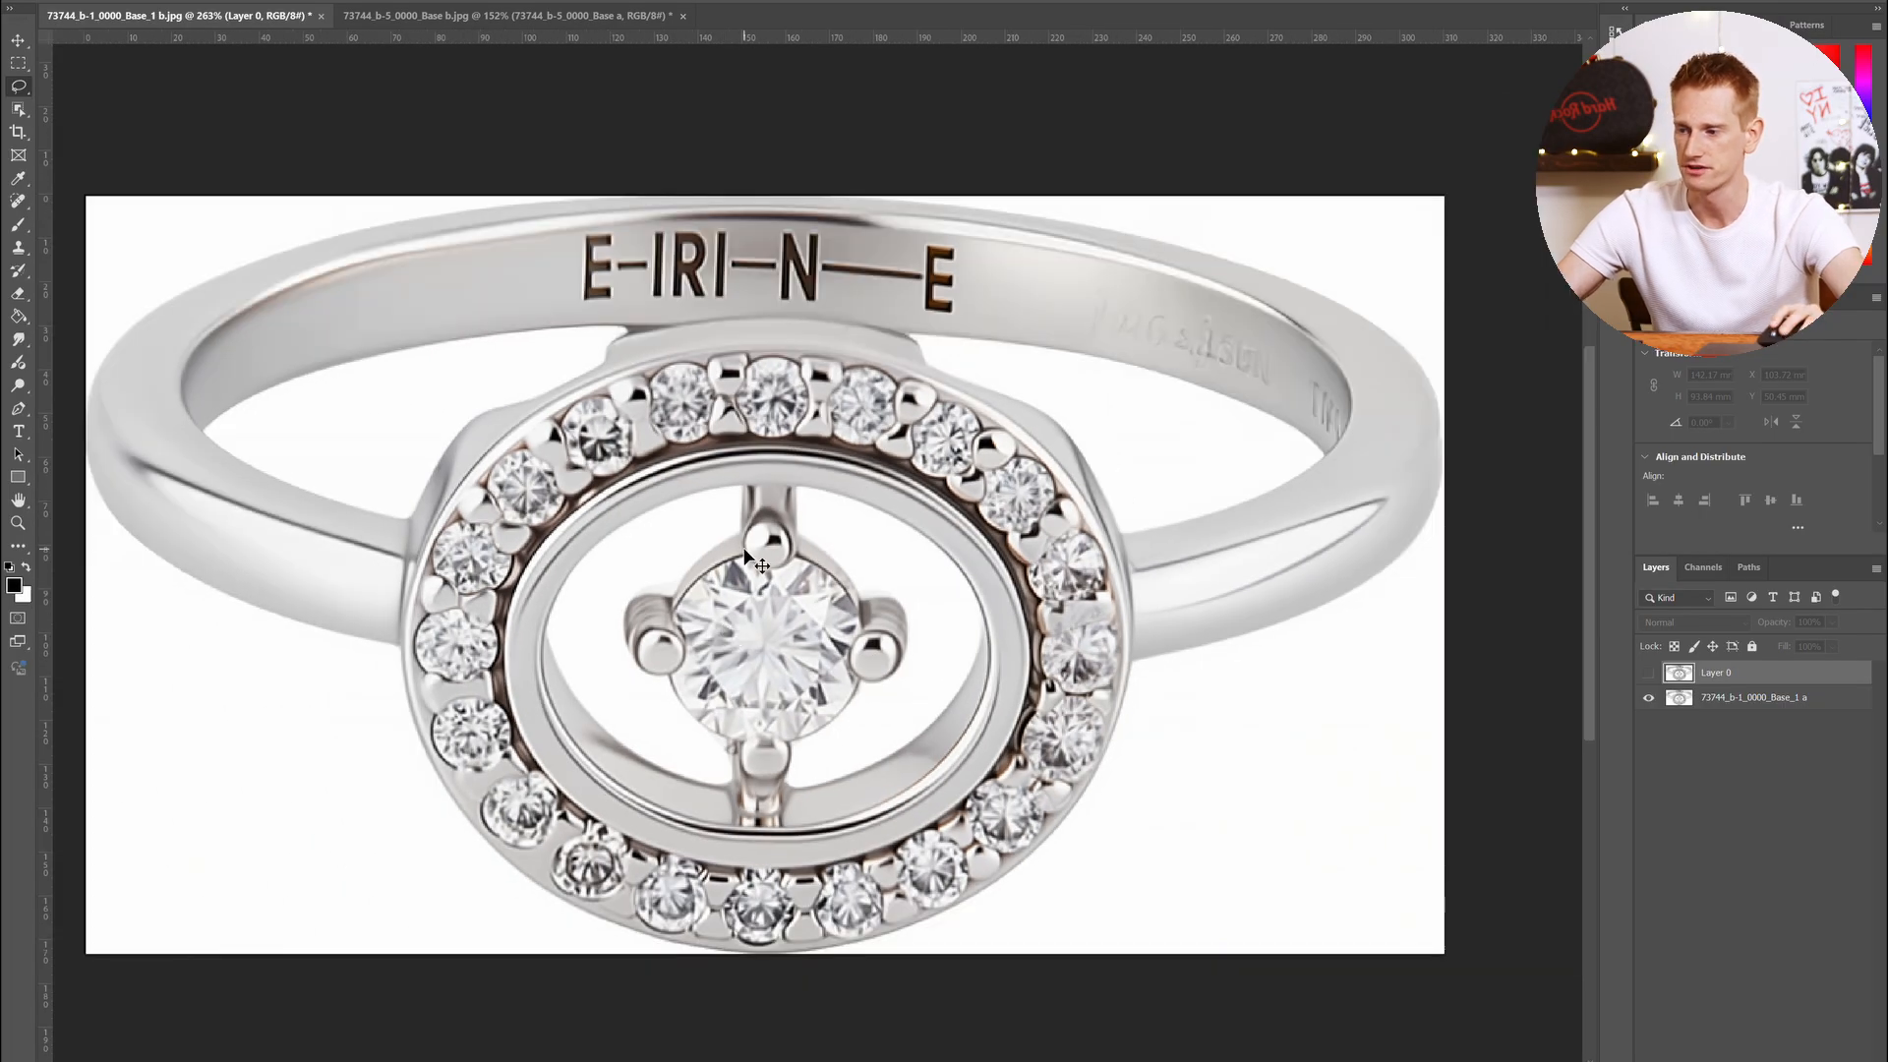
pyautogui.hscroll(-2, 757, 538)
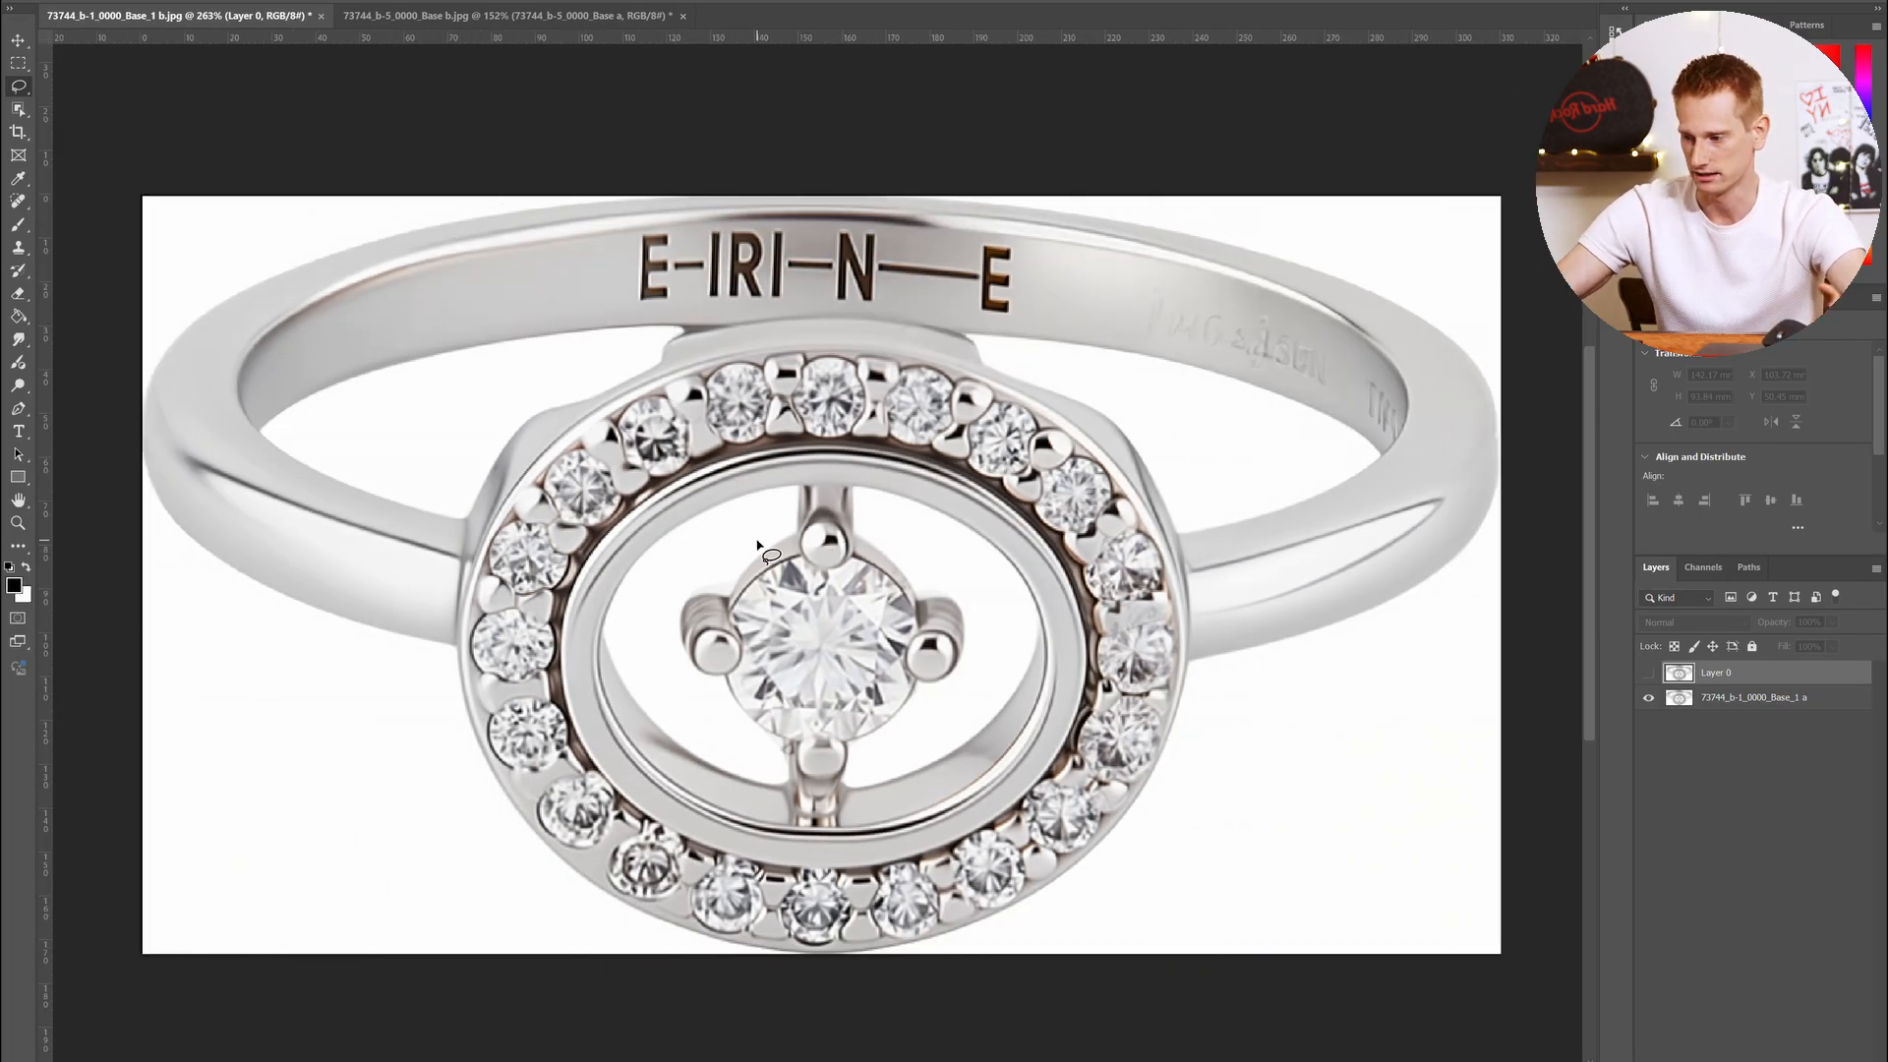
pyautogui.scroll(-4, 758, 542)
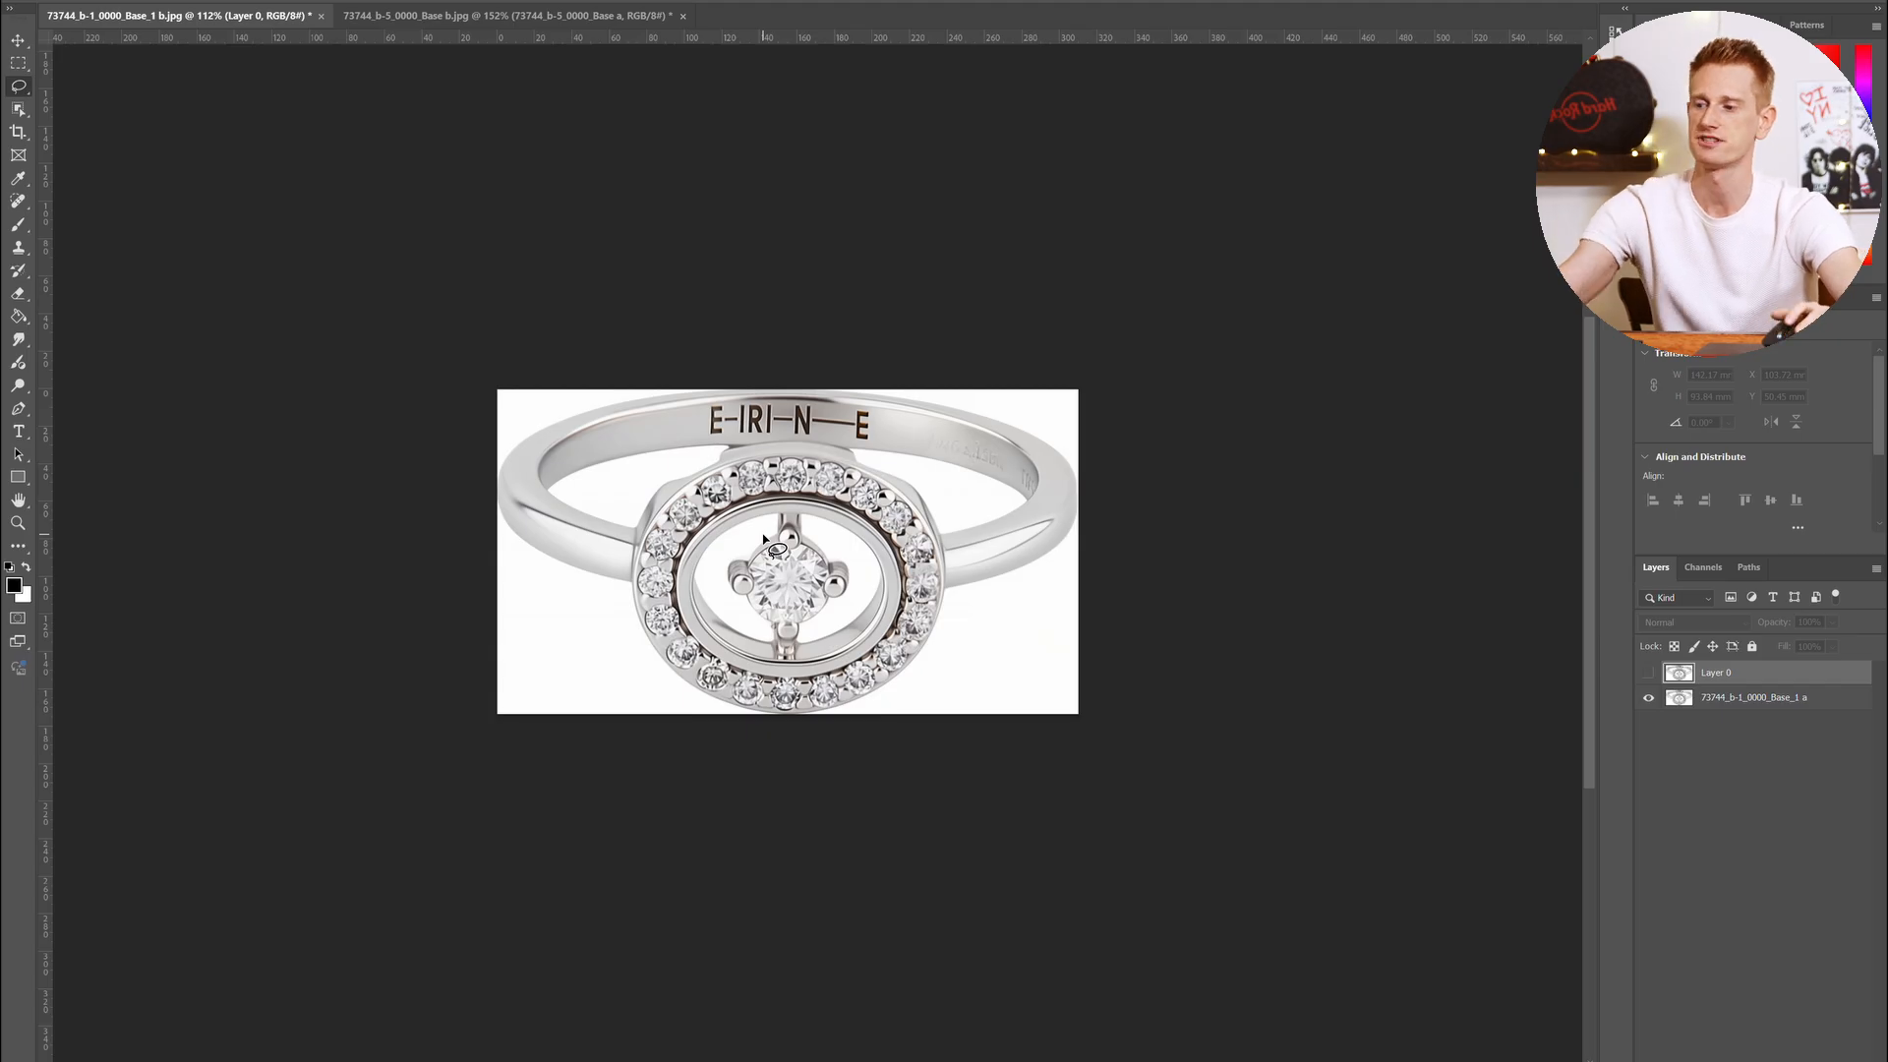
pyautogui.scroll(-1, 764, 539)
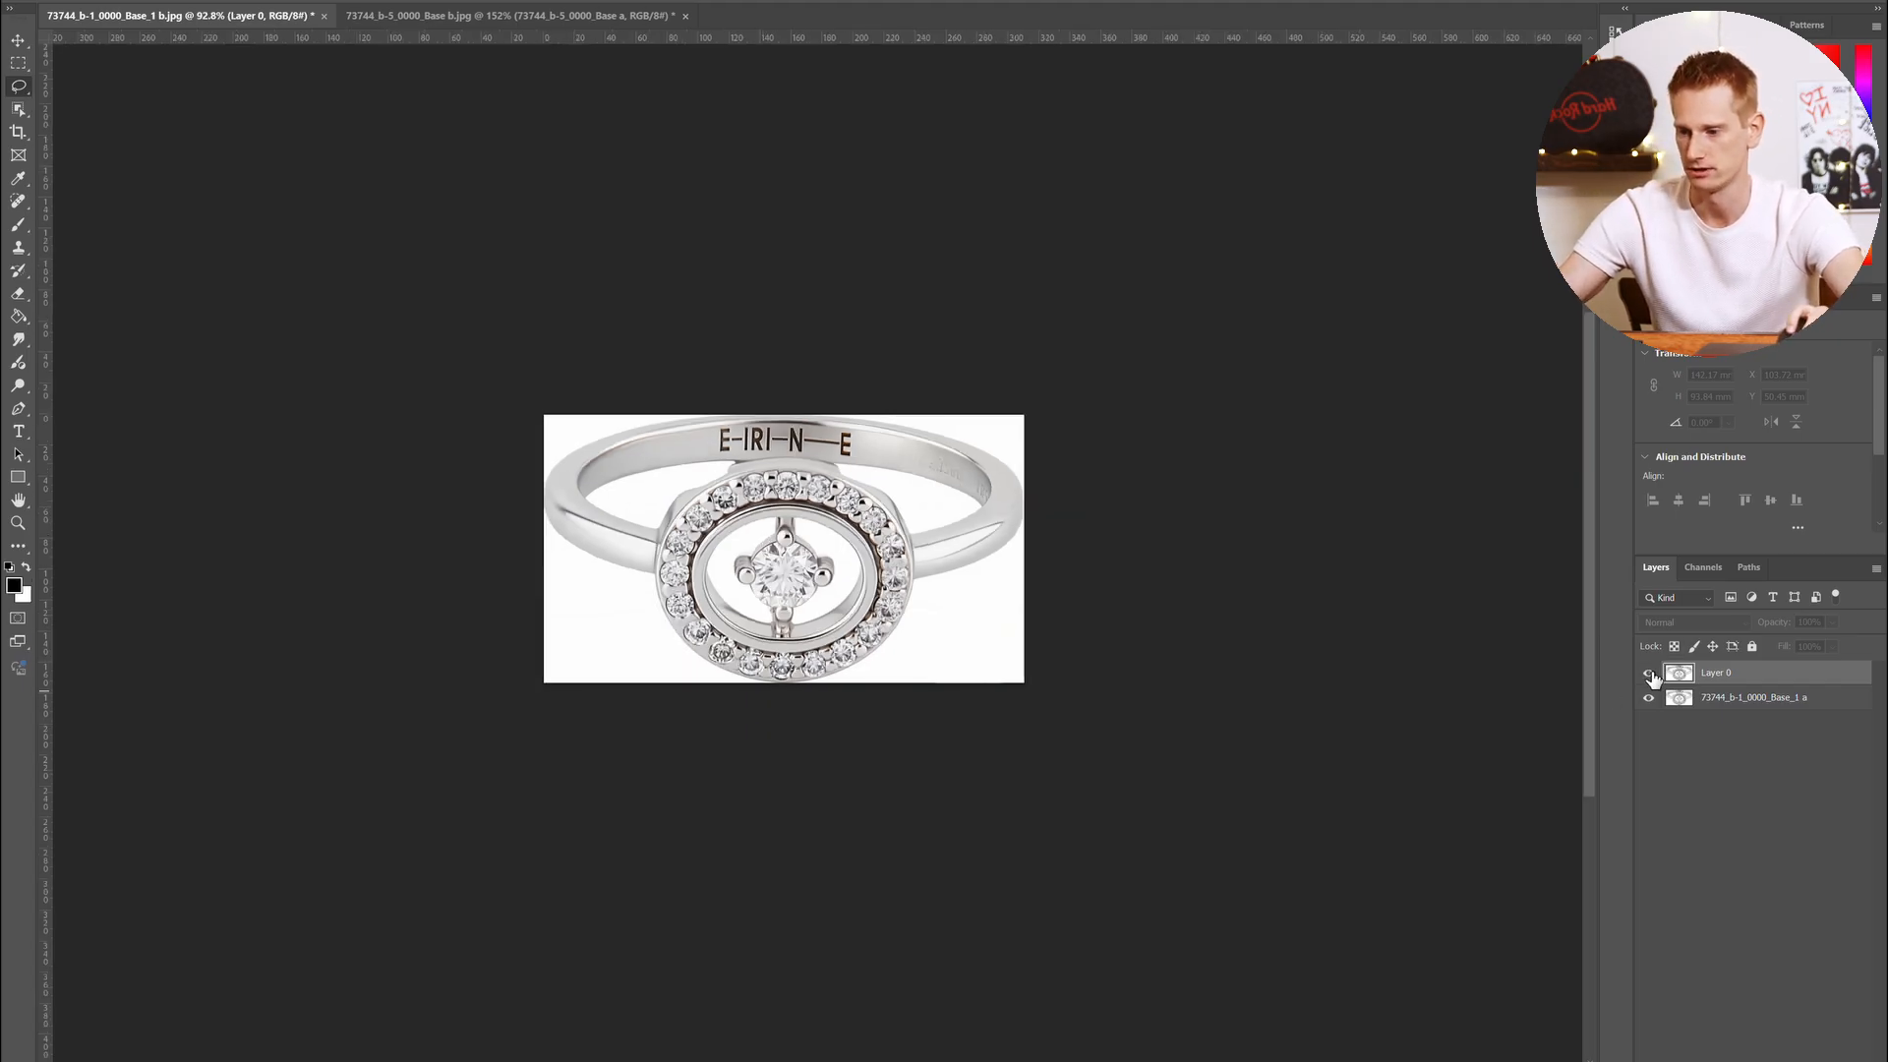
pyautogui.click(1650, 674)
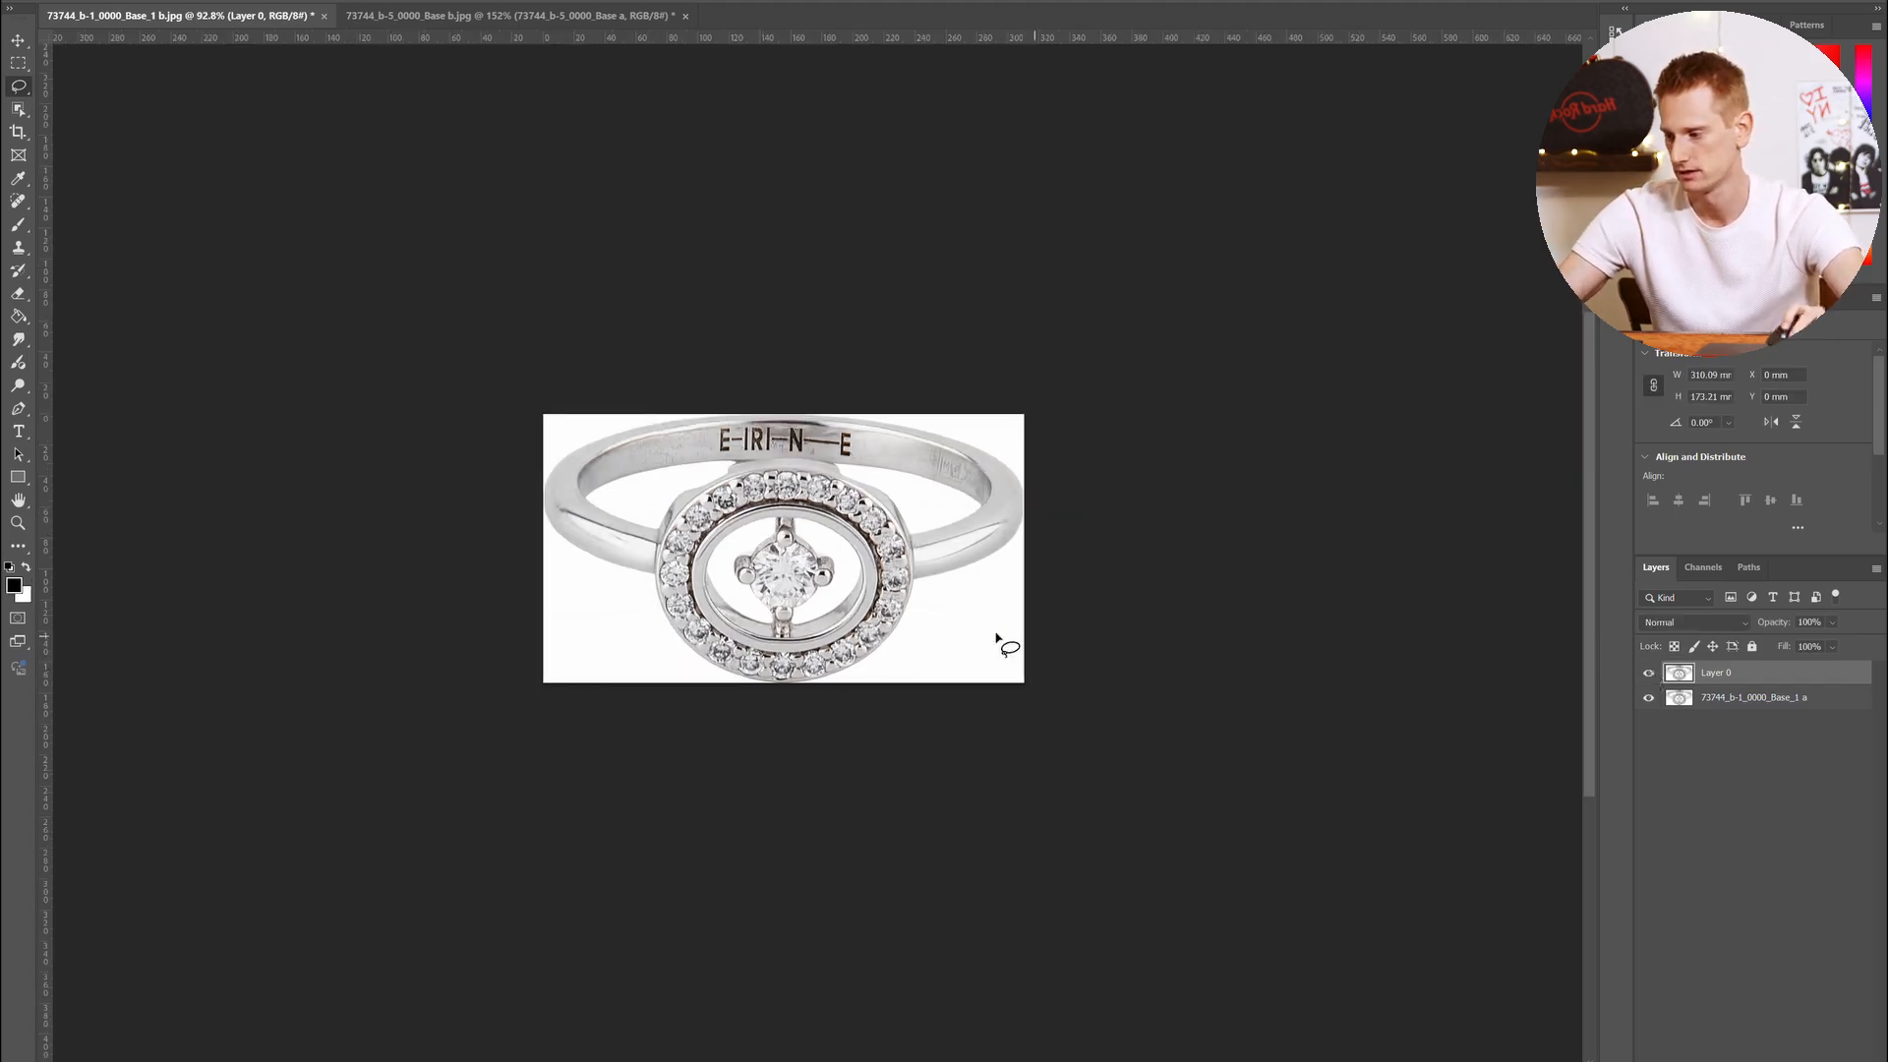
pyautogui.scroll(1, 997, 639)
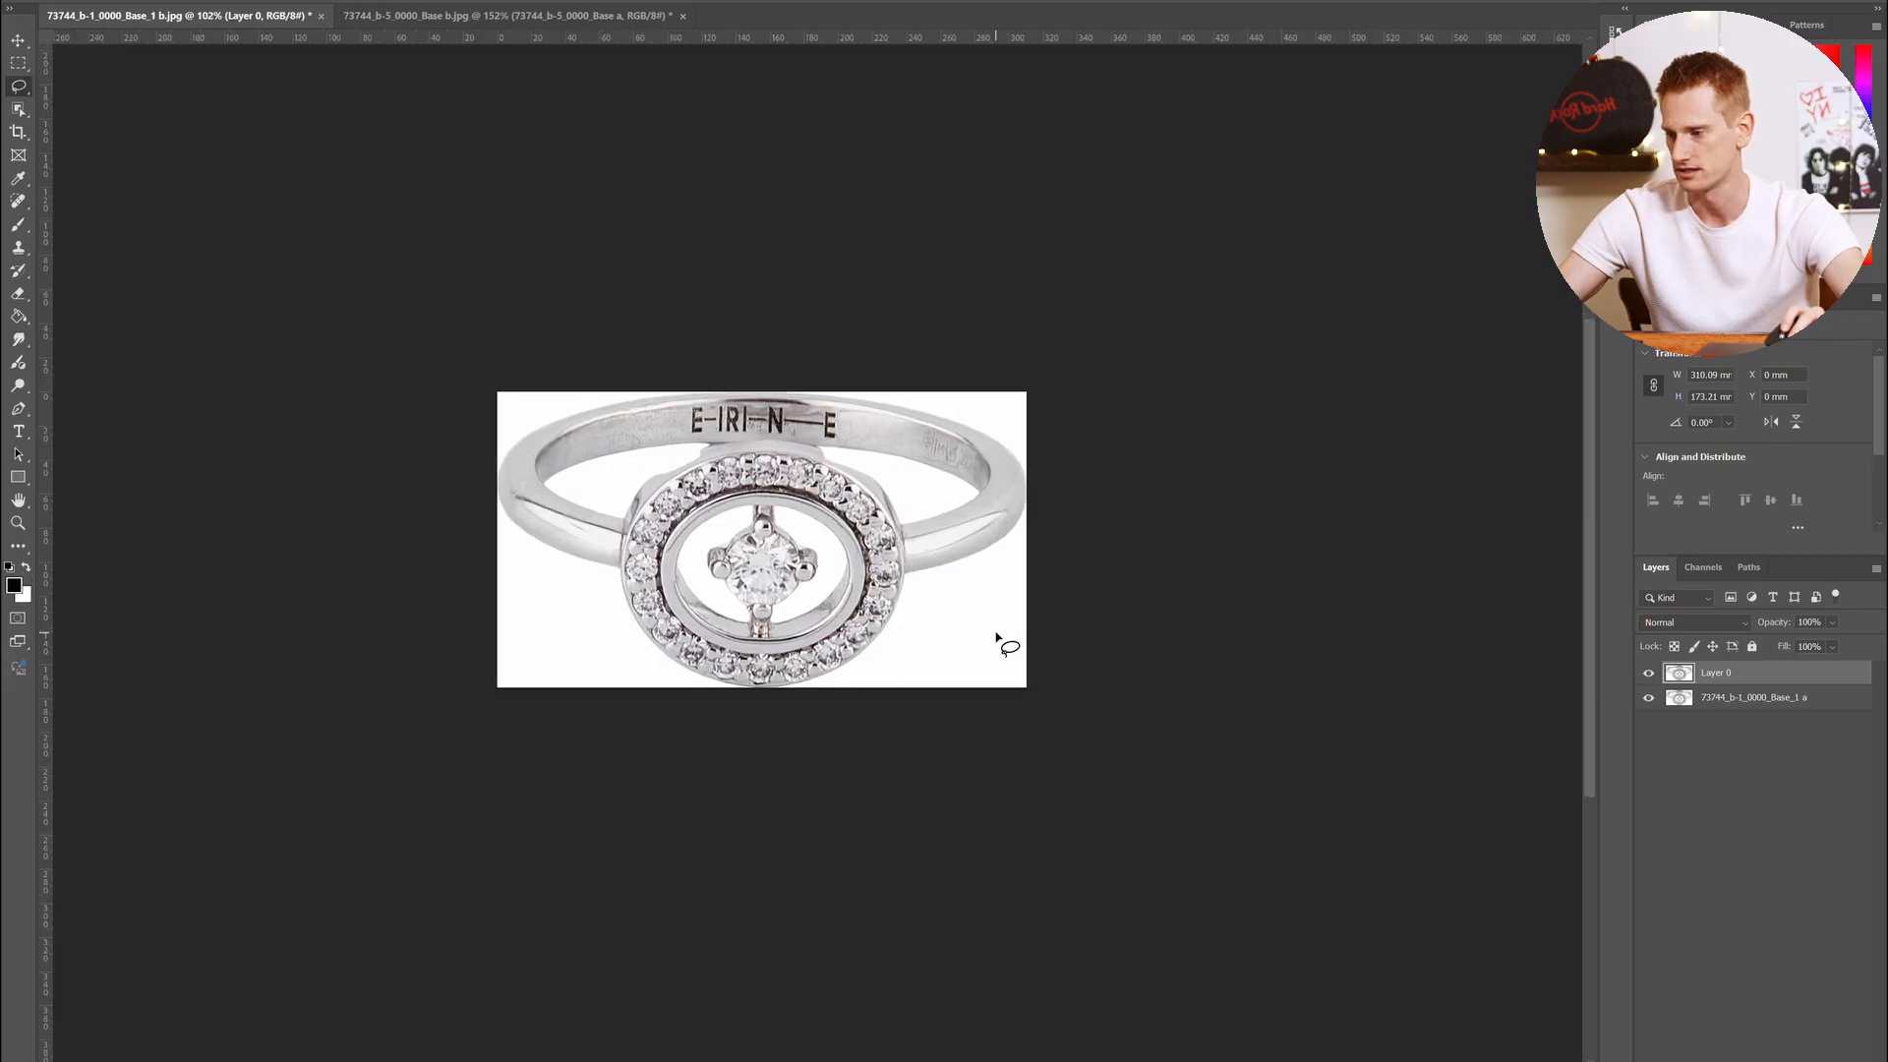
pyautogui.click(1650, 674)
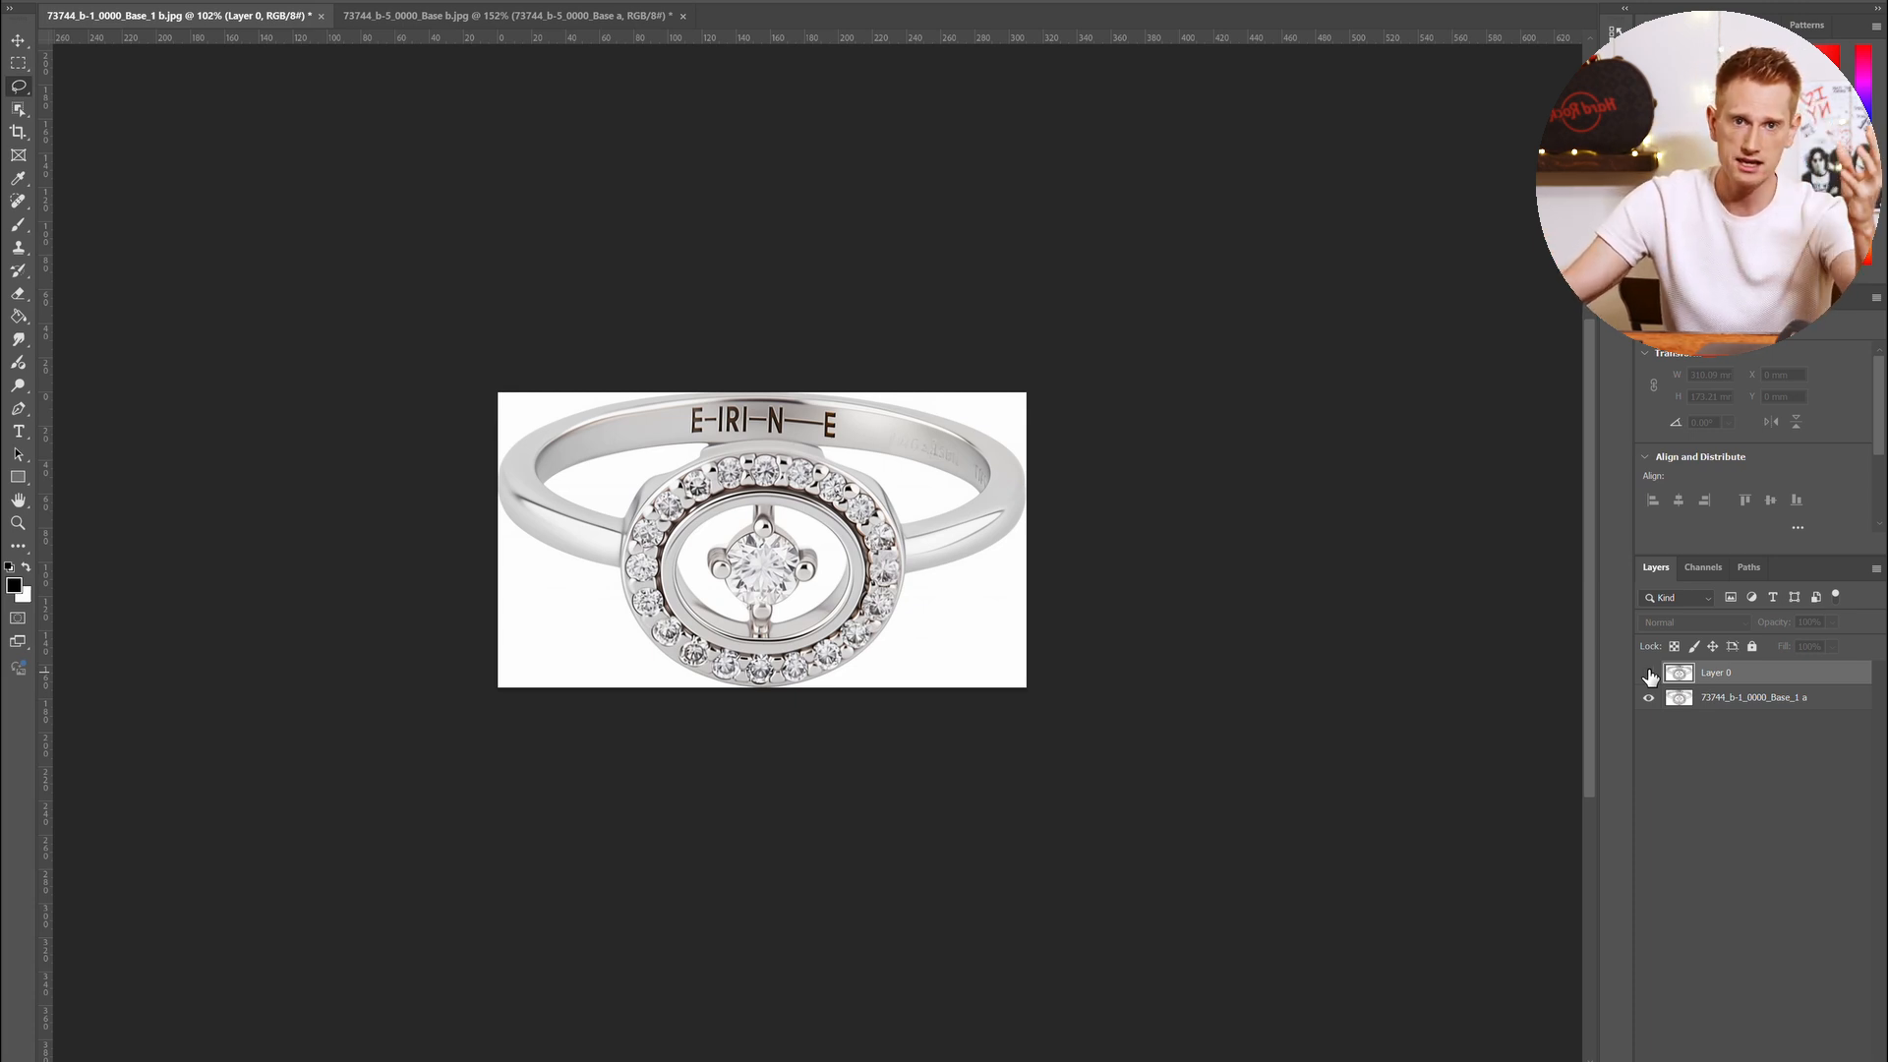
pyautogui.scroll(7, 685, 497)
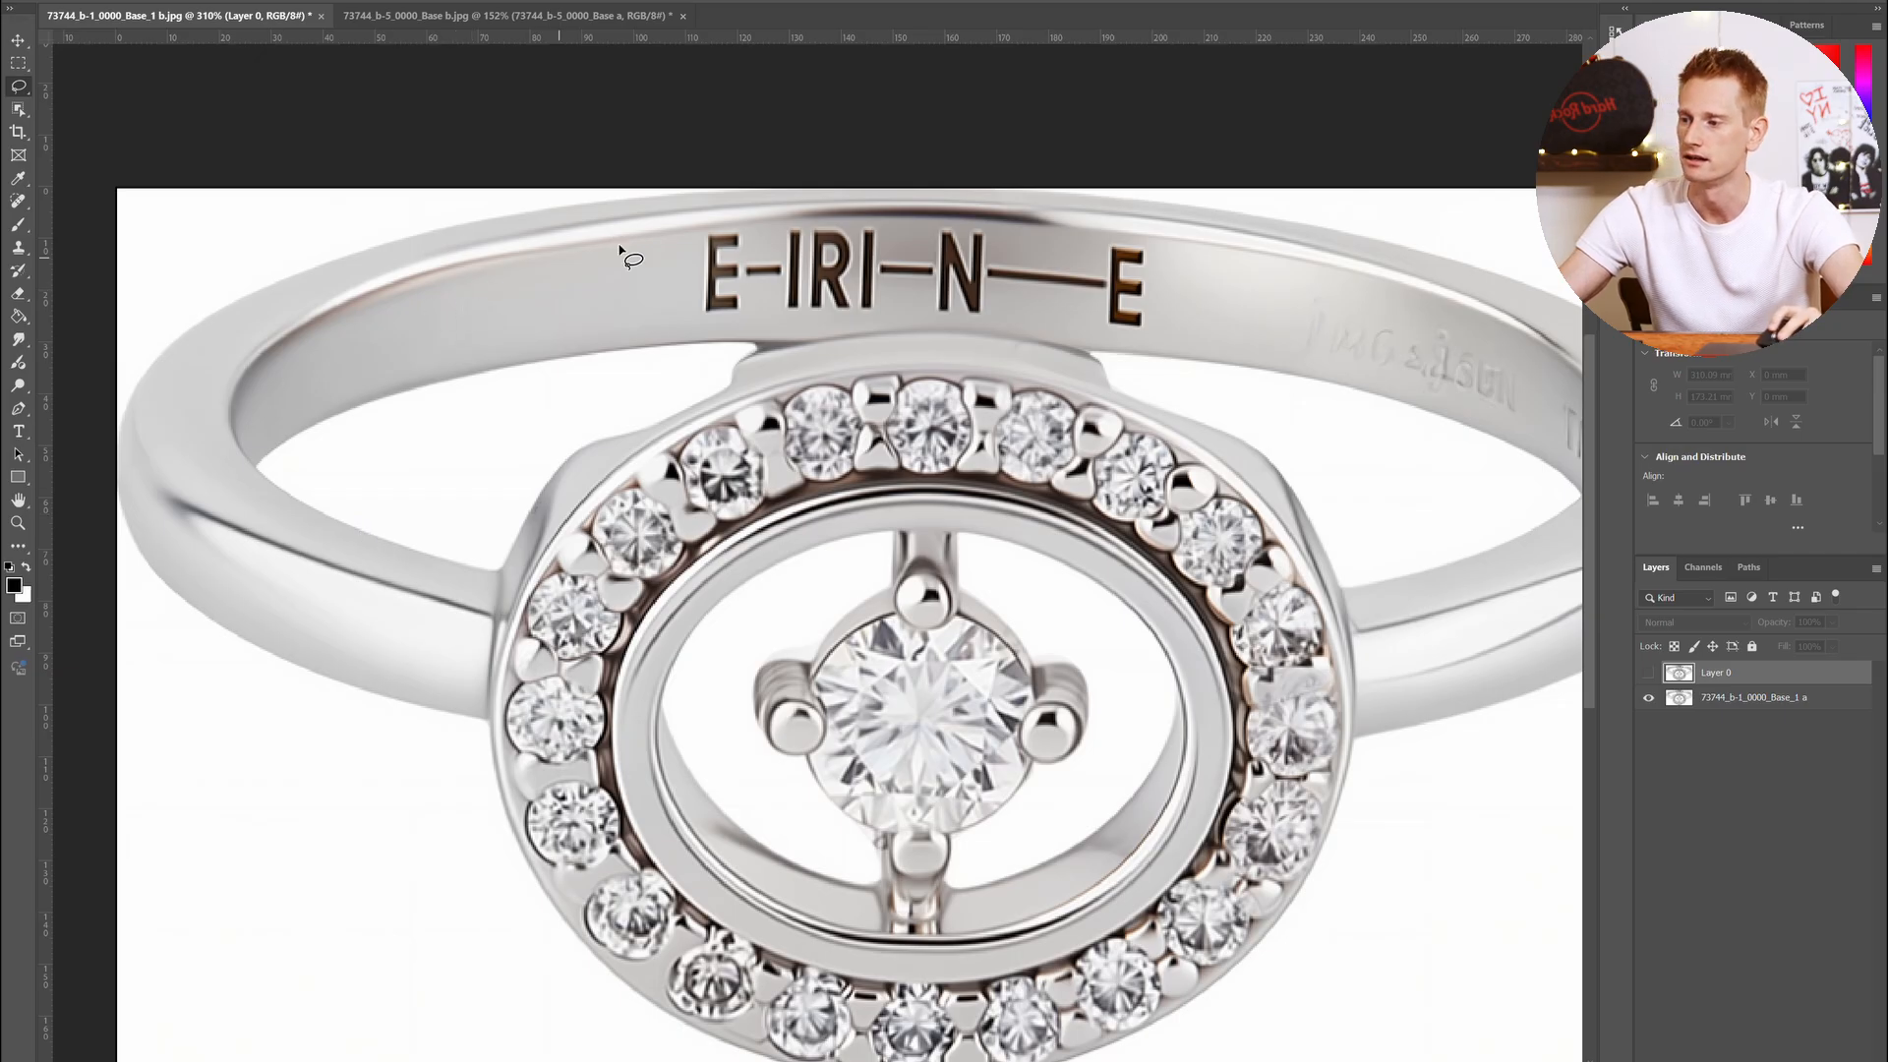
pyautogui.scroll(-4, 870, 477)
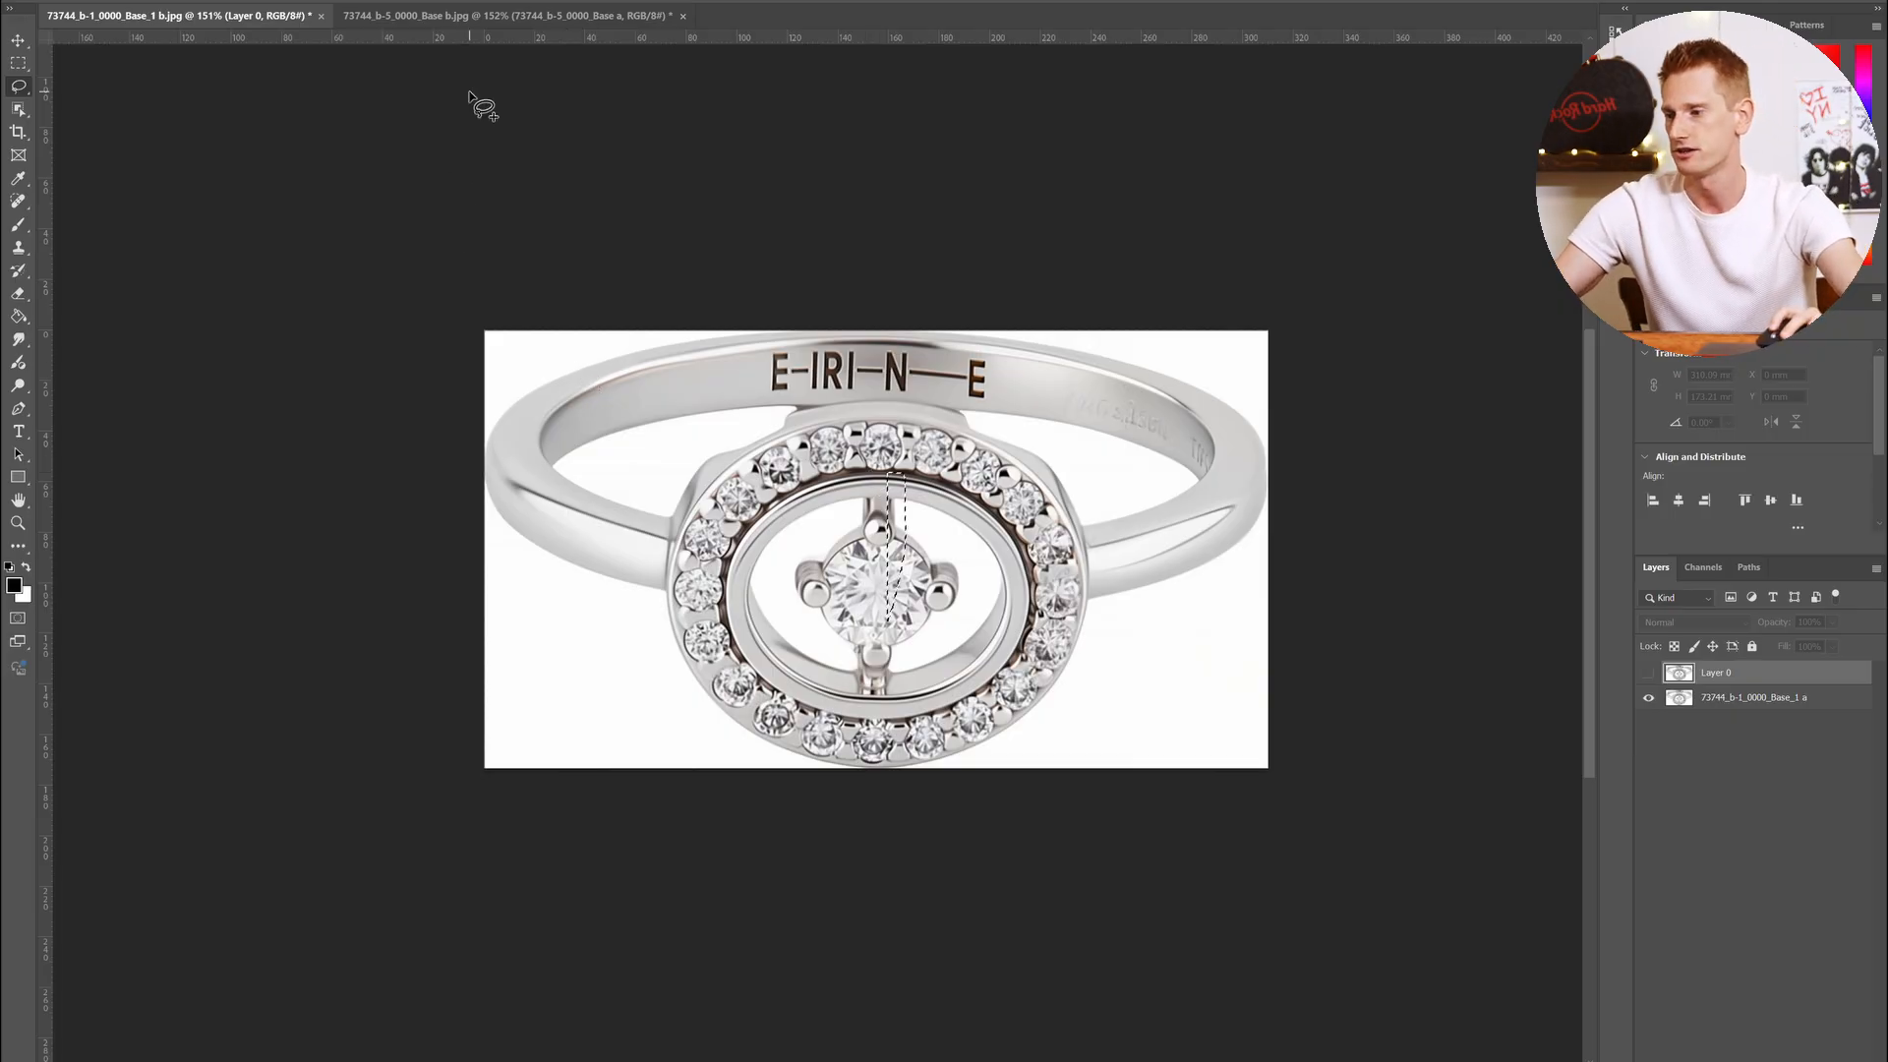
# Switch to the 73744_b-5_0000_Base b.jpg document and examine the halo and center stone up close
pyautogui.click(472, 18)
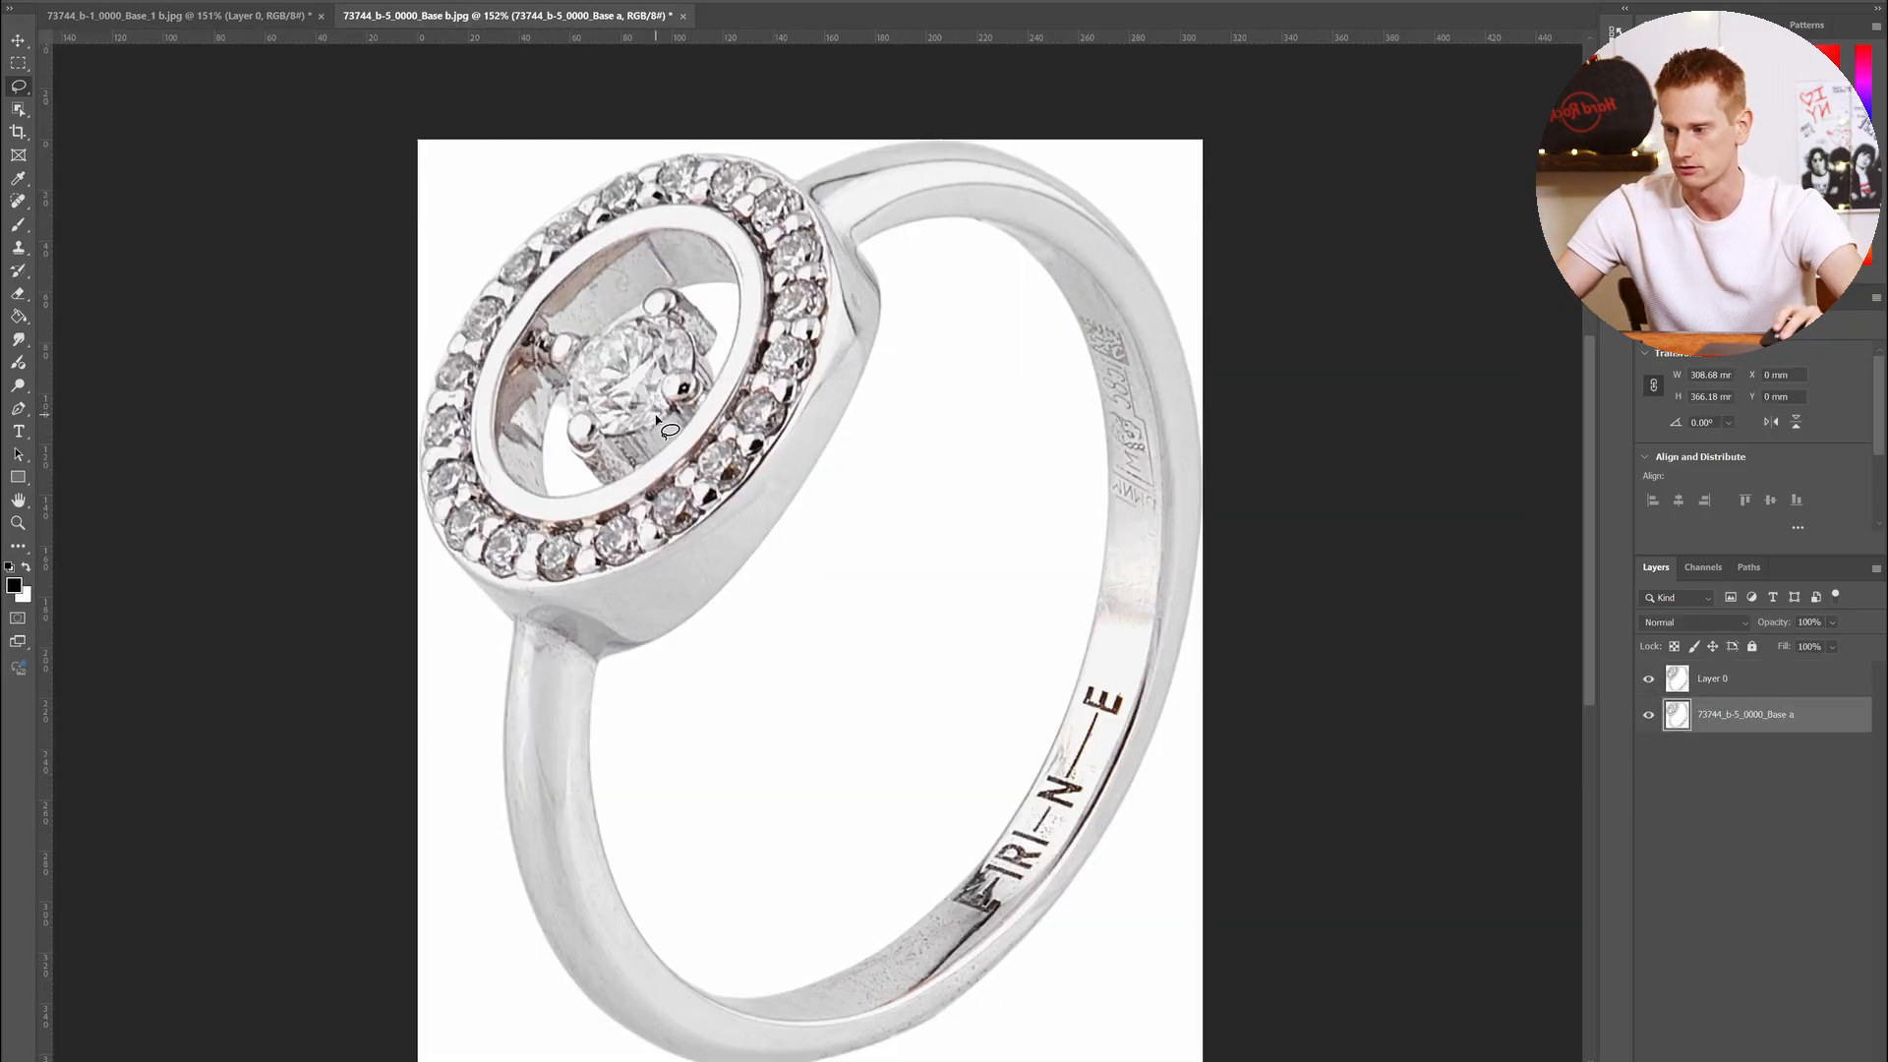
pyautogui.scroll(5, 621, 331)
pyautogui.hscroll(-4, 653, 359)
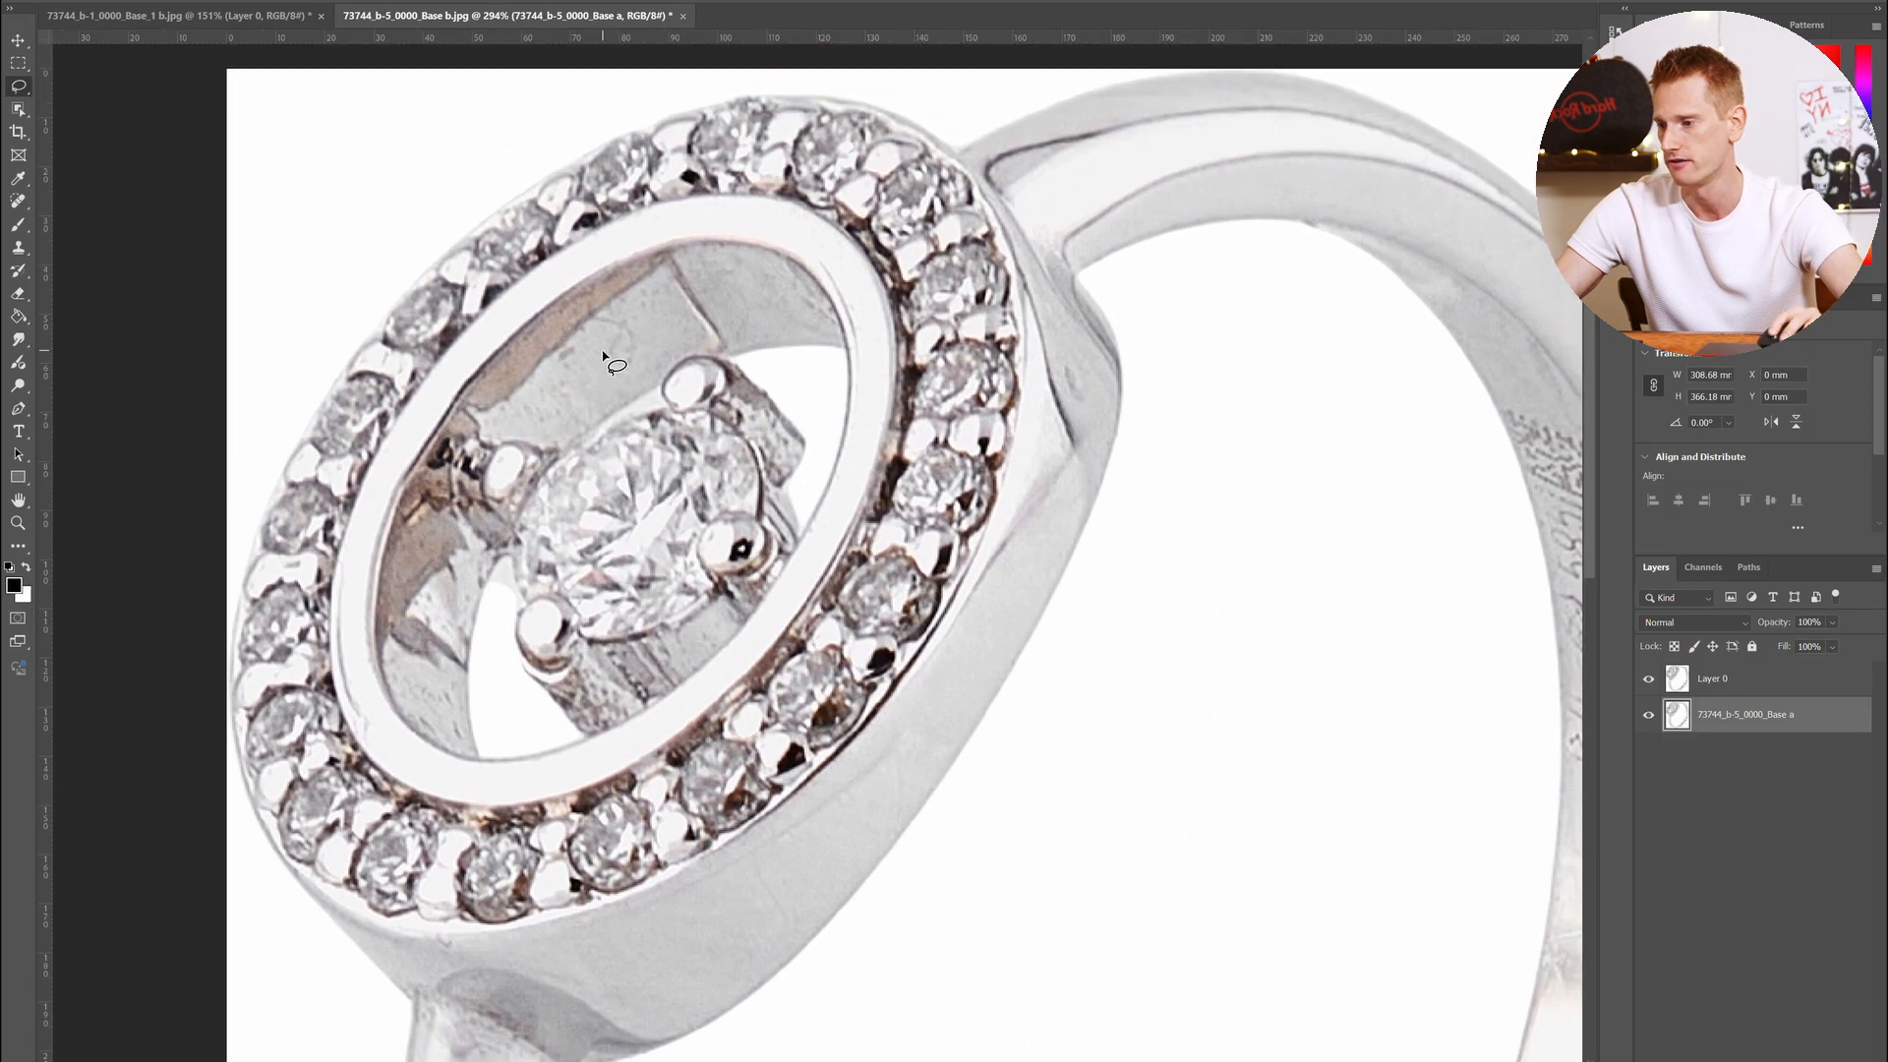
pyautogui.scroll(1, 643, 370)
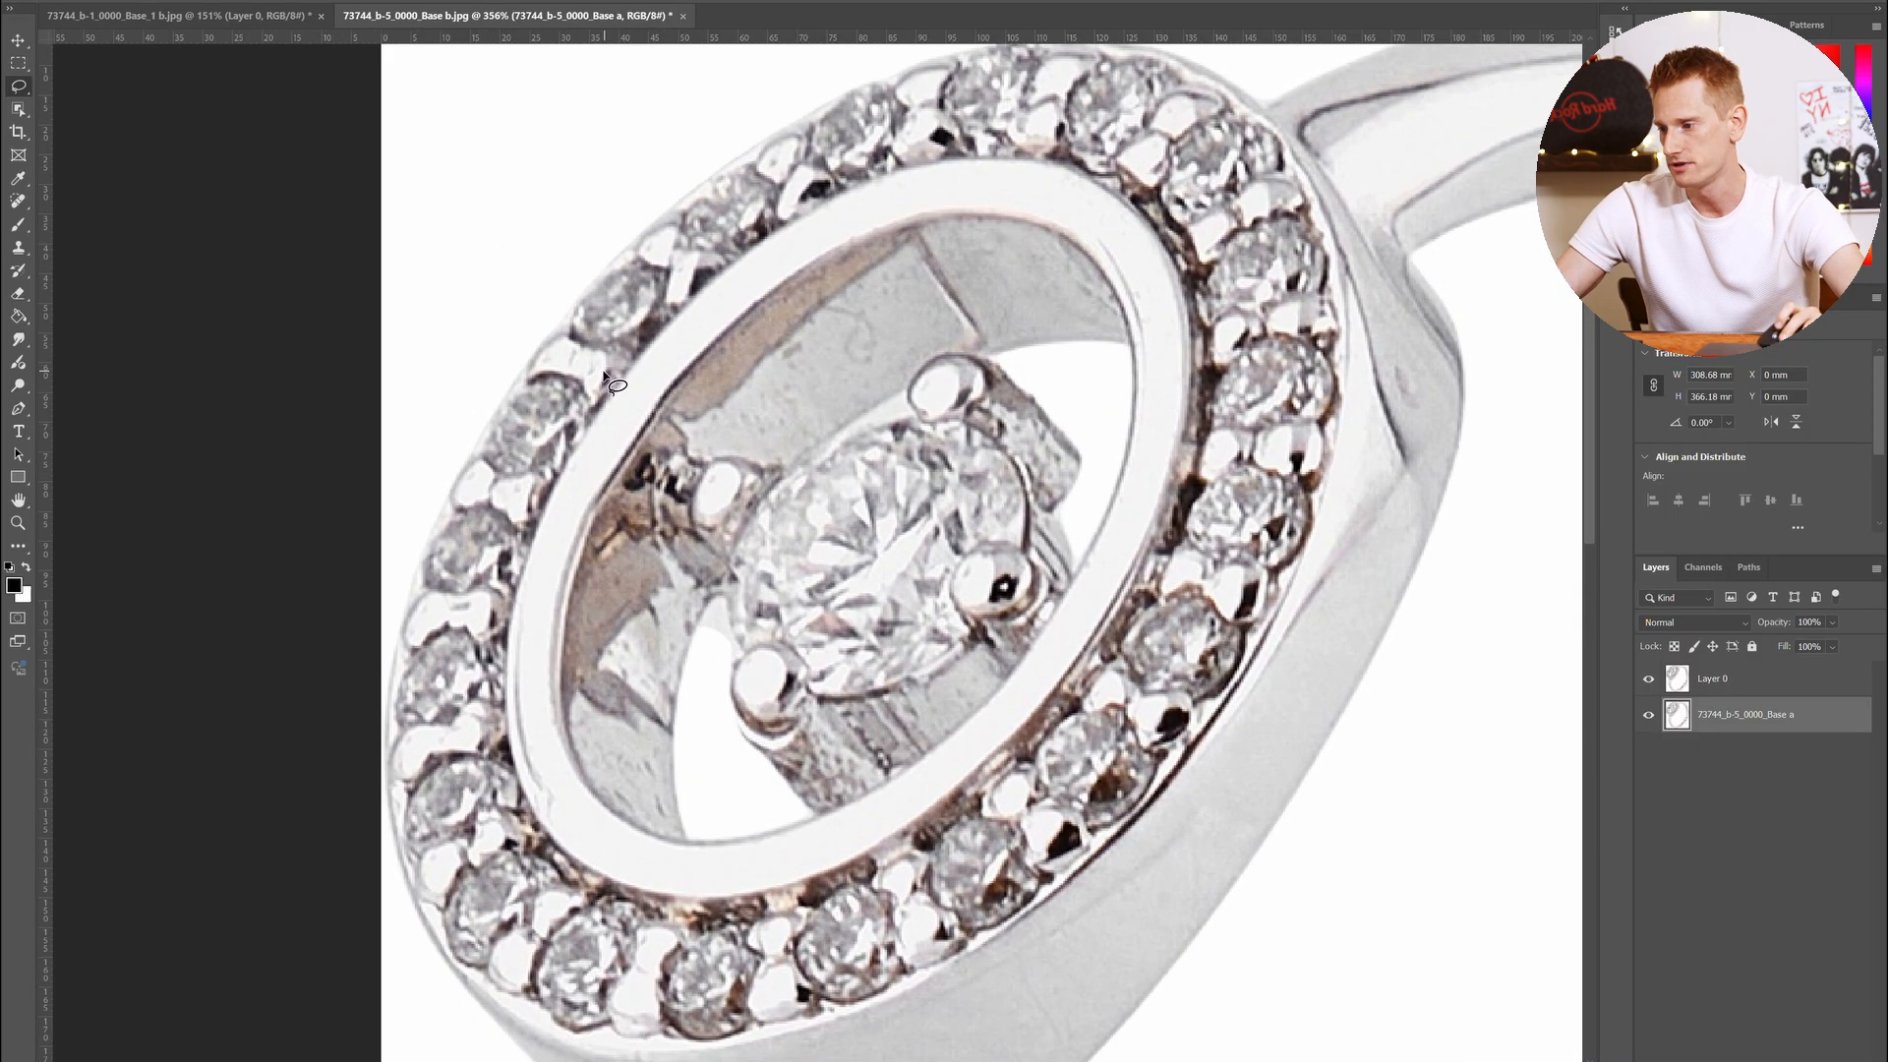
pyautogui.scroll(1, 603, 374)
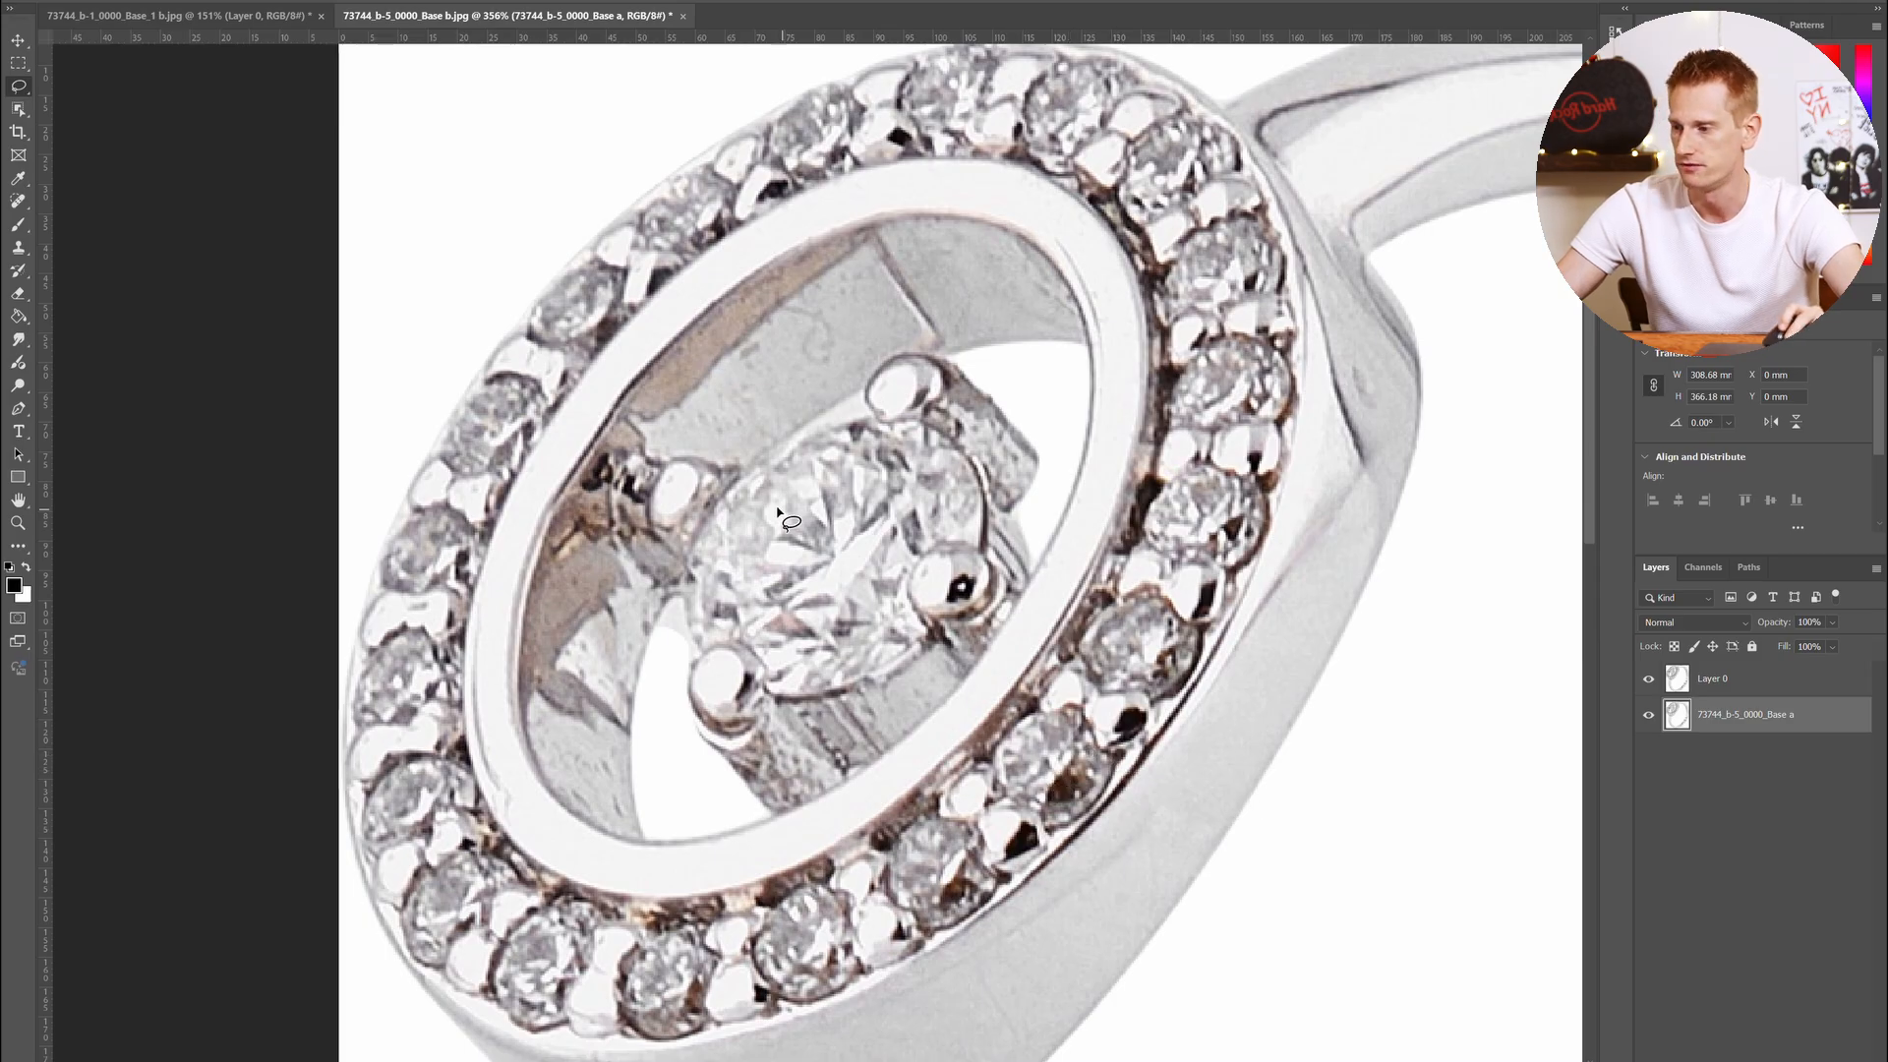
pyautogui.scroll(1, 777, 509)
pyautogui.hscroll(-2, 777, 509)
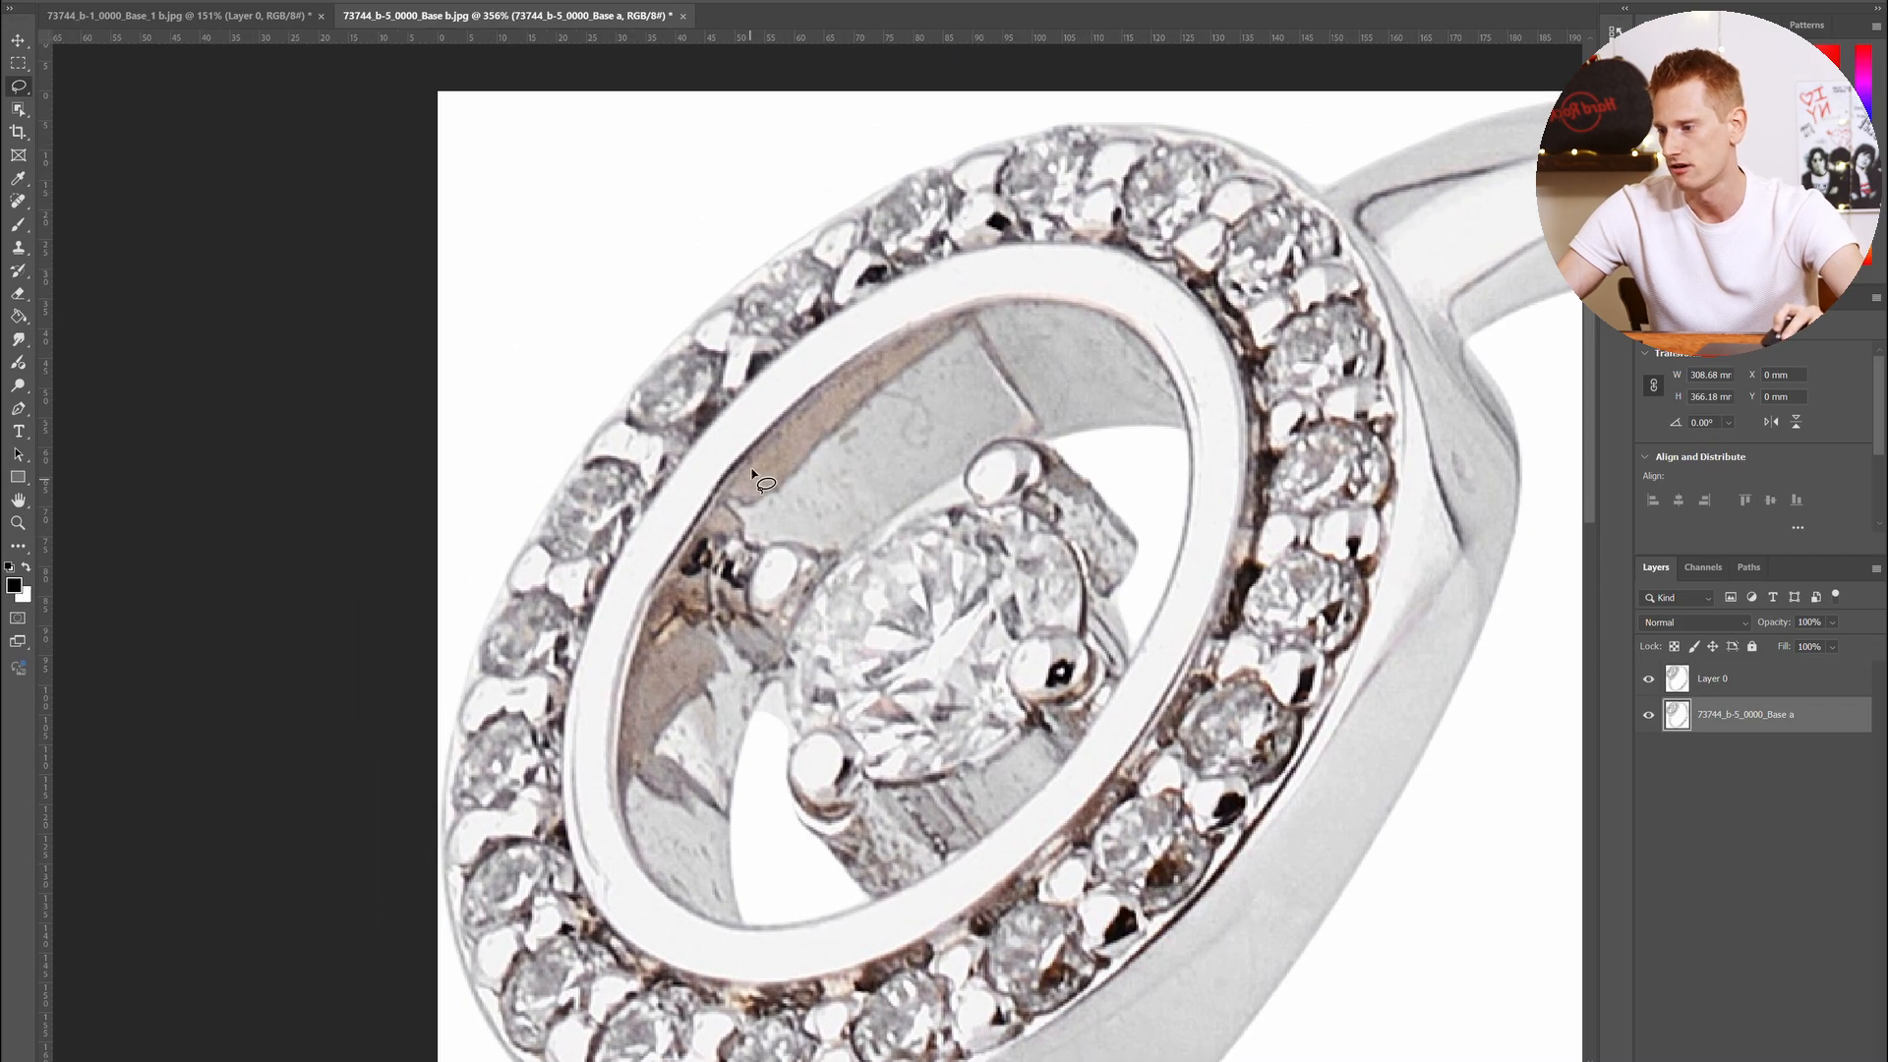
# Outline the damaged halo stones, the scratched inner wall of the setting, and the dark brownish area behind the prong
pyautogui.moveTo(798, 355)
pyautogui.mouseDown()
pyautogui.moveTo(672, 291)
pyautogui.moveTo(824, 377)
pyautogui.mouseUp()
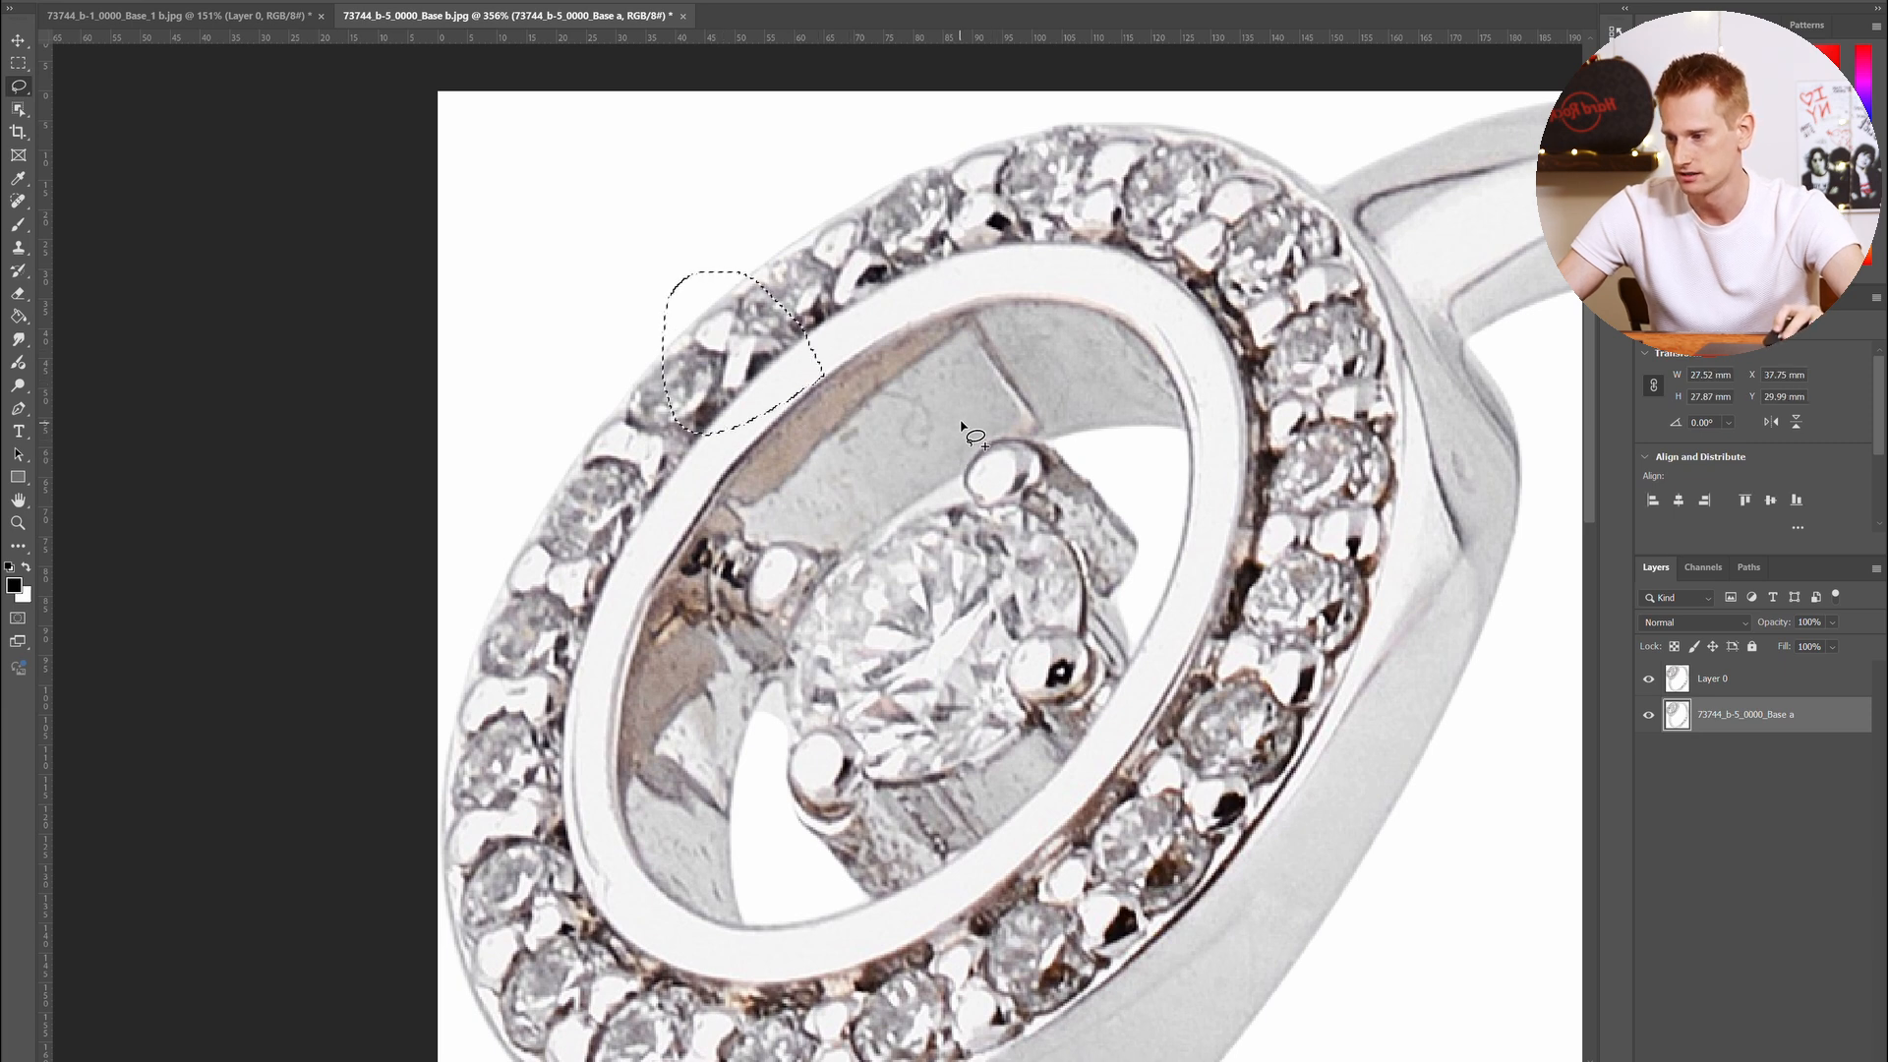
pyautogui.moveTo(949, 378)
pyautogui.mouseDown()
pyautogui.moveTo(814, 463)
pyautogui.moveTo(968, 442)
pyautogui.moveTo(986, 420)
pyautogui.moveTo(972, 403)
pyautogui.mouseUp()
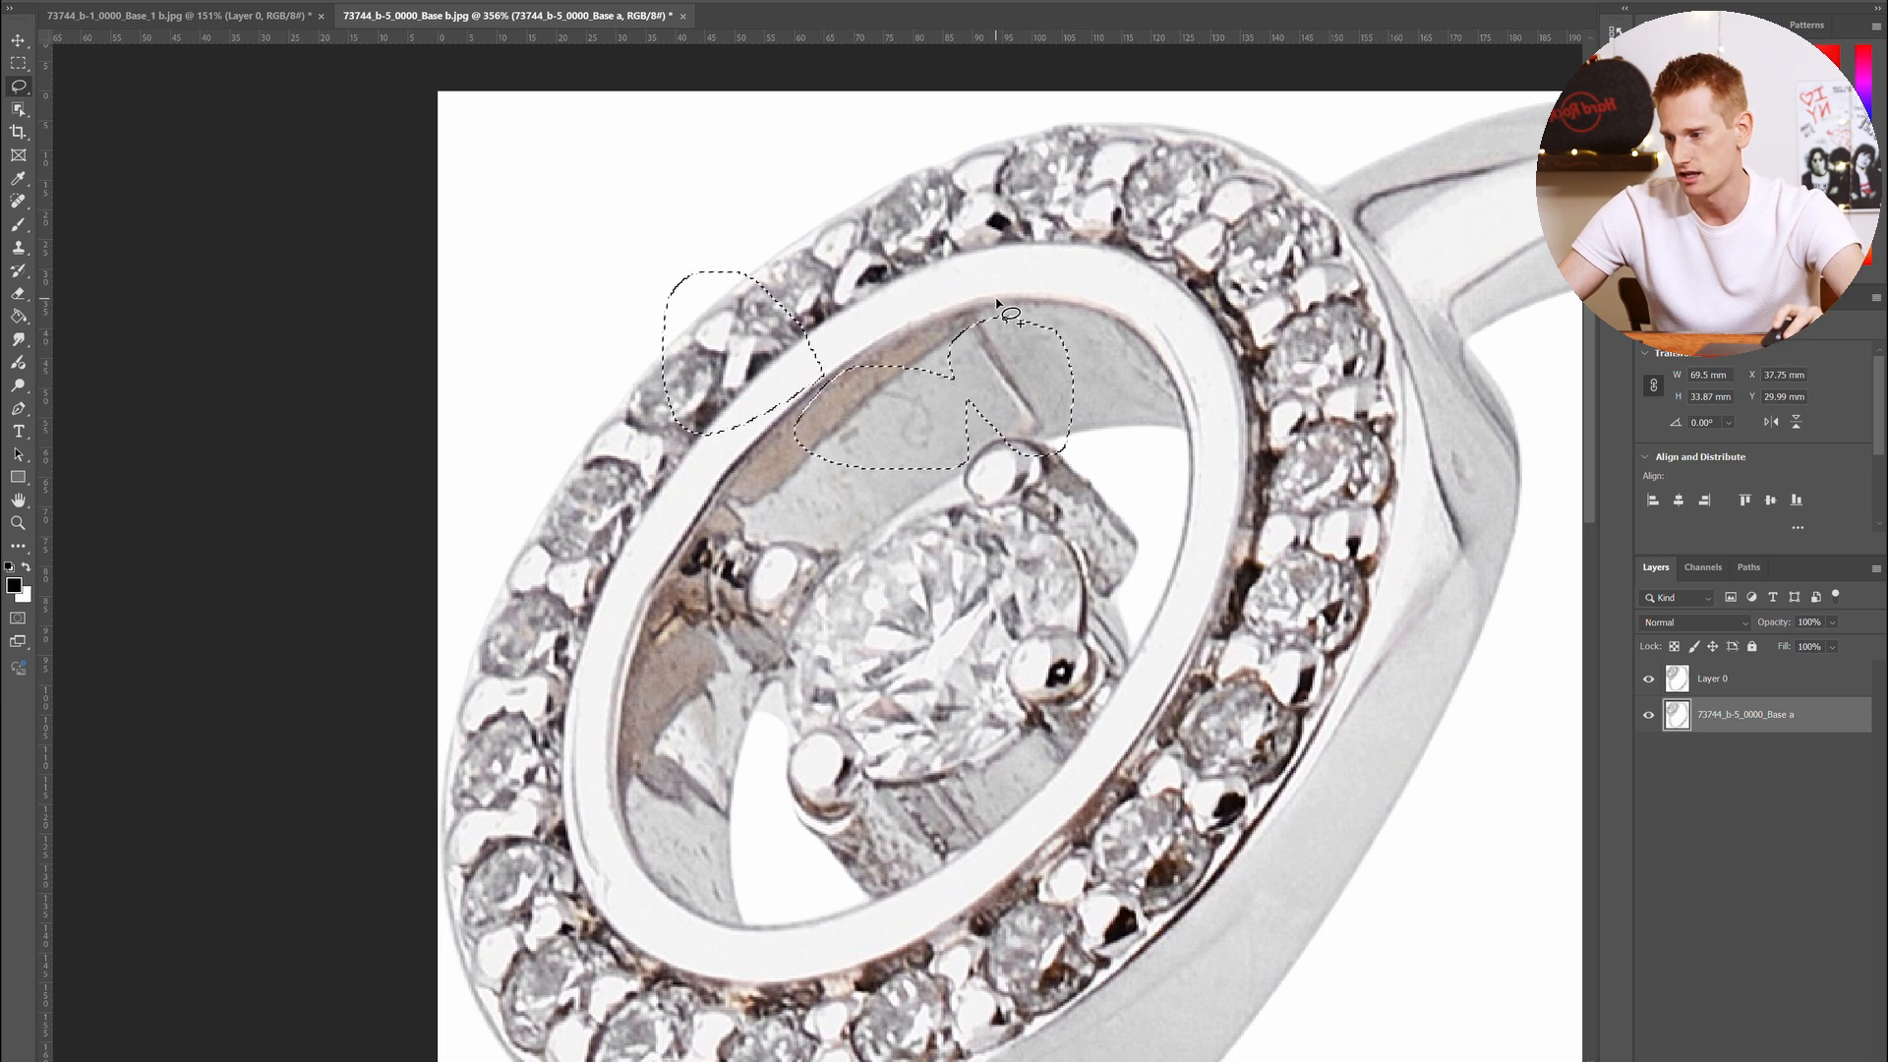
pyautogui.moveTo(698, 536)
pyautogui.mouseDown()
pyautogui.moveTo(646, 622)
pyautogui.moveTo(617, 738)
pyautogui.moveTo(645, 828)
pyautogui.moveTo(707, 867)
pyautogui.moveTo(768, 812)
pyautogui.moveTo(726, 711)
pyautogui.moveTo(742, 602)
pyautogui.moveTo(723, 559)
pyautogui.mouseUp()
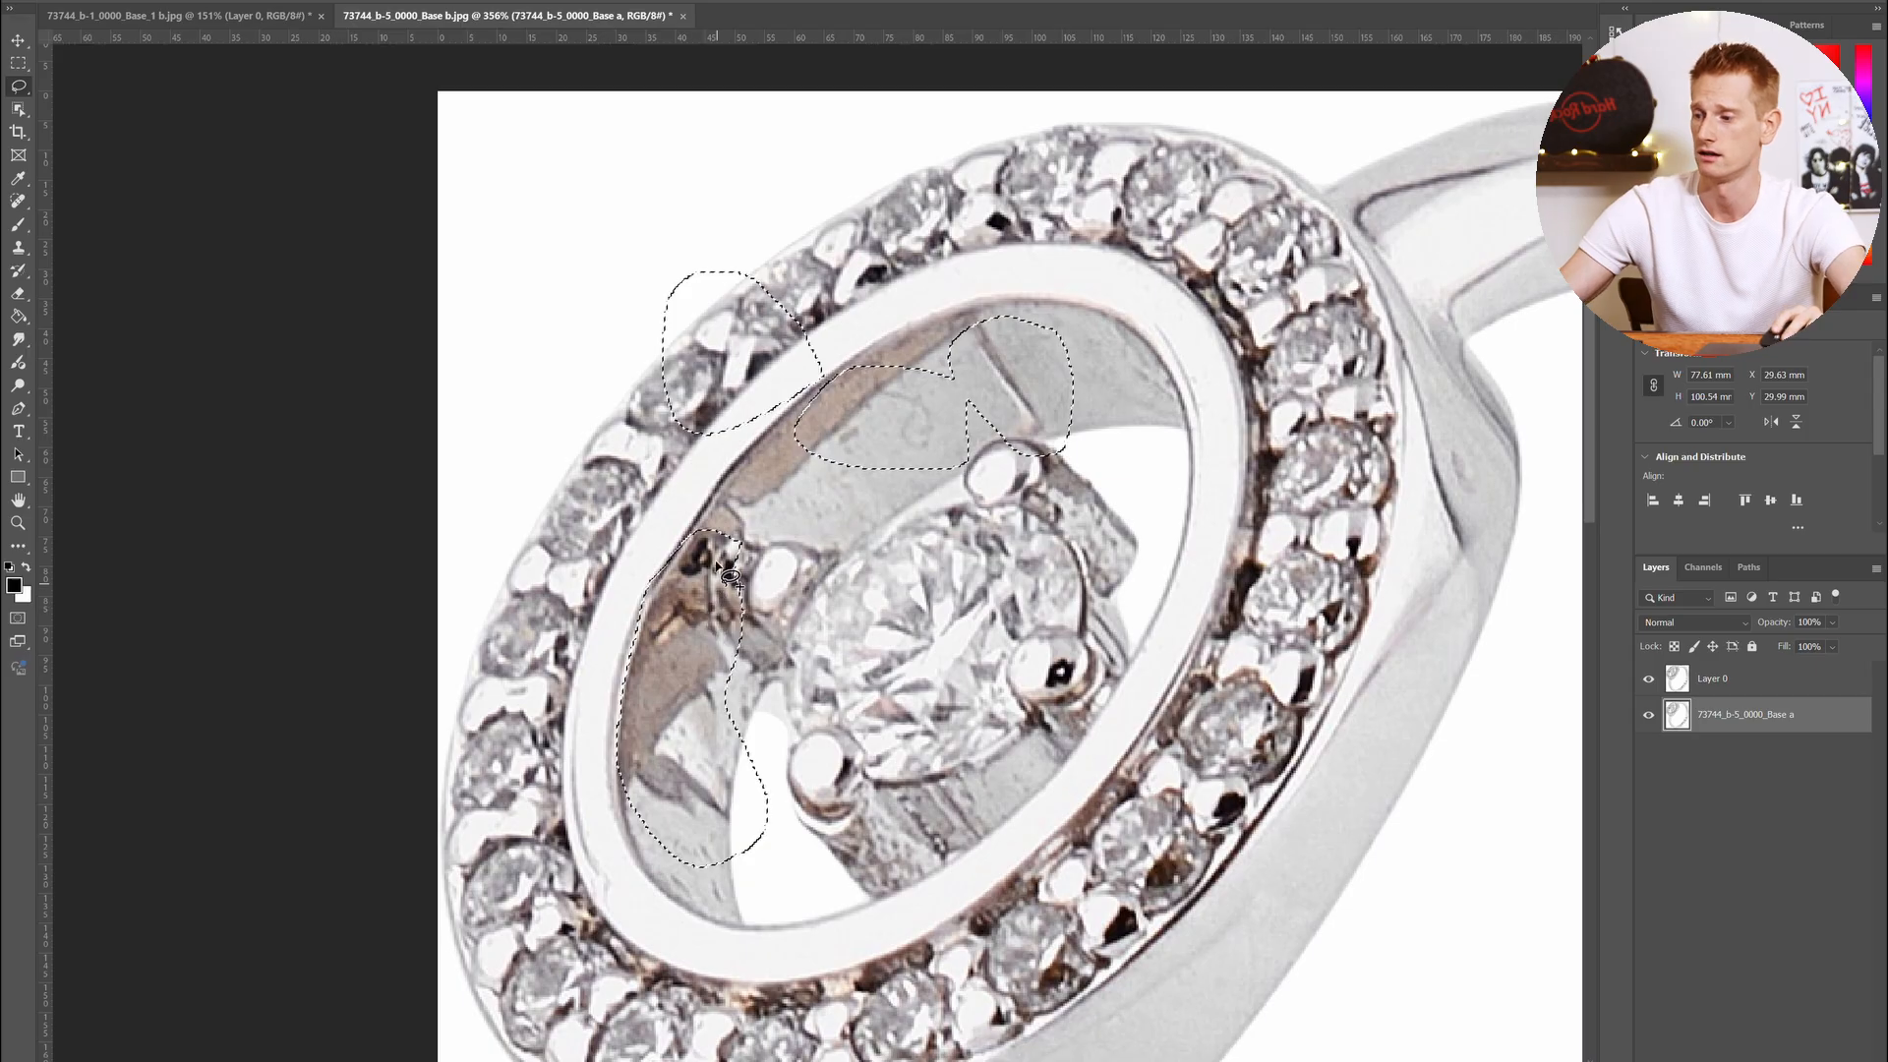
# Add the inner wall's opposite end, the junction of halo and band, and the center stone with its prongs to the selection
pyautogui.scroll(-1, 717, 610)
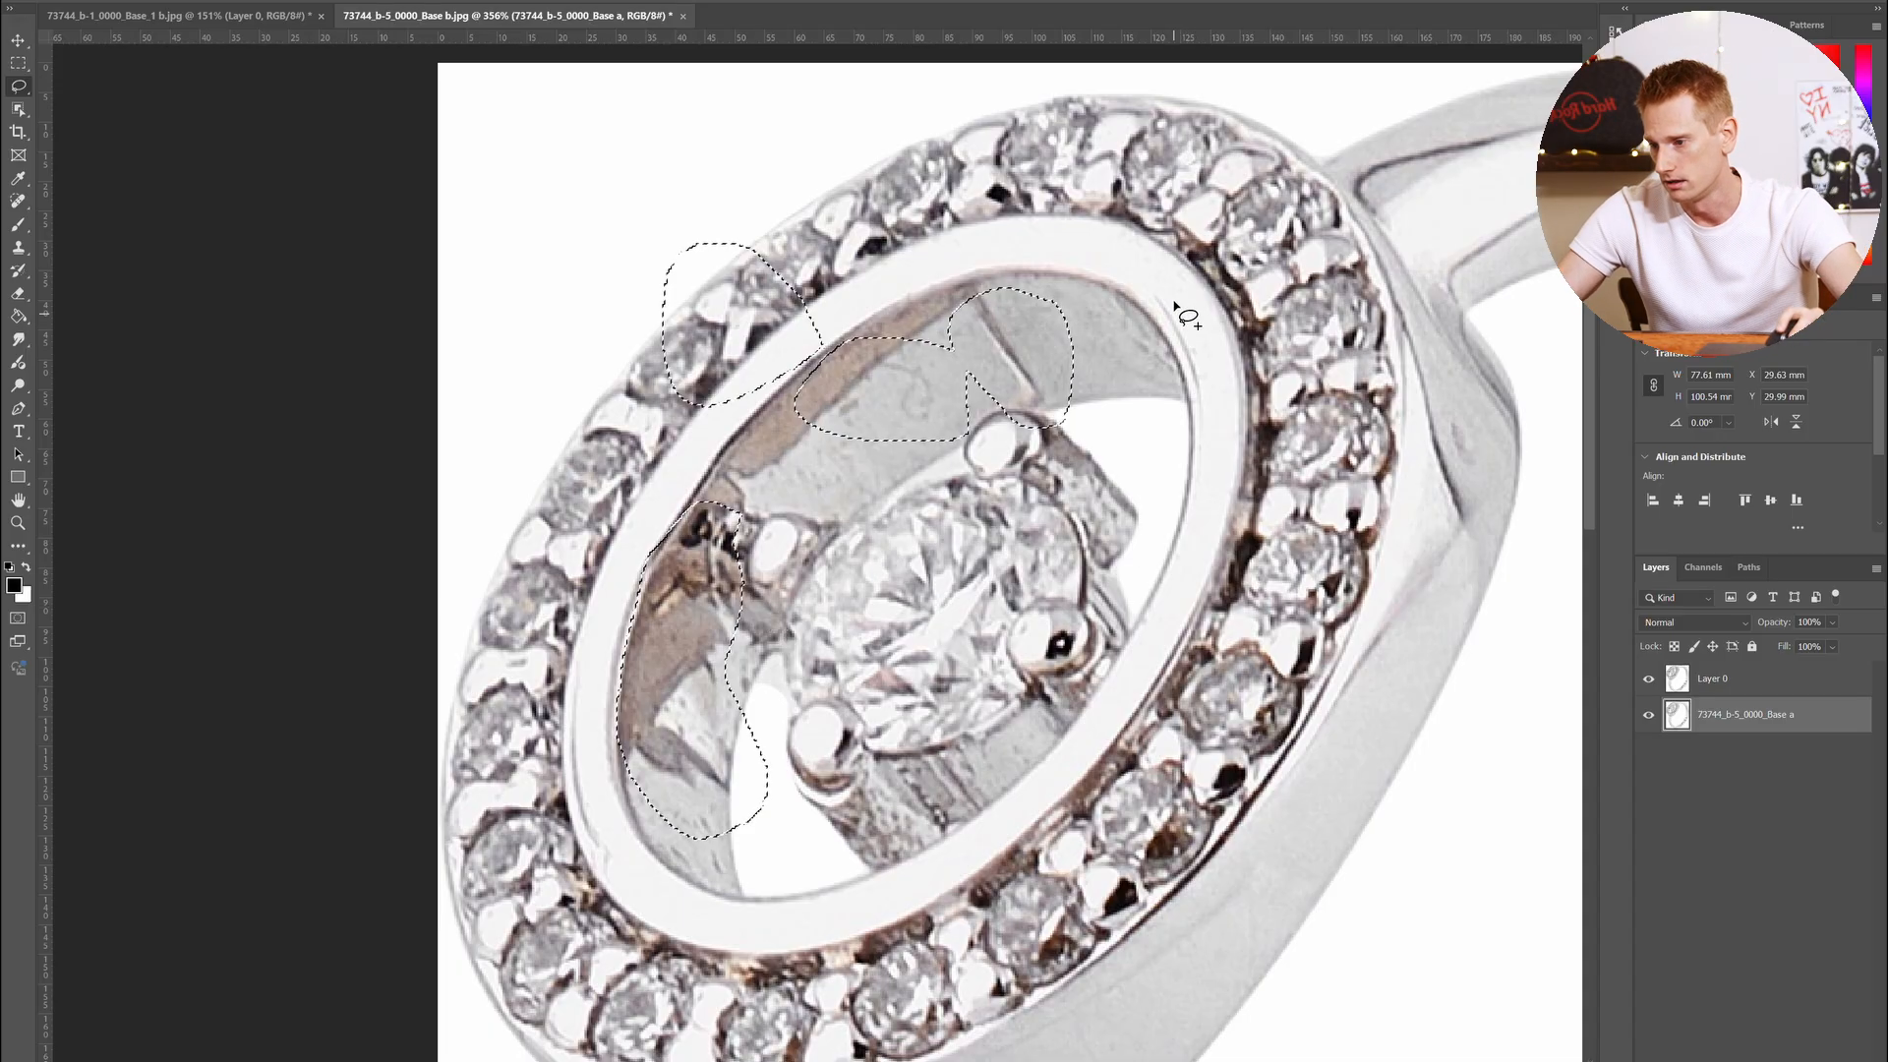
pyautogui.moveTo(1174, 304)
pyautogui.mouseDown()
pyautogui.moveTo(1134, 363)
pyautogui.moveTo(1213, 402)
pyautogui.mouseUp()
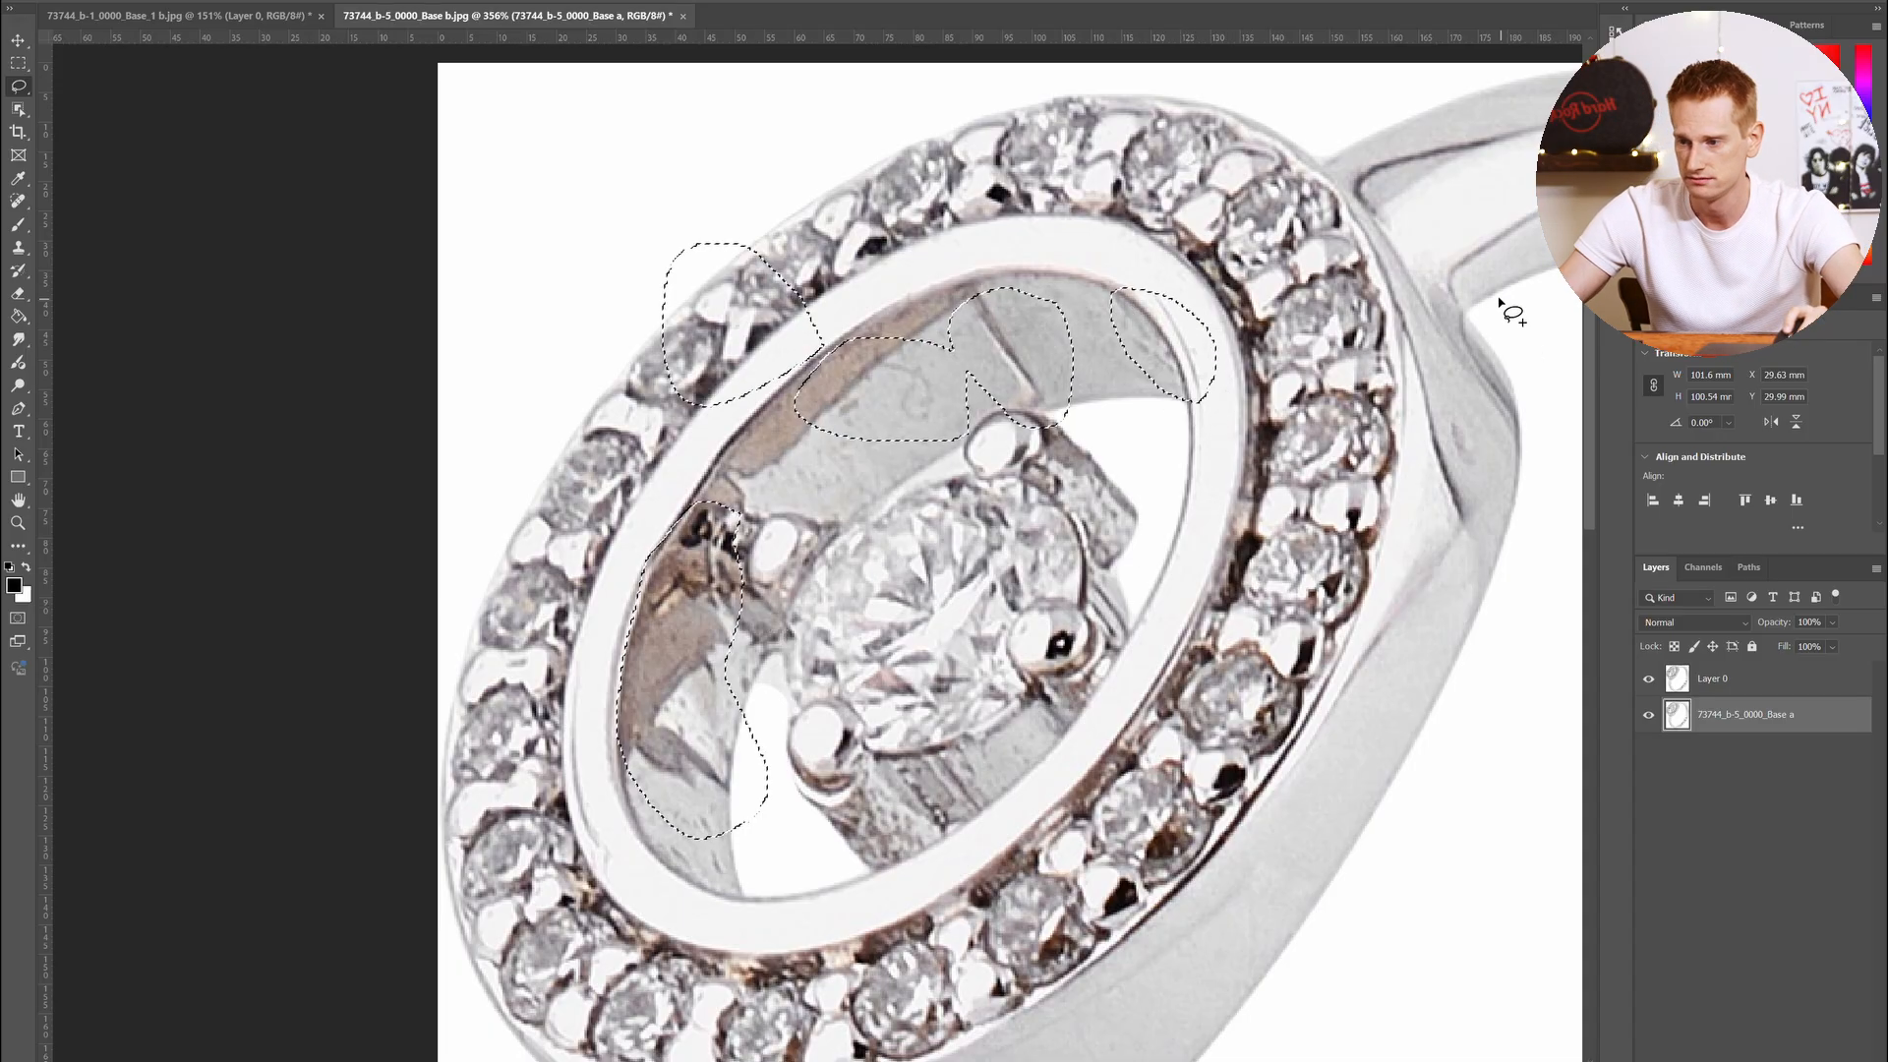
pyautogui.moveTo(1499, 300)
pyautogui.mouseDown()
pyautogui.moveTo(1435, 491)
pyautogui.moveTo(1504, 305)
pyautogui.mouseUp()
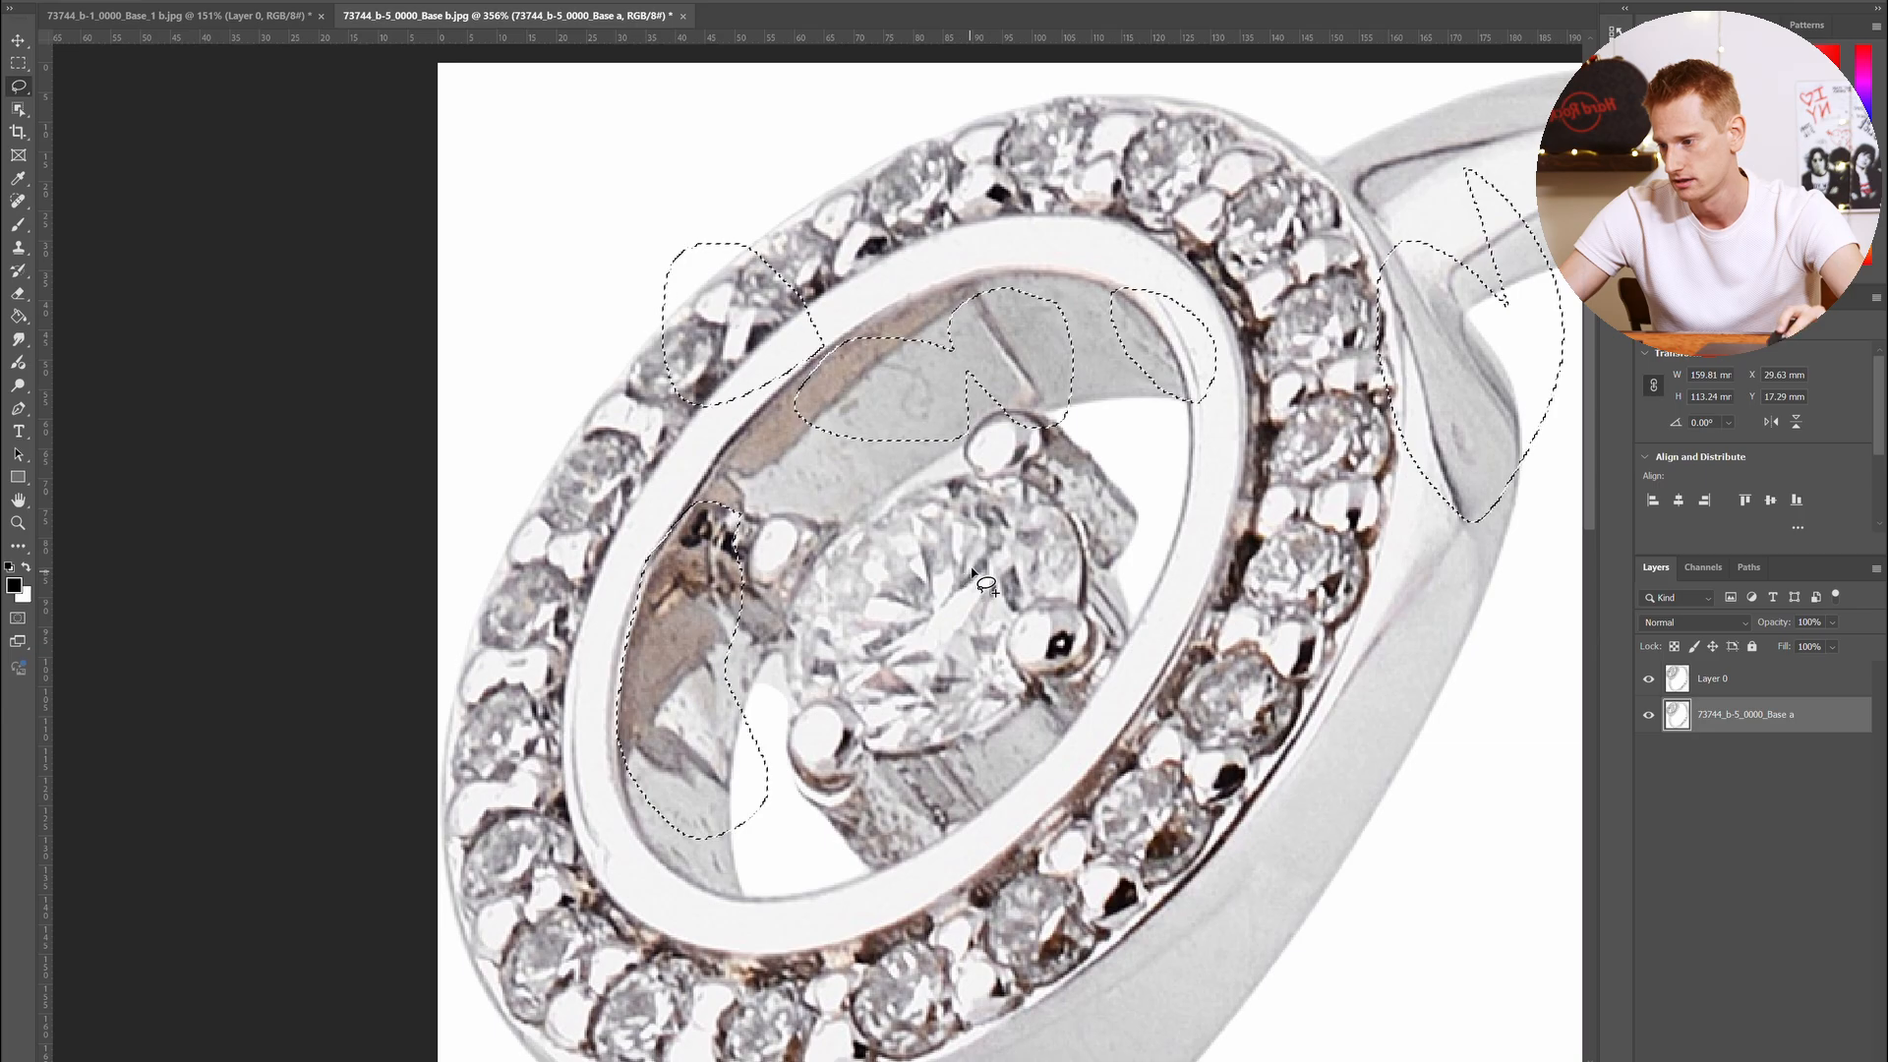
pyautogui.moveTo(1082, 488)
pyautogui.mouseDown()
pyautogui.moveTo(693, 729)
pyautogui.moveTo(1002, 850)
pyautogui.moveTo(1140, 487)
pyautogui.mouseUp()
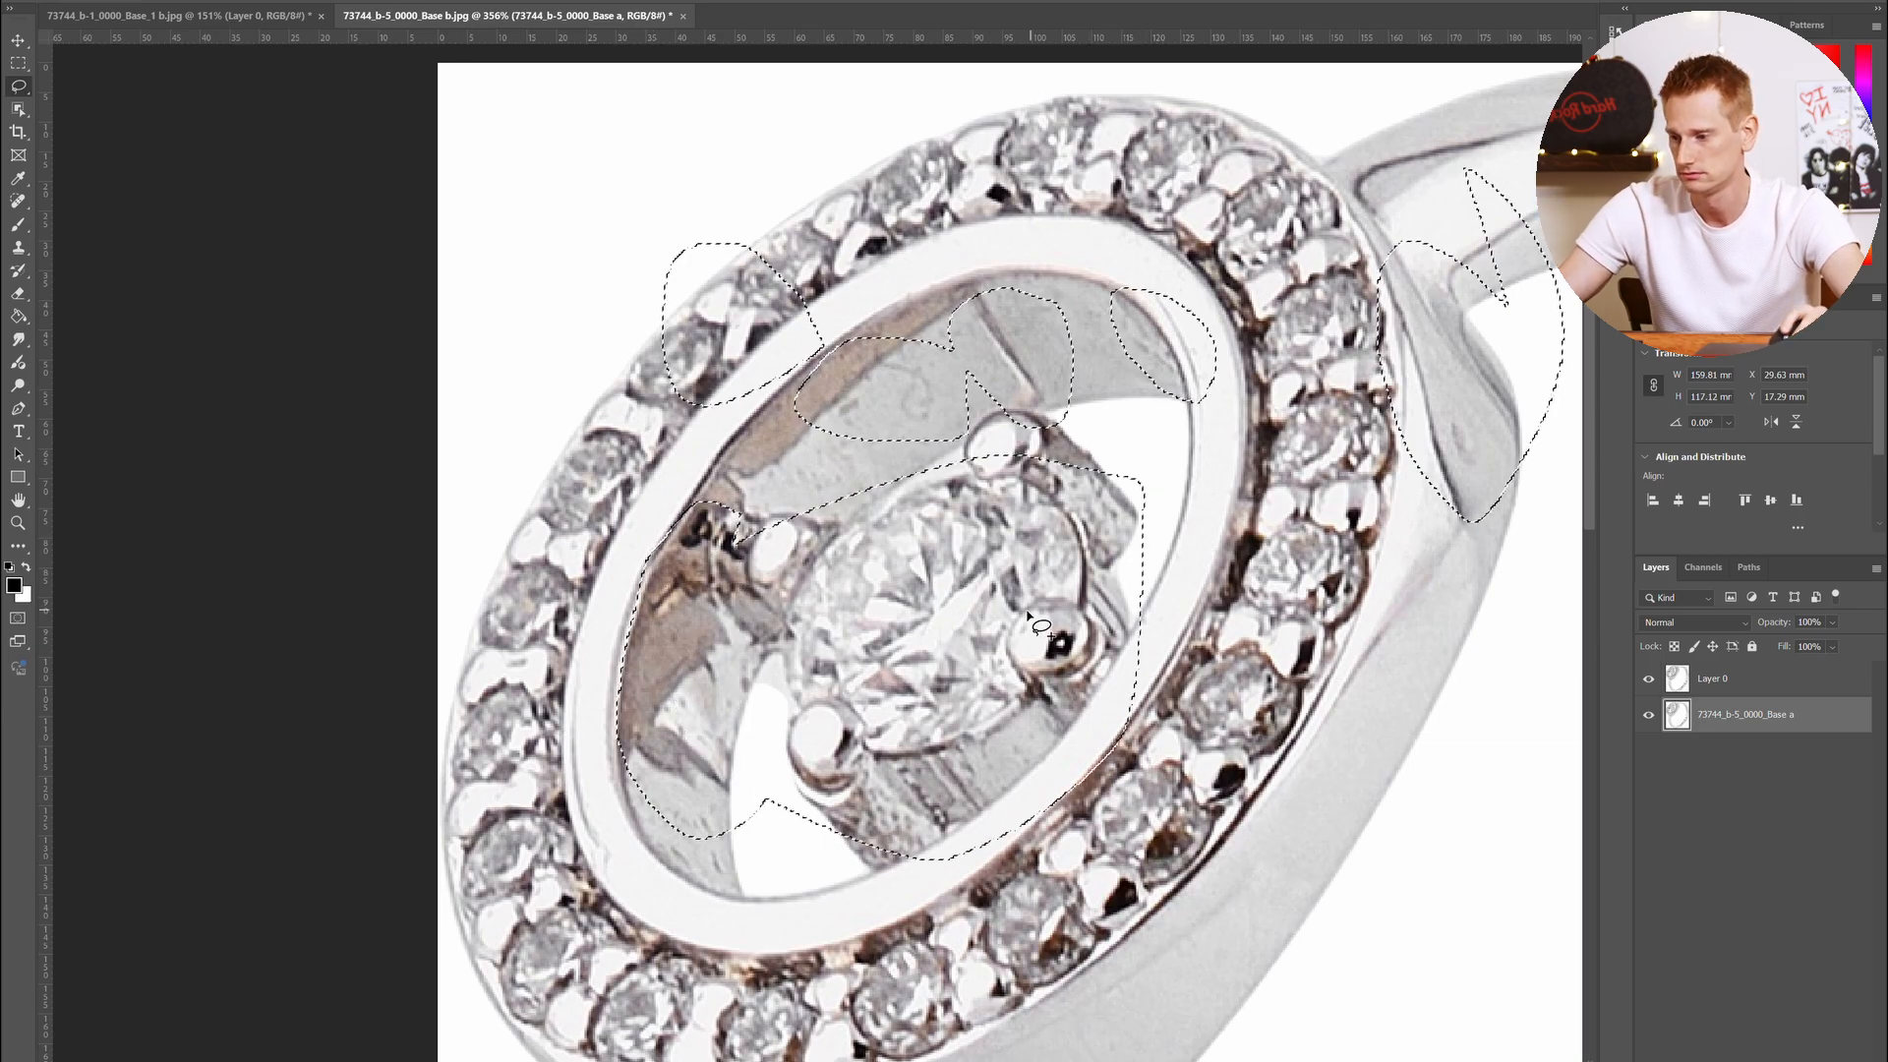
# Outline the pitted inner surface of the lower band around the first letters of the engraving
pyautogui.scroll(-10, 1027, 614)
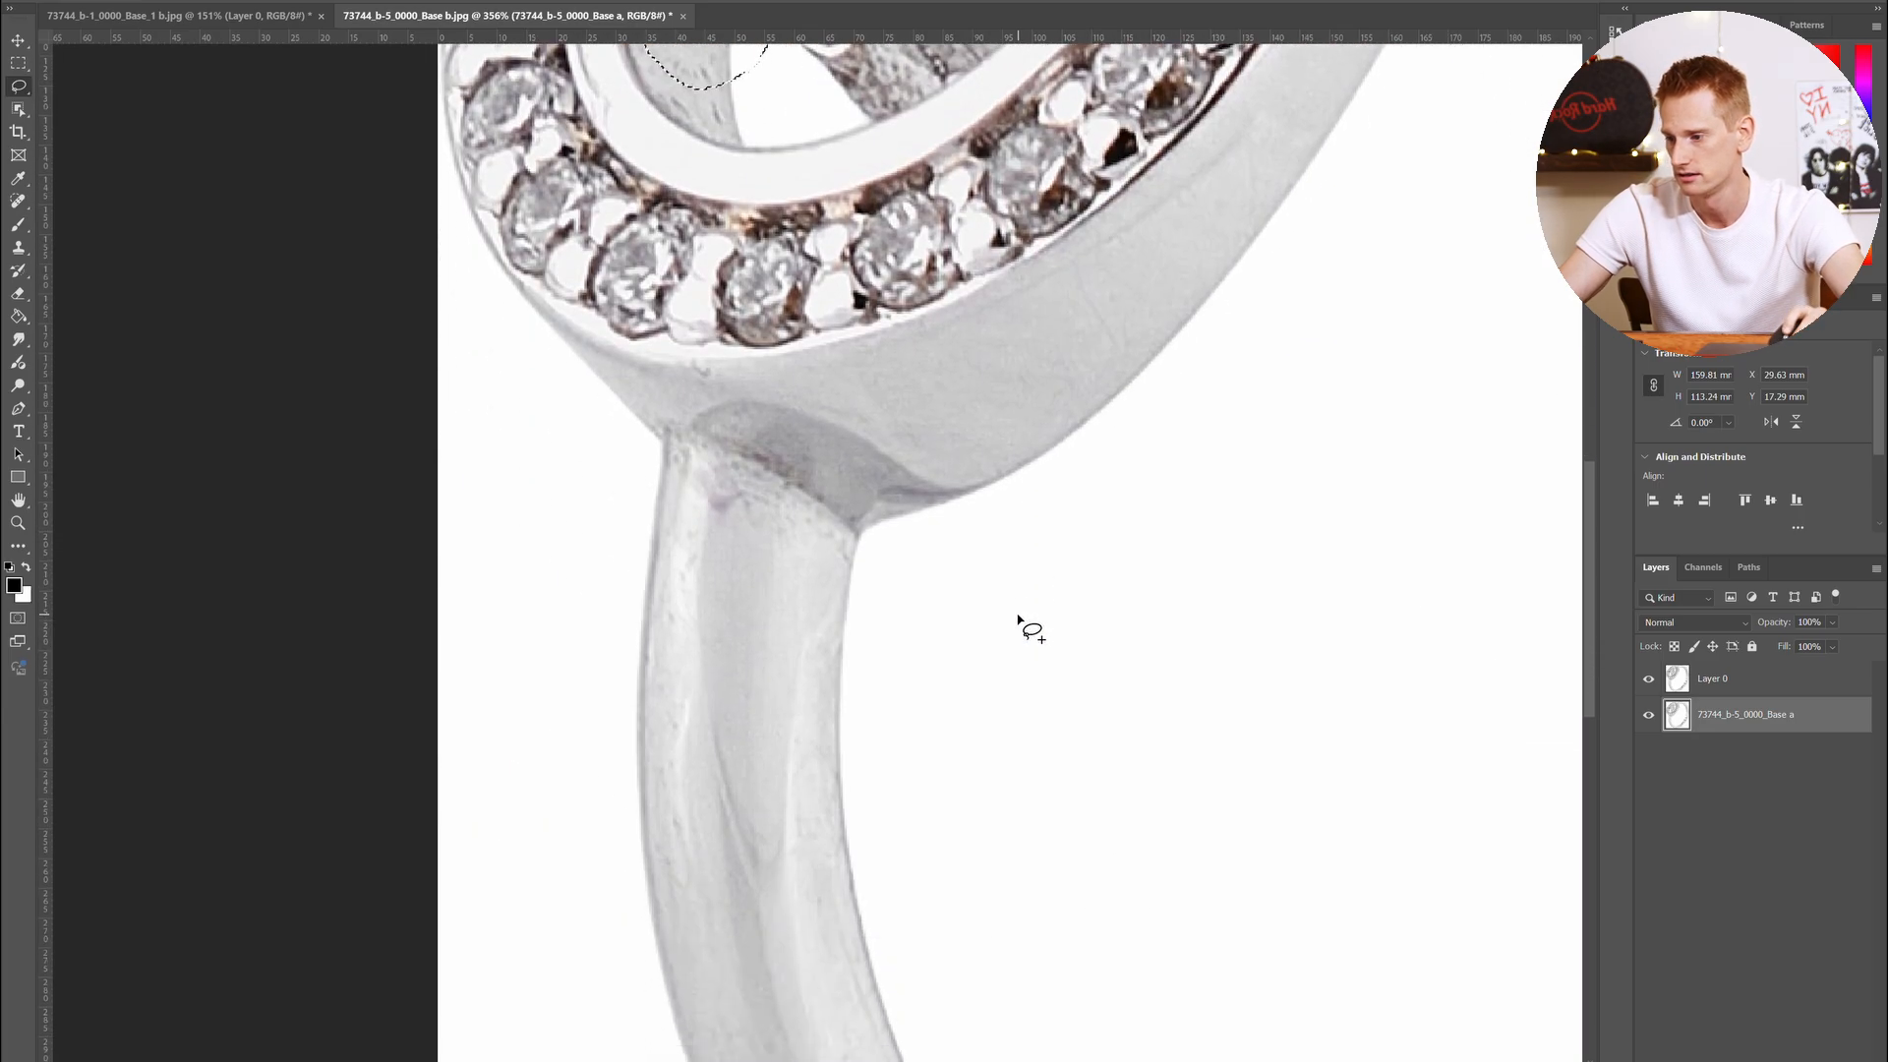
pyautogui.scroll(-5, 1017, 617)
pyautogui.scroll(-5, 777, 412)
pyautogui.hscroll(5, 775, 409)
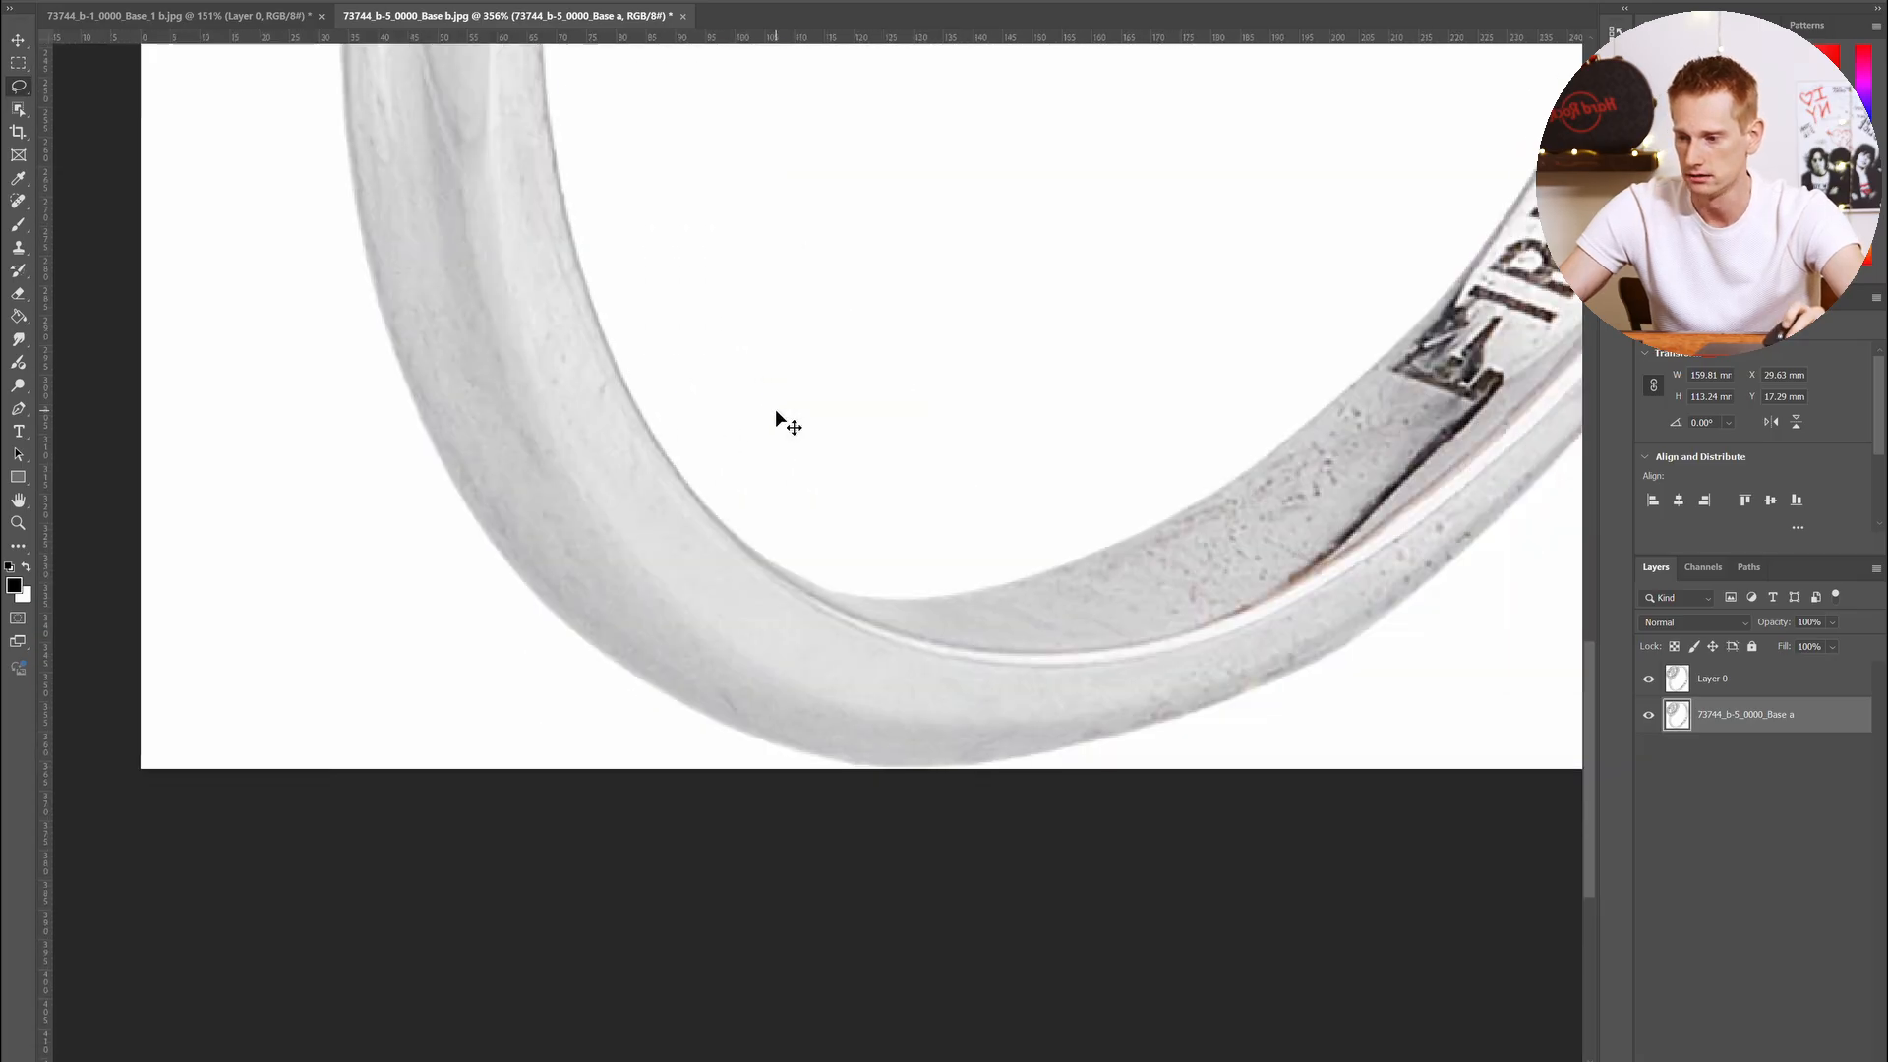
pyautogui.hscroll(5, 774, 409)
pyautogui.moveTo(909, 413)
pyautogui.mouseDown()
pyautogui.moveTo(932, 352)
pyautogui.moveTo(893, 317)
pyautogui.moveTo(780, 378)
pyautogui.moveTo(665, 489)
pyautogui.moveTo(630, 626)
pyautogui.moveTo(910, 517)
pyautogui.moveTo(1017, 318)
pyautogui.moveTo(983, 227)
pyautogui.moveTo(936, 218)
pyautogui.mouseUp()
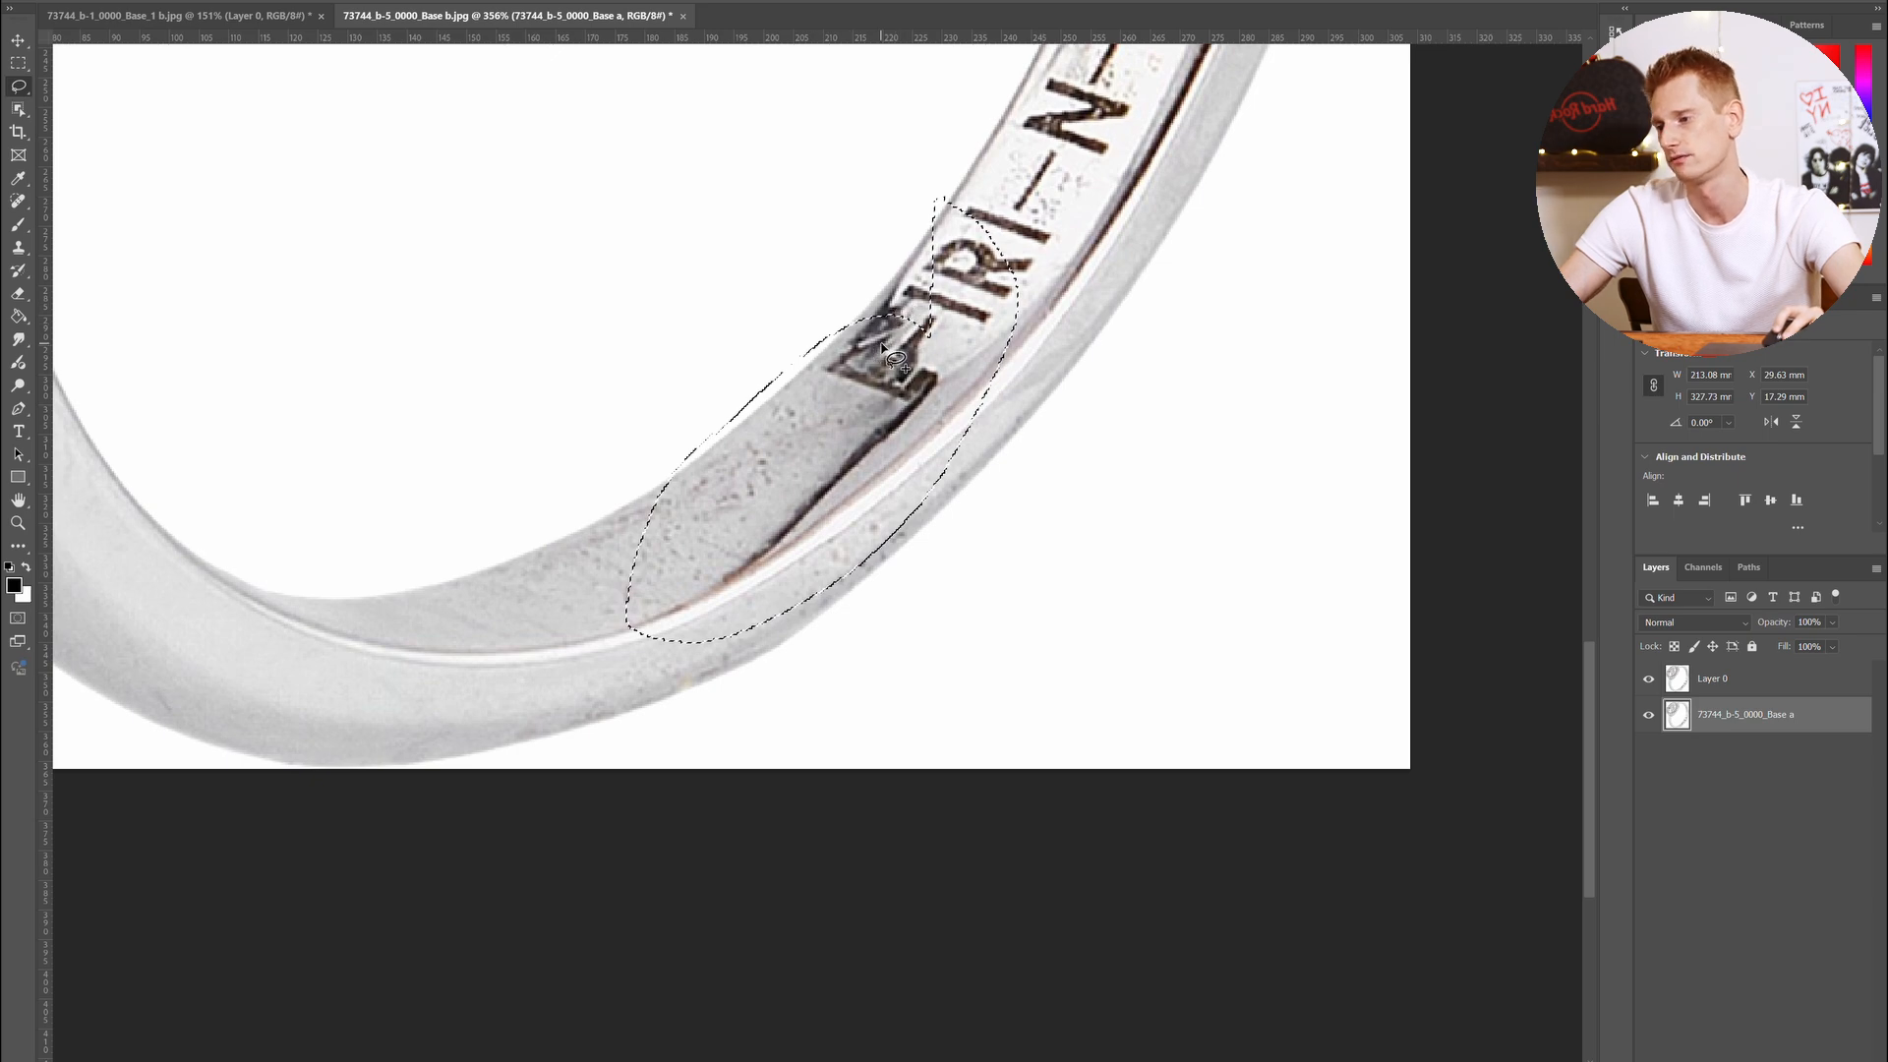
# Add the hallmark stamped on the inside of the upper band to the selection
pyautogui.hscroll(2, 911, 398)
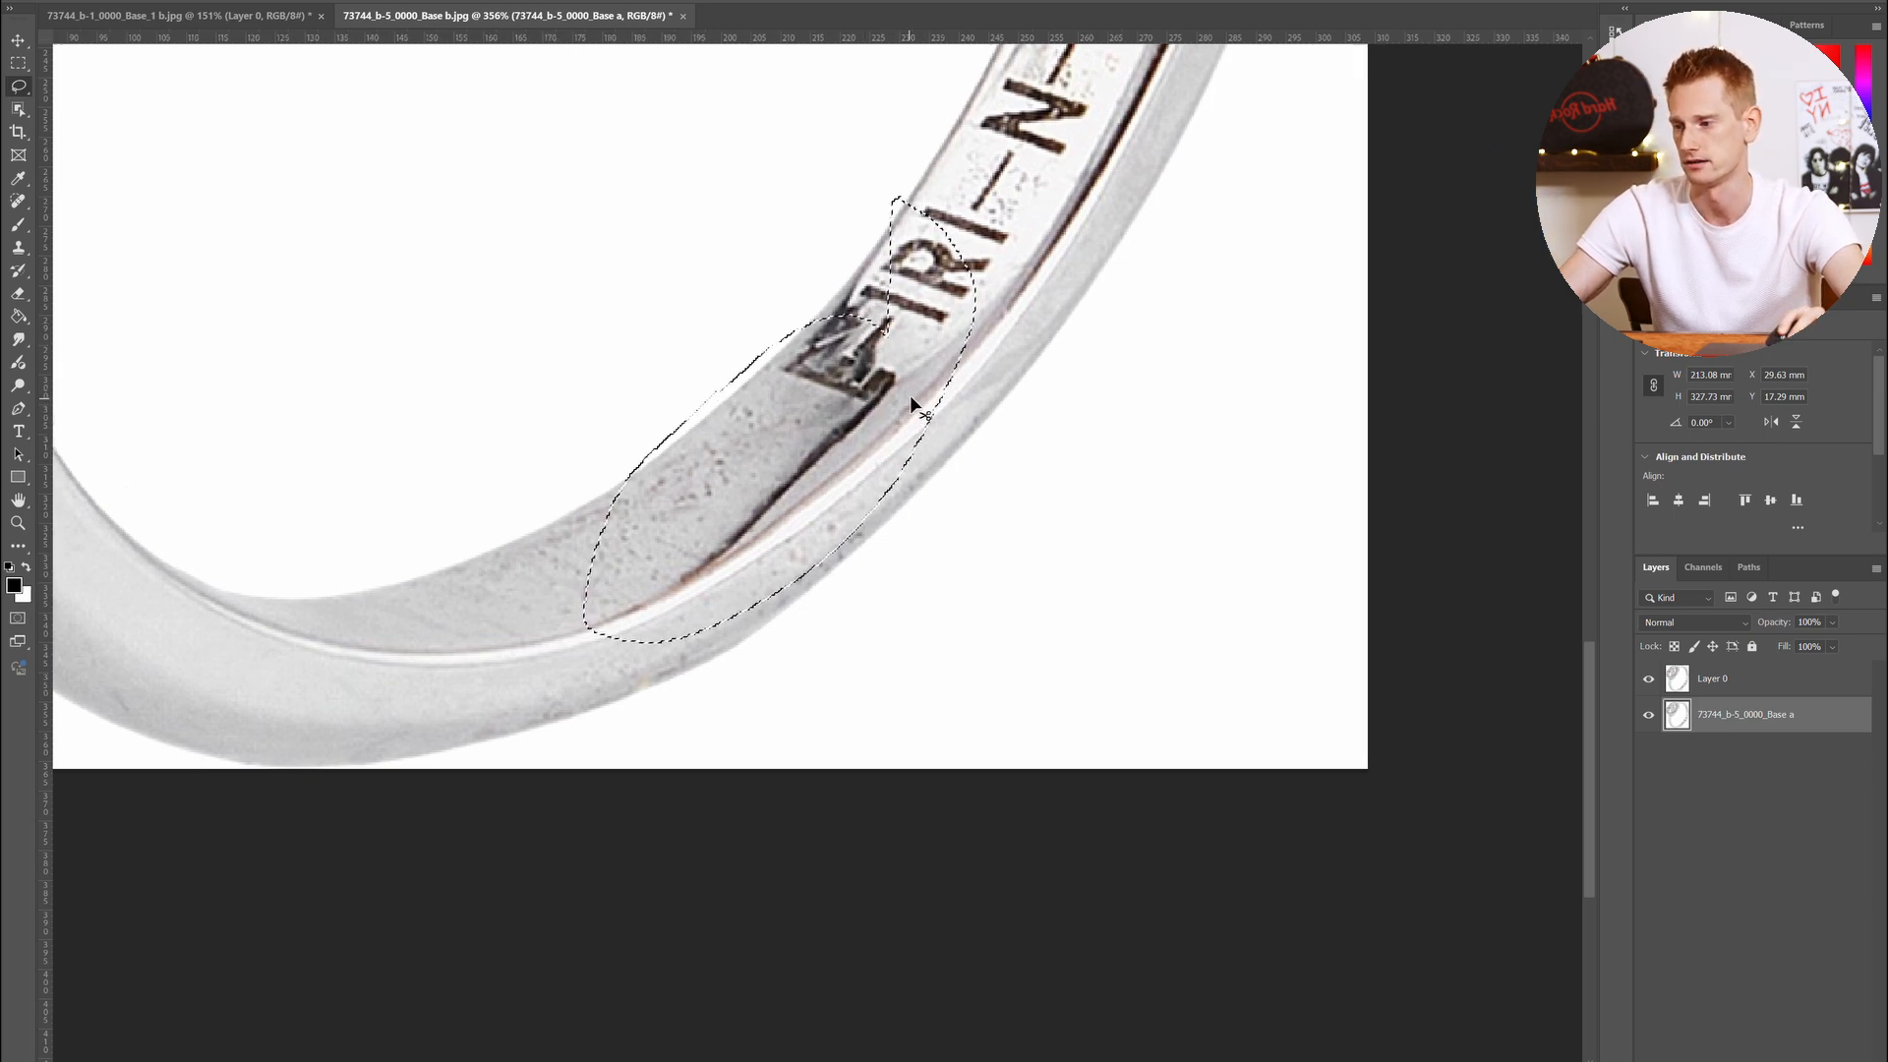
pyautogui.hscroll(4, 914, 403)
pyautogui.scroll(10, 919, 409)
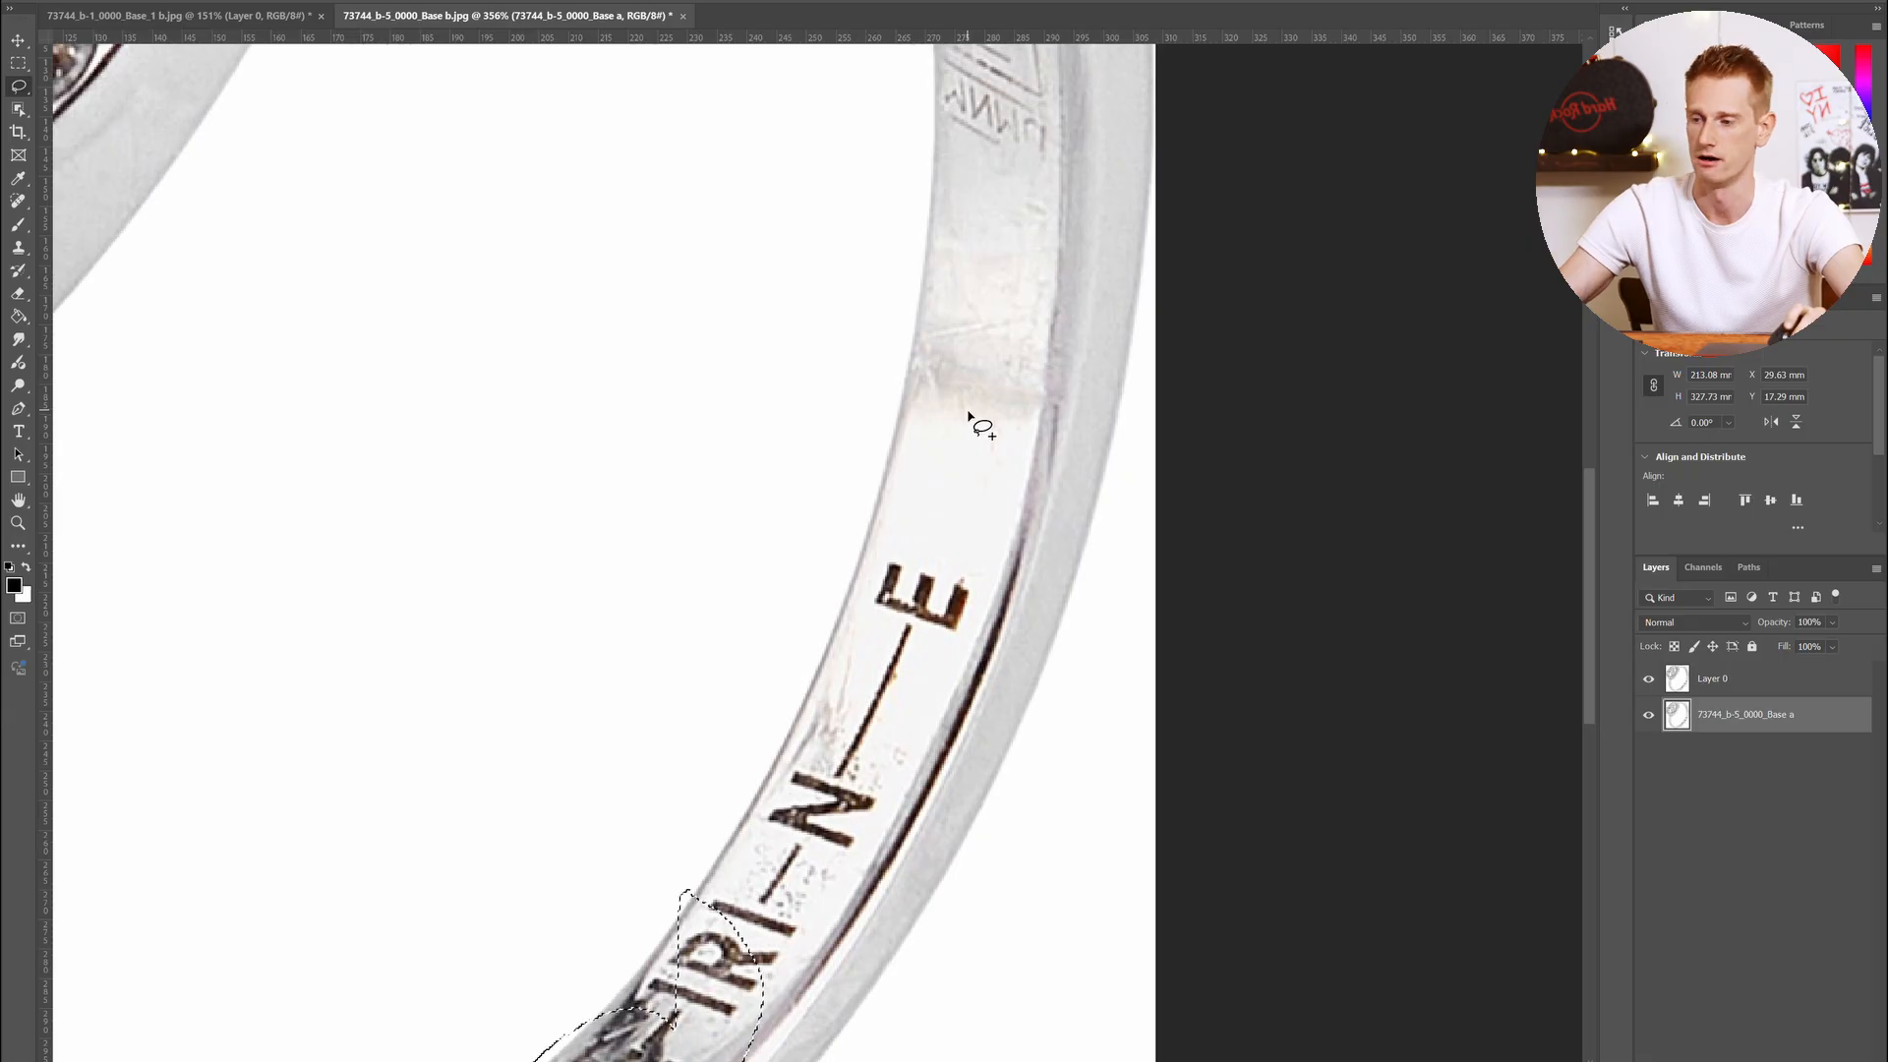
pyautogui.scroll(7, 969, 413)
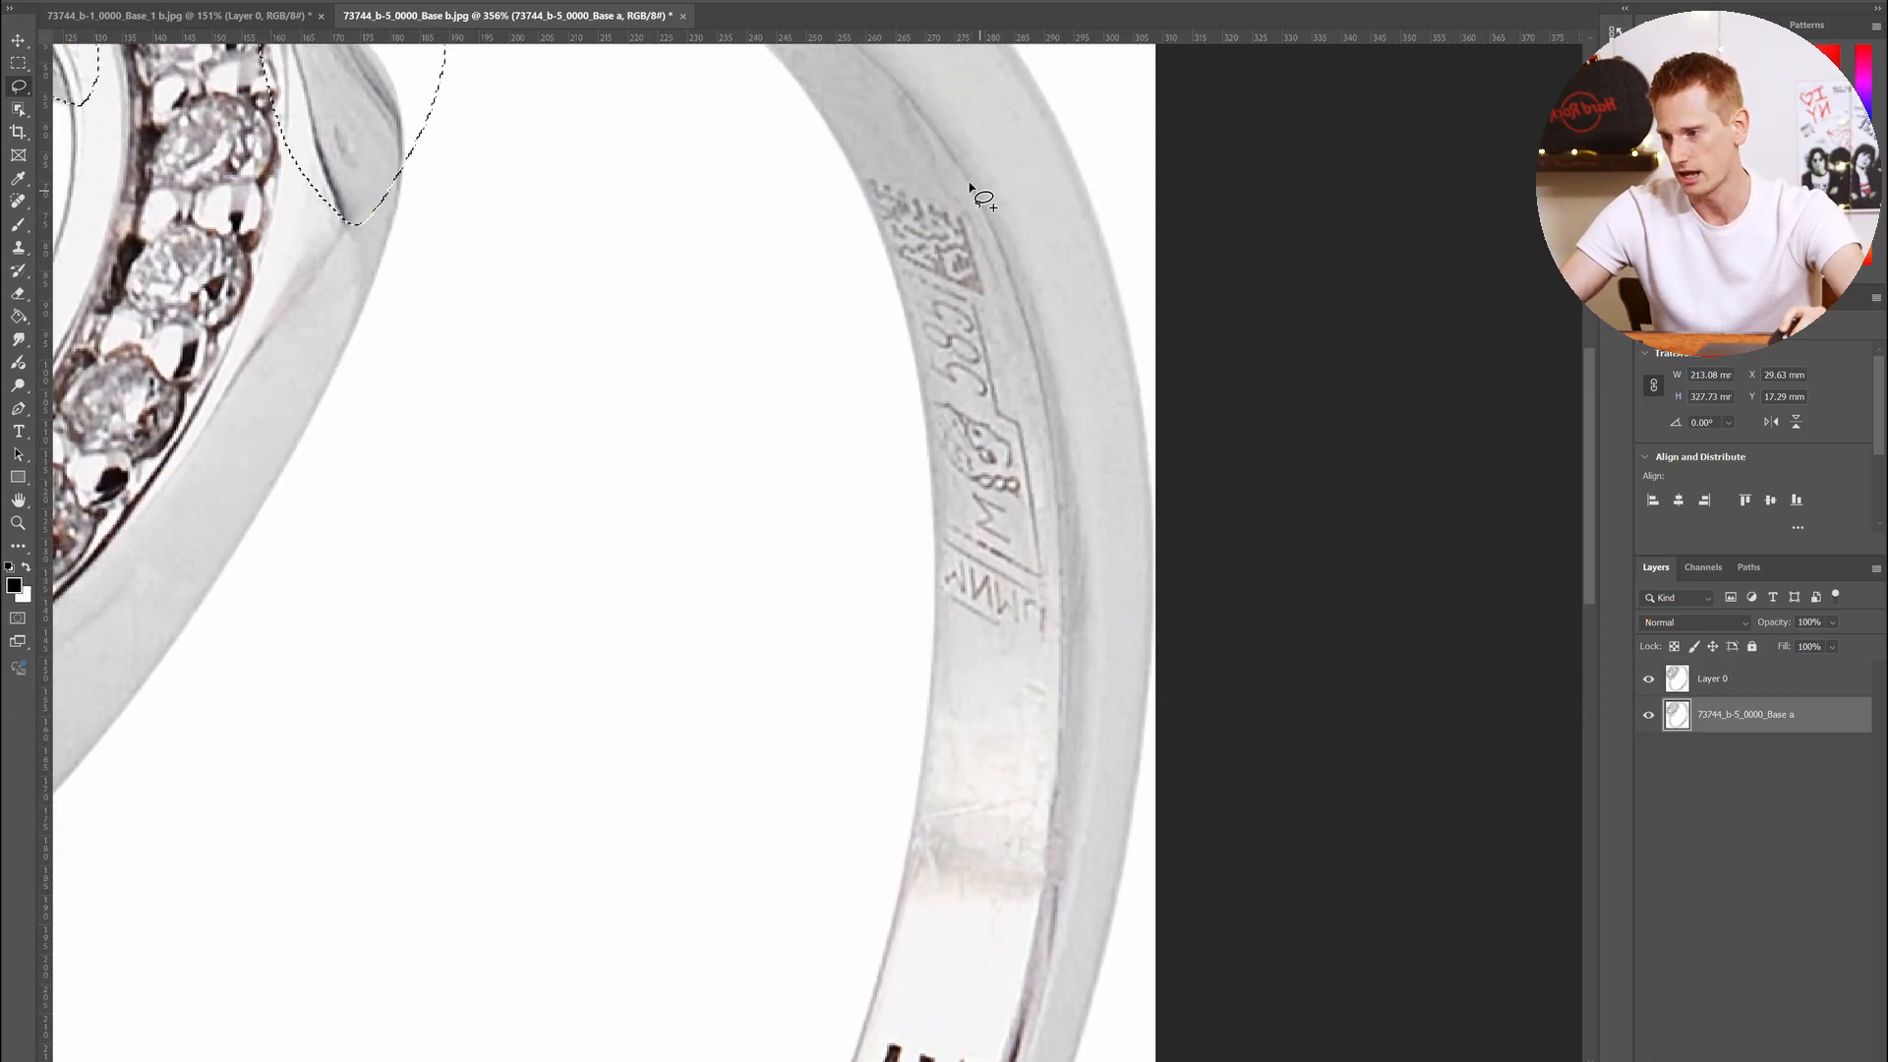
pyautogui.moveTo(969, 187)
pyautogui.mouseDown()
pyautogui.moveTo(1049, 589)
pyautogui.moveTo(974, 192)
pyautogui.mouseUp()
pyautogui.scroll(6, 914, 393)
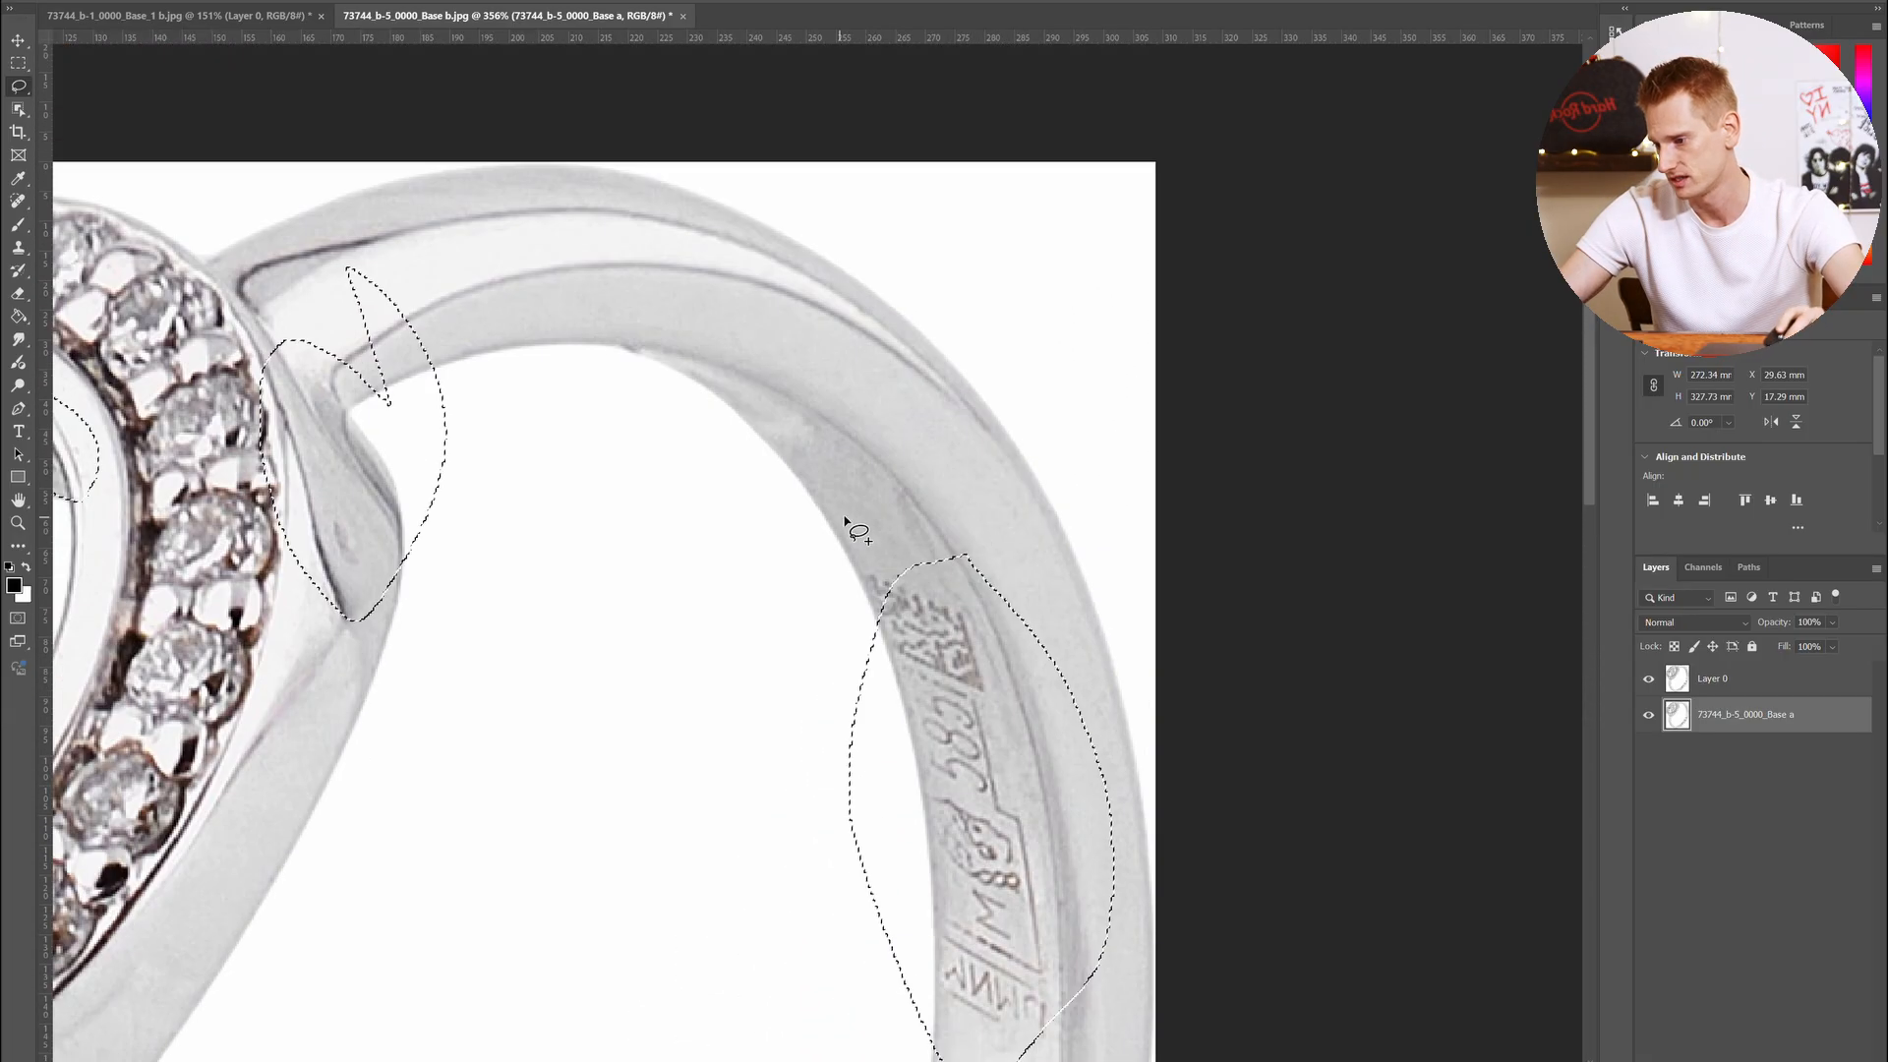
pyautogui.hscroll(-6, 843, 507)
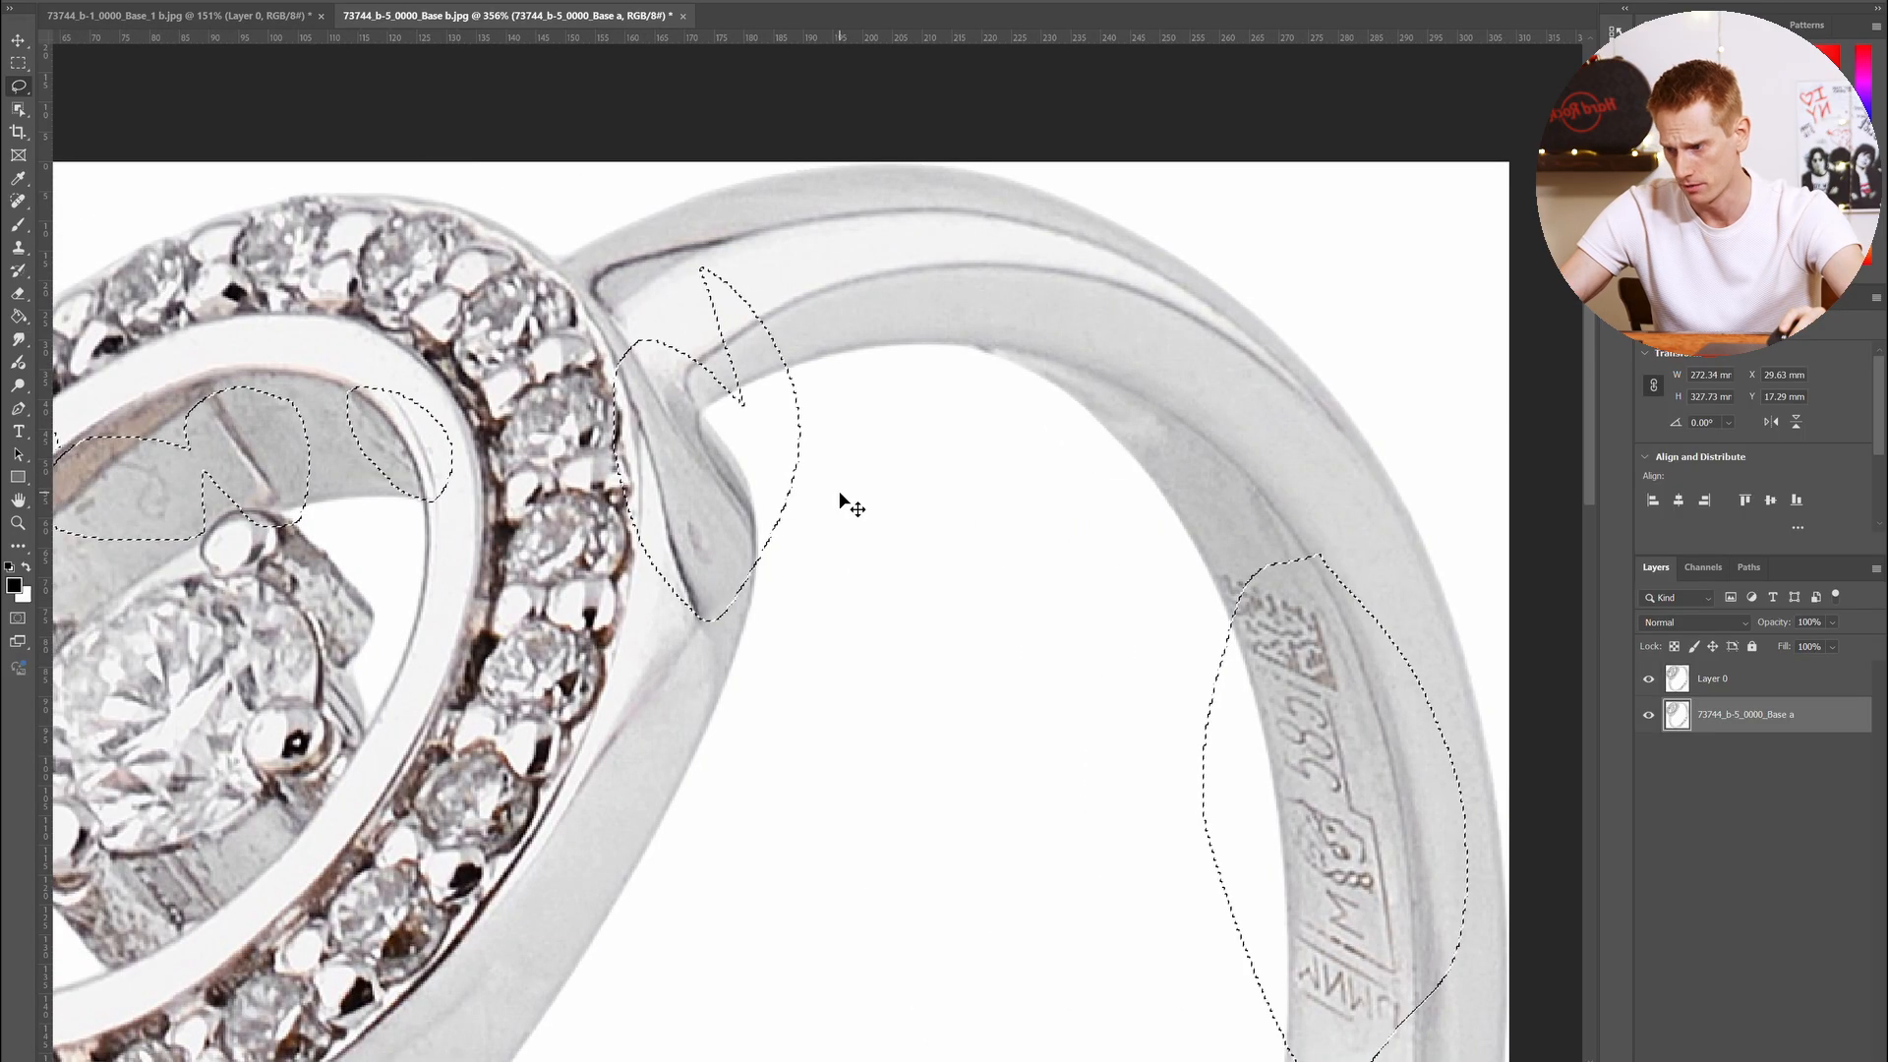
# Compare the setting with Layer 0 hidden and shown, and clear the selection around the marked flaws
pyautogui.scroll(-8, 843, 504)
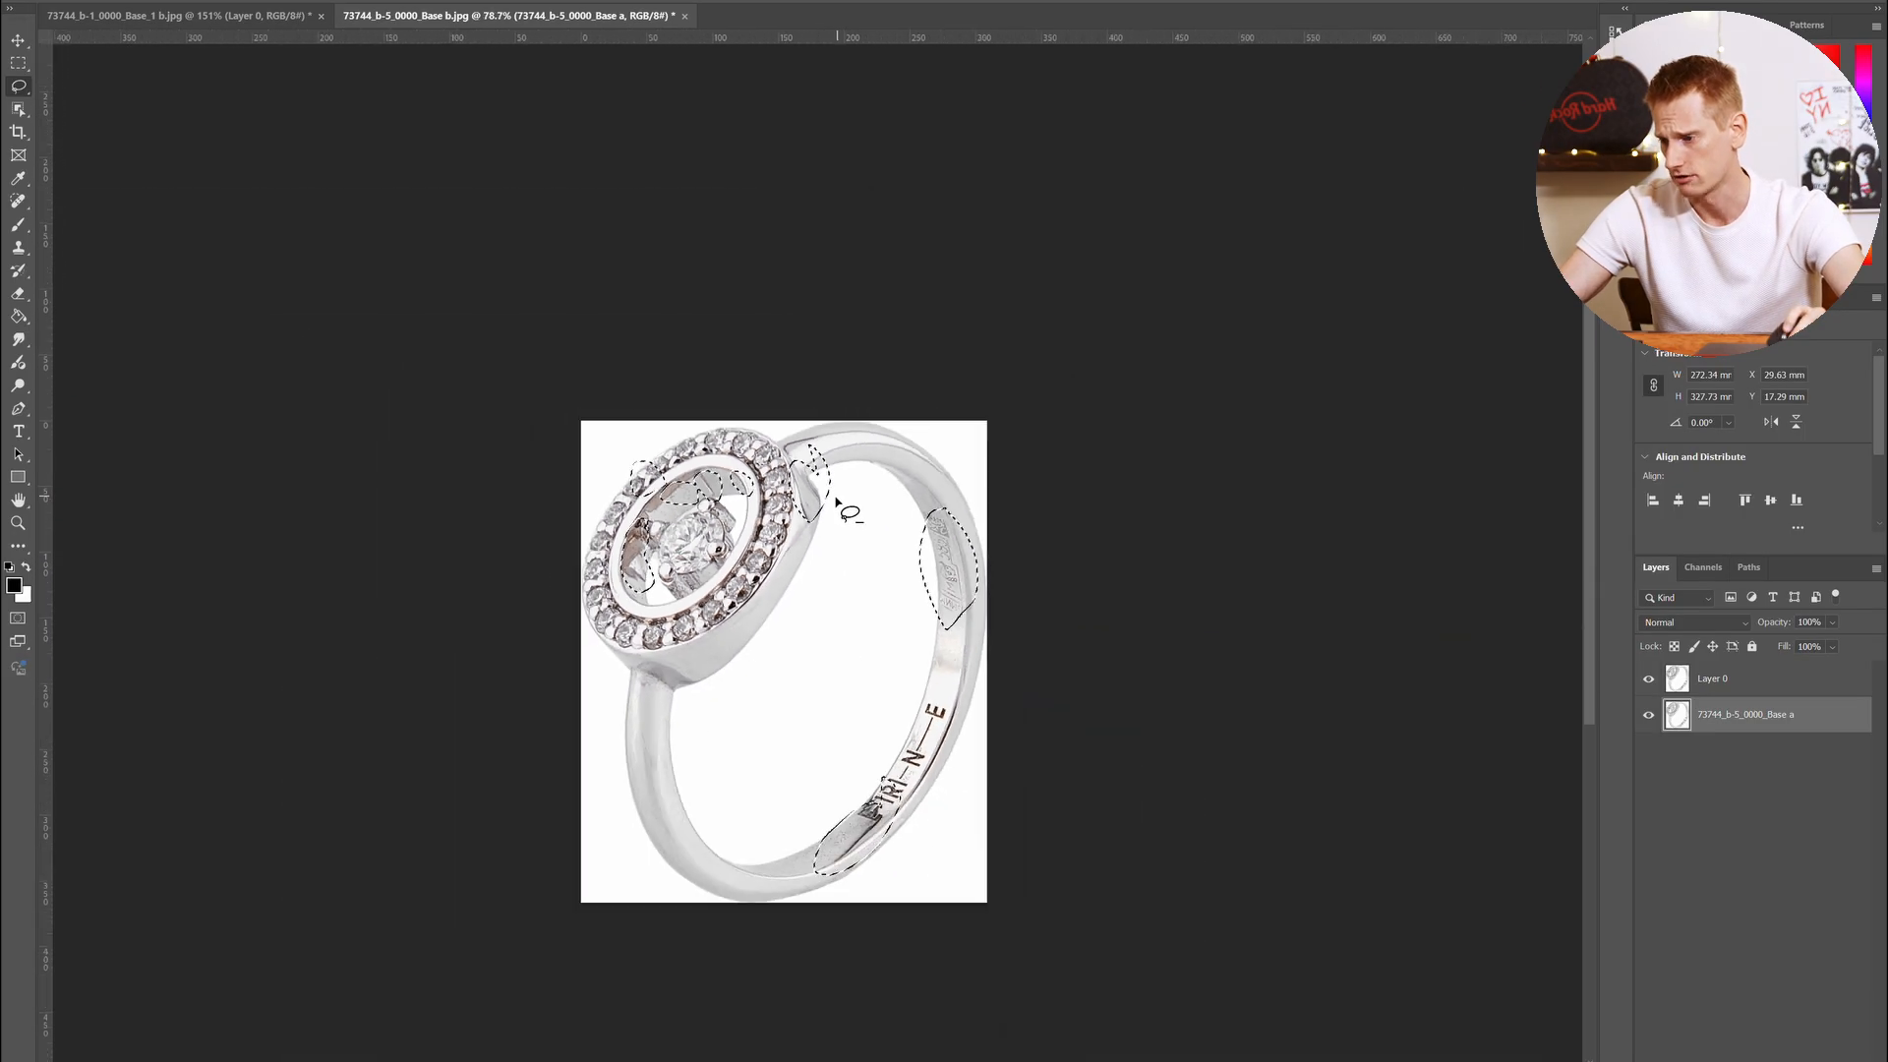
pyautogui.scroll(3, 784, 602)
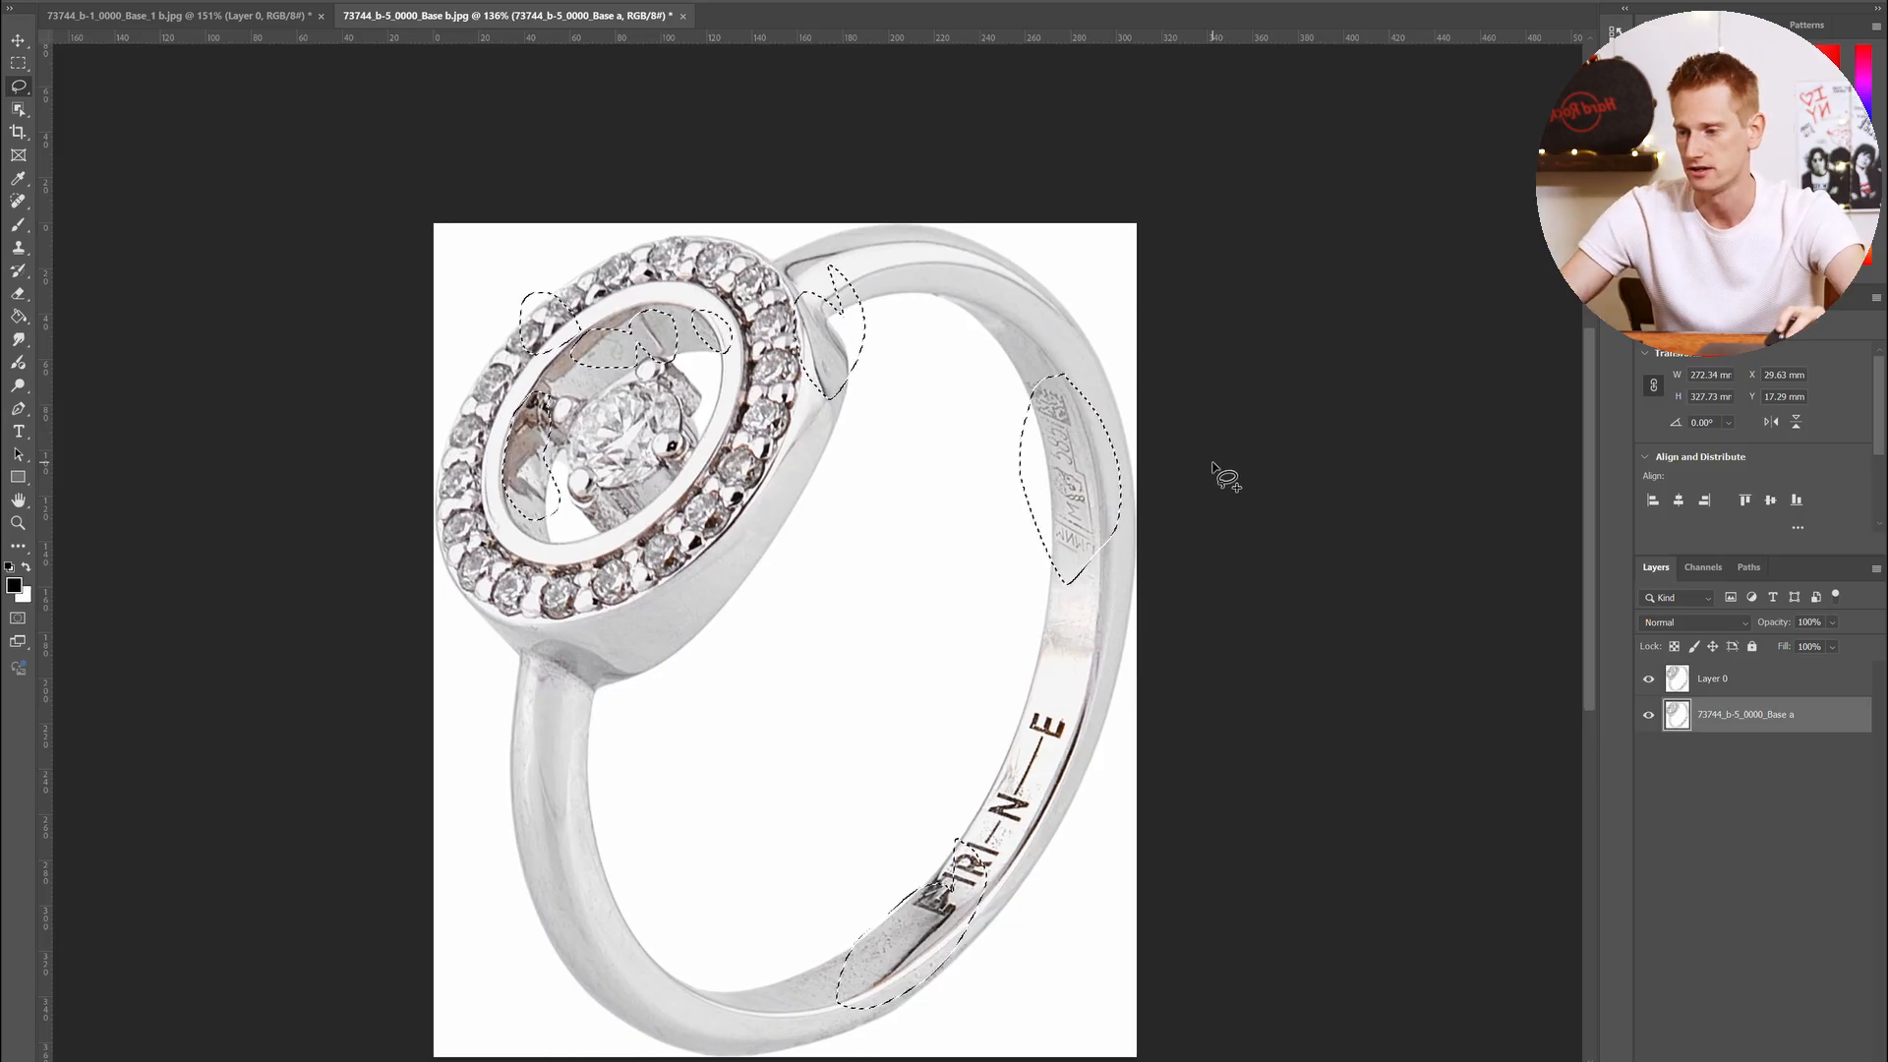
pyautogui.click(1649, 681)
pyautogui.scroll(5, 646, 487)
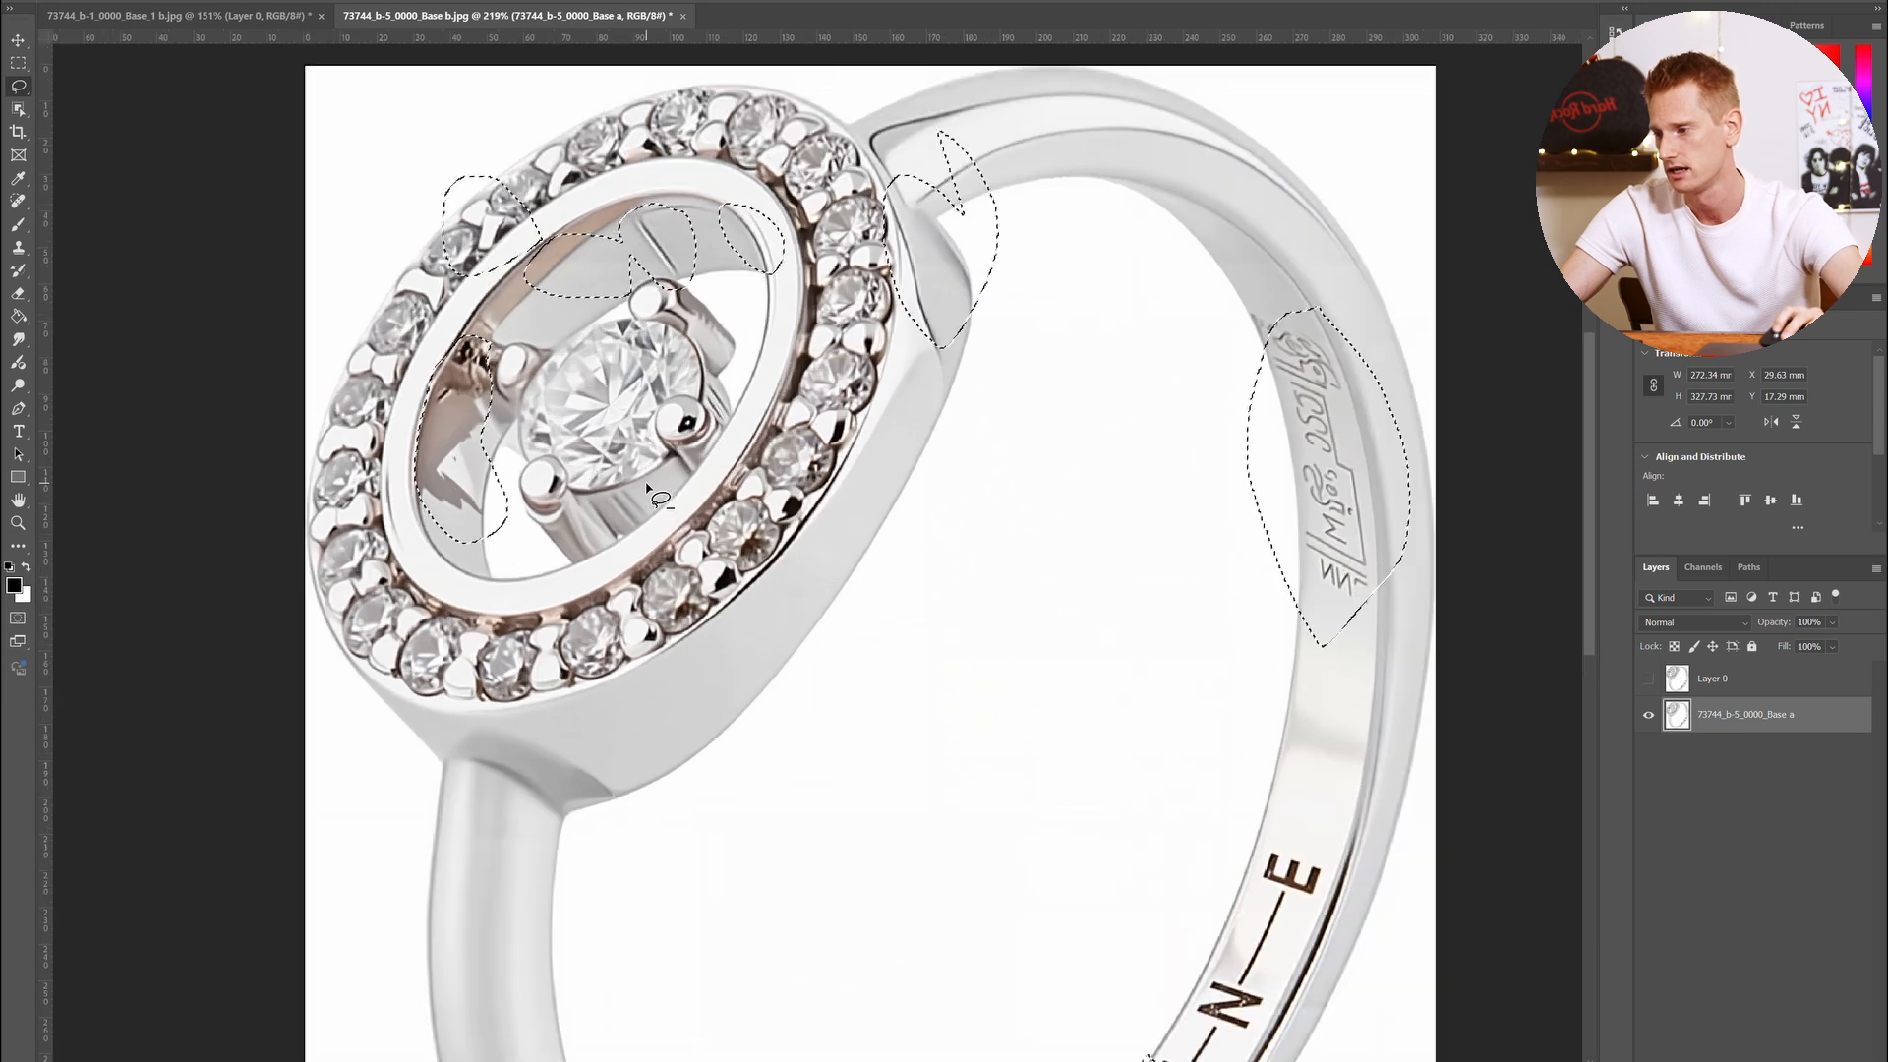
pyautogui.scroll(2, 646, 486)
pyautogui.scroll(2, 688, 489)
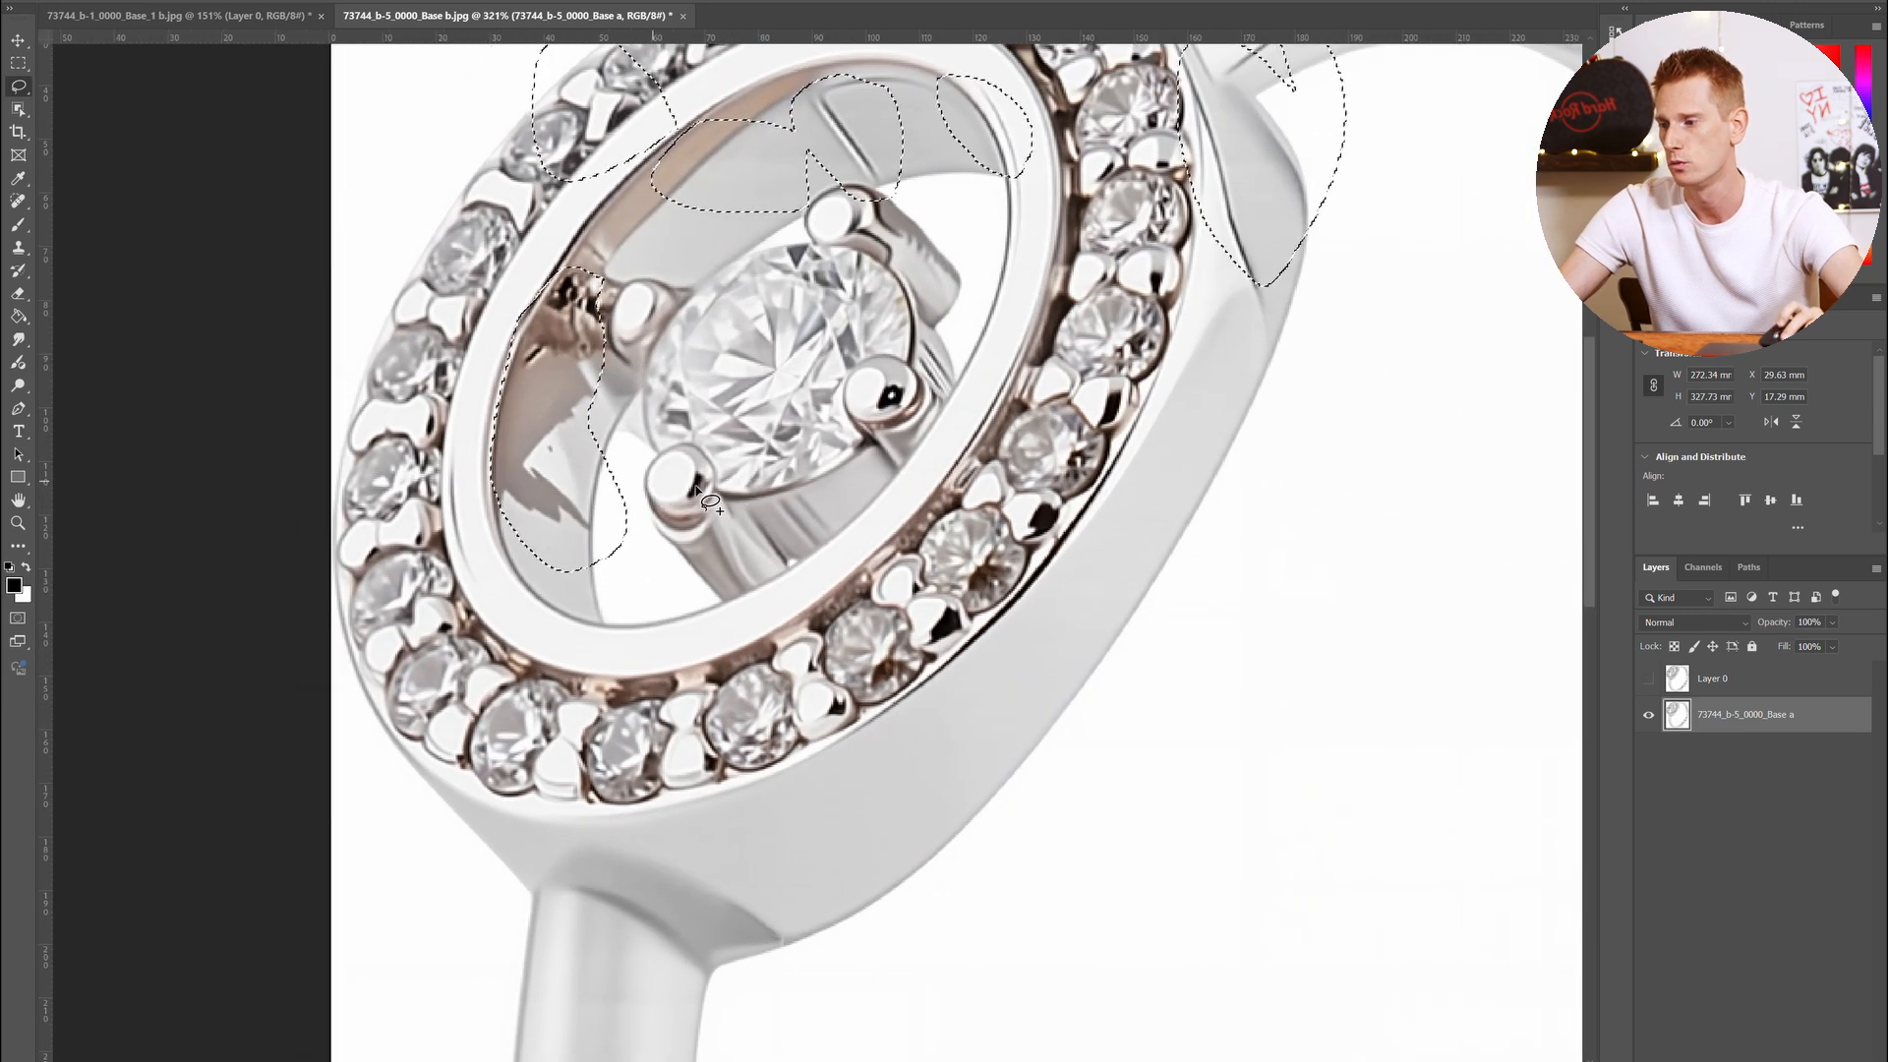
pyautogui.scroll(3, 710, 502)
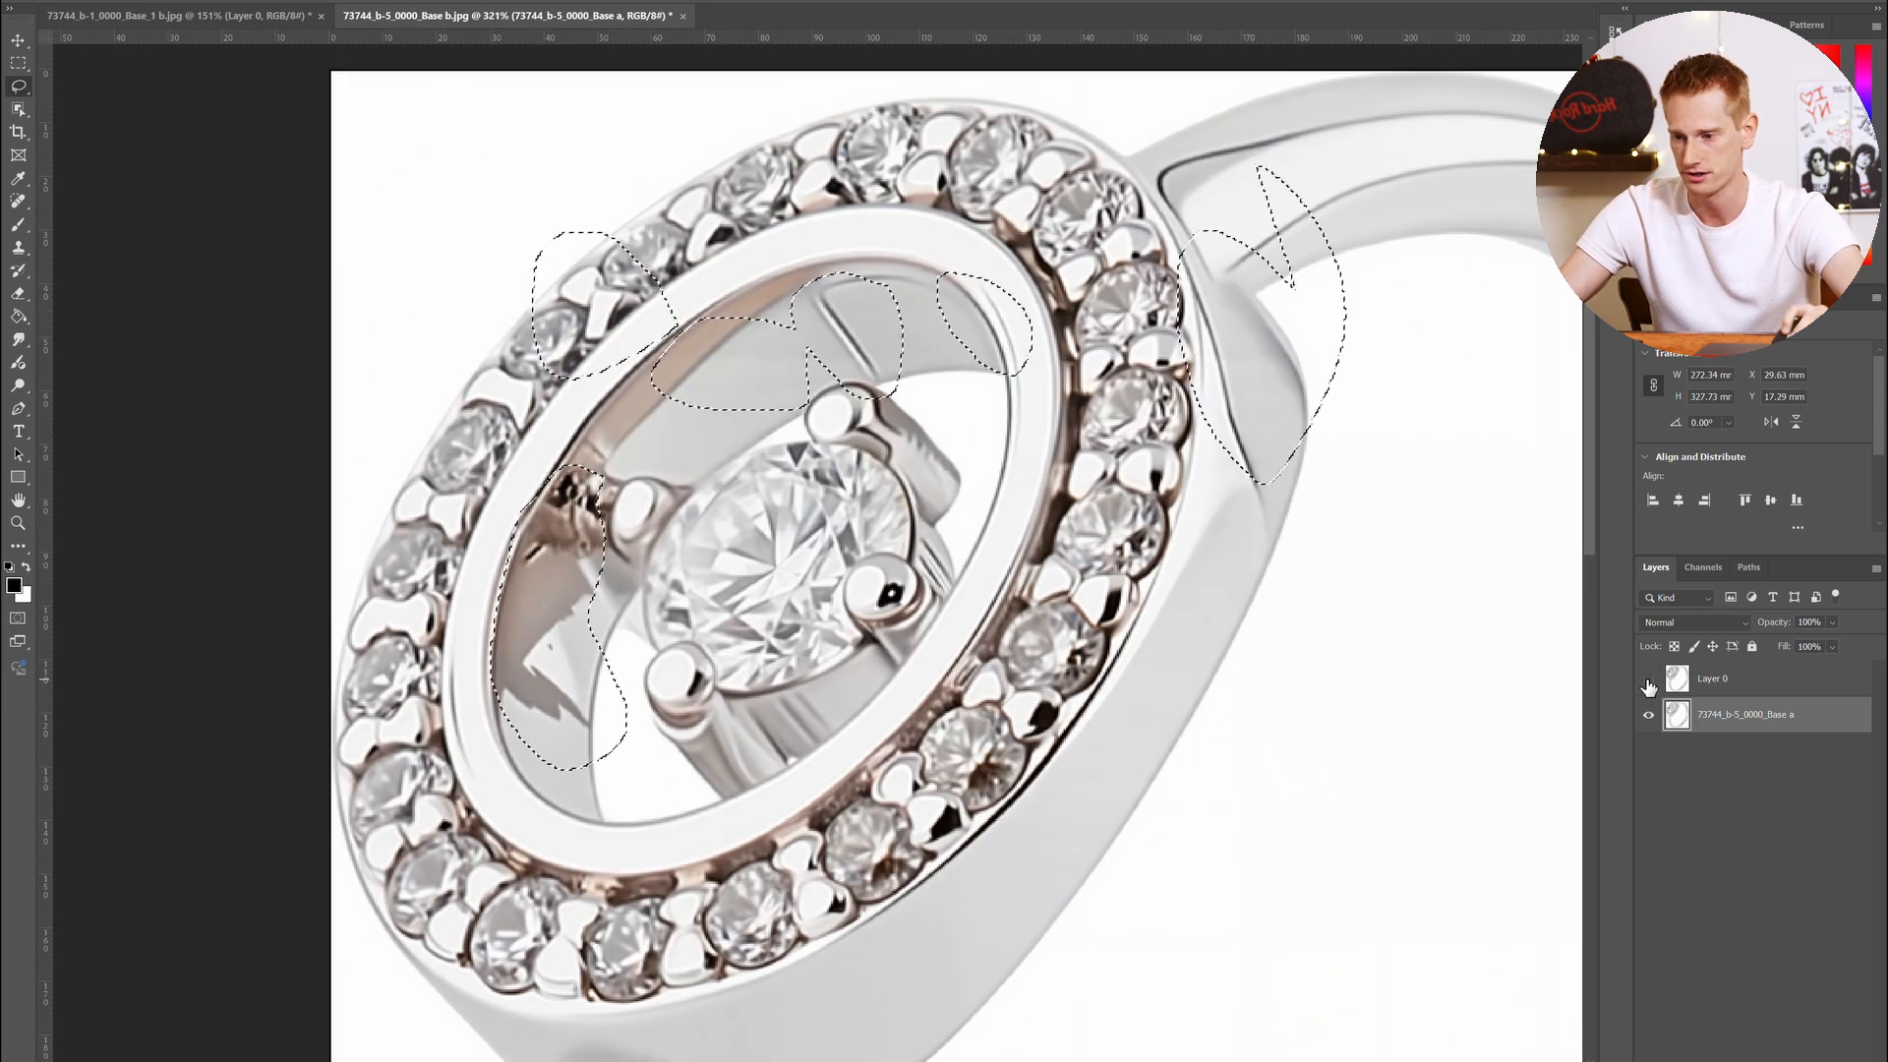
pyautogui.click(1648, 681)
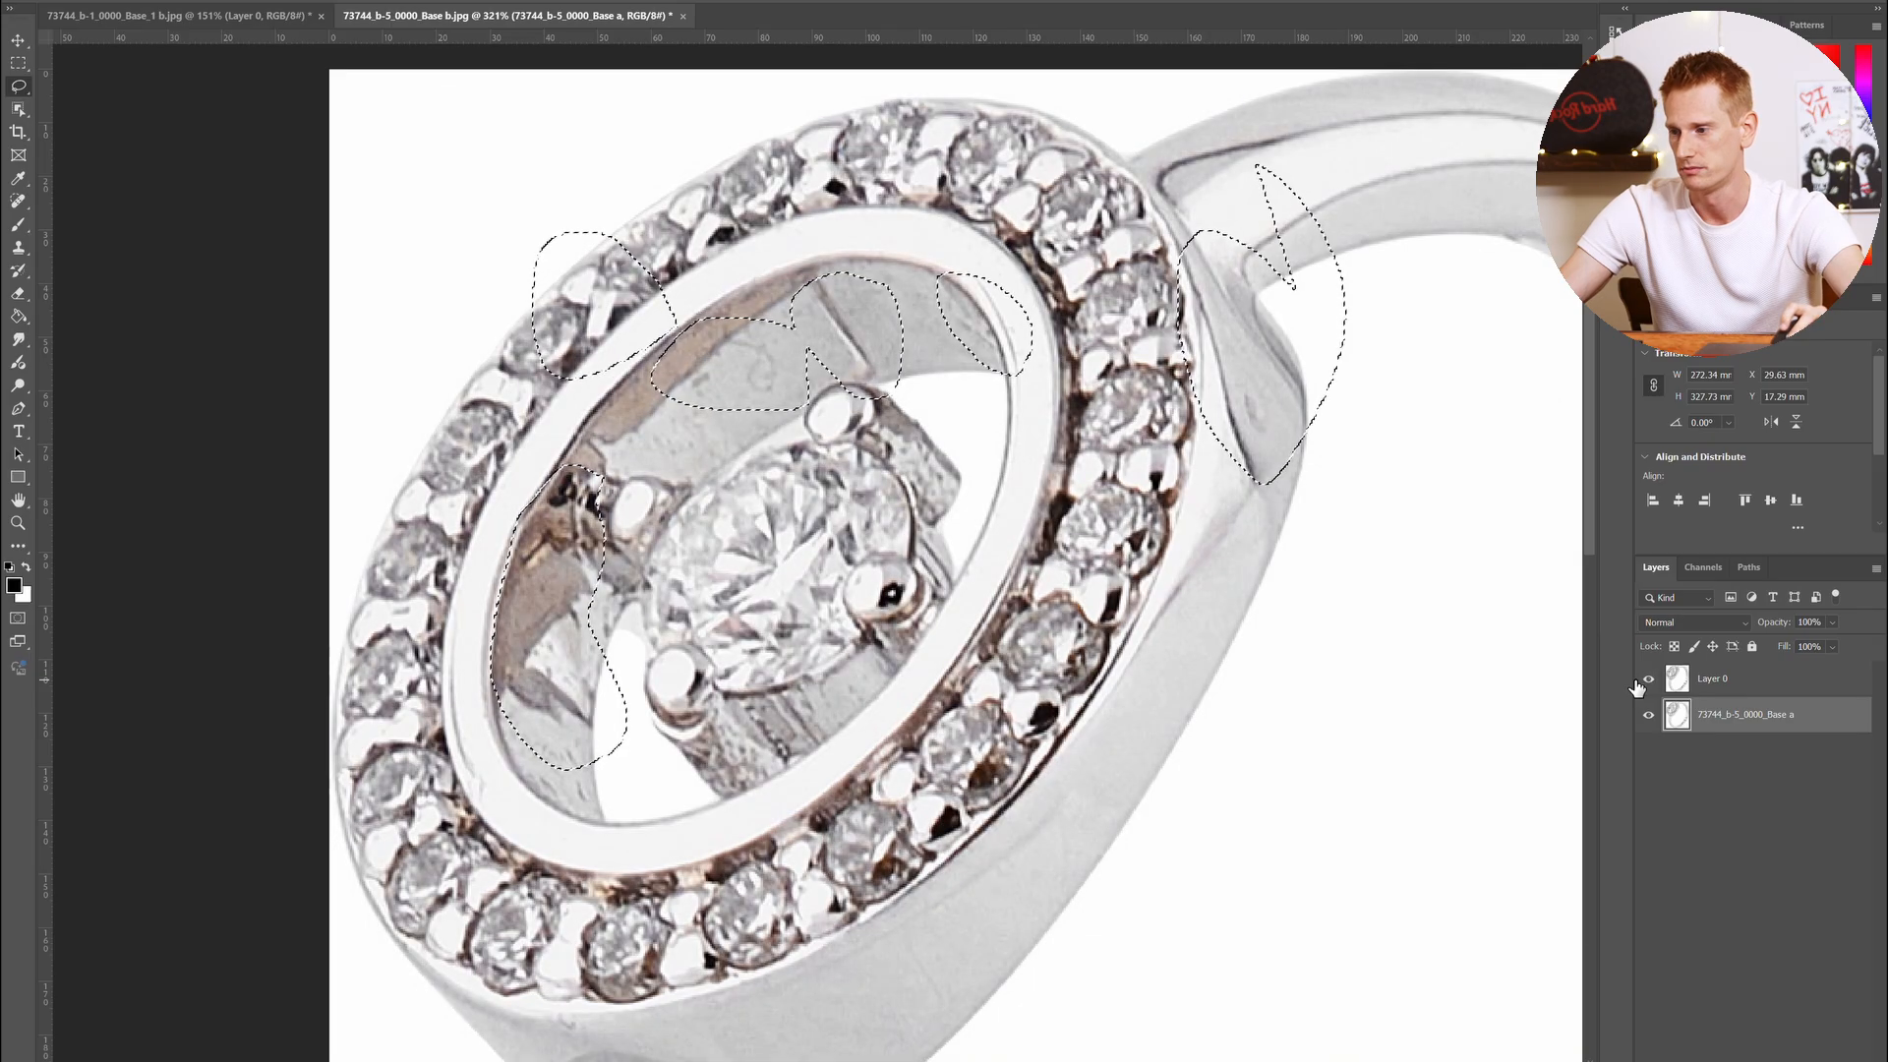
pyautogui.hotkey('ctrl', 'd')
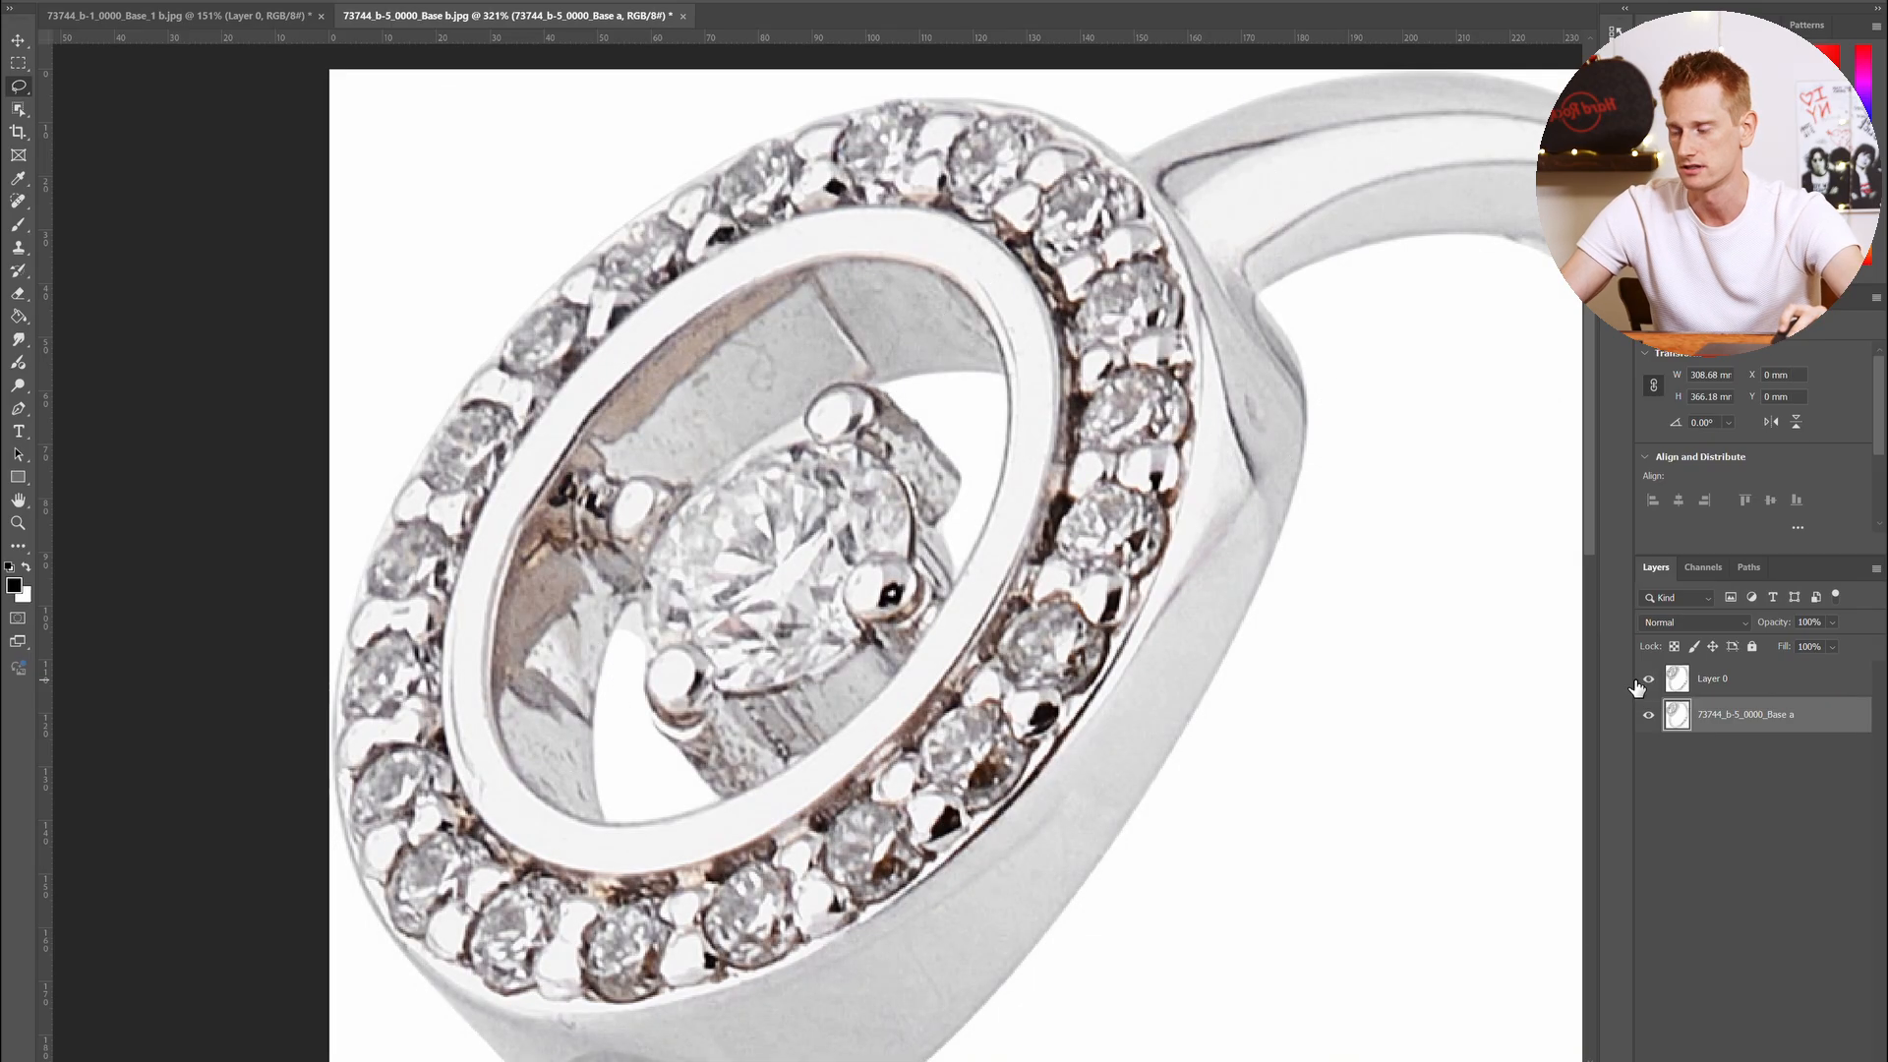
# Toggle the visibility of Layer 0 to compare the halo and center stone, ending with it hidden, and examine the halo stones up close
pyautogui.click(1648, 679)
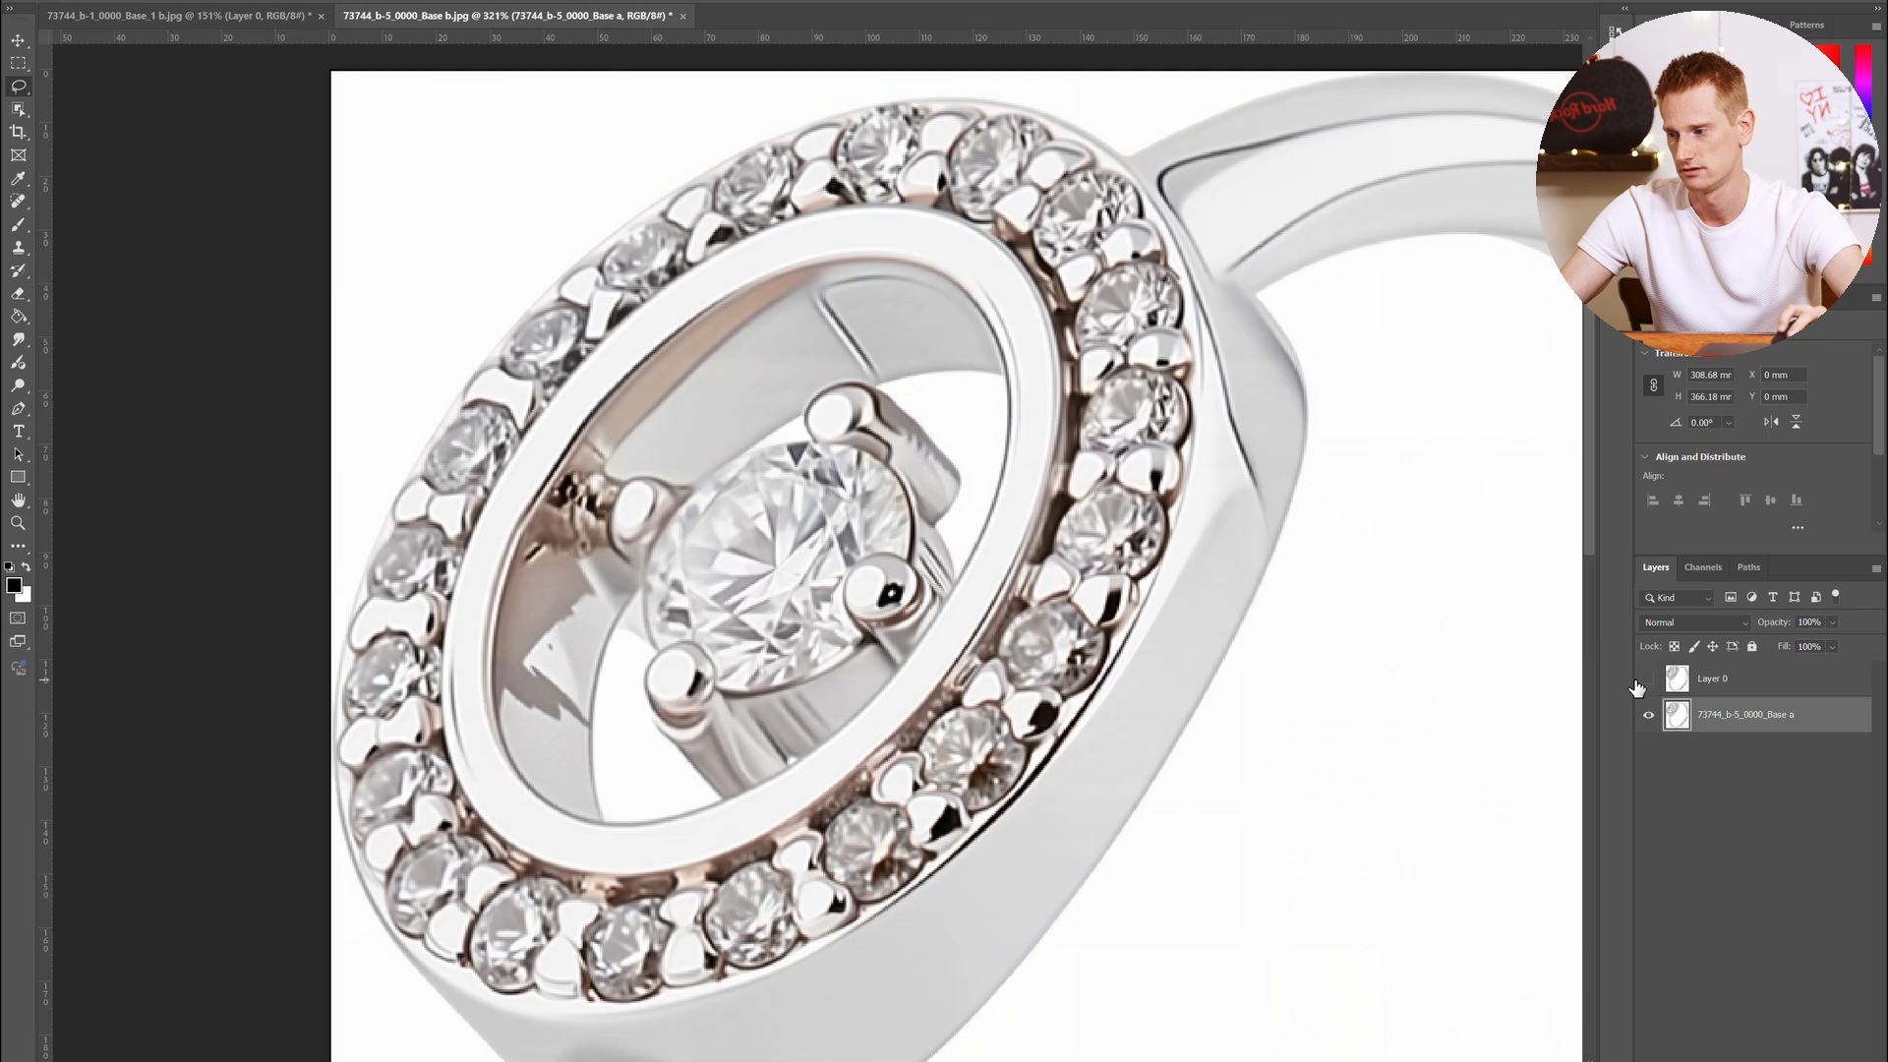
pyautogui.click(1637, 684)
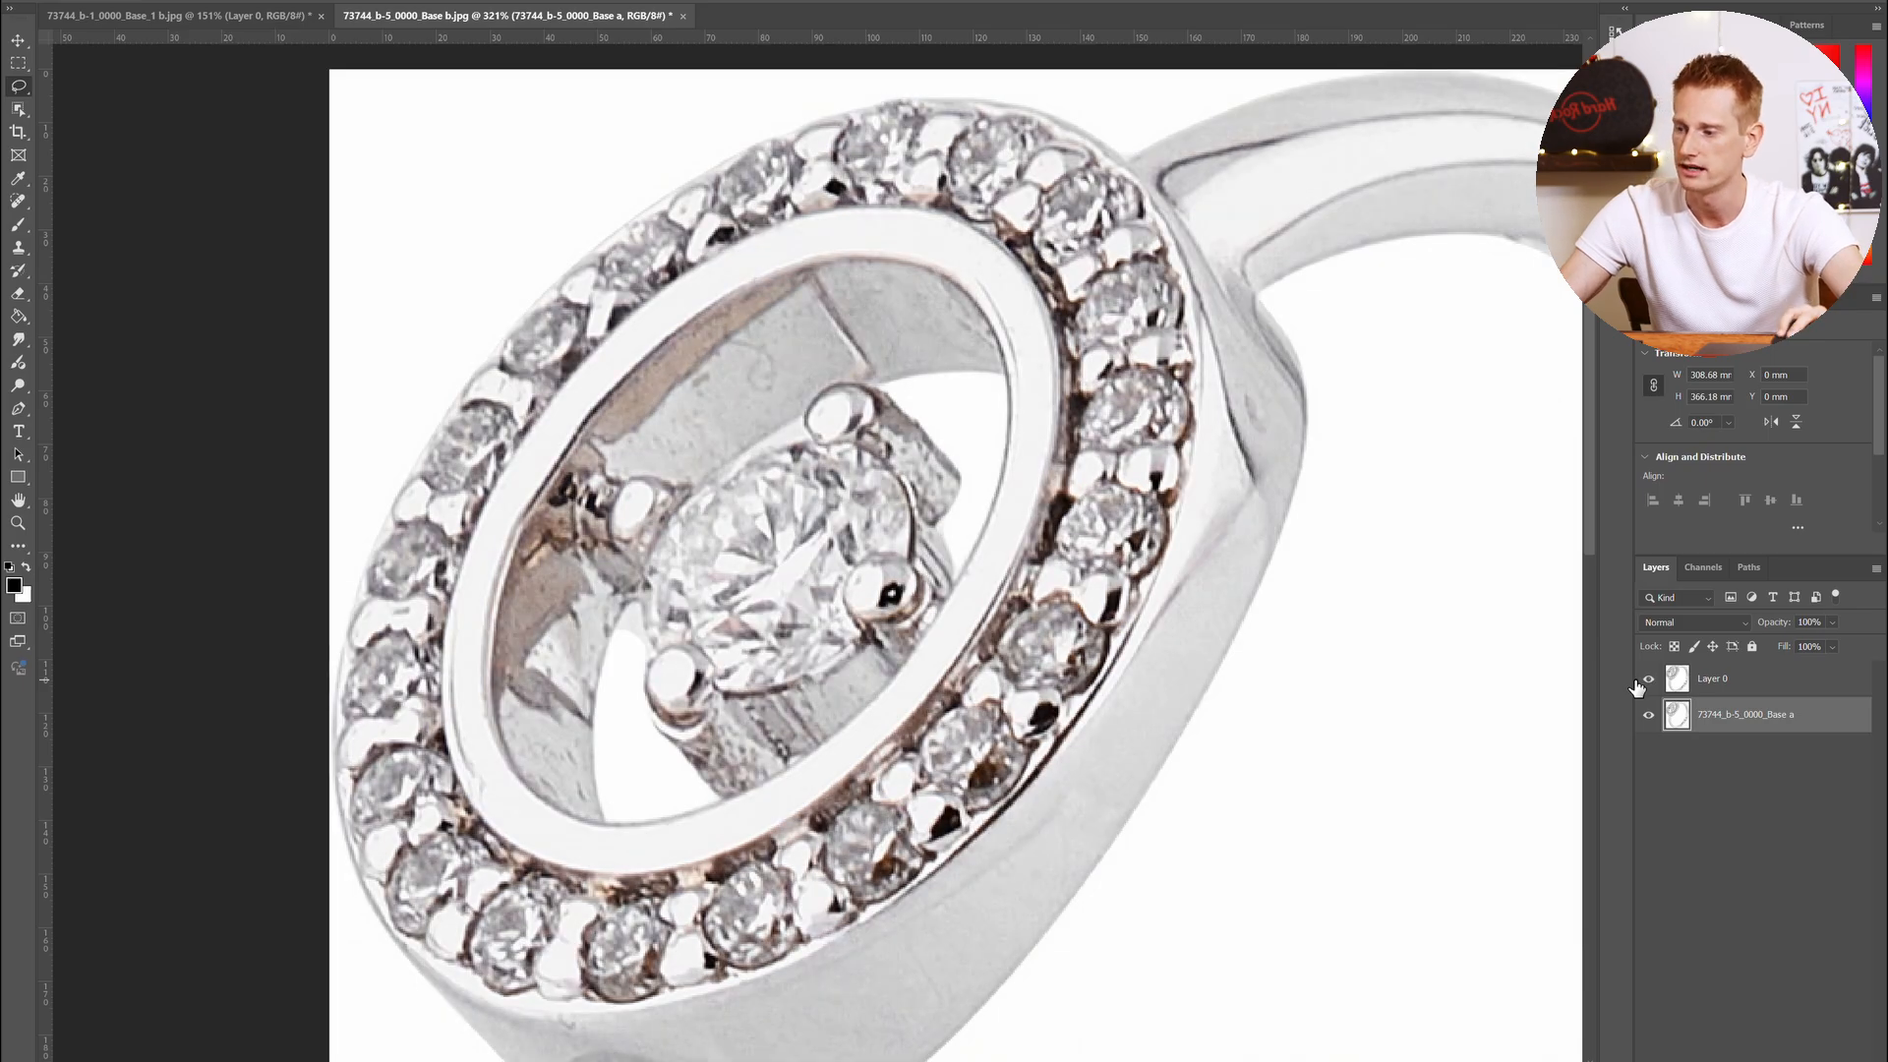
pyautogui.click(1648, 679)
pyautogui.click(1637, 686)
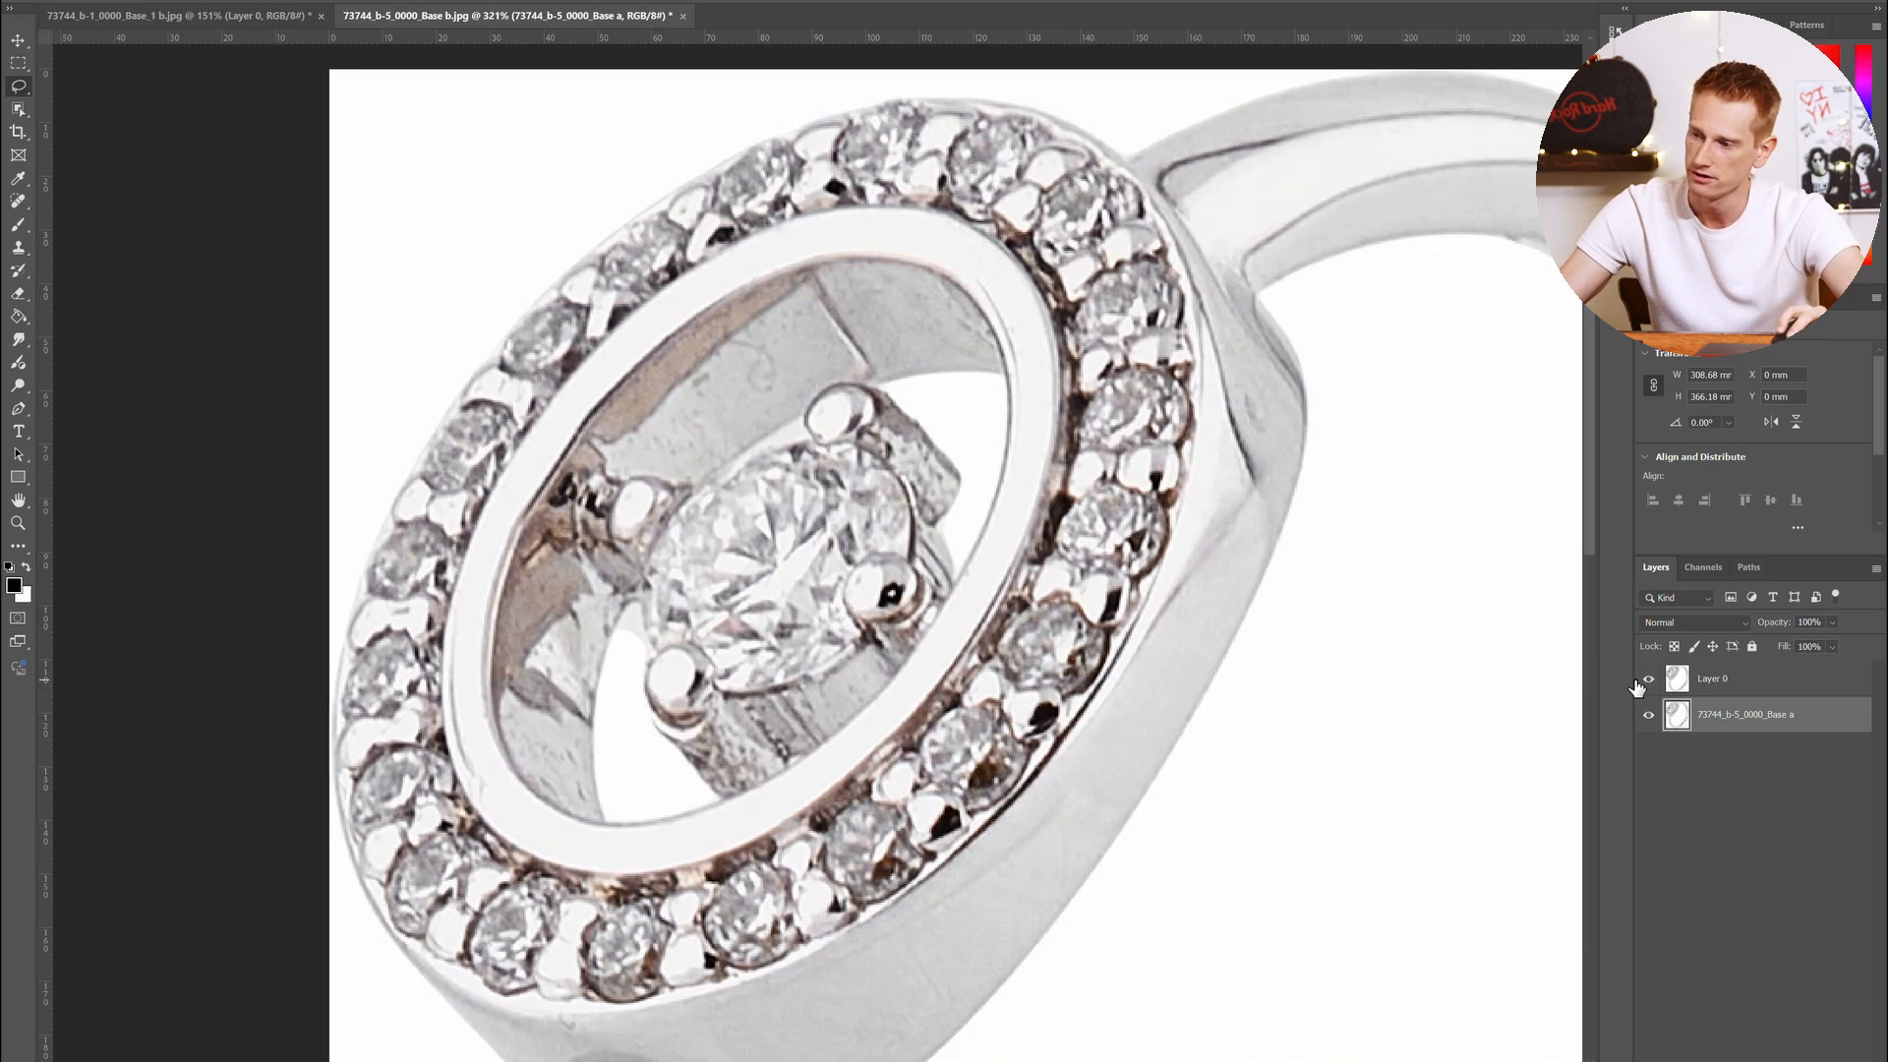
pyautogui.click(1637, 686)
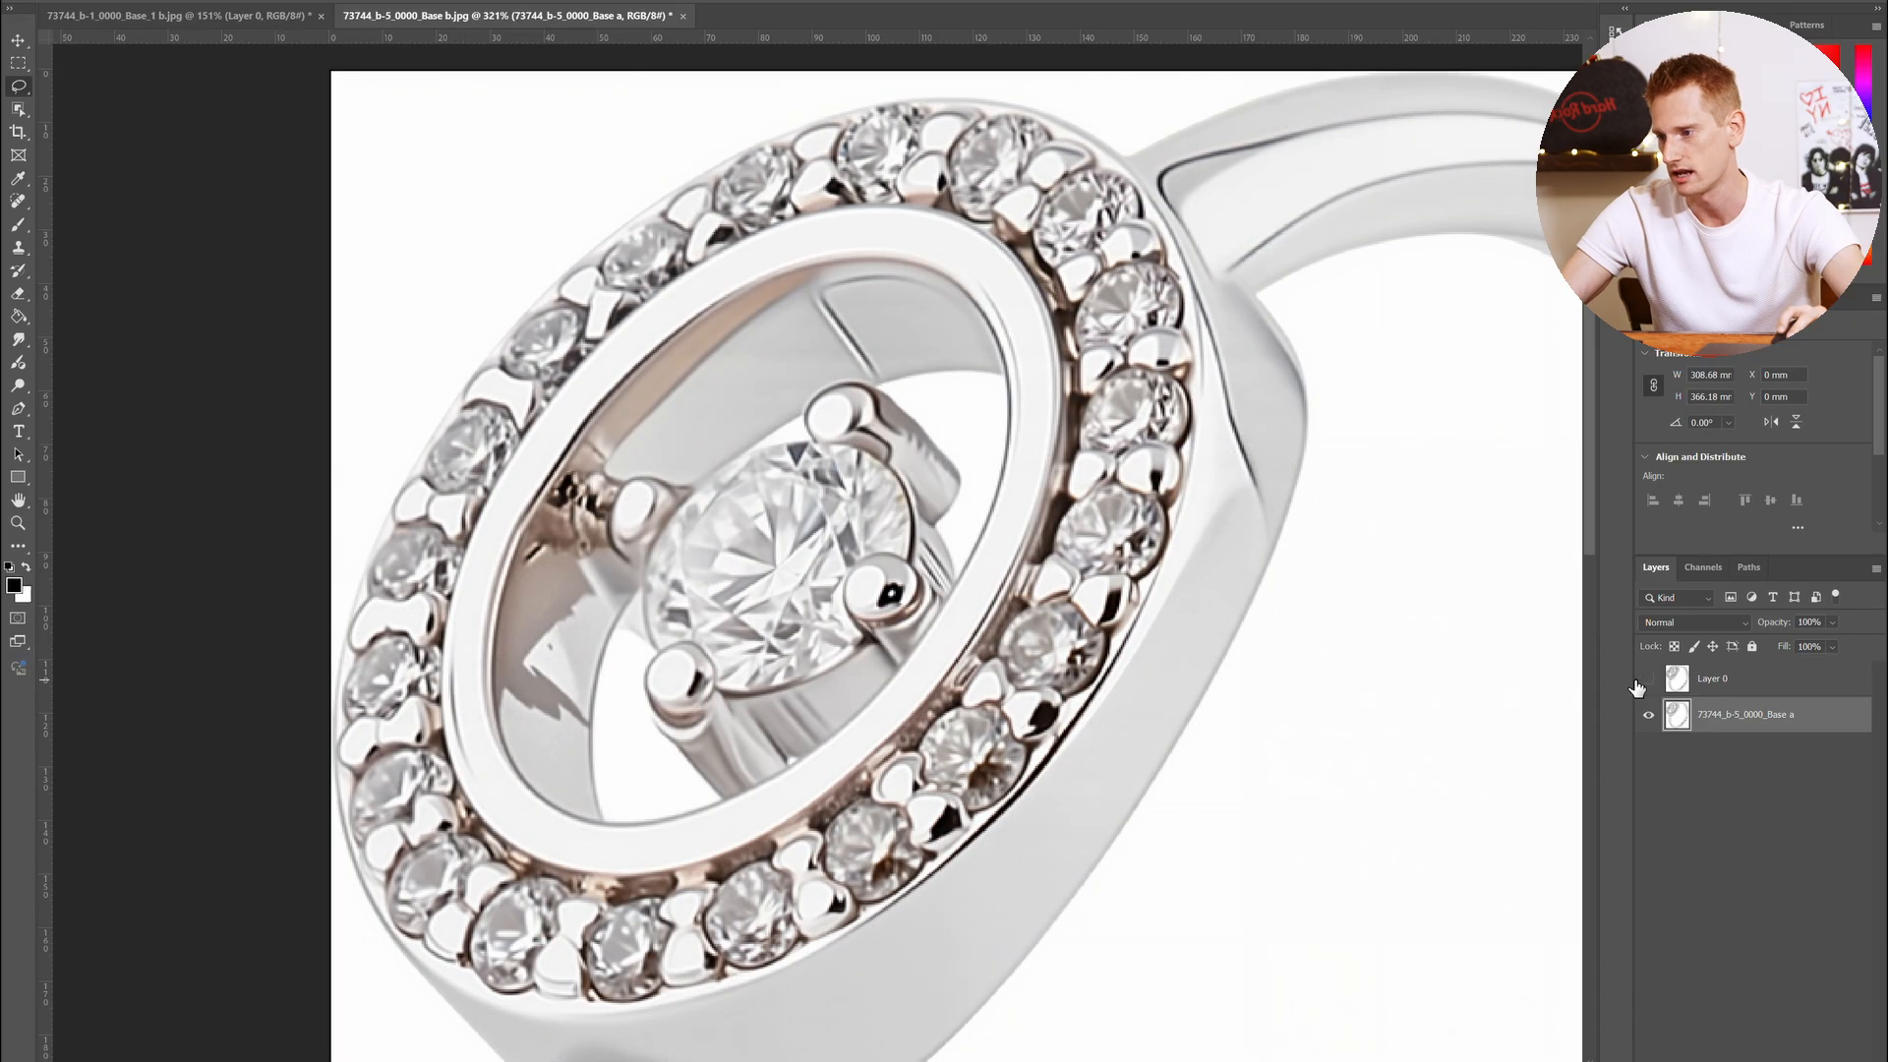
pyautogui.click(1637, 686)
pyautogui.click(1637, 686)
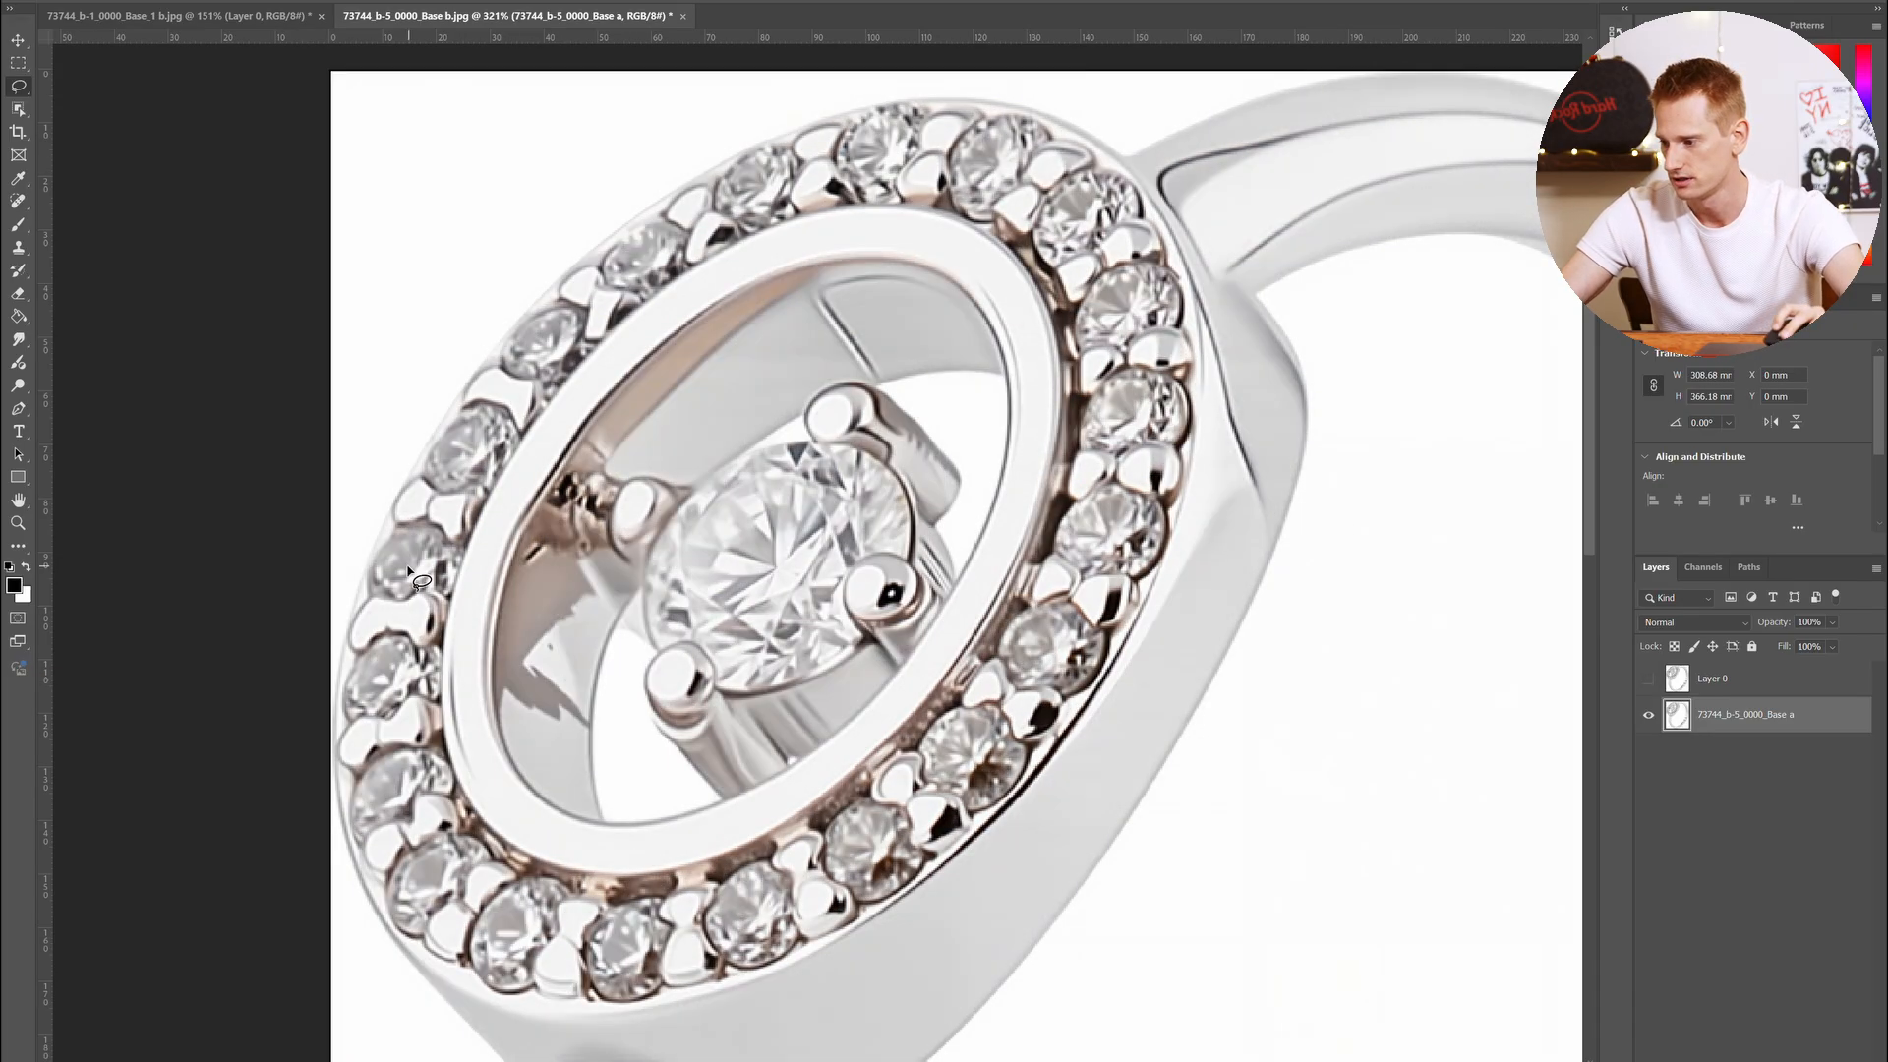
pyautogui.scroll(4, 704, 215)
pyautogui.scroll(-5, 701, 216)
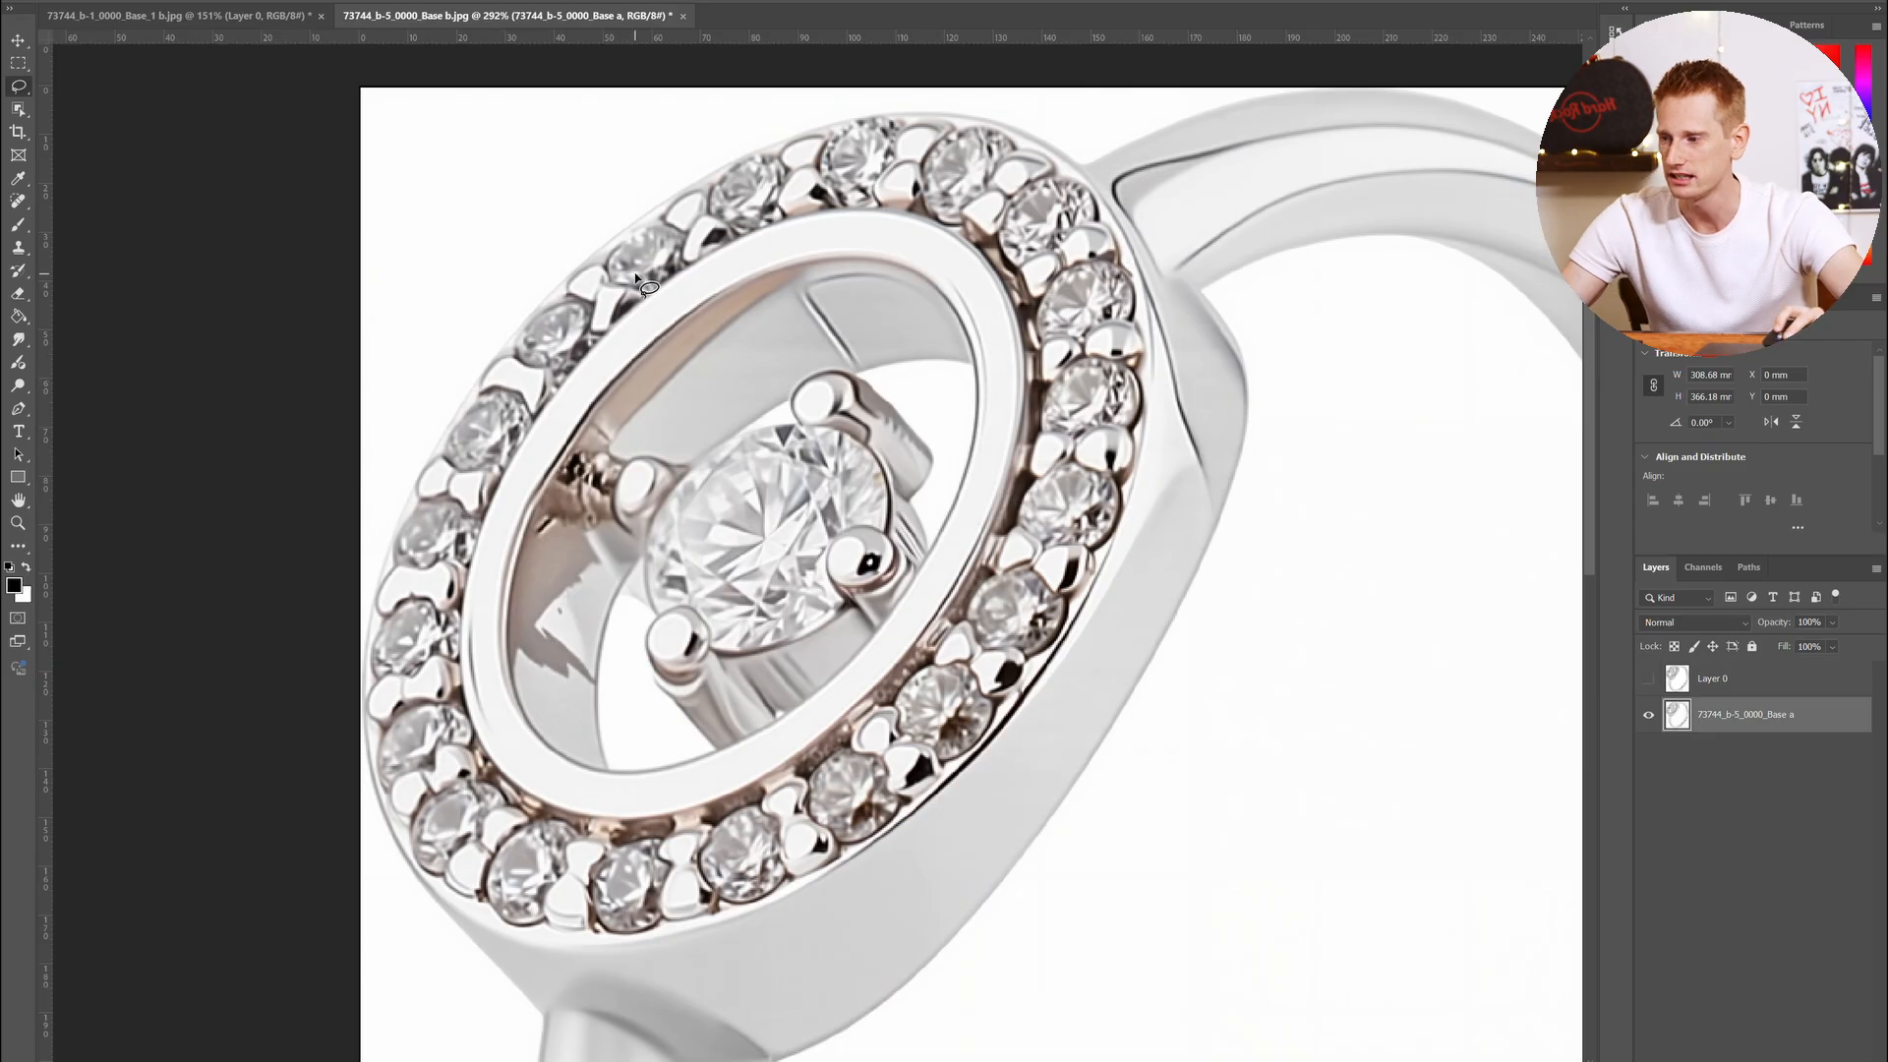
pyautogui.scroll(-5, 771, 477)
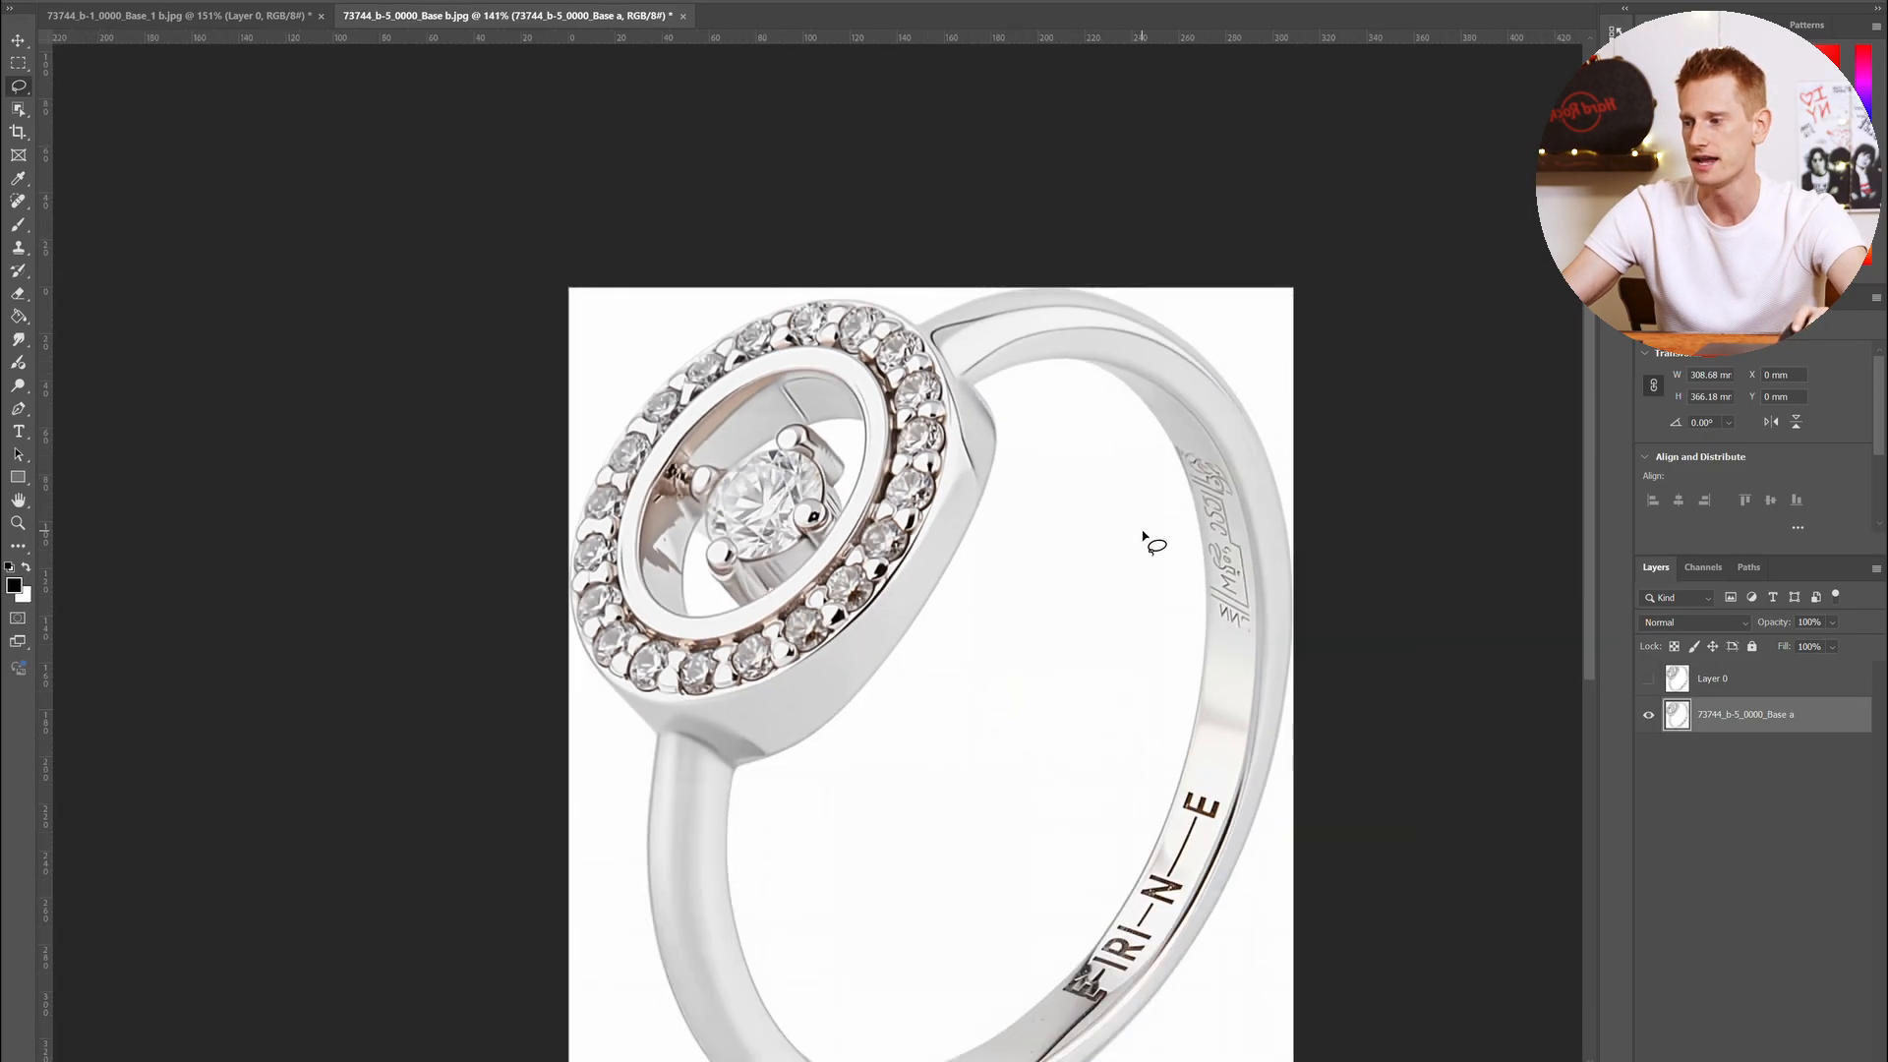
pyautogui.scroll(5, 855, 621)
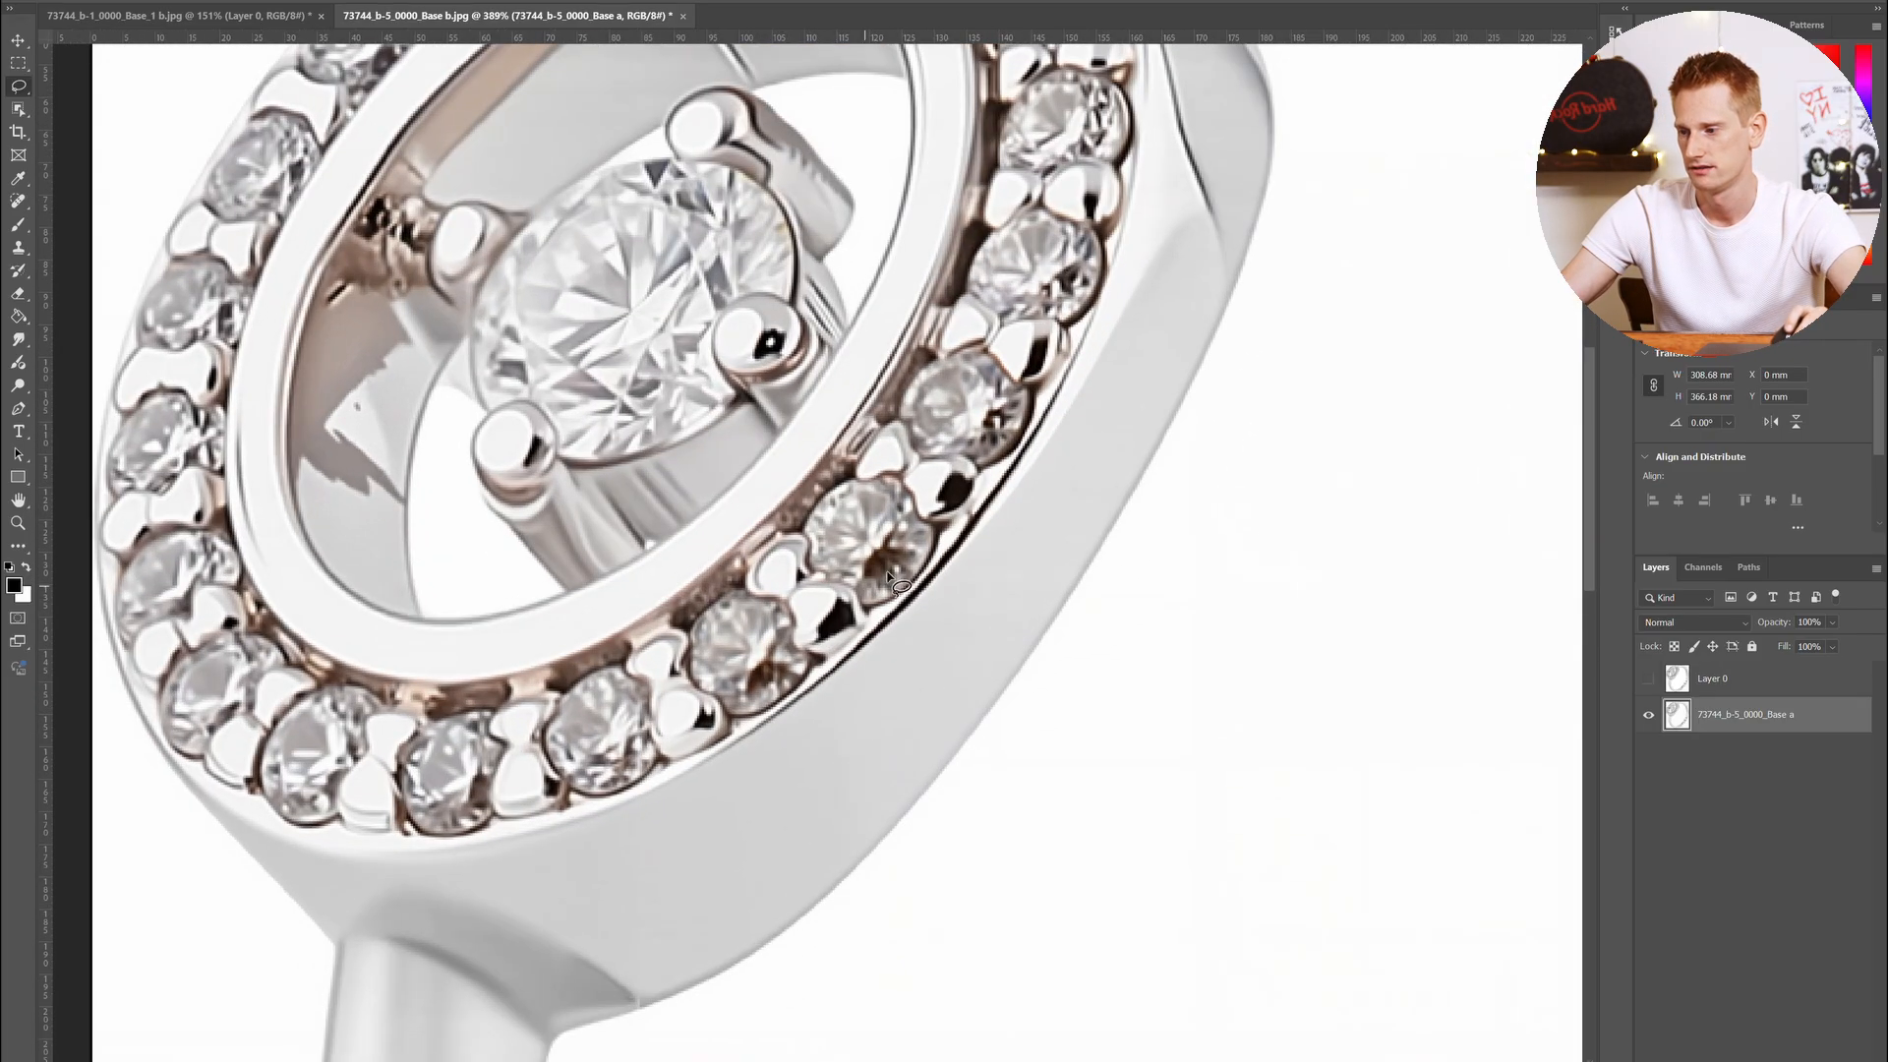
pyautogui.scroll(-3, 949, 497)
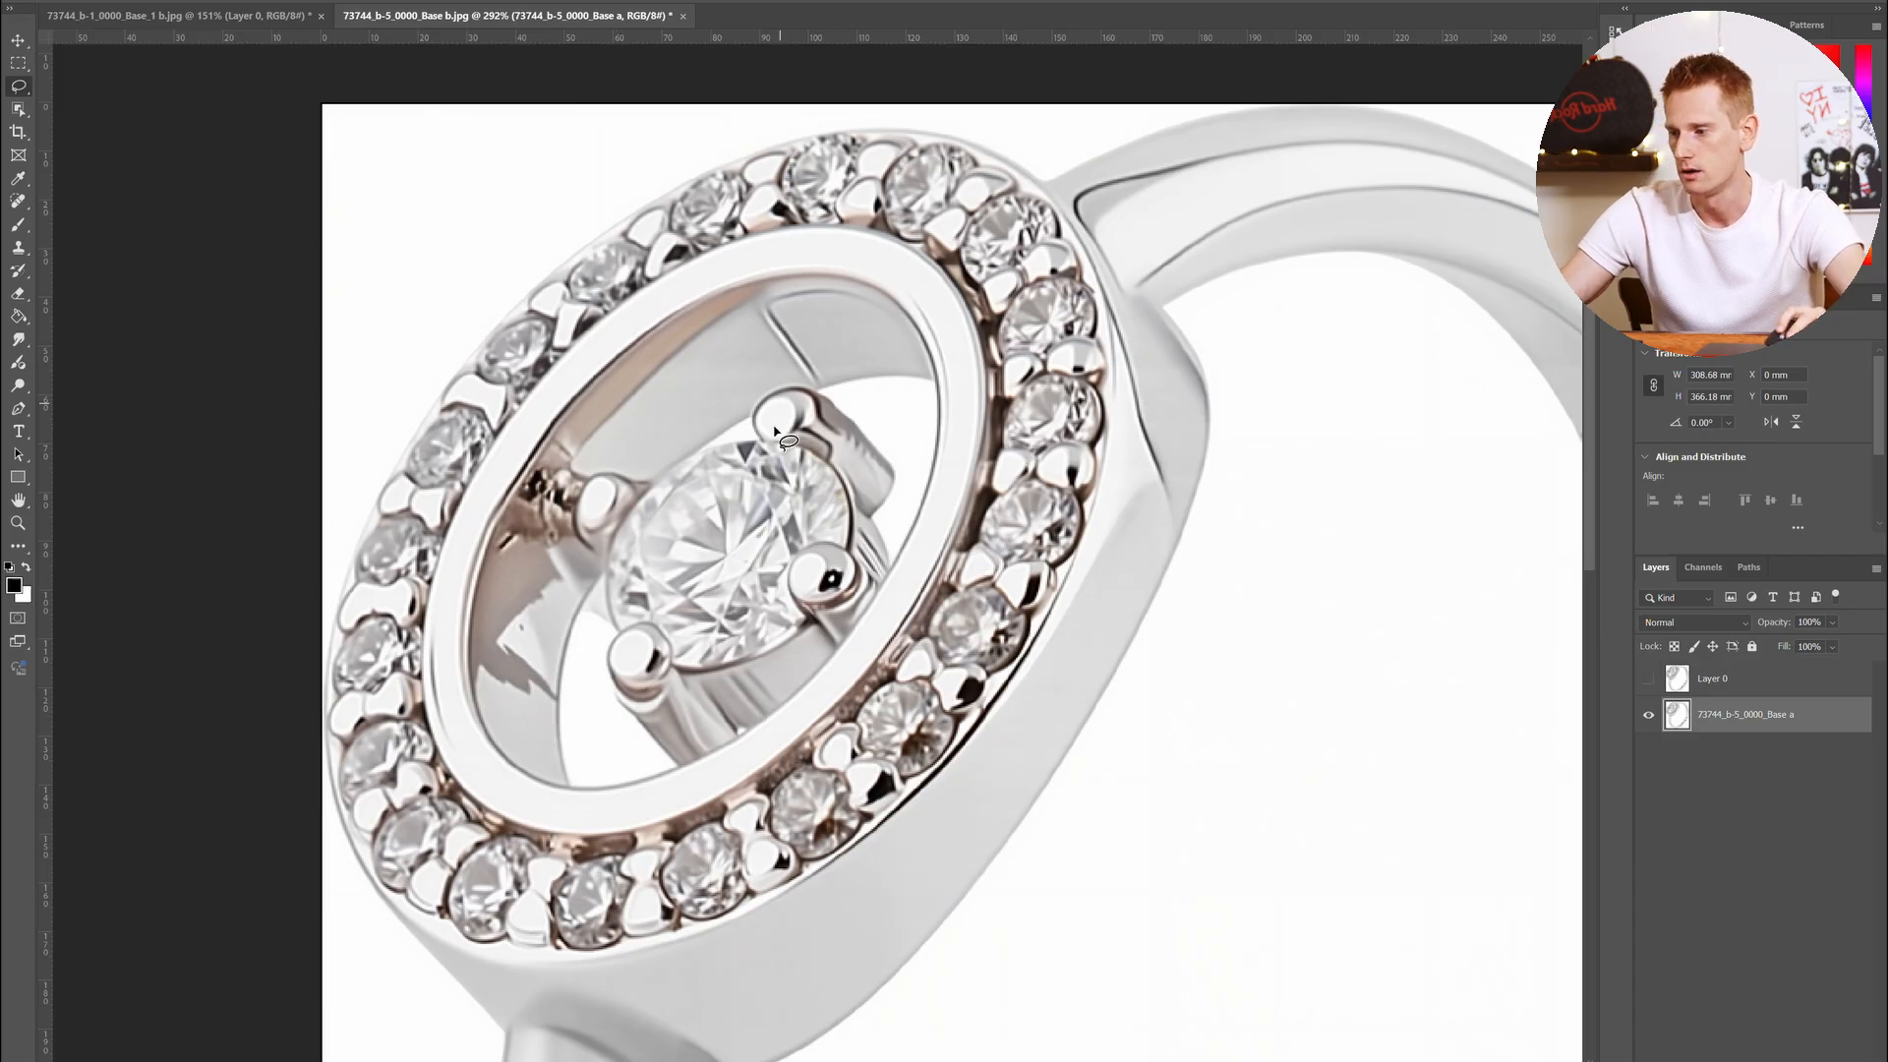
# Show Layer 0 and outline the center stone's lower prong base and its upper prong with the adjoining facets
pyautogui.click(1650, 681)
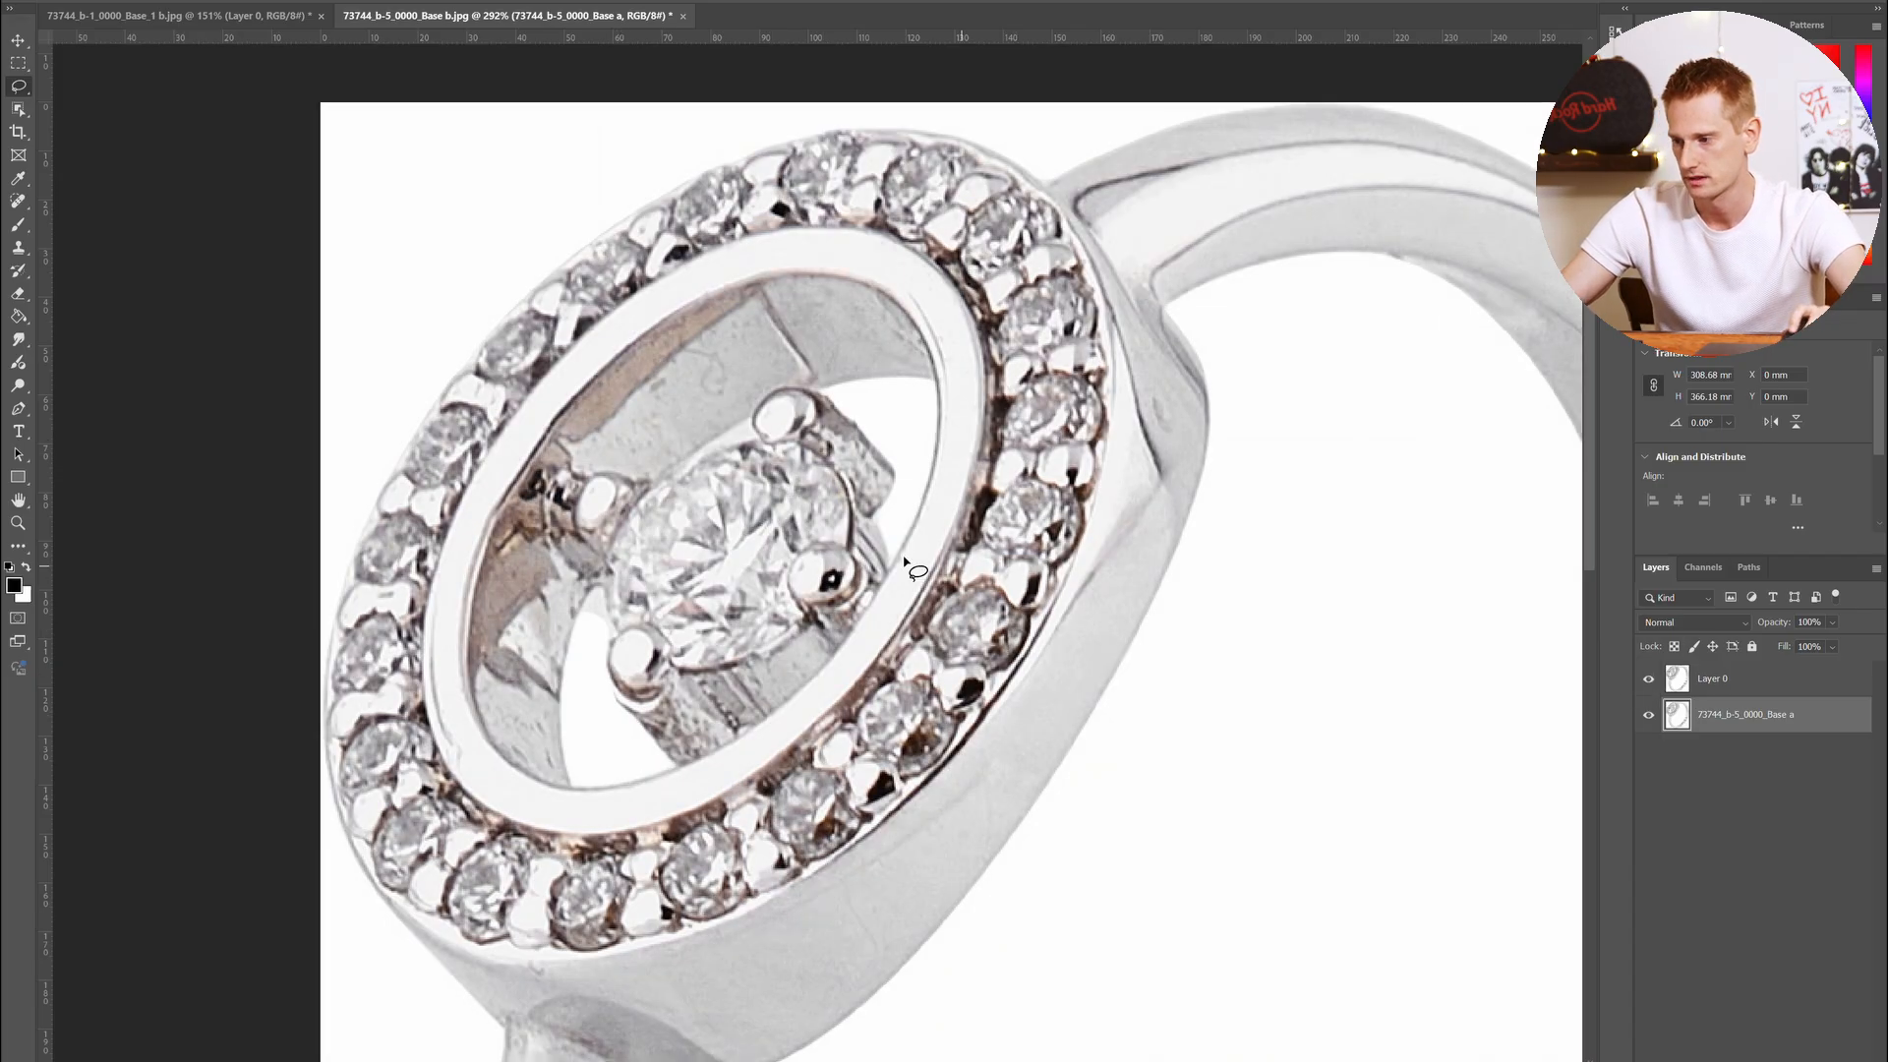
pyautogui.scroll(2, 756, 616)
pyautogui.moveTo(744, 729)
pyautogui.mouseDown()
pyautogui.moveTo(557, 698)
pyautogui.moveTo(549, 789)
pyautogui.moveTo(690, 835)
pyautogui.moveTo(783, 733)
pyautogui.moveTo(733, 678)
pyautogui.mouseUp()
pyautogui.moveTo(916, 331)
pyautogui.mouseDown()
pyautogui.moveTo(986, 346)
pyautogui.moveTo(919, 317)
pyautogui.mouseUp()
# Hide Layer 0 and examine the outlined prongs and facets of the center stone up close
pyautogui.click(1649, 682)
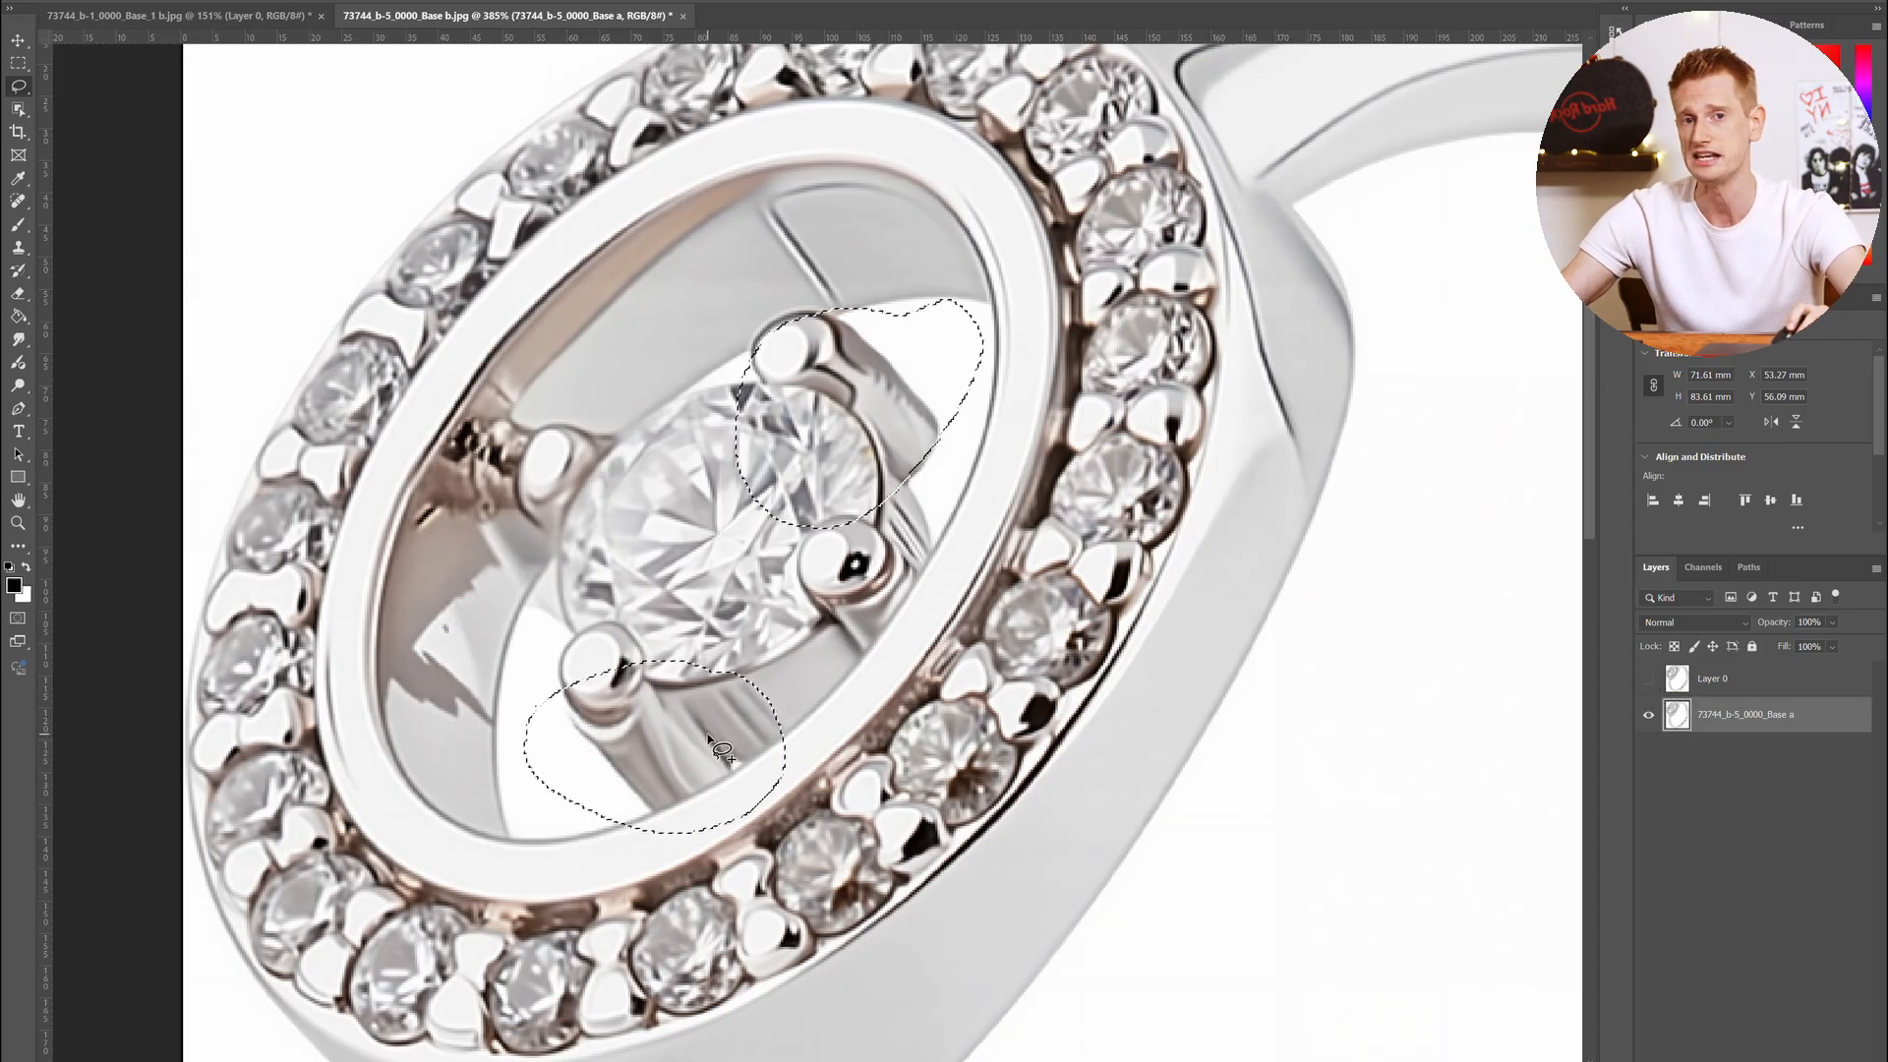
pyautogui.scroll(3, 688, 744)
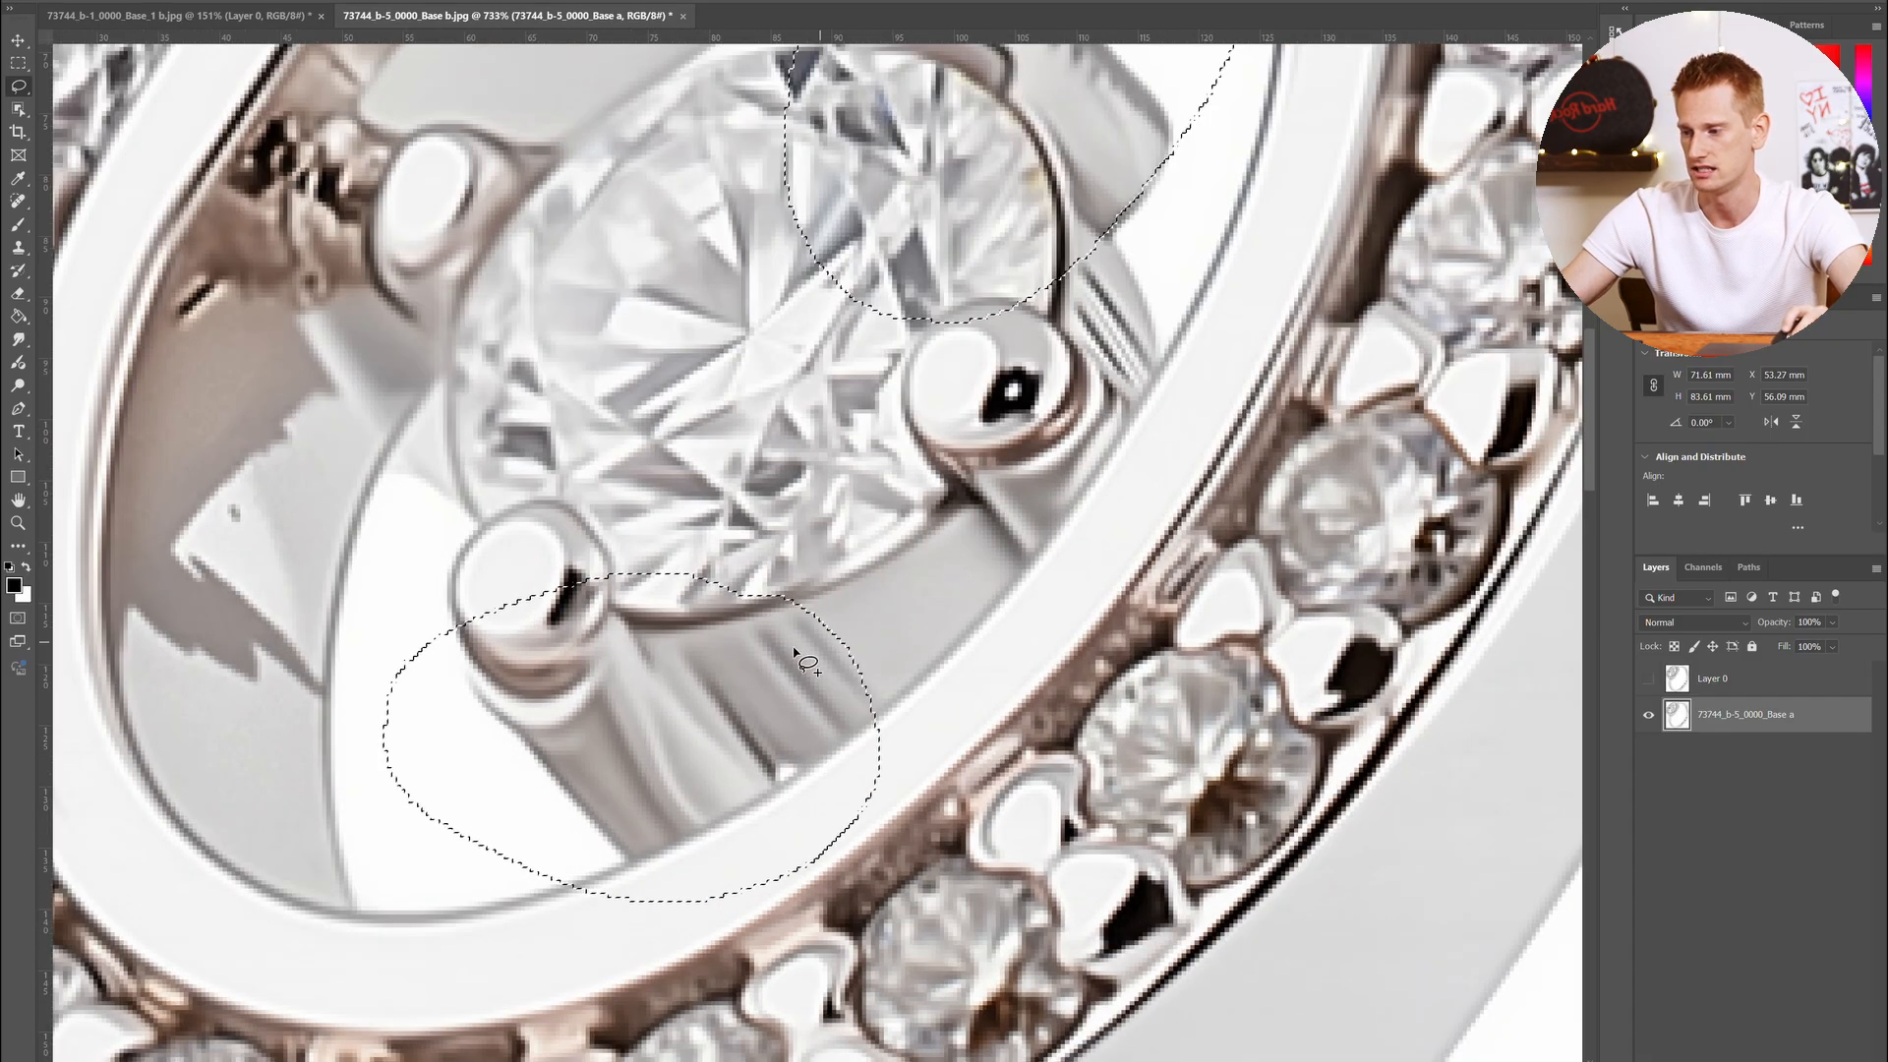
pyautogui.scroll(3, 1131, 295)
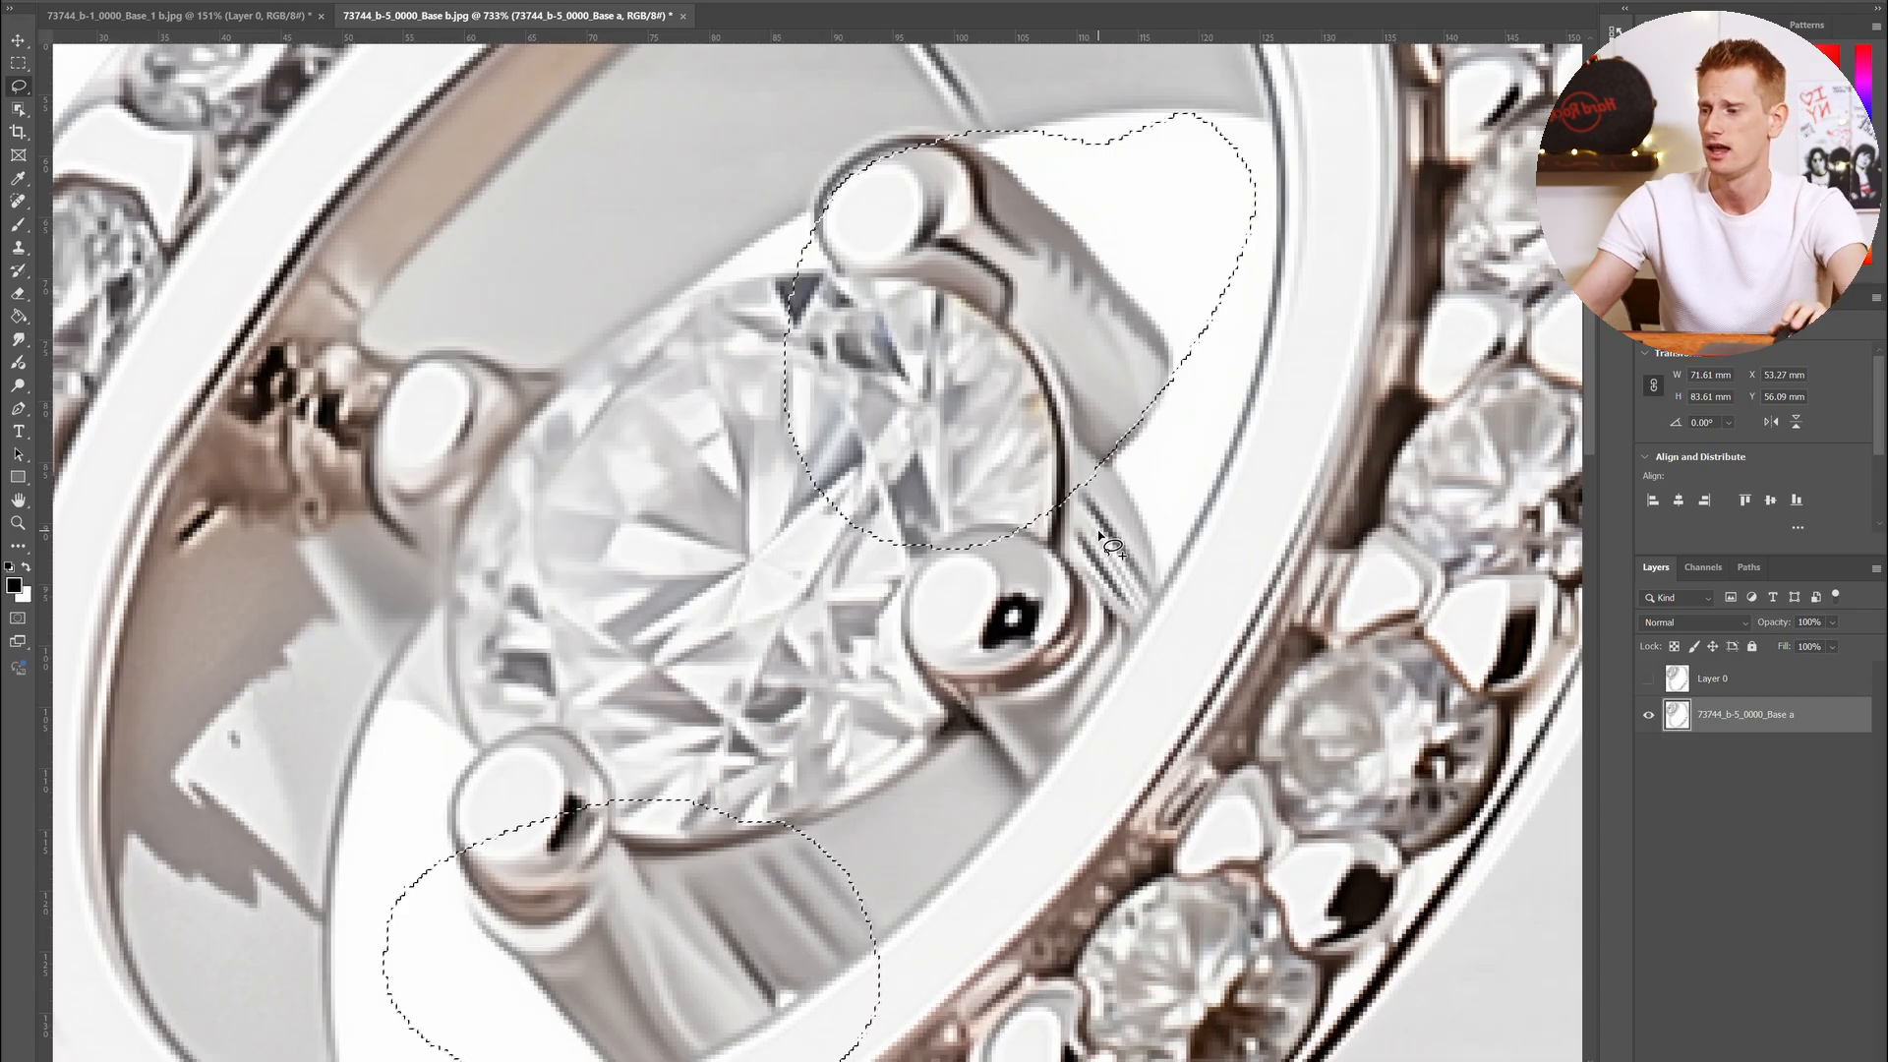
pyautogui.scroll(-6, 854, 329)
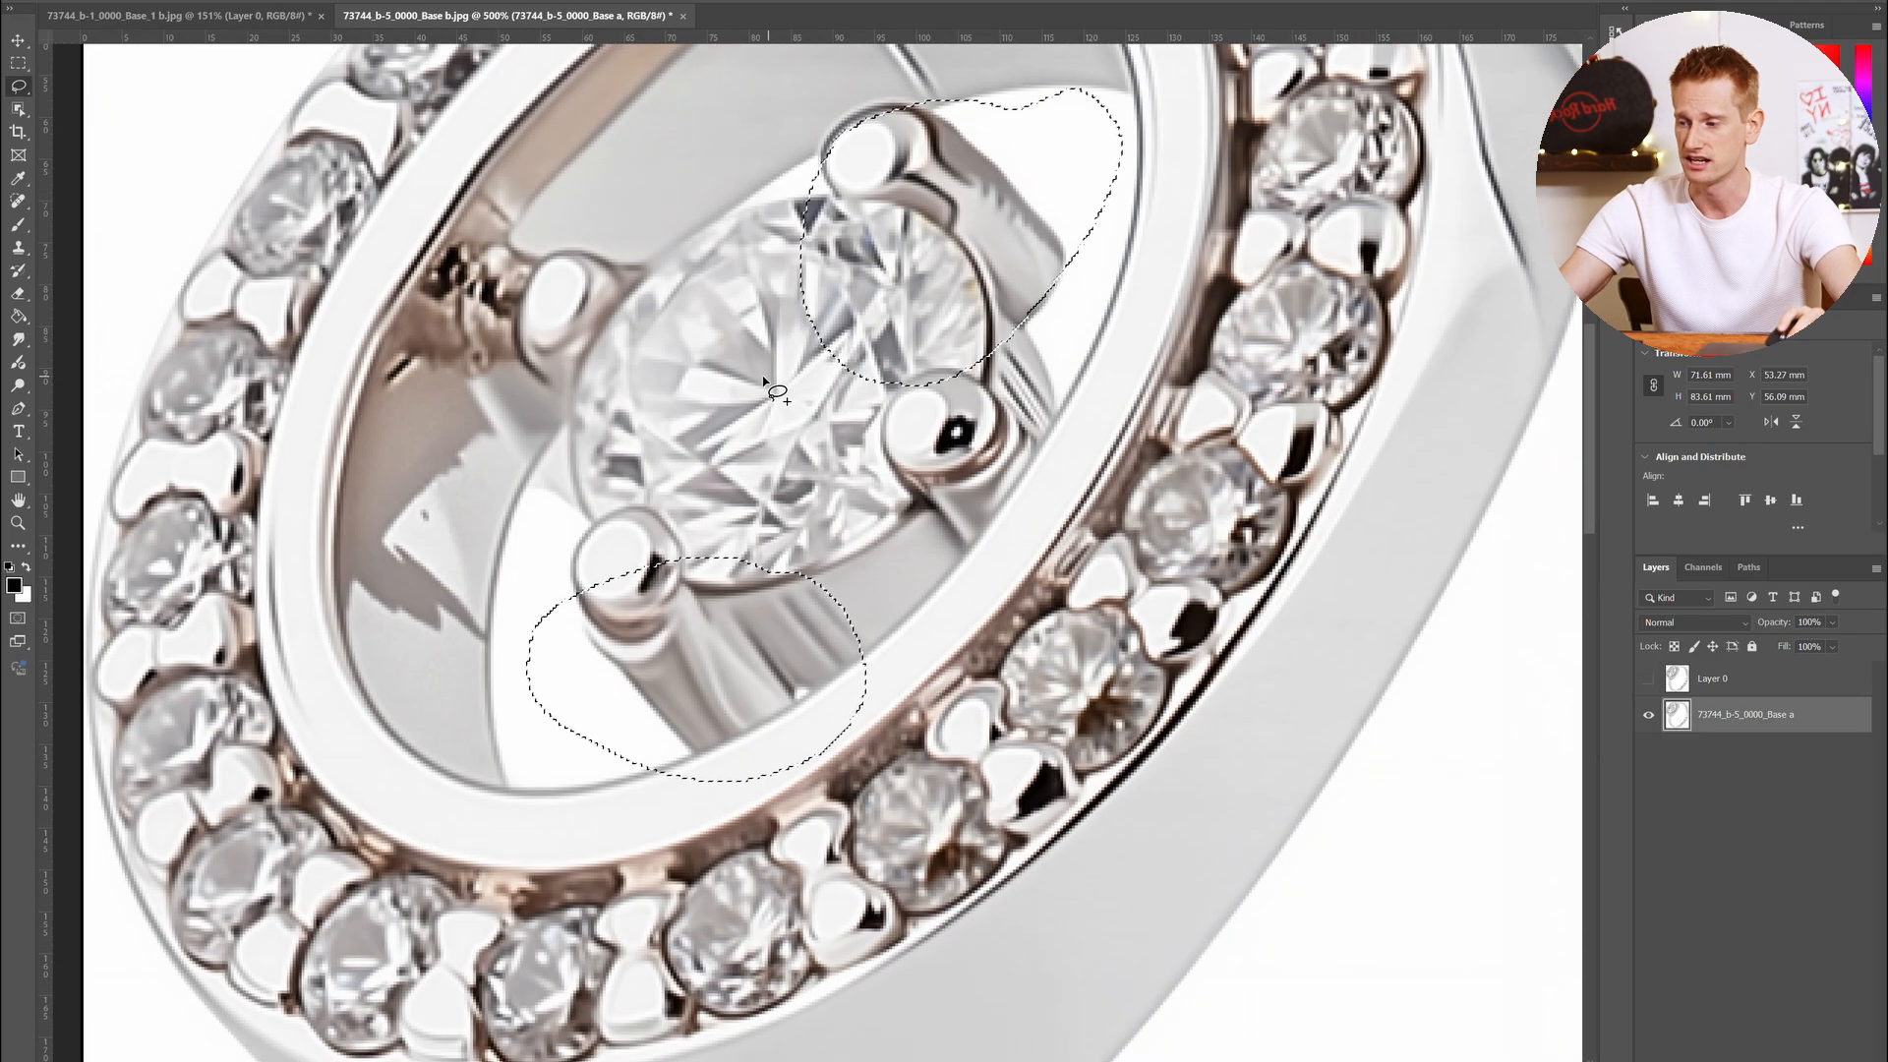
pyautogui.scroll(3, 722, 555)
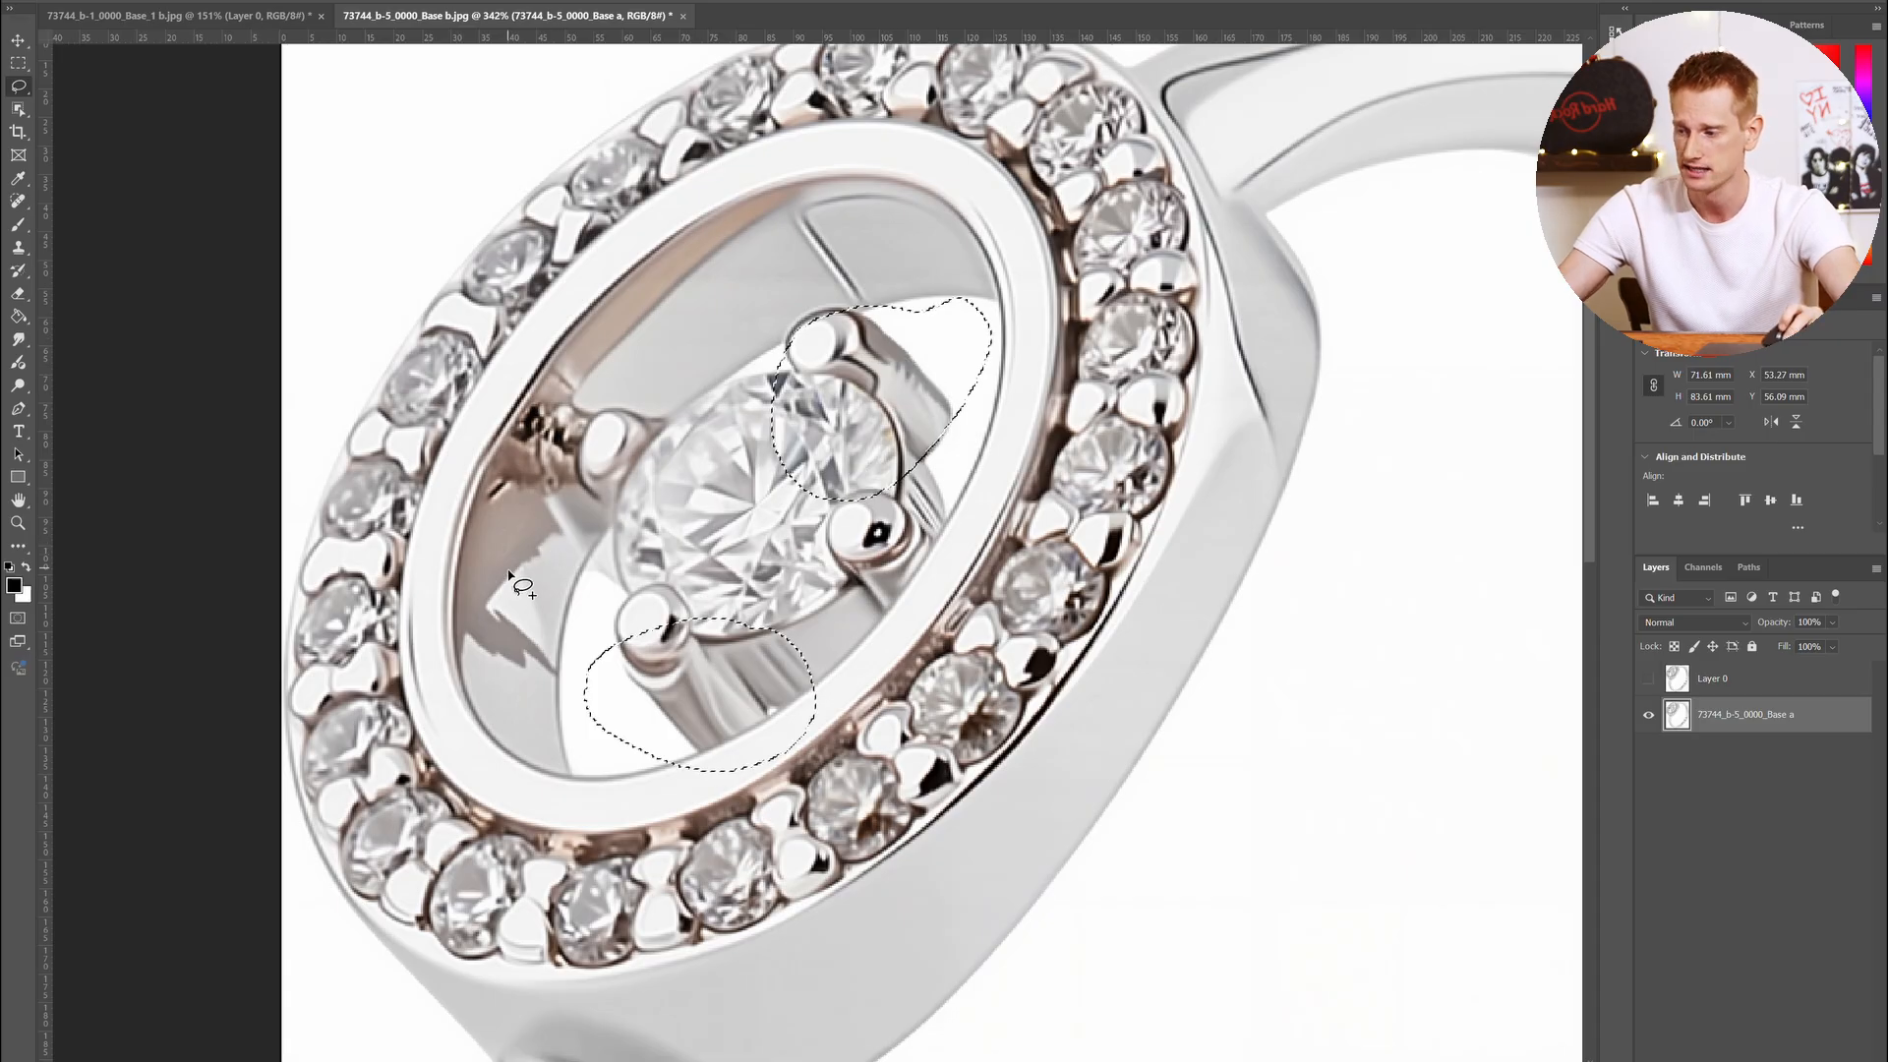
# Add the inner wall with the jagged dark reflection beside the prong to the selection and examine it up close
pyautogui.moveTo(567, 492); pyautogui.dragTo(587, 449)
pyautogui.scroll(6, 586, 449)
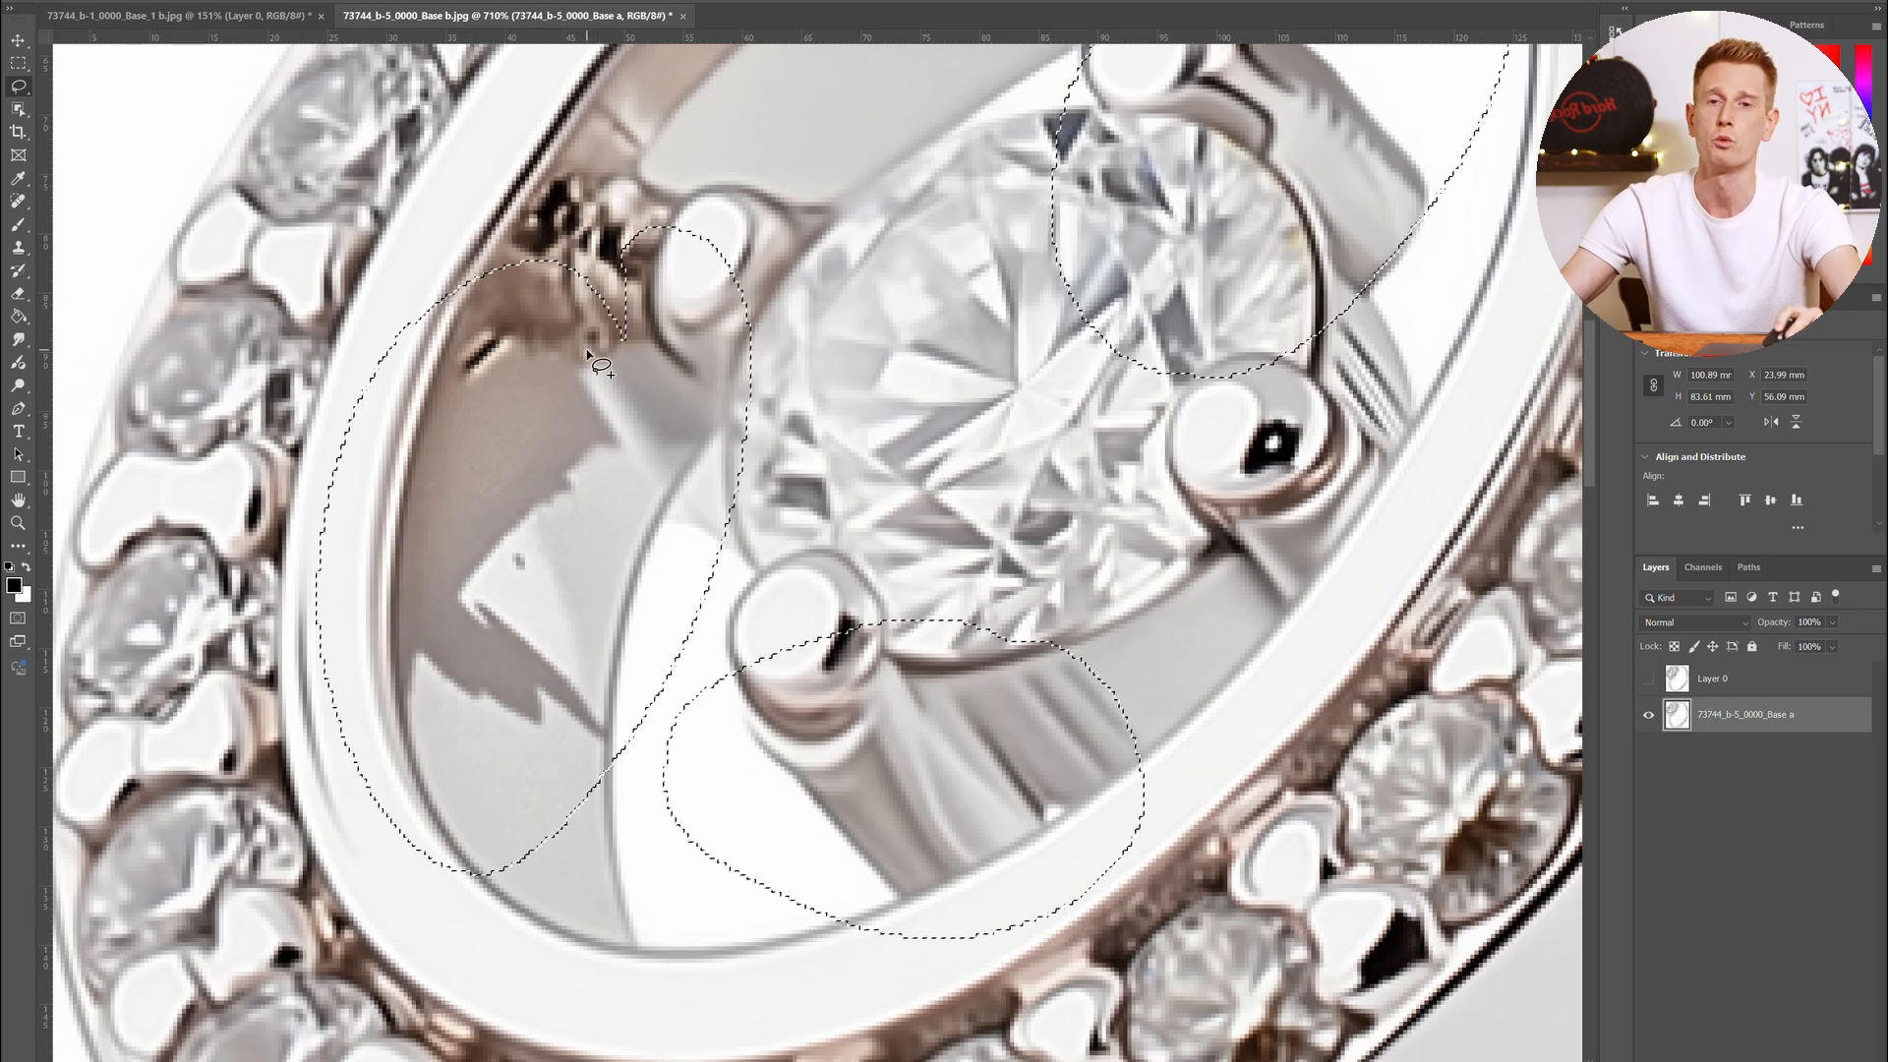
pyautogui.moveTo(582, 346)
pyautogui.mouseDown()
pyautogui.moveTo(440, 707)
pyautogui.moveTo(593, 629)
pyautogui.moveTo(552, 418)
pyautogui.mouseUp()
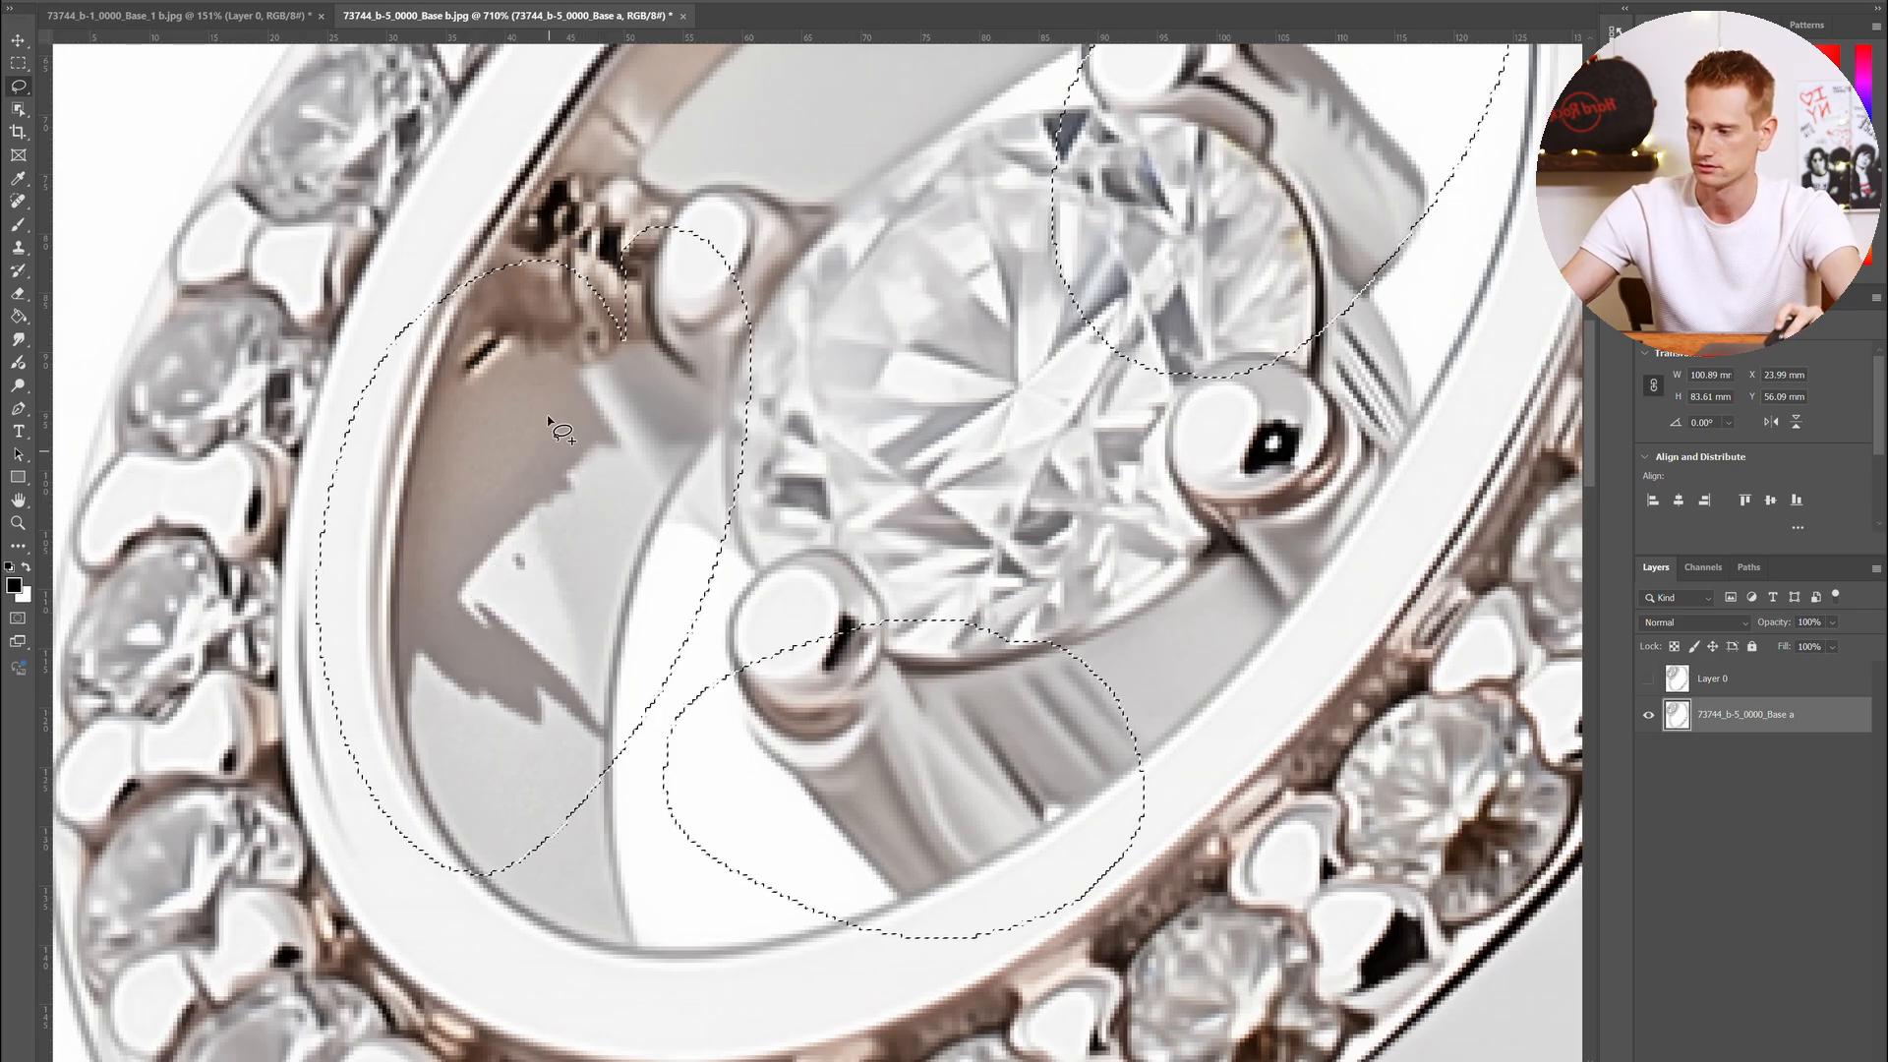
pyautogui.scroll(3, 705, 388)
pyautogui.scroll(1, 705, 388)
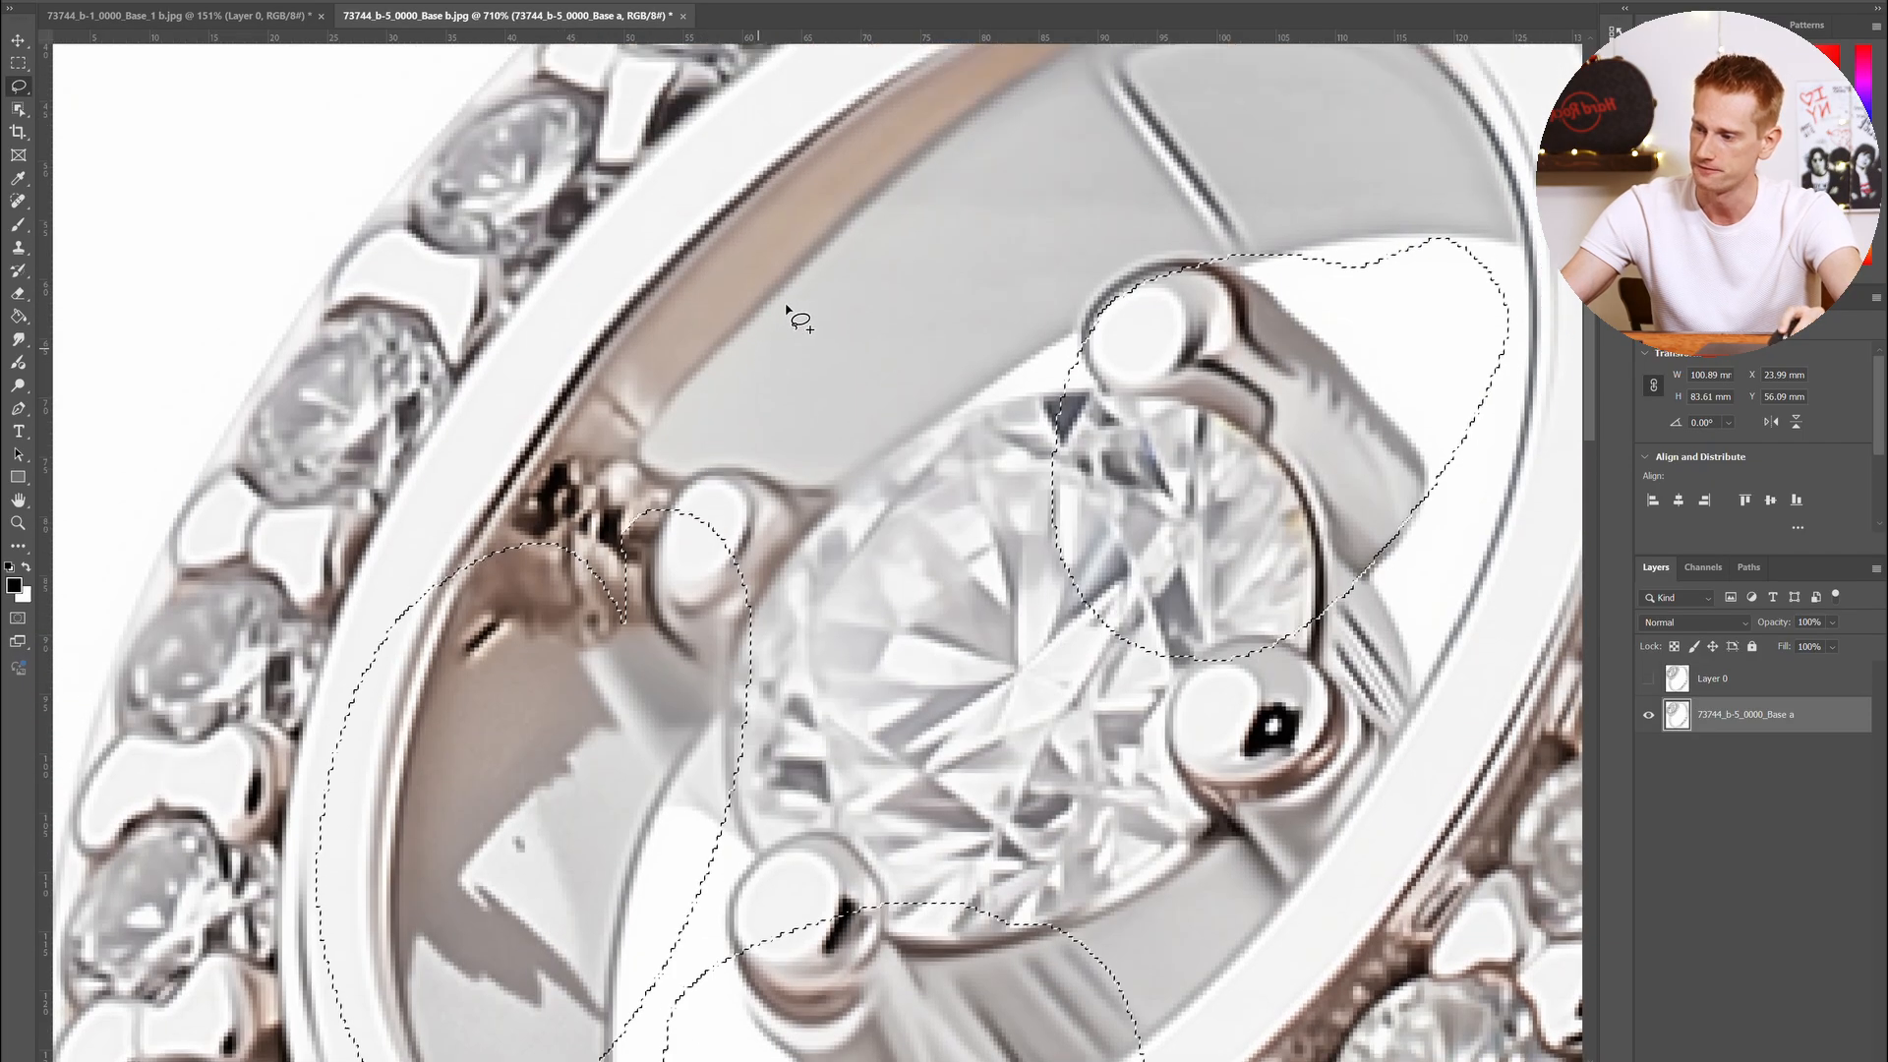
pyautogui.moveTo(531, 590)
pyautogui.mouseDown()
pyautogui.moveTo(436, 857)
pyautogui.moveTo(432, 1012)
pyautogui.moveTo(502, 889)
pyautogui.mouseUp()
# Show Layer 0 again and clear the selection around the prongs and inner wall
pyautogui.click(1648, 683)
pyautogui.scroll(-2, 1432, 640)
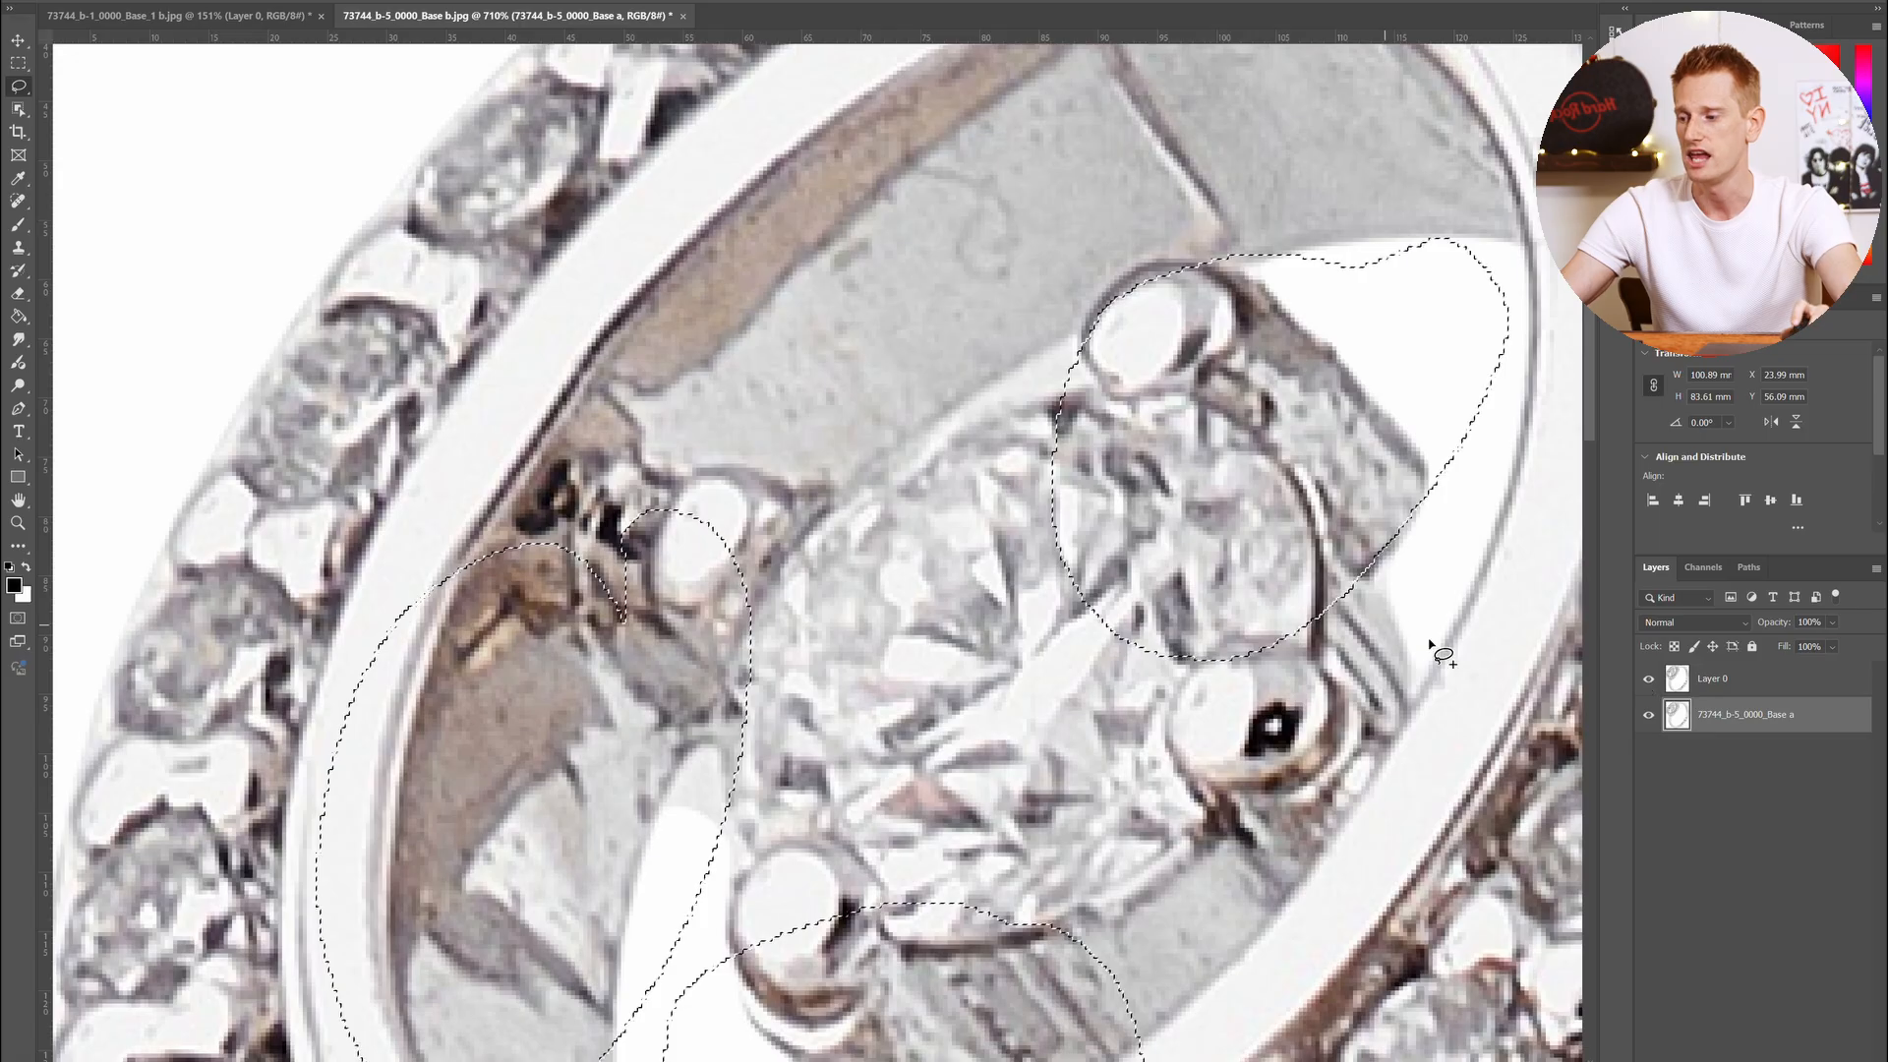
pyautogui.scroll(-3, 708, 540)
pyautogui.hotkey('ctrl', 'd')
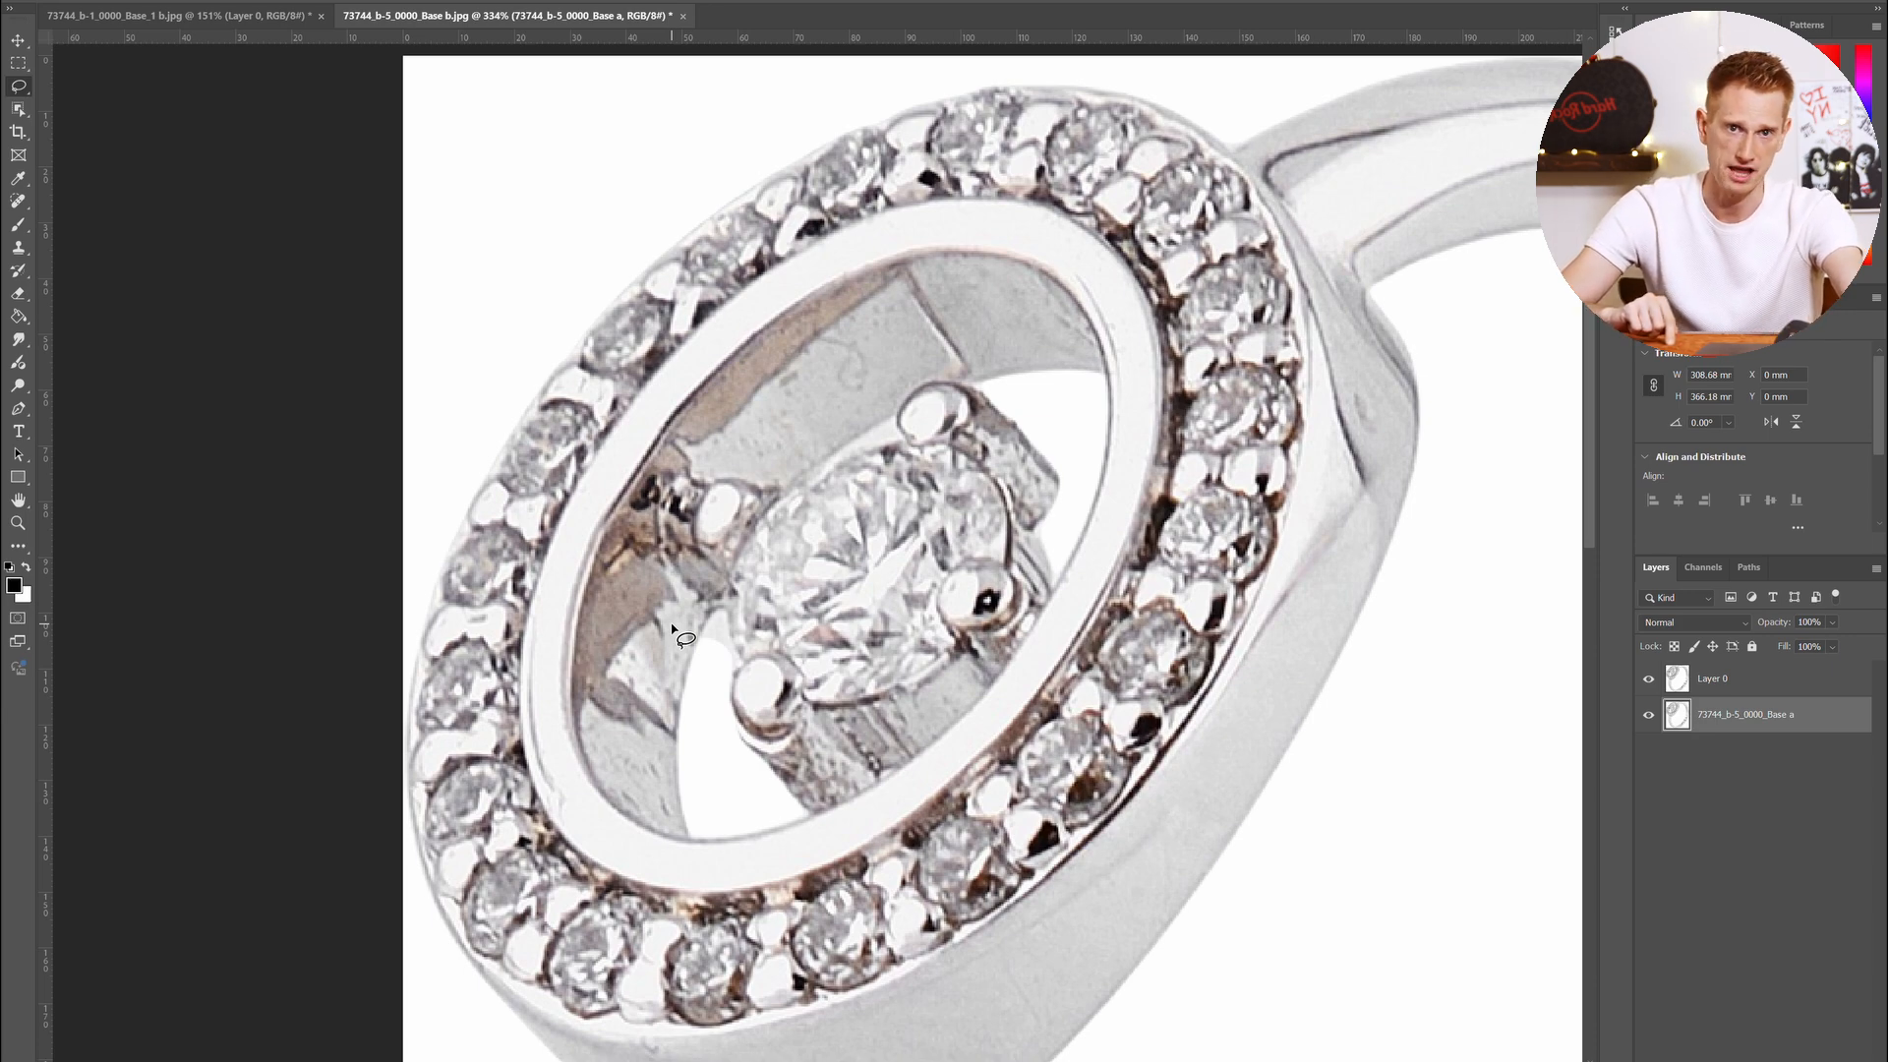
# Make Layer 0 the active layer for the view of the center setting
pyautogui.scroll(2, 640, 595)
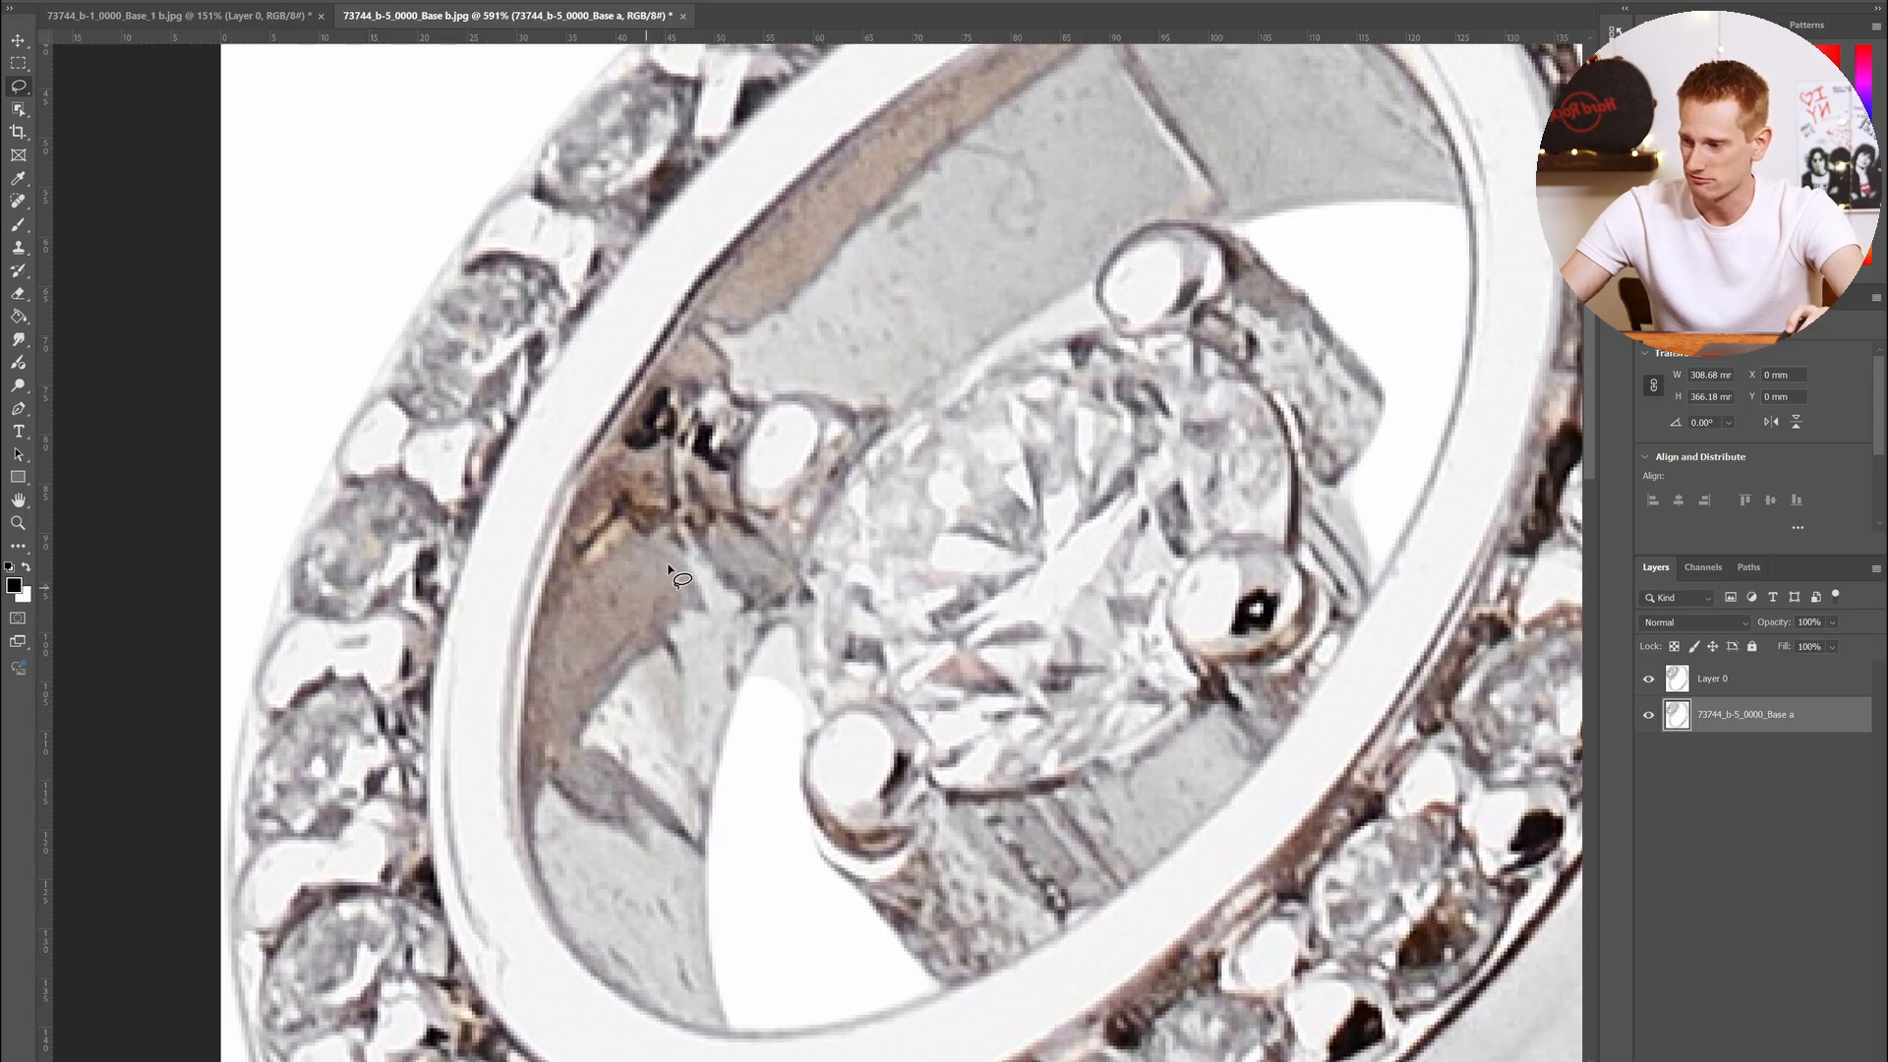
pyautogui.click(1753, 695)
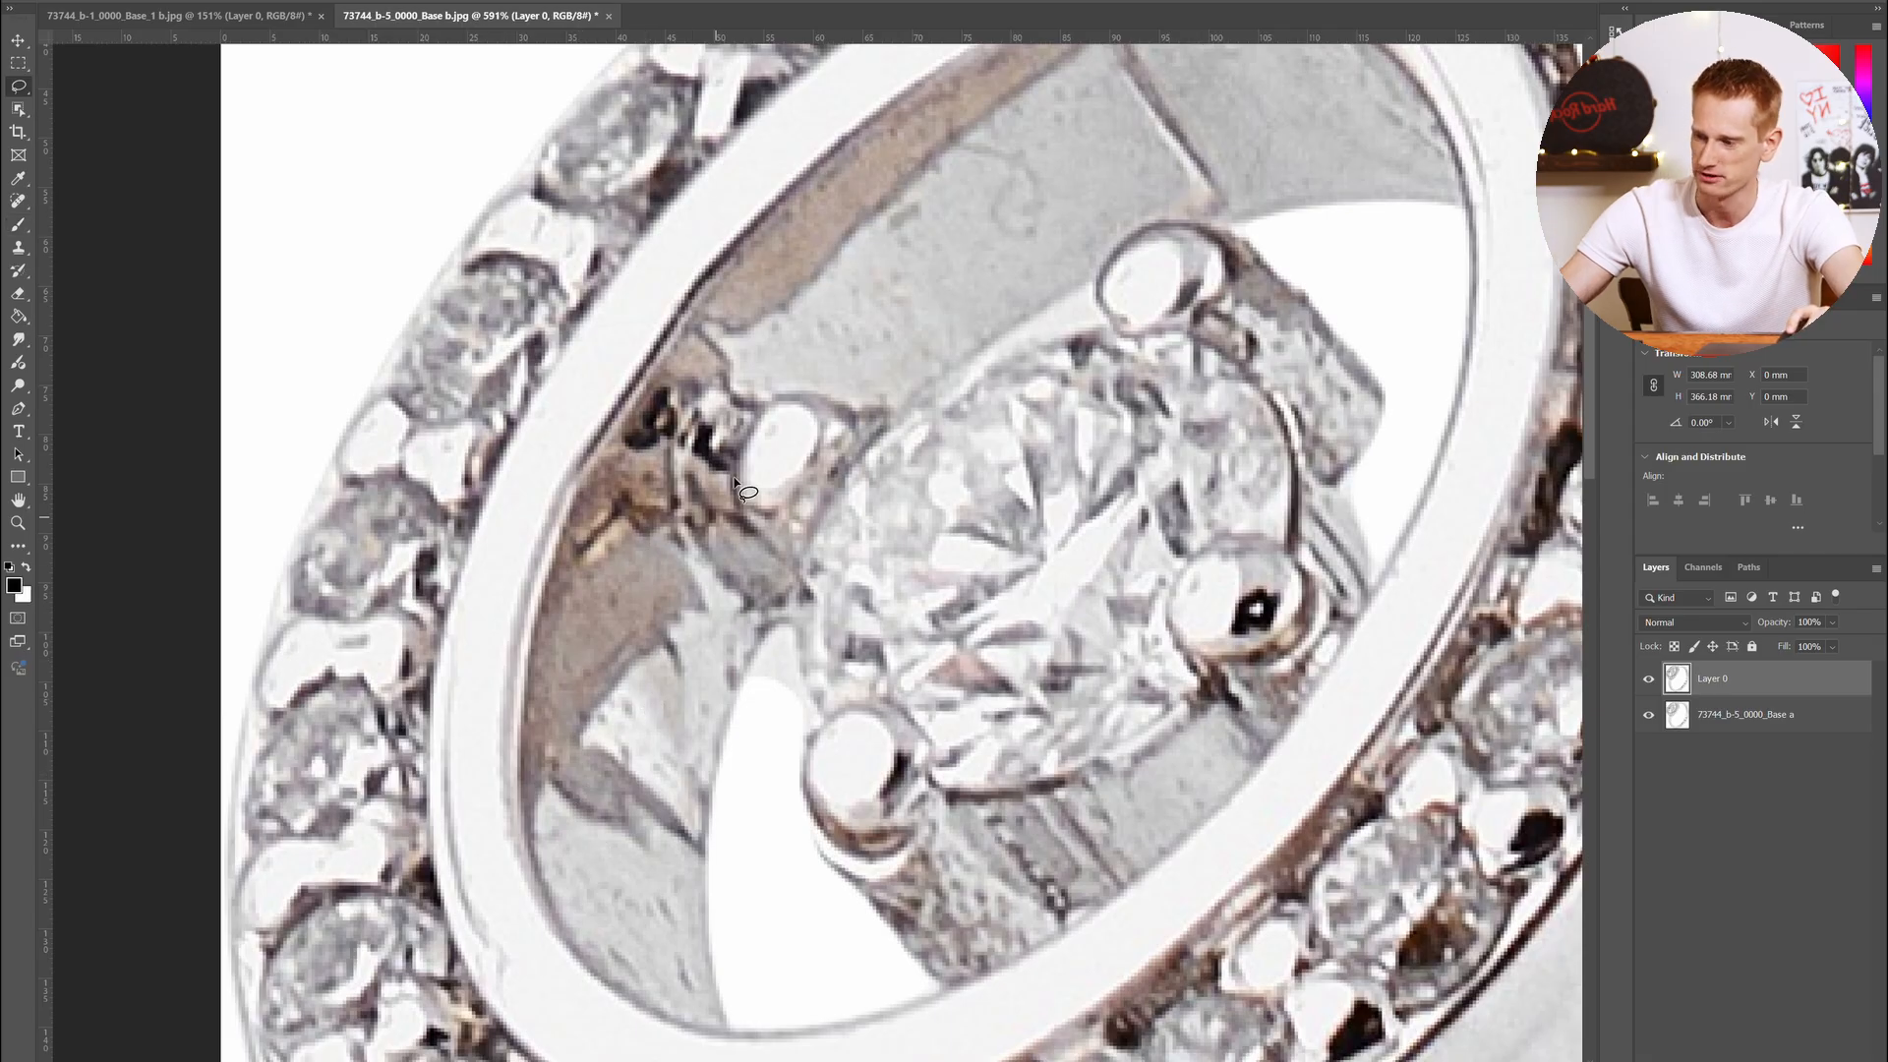
pyautogui.scroll(-2, 701, 536)
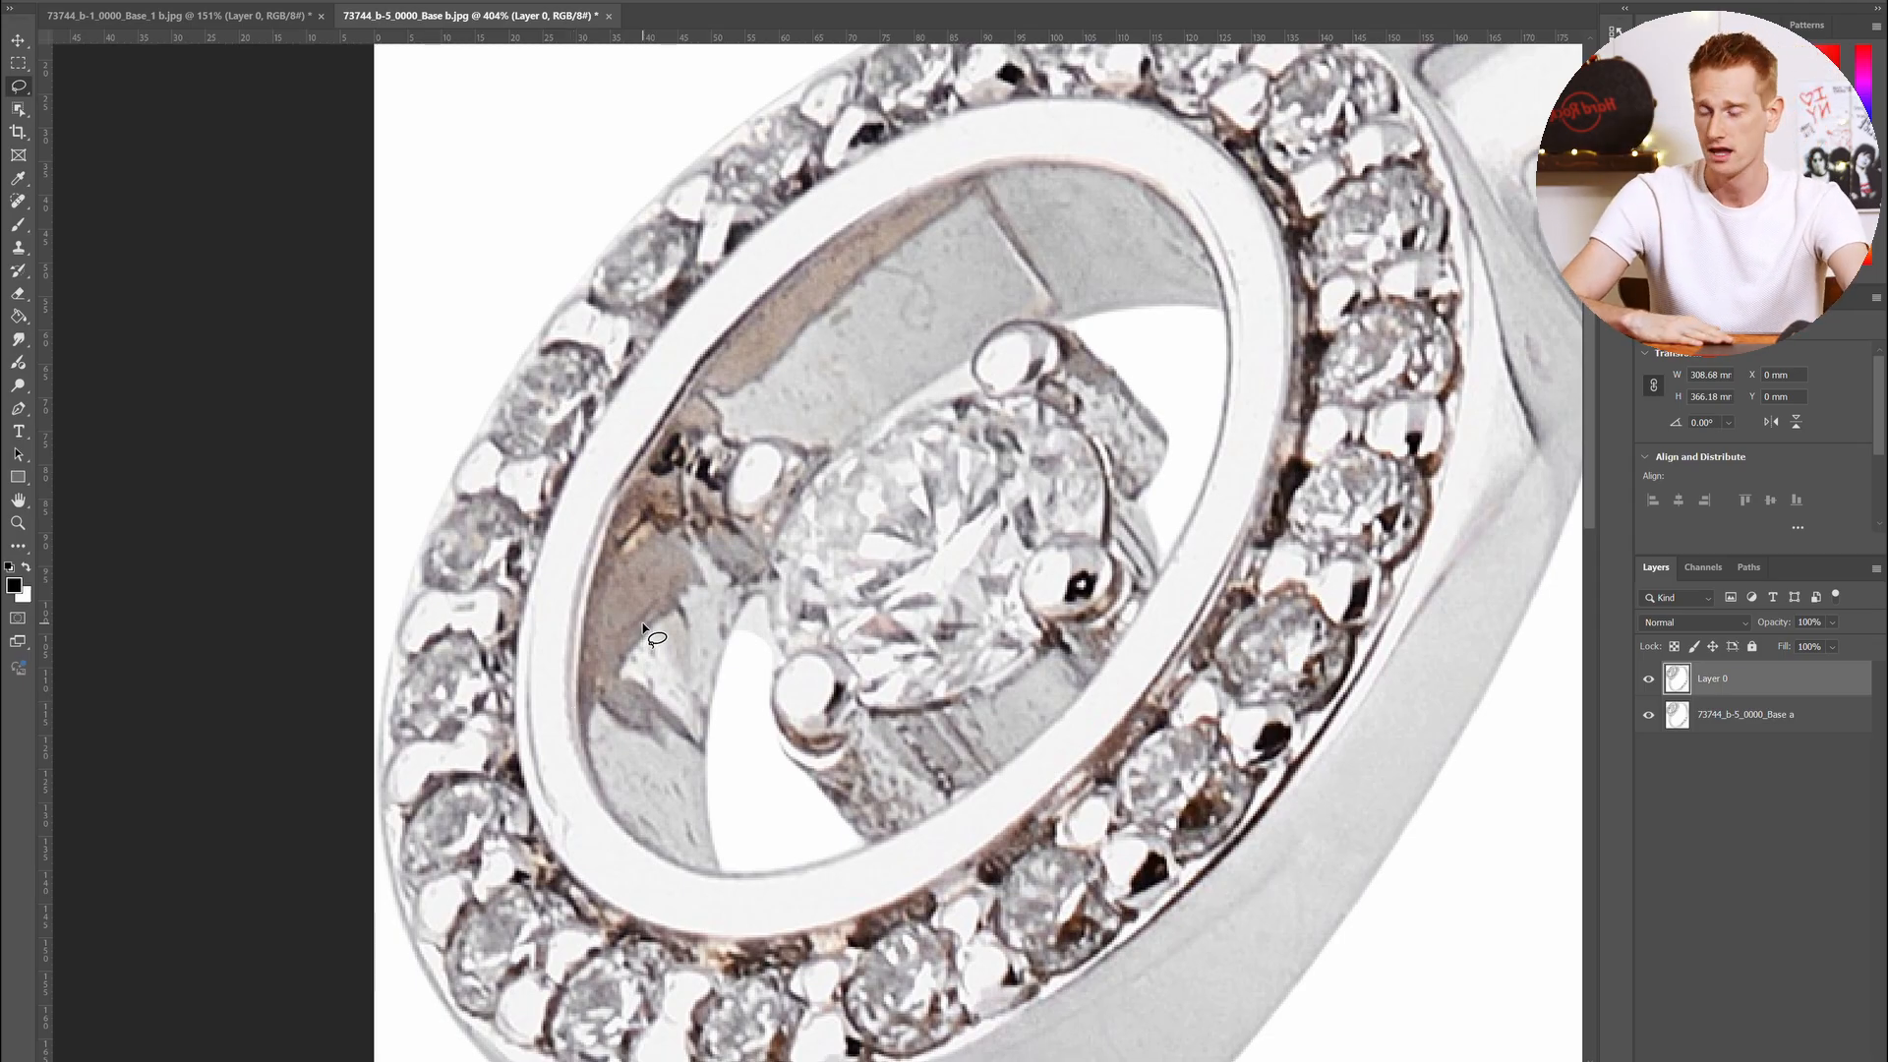
# Hide Layer 0 and examine the center stone, its prongs and the inner wall in the retouched version
pyautogui.hotkey('ctrl', ',')
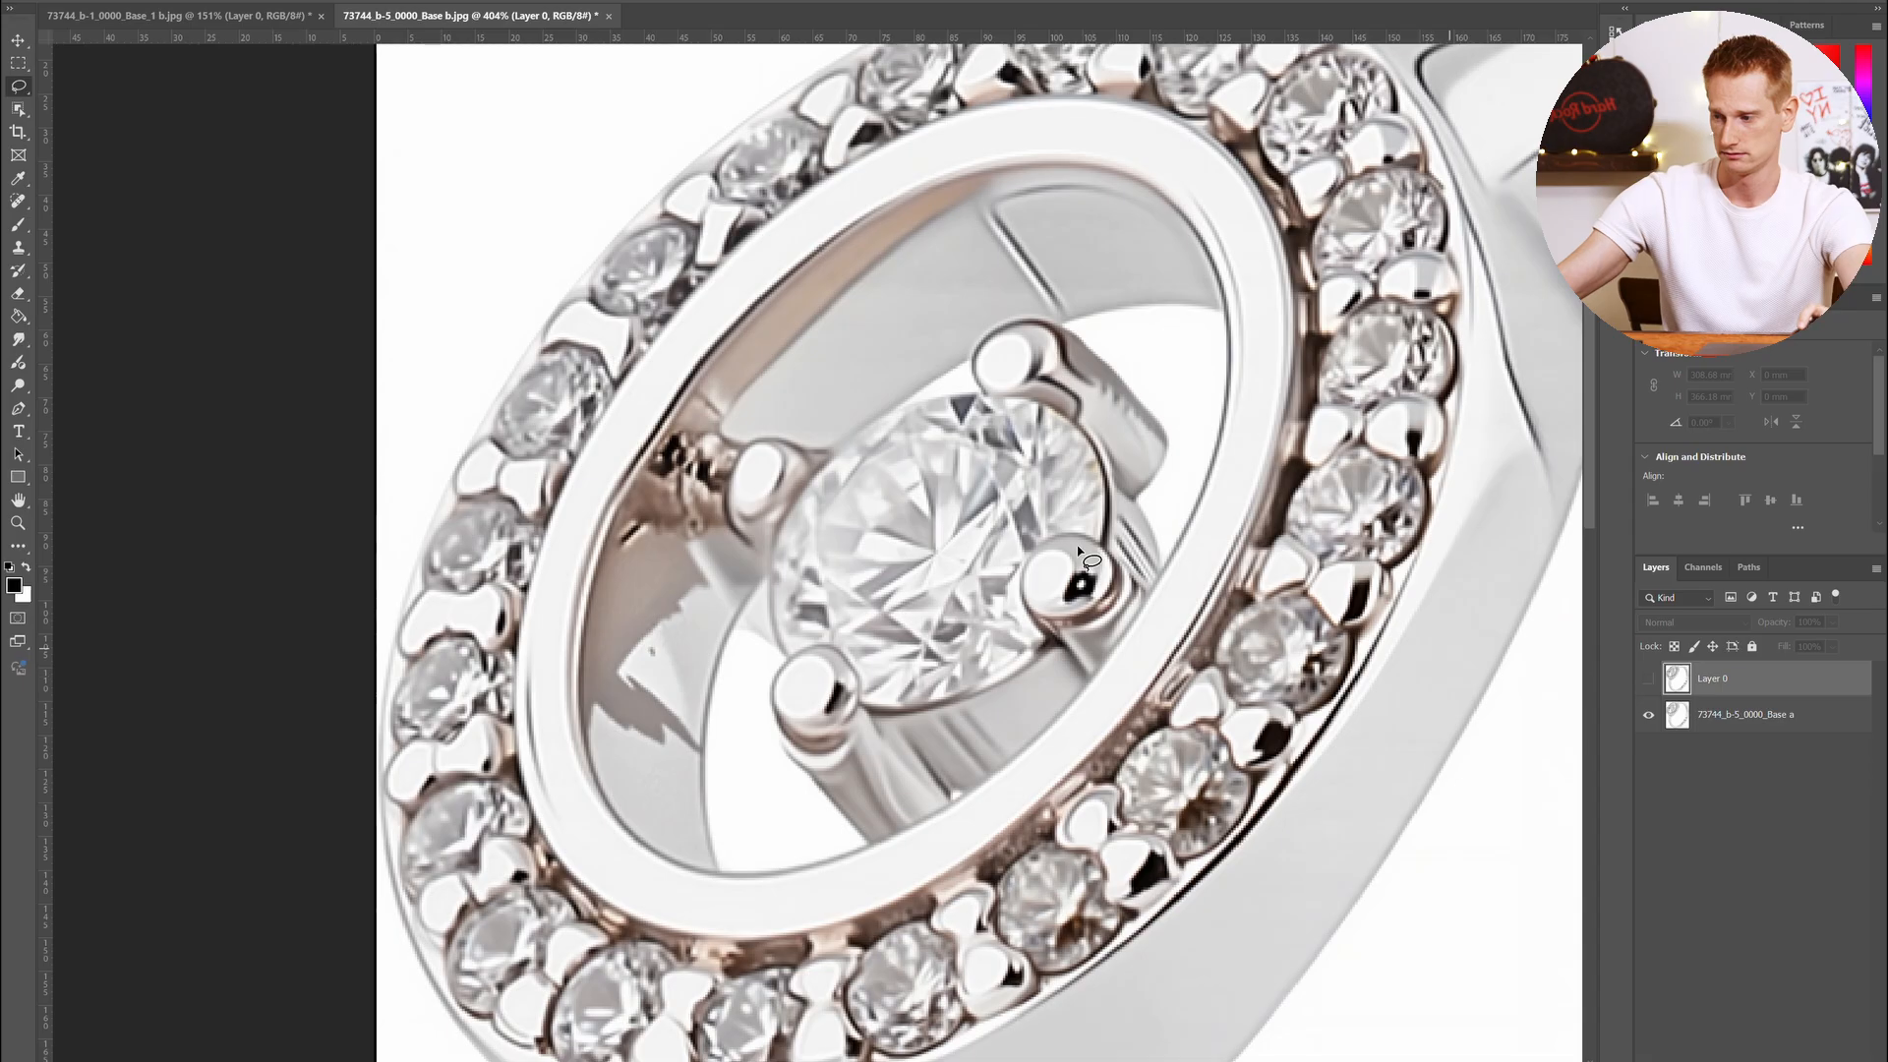
pyautogui.scroll(-2, 669, 560)
pyautogui.scroll(2, 669, 558)
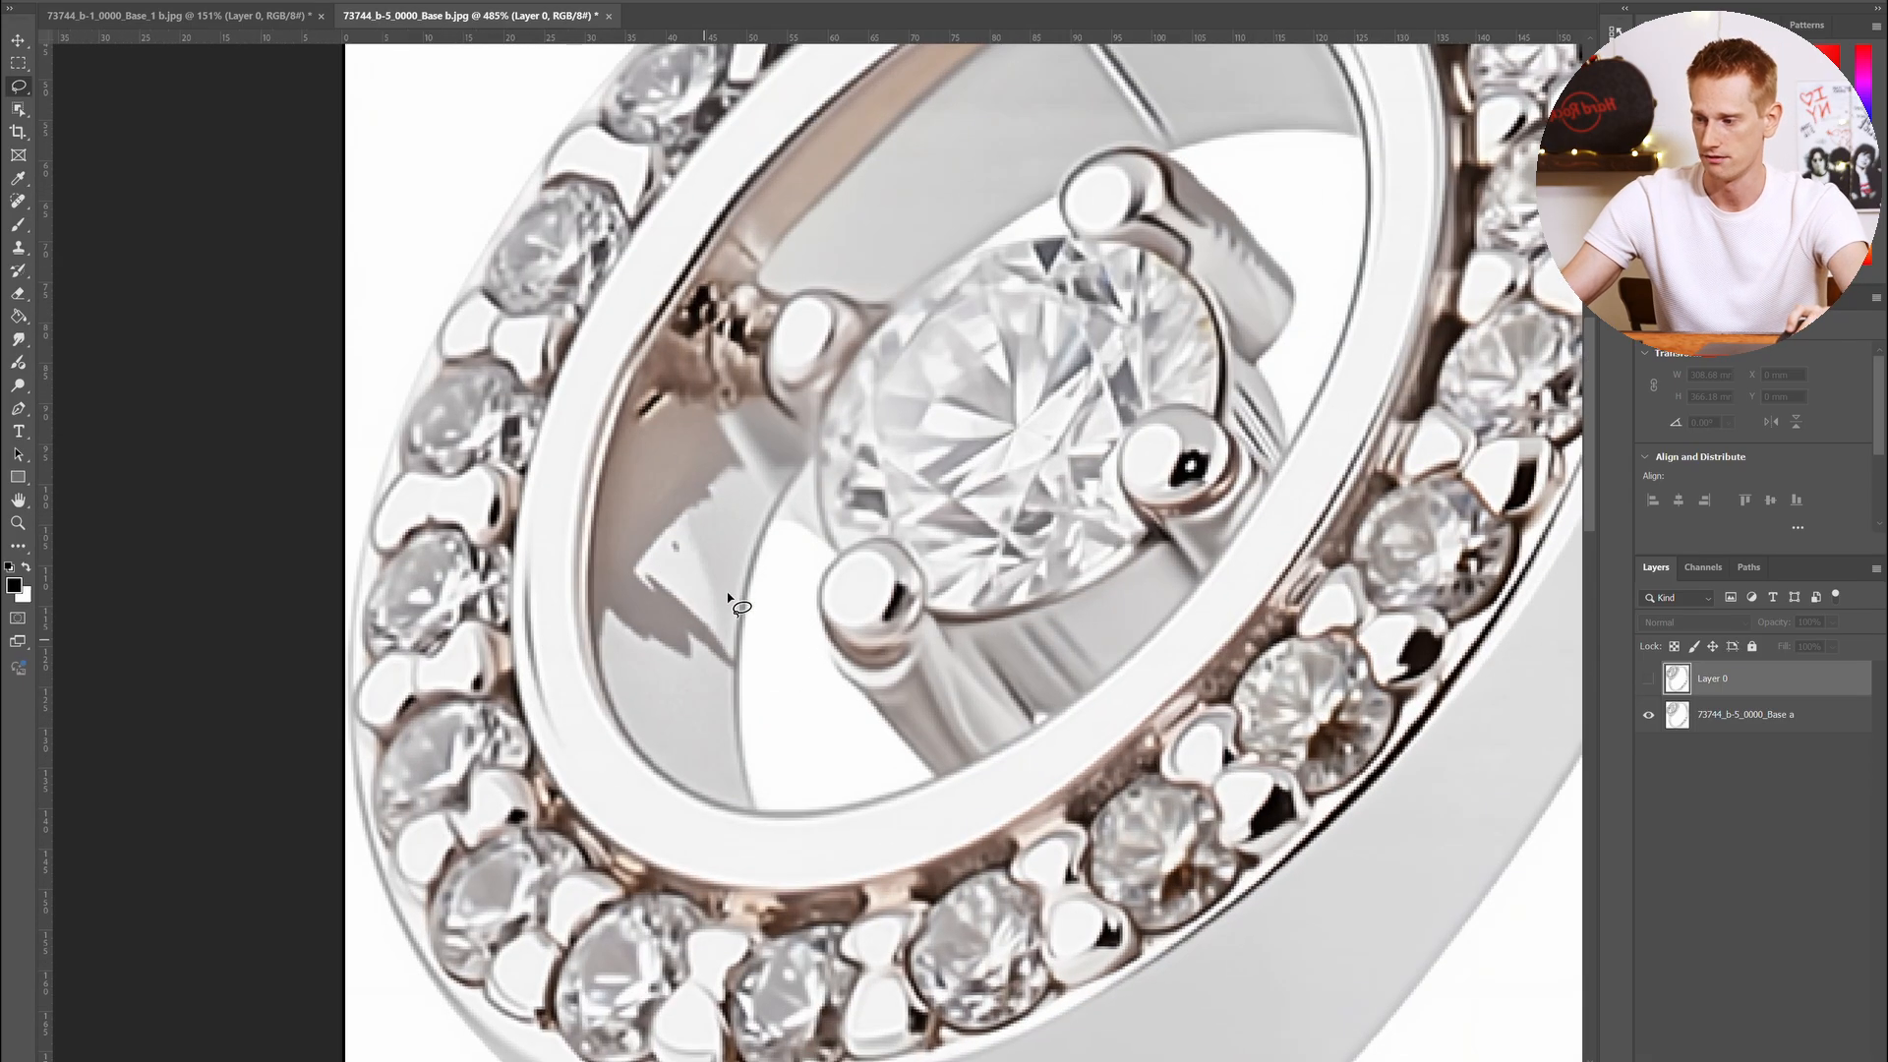
pyautogui.scroll(-1, 766, 462)
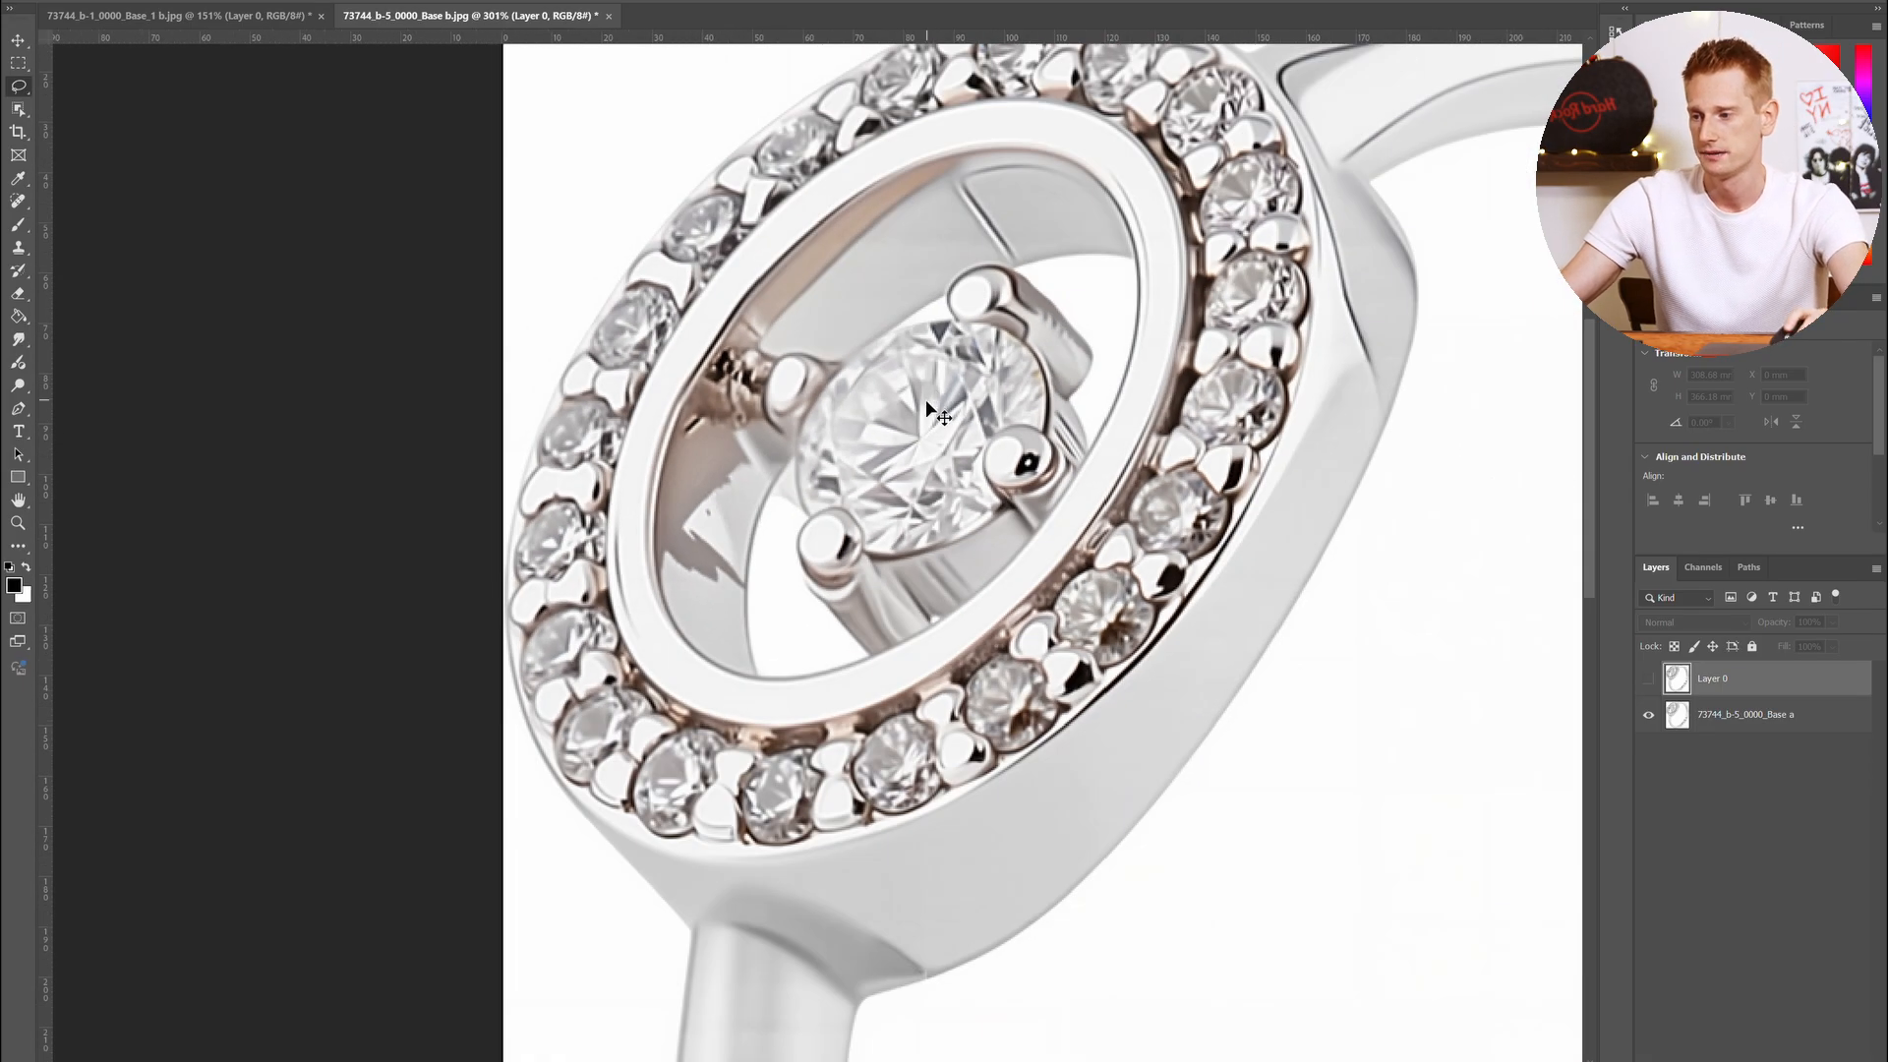
pyautogui.scroll(2, 927, 403)
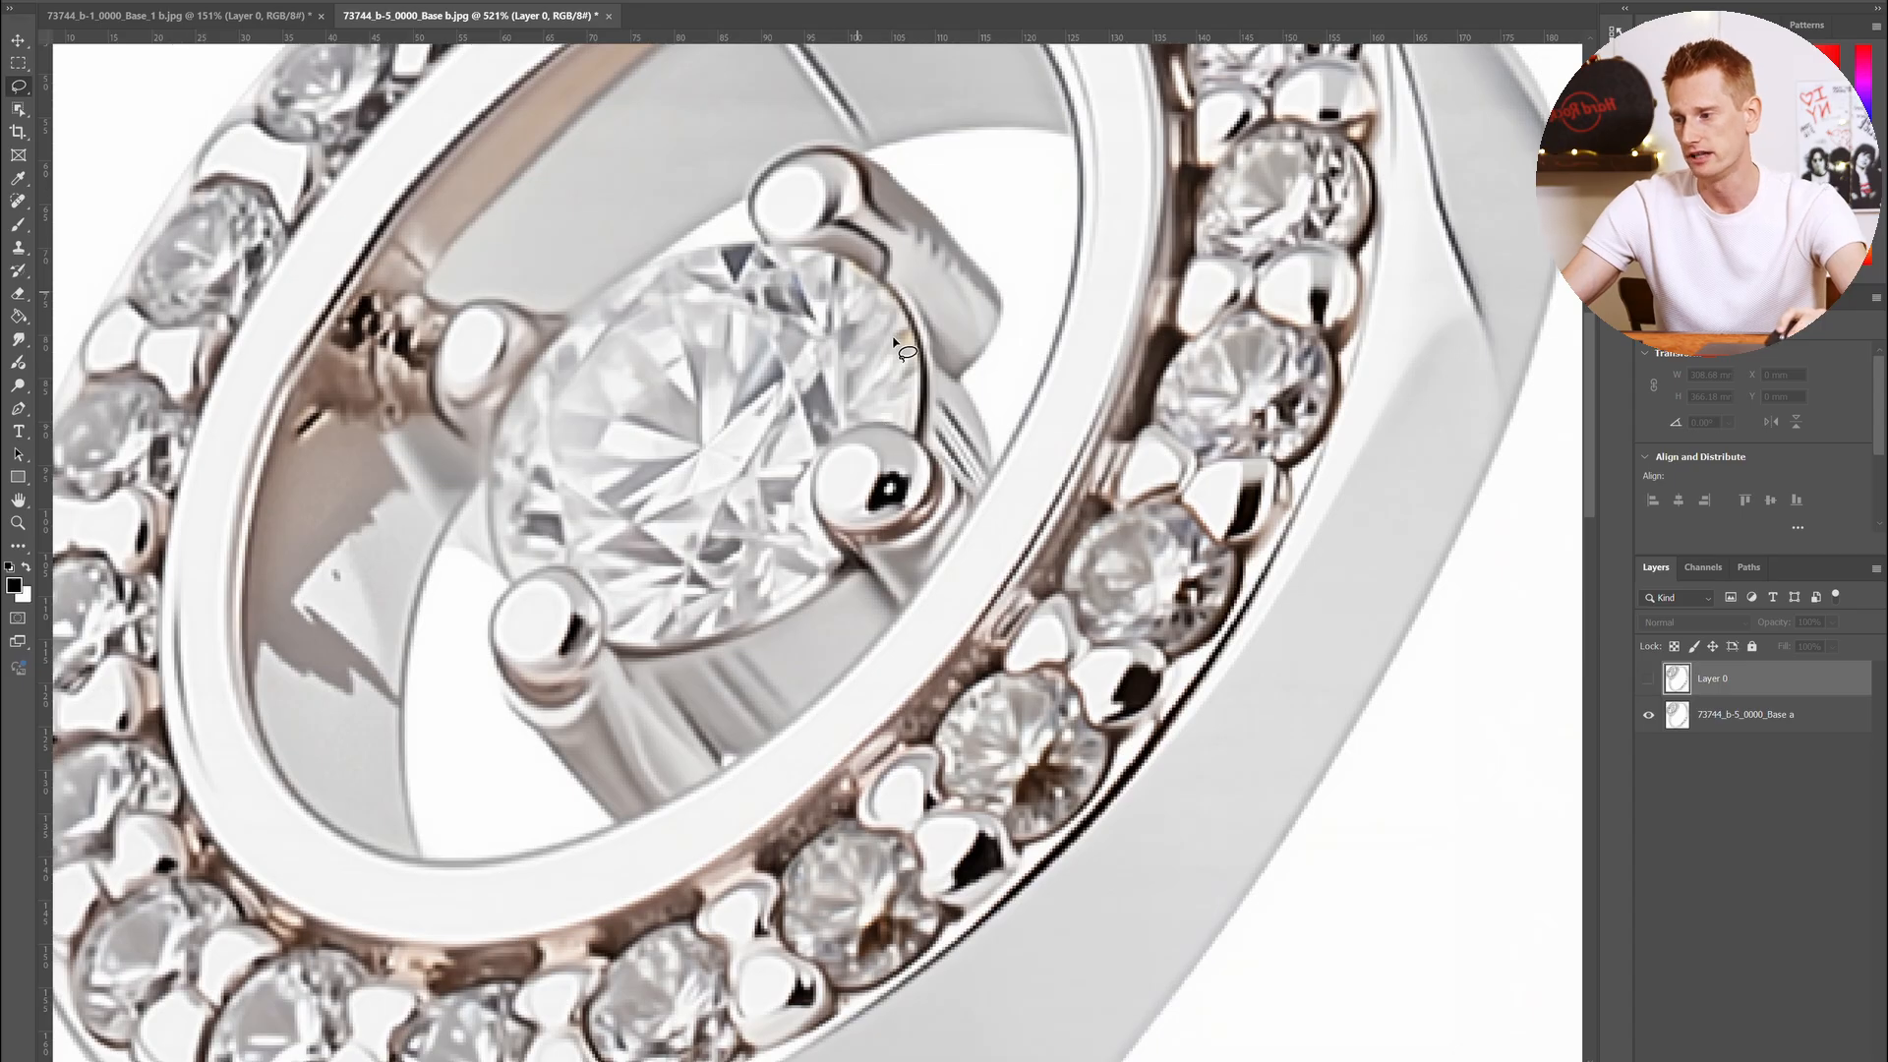
# Outline the two prong shafts beside the center stone with the Lasso and examine them against the whole ring
pyautogui.moveTo(904, 351)
pyautogui.mouseDown()
pyautogui.moveTo(959, 262)
pyautogui.moveTo(850, 211)
pyautogui.mouseUp()
pyautogui.moveTo(603, 702)
pyautogui.keyDown('shift'); pyautogui.mouseDown()
pyautogui.moveTo(644, 801)
pyautogui.moveTo(696, 722)
pyautogui.mouseUp(); pyautogui.keyUp('shift')
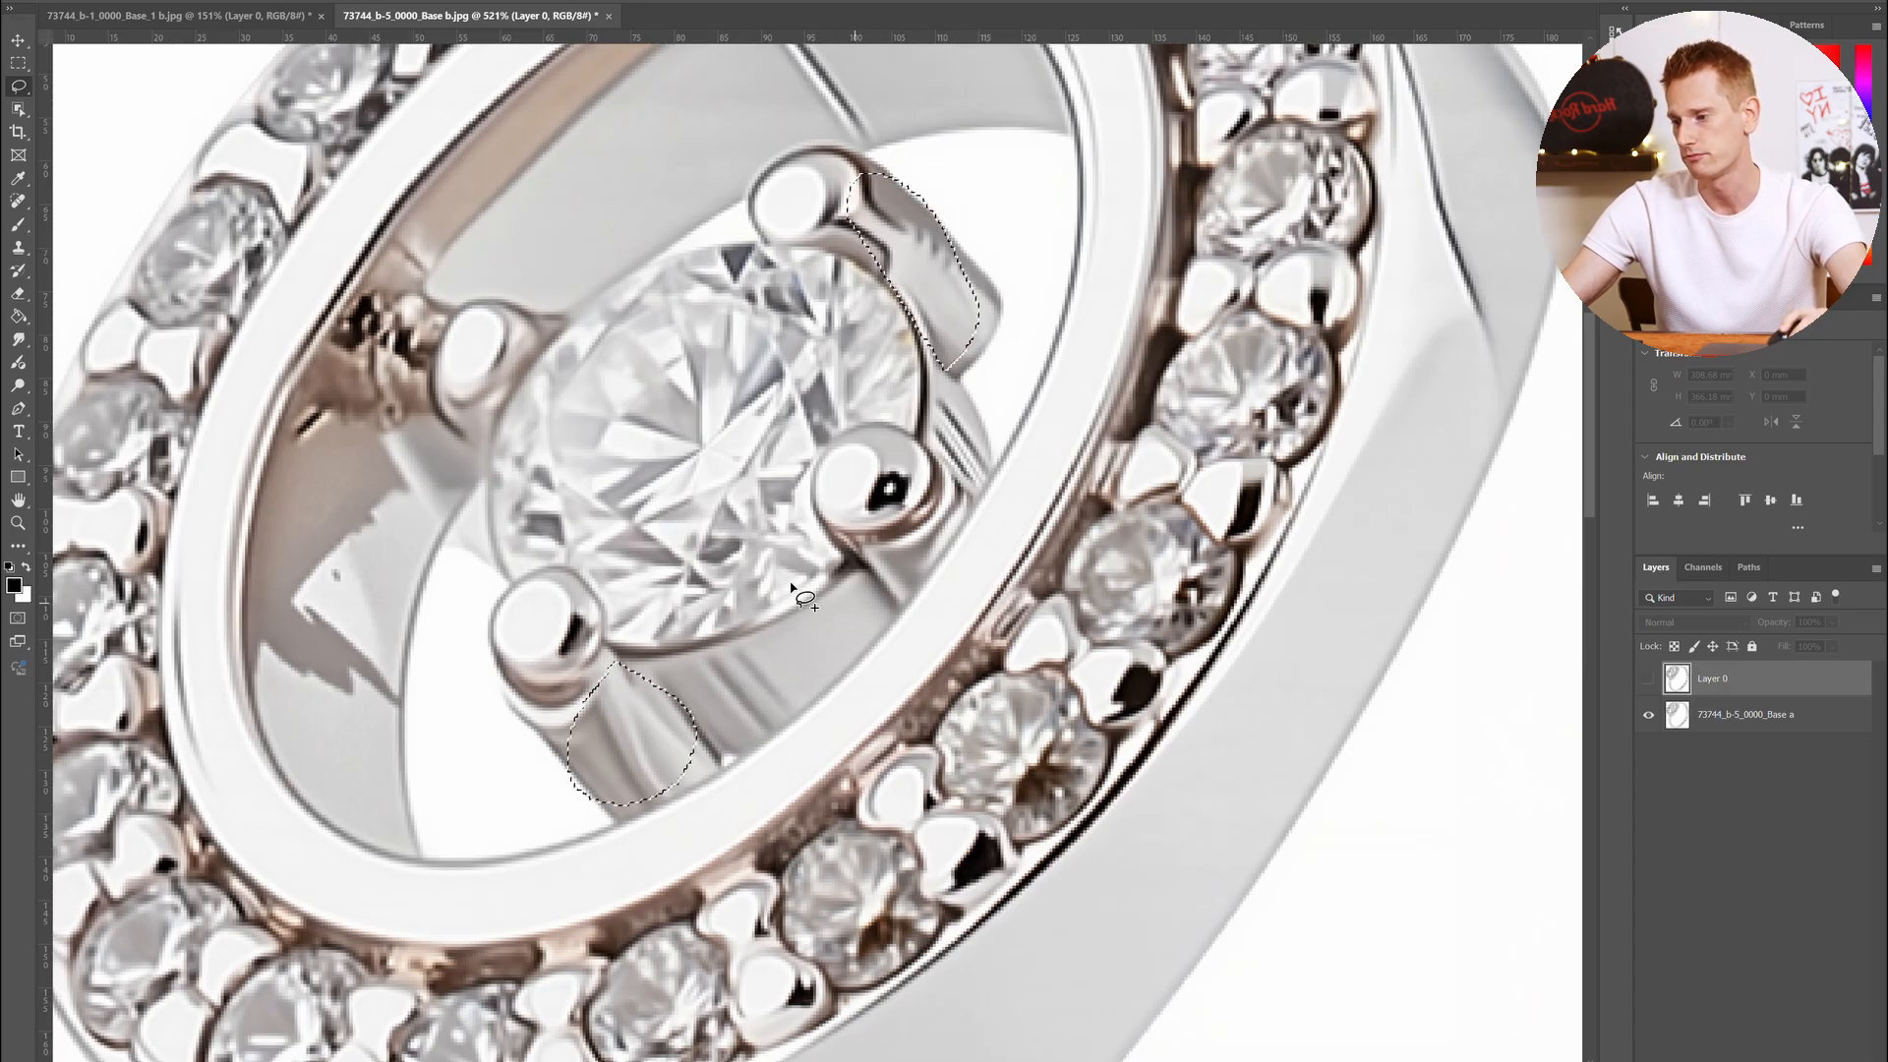
pyautogui.scroll(-1, 792, 587)
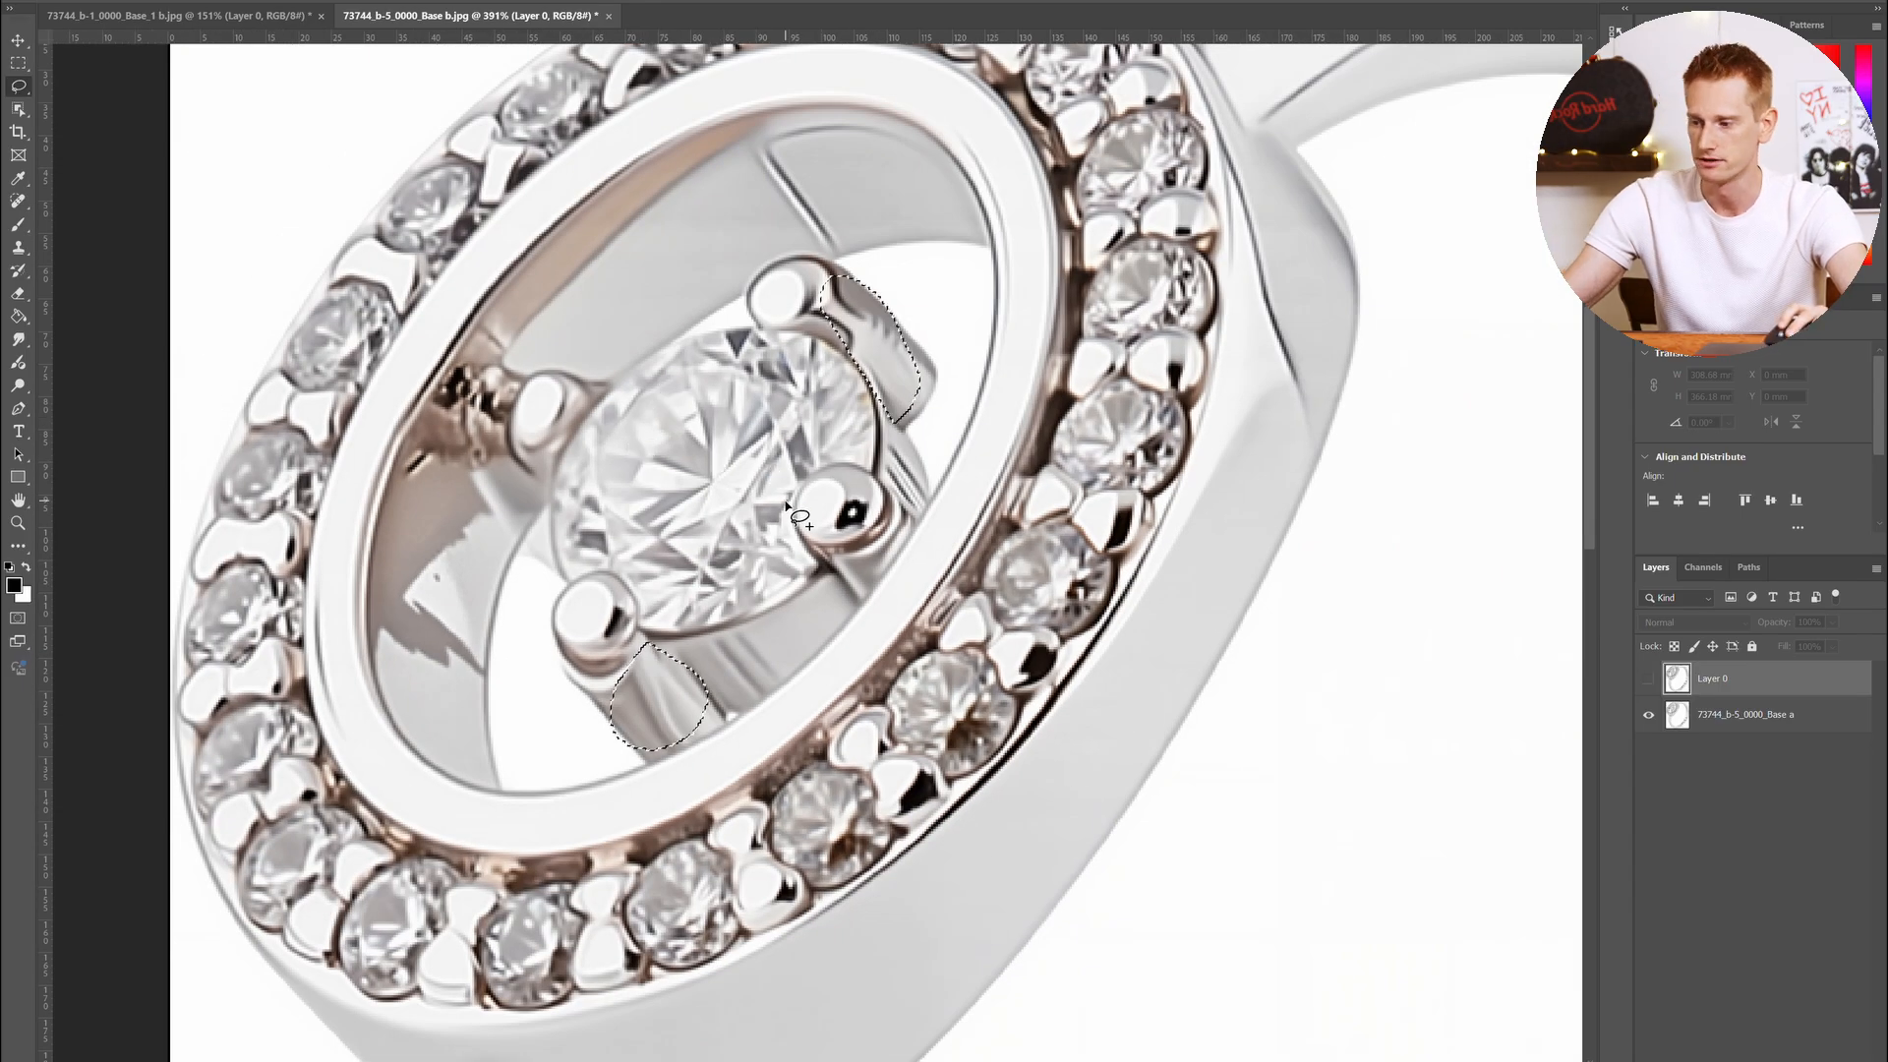
pyautogui.scroll(-3, 786, 504)
pyautogui.scroll(-1, 767, 653)
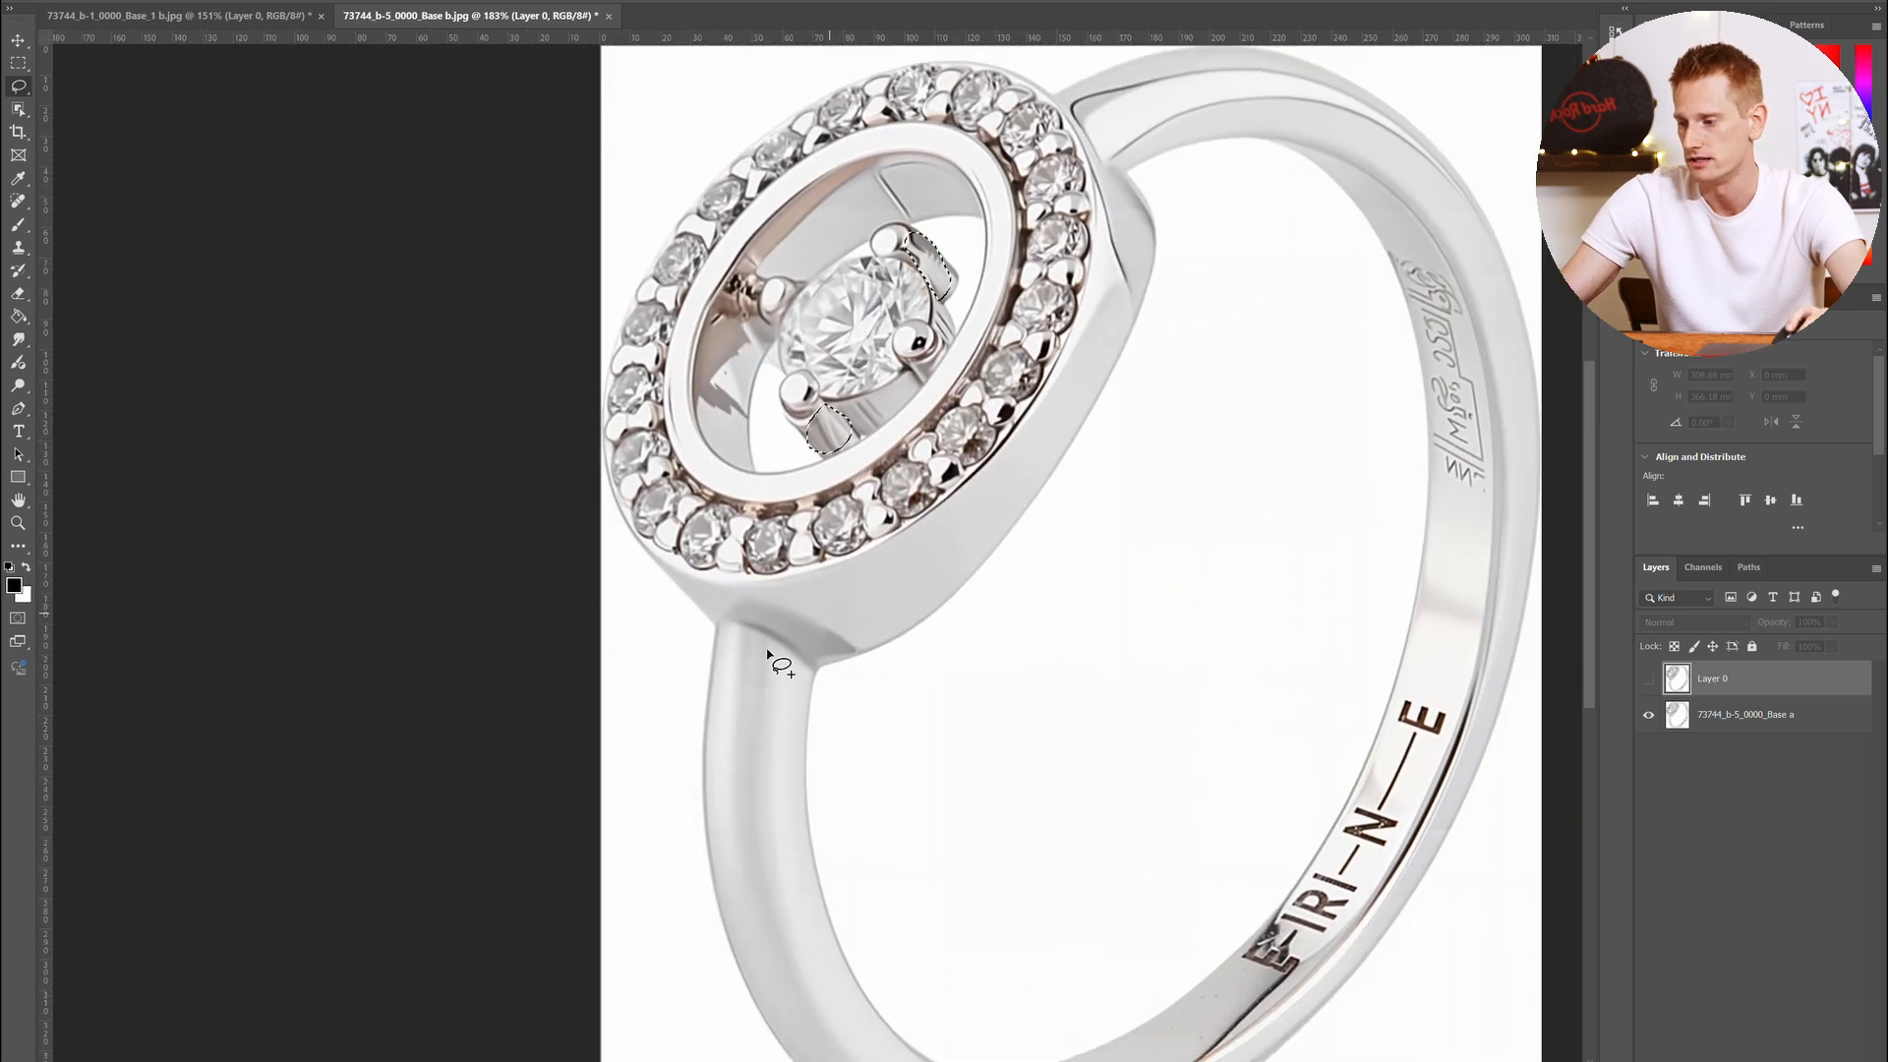
# Compare the joint between the ring head and the band with Layer 0 shown and hidden, leaving the layer hidden
pyautogui.scroll(2, 801, 630)
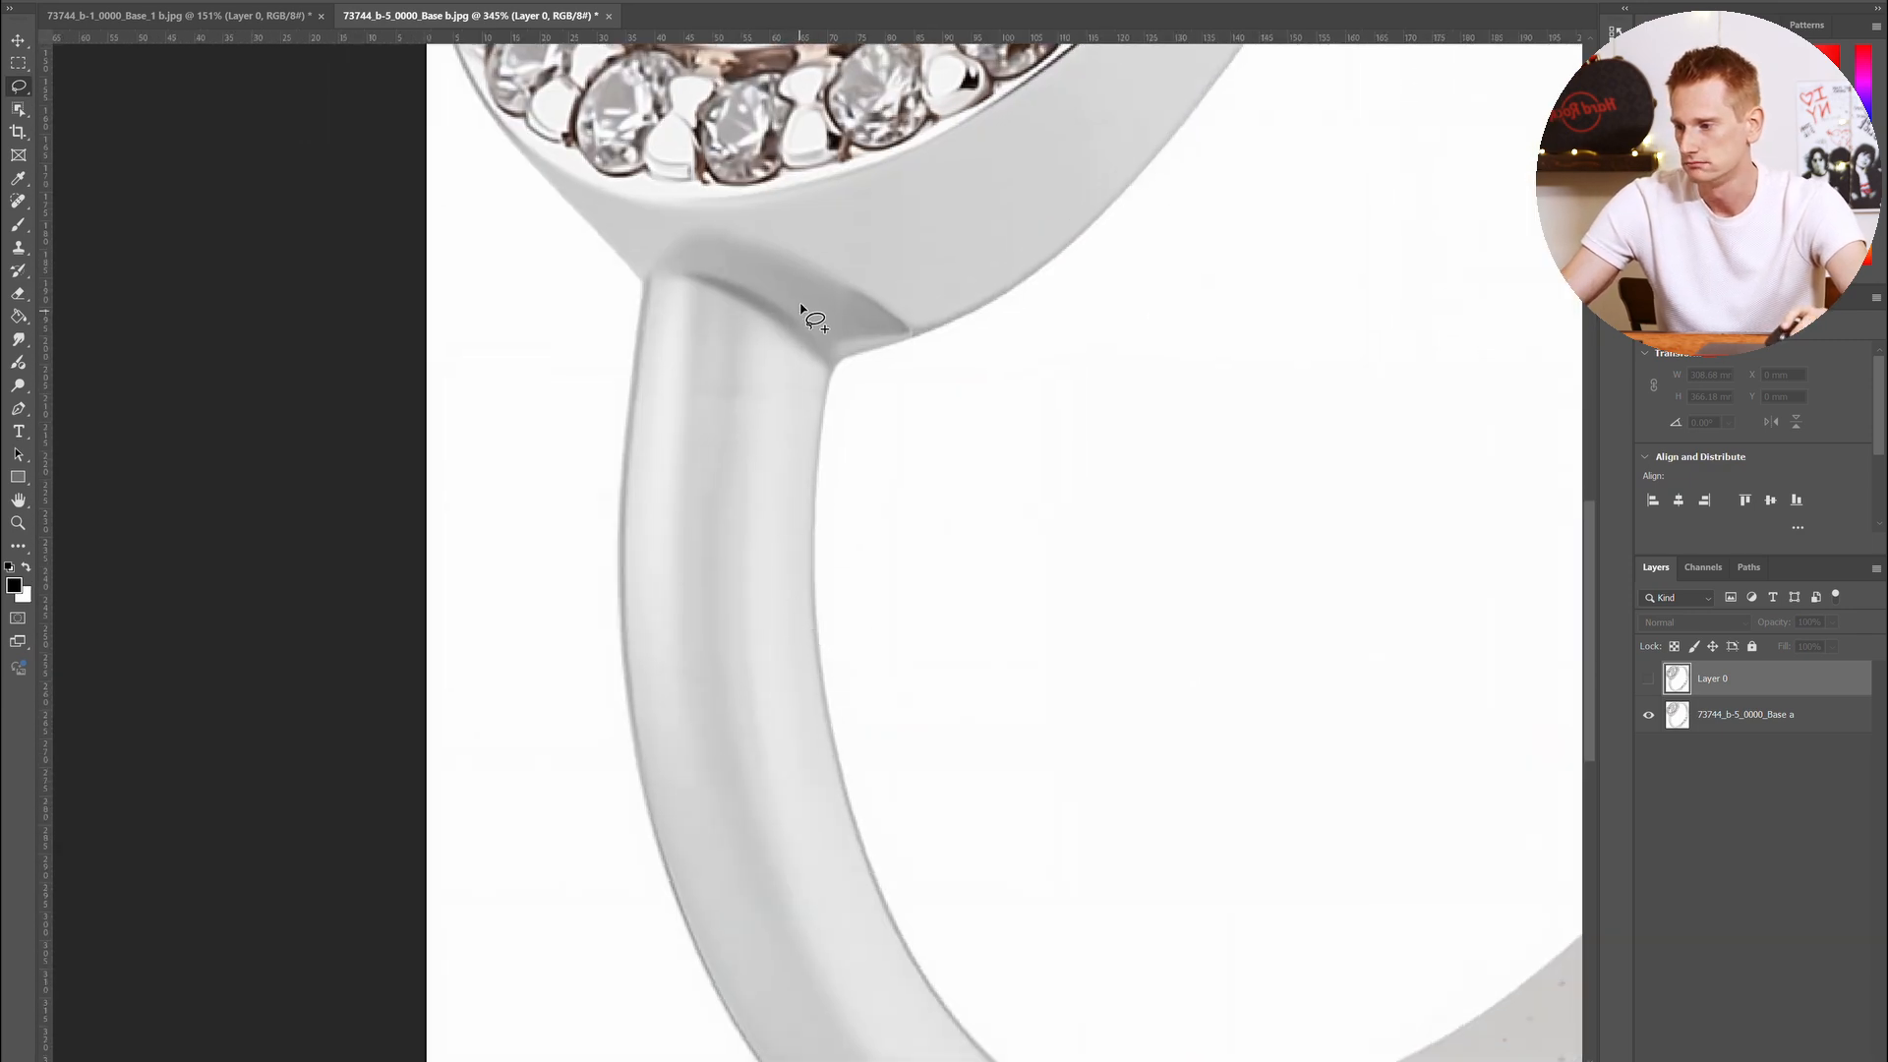
pyautogui.click(1647, 682)
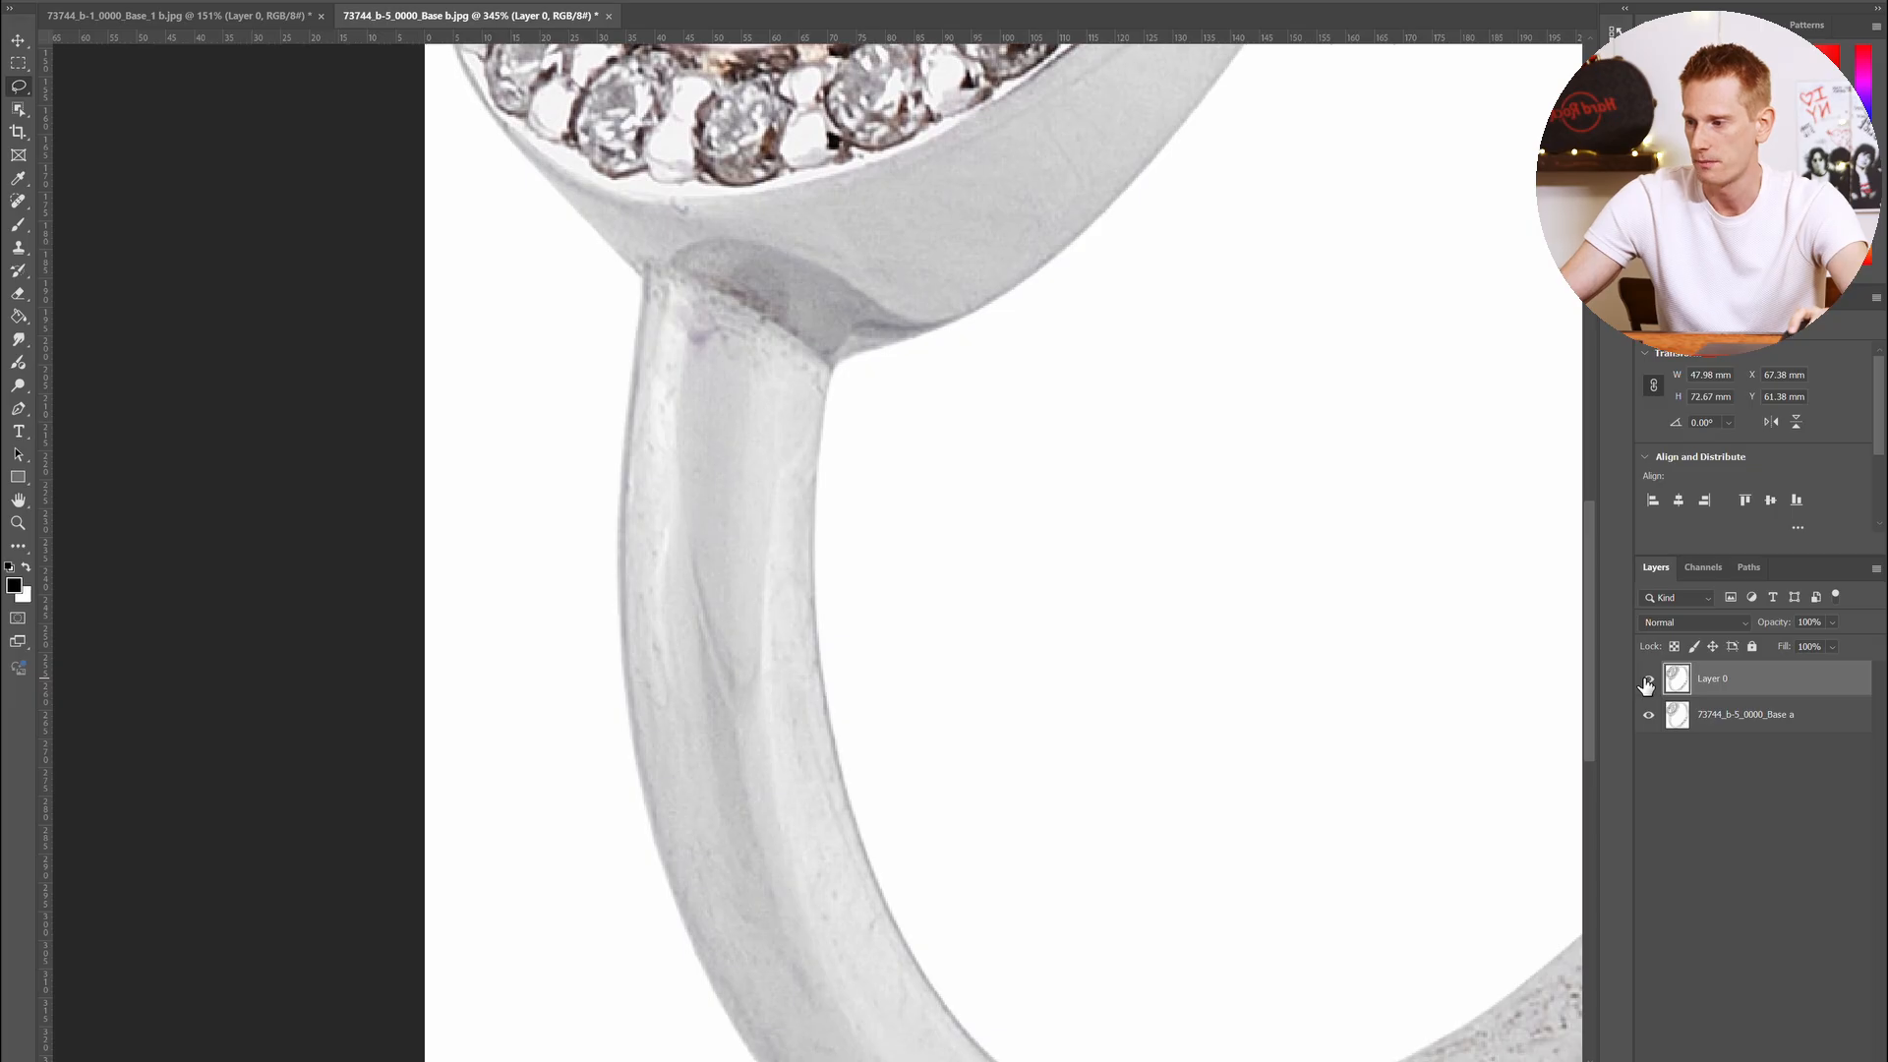
pyautogui.click(1648, 682)
pyautogui.click(1648, 681)
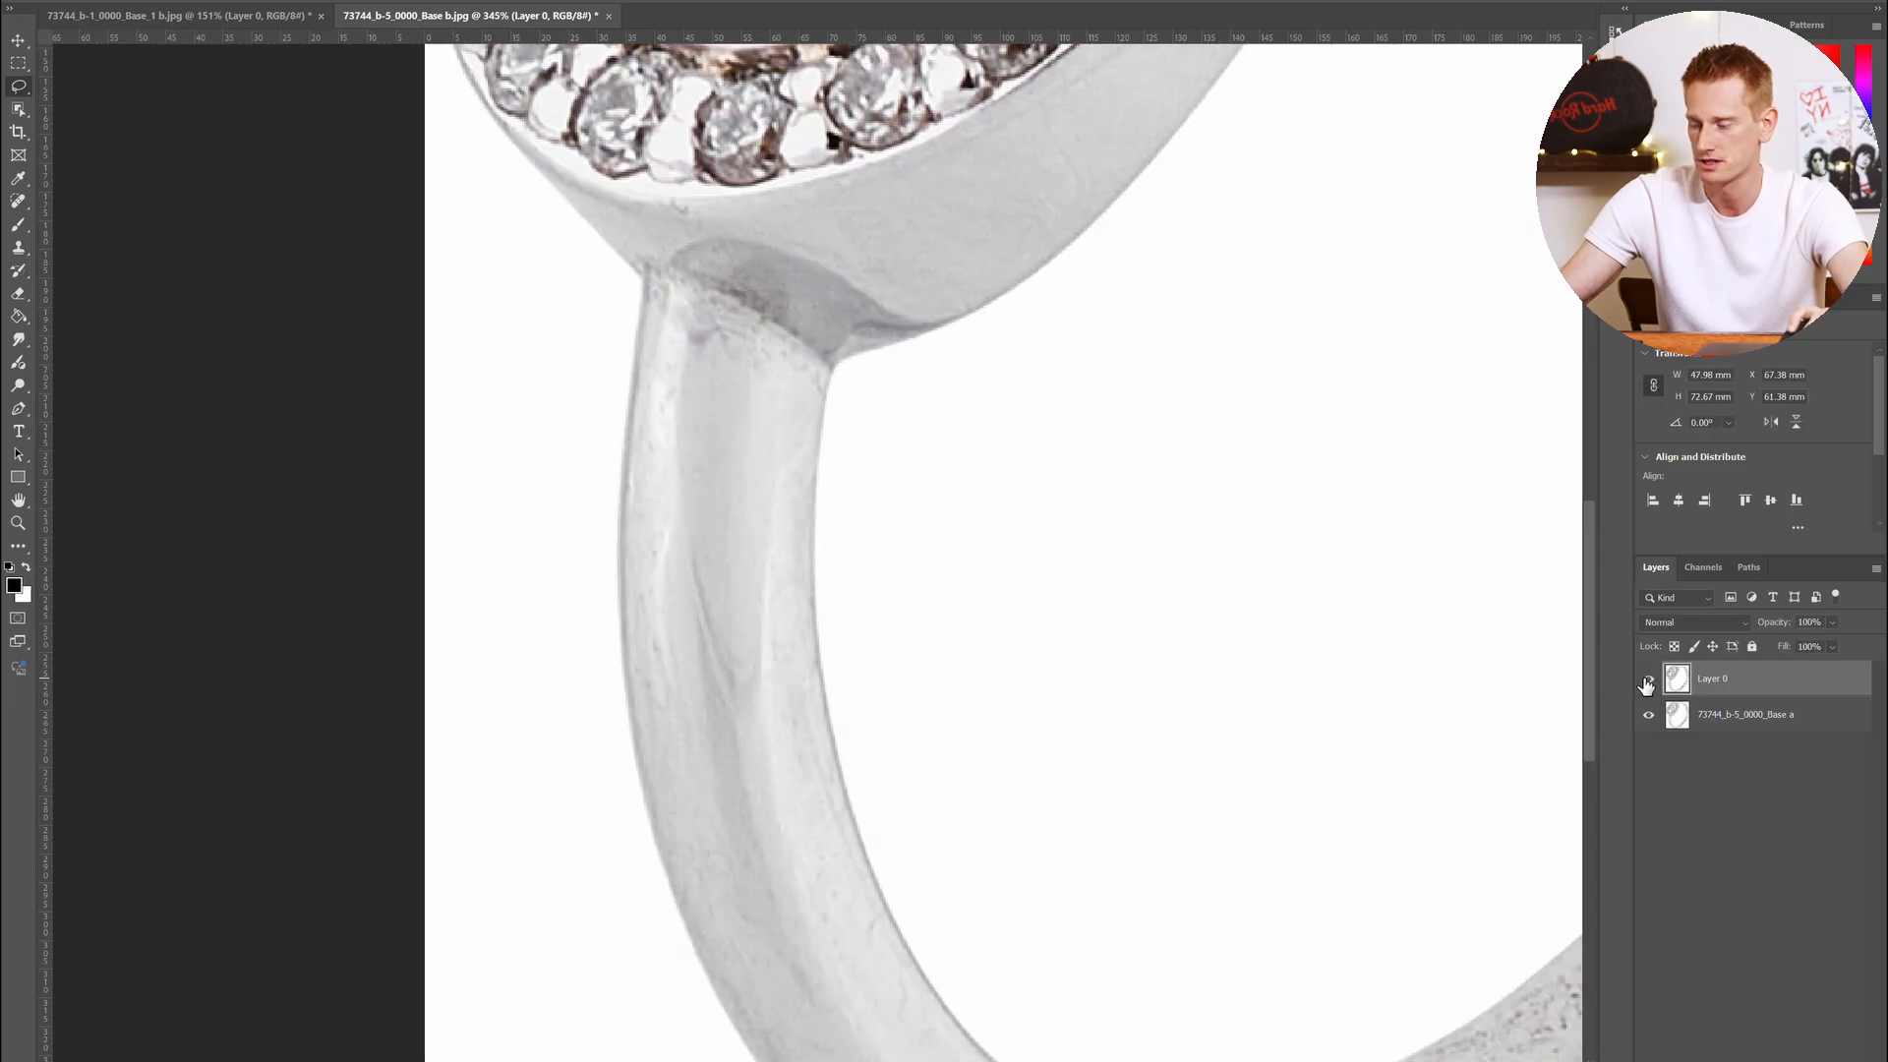
pyautogui.click(1648, 682)
# Compare the inner edge of the lower band up close with Layer 0 hidden and shown, leaving the layer visible
pyautogui.scroll(-5, 1017, 693)
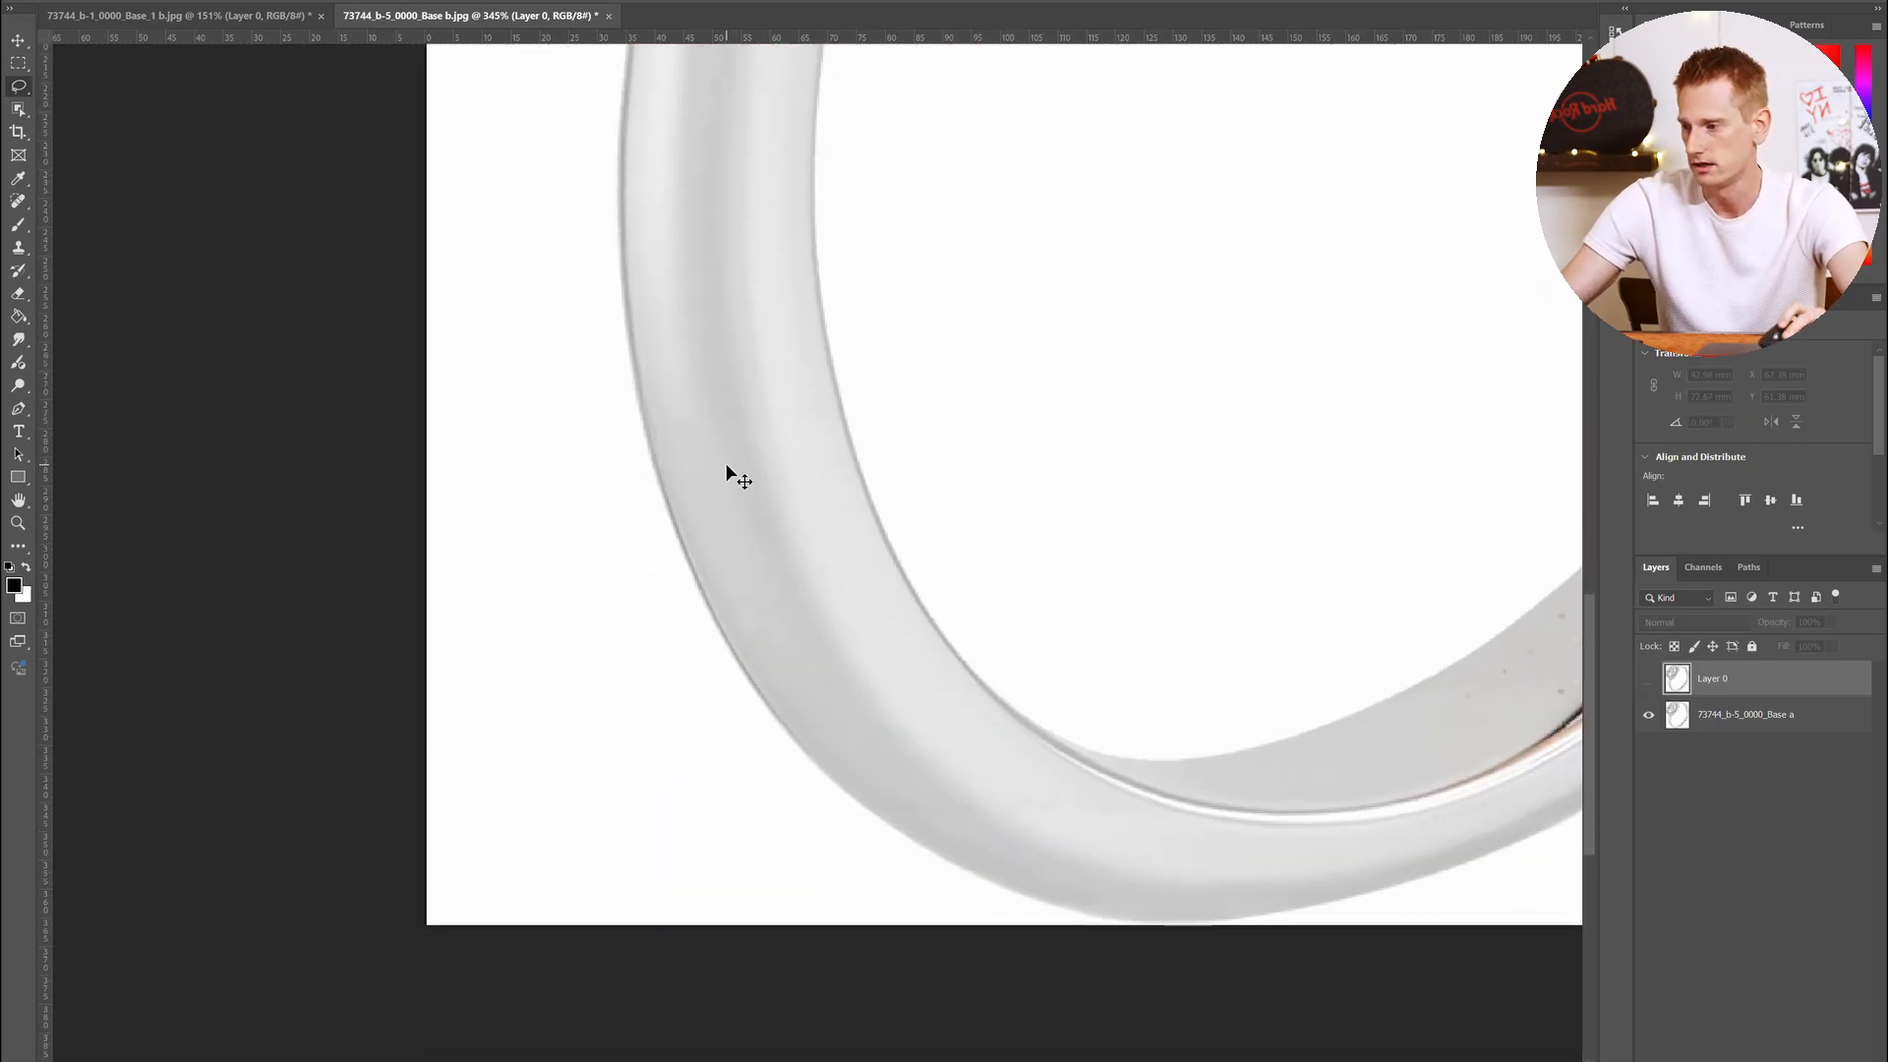
pyautogui.scroll(6, 1066, 742)
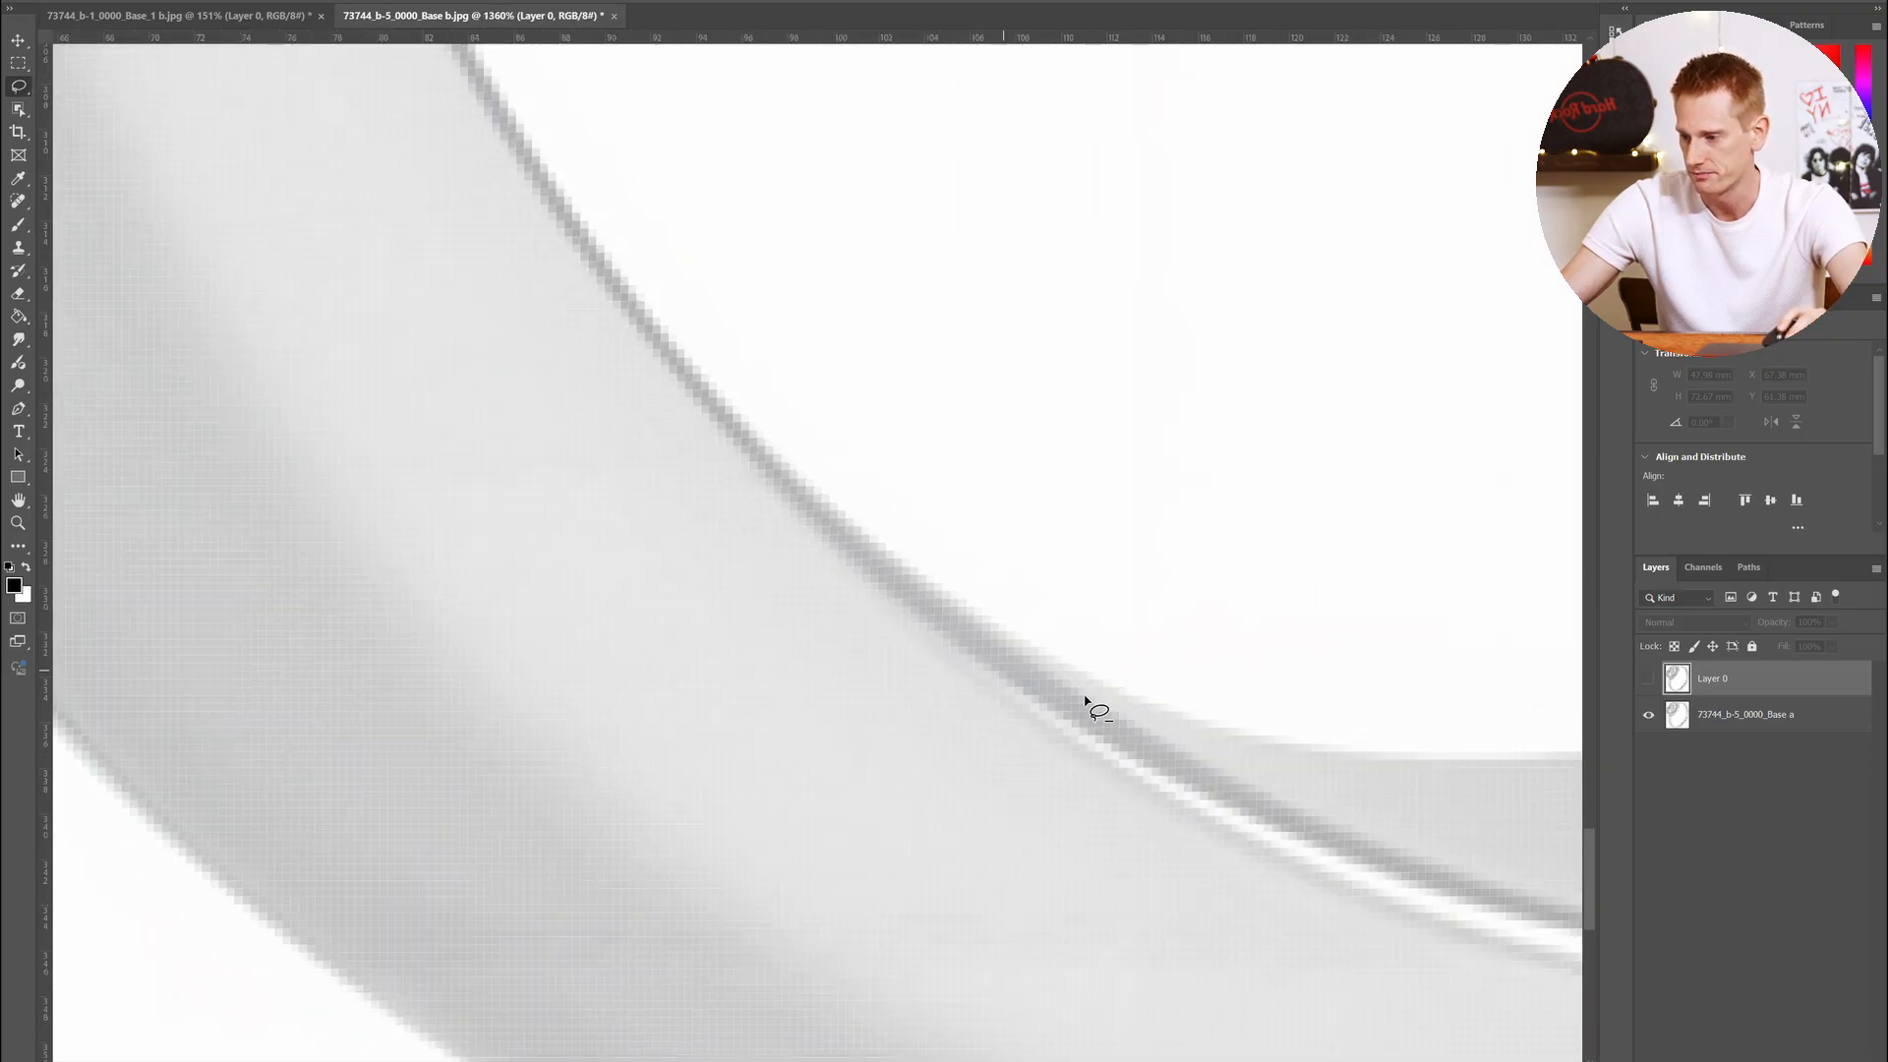
pyautogui.click(1647, 680)
pyautogui.click(1646, 681)
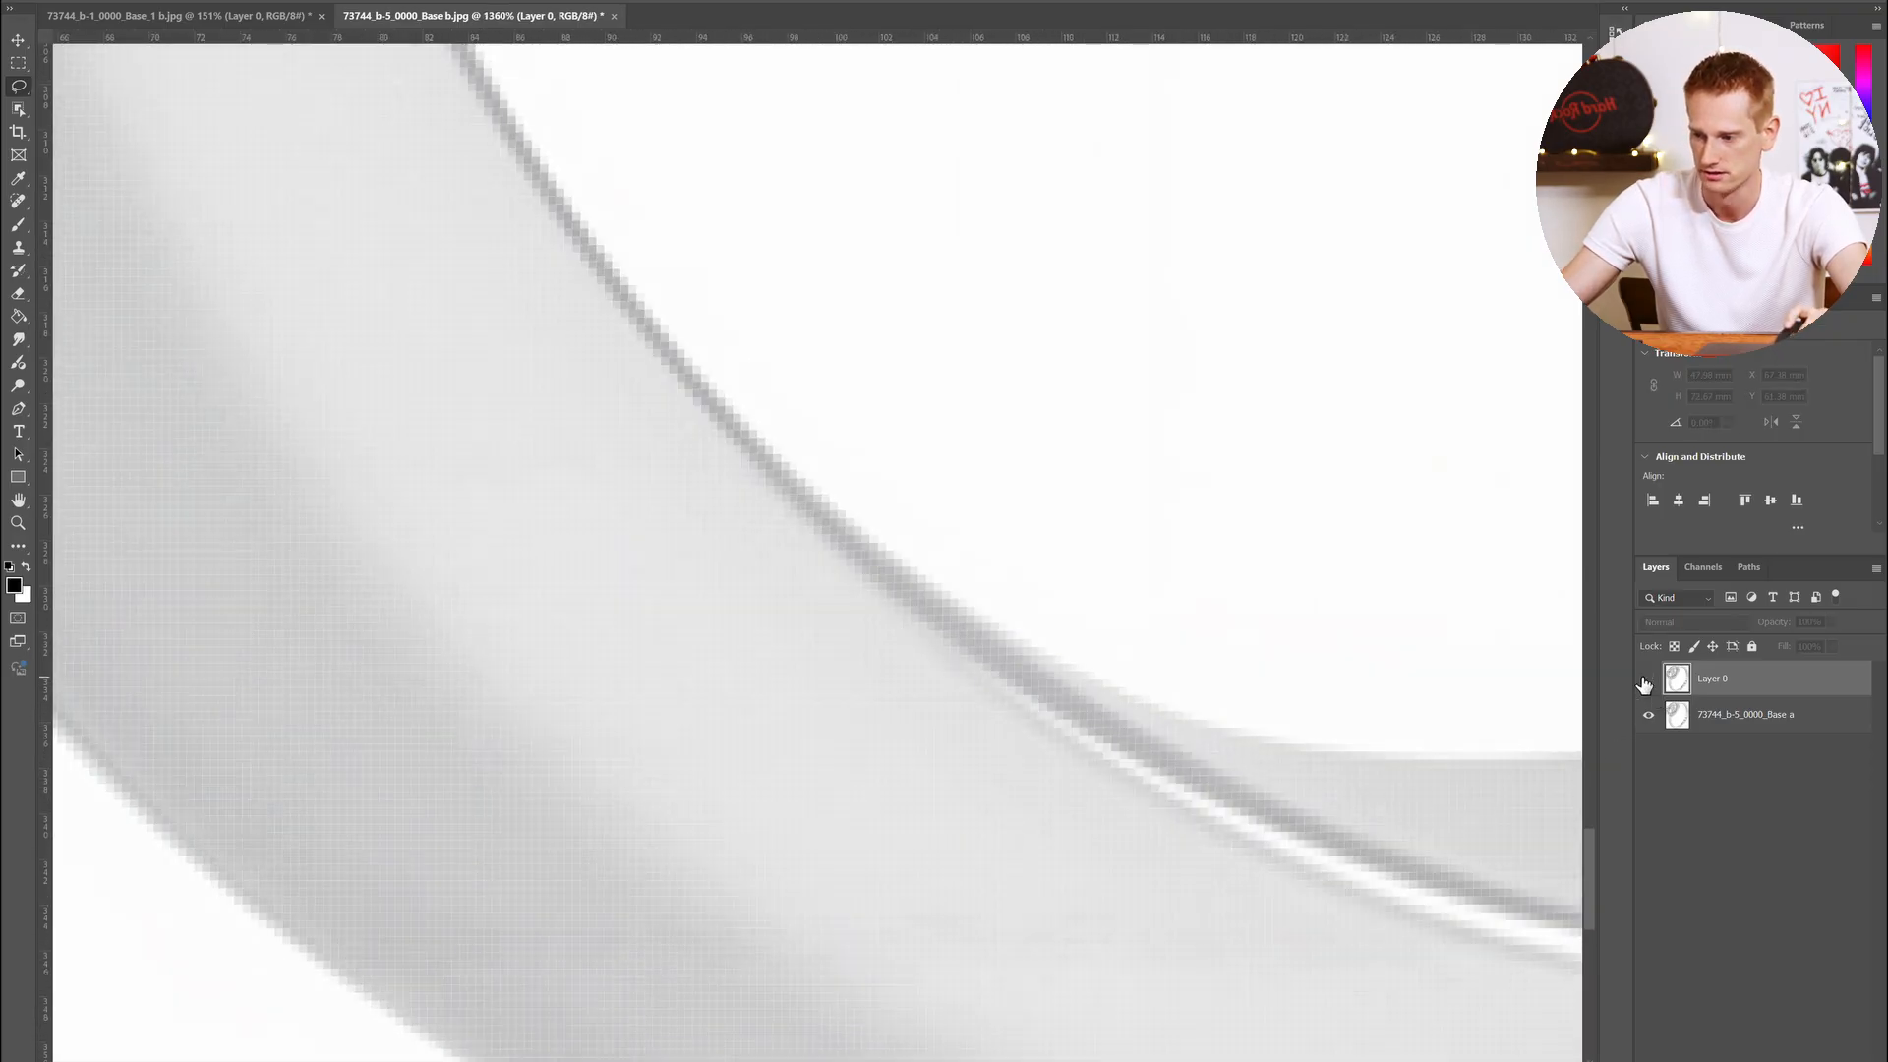
pyautogui.click(1647, 680)
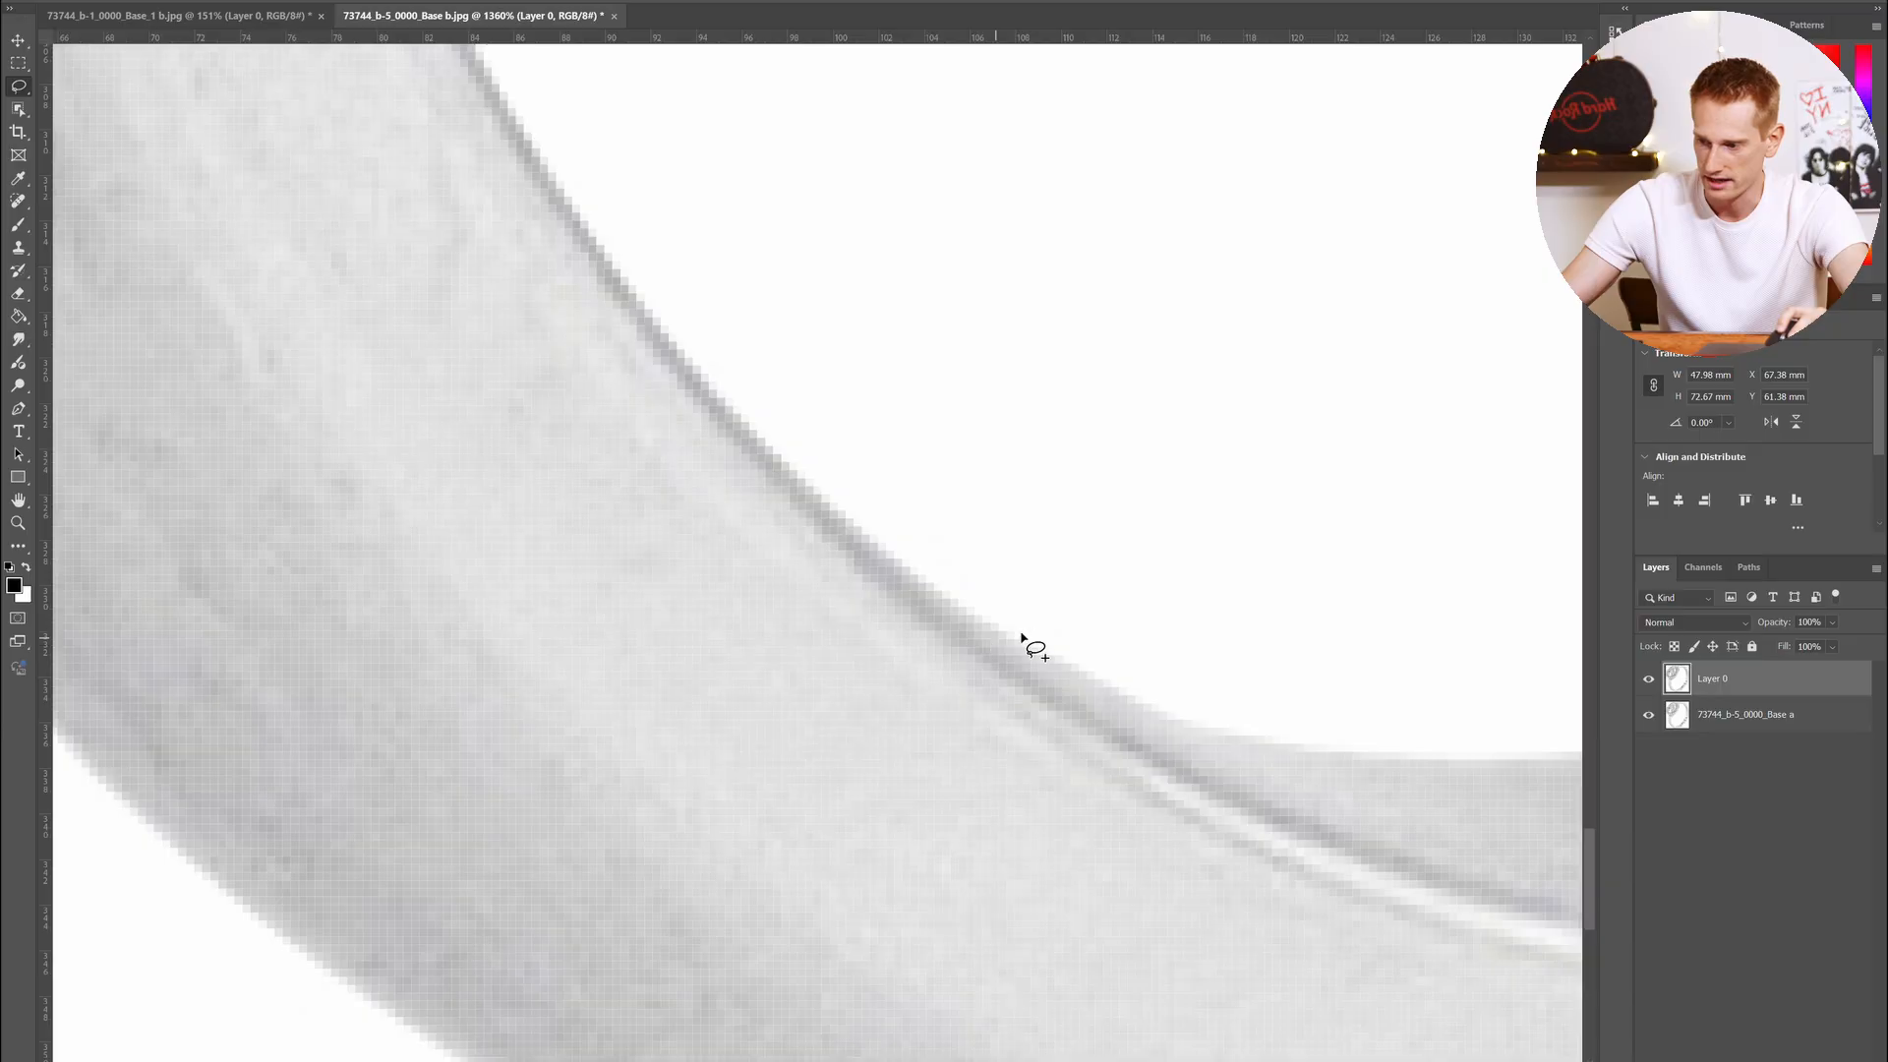
# Outline the spot where the lower band's inner edge meets the inside wall, and check it with Layer 0 hidden
pyautogui.moveTo(1001, 636); pyautogui.dragTo(1209, 723)
pyautogui.click(1647, 680)
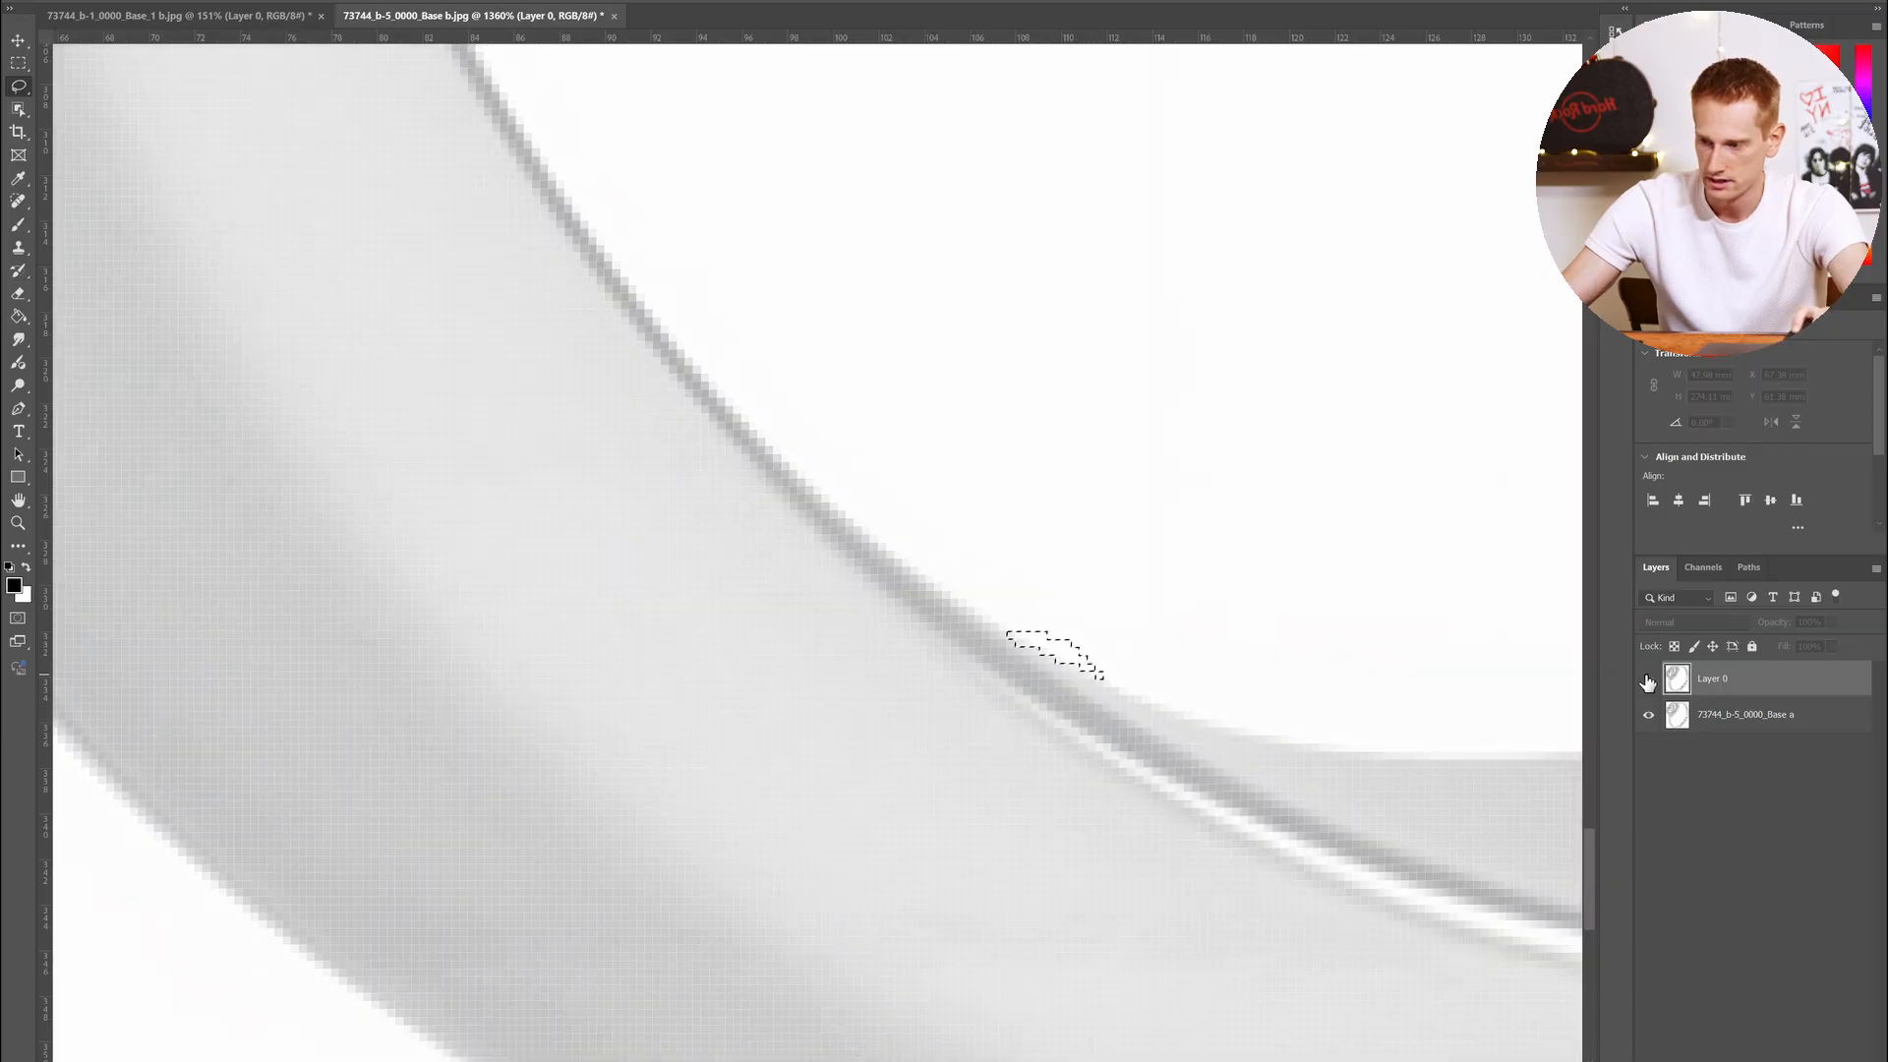
pyautogui.hotkey('ctrl', 'd')
pyautogui.moveTo(939, 595)
pyautogui.mouseDown()
pyautogui.moveTo(1166, 695)
pyautogui.moveTo(1403, 724)
pyautogui.mouseUp()
# Make the 73744_b-5_0000_Base a layer active and heal the specks on the band's inner surface below the engraving with the Spot Healing Brush
pyautogui.scroll(-10, 1097, 652)
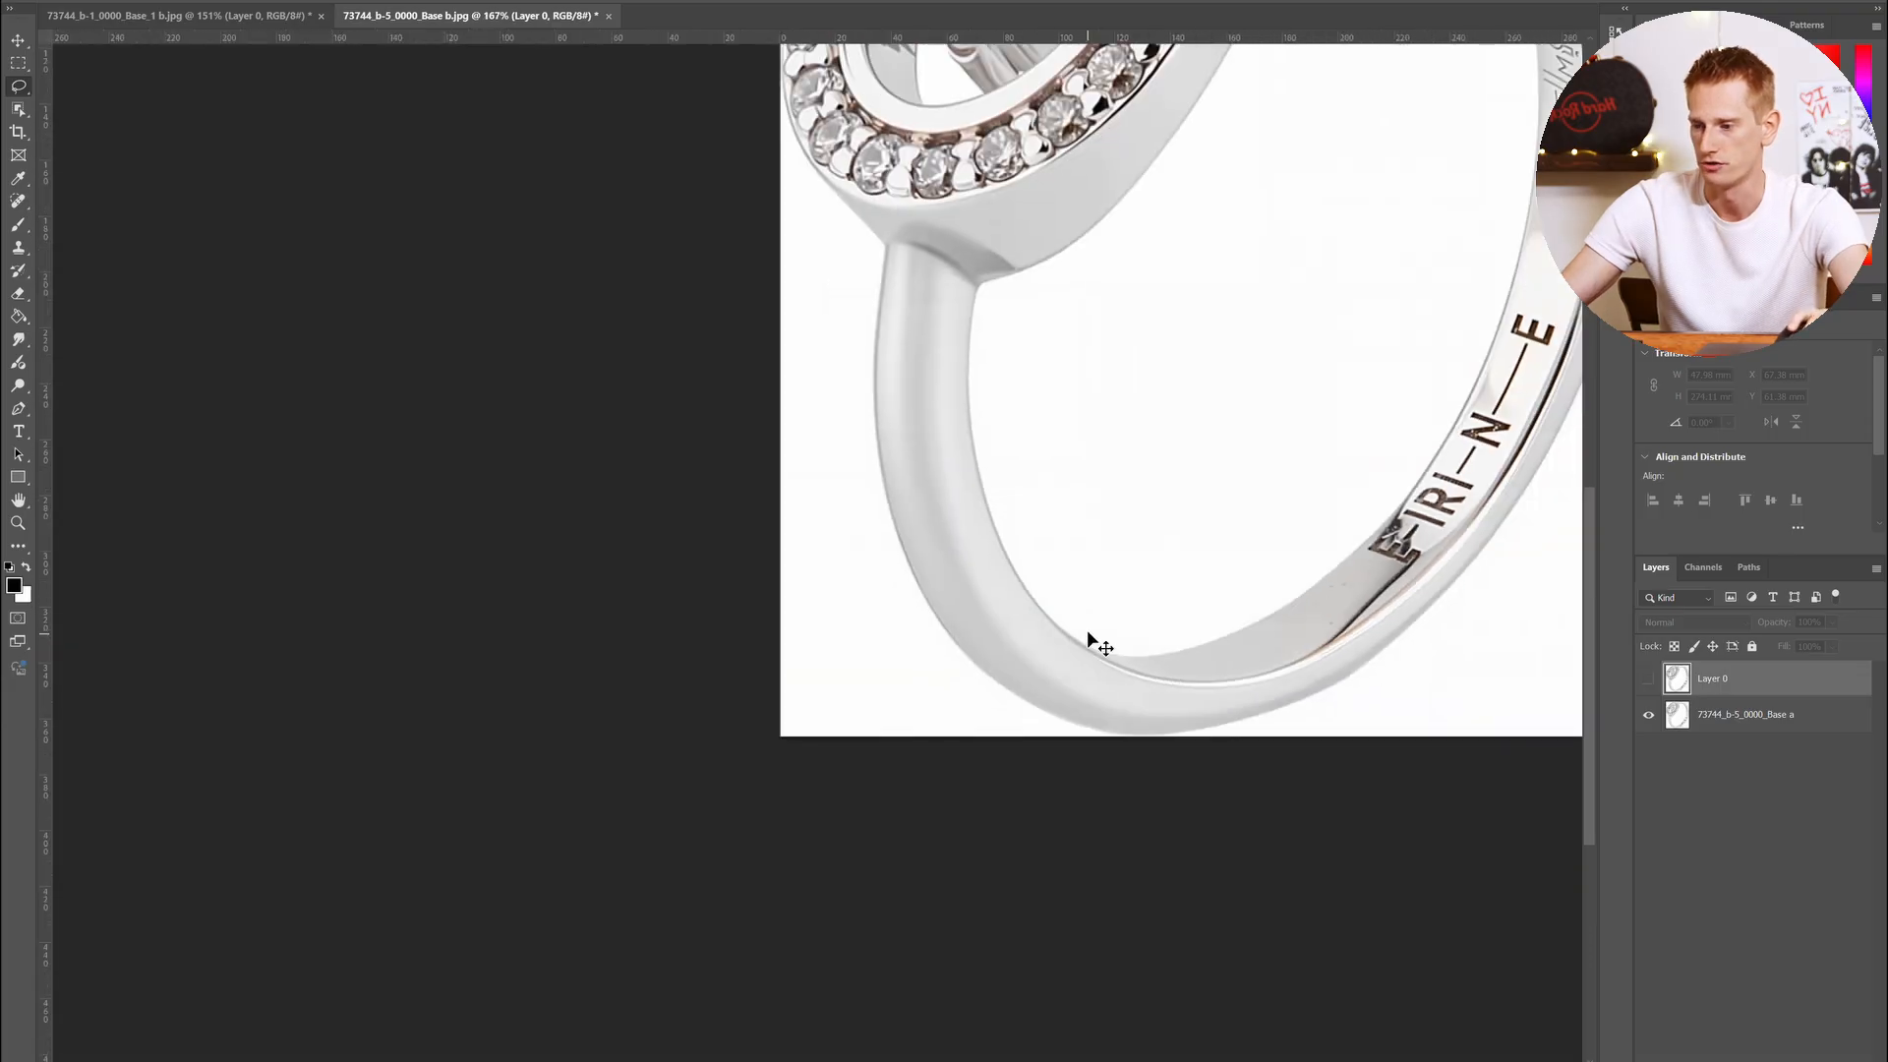
pyautogui.hscroll(5, 1092, 635)
pyautogui.scroll(4, 1089, 631)
pyautogui.scroll(1, 971, 587)
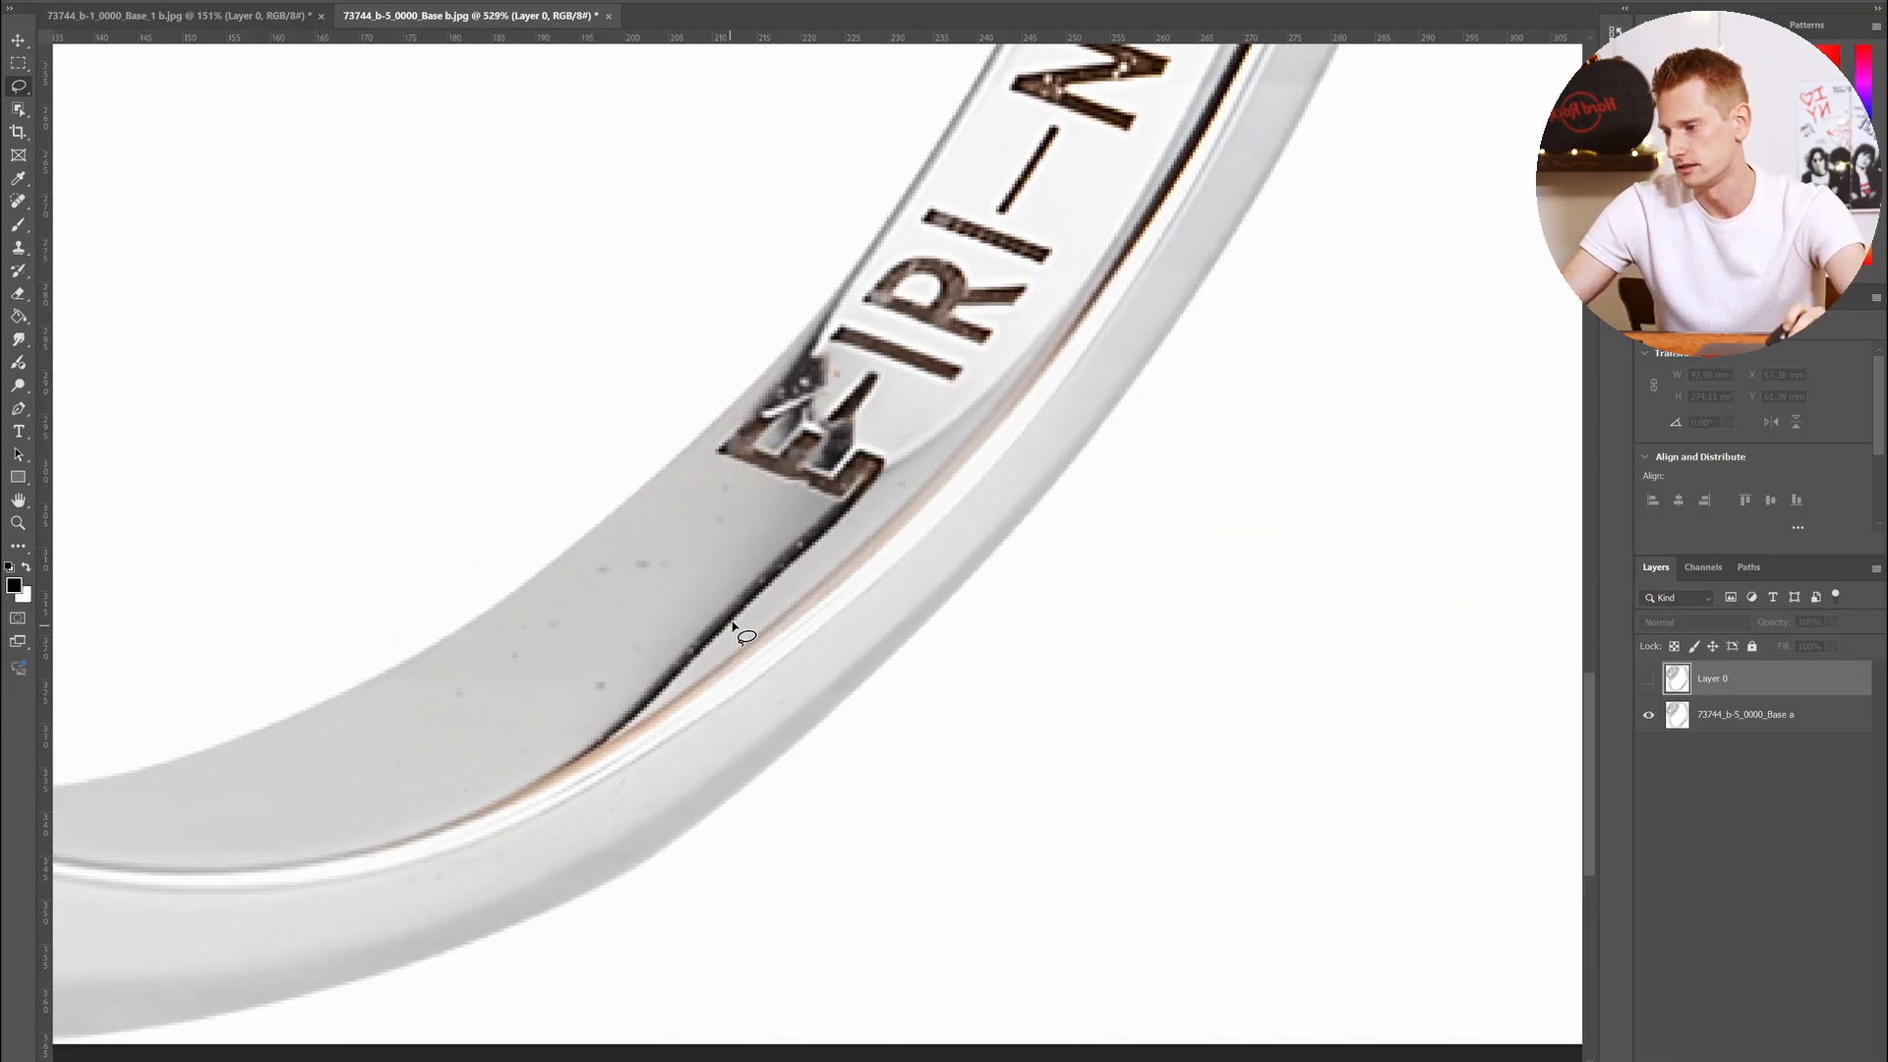
pyautogui.scroll(1, 737, 632)
pyautogui.click(1779, 717)
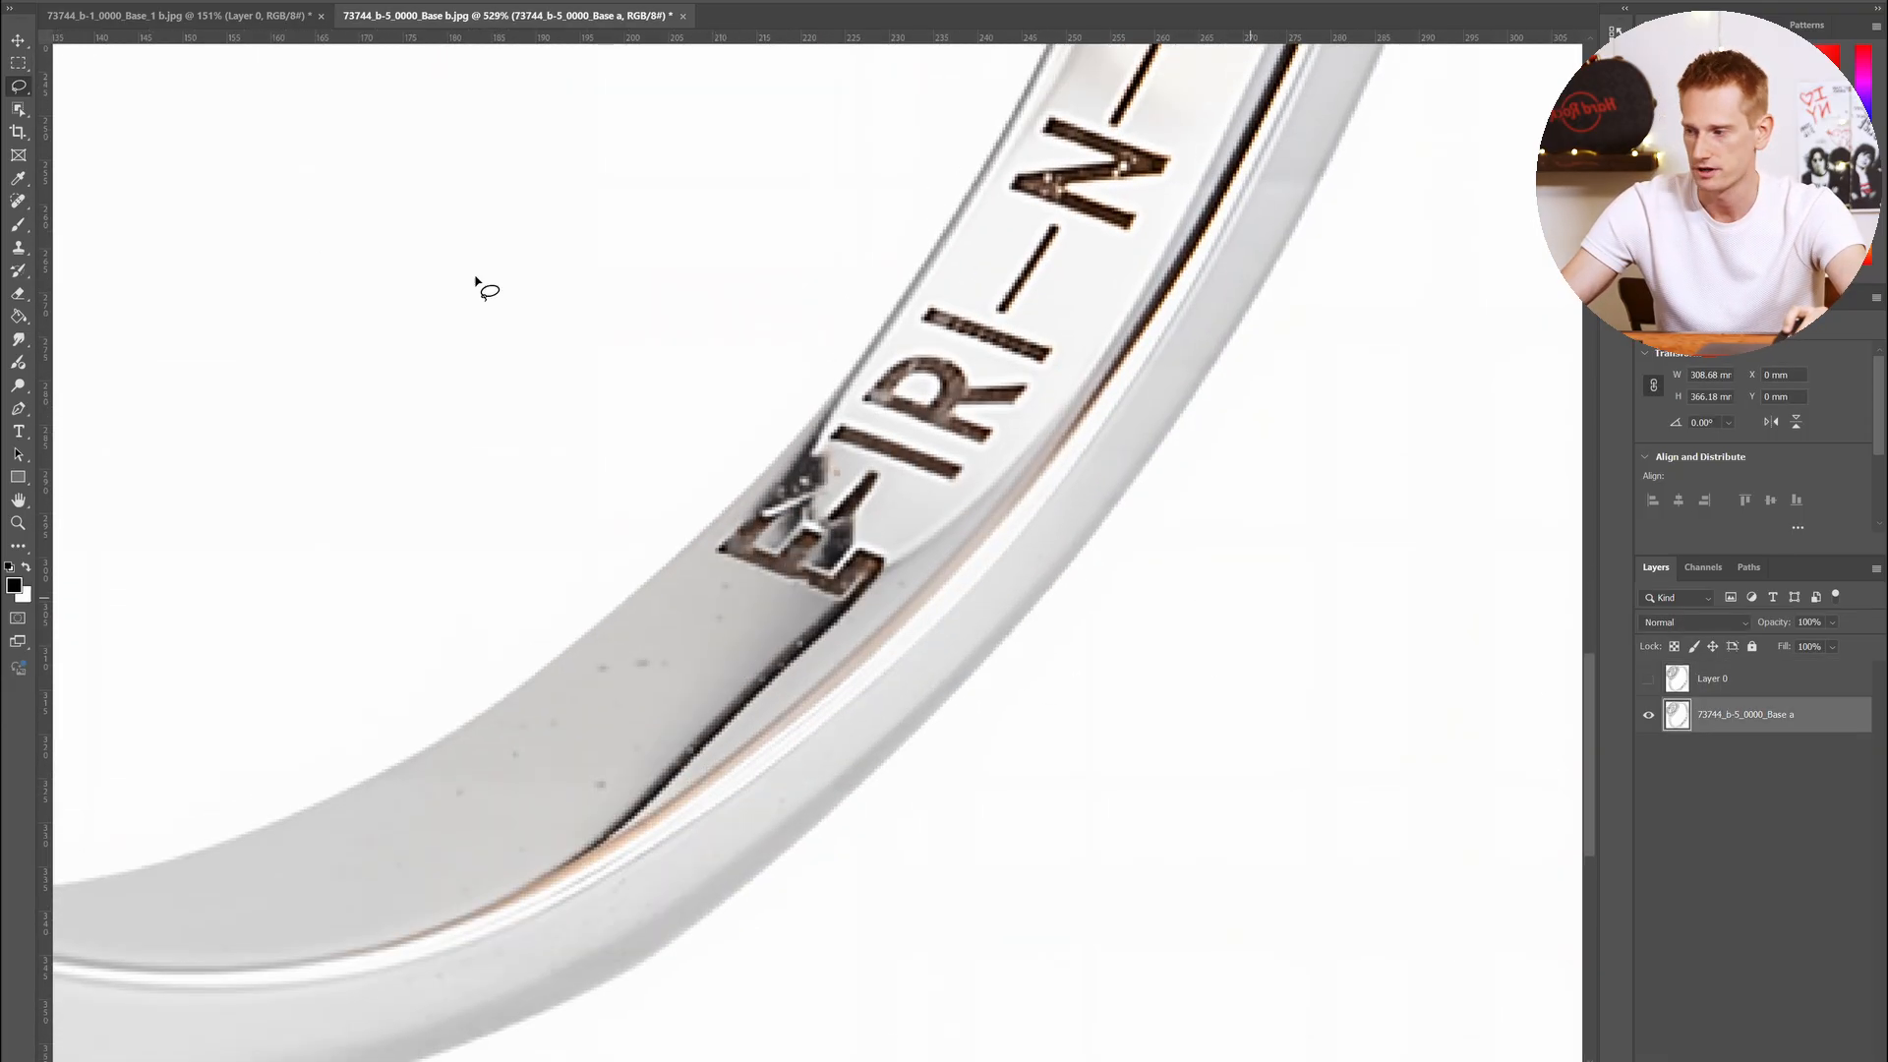
pyautogui.click(21, 204)
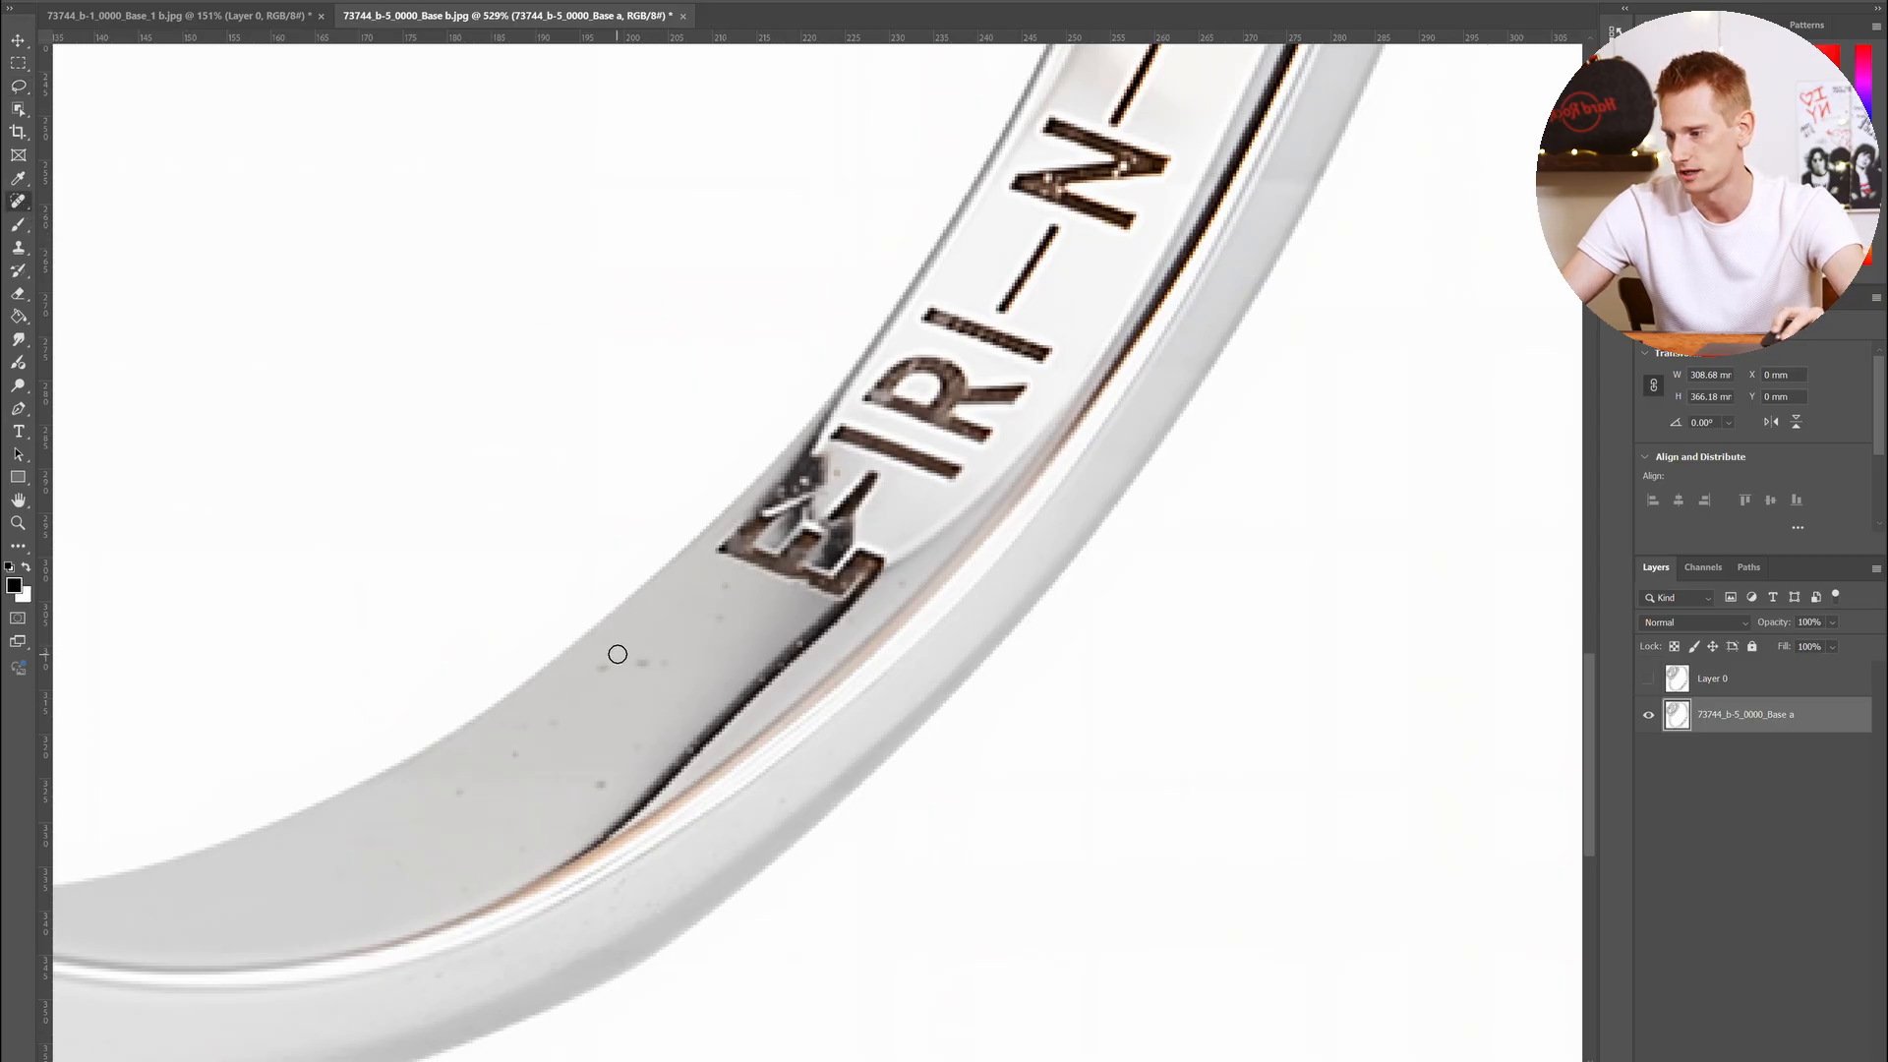
pyautogui.moveTo(611, 669)
pyautogui.mouseDown()
pyautogui.moveTo(582, 672)
pyautogui.moveTo(460, 797)
pyautogui.moveTo(486, 786)
pyautogui.mouseUp()
pyautogui.moveTo(638, 750); pyautogui.dragTo(587, 813)
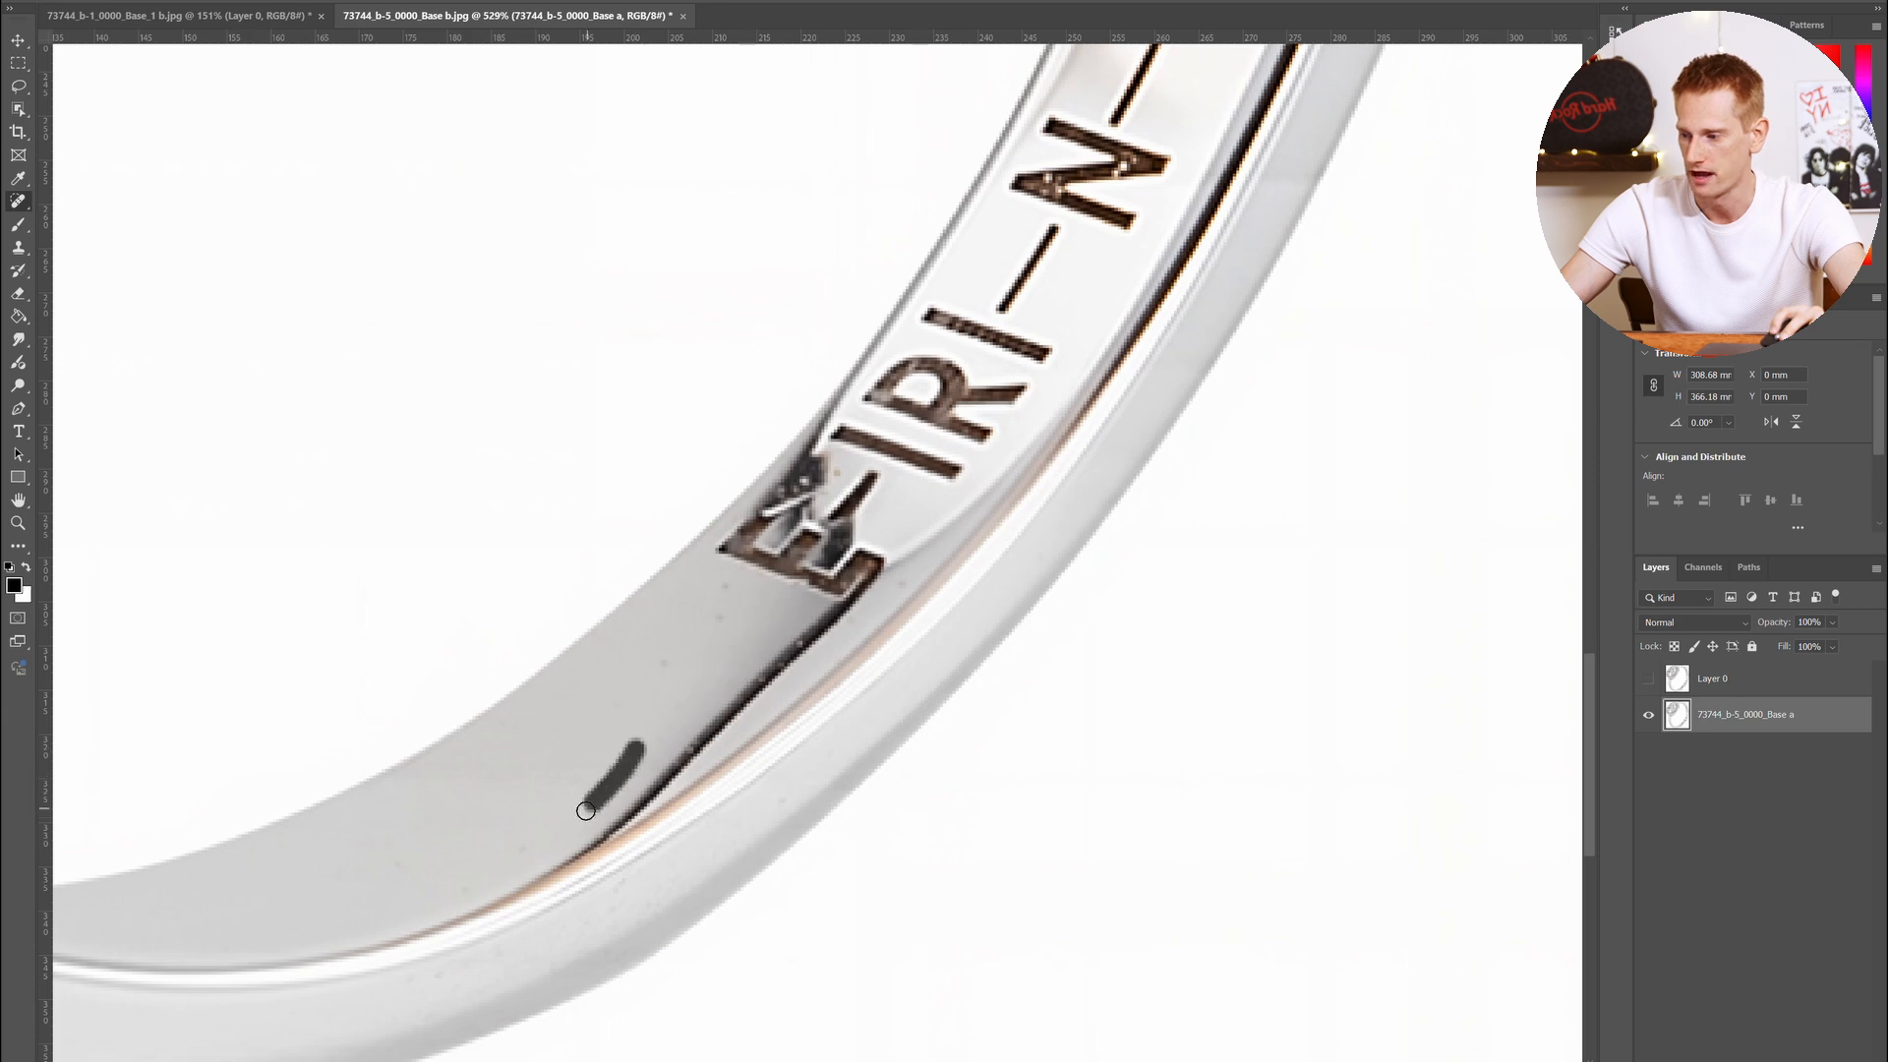
# Heal the remaining small specks around the base of the first engraved E
pyautogui.moveTo(726, 621); pyautogui.dragTo(726, 570)
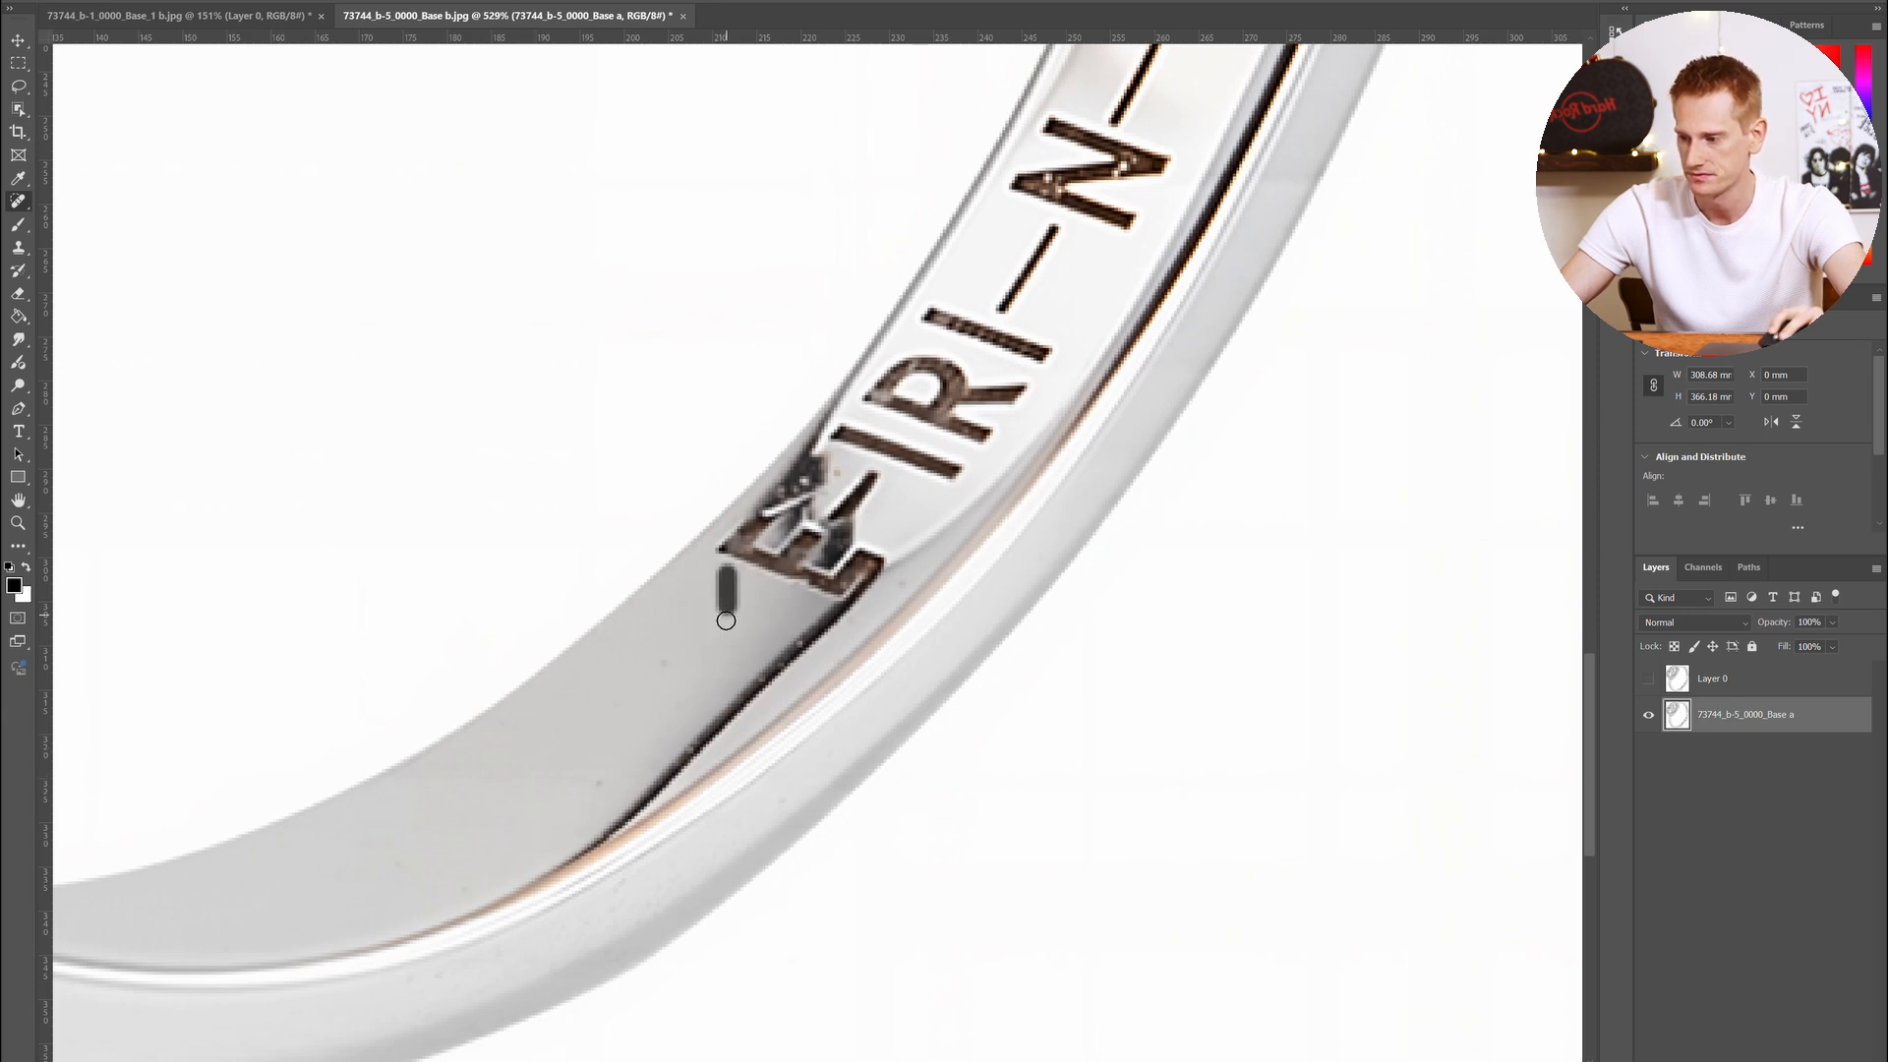
pyautogui.moveTo(684, 655); pyautogui.dragTo(653, 690)
pyautogui.moveTo(599, 776); pyautogui.dragTo(582, 797)
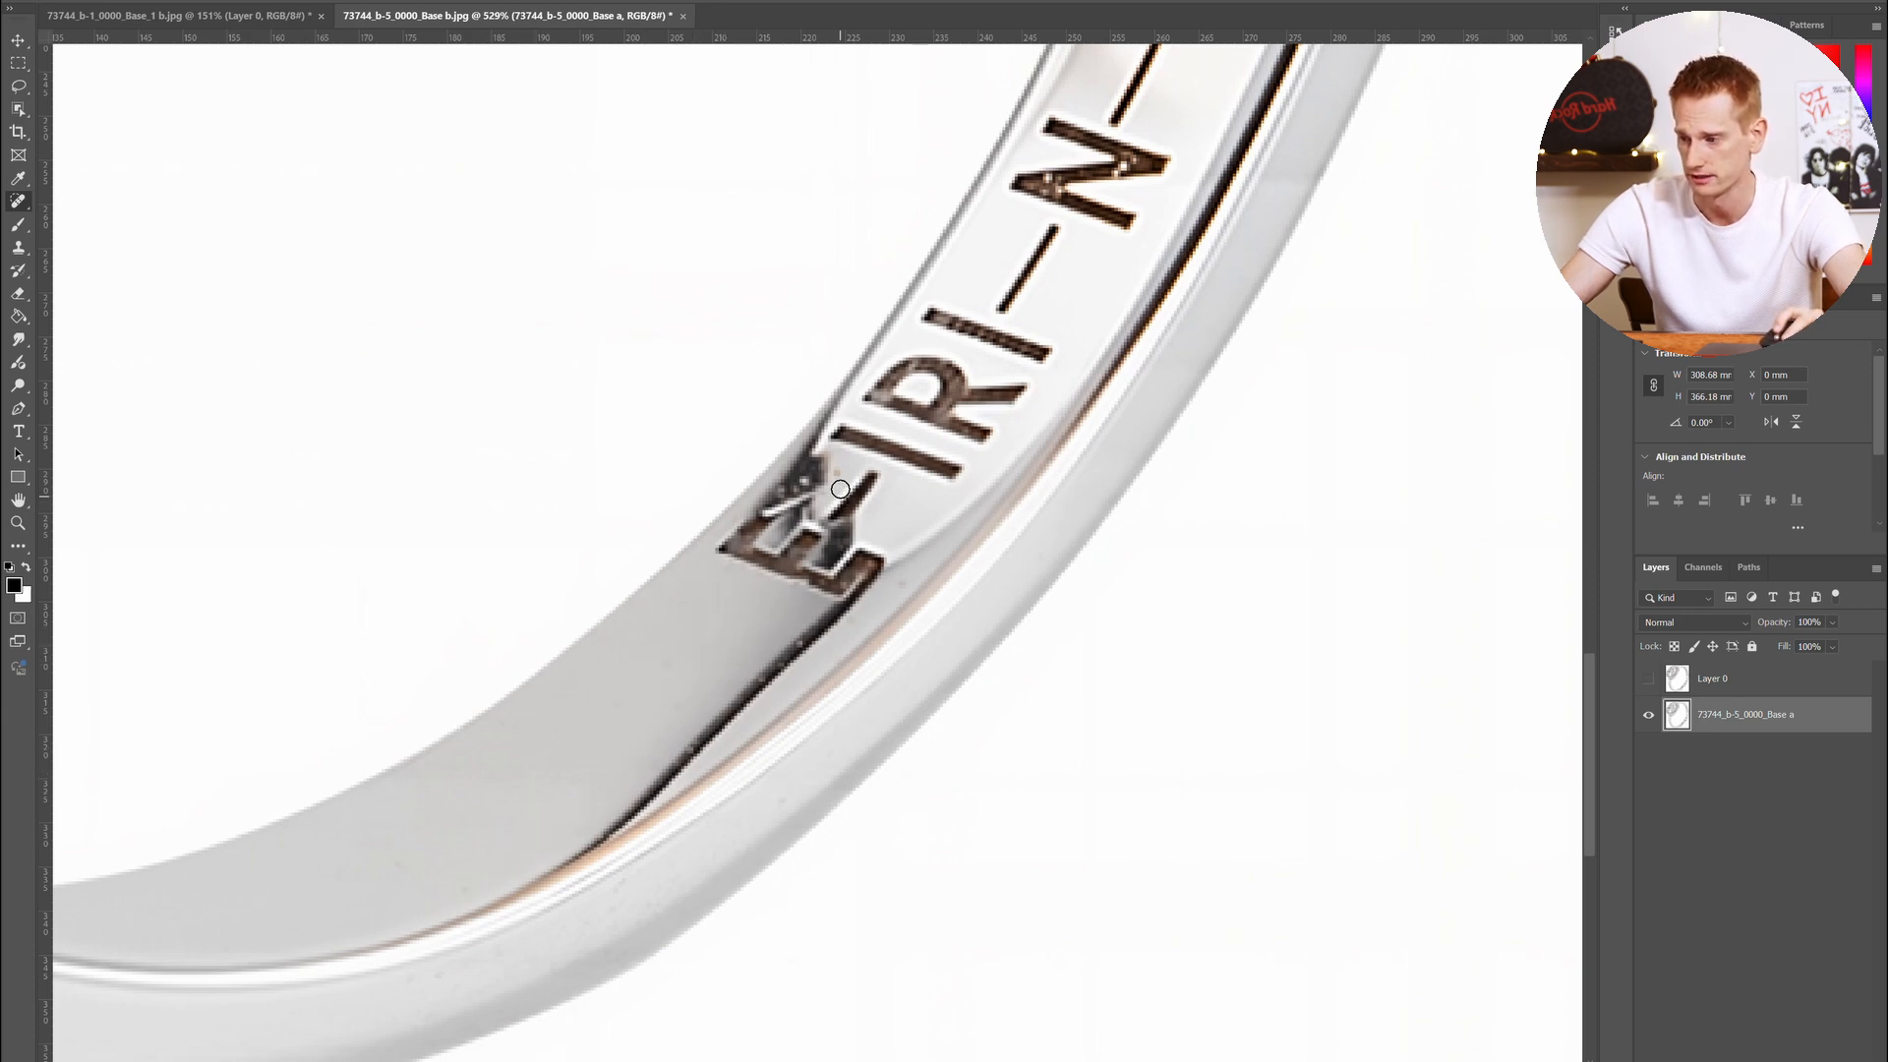
pyautogui.moveTo(907, 578); pyautogui.dragTo(878, 602)
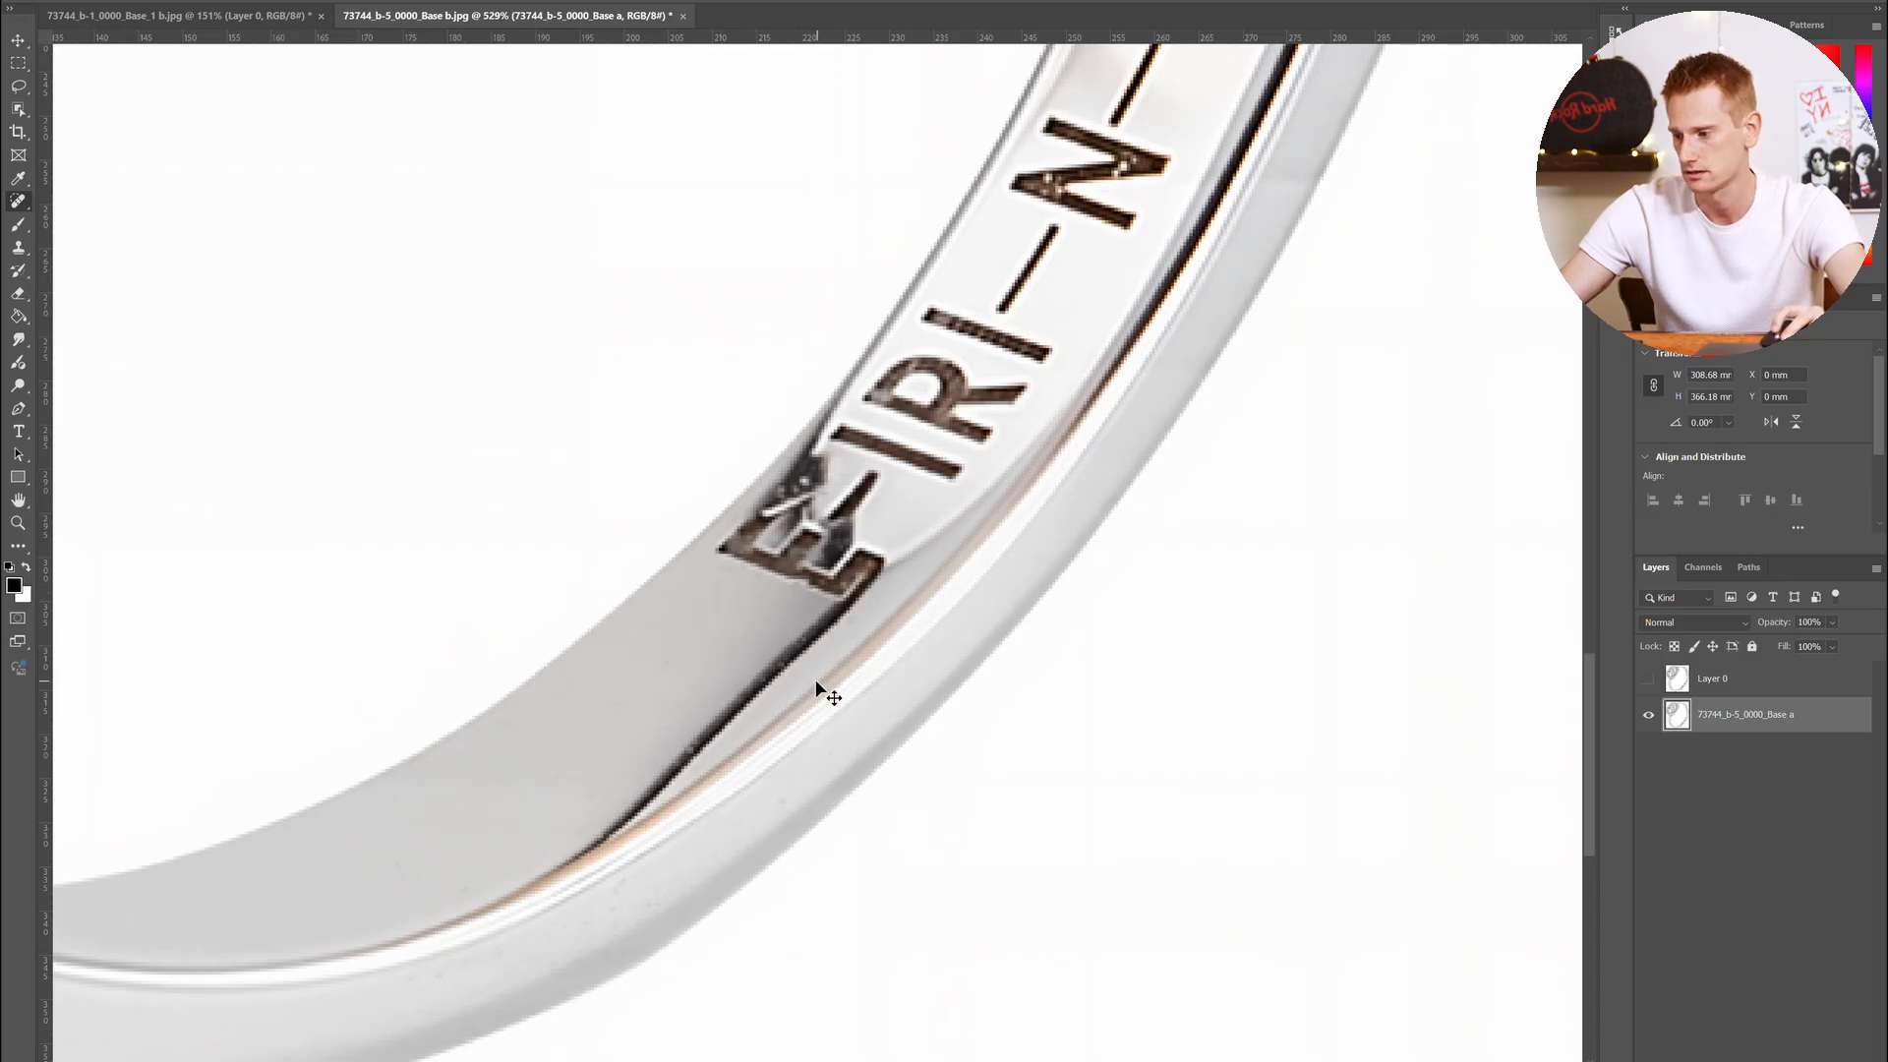
# Heal the bright specks and the thin white scratch in the dark upper part of the first engraved E
pyautogui.scroll(3, 843, 531)
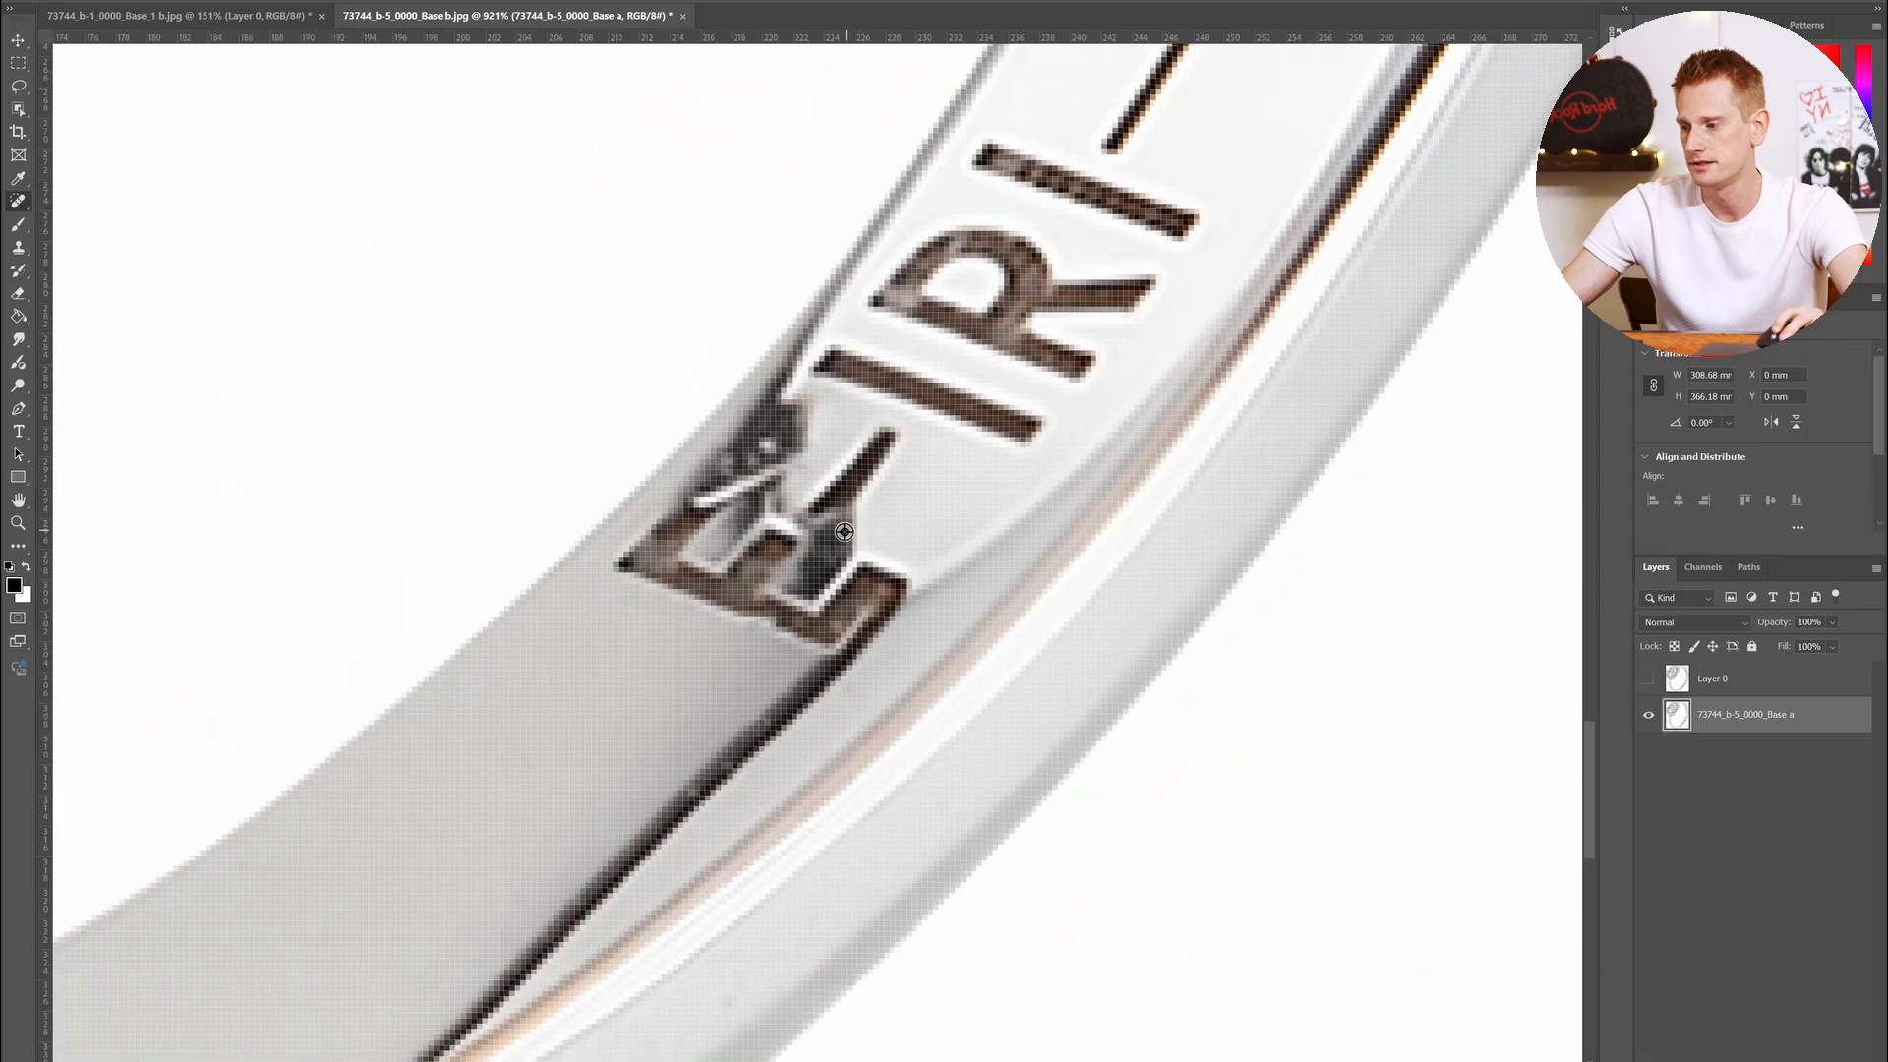
pyautogui.click(764, 445)
pyautogui.click(742, 479)
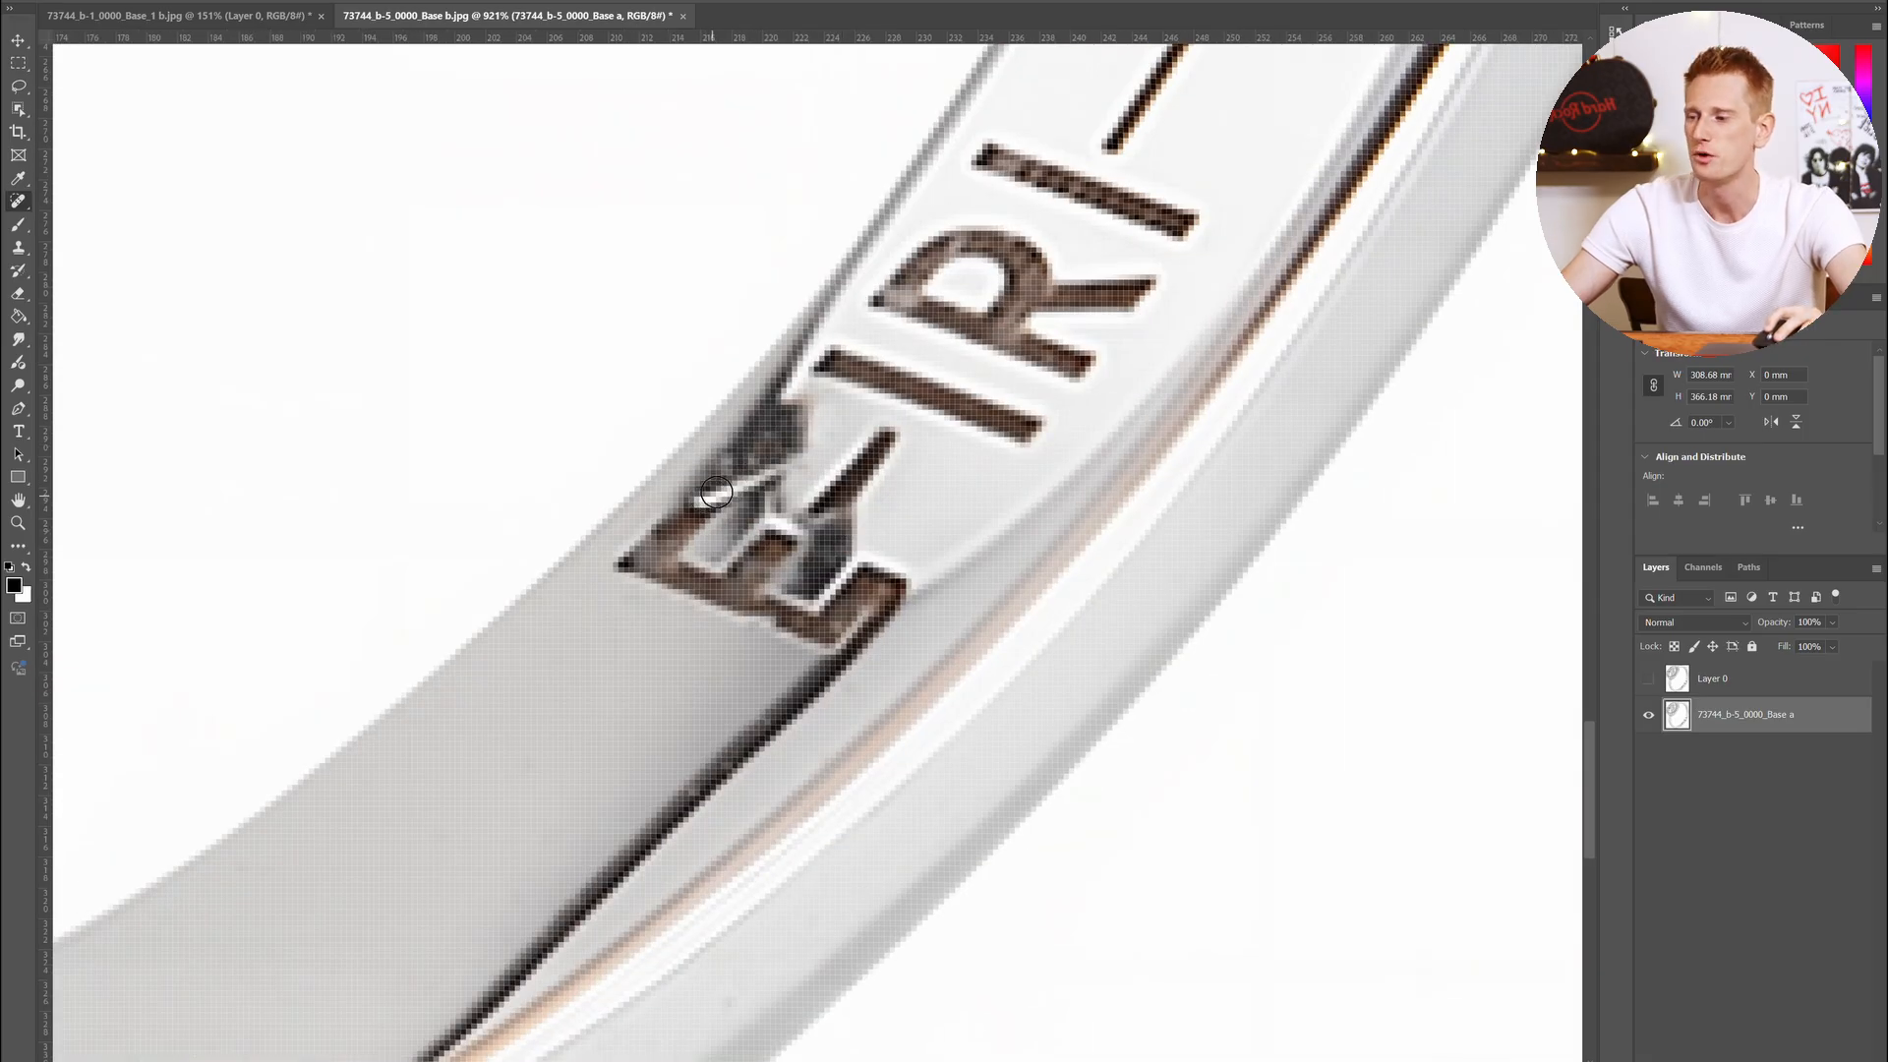
pyautogui.moveTo(705, 496); pyautogui.dragTo(782, 467)
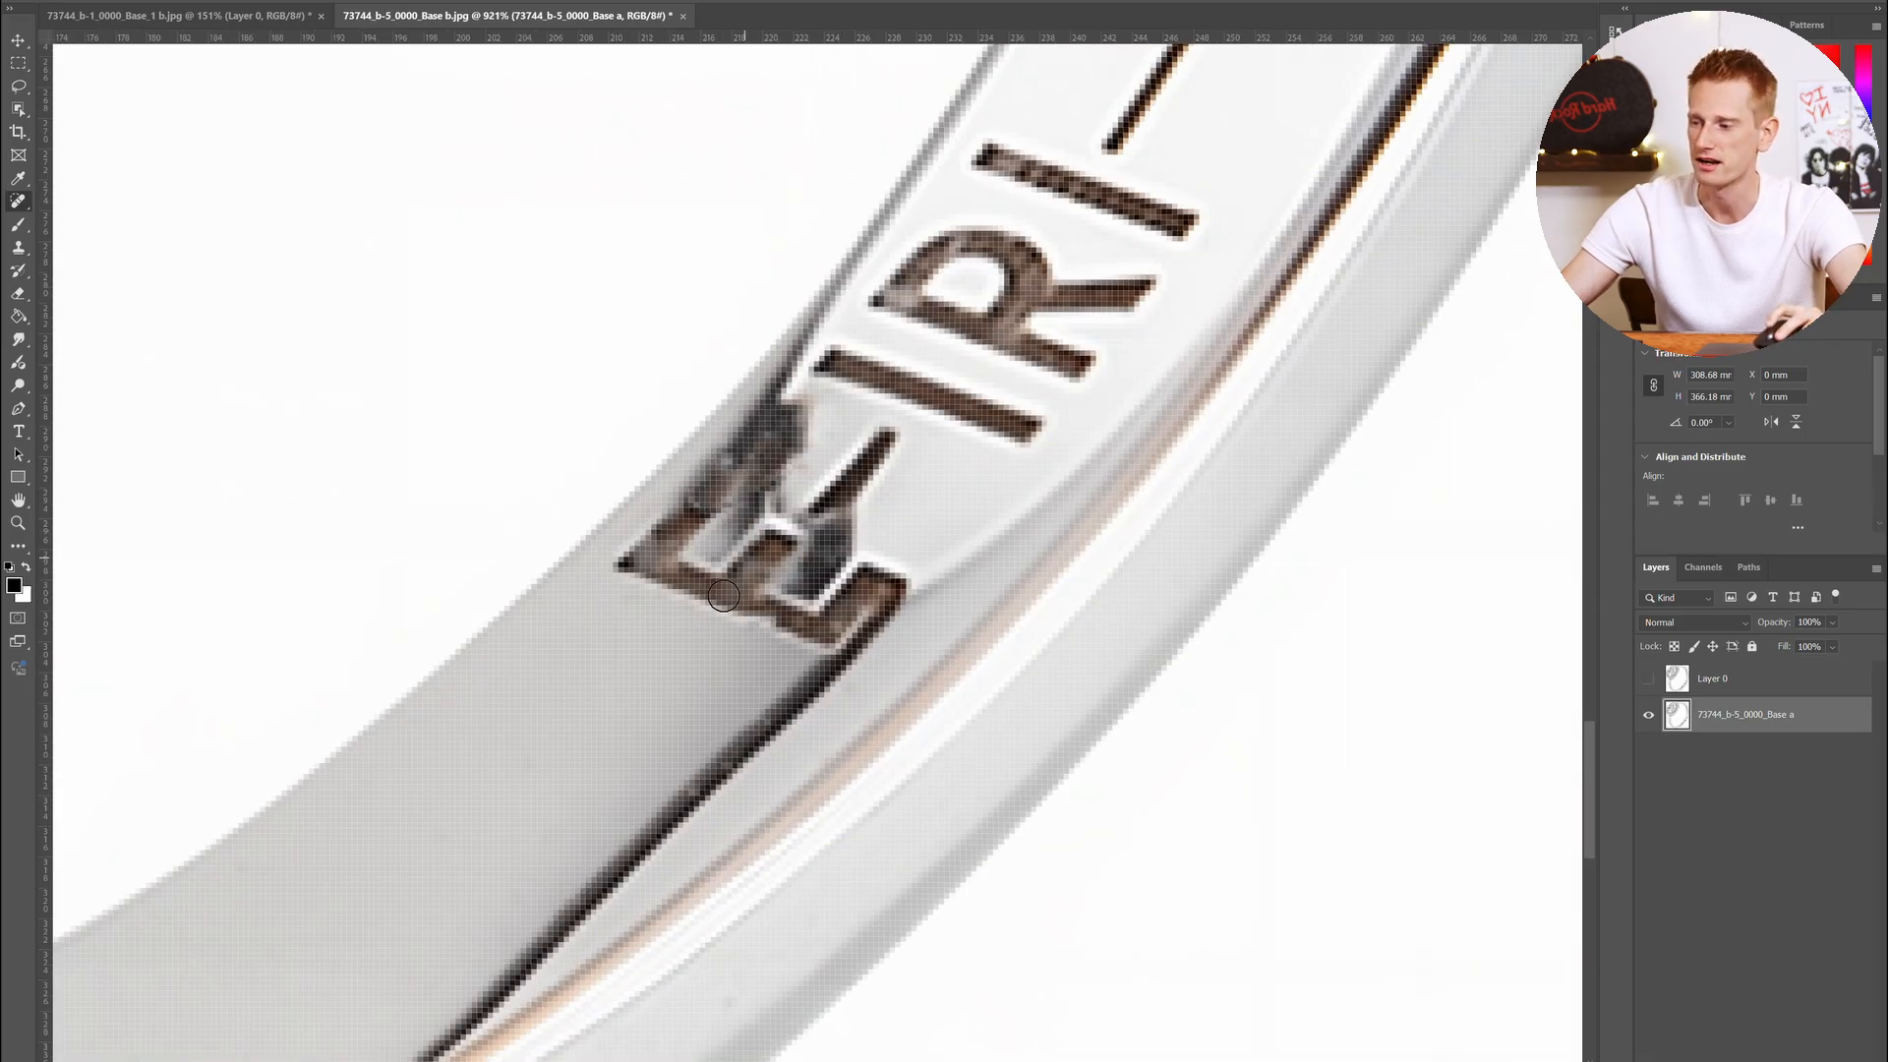
# Compare the first engraved E with Layer 0, and heal away the diagonal stroke between it and the I
pyautogui.click(1649, 680)
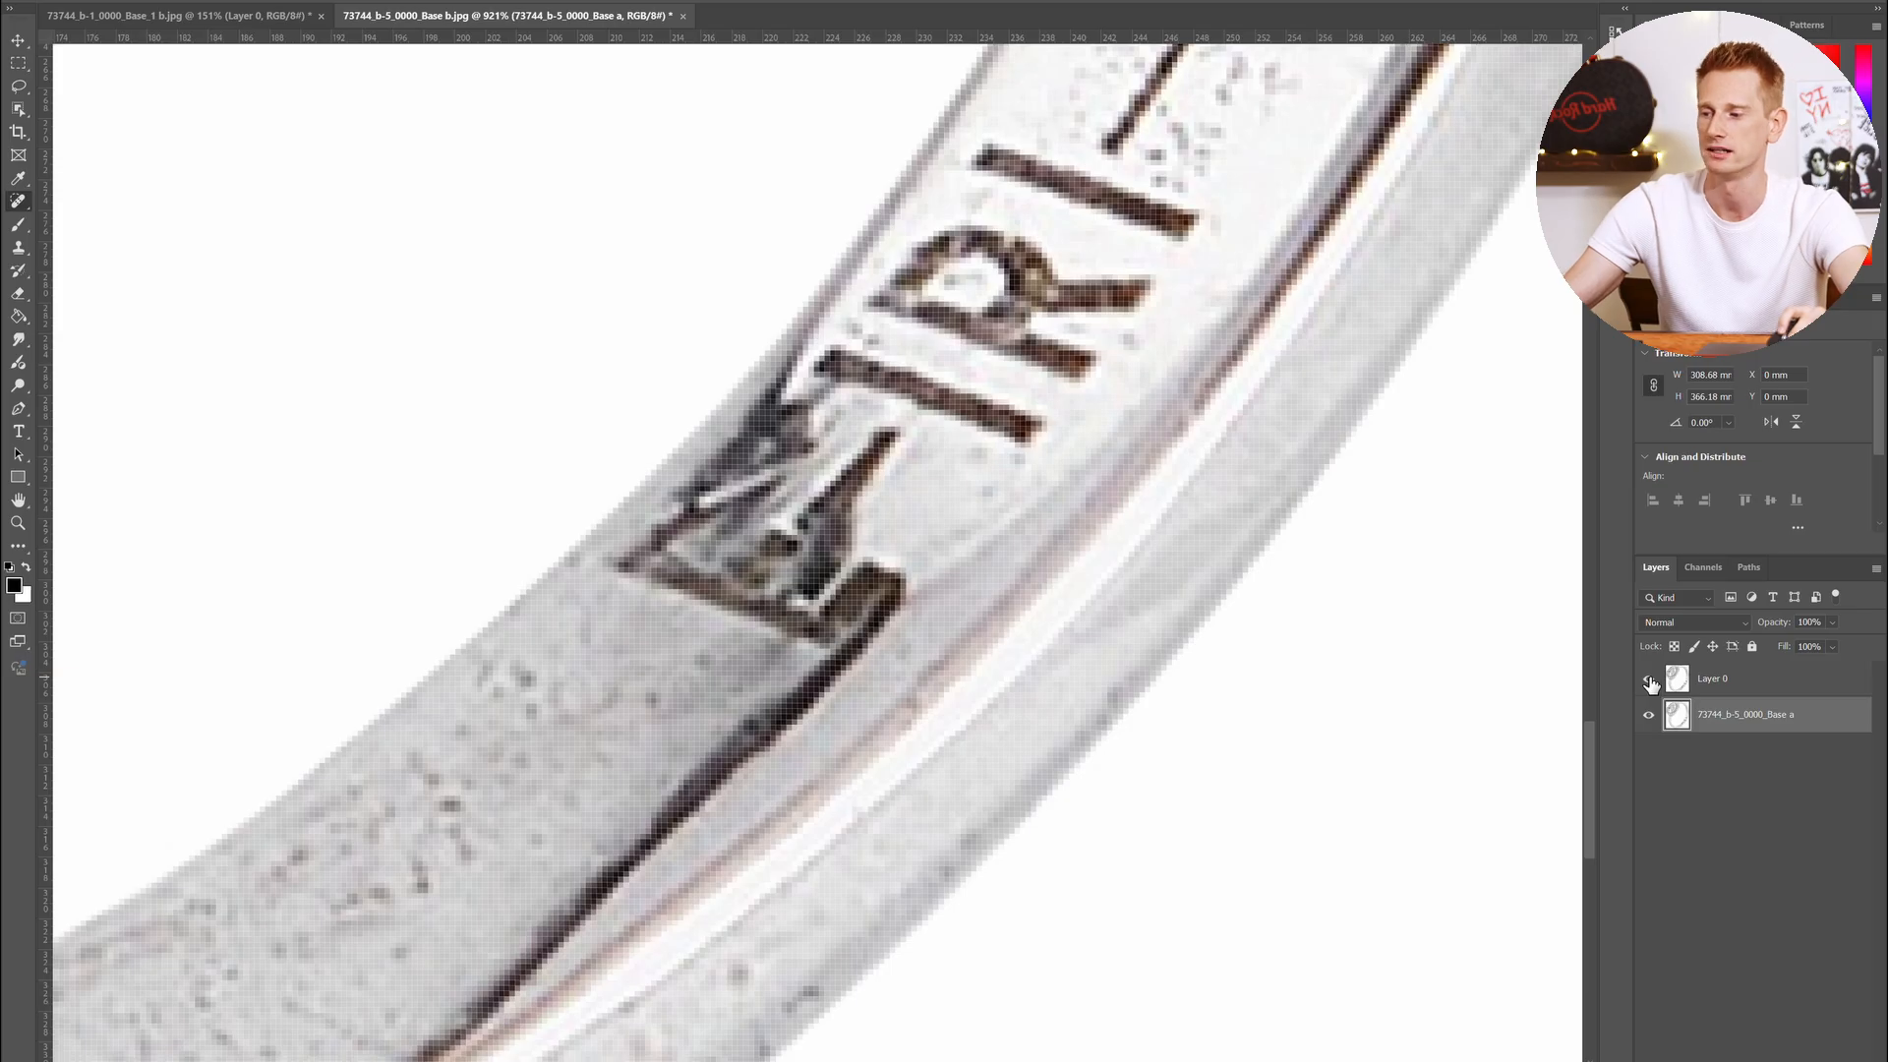
pyautogui.click(1649, 679)
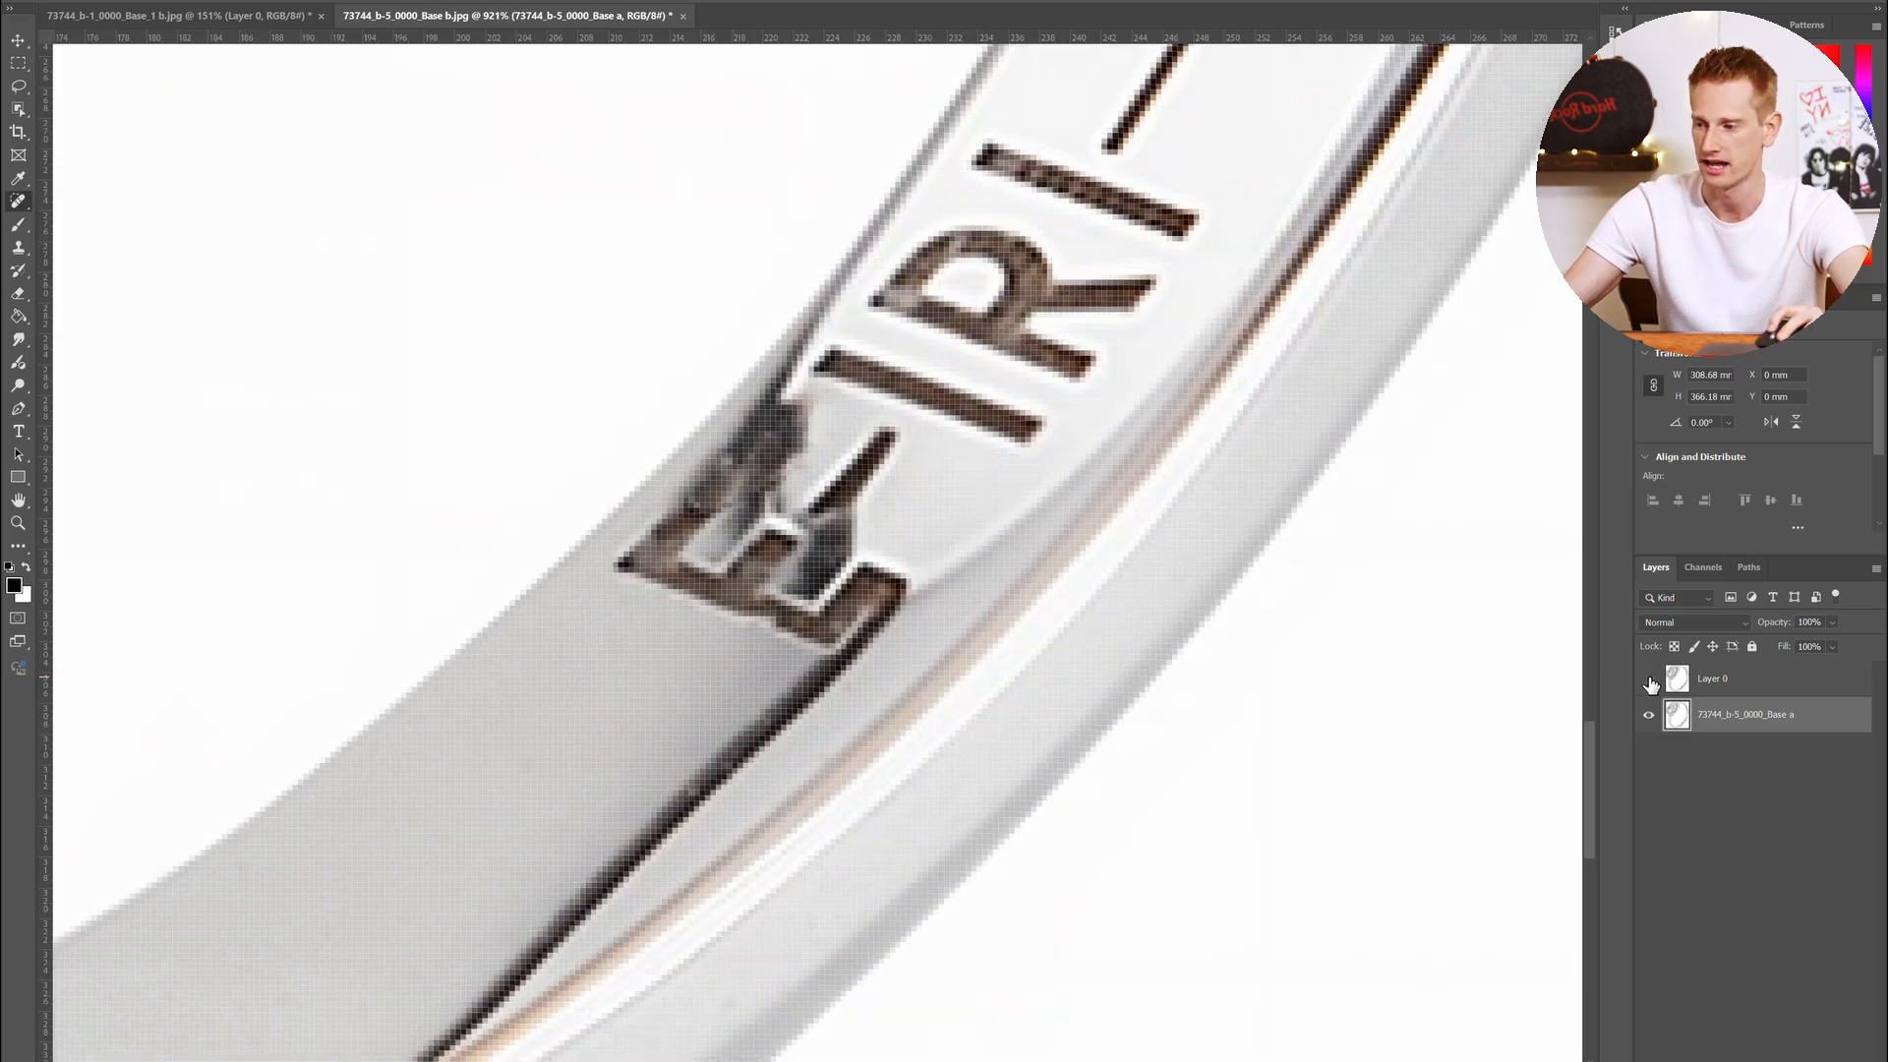
pyautogui.moveTo(890, 433)
pyautogui.mouseDown()
pyautogui.moveTo(891, 474)
pyautogui.moveTo(826, 476)
pyautogui.moveTo(860, 519)
pyautogui.mouseUp()
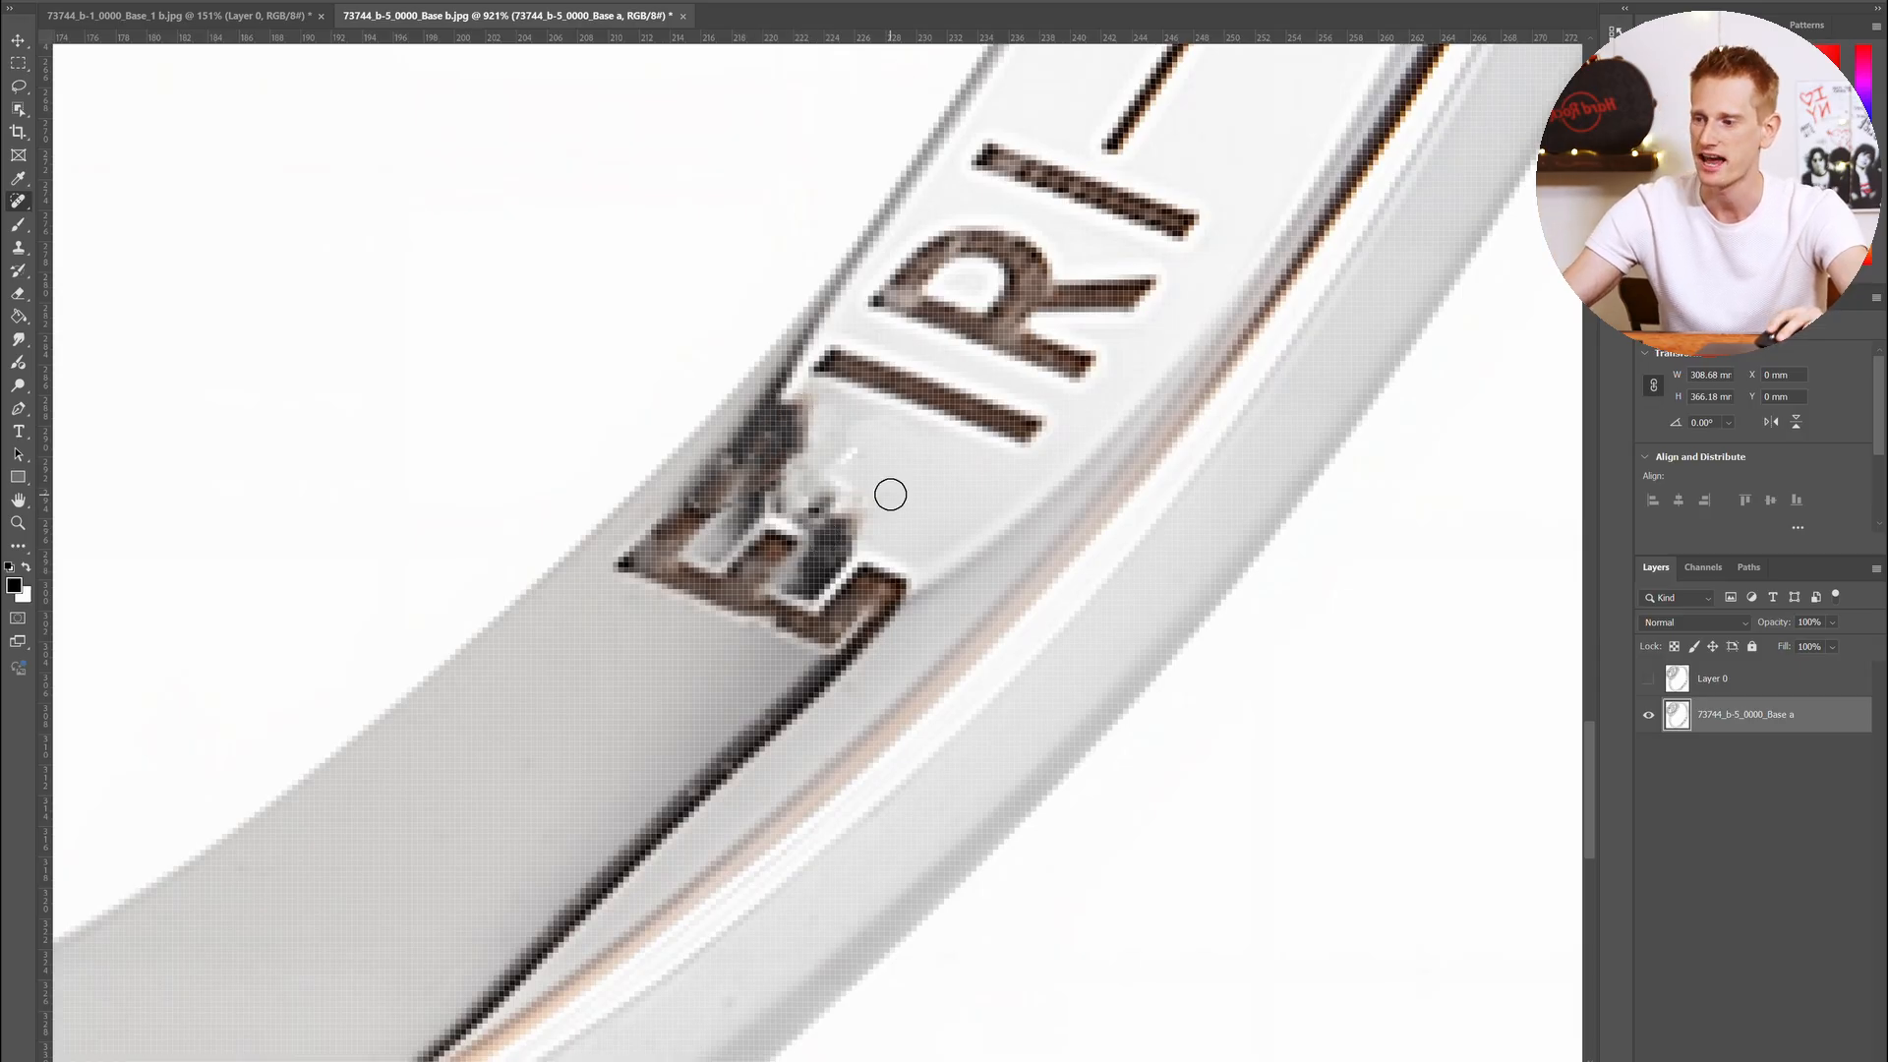
# Show Layer 0 and examine the original engraving up close, from the first E along the band to the N
pyautogui.scroll(-1, 889, 495)
pyautogui.click(1648, 678)
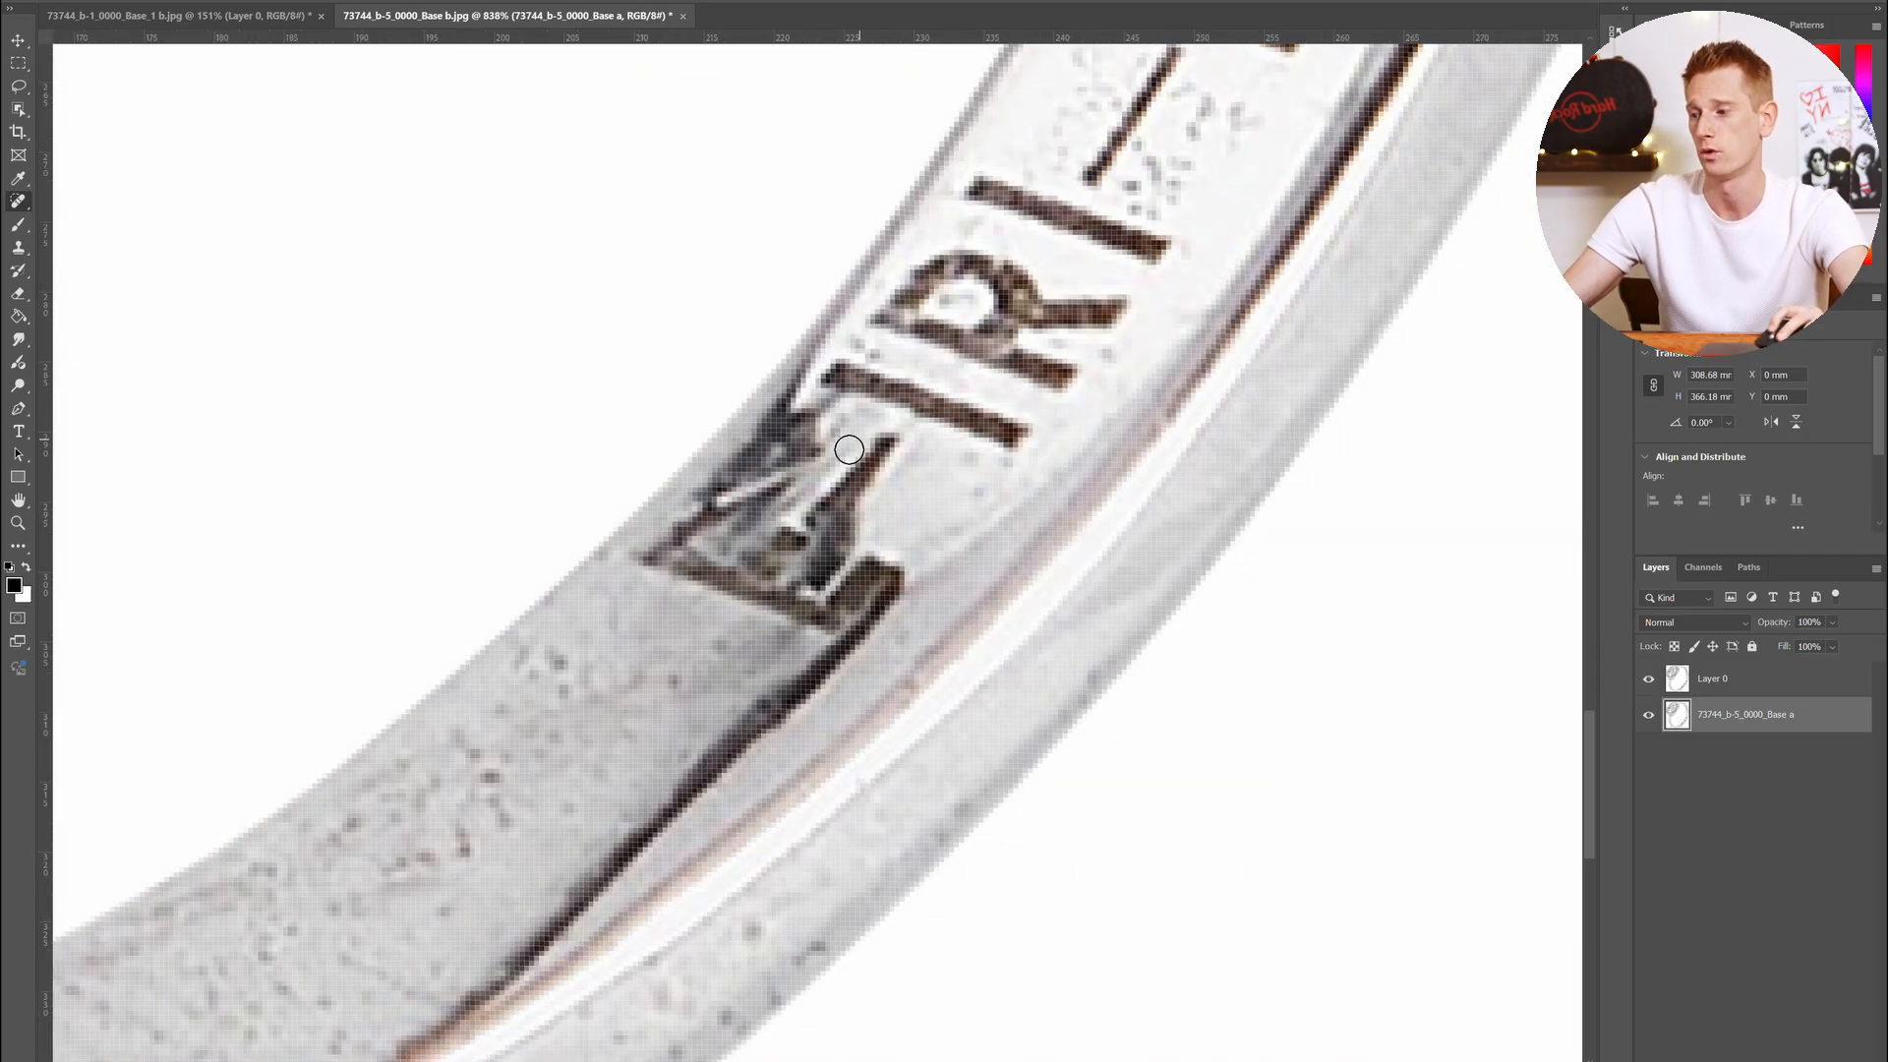
pyautogui.scroll(7, 749, 497)
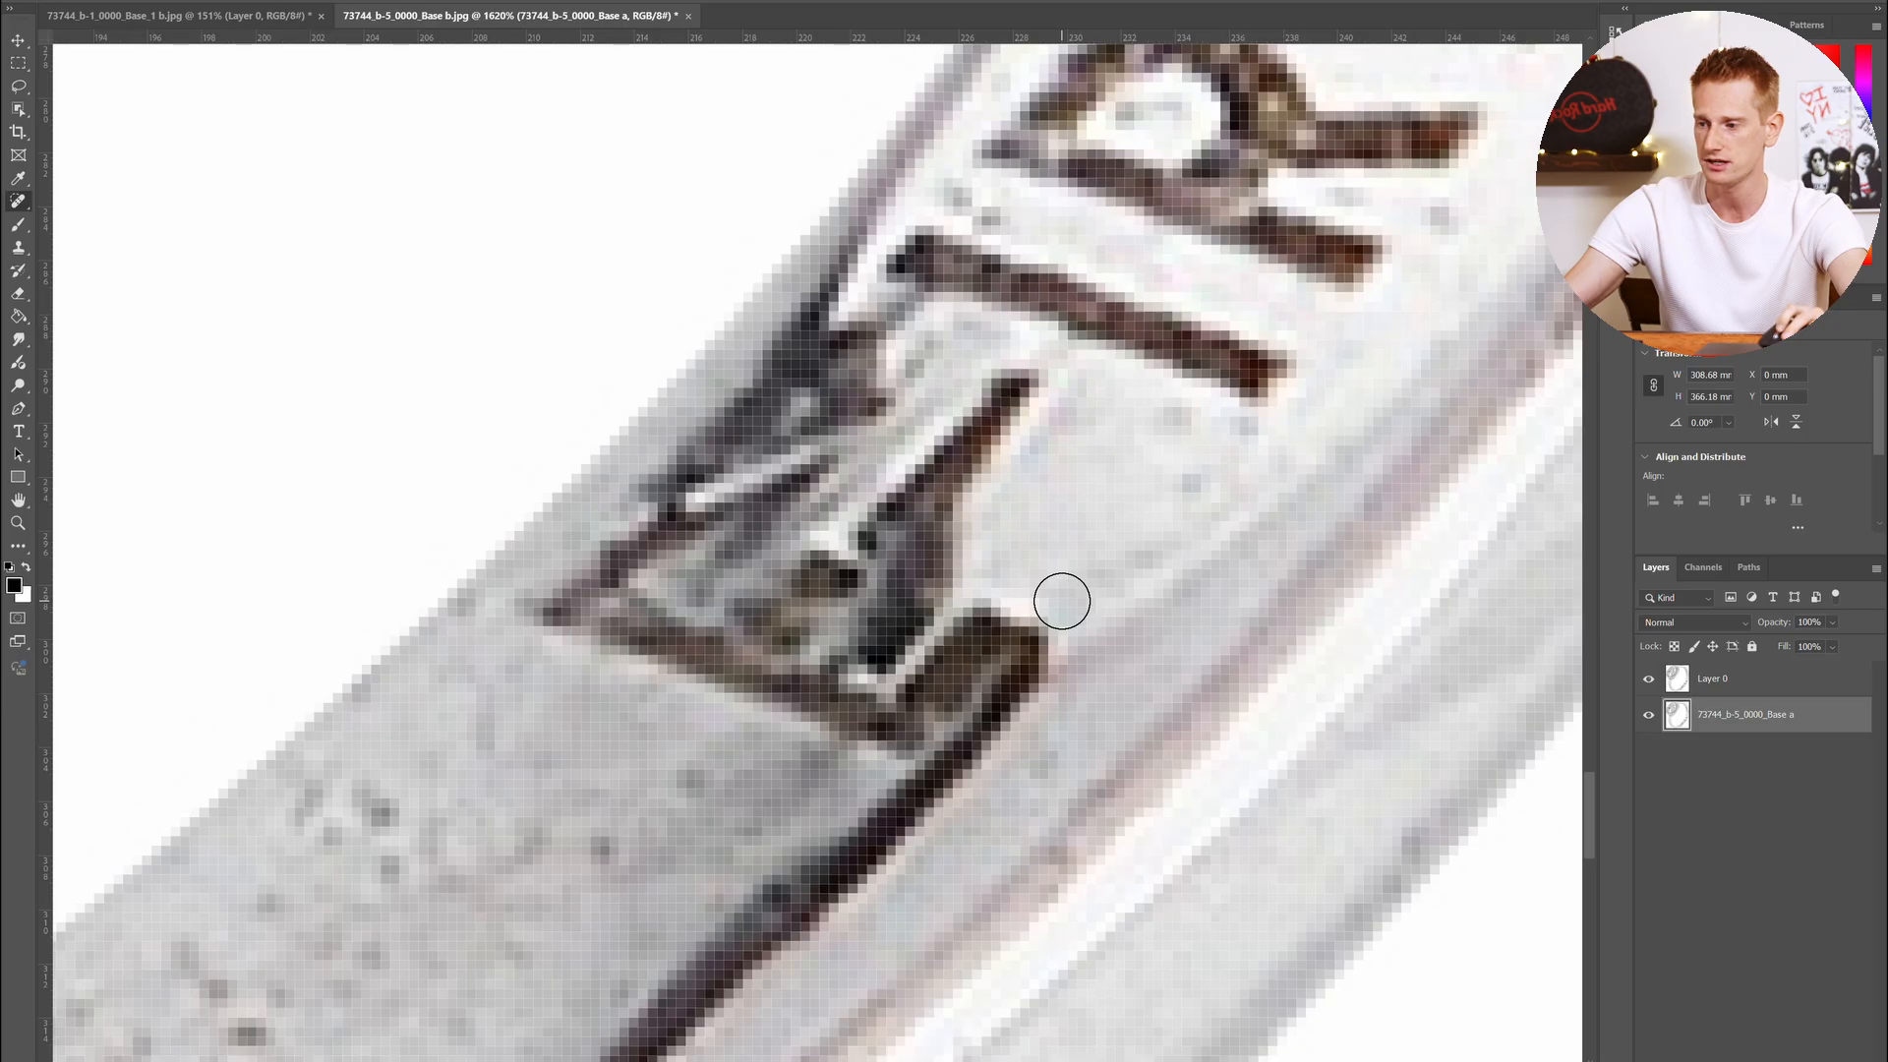
pyautogui.scroll(-4, 1062, 600)
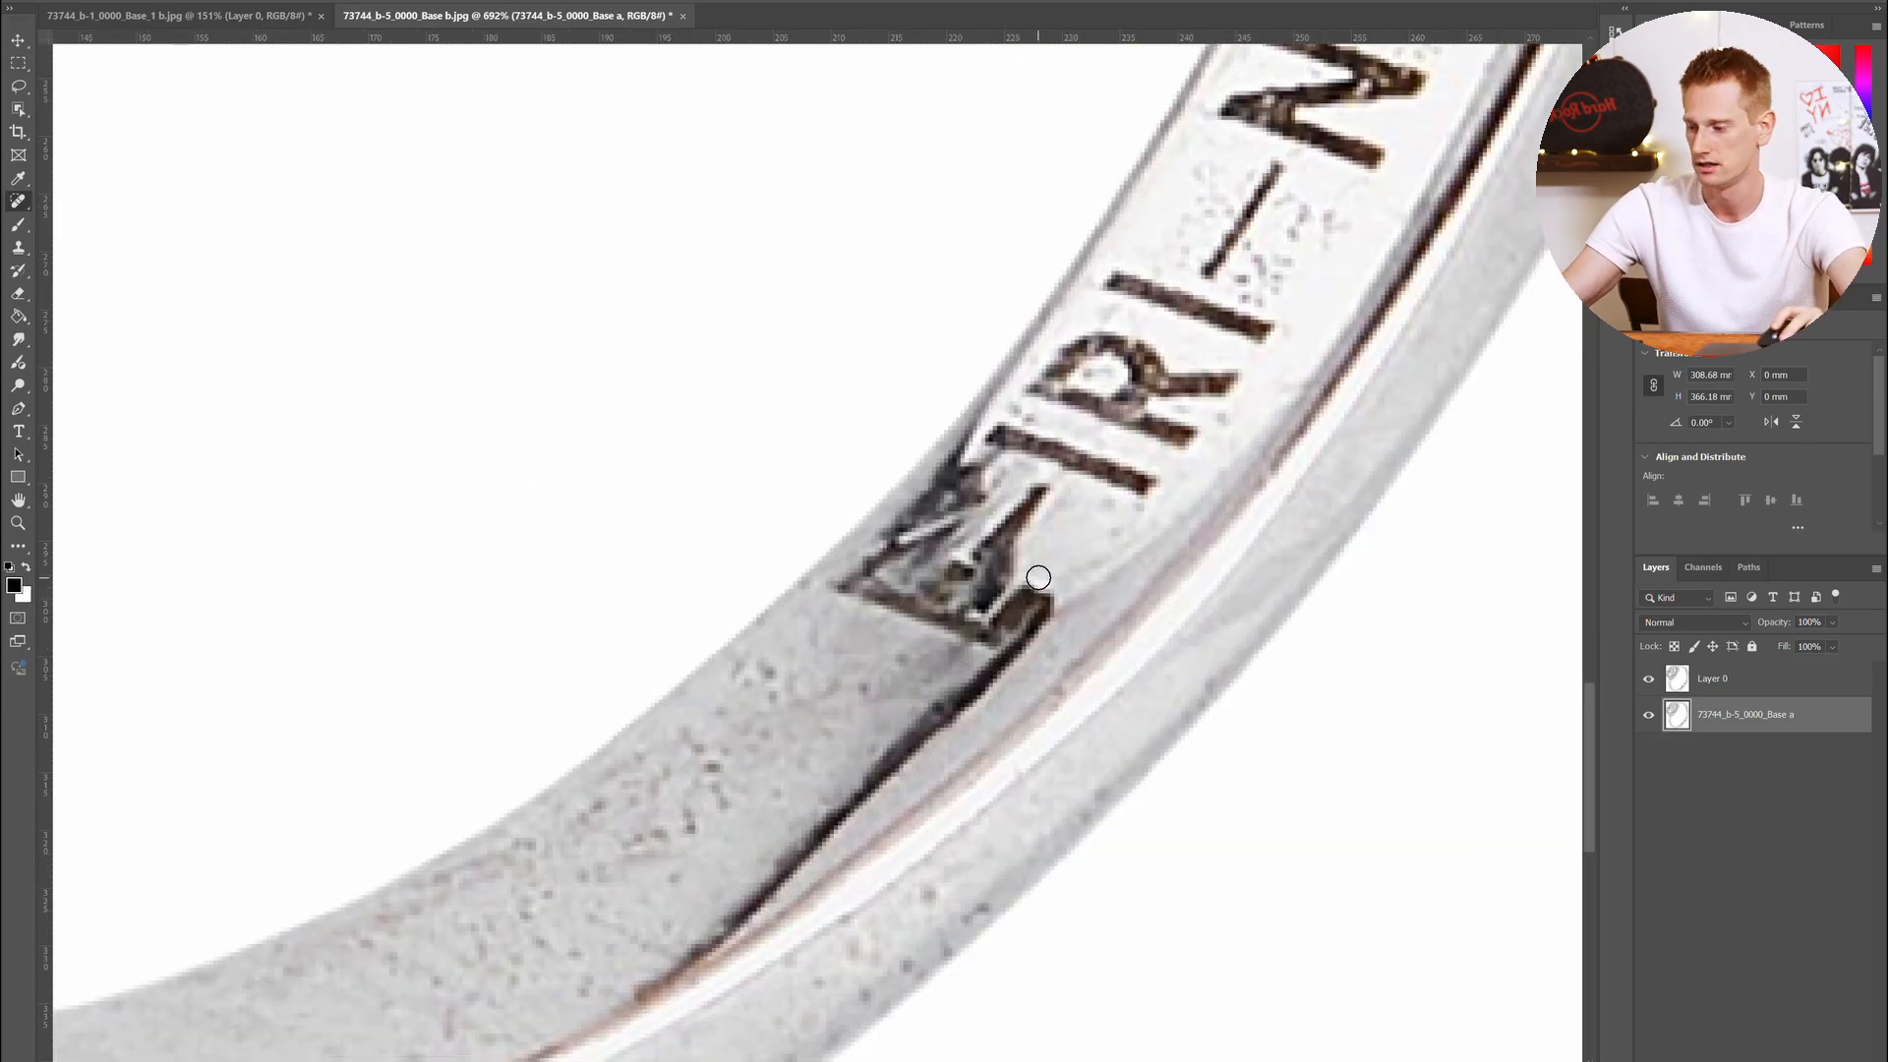
pyautogui.hscroll(5, 988, 531)
pyautogui.scroll(5, 991, 540)
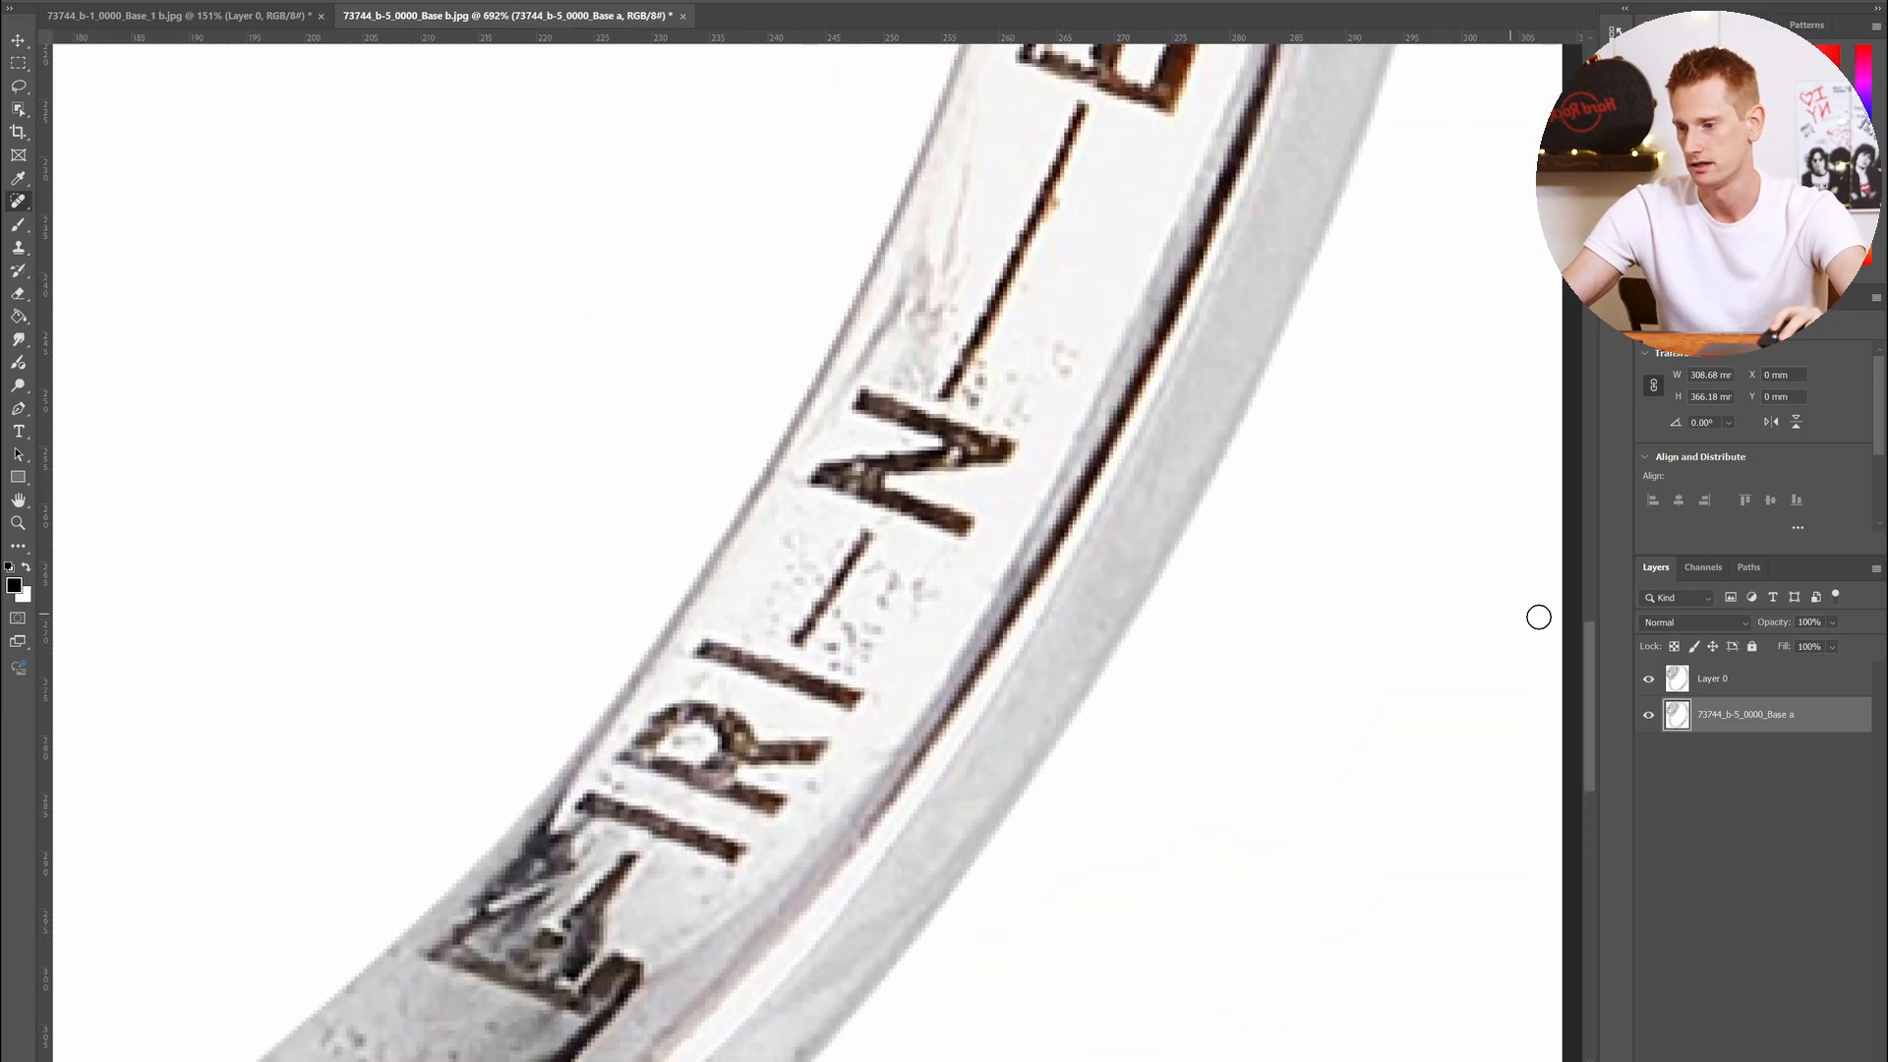
# Hide Layer 0 and heal the bright specks in the engraved N
pyautogui.click(1649, 679)
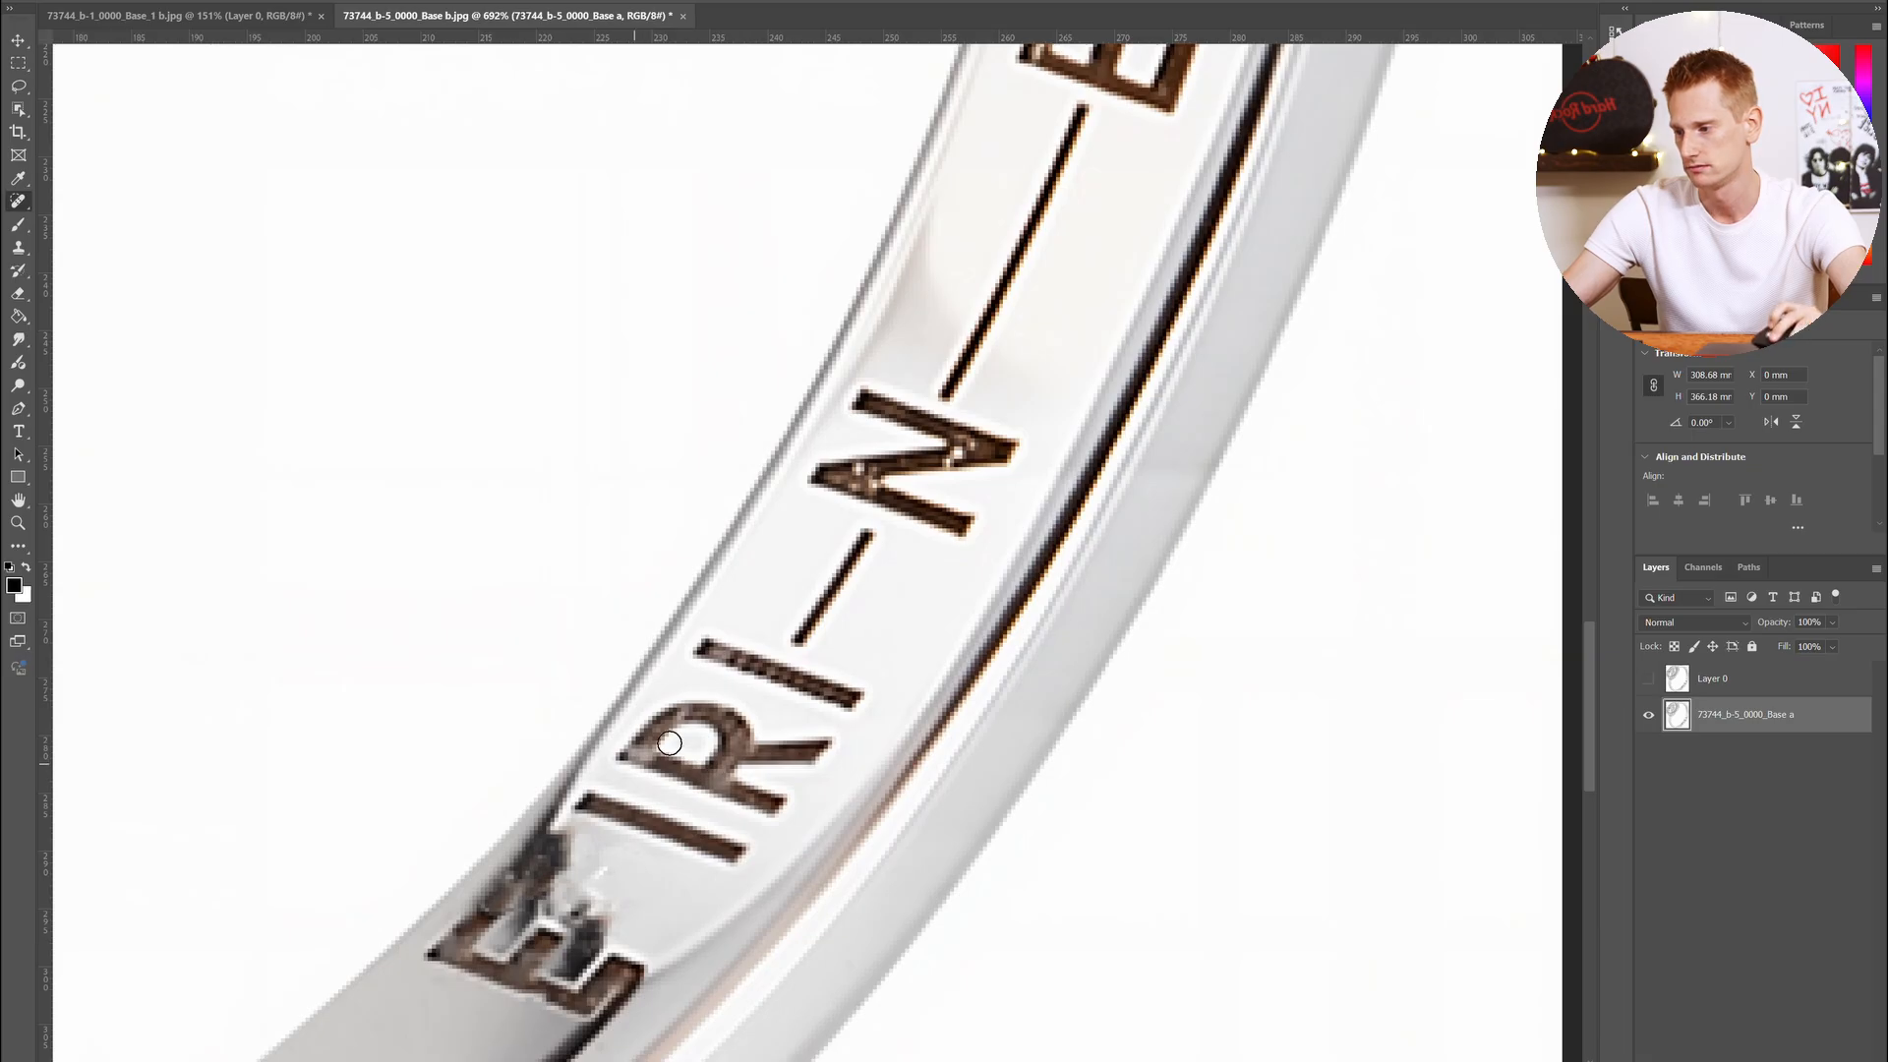
pyautogui.click(865, 466)
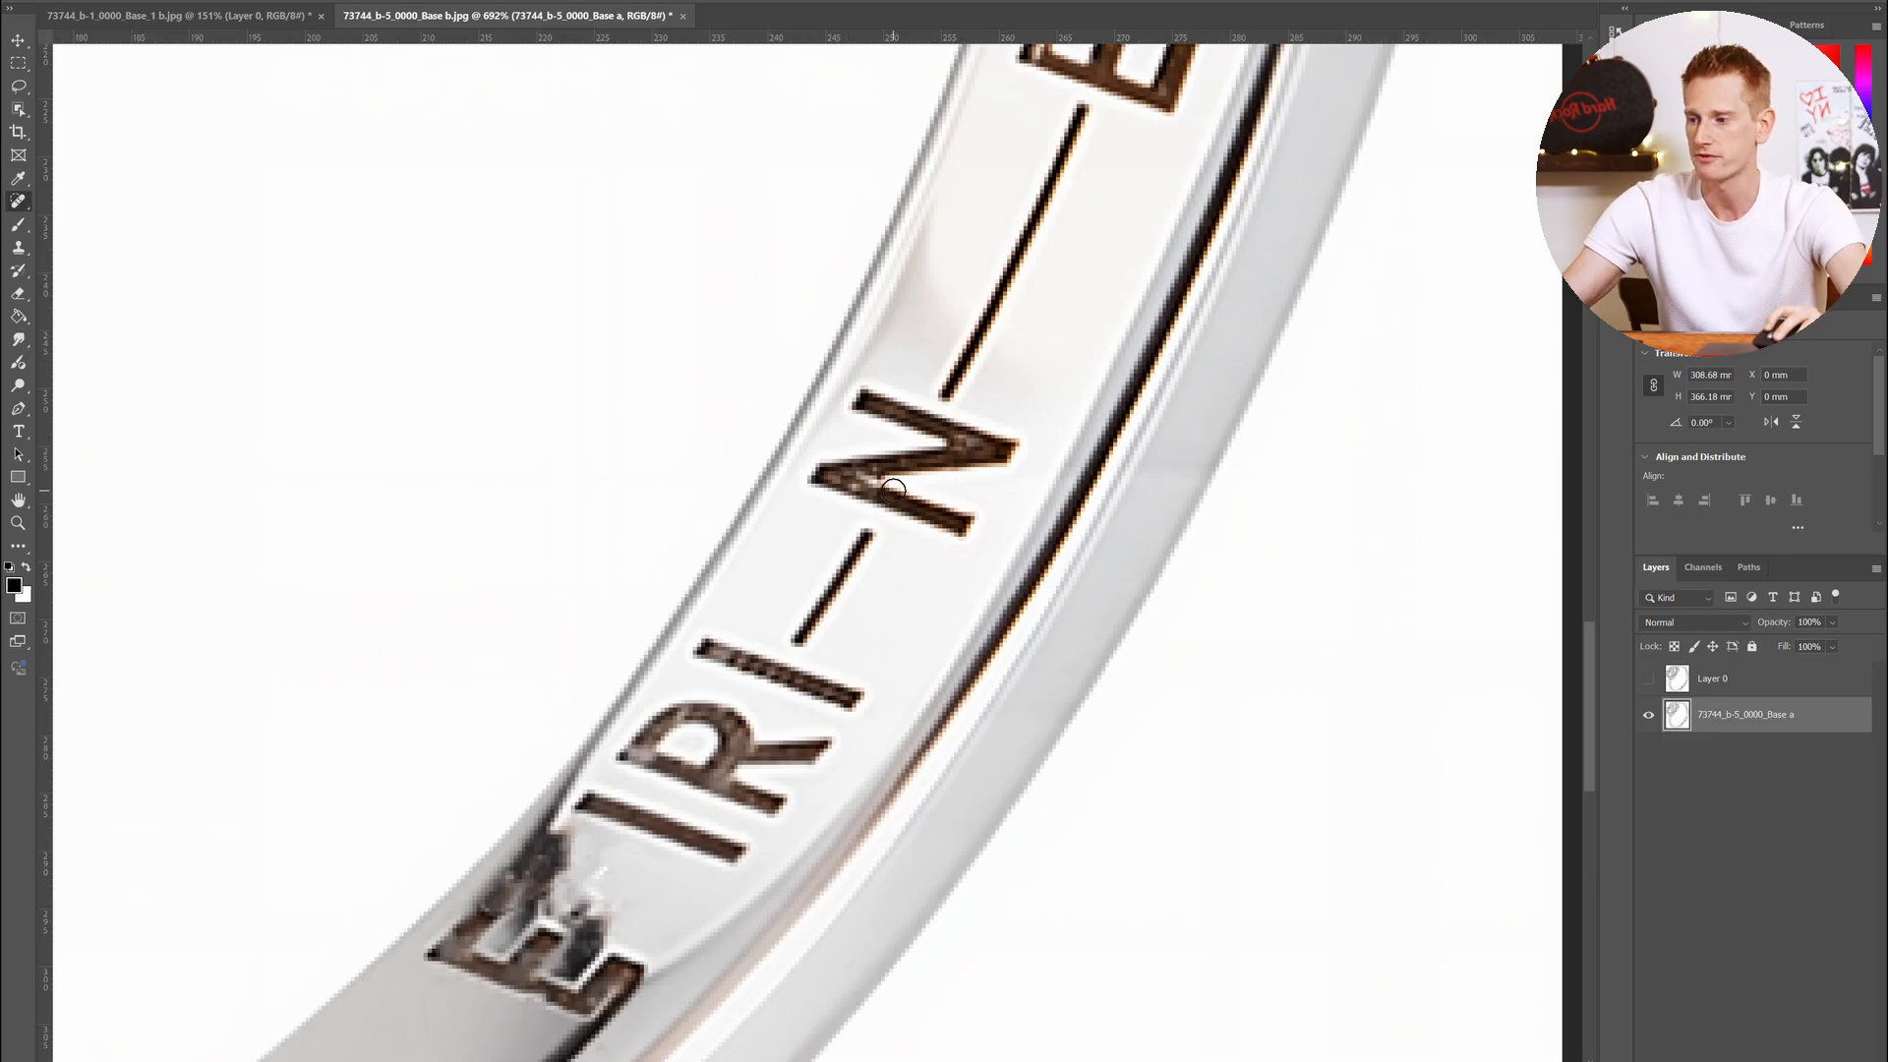
# Compare the whole retouched ring with Layer 0, and examine the retouched band lettering up close
pyautogui.scroll(-4, 1230, 505)
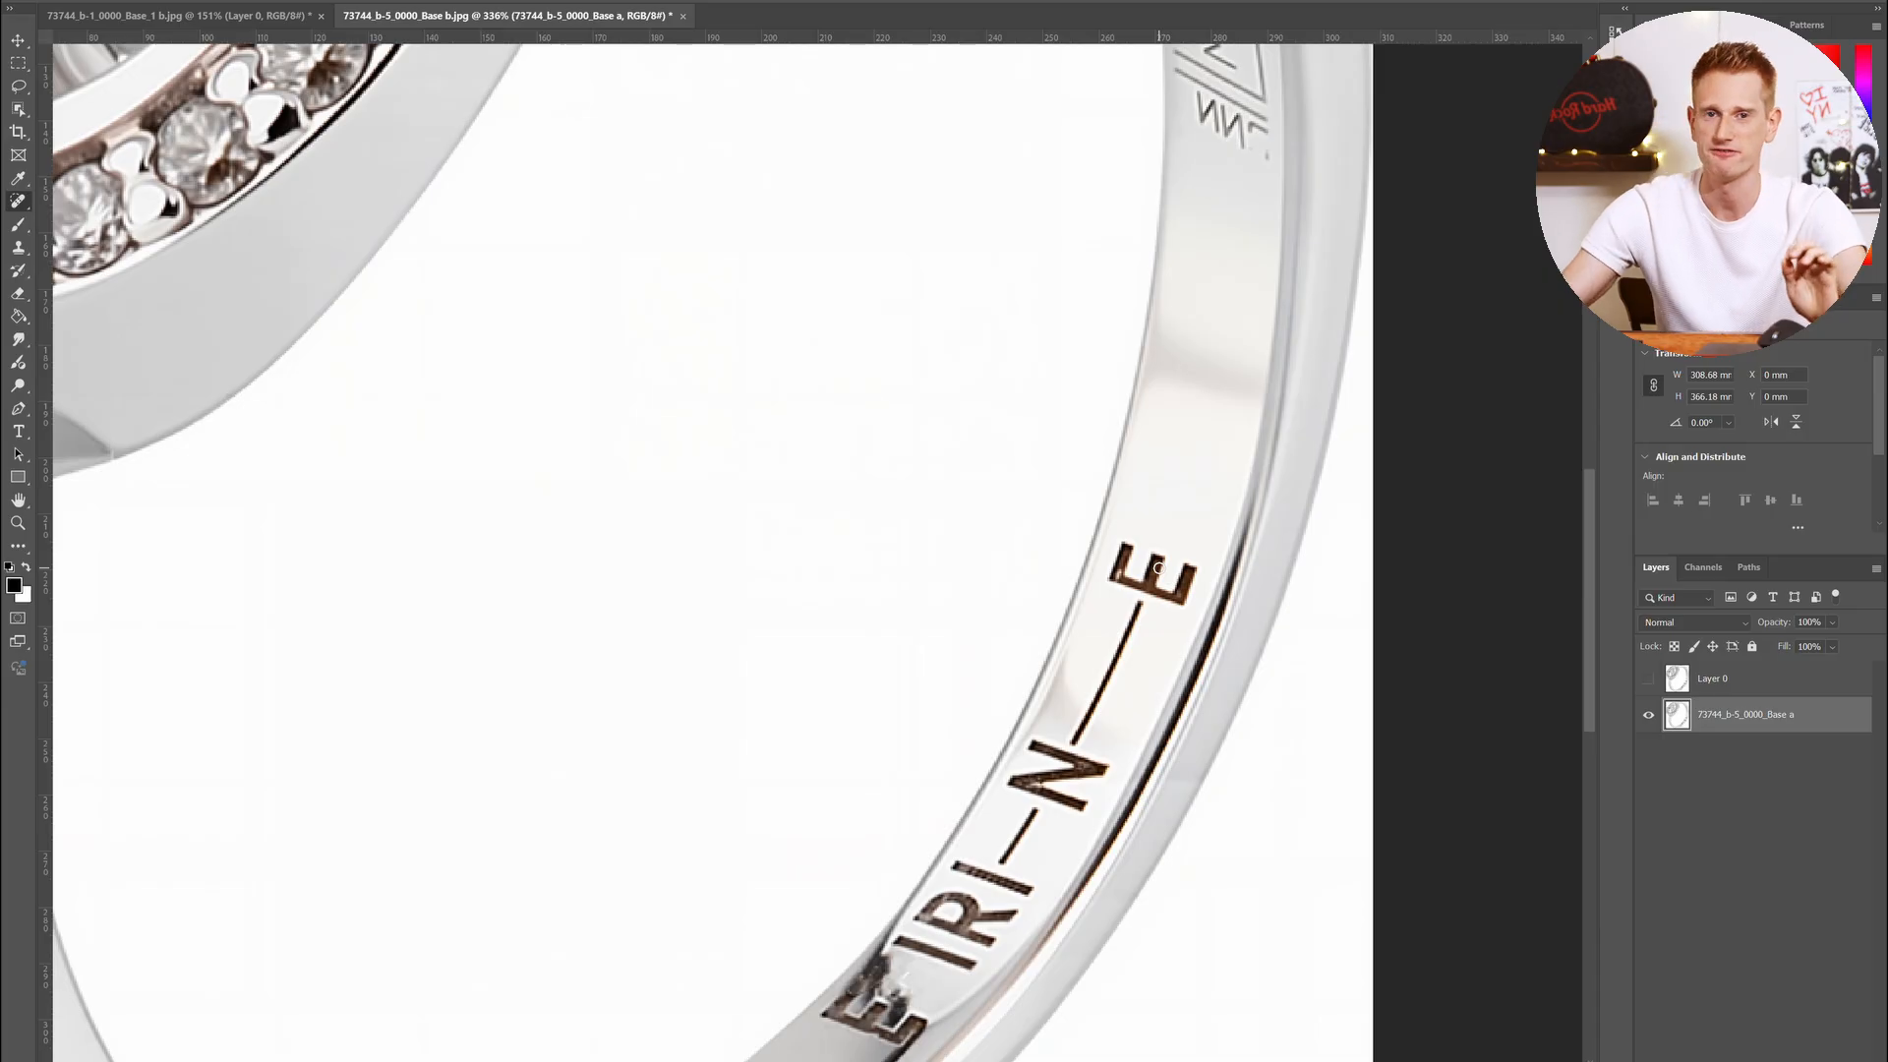
pyautogui.click(1655, 678)
pyautogui.scroll(-6, 895, 502)
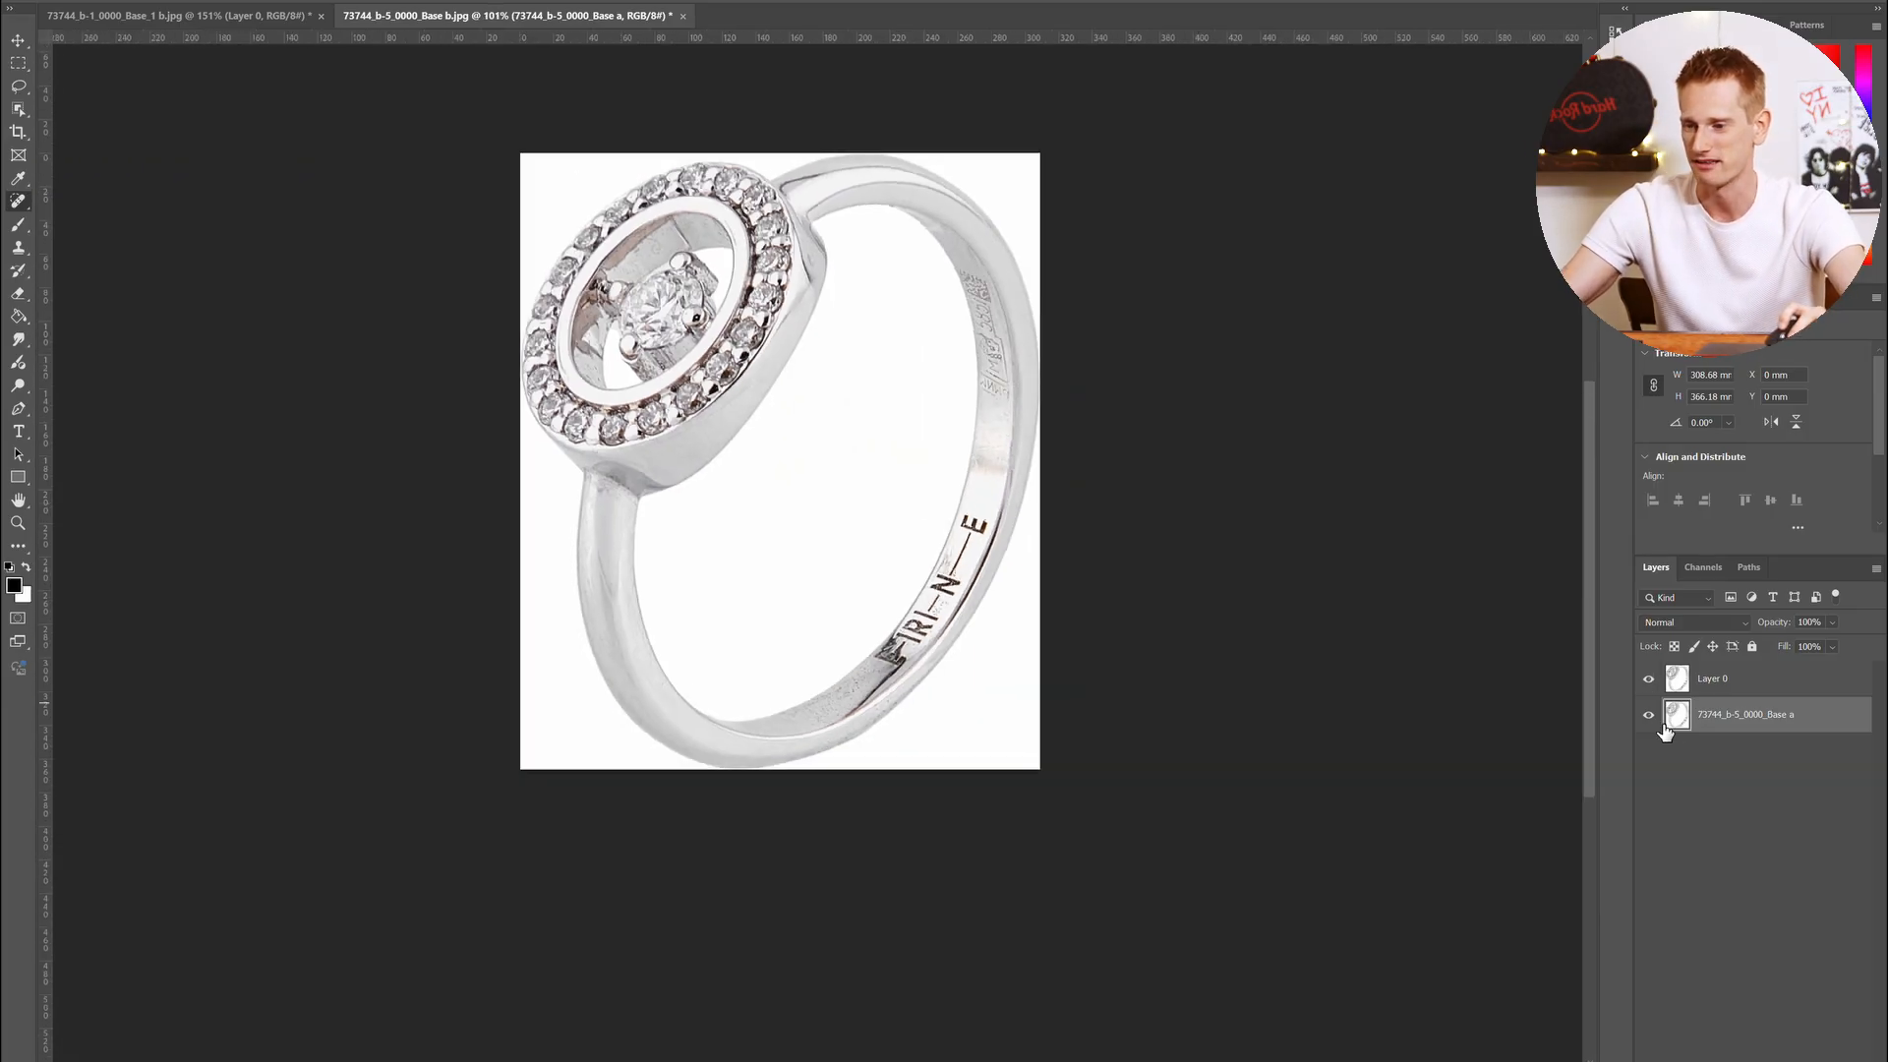
pyautogui.click(1648, 679)
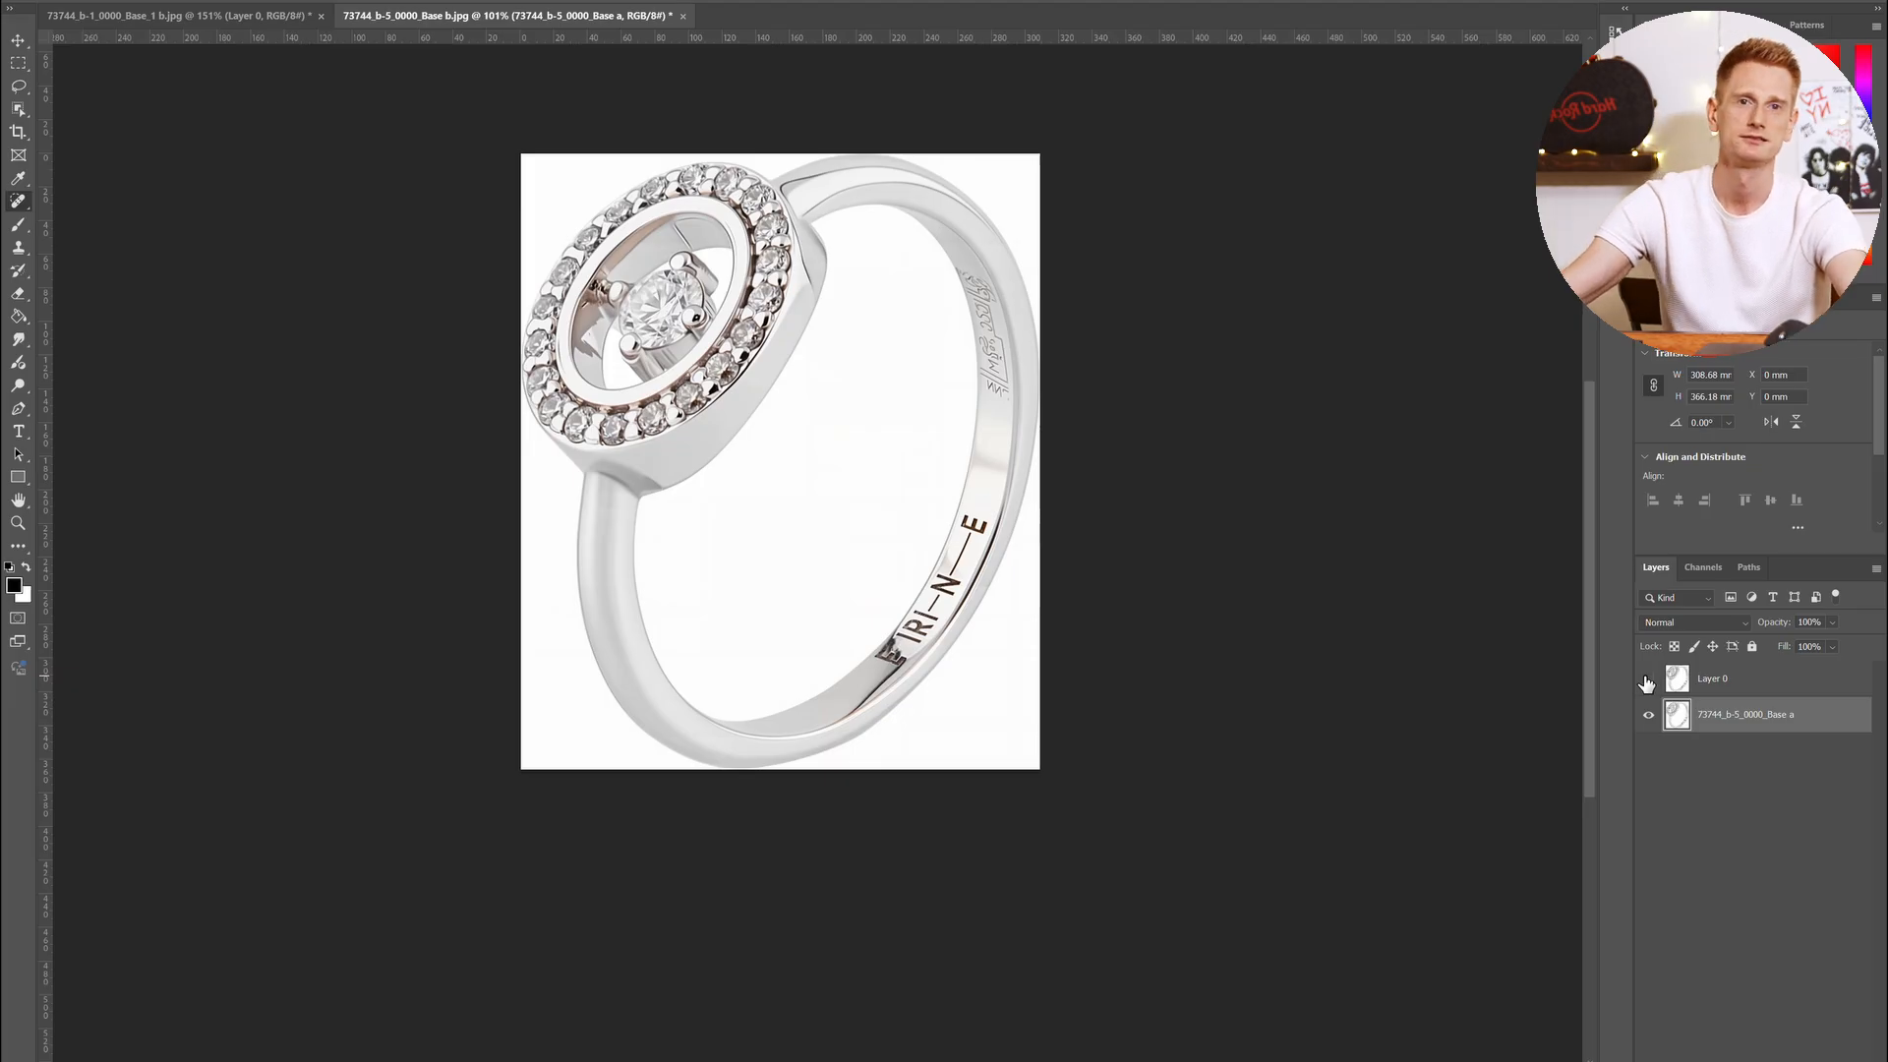
pyautogui.scroll(5, 884, 522)
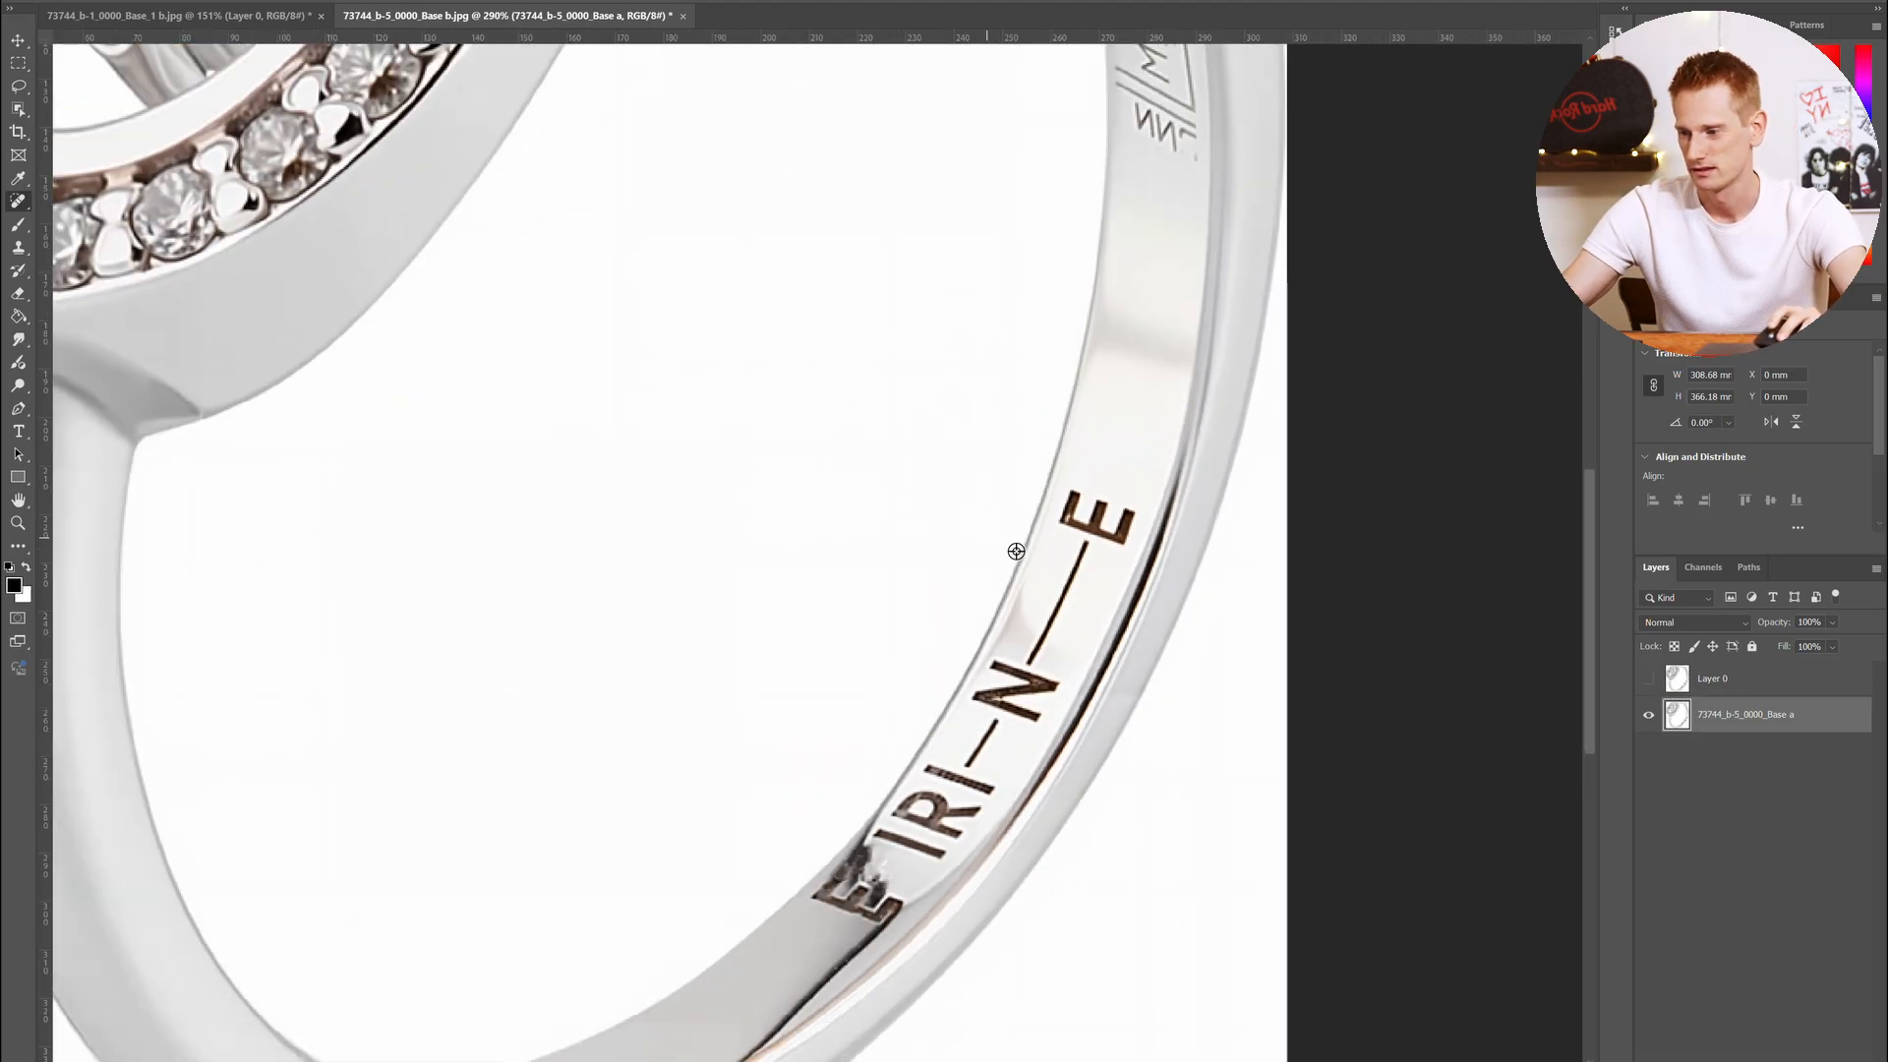
pyautogui.scroll(3, 862, 708)
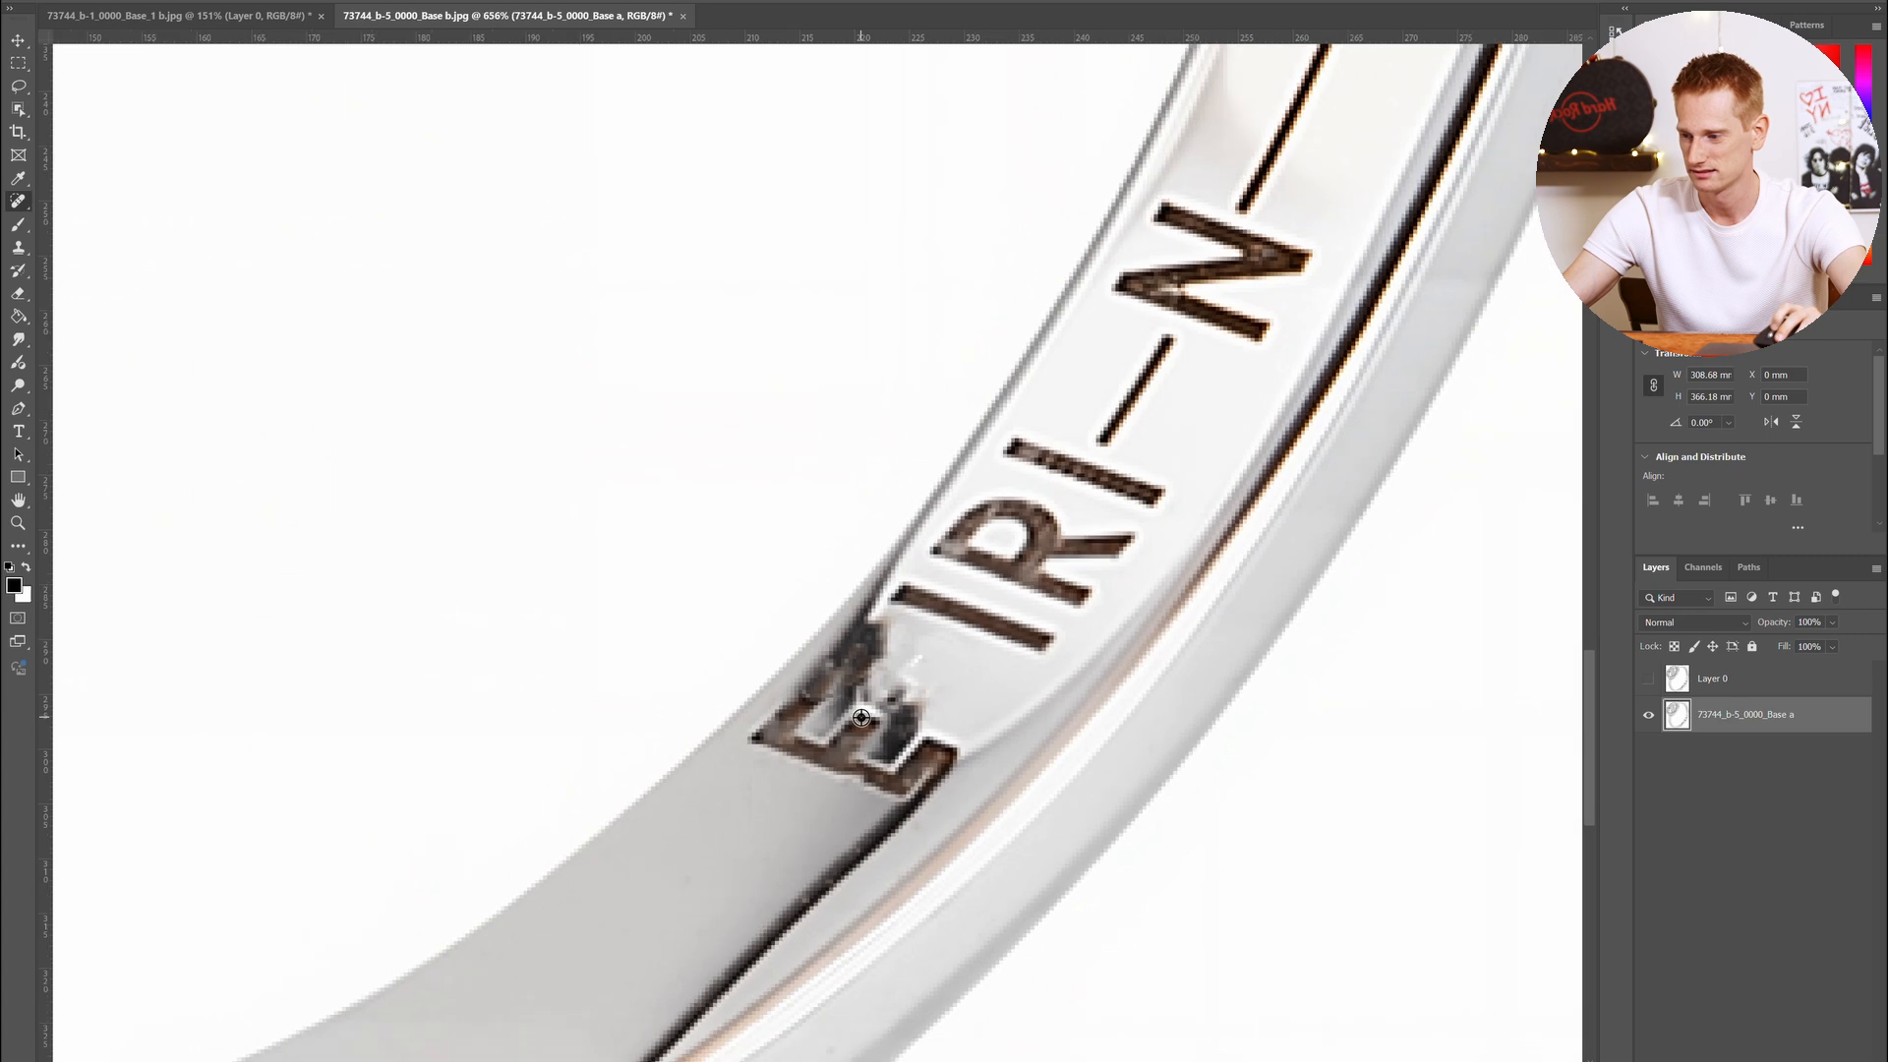
pyautogui.scroll(6, 1173, 614)
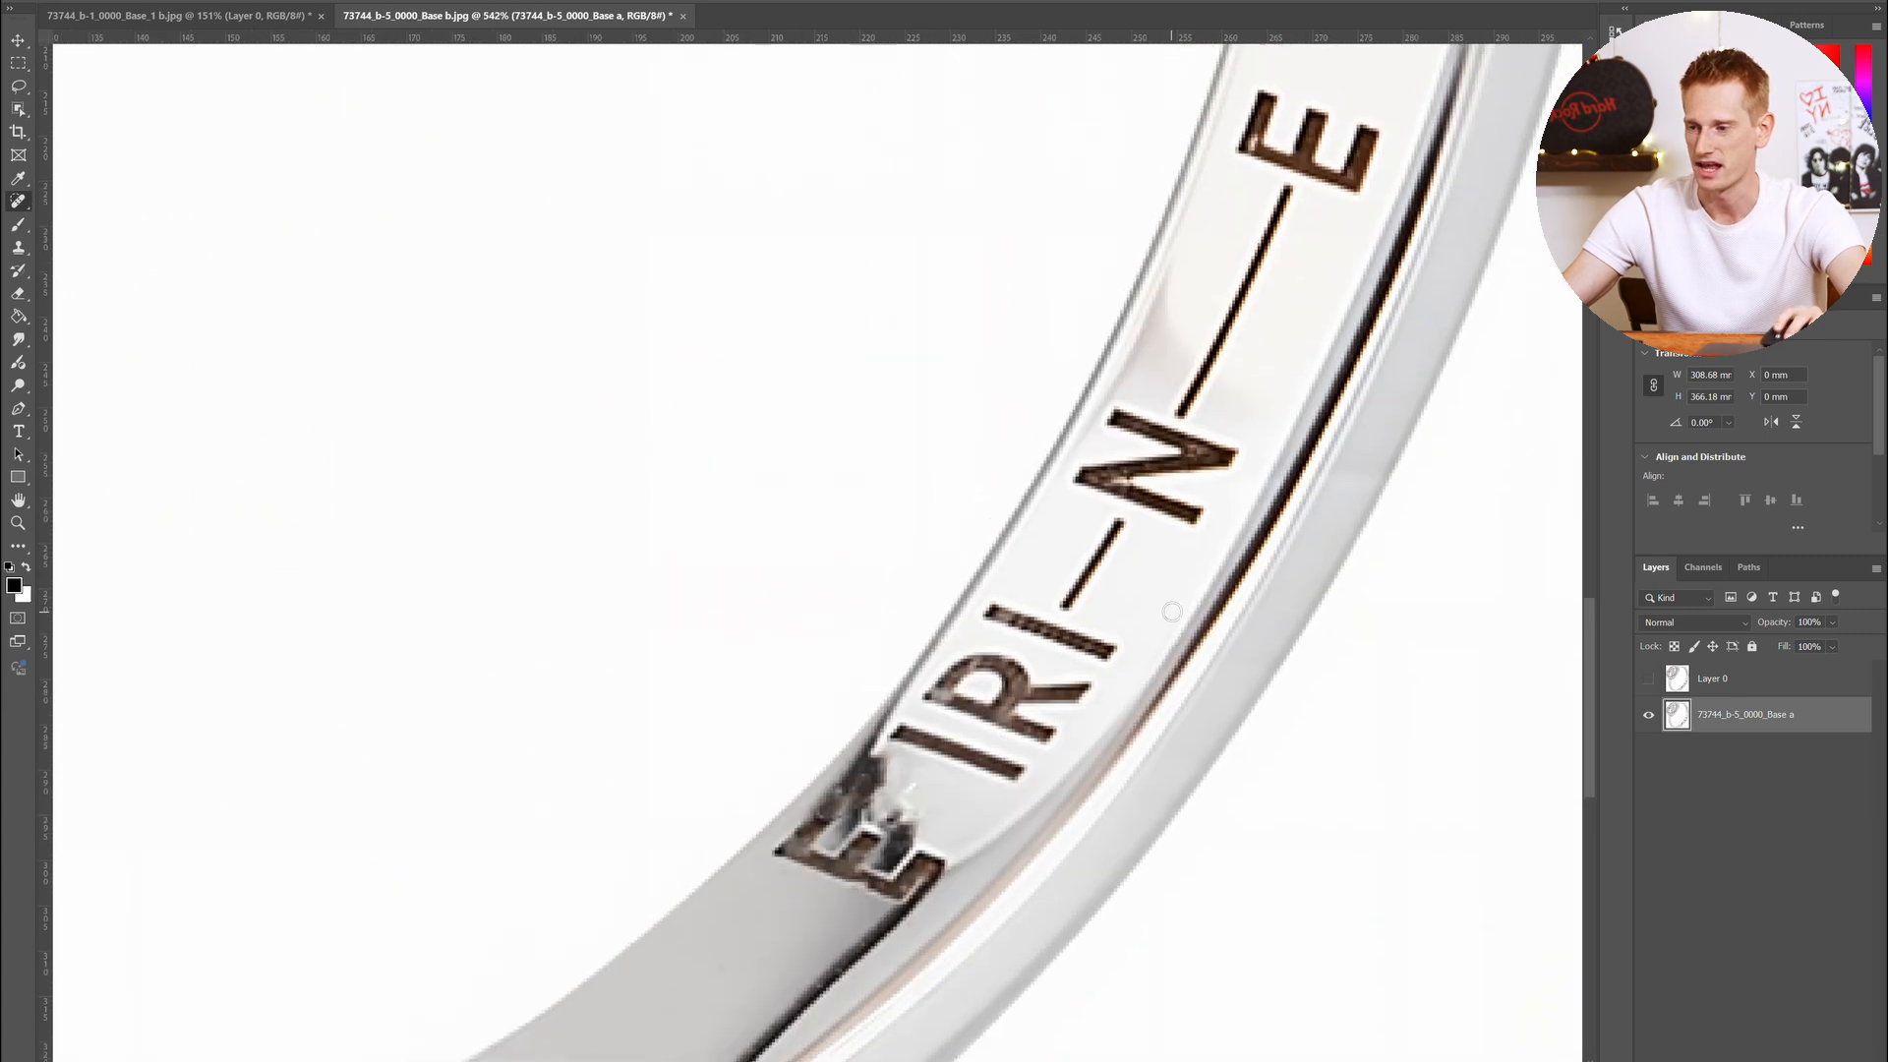
# Show Layer 0 and examine the small original hallmark engraving on the upper inner band up close
pyautogui.hscroll(1, 1176, 617)
pyautogui.scroll(3, 1176, 617)
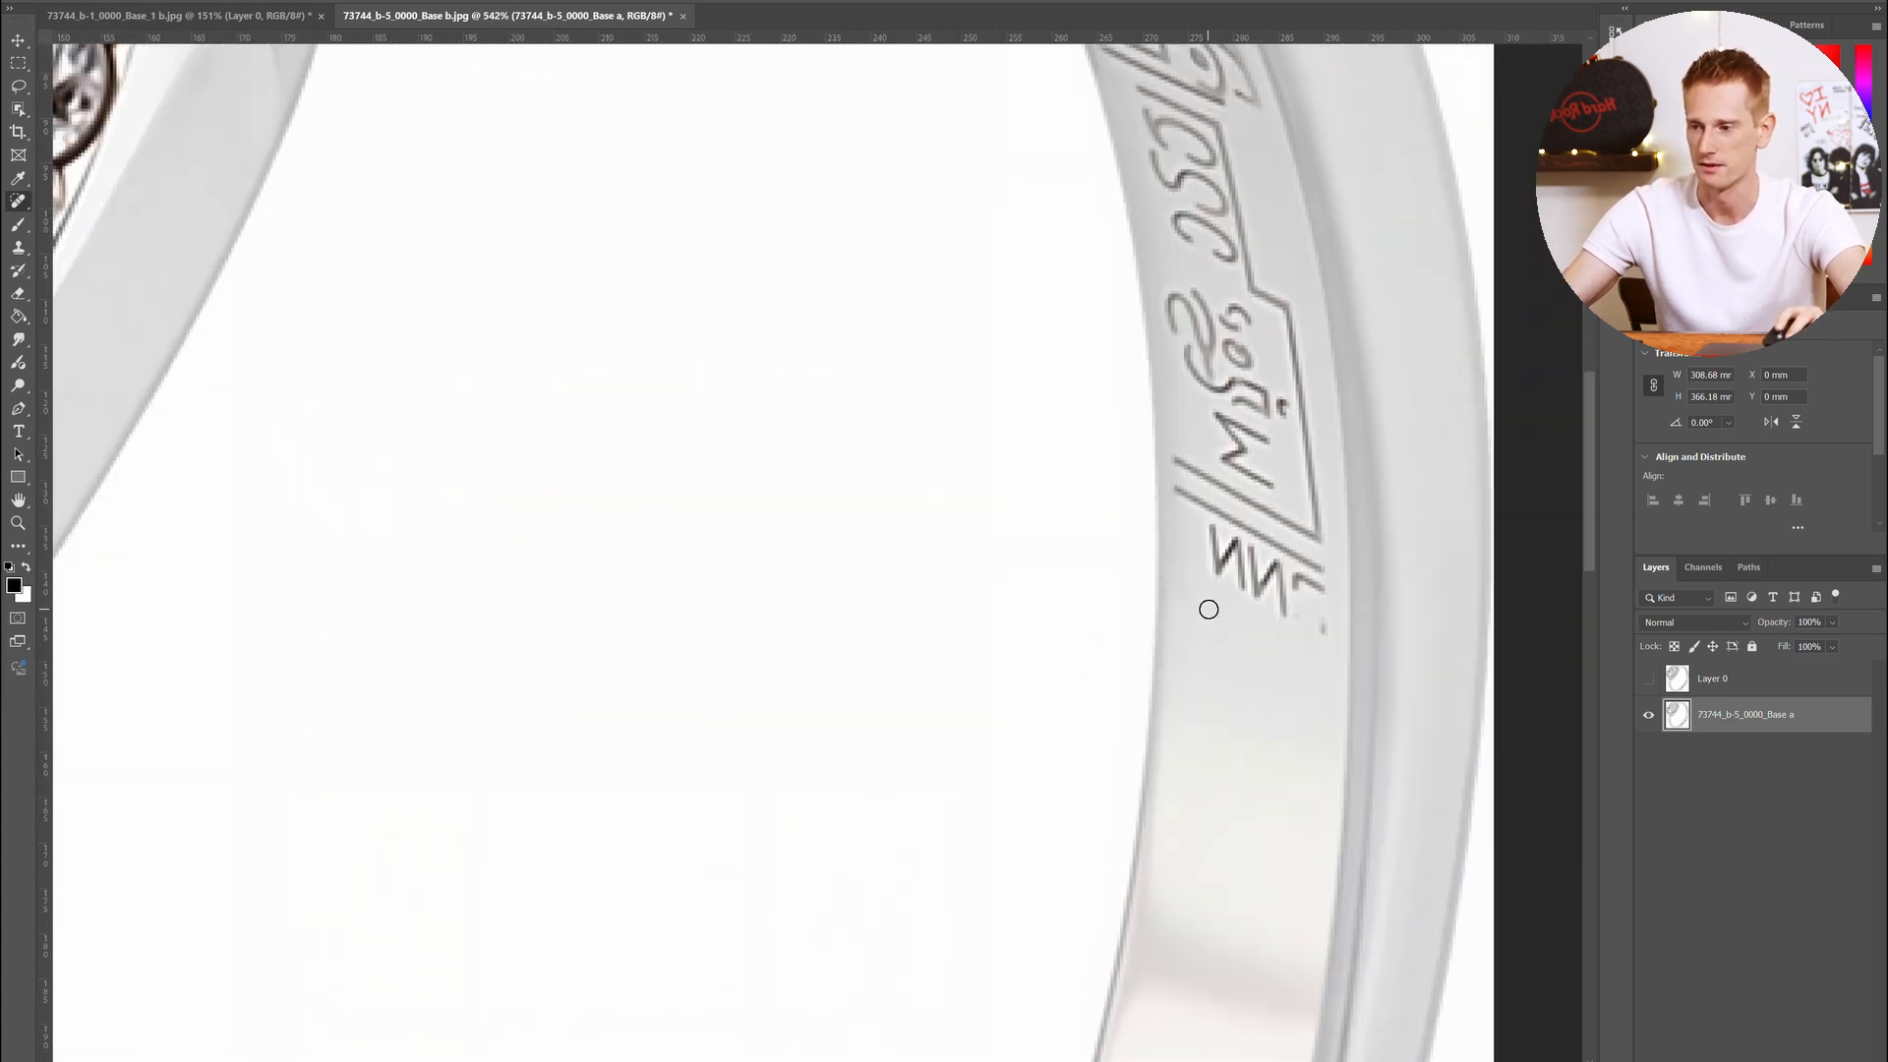
pyautogui.click(1648, 677)
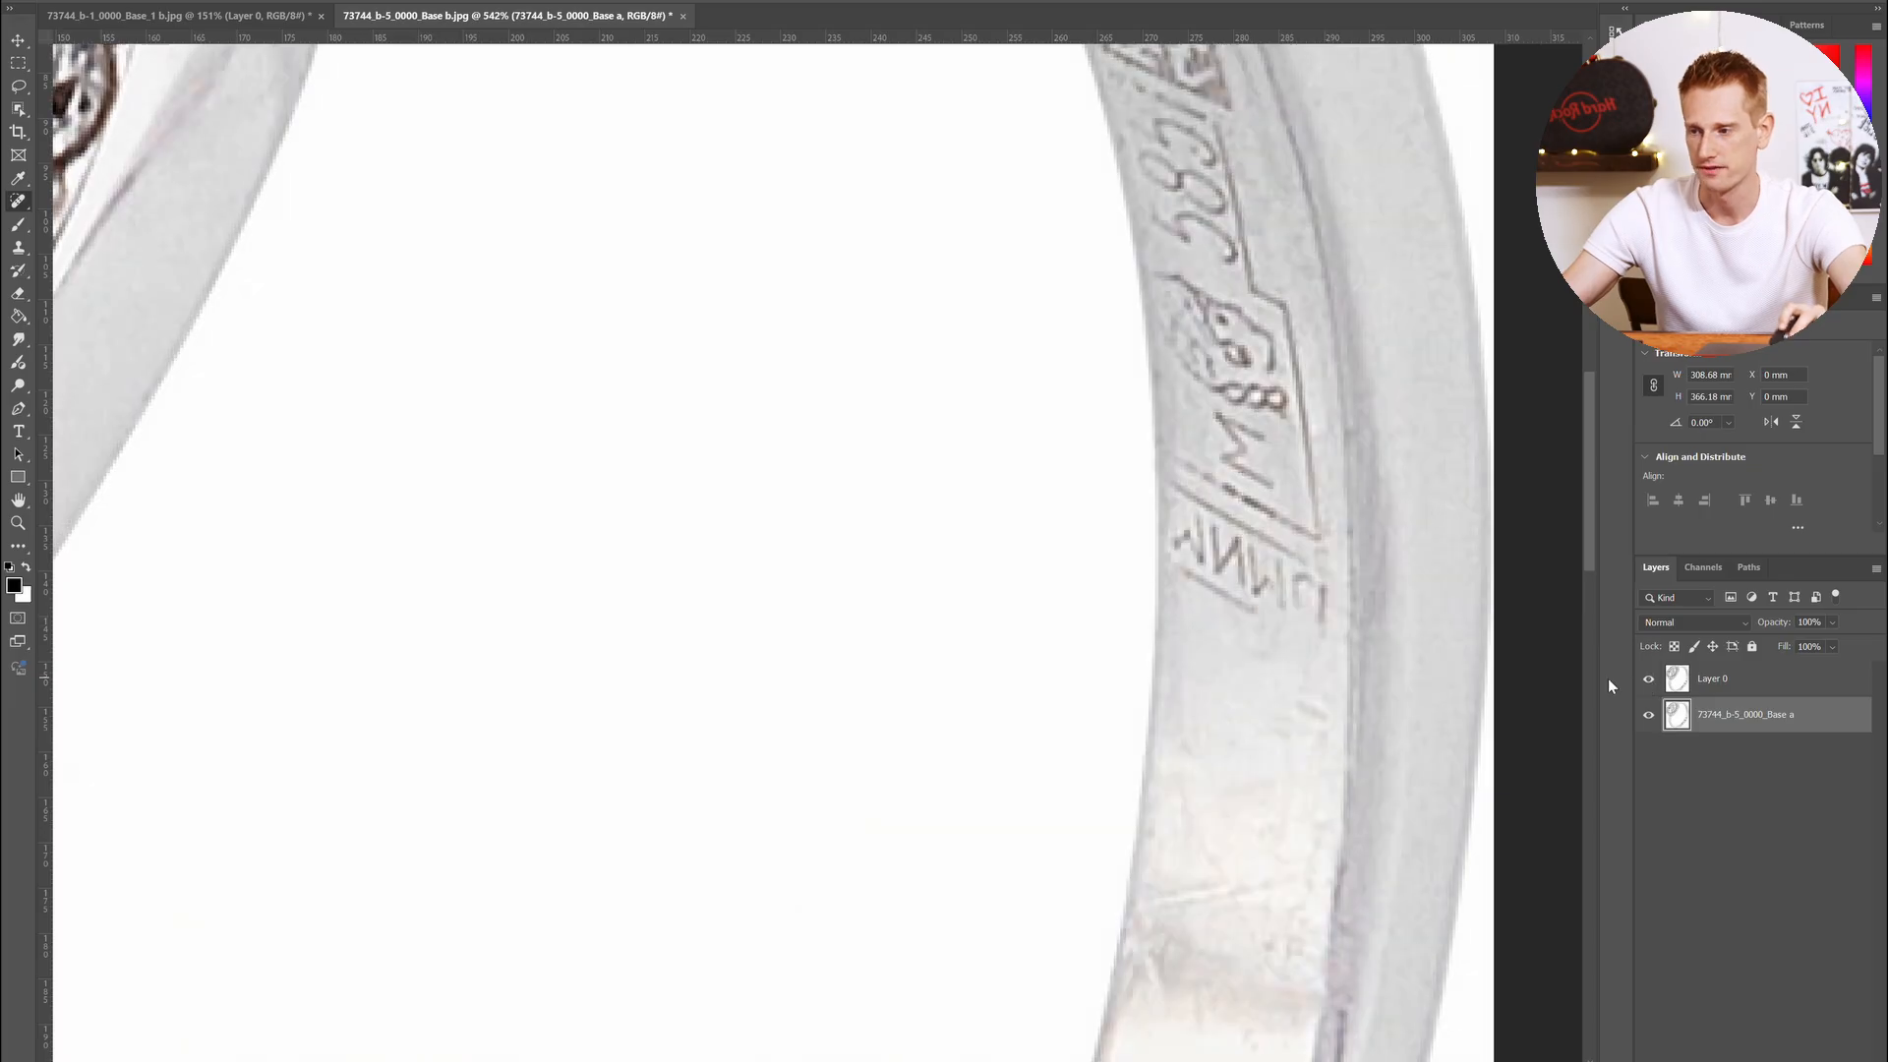
pyautogui.scroll(2, 1234, 545)
pyautogui.scroll(7, 1328, 502)
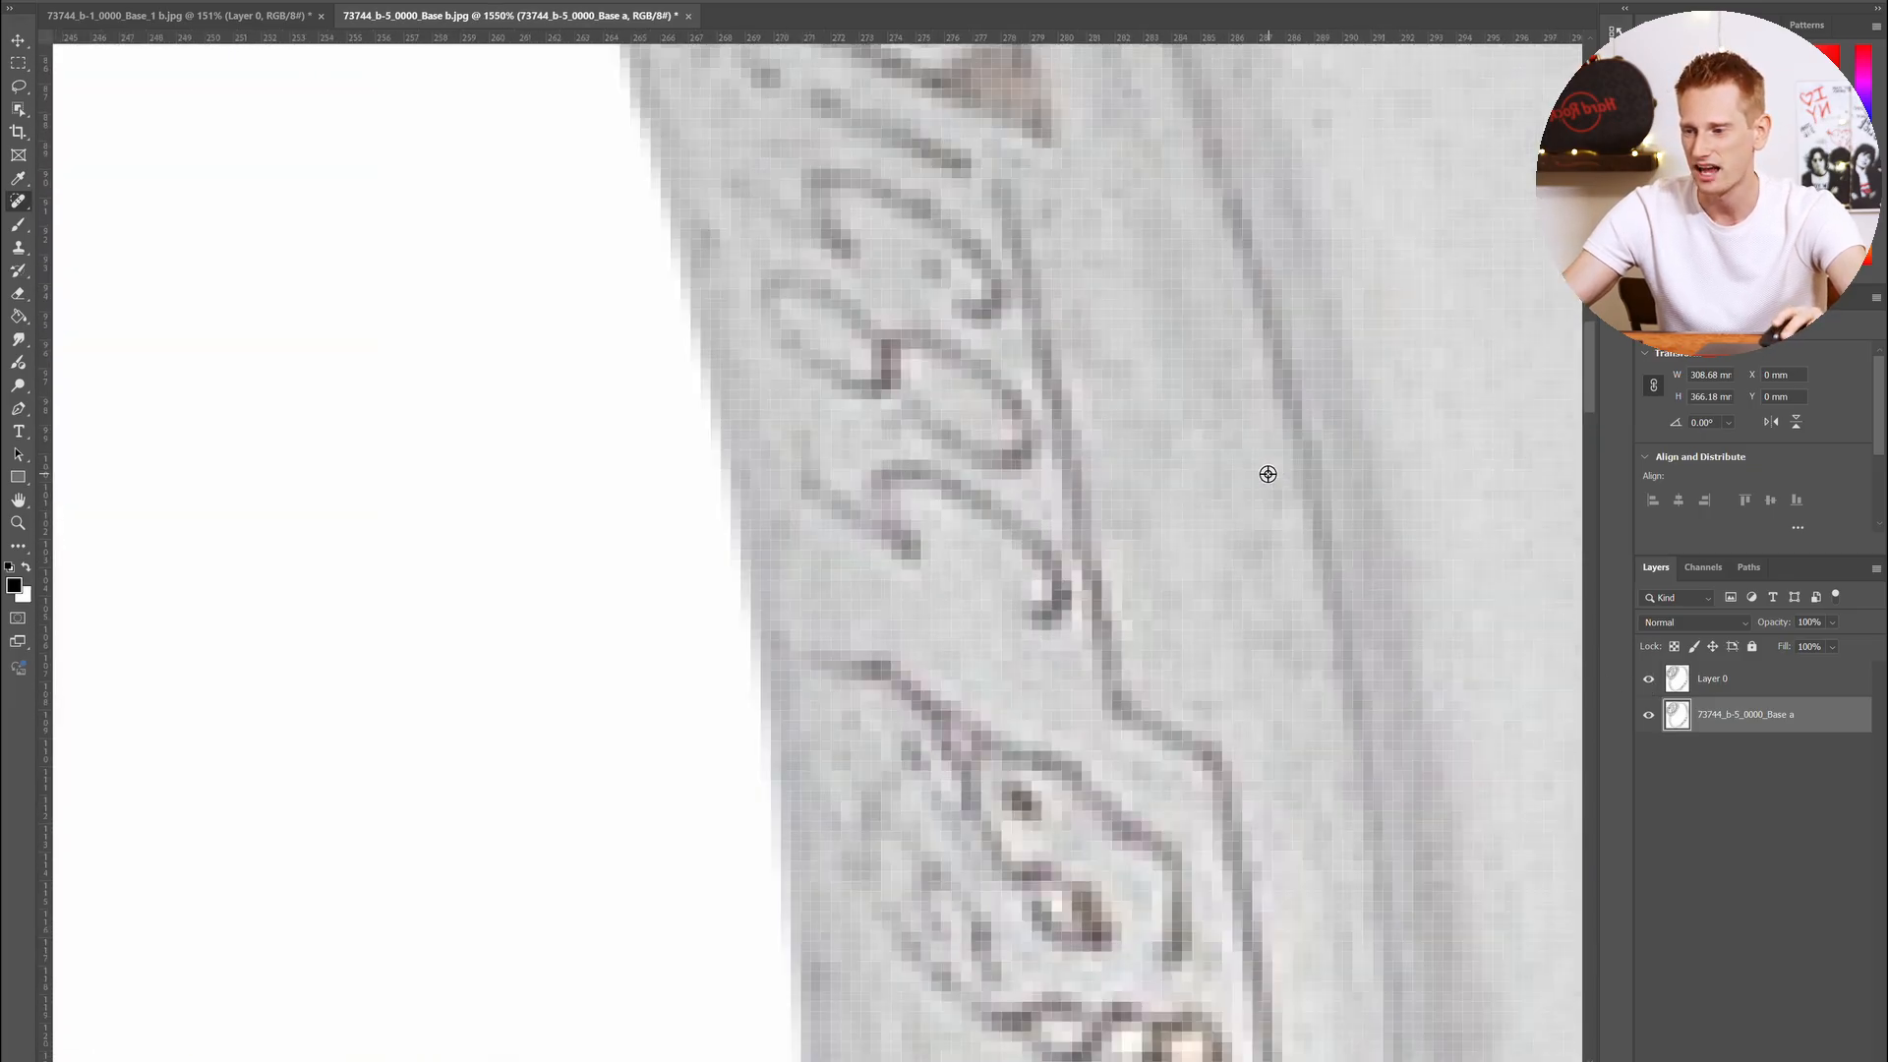
pyautogui.scroll(-5, 1041, 508)
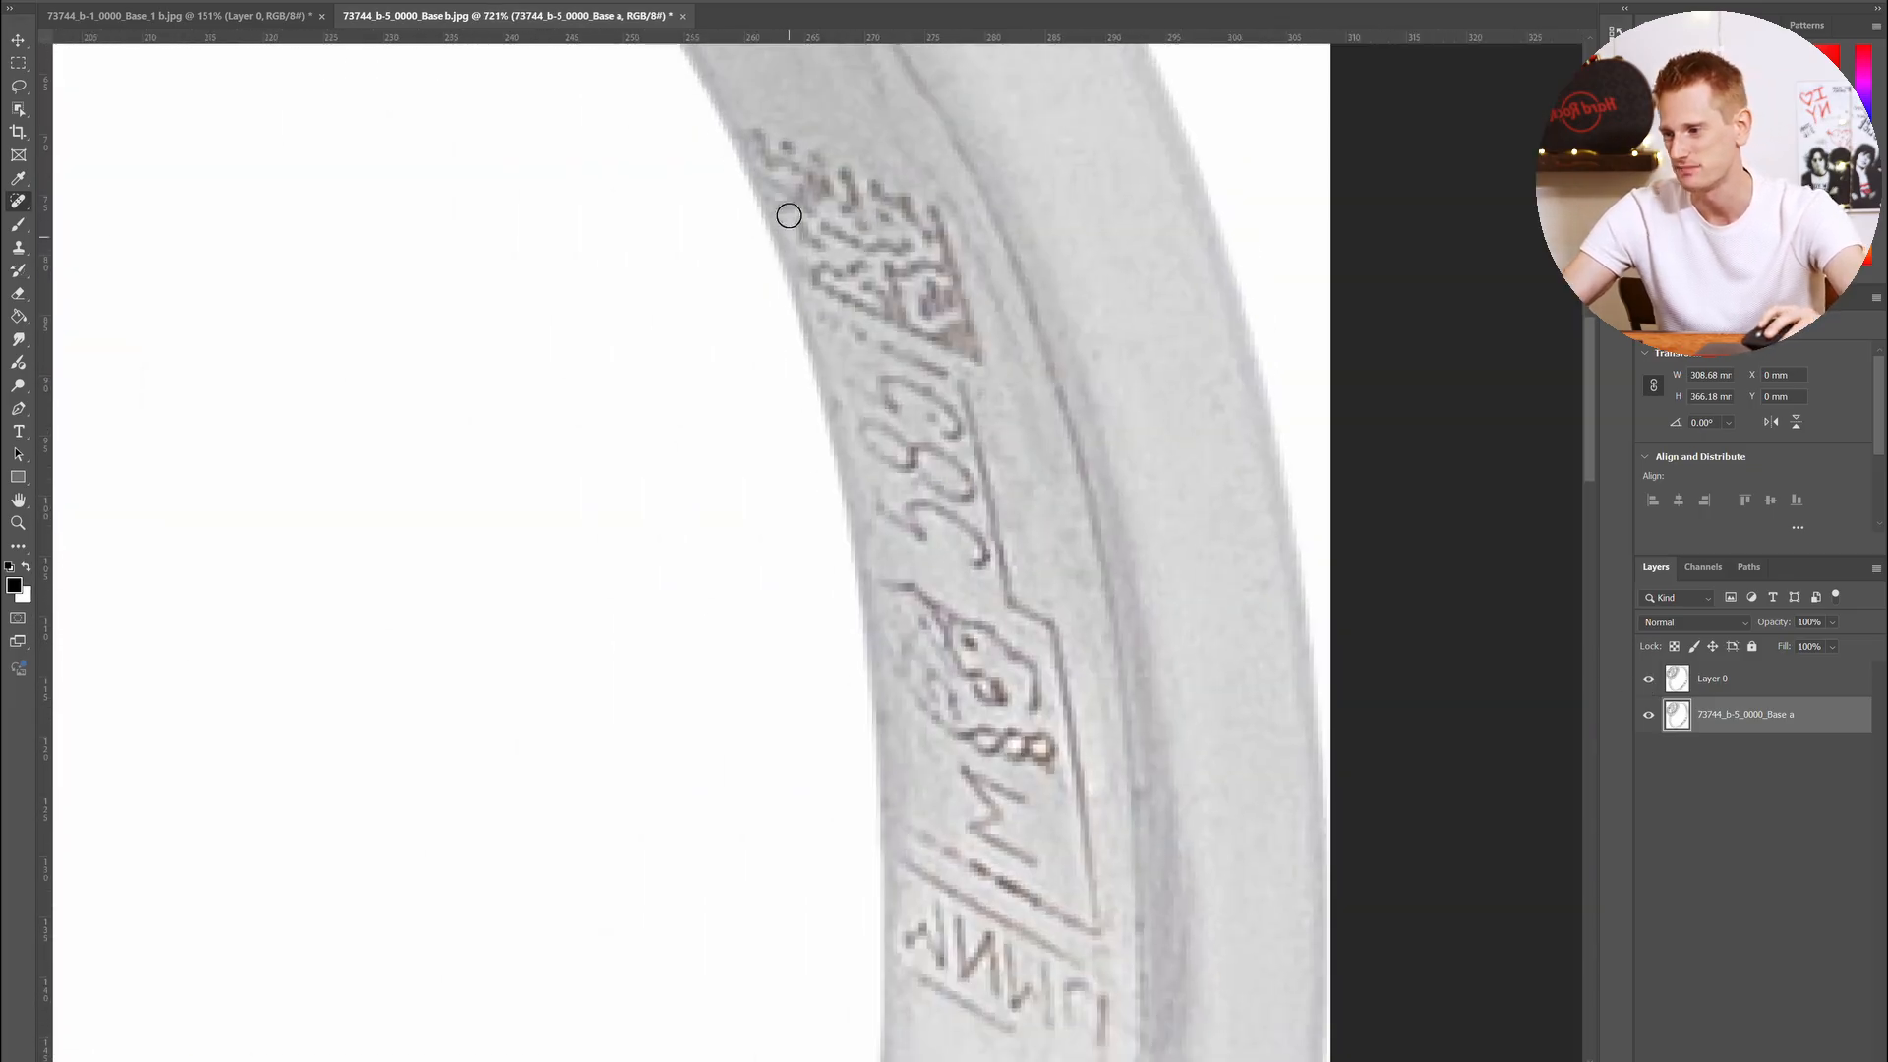
pyautogui.scroll(-2, 1001, 424)
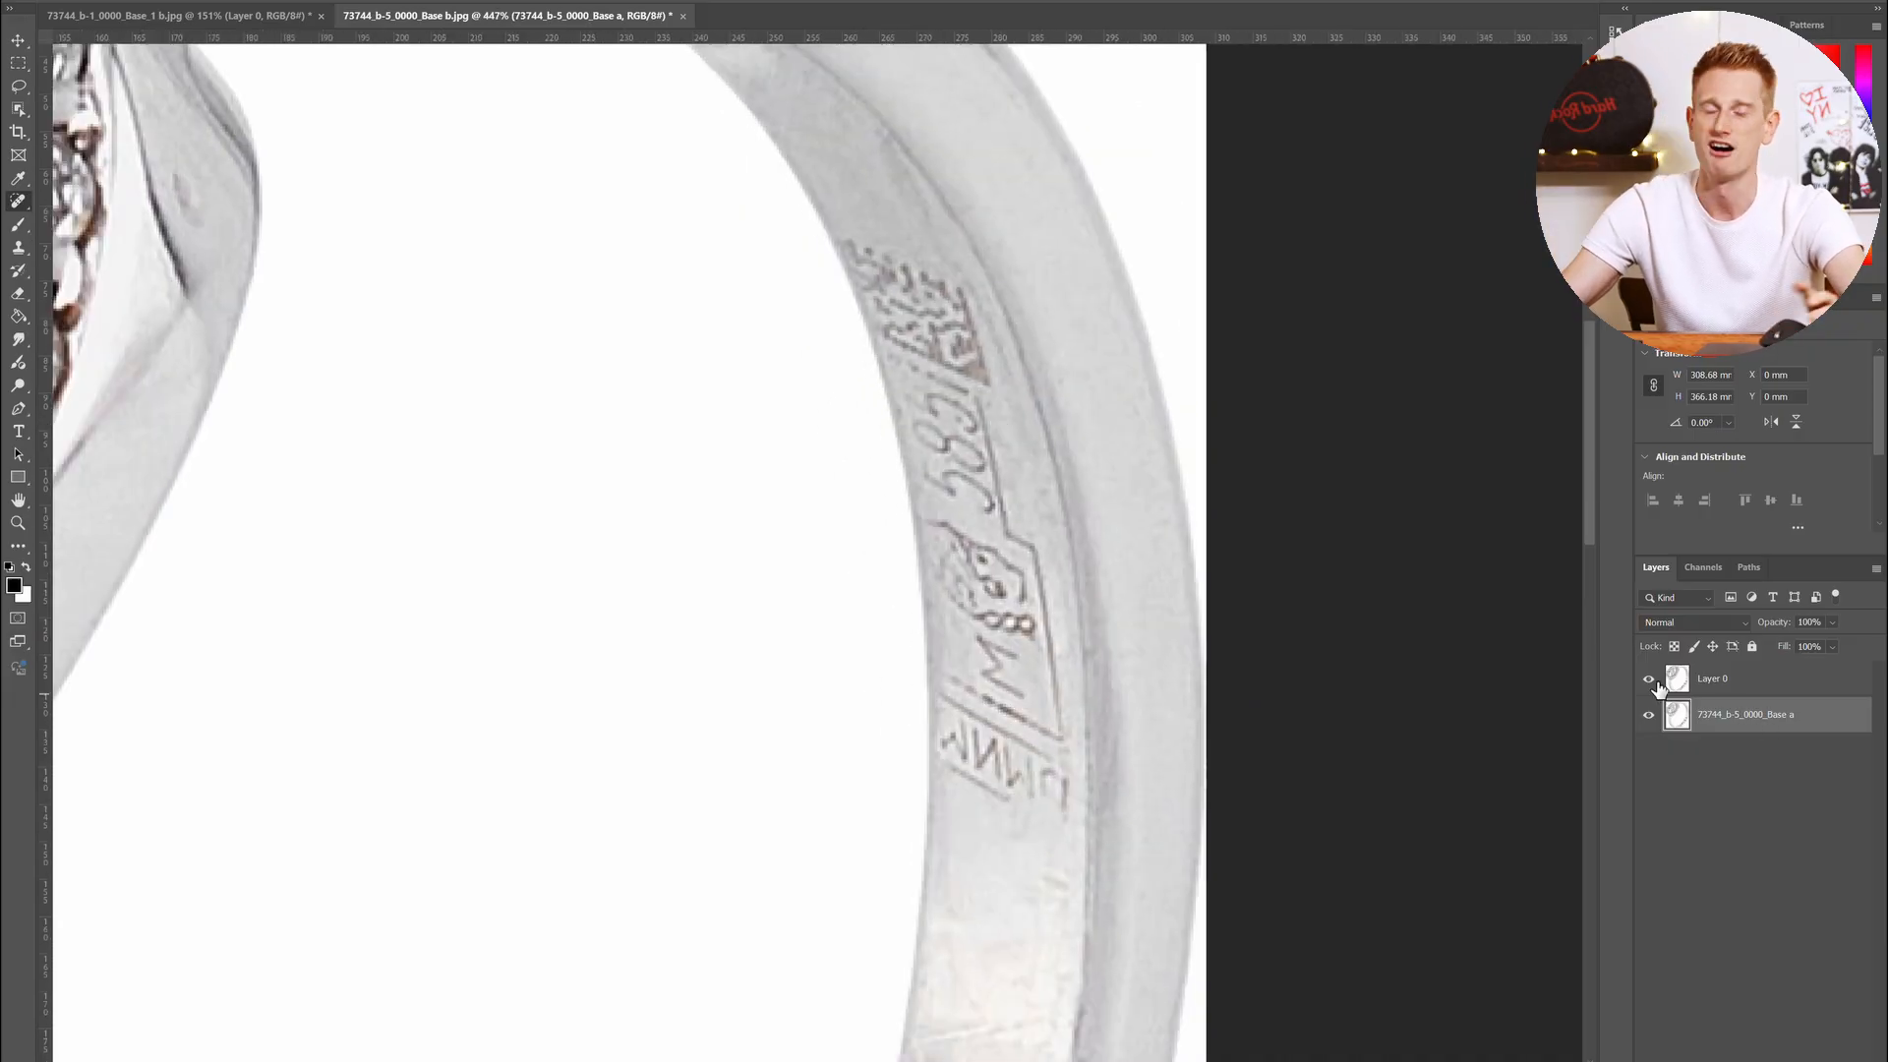
pyautogui.scroll(5, 998, 275)
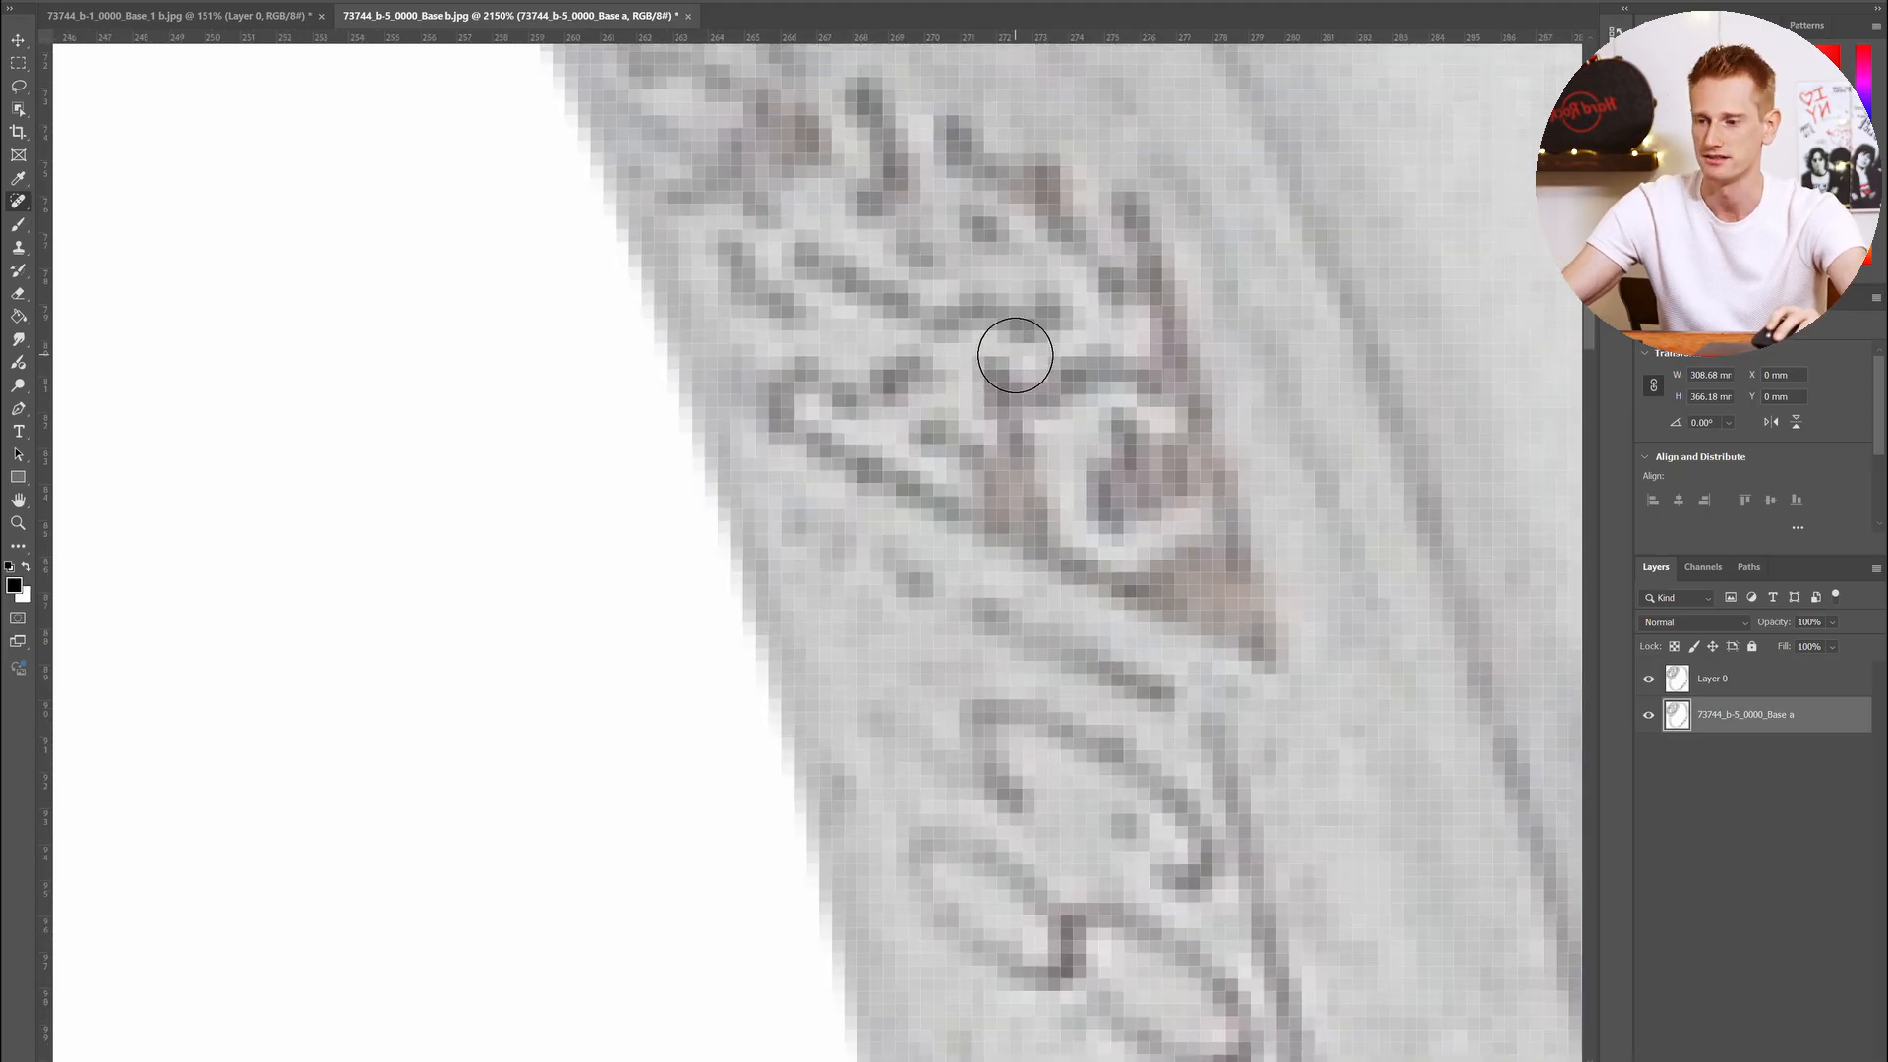
pyautogui.scroll(-5, 1259, 511)
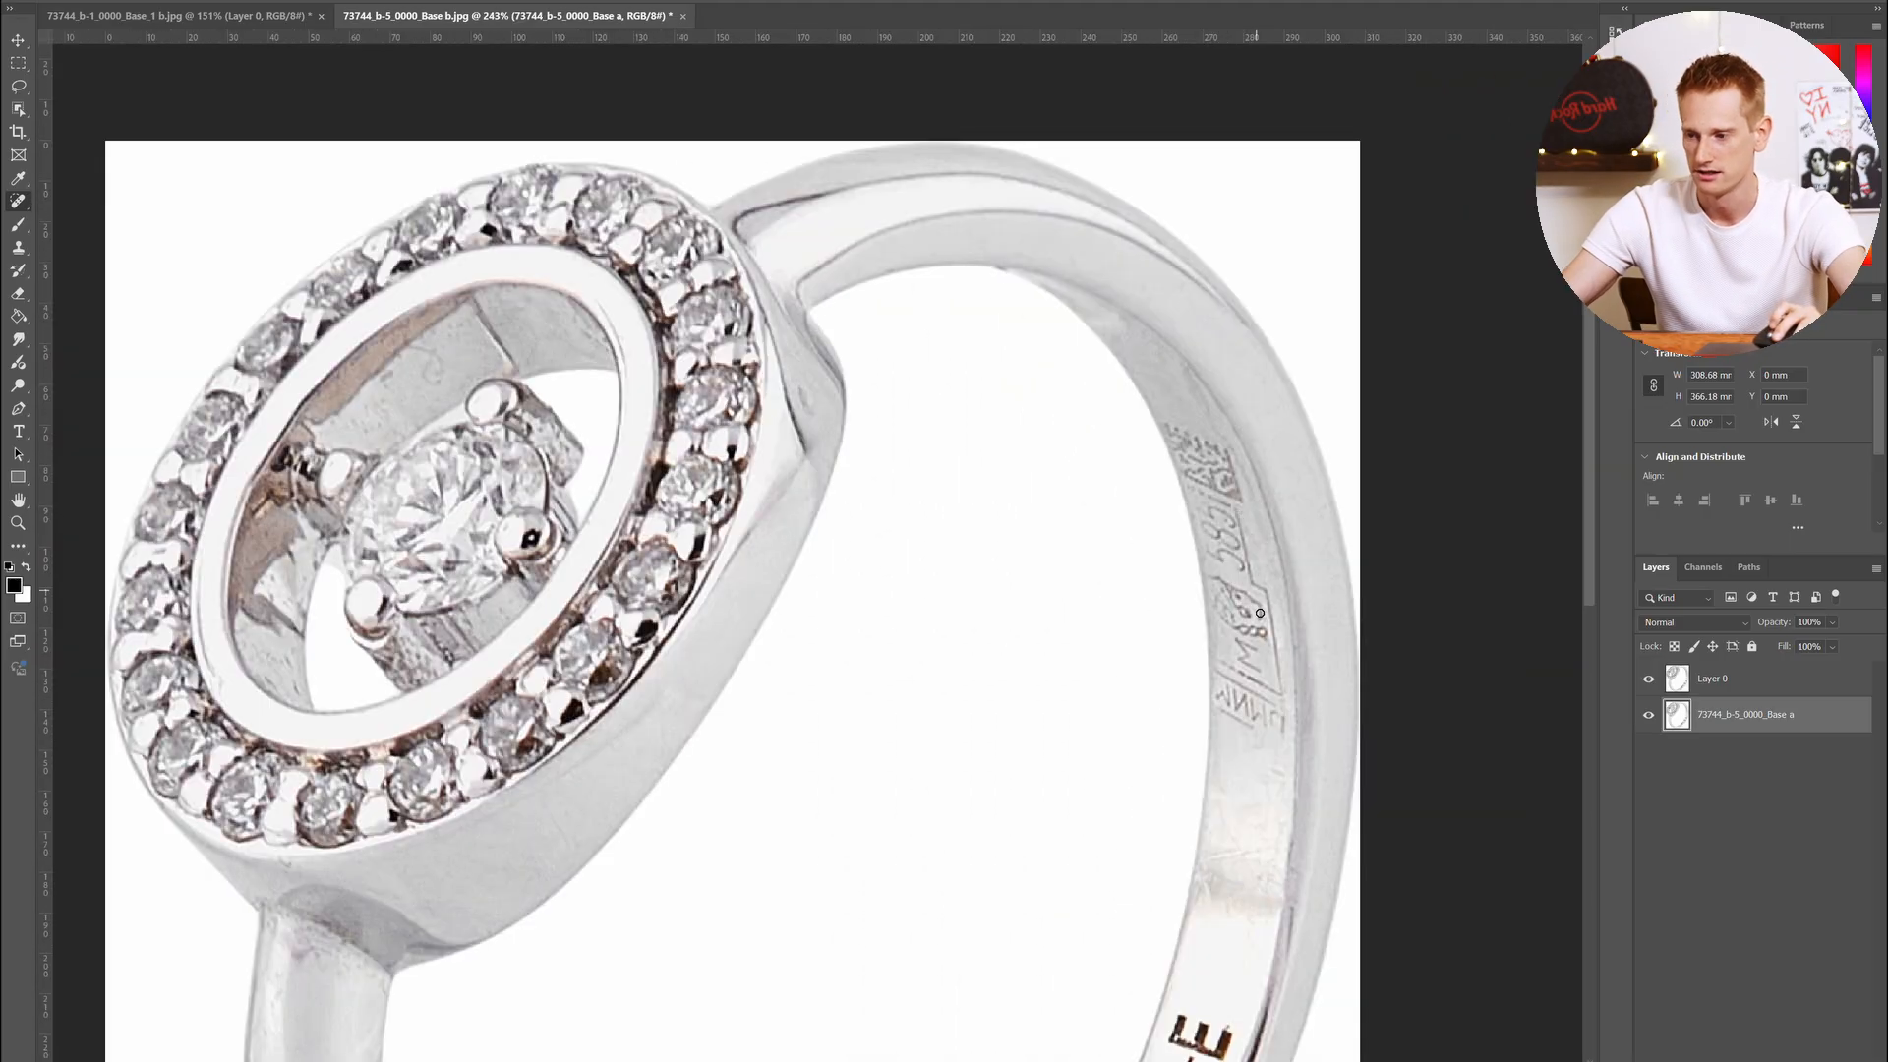
# Show only the retouched layer and view its version of the hallmark engraving
pyautogui.hscroll(2, 1202, 639)
pyautogui.scroll(3, 1219, 619)
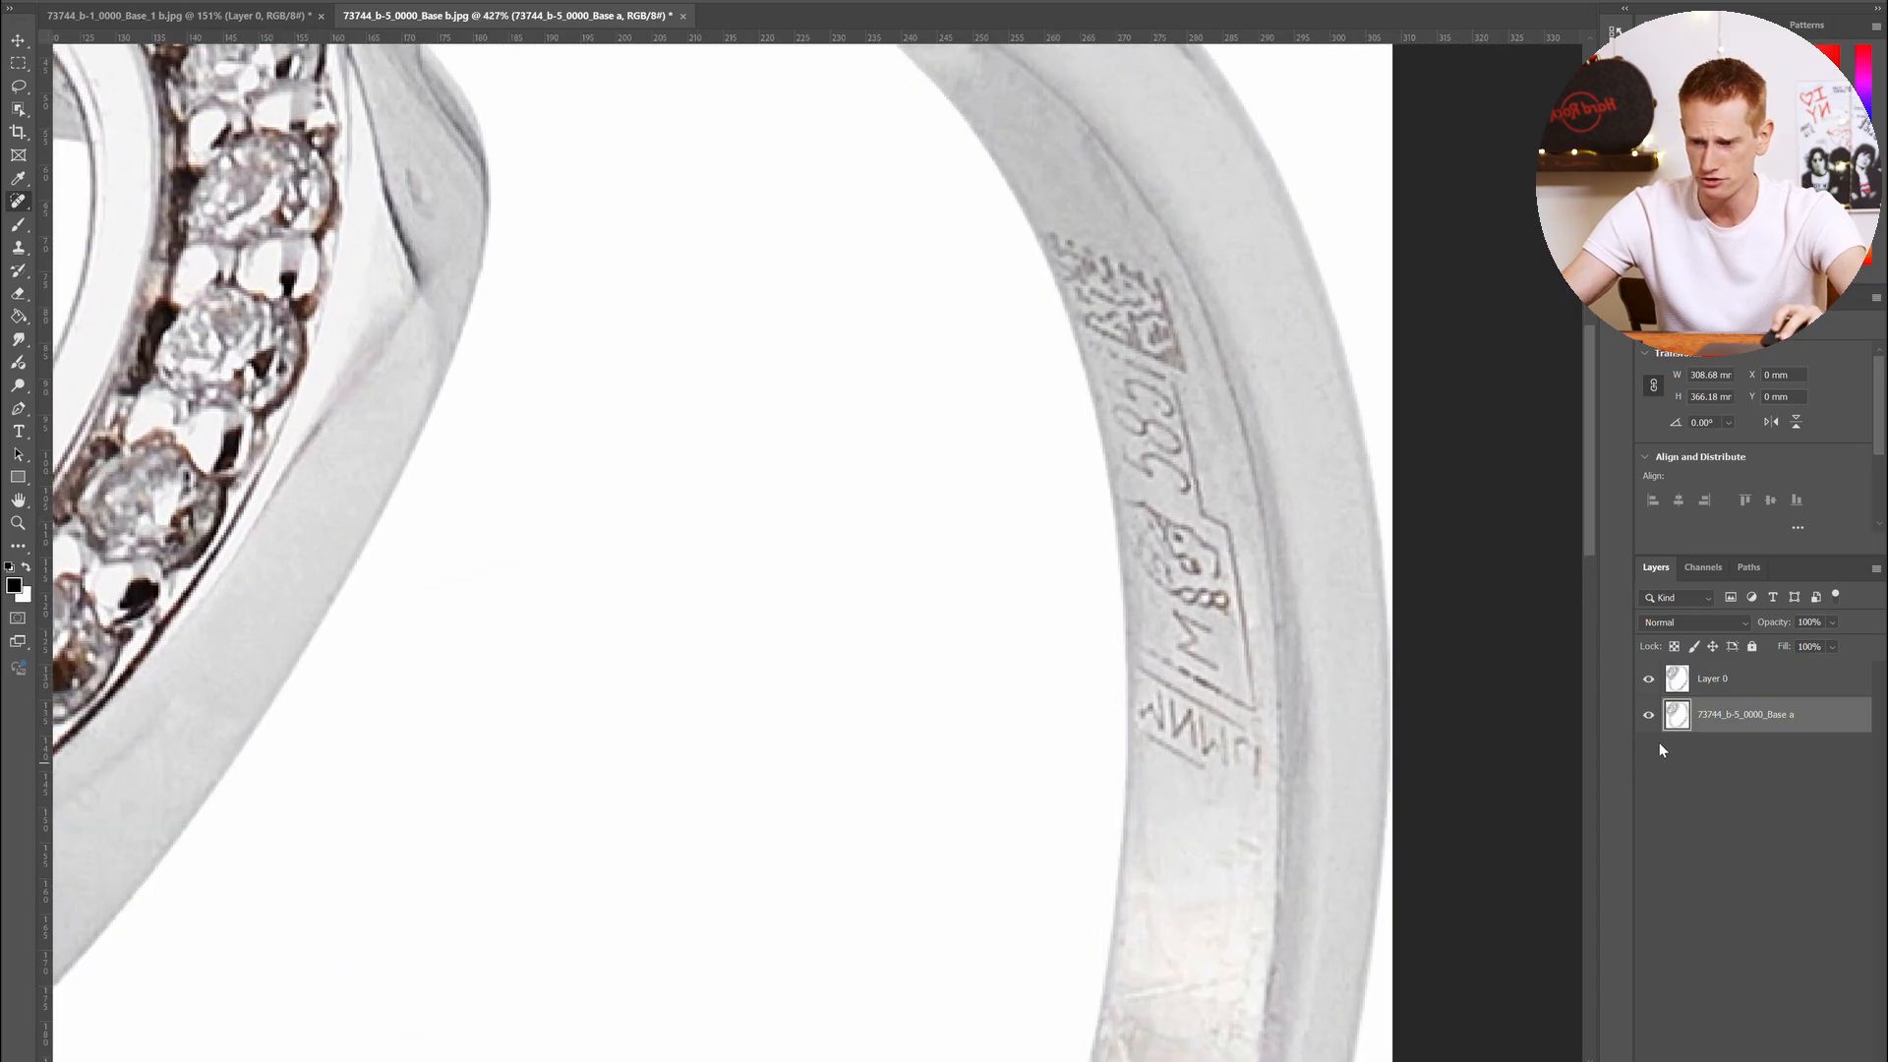
pyautogui.click(1649, 715)
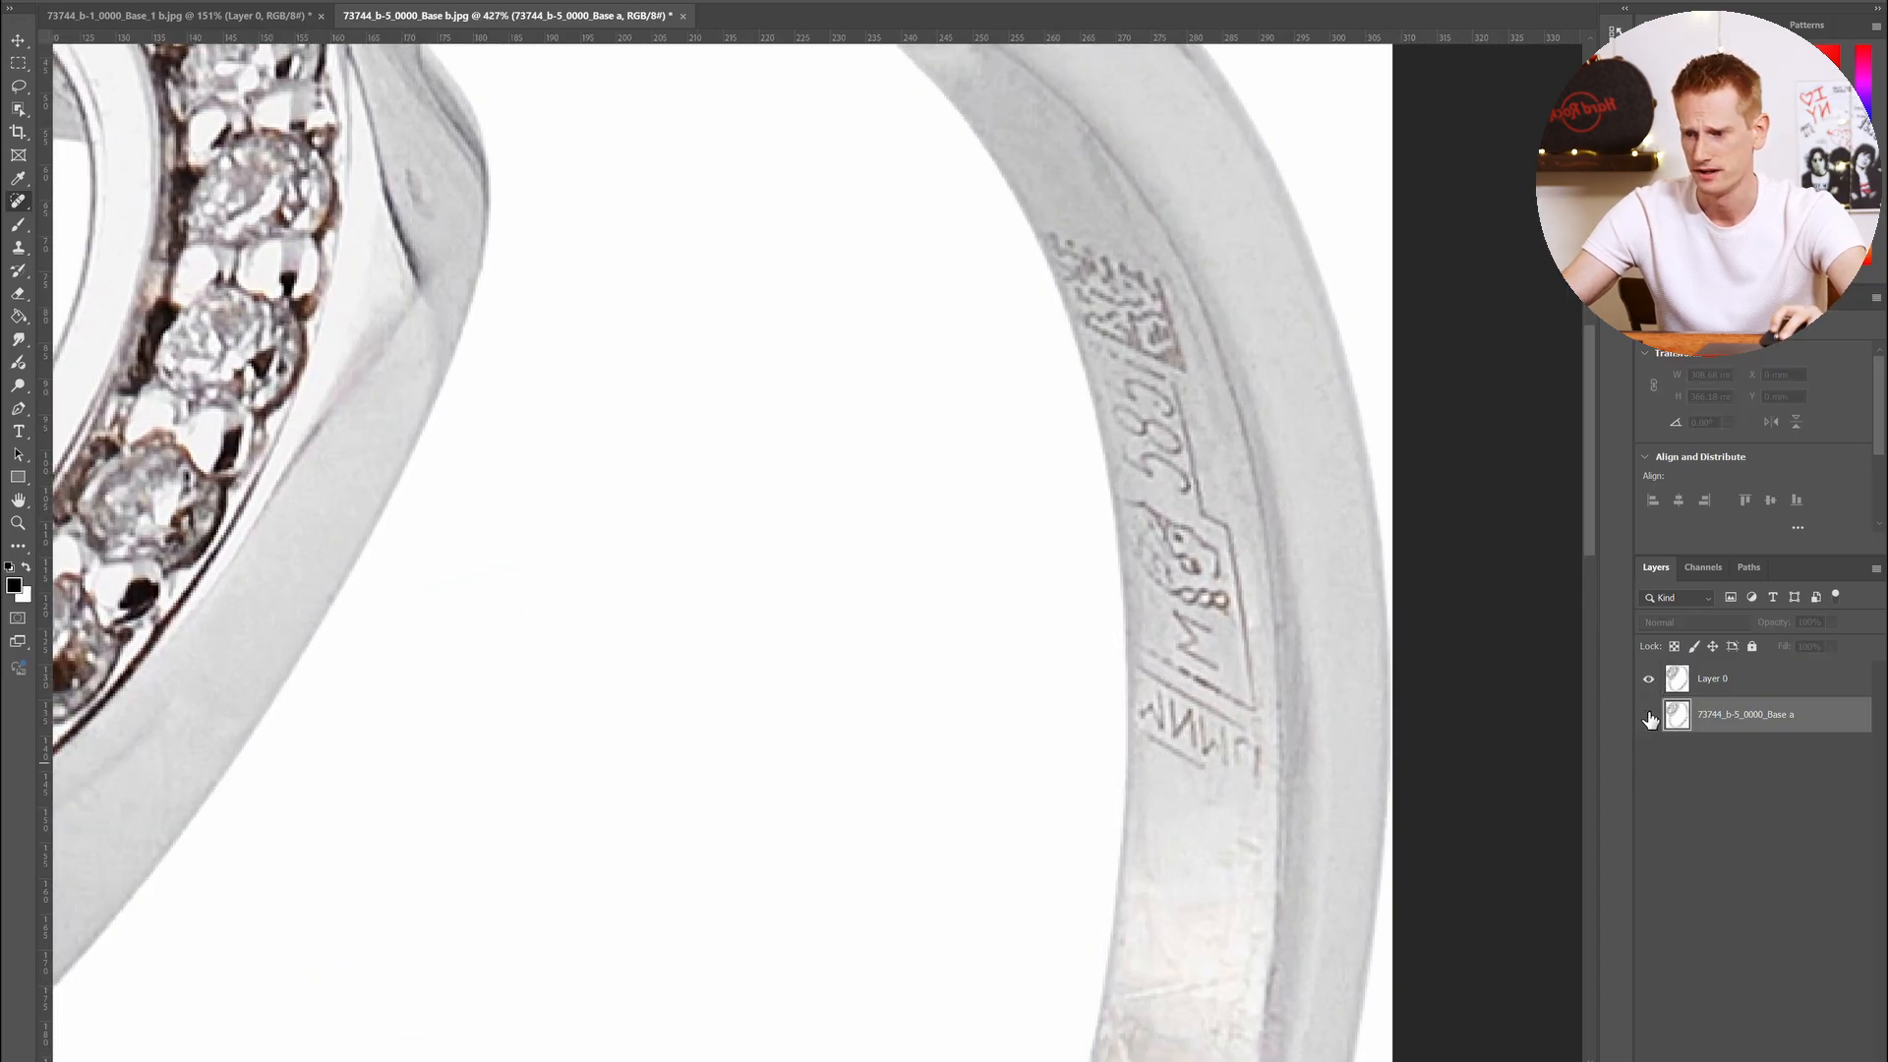
pyautogui.keyDown('alt'); pyautogui.click(1649, 715); pyautogui.keyUp('alt')
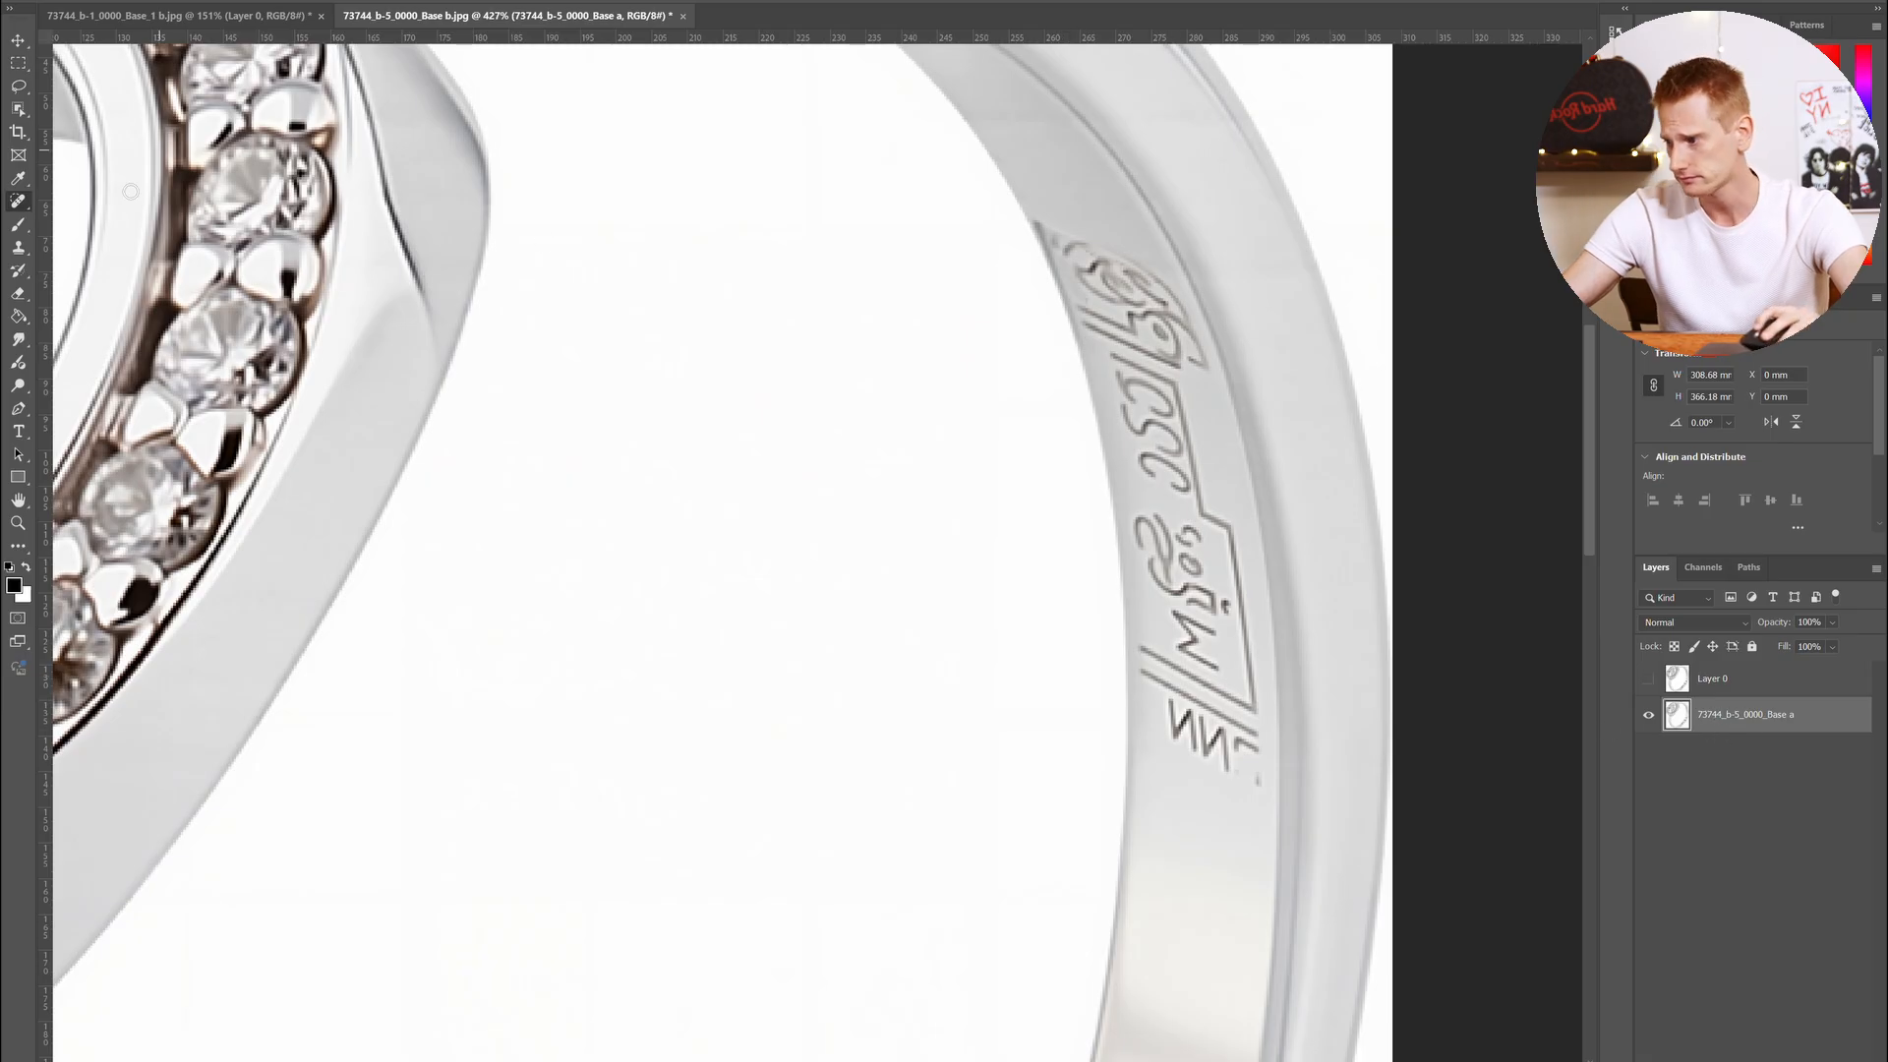
# Try erasing the start of the hallmark engraving on the retouched layer with a reduced Eraser brush, and undo the strokes
pyautogui.click(19, 294)
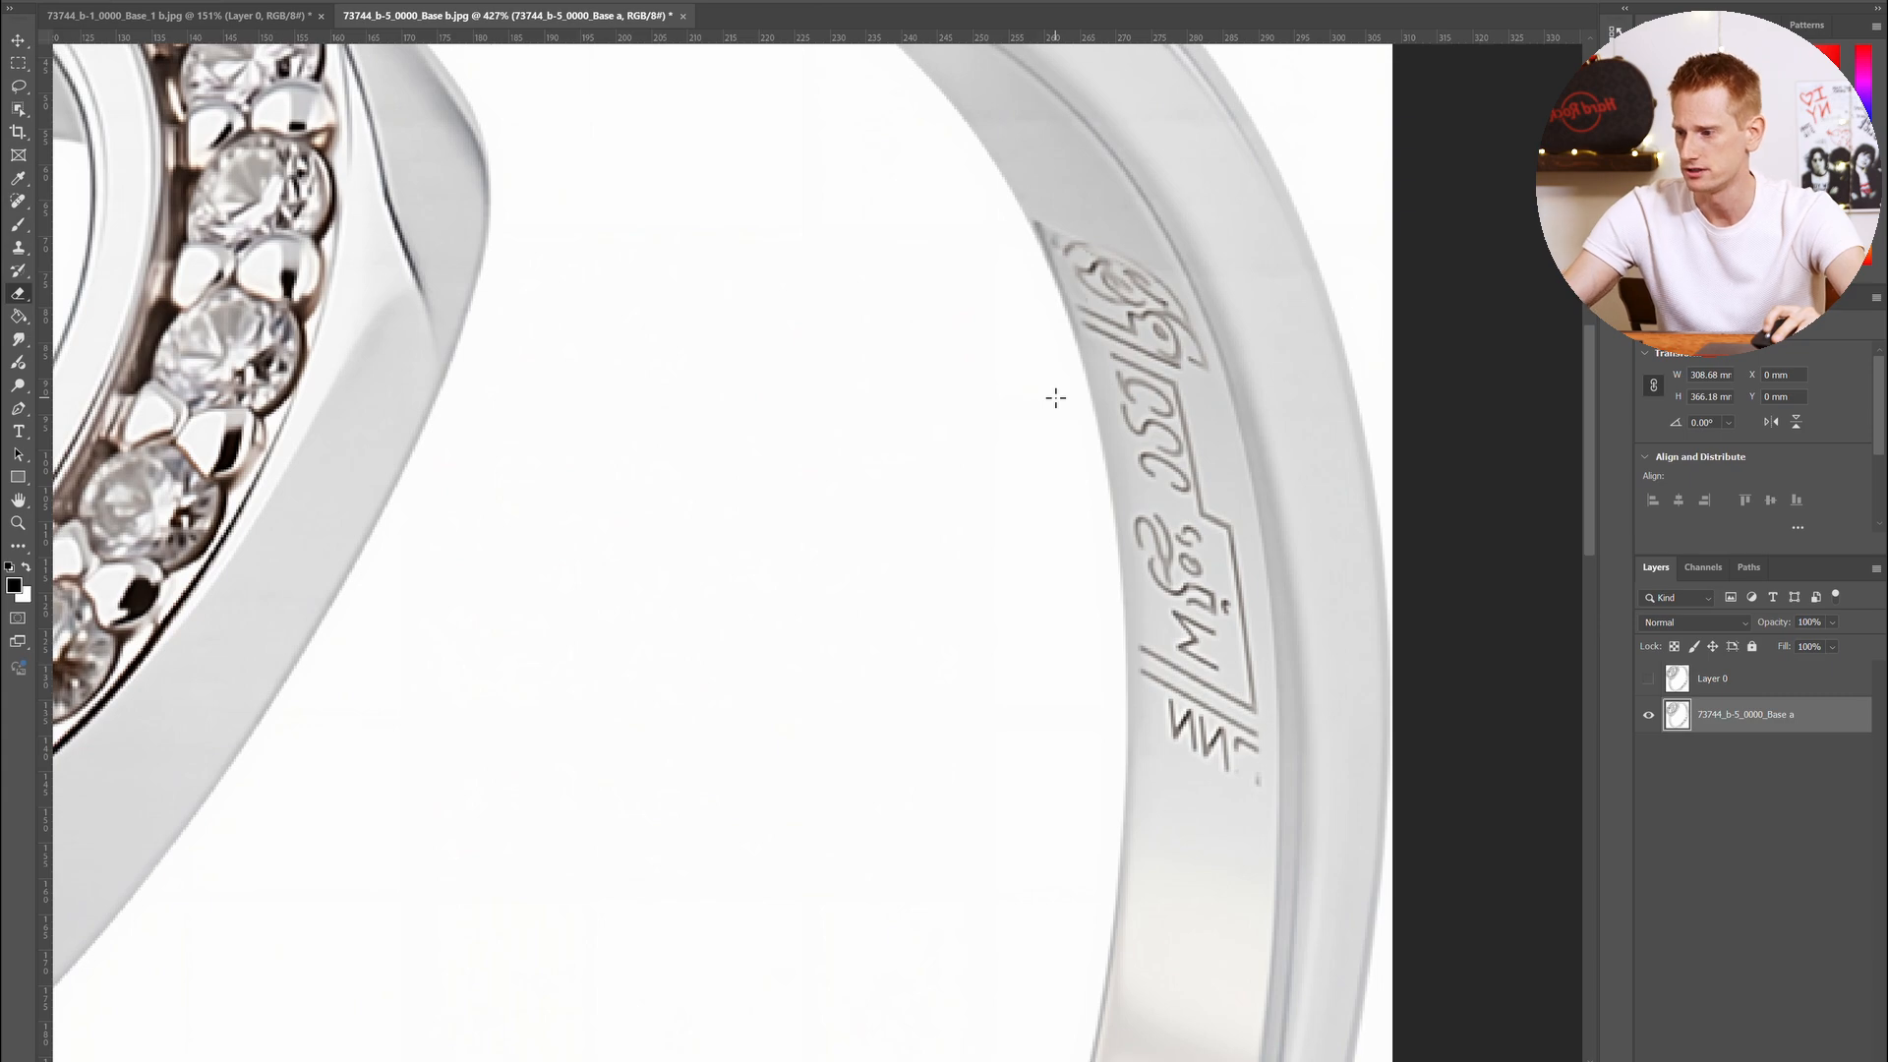
pyautogui.press('capslock')
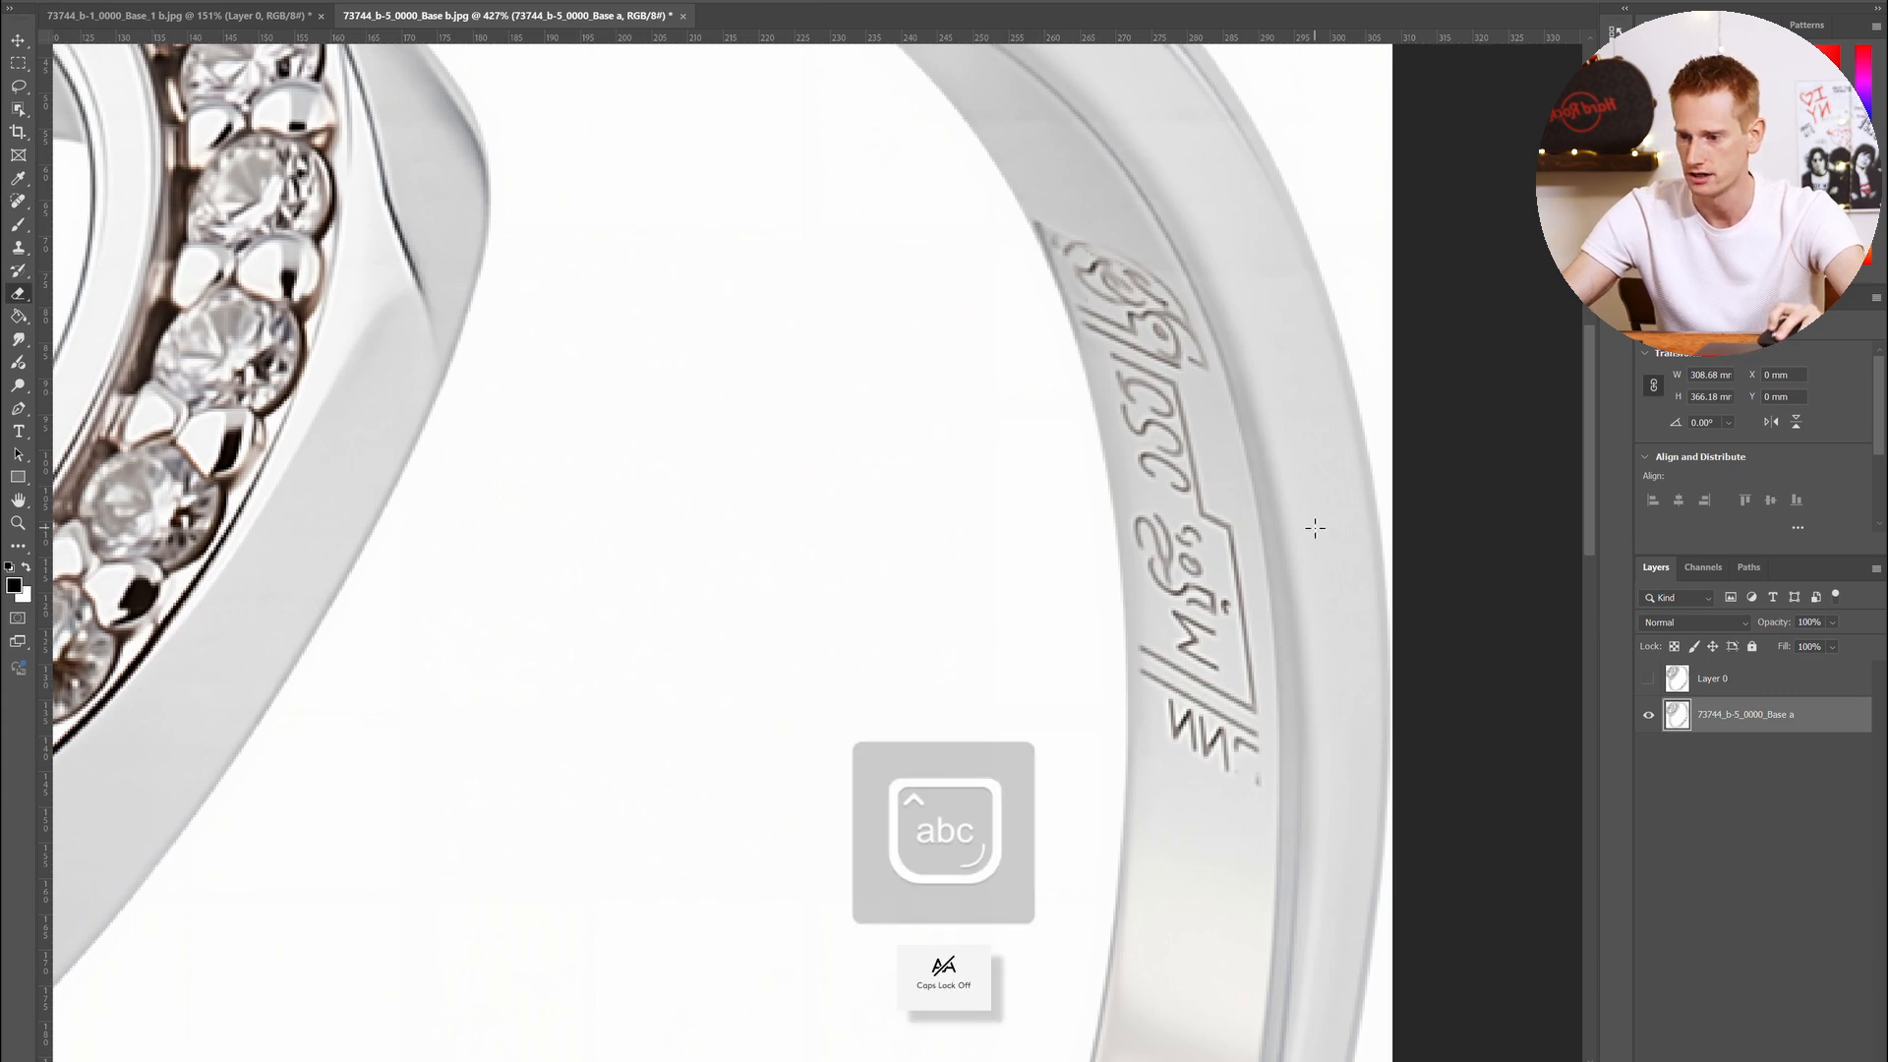
pyautogui.click(1152, 417)
pyautogui.hotkey('ctrl', 'z')
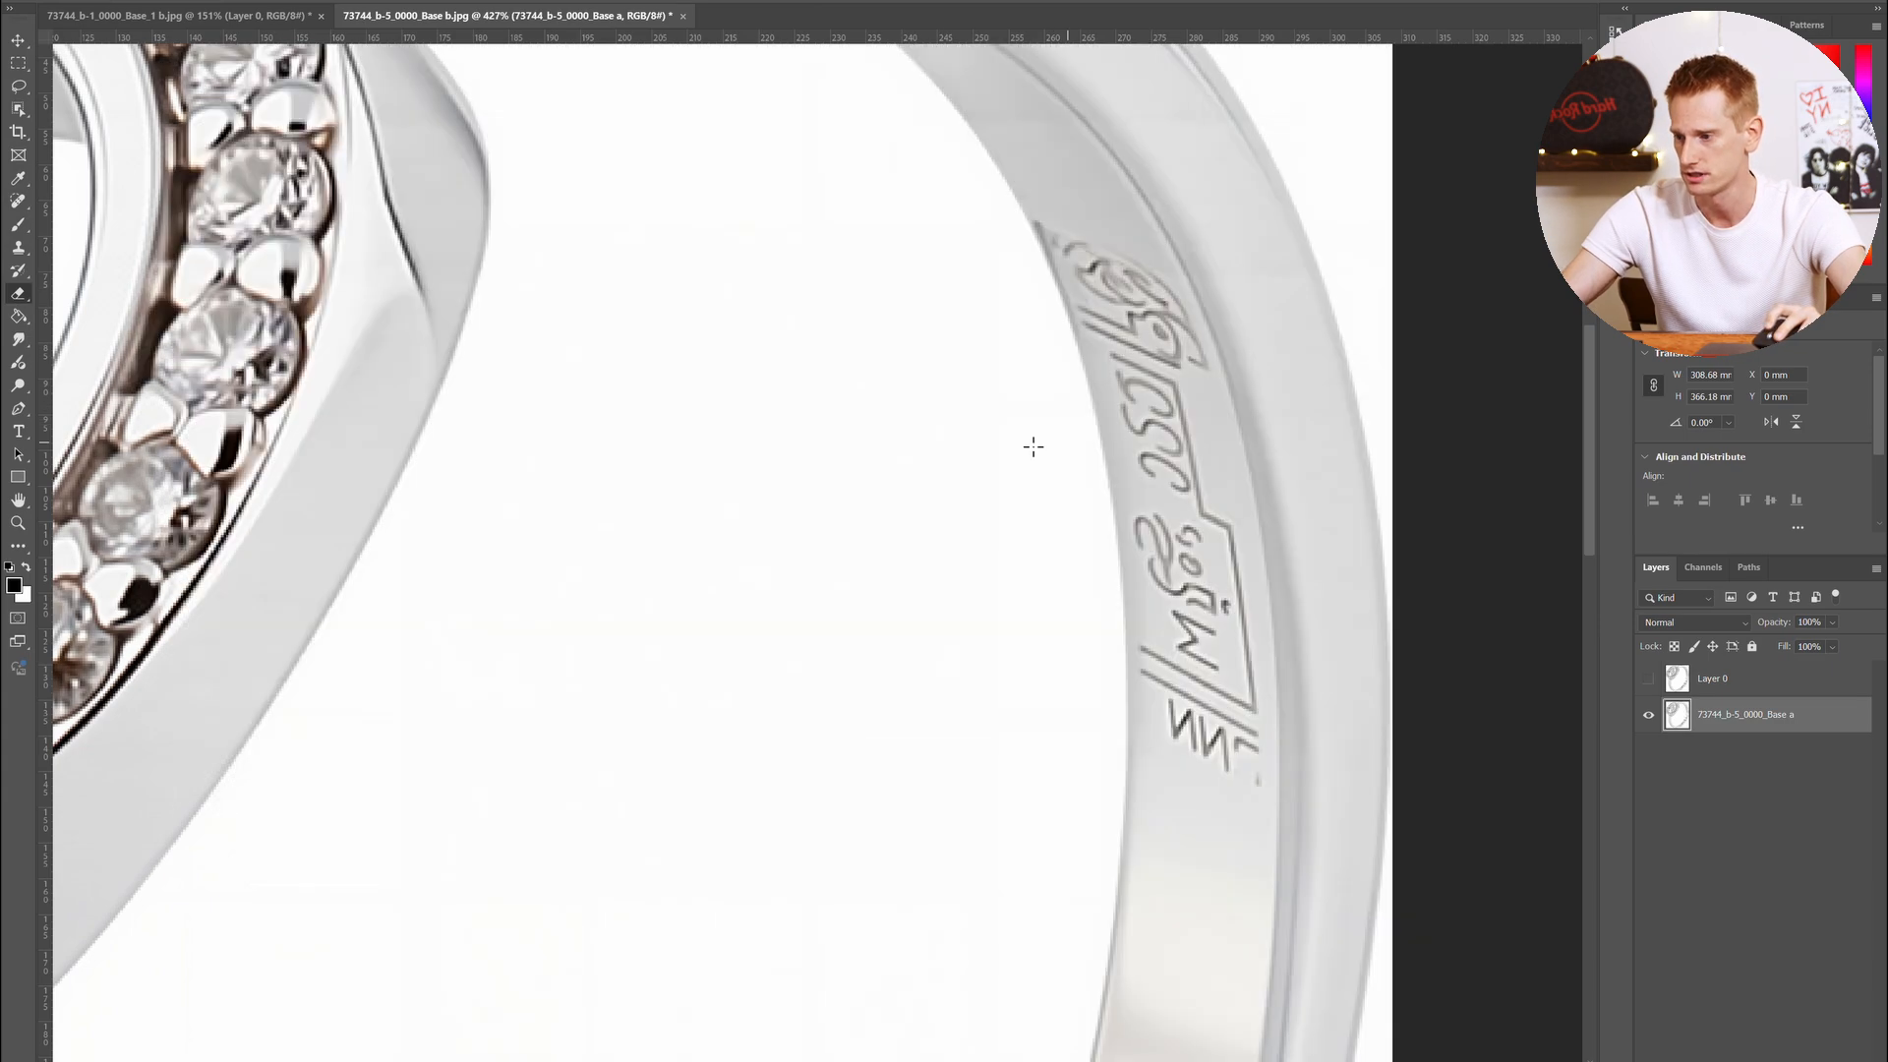
pyautogui.scroll(-5, 630, 402)
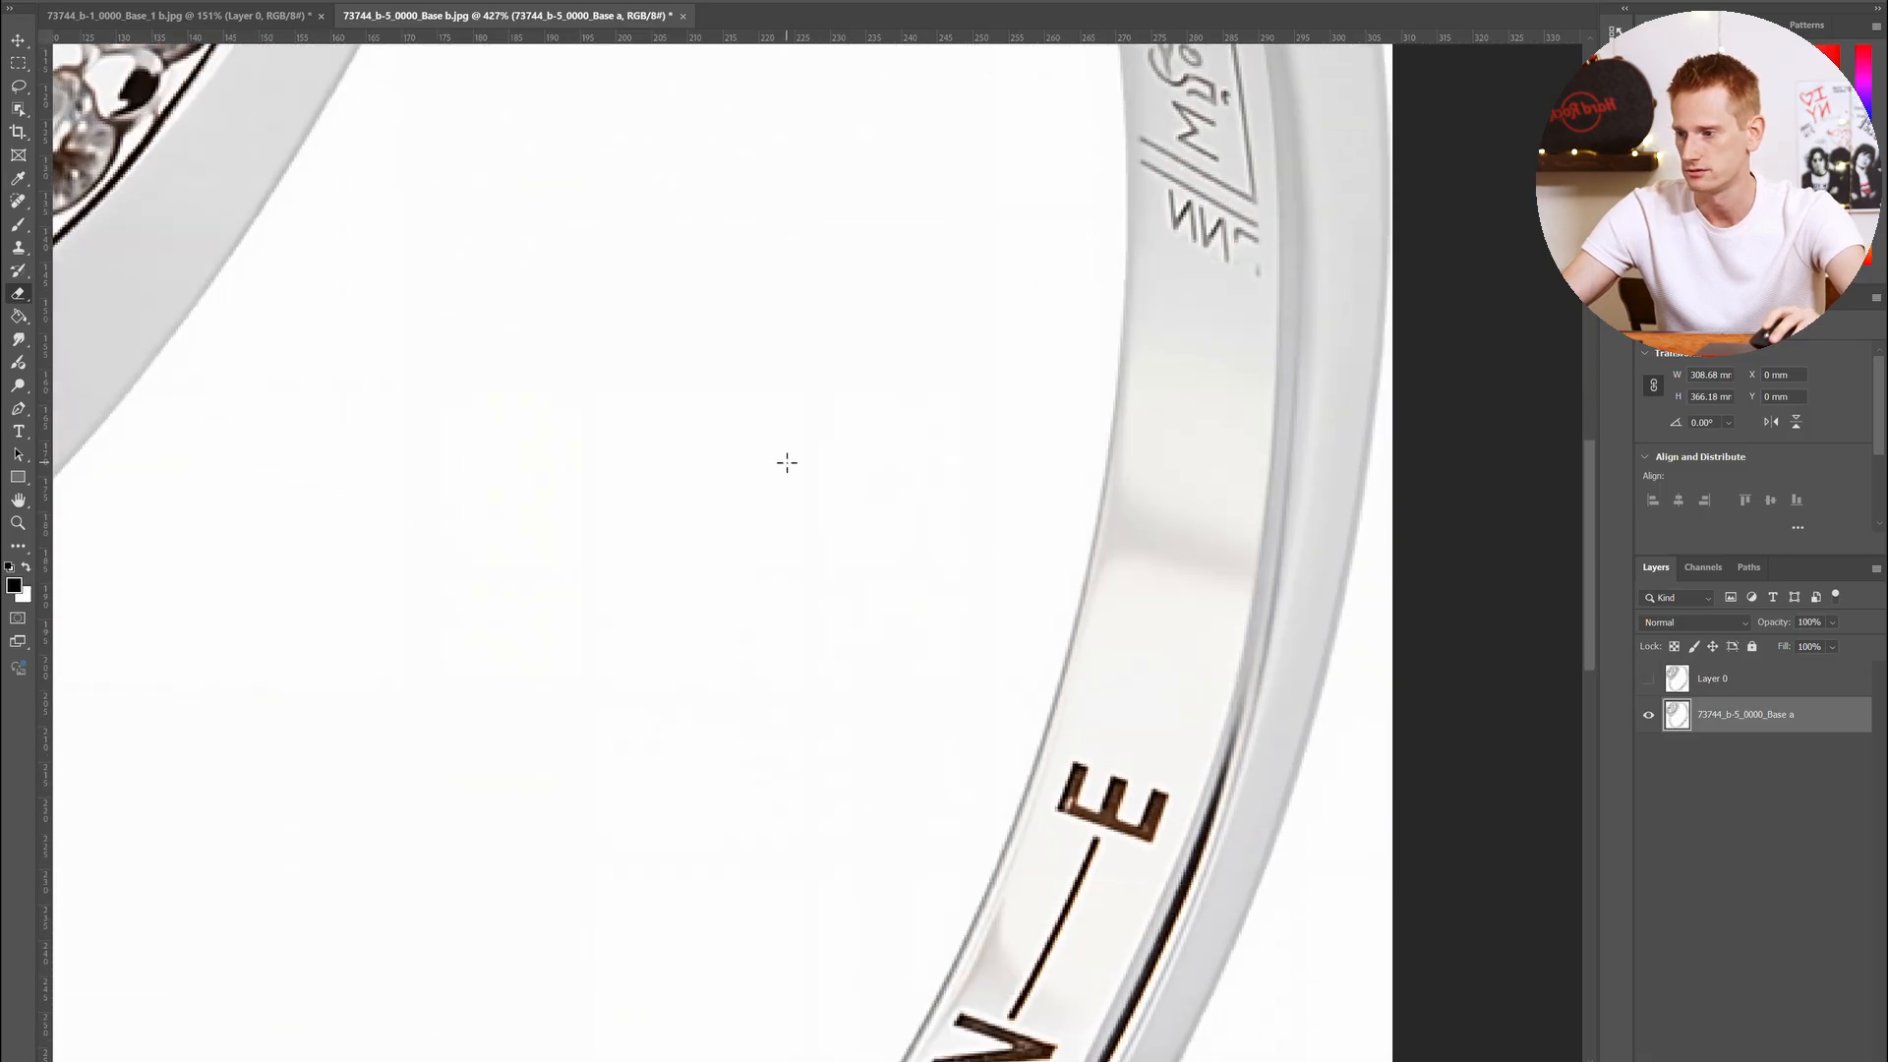
pyautogui.press('[')
pyautogui.press('[')
pyautogui.press('[')
pyautogui.press('[')
pyautogui.press('[')
pyautogui.press('[')
pyautogui.press('[')
pyautogui.press('[')
pyautogui.scroll(2, 1130, 548)
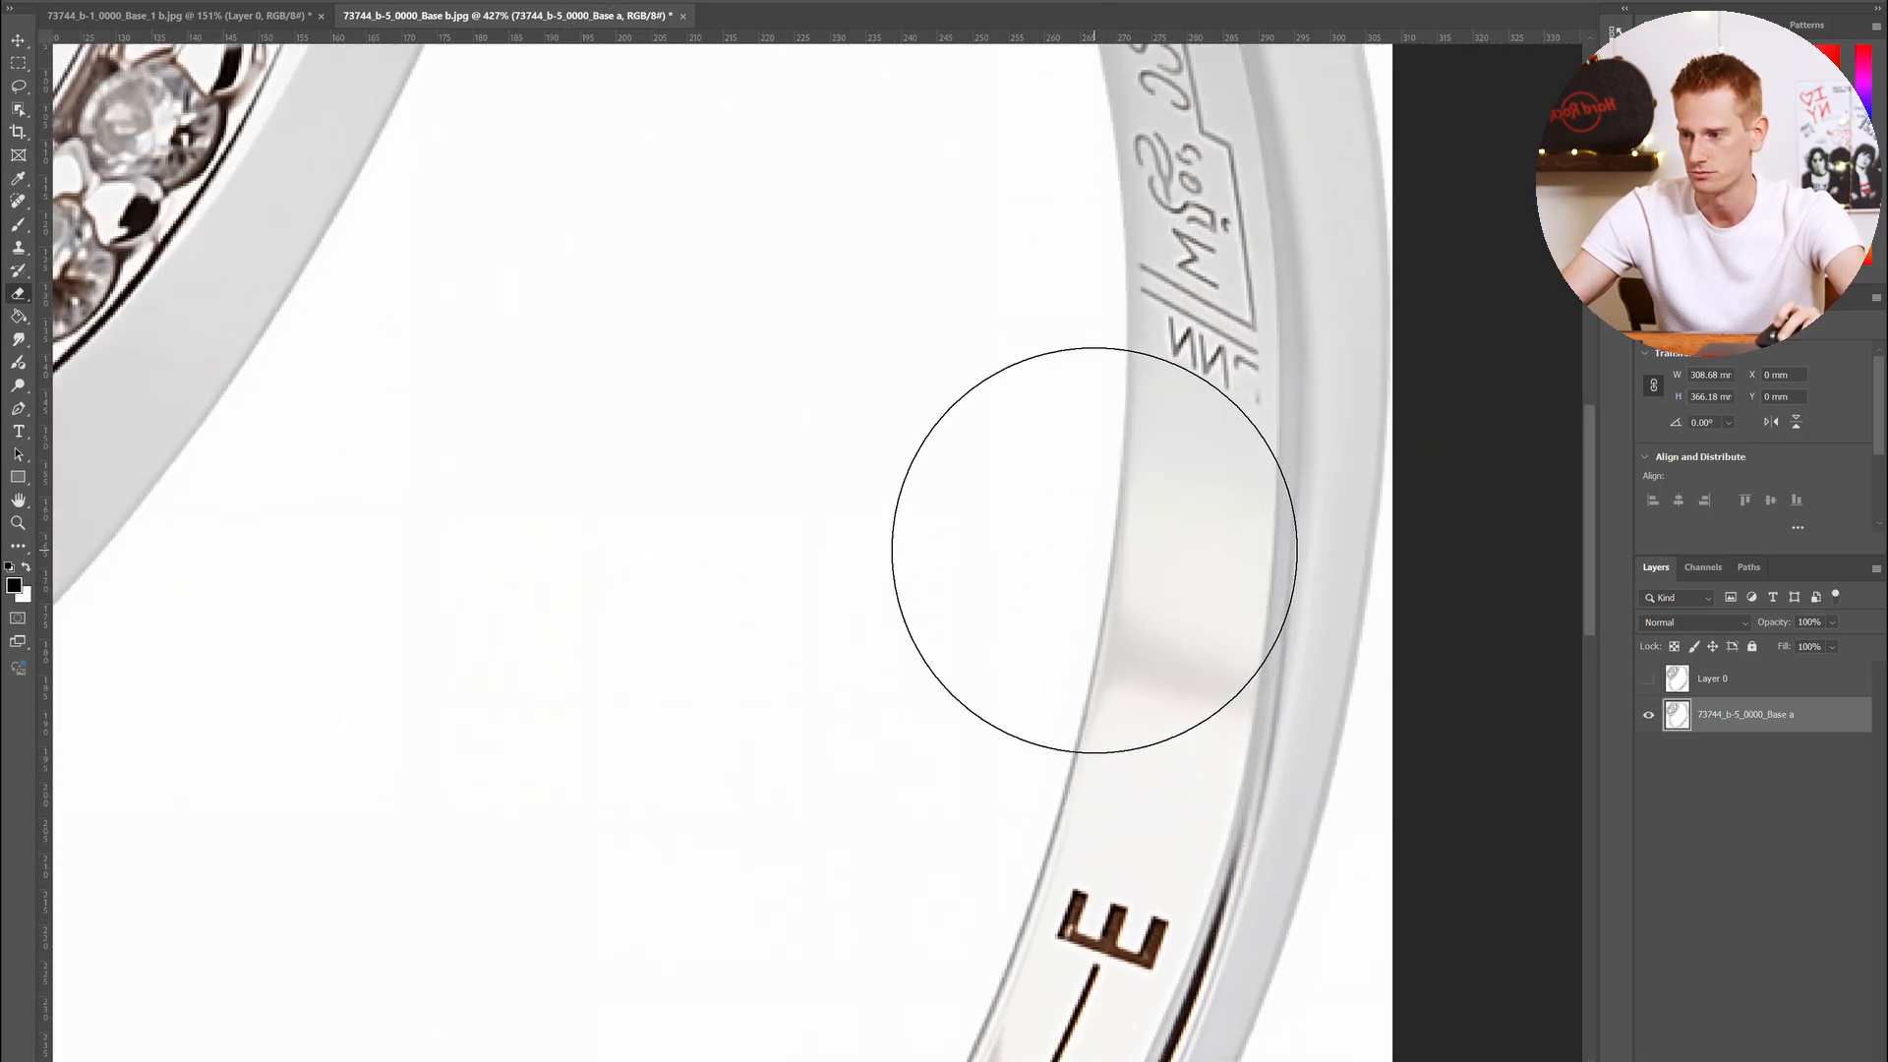
pyautogui.scroll(5, 1094, 549)
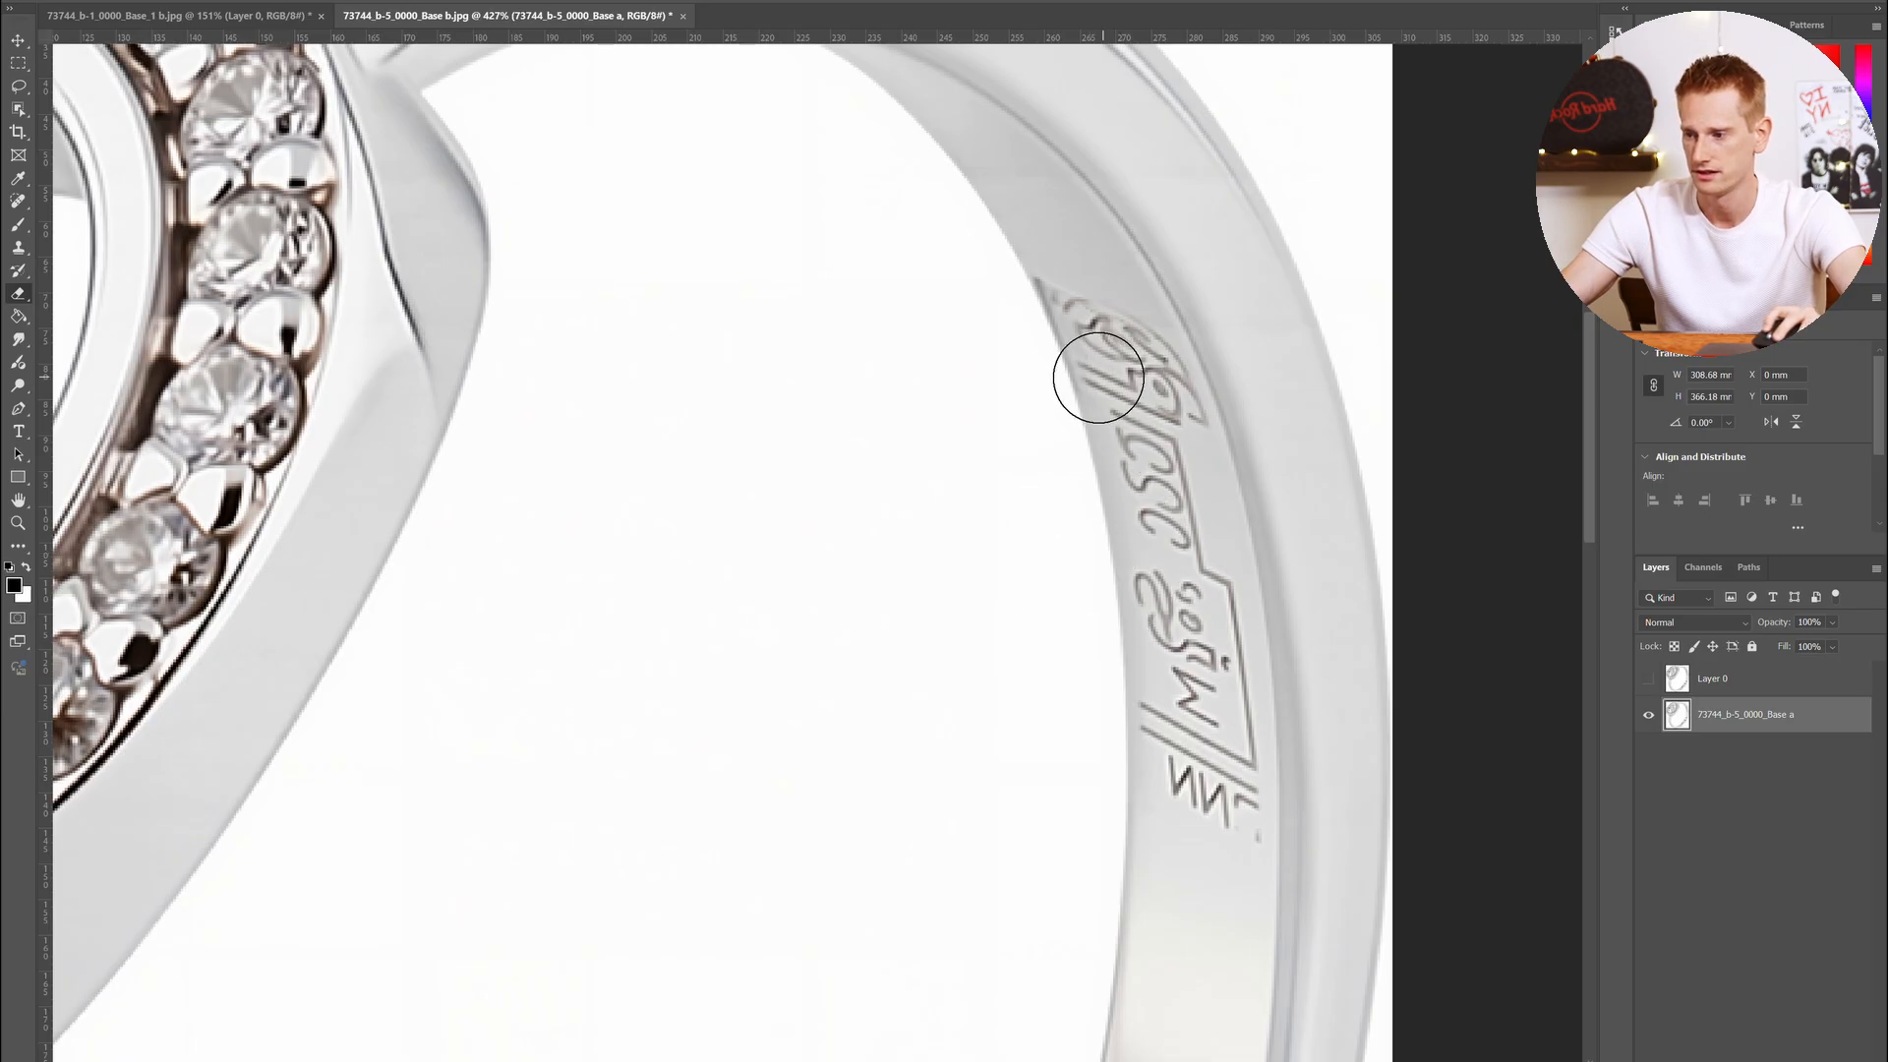
pyautogui.click(1044, 333)
pyautogui.moveTo(1044, 333); pyautogui.dragTo(1137, 387)
pyautogui.hotkey('ctrl', 'z')
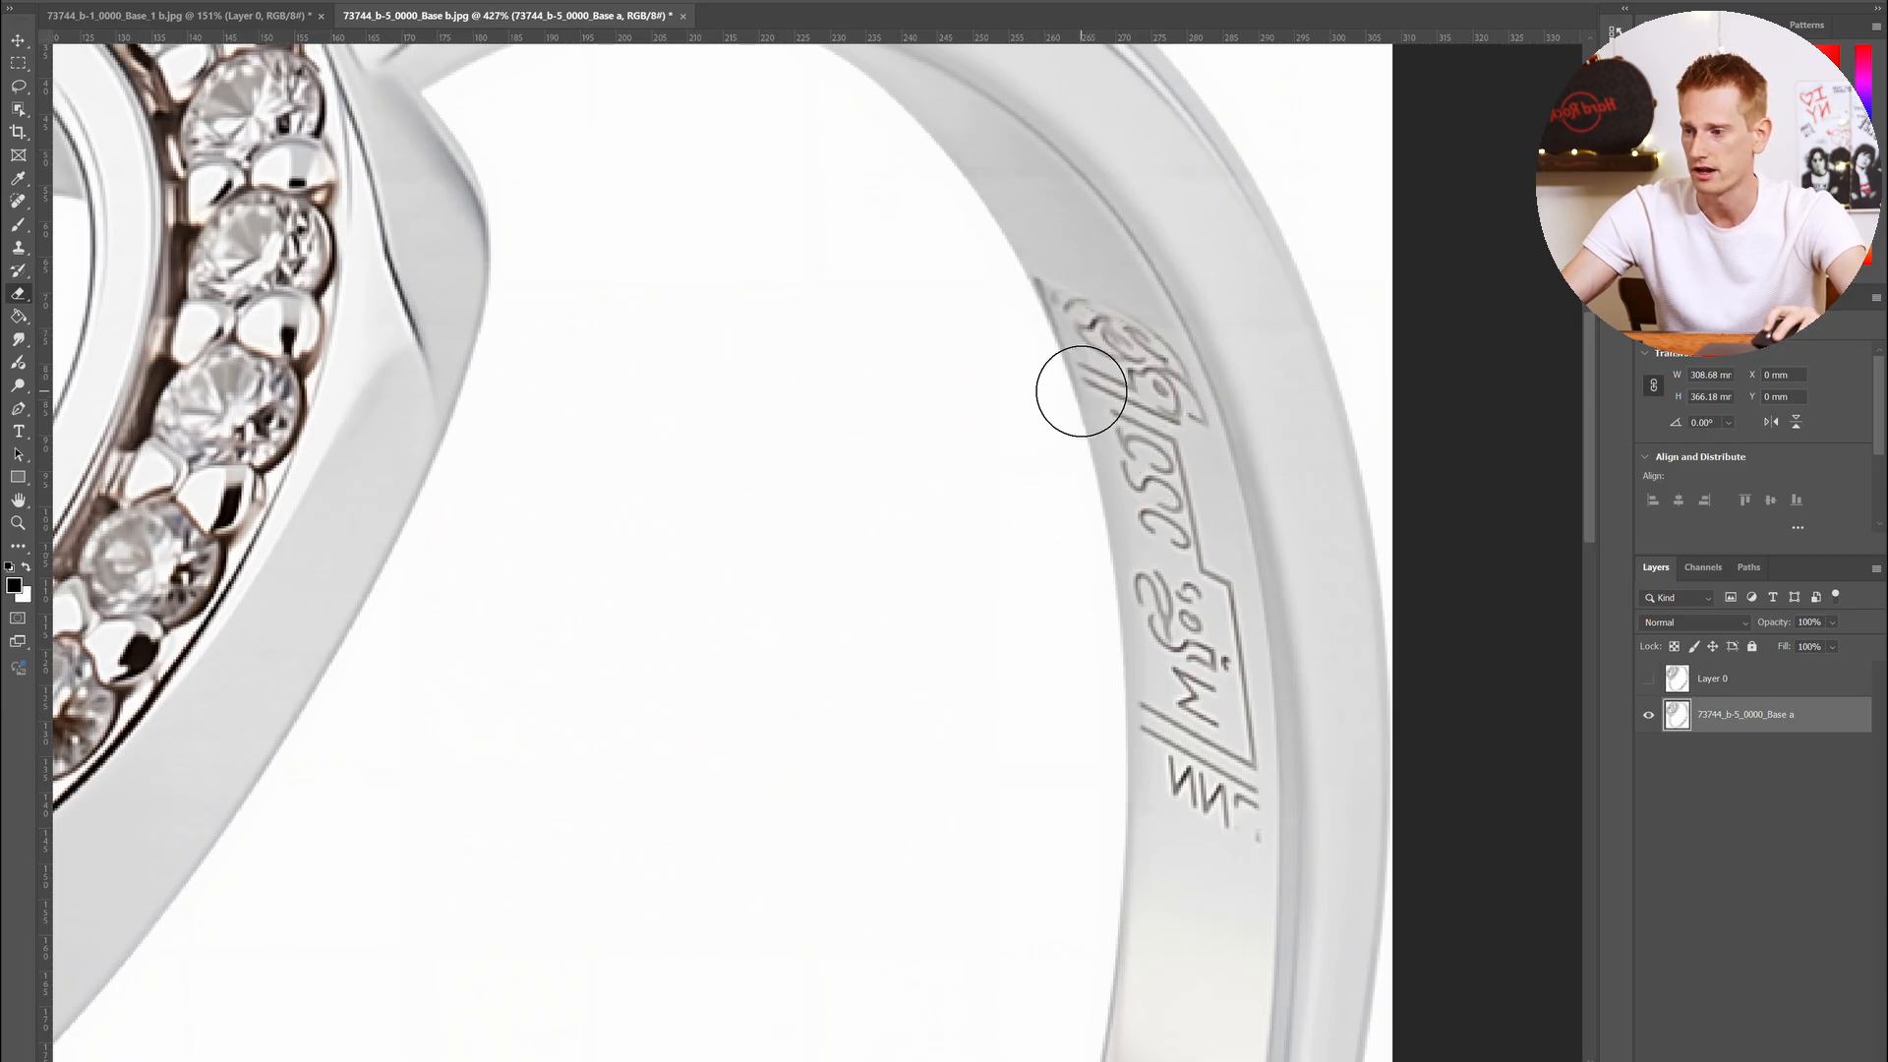
# Show Layer 0, move it beneath the retouched layer, and erase the retouched hallmark to reveal the original engraving
pyautogui.click(1648, 678)
pyautogui.click(1715, 678)
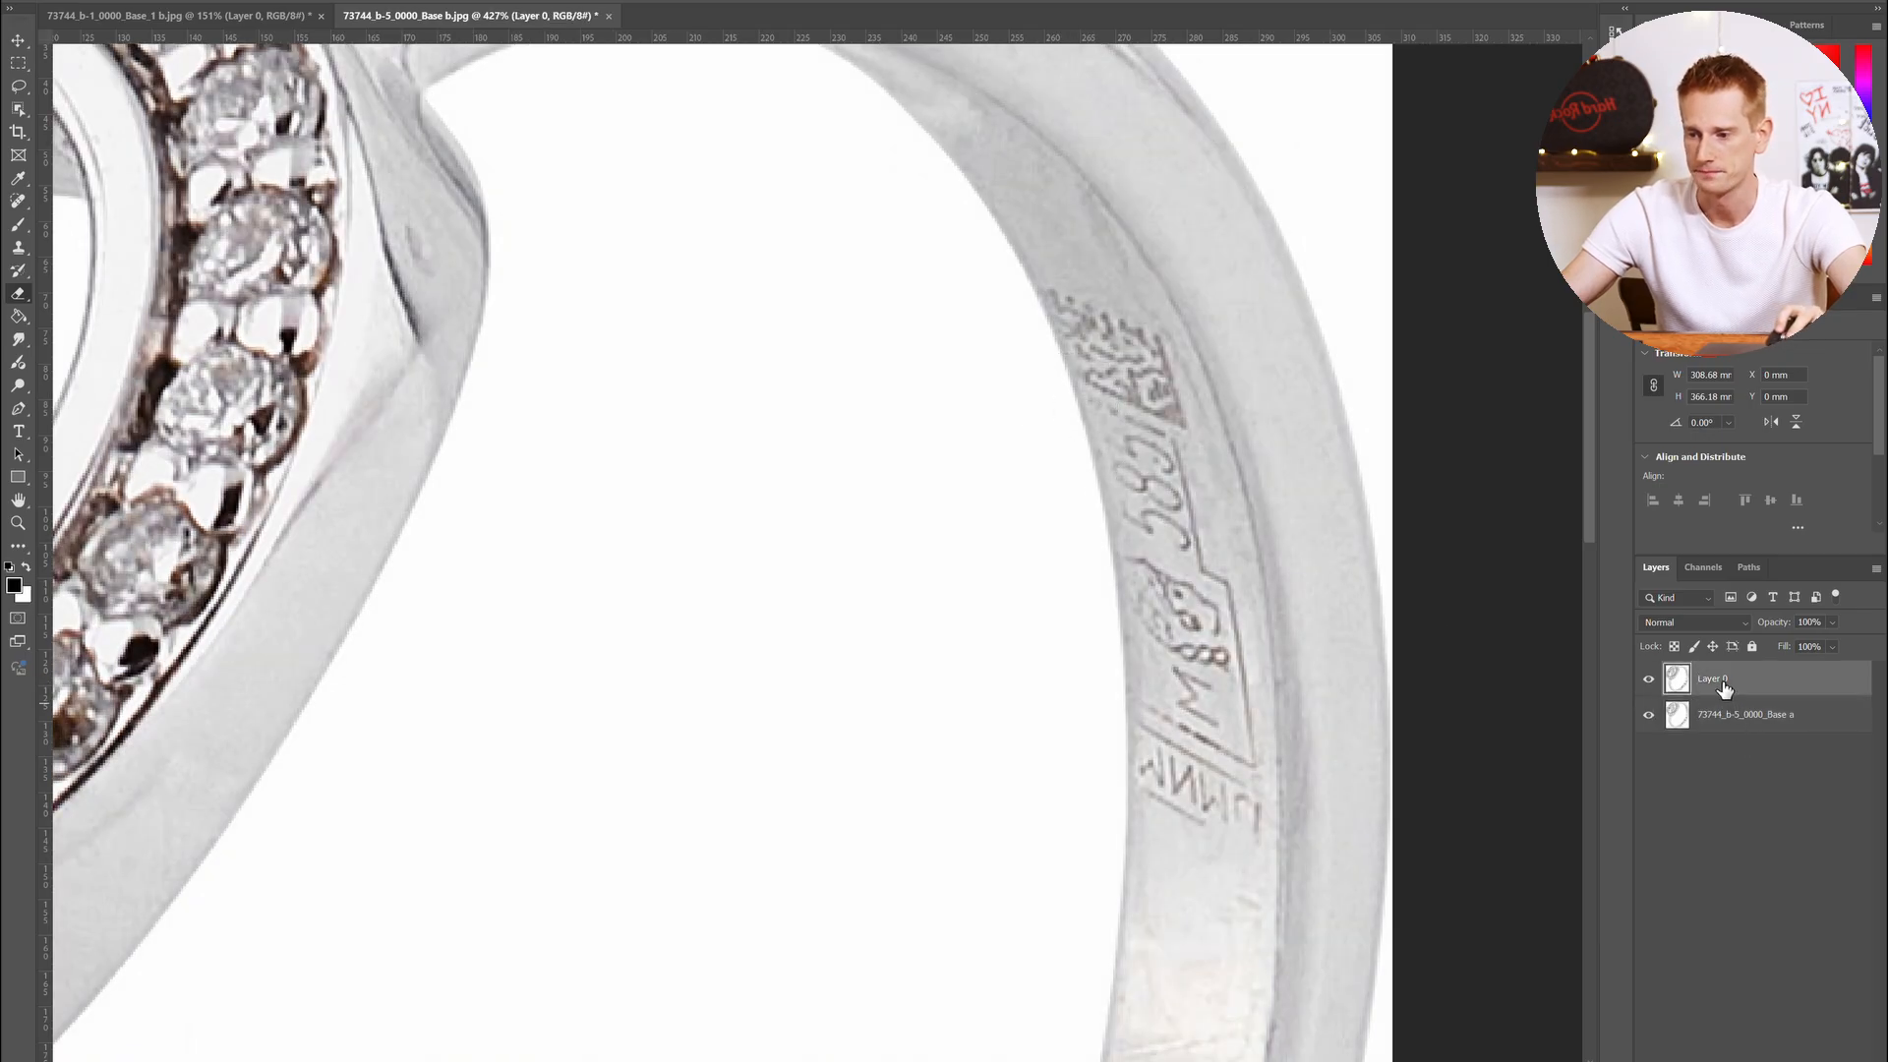
pyautogui.moveTo(1722, 688); pyautogui.dragTo(1730, 764)
pyautogui.click(1729, 683)
pyautogui.moveTo(1059, 344)
pyautogui.mouseDown()
pyautogui.moveTo(1101, 357)
pyautogui.moveTo(1131, 406)
pyautogui.moveTo(1169, 547)
pyautogui.moveTo(1173, 723)
pyautogui.moveTo(1212, 787)
pyautogui.moveTo(1179, 621)
pyautogui.mouseUp()
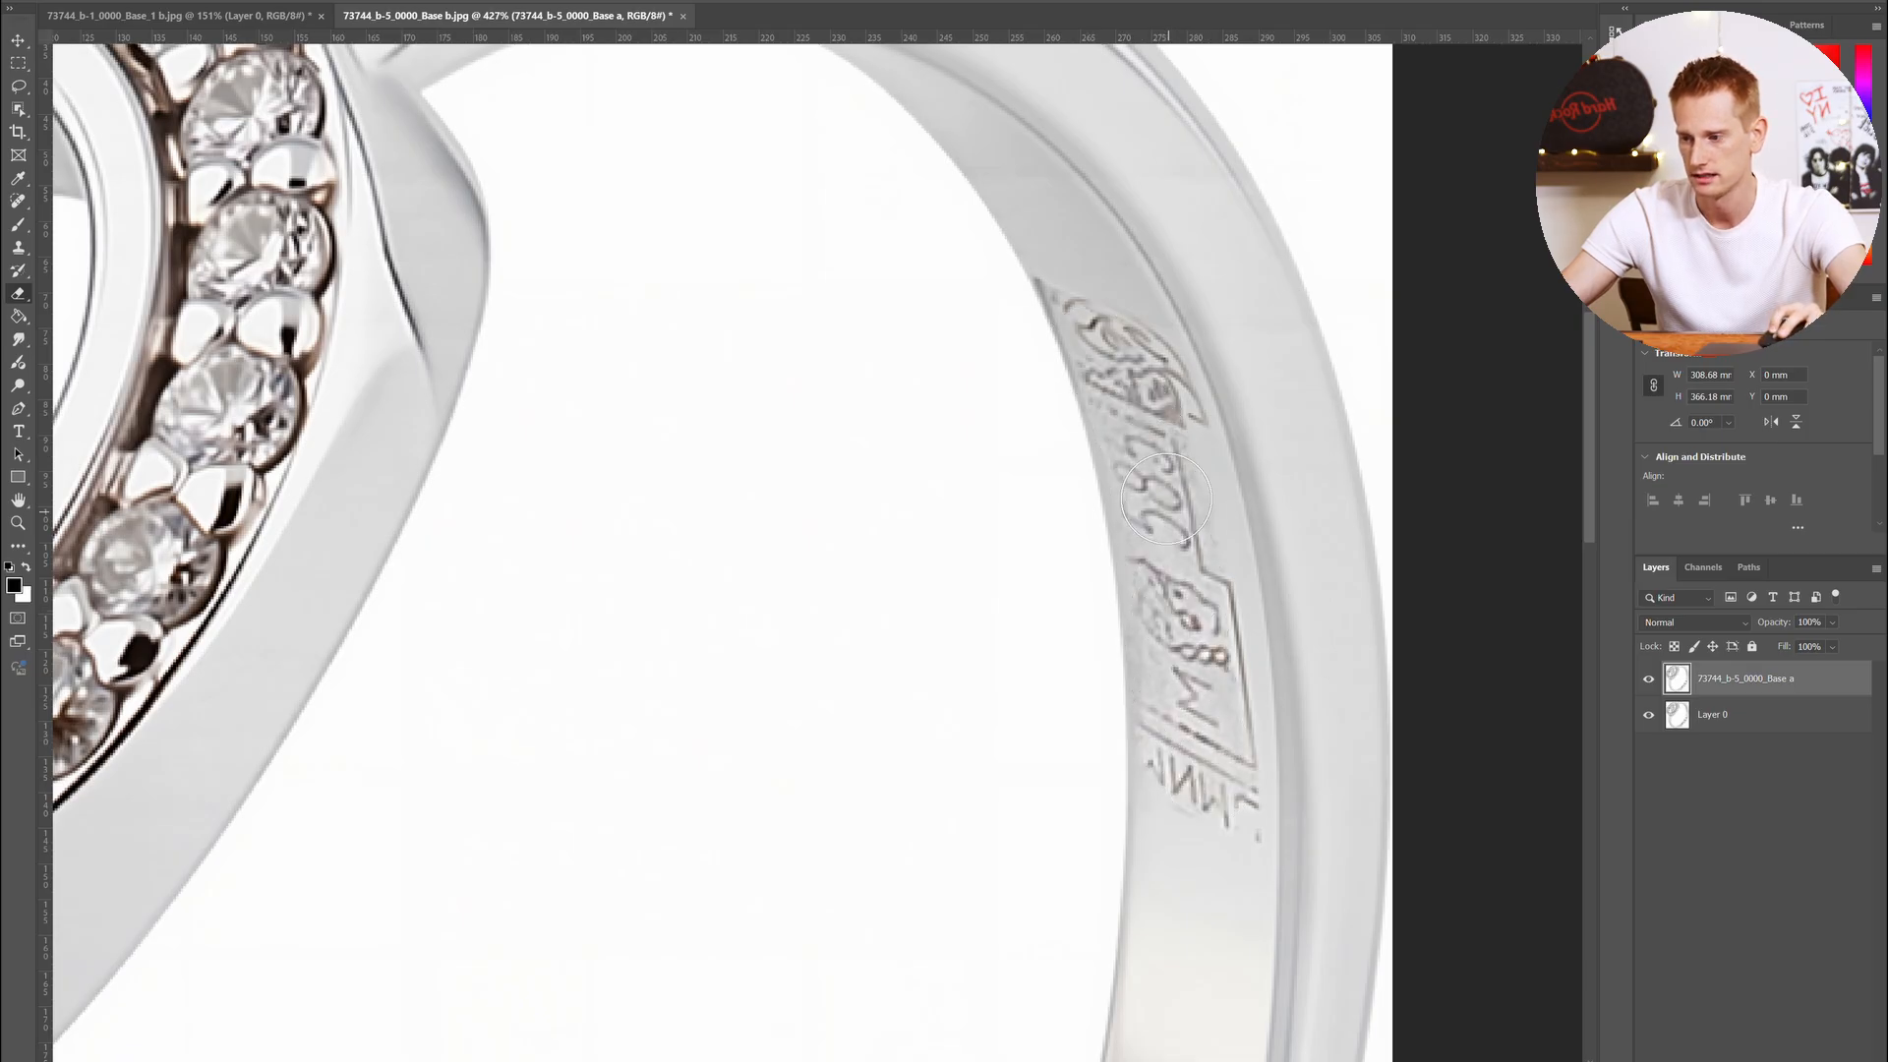
pyautogui.moveTo(1149, 405)
pyautogui.mouseDown()
pyautogui.moveTo(1062, 364)
pyautogui.moveTo(1121, 314)
pyautogui.moveTo(1160, 339)
pyautogui.moveTo(1177, 523)
pyautogui.mouseUp()
pyautogui.moveTo(1207, 798); pyautogui.dragTo(1229, 819)
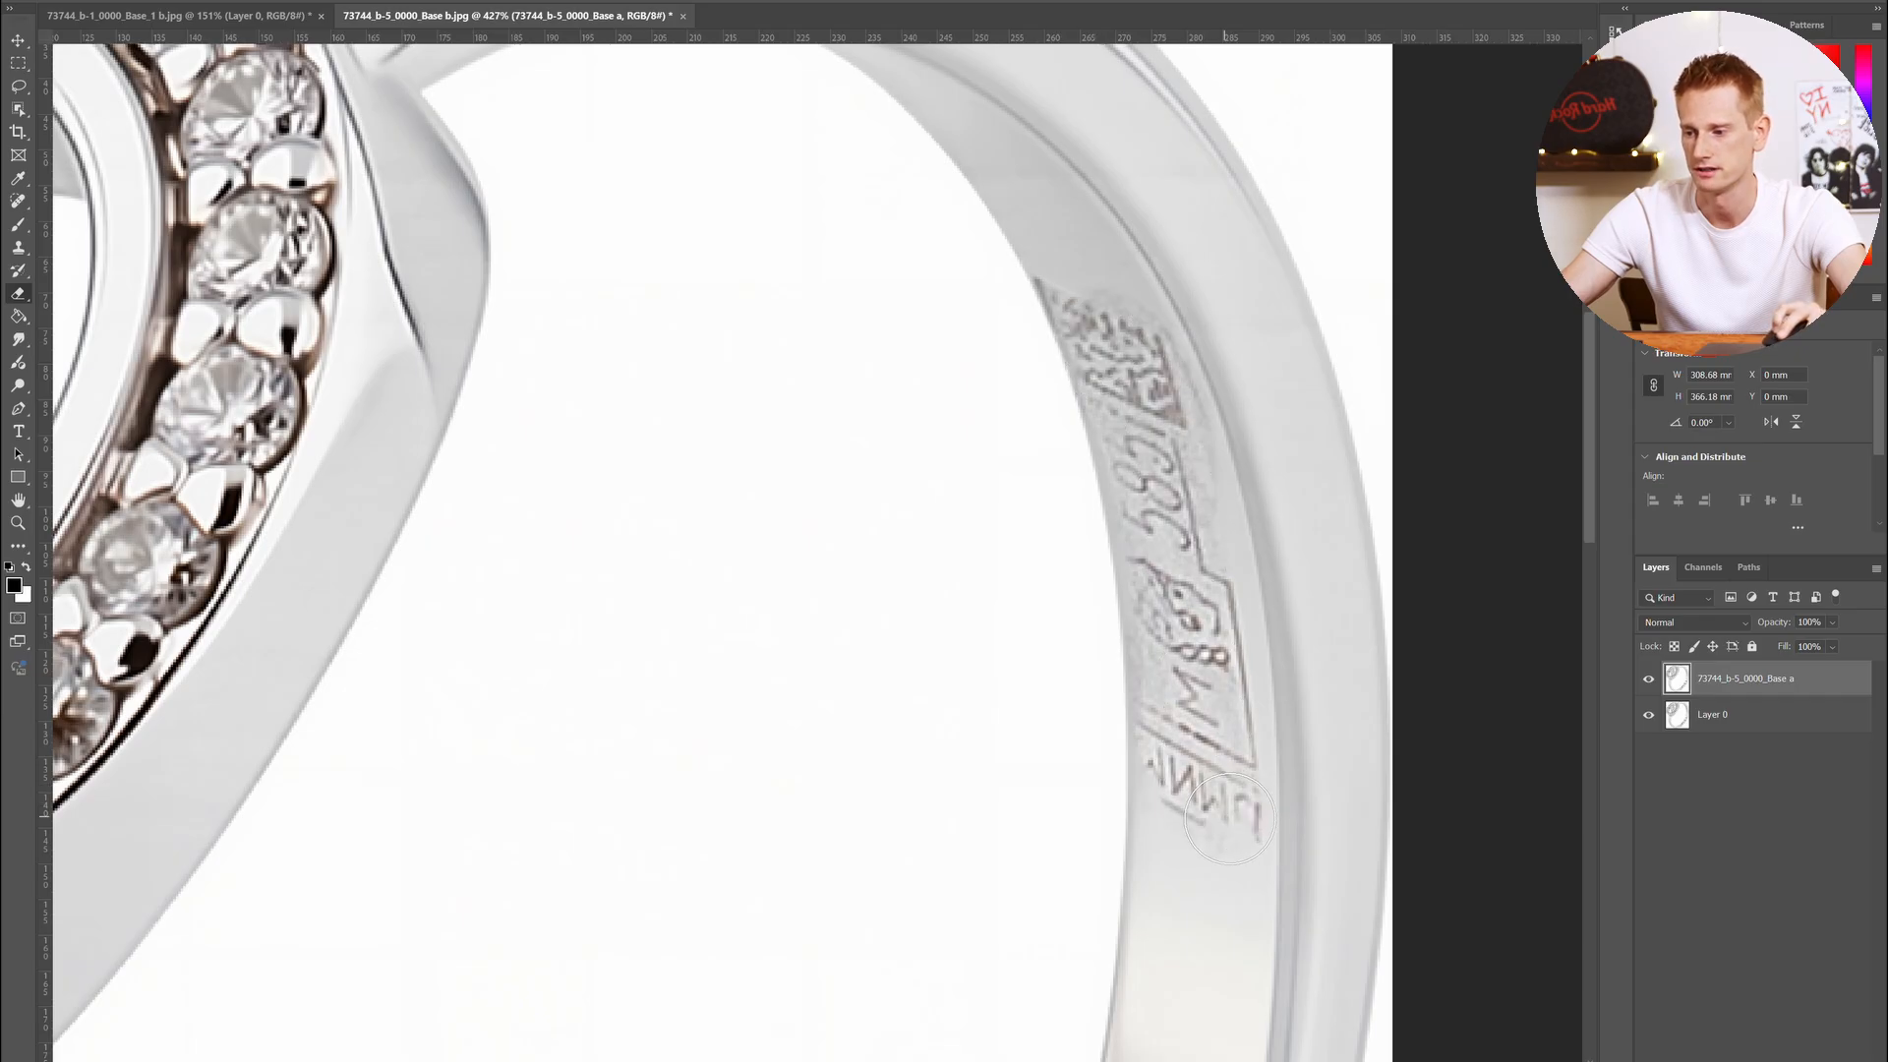
# Check the blended hallmark on the ring, and revert the erasing and the layer reordering
pyautogui.scroll(-5, 1130, 595)
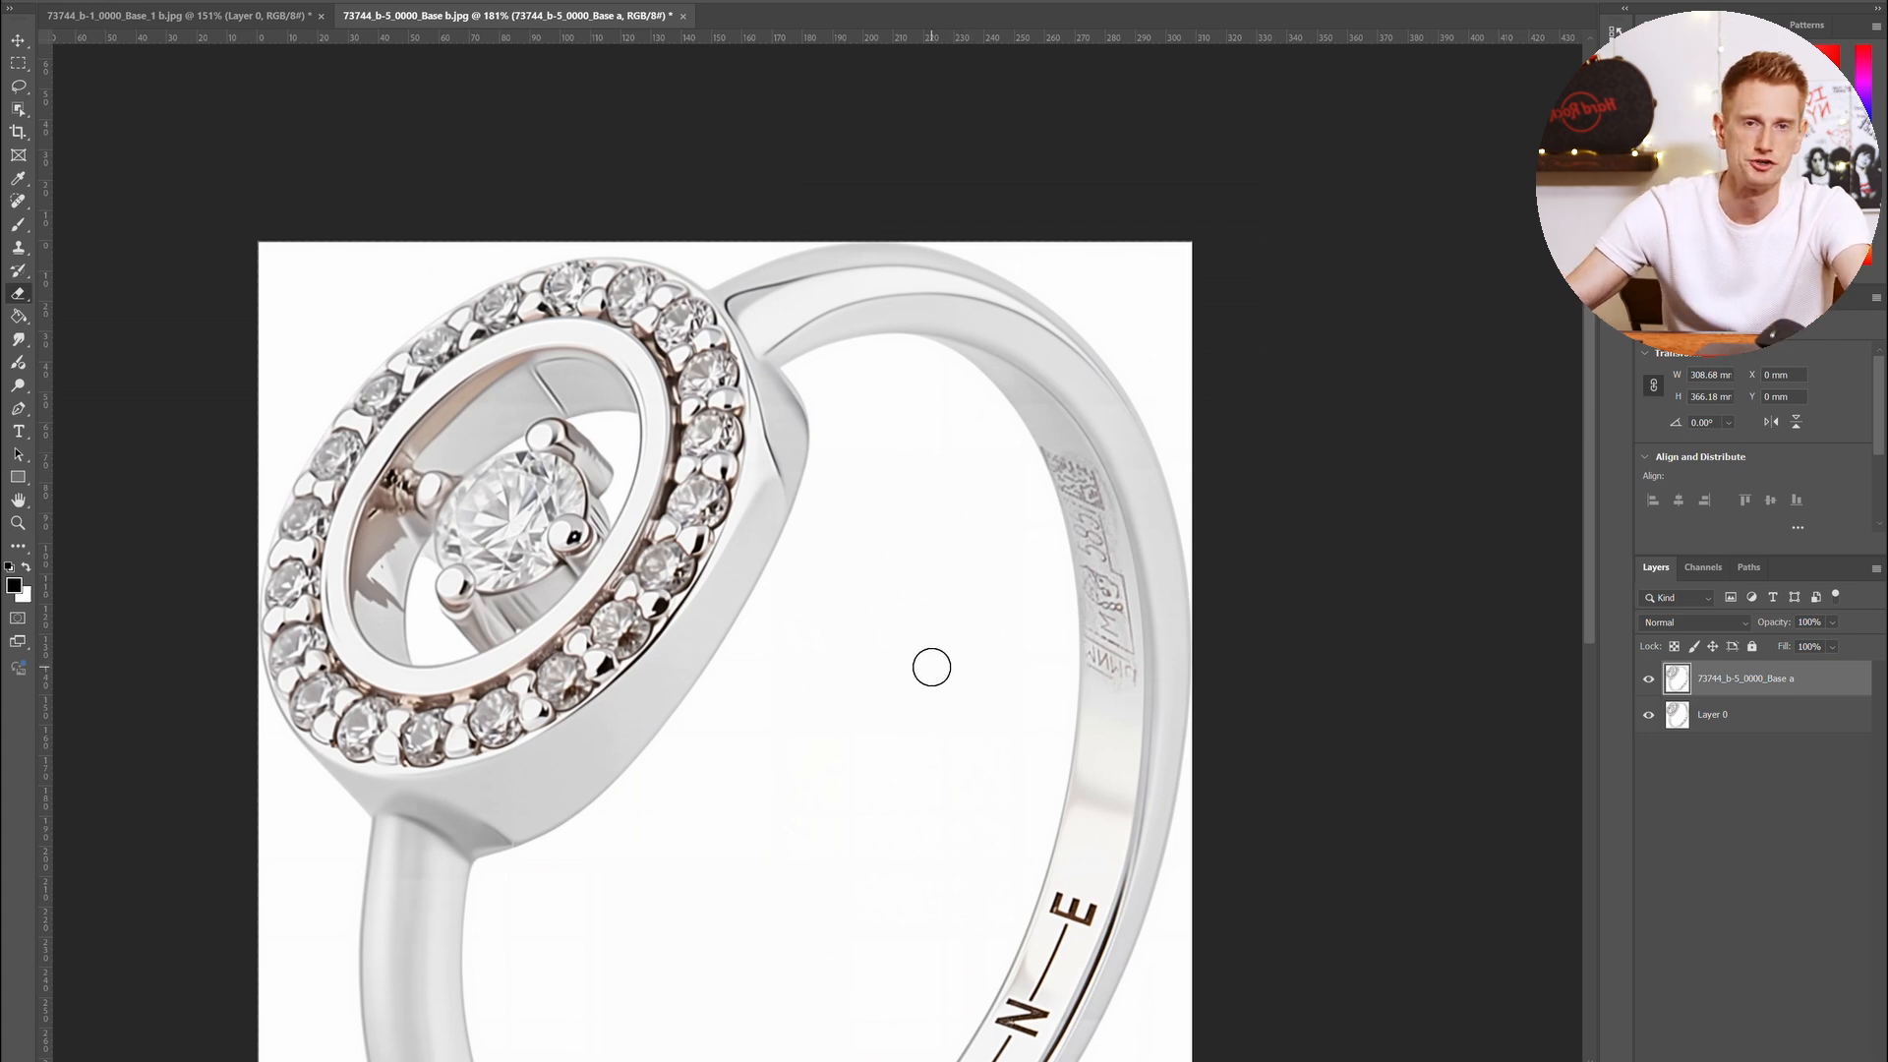
pyautogui.scroll(3, 1076, 549)
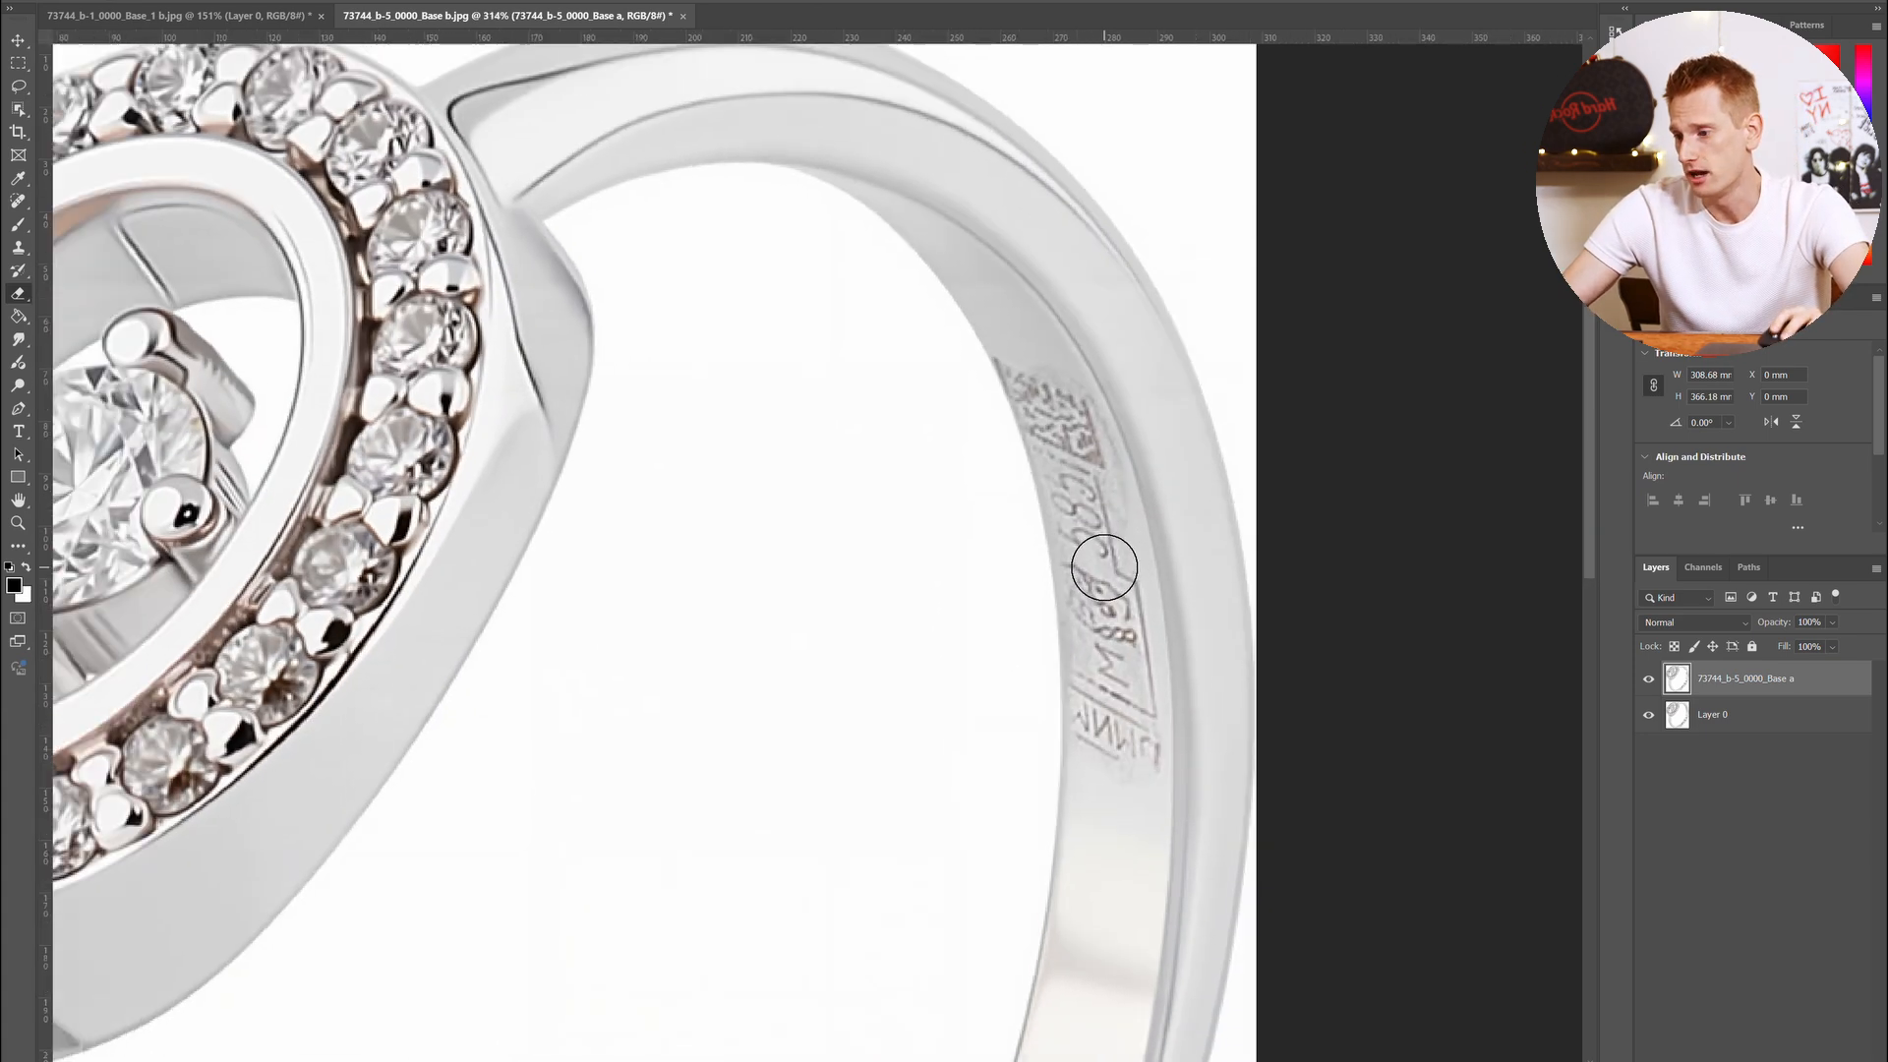
pyautogui.hotkey('ctrl', '[')
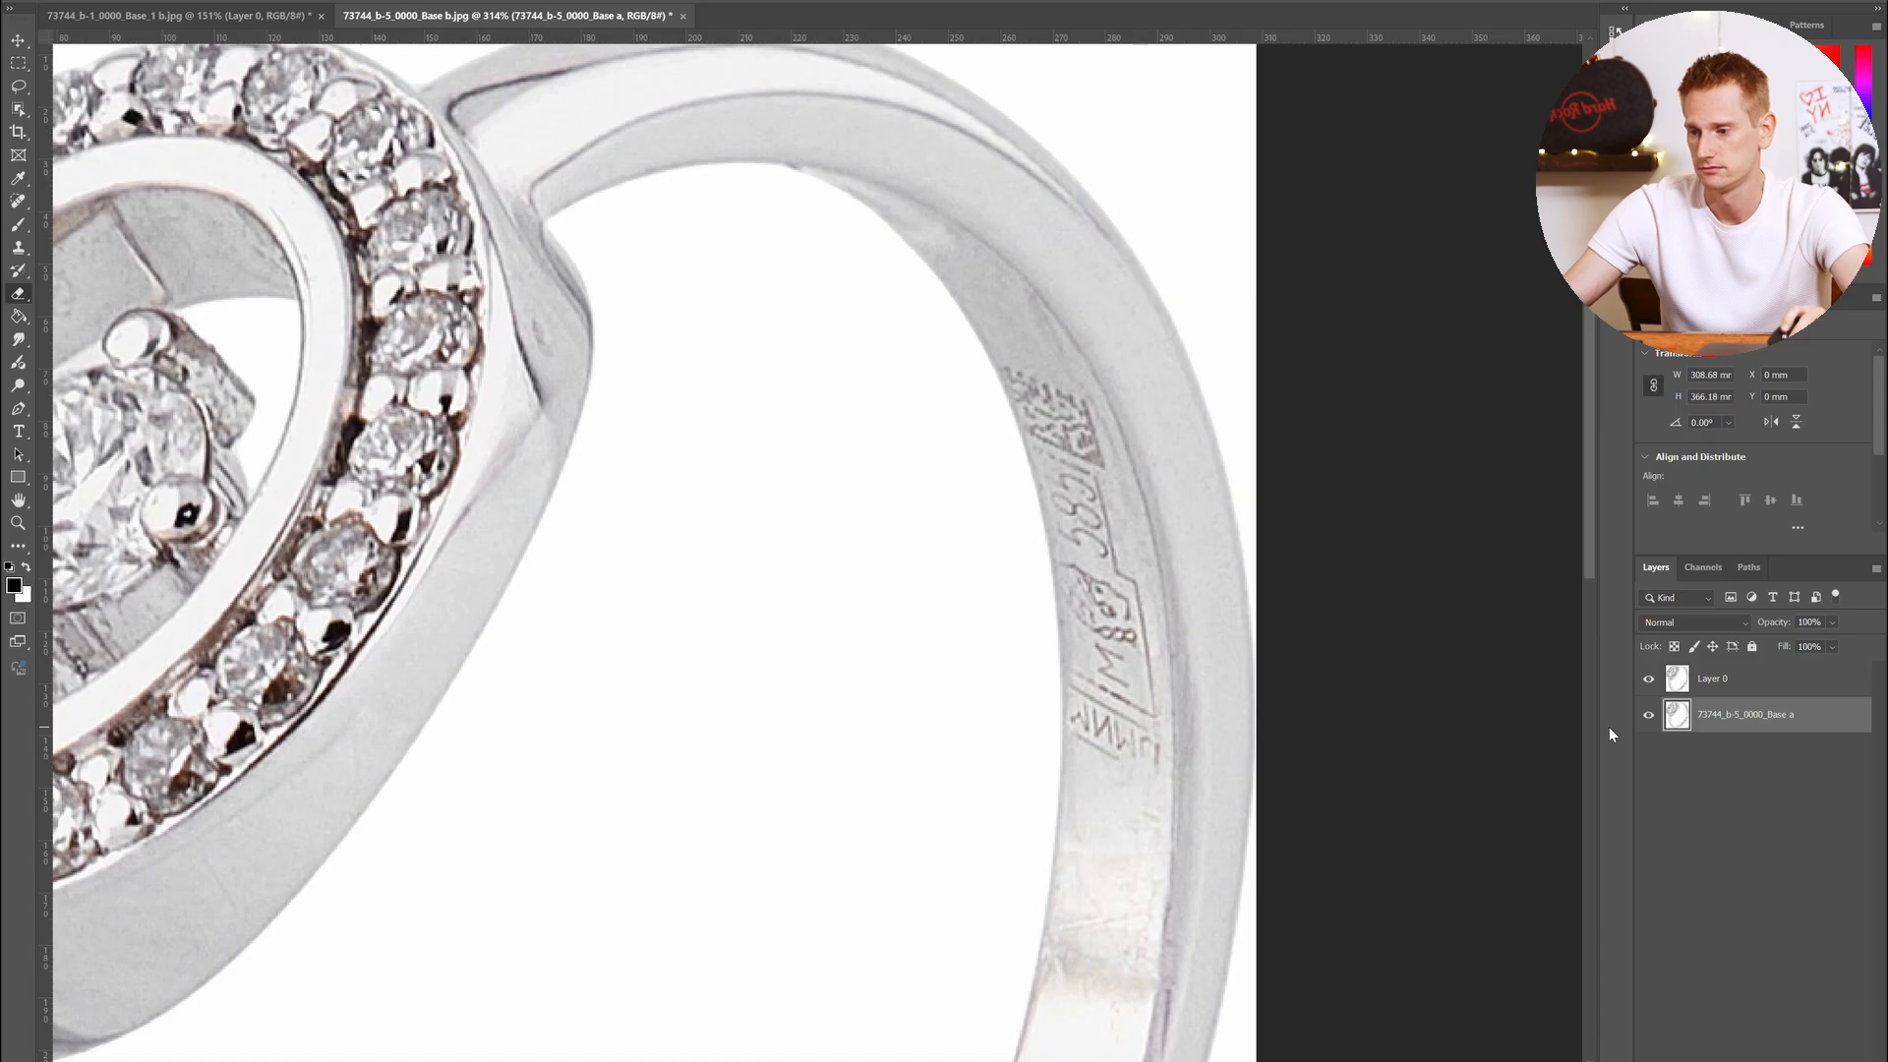
# Compare the retouched hallmark with the original by toggling Layer 0, leaving Layer 0 hidden
pyautogui.click(1648, 678)
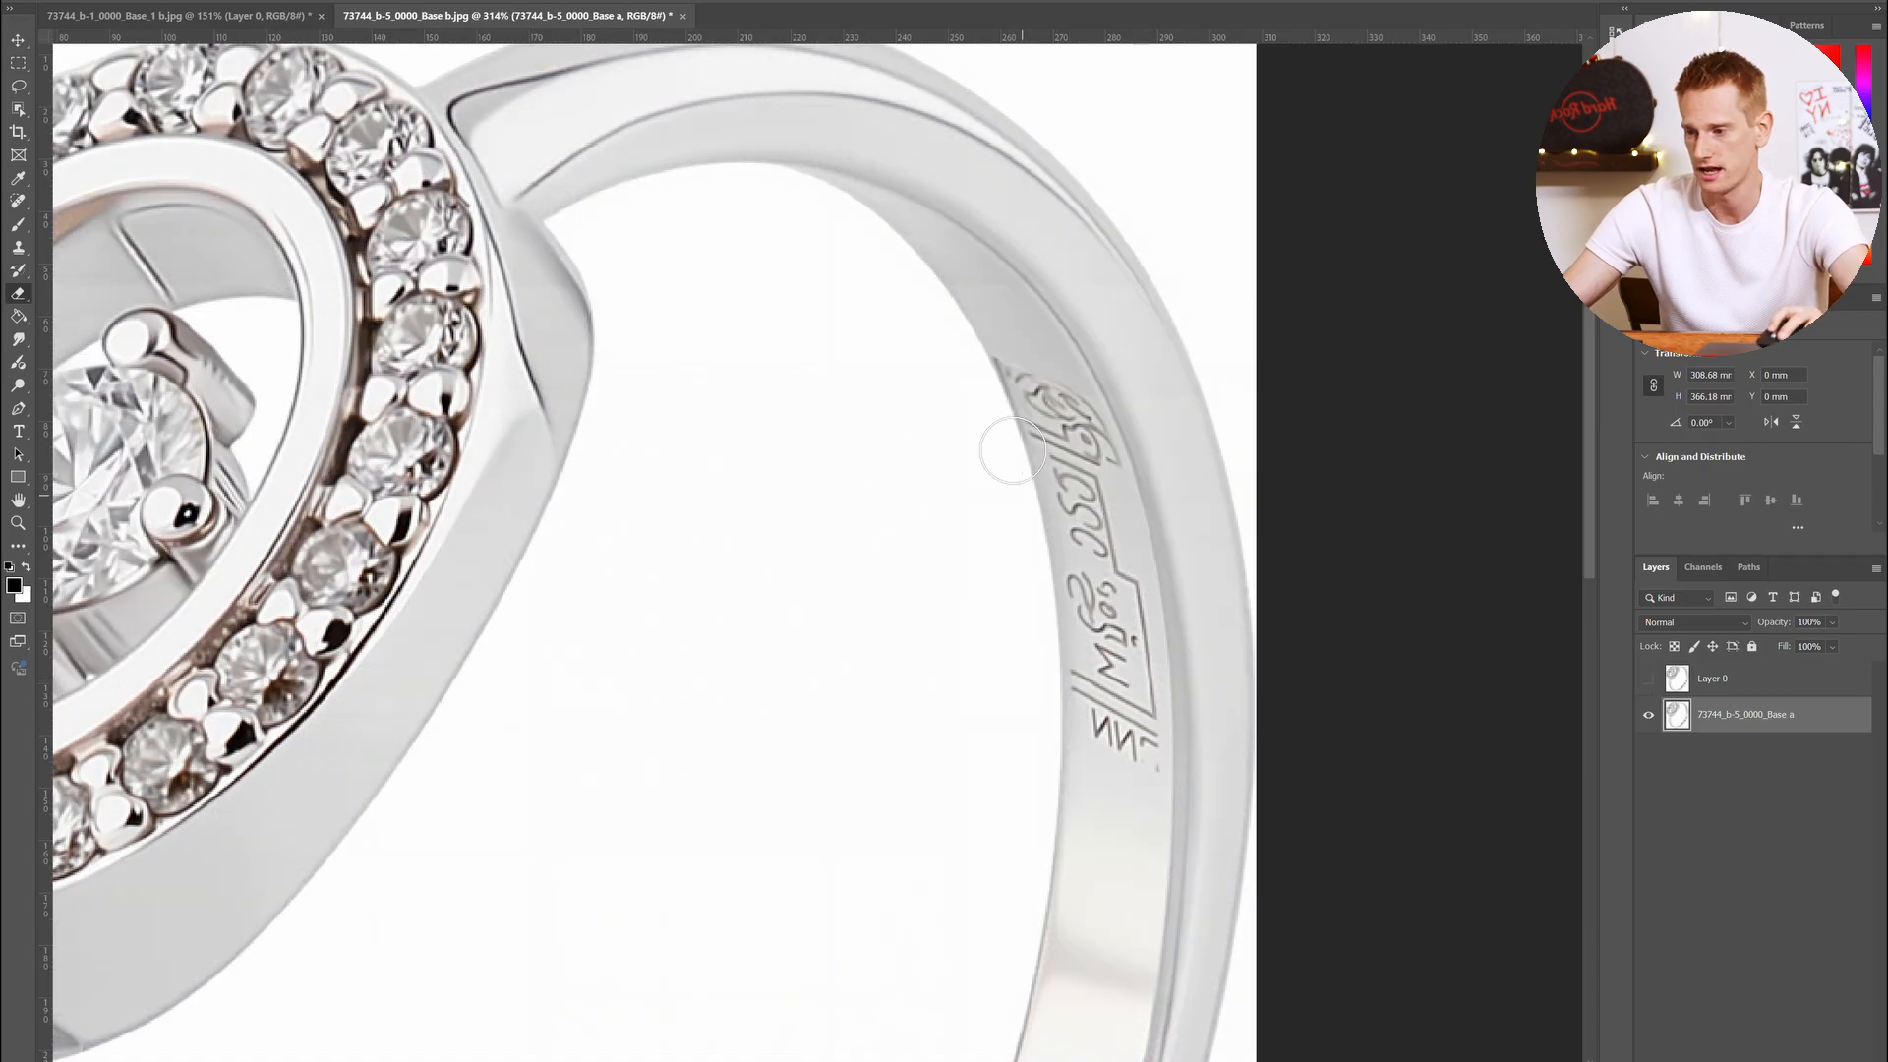
pyautogui.click(1649, 679)
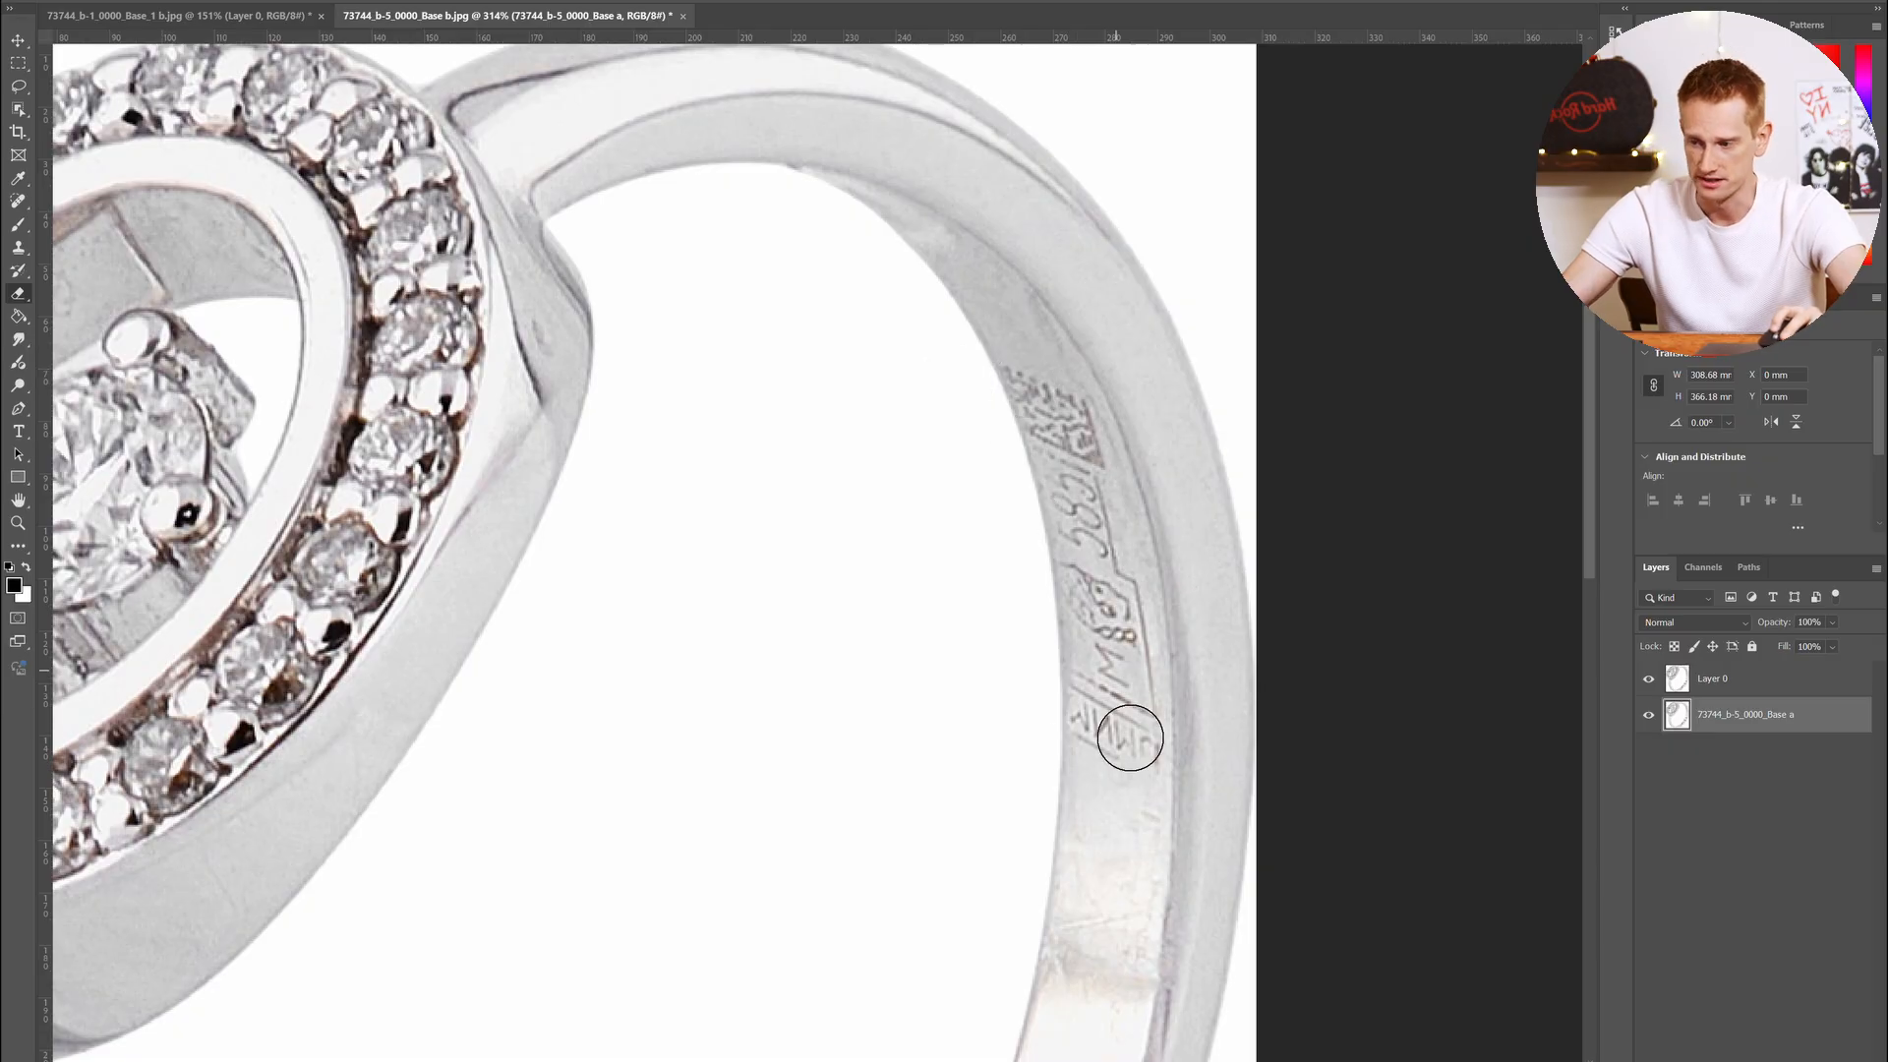
pyautogui.click(1650, 688)
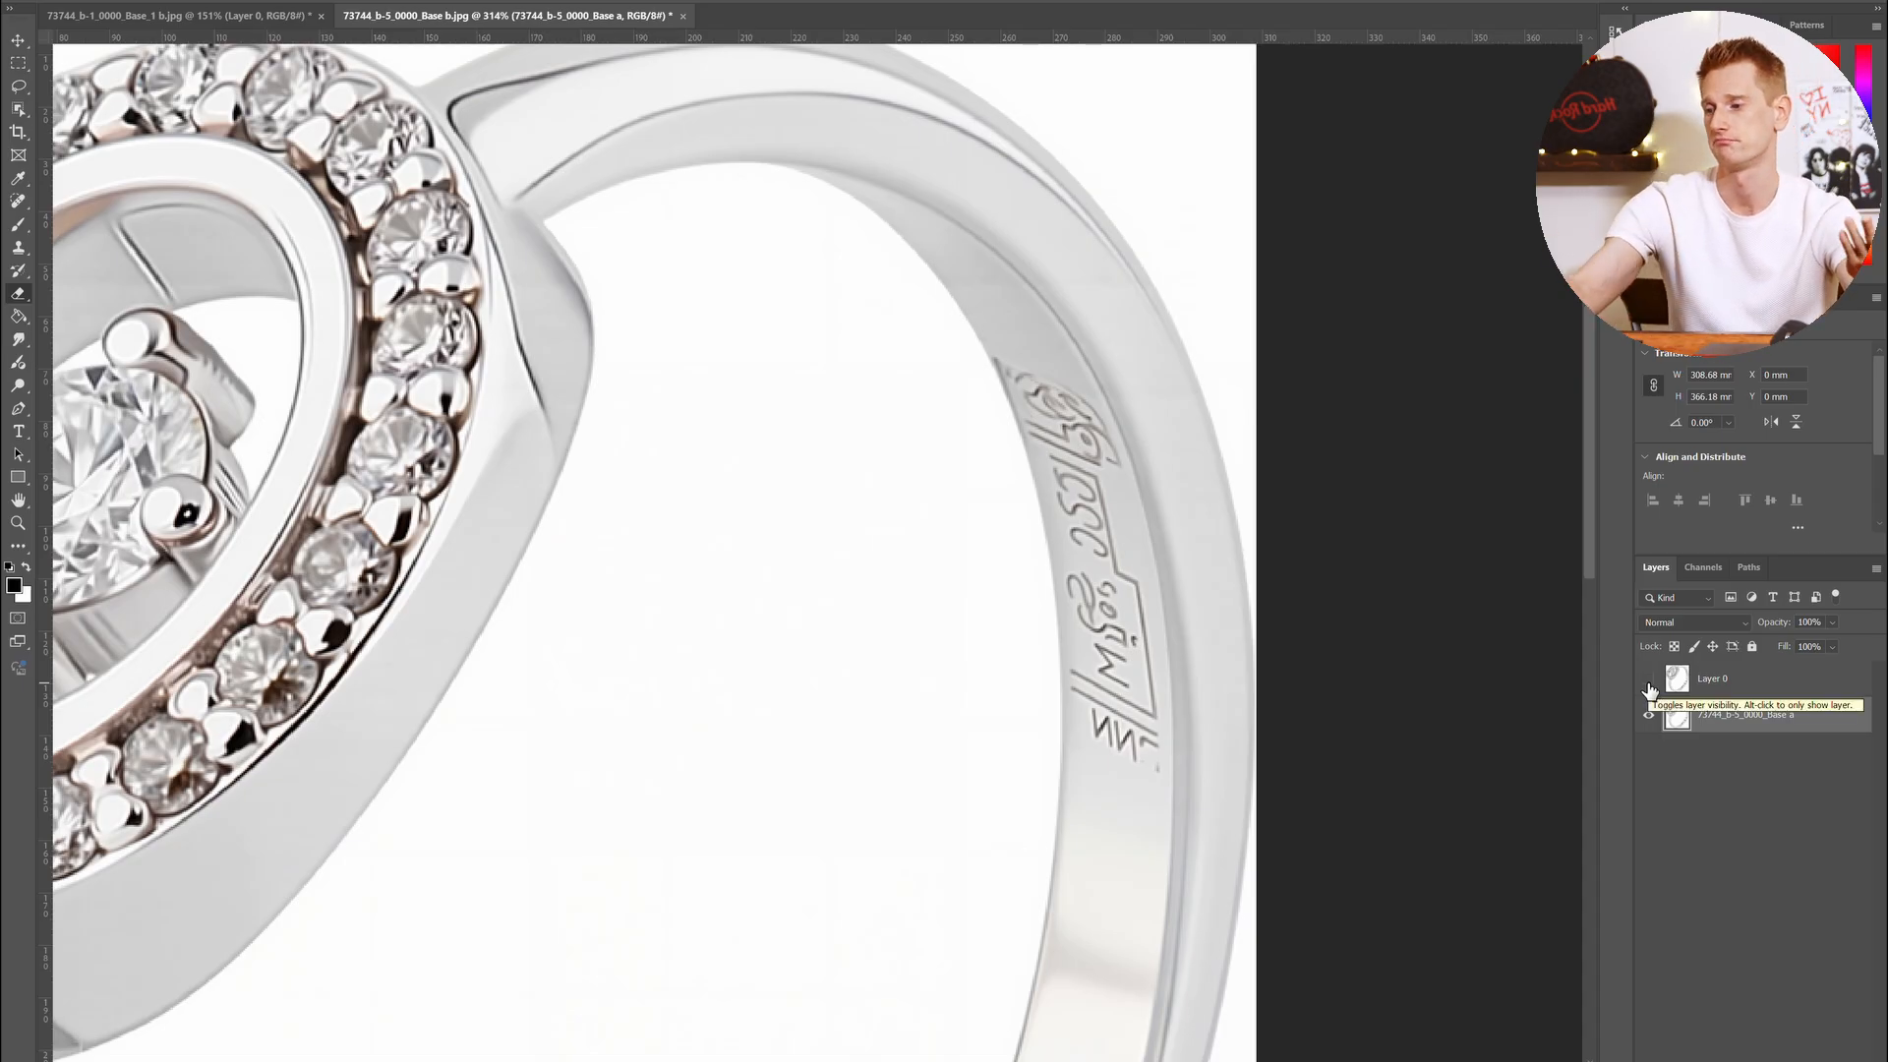
# Examine the whole retouched ring, from the stone setting down to the engraved band
pyautogui.scroll(-10, 571, 550)
pyautogui.scroll(7, 539, 607)
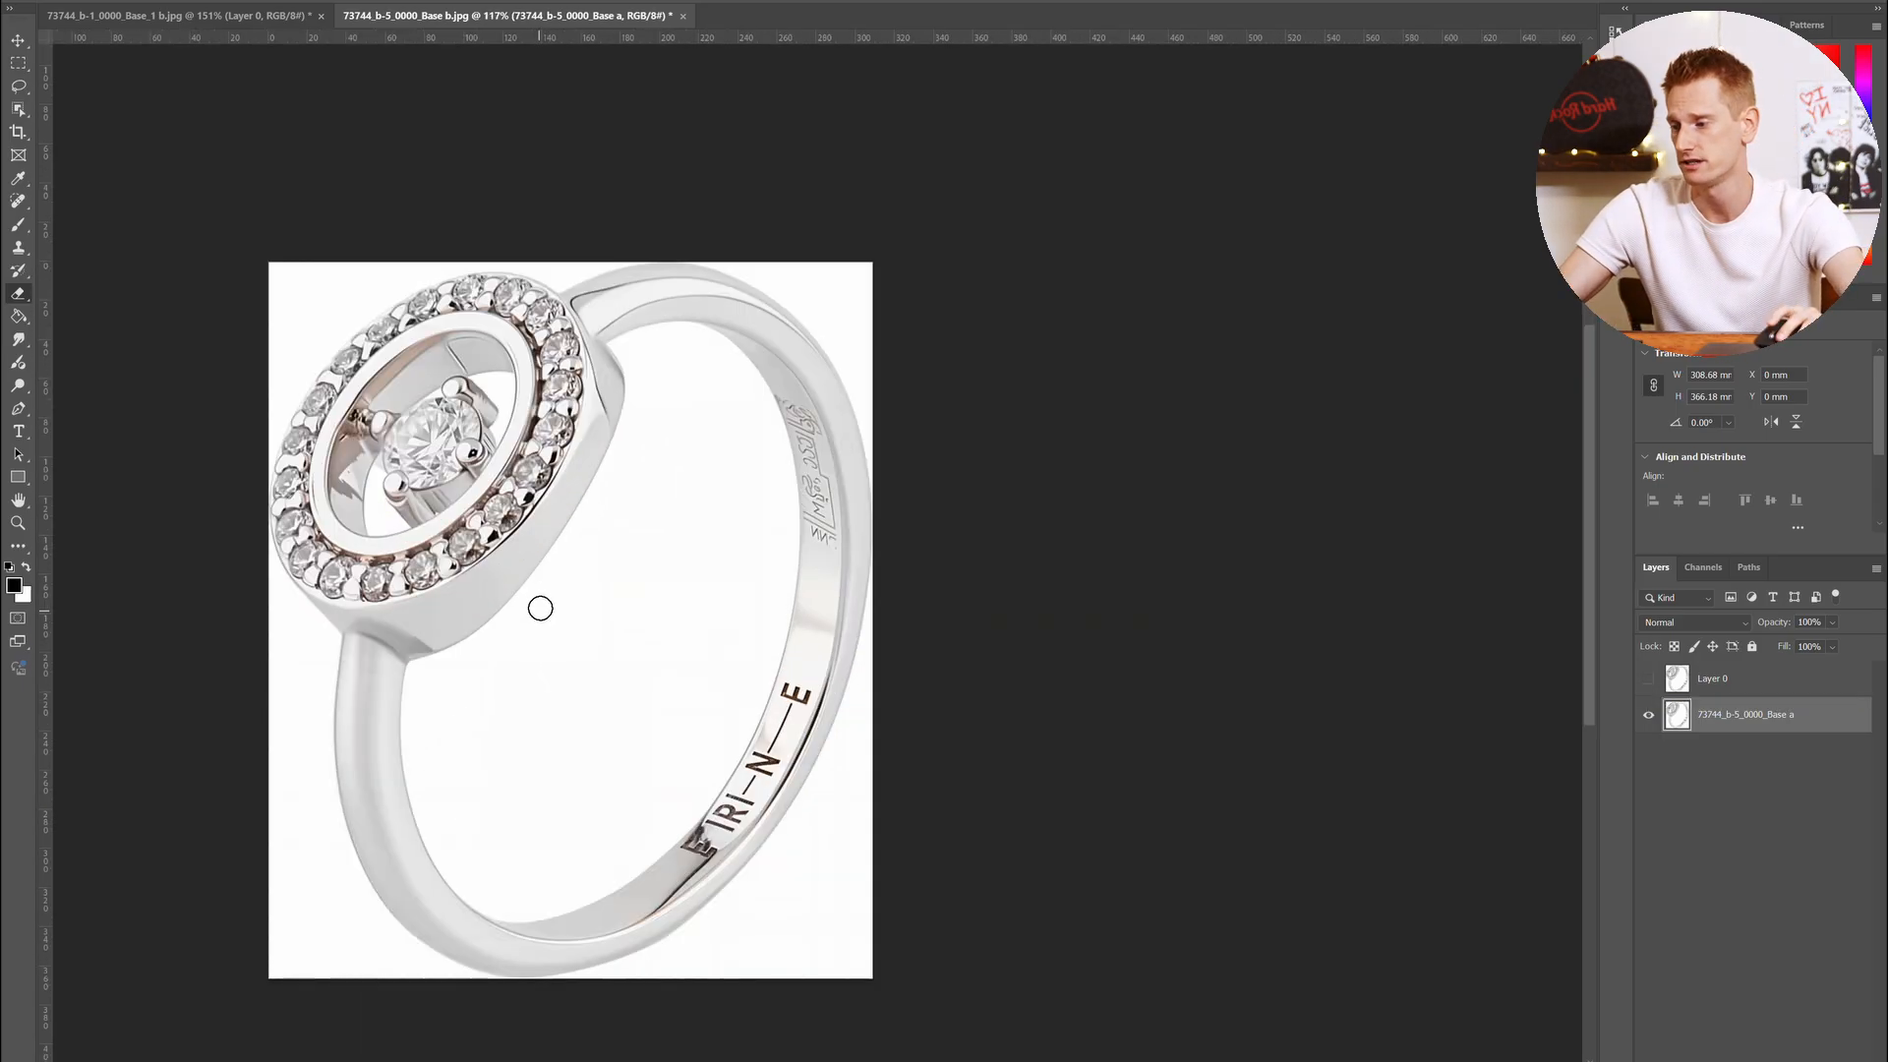
pyautogui.hscroll(-2, 637, 567)
pyautogui.hscroll(-2, 636, 568)
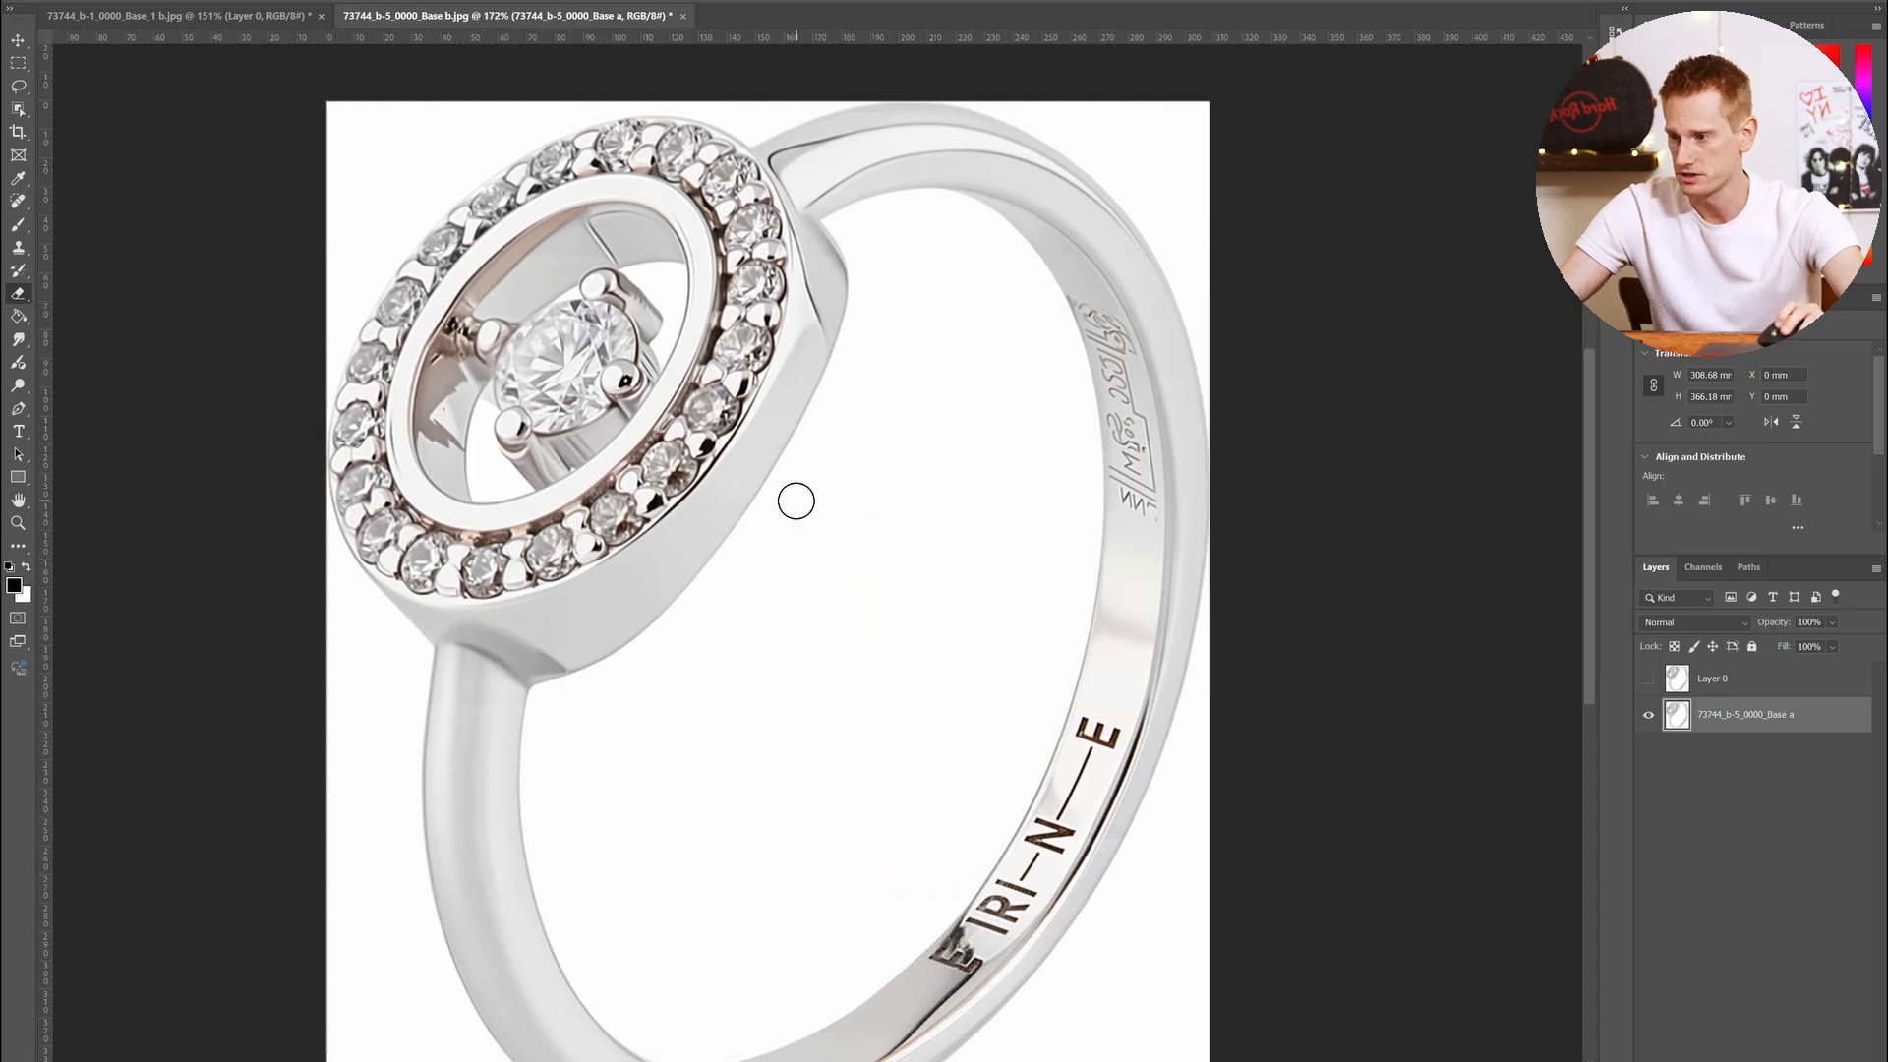
pyautogui.scroll(1, 776, 507)
pyautogui.scroll(3, 775, 507)
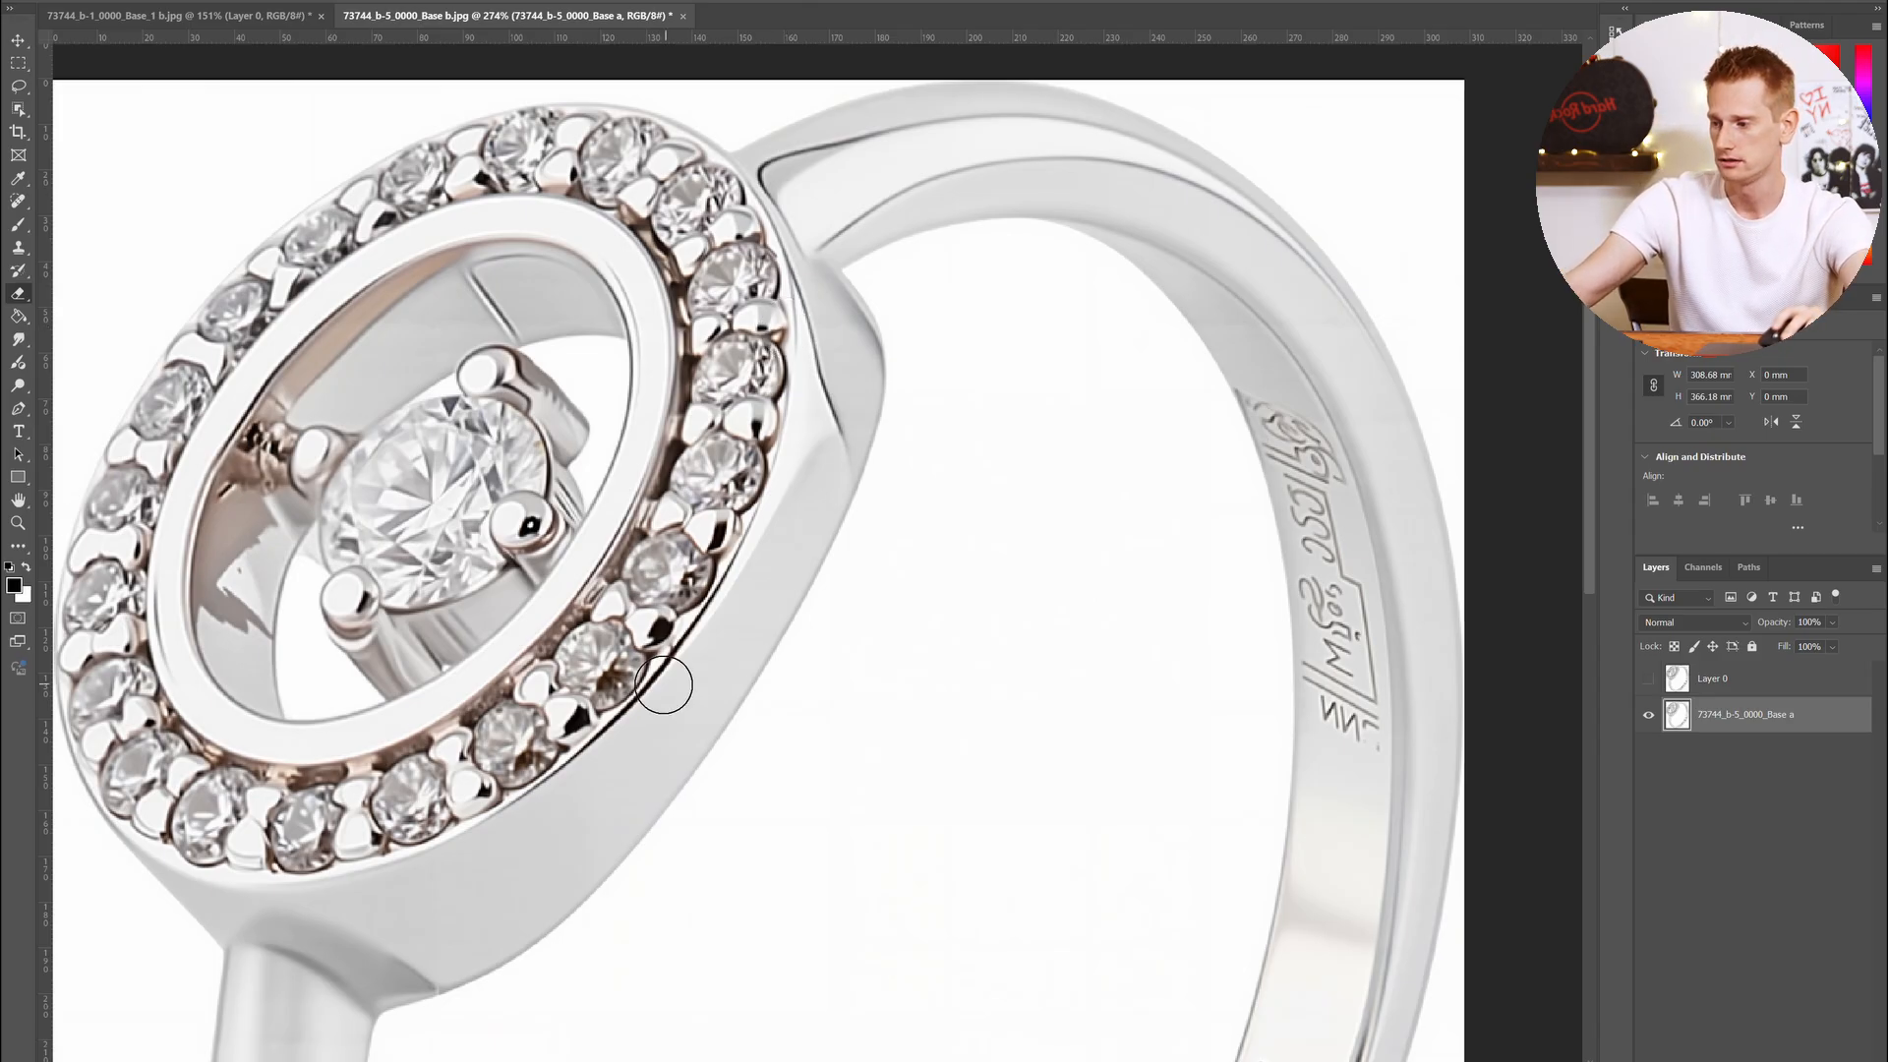
pyautogui.scroll(-3, 650, 672)
pyautogui.scroll(-5, 650, 672)
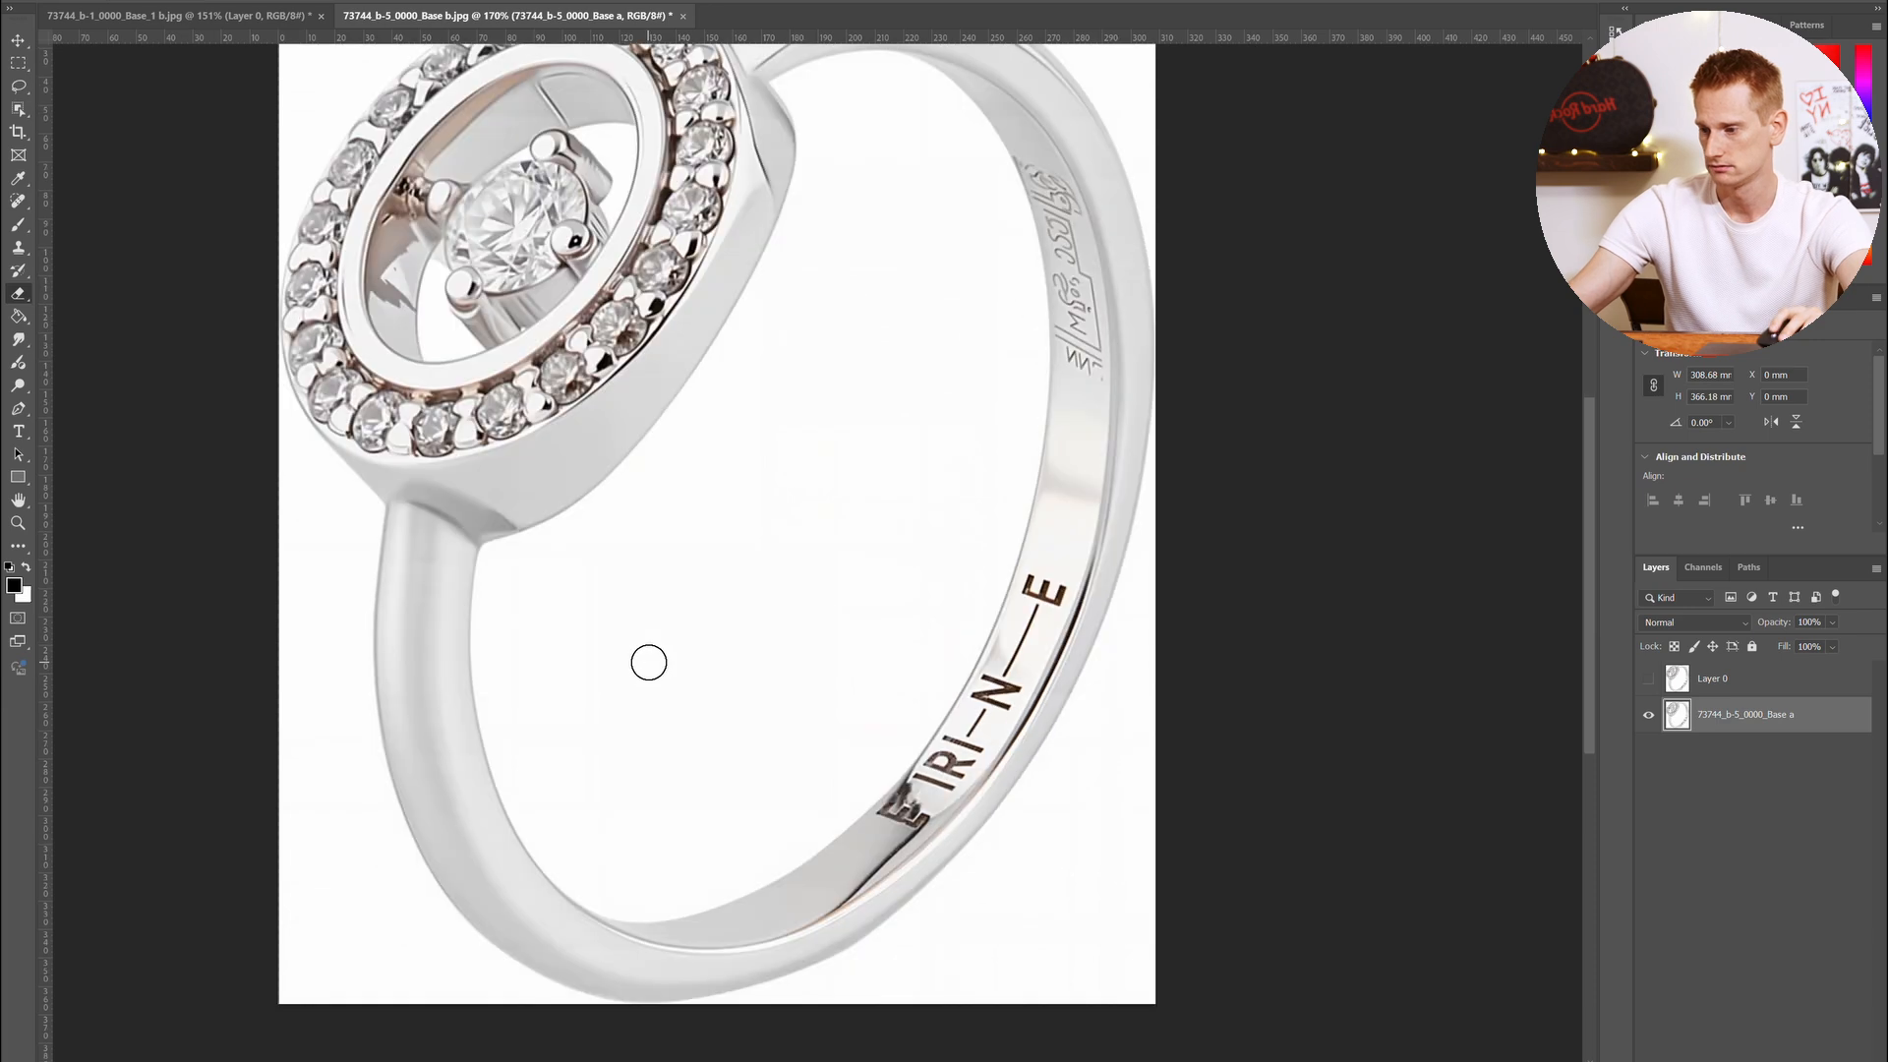
pyautogui.scroll(-1, 751, 661)
pyautogui.scroll(2, 737, 662)
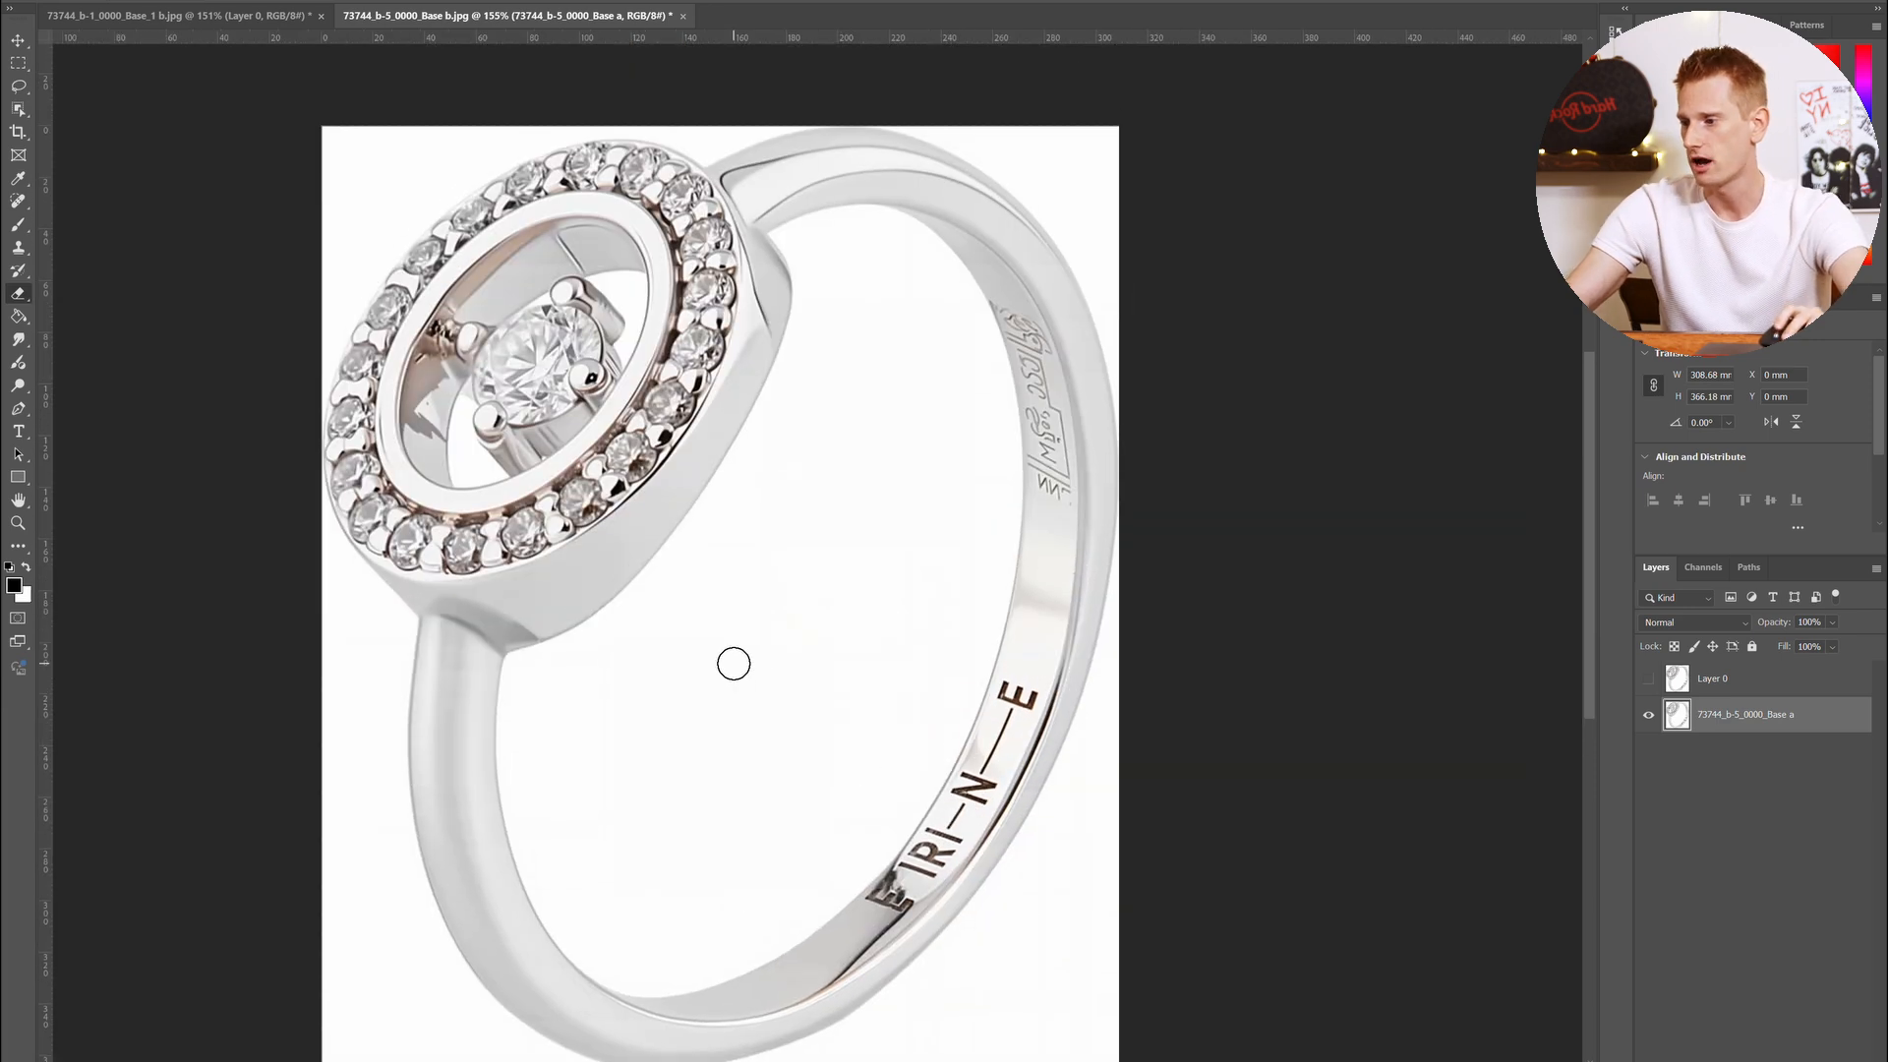